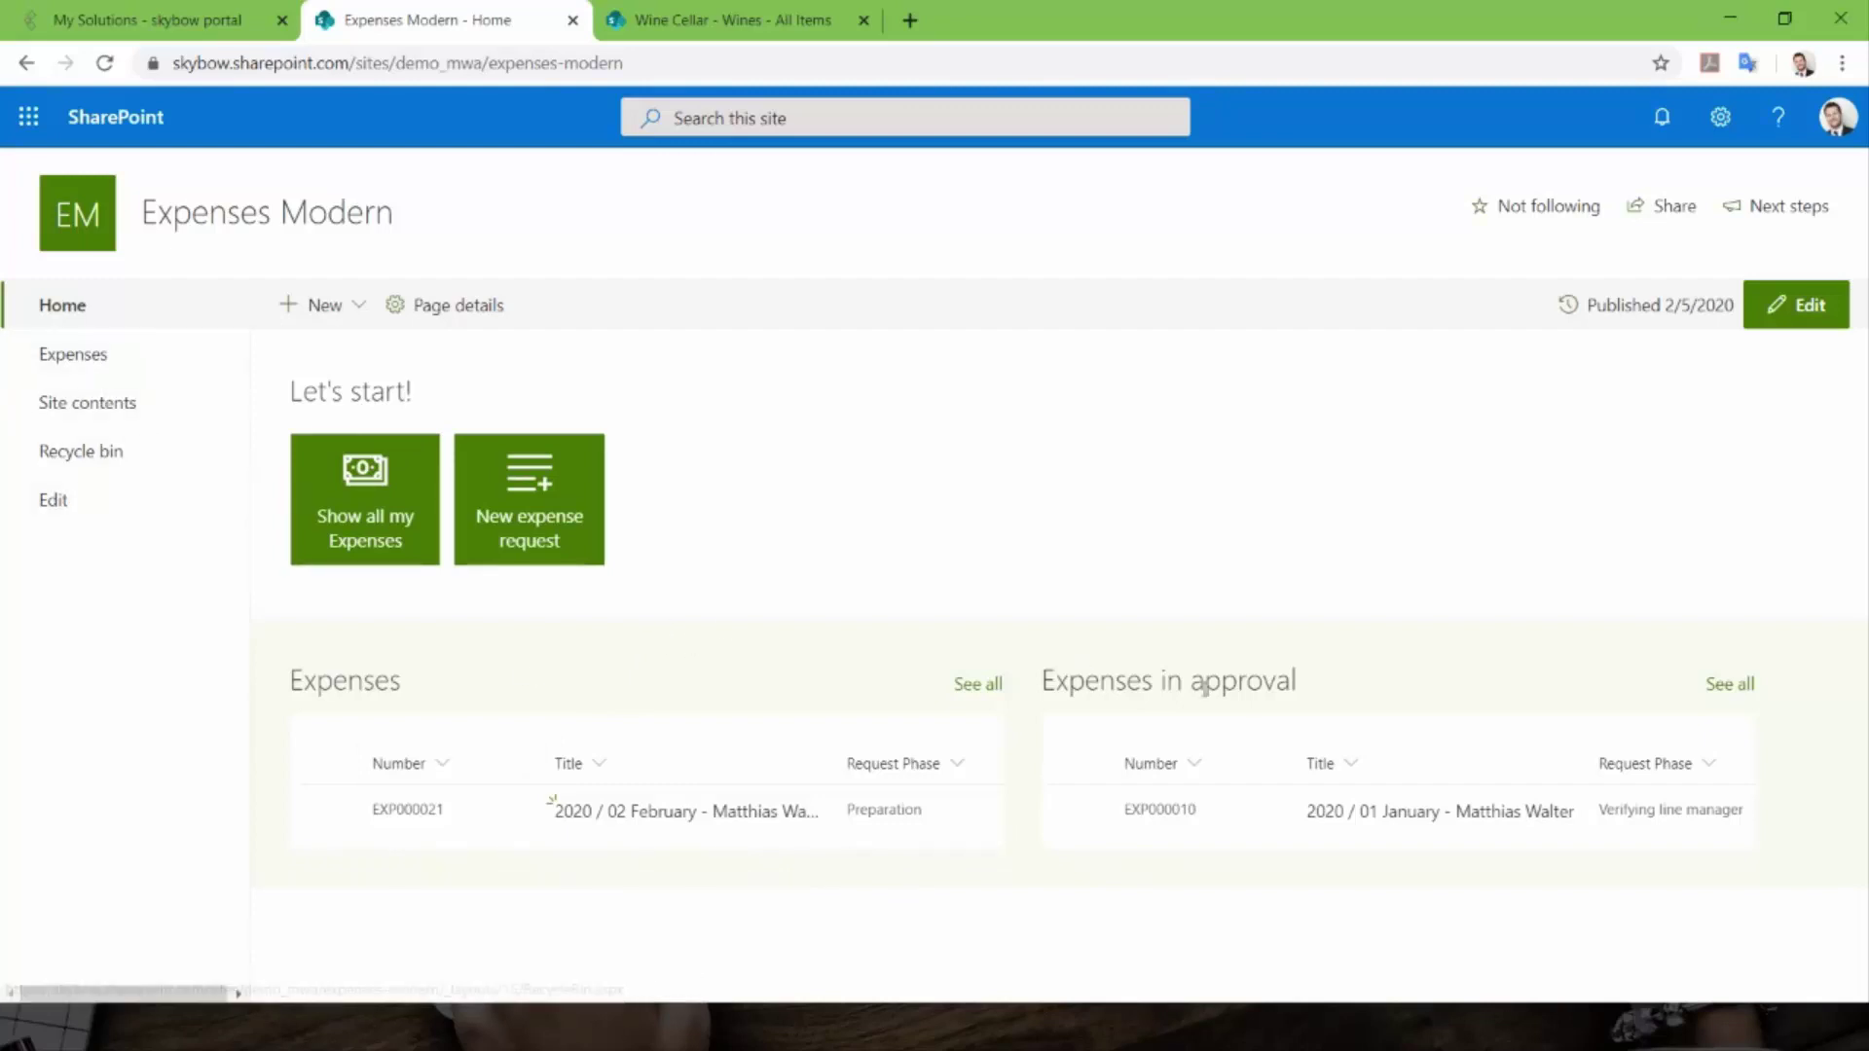
- Open the Expenses list's My open Expenses view and start a new expense item
{"action": "left_click", "coordinate": [87, 375]}
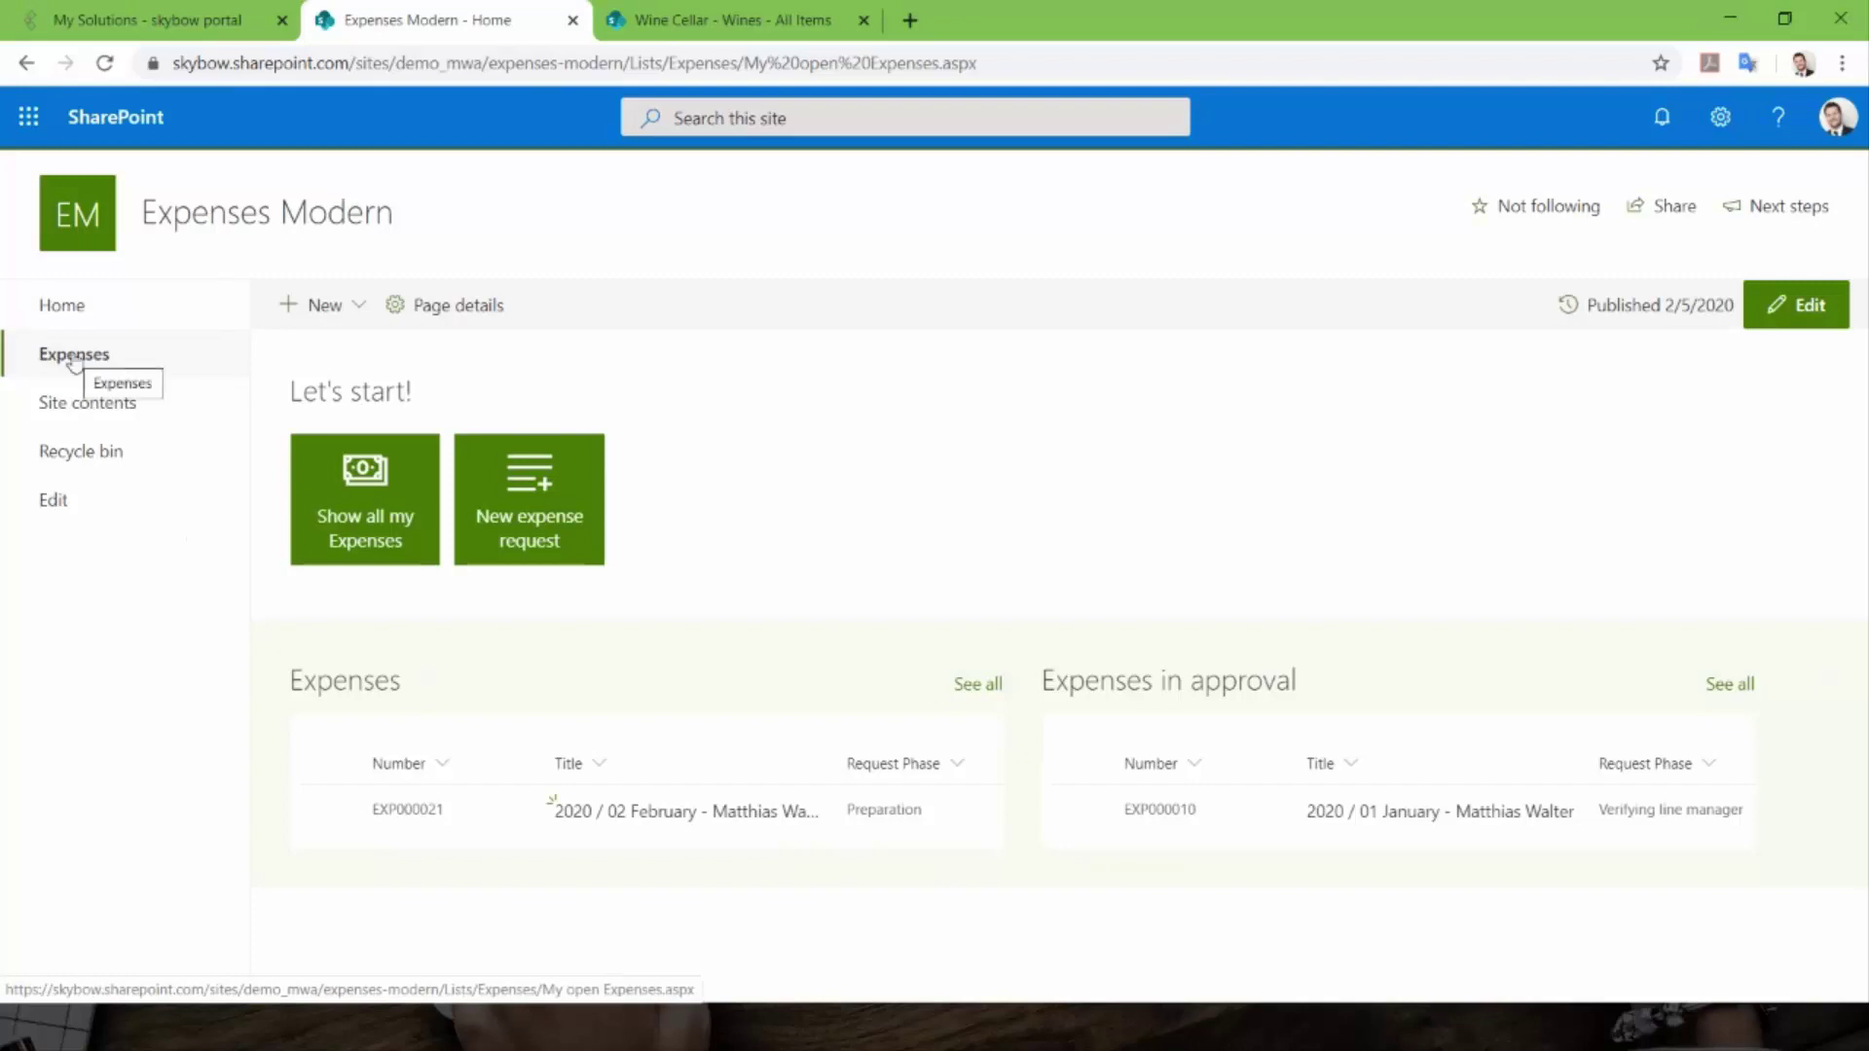
{"action": "left_click", "coordinate": [74, 362]}
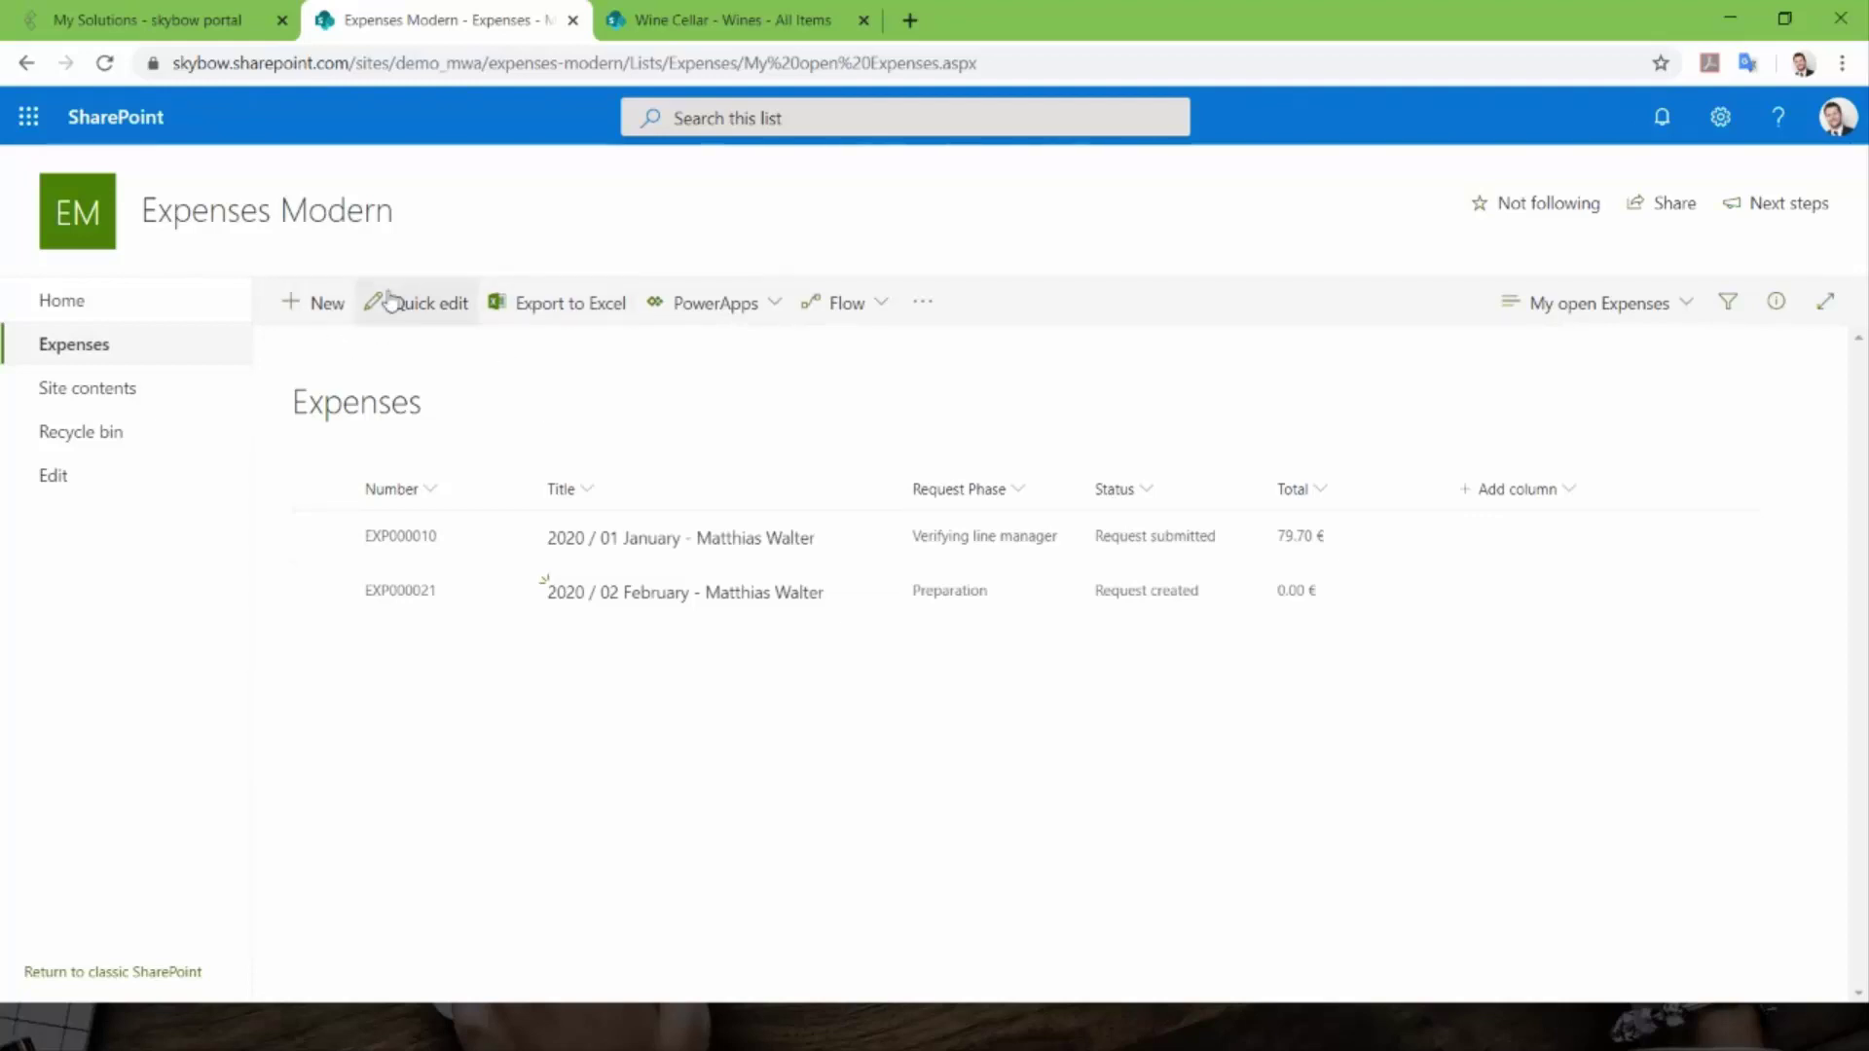
{"action": "left_click", "coordinate": [309, 319]}
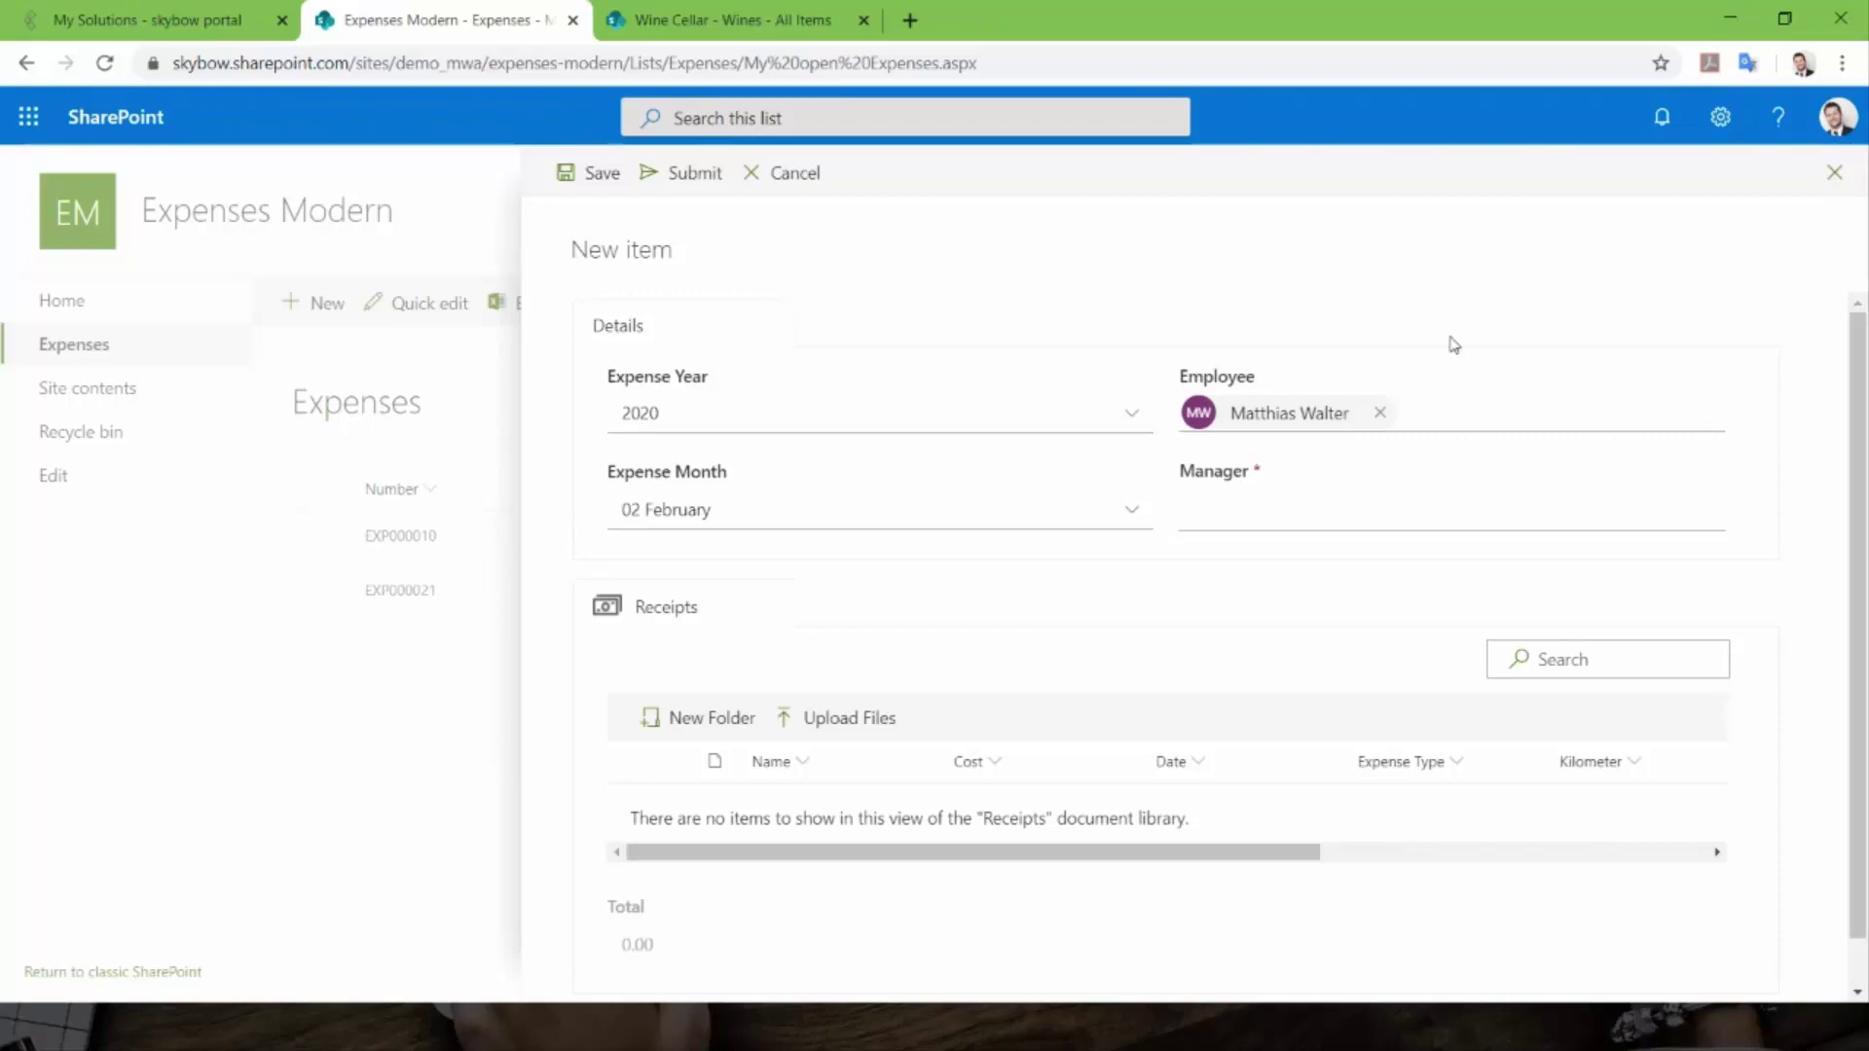
- Set the Manager field to the same person as the employee, then start a receipt upload
{"action": "left_click", "coordinate": [1272, 508]}
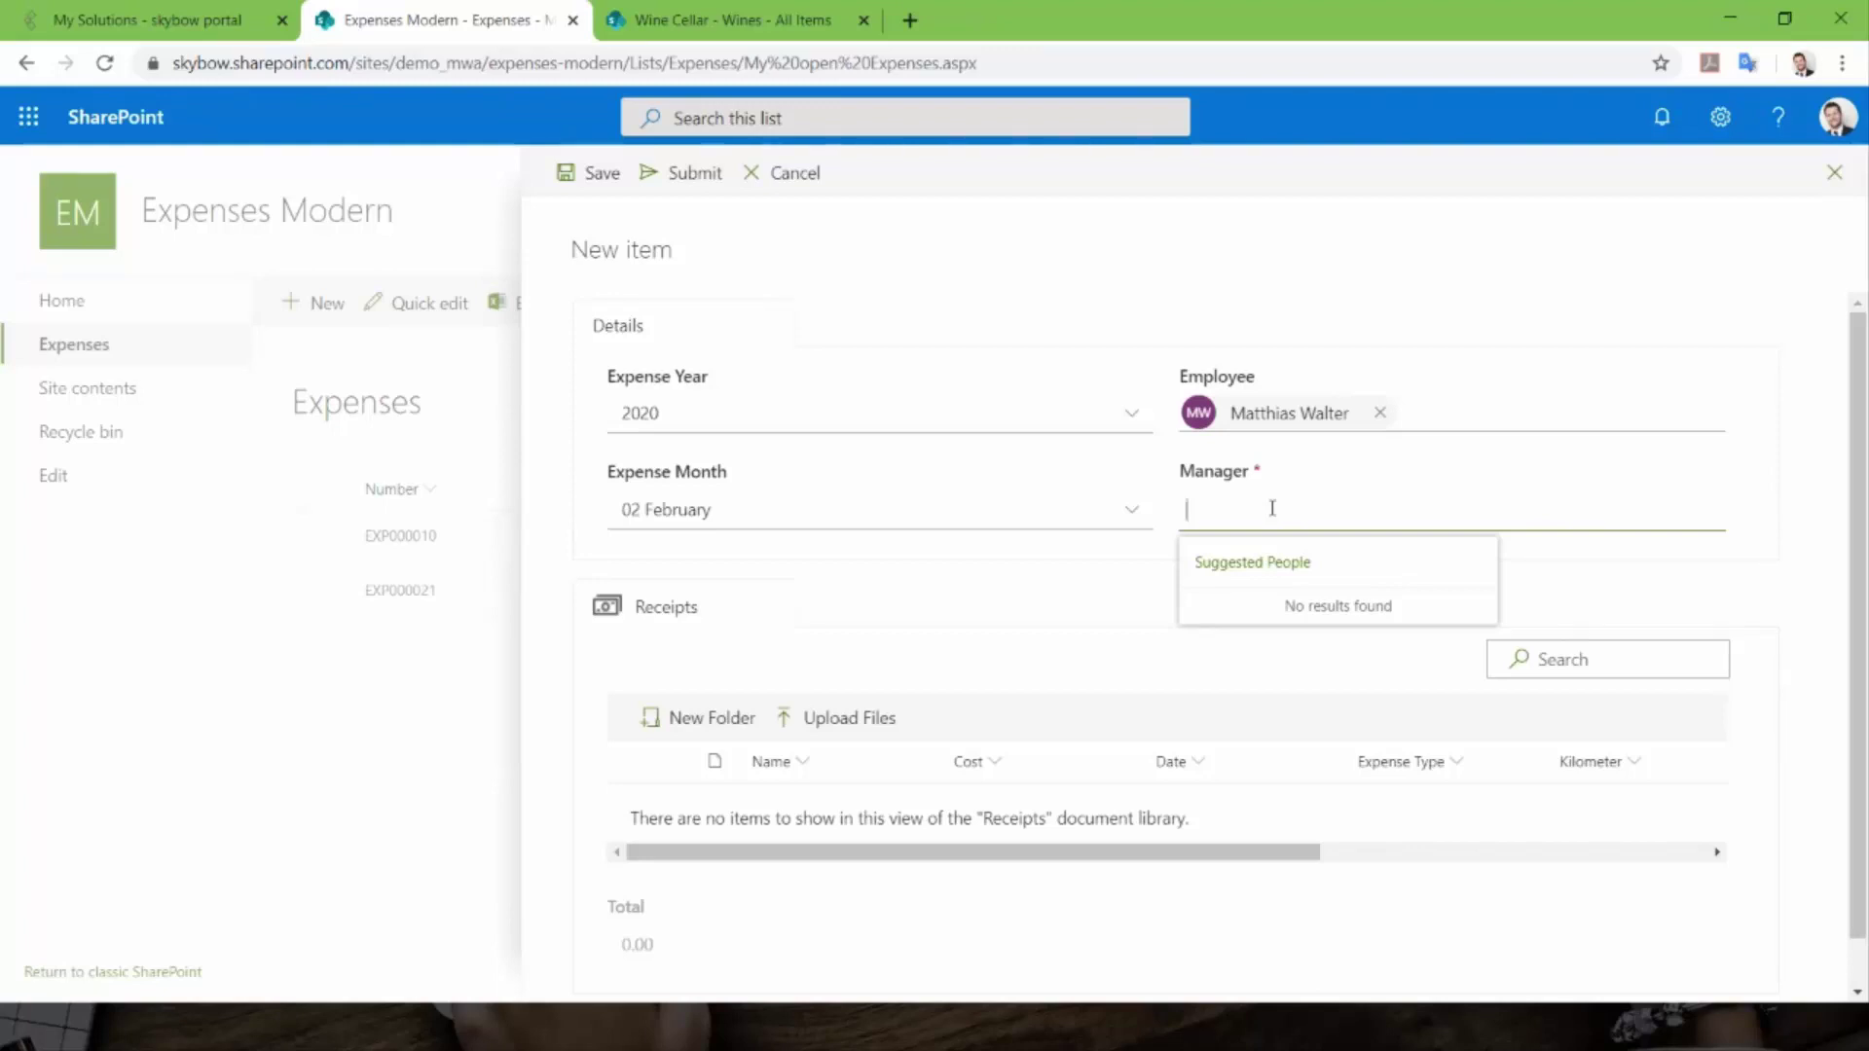
{"action": "type", "text": "h"}
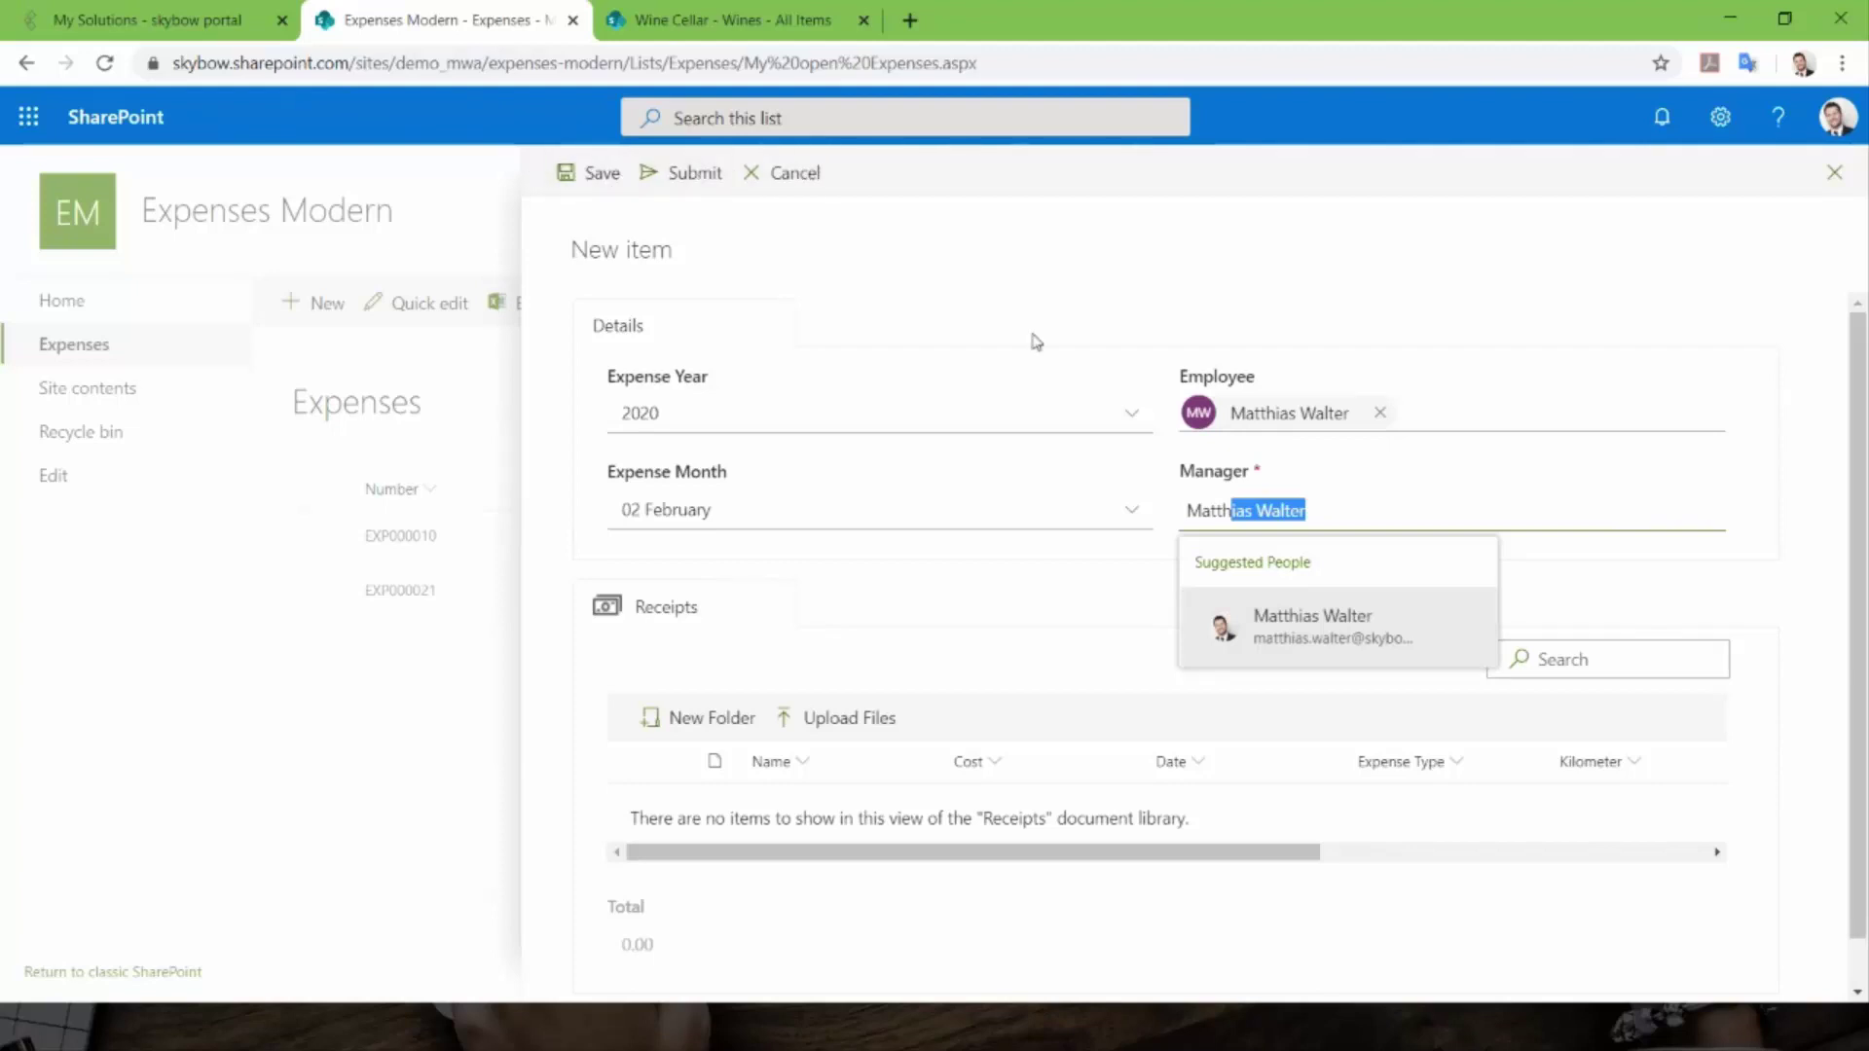
{"action": "left_click", "coordinate": [1351, 642]}
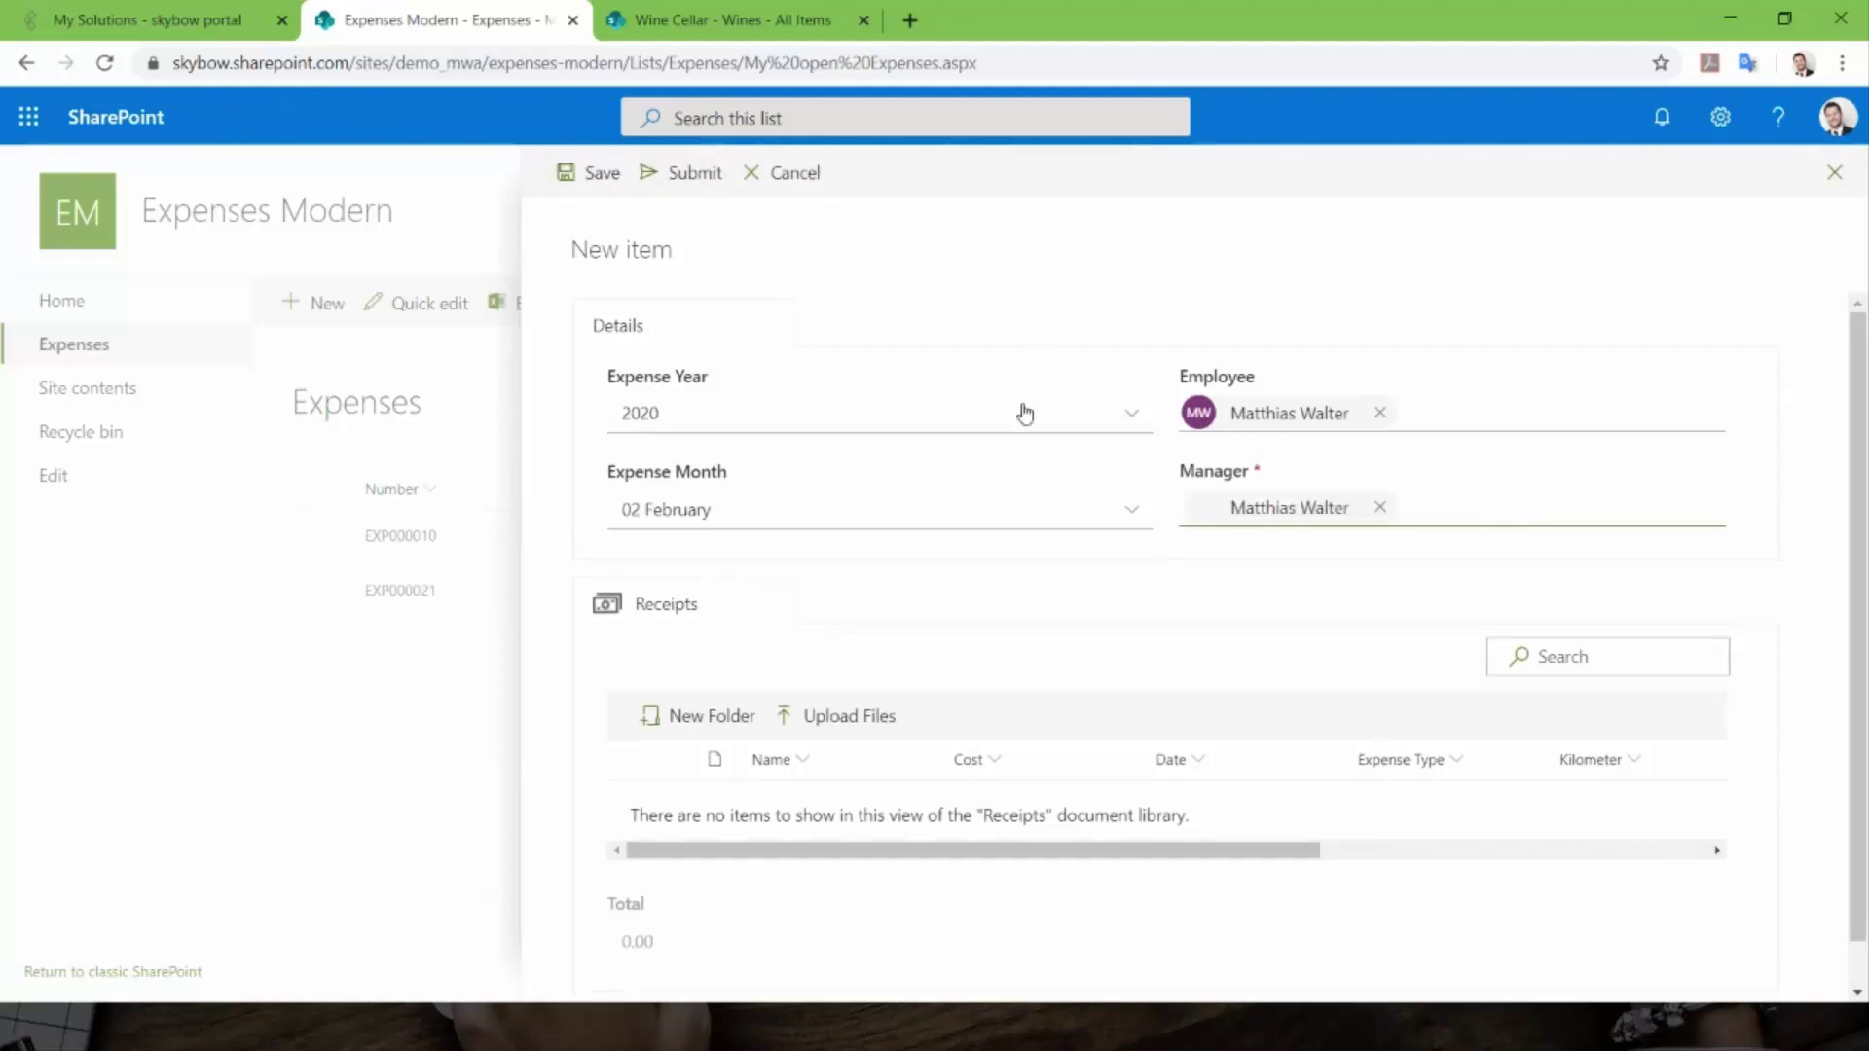
{"action": "scroll", "coordinate": [1043, 613], "scroll_direction": "down", "scroll_amount": 1}
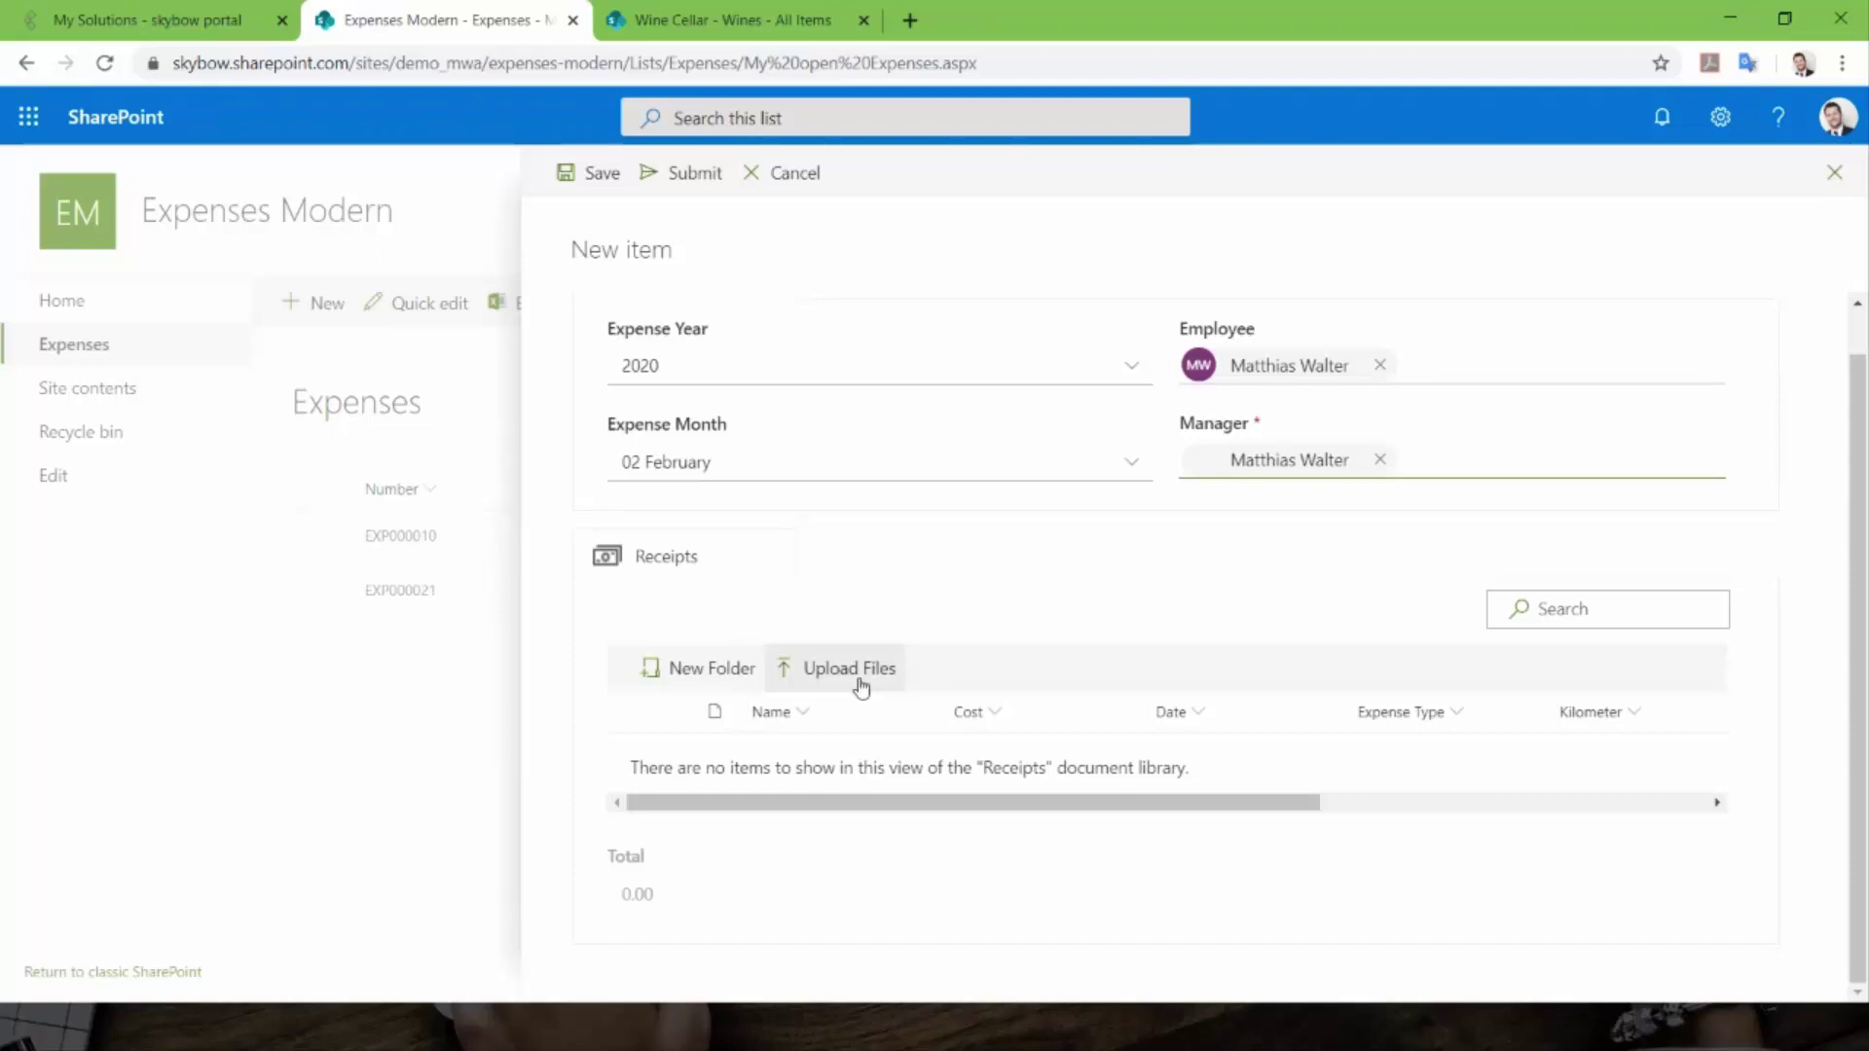
{"action": "scroll", "coordinate": [1114, 652], "scroll_direction": "up", "scroll_amount": 1}
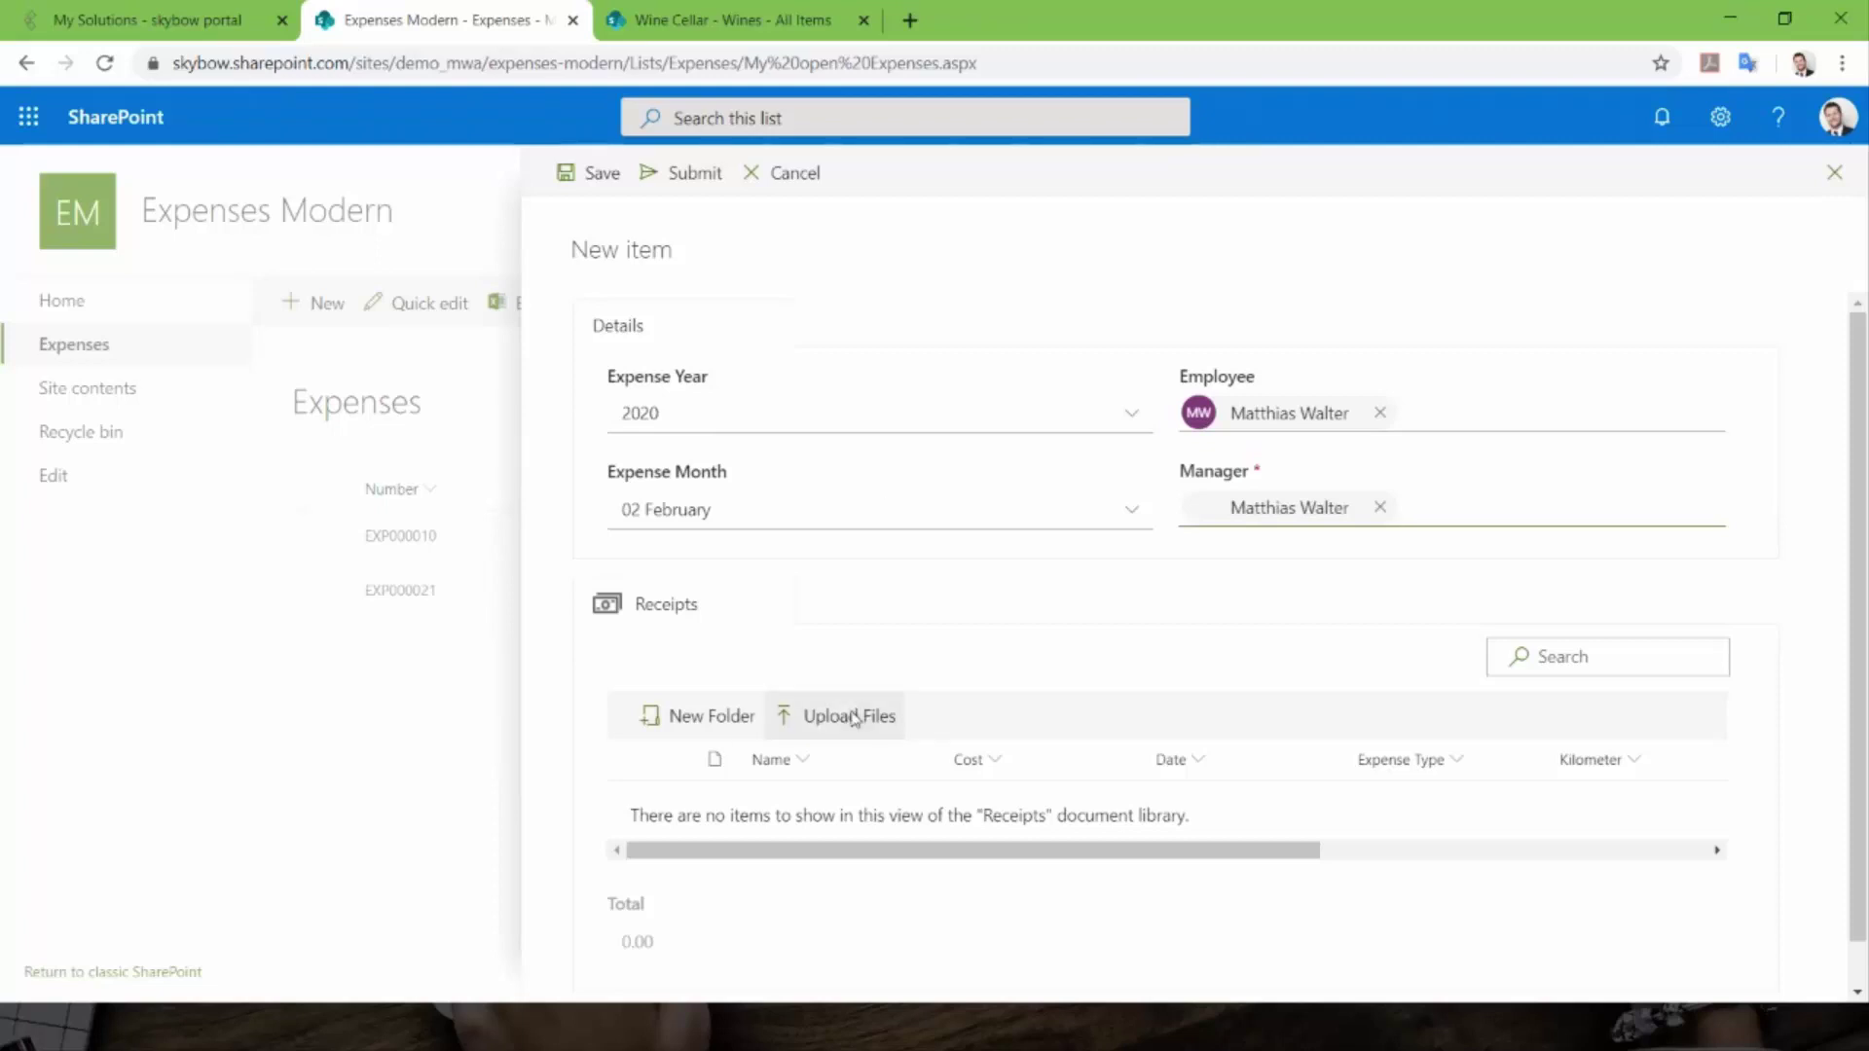
{"action": "left_click", "coordinate": [852, 719]}
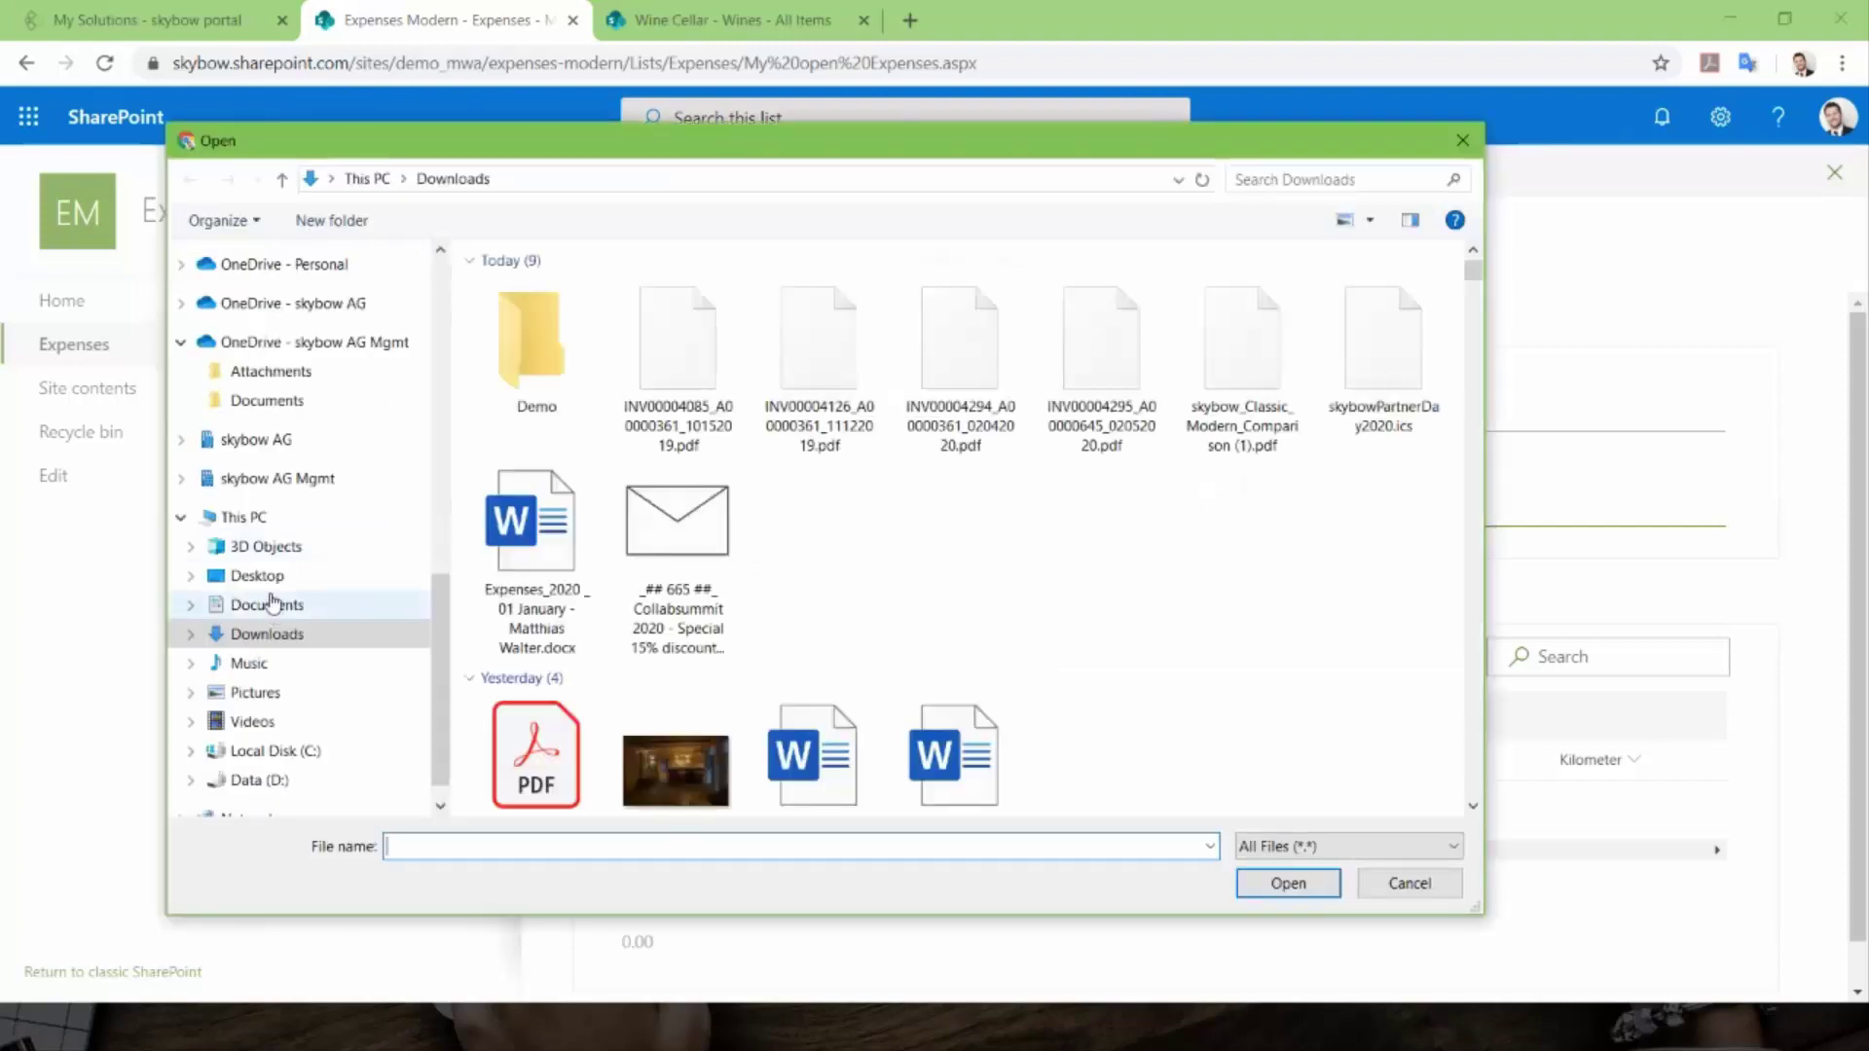
- Choose 20160510_HR_CV.pdf from the Demo folder as the receipt file
{"action": "double_click", "coordinate": [545, 364]}
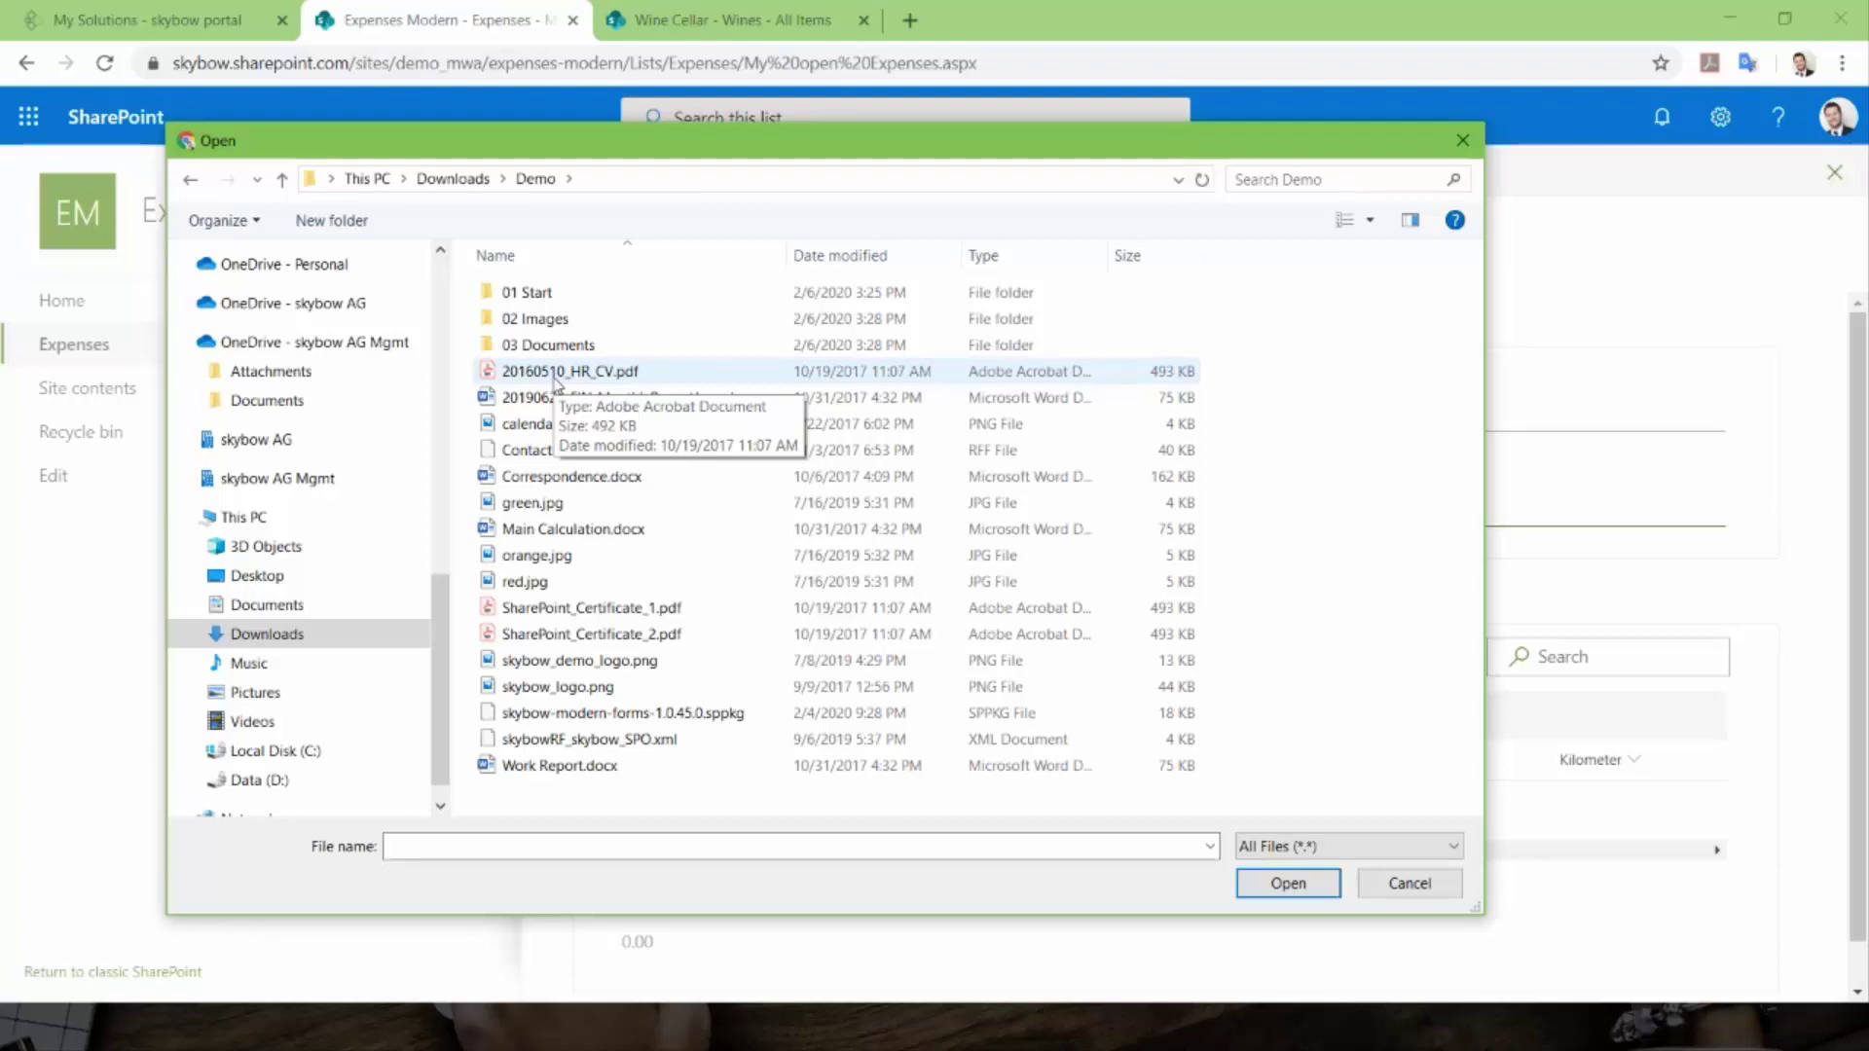
{"action": "double_click", "coordinate": [557, 373]}
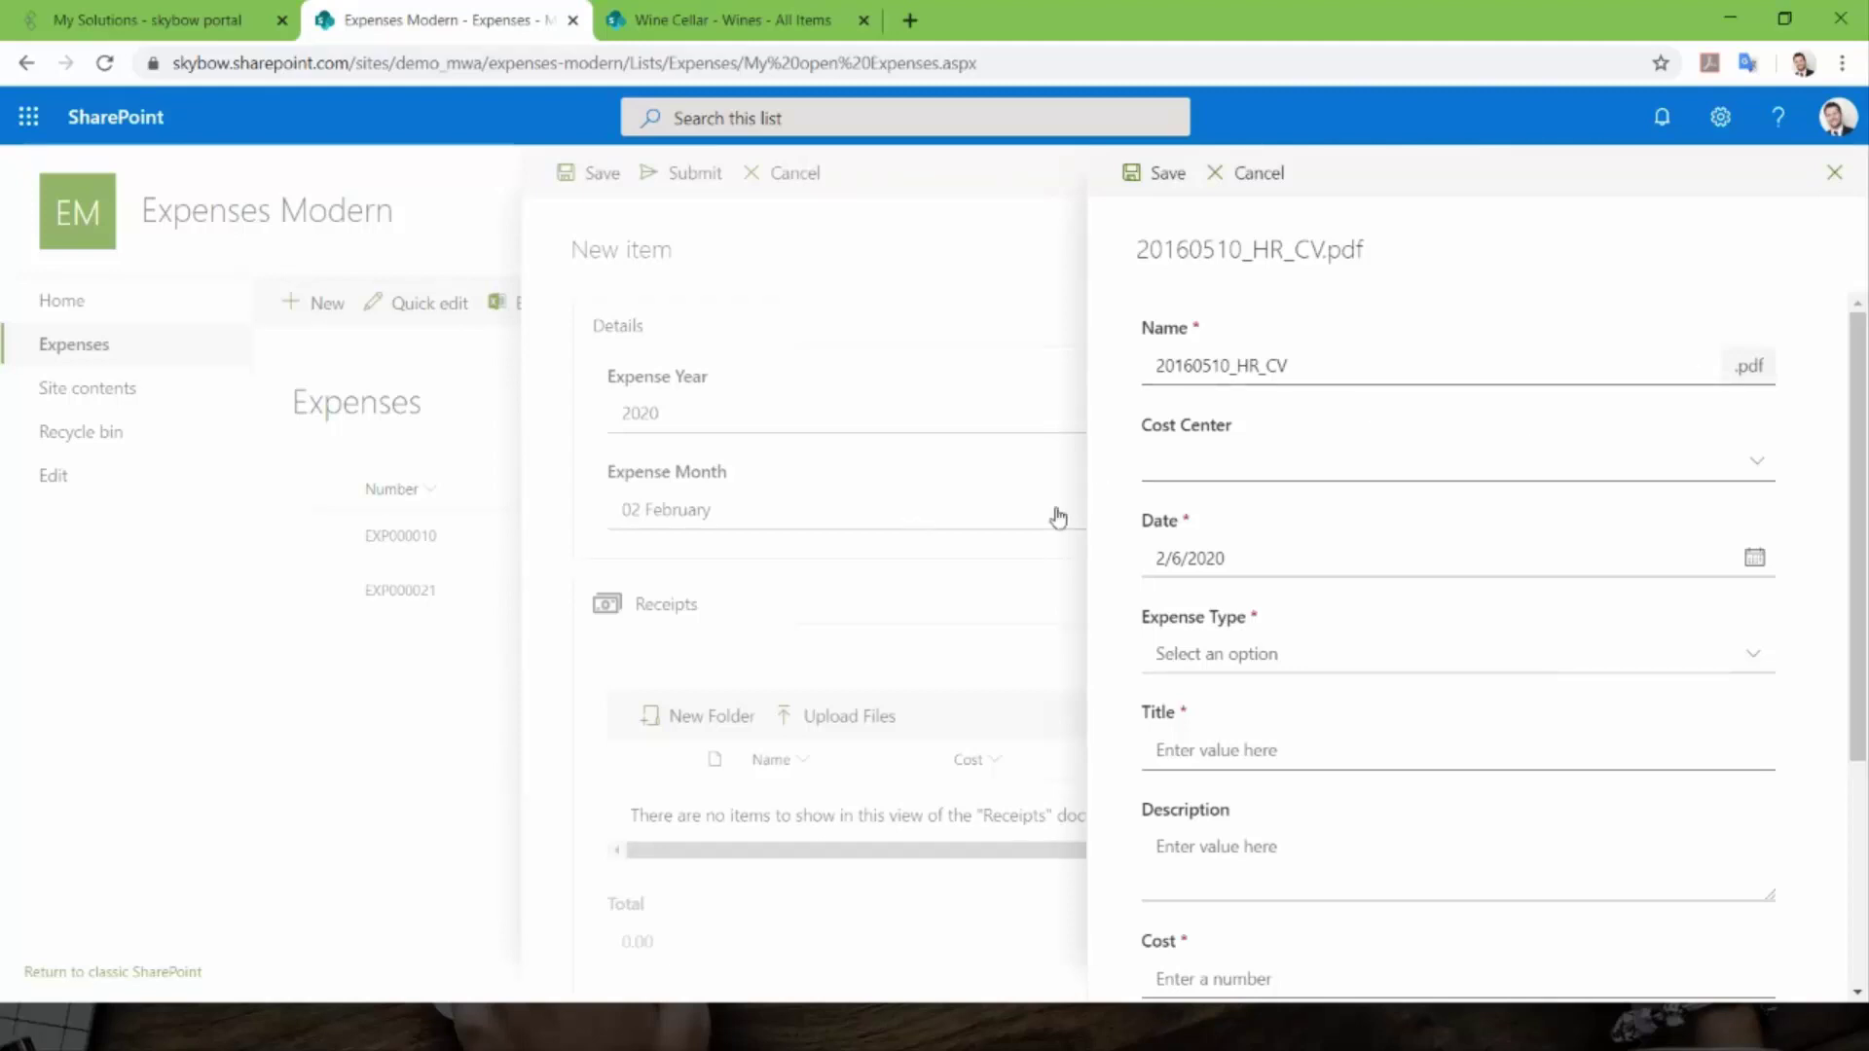
- Give the receipt cost center 50000 Sales & Marketing and expense type Food
{"action": "scroll", "coordinate": [1452, 465], "scroll_direction": "down", "scroll_amount": 2}
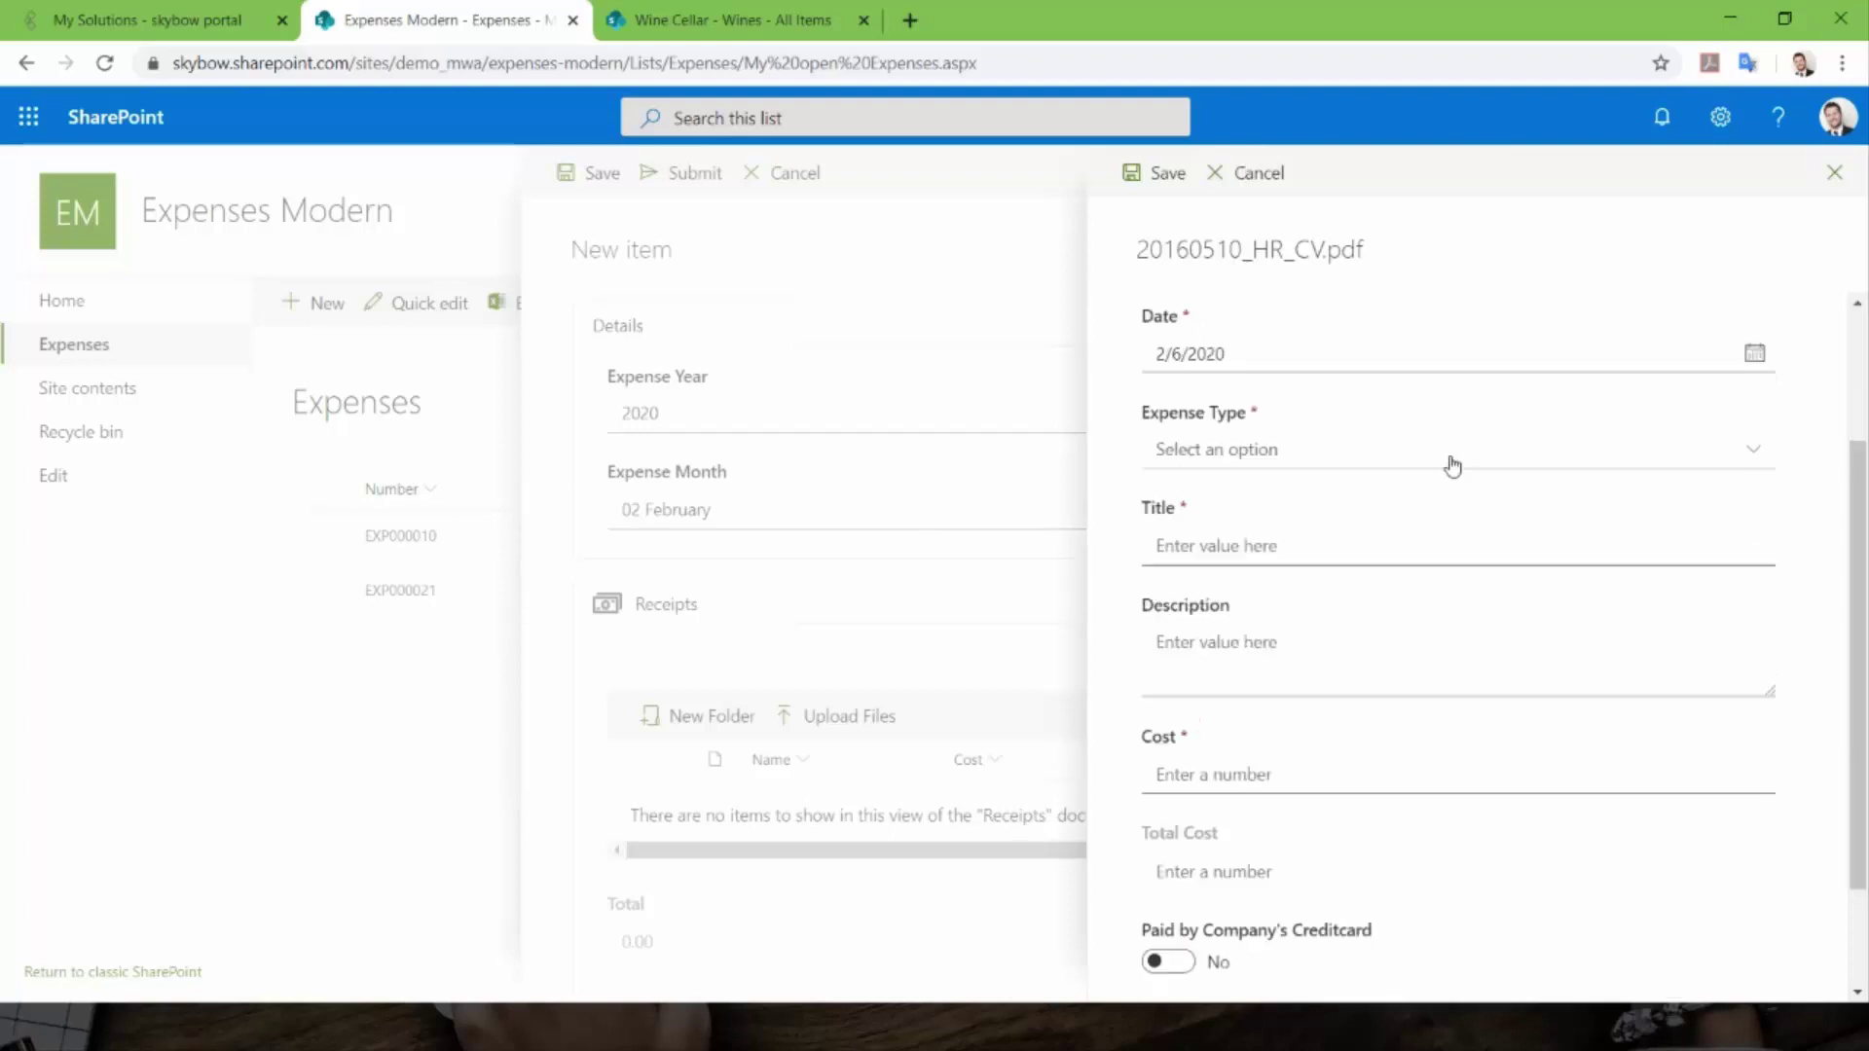
{"action": "scroll", "coordinate": [1441, 545], "scroll_direction": "down", "scroll_amount": 2}
{"action": "scroll", "coordinate": [1371, 788], "scroll_direction": "up", "scroll_amount": 4}
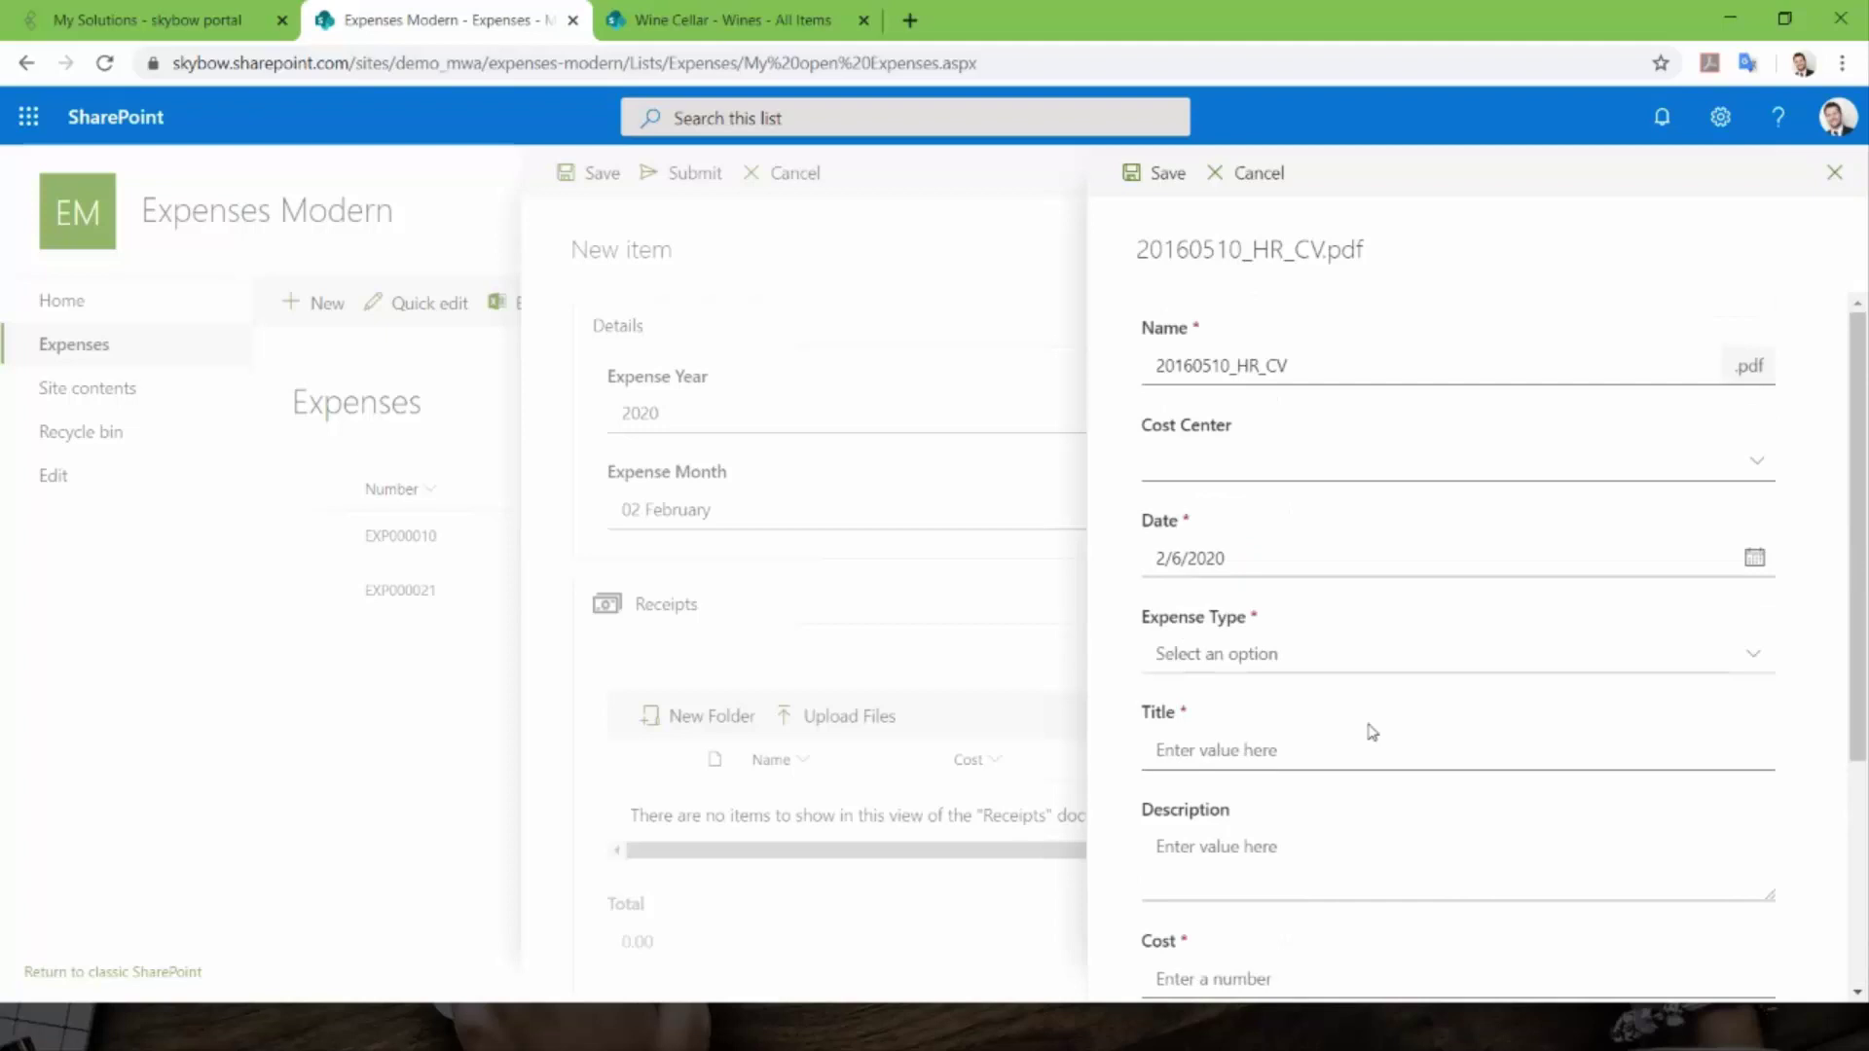
{"action": "left_click", "coordinate": [1285, 466]}
{"action": "left_click", "coordinate": [1229, 502]}
{"action": "scroll", "coordinate": [1253, 584], "scroll_direction": "down", "scroll_amount": 1}
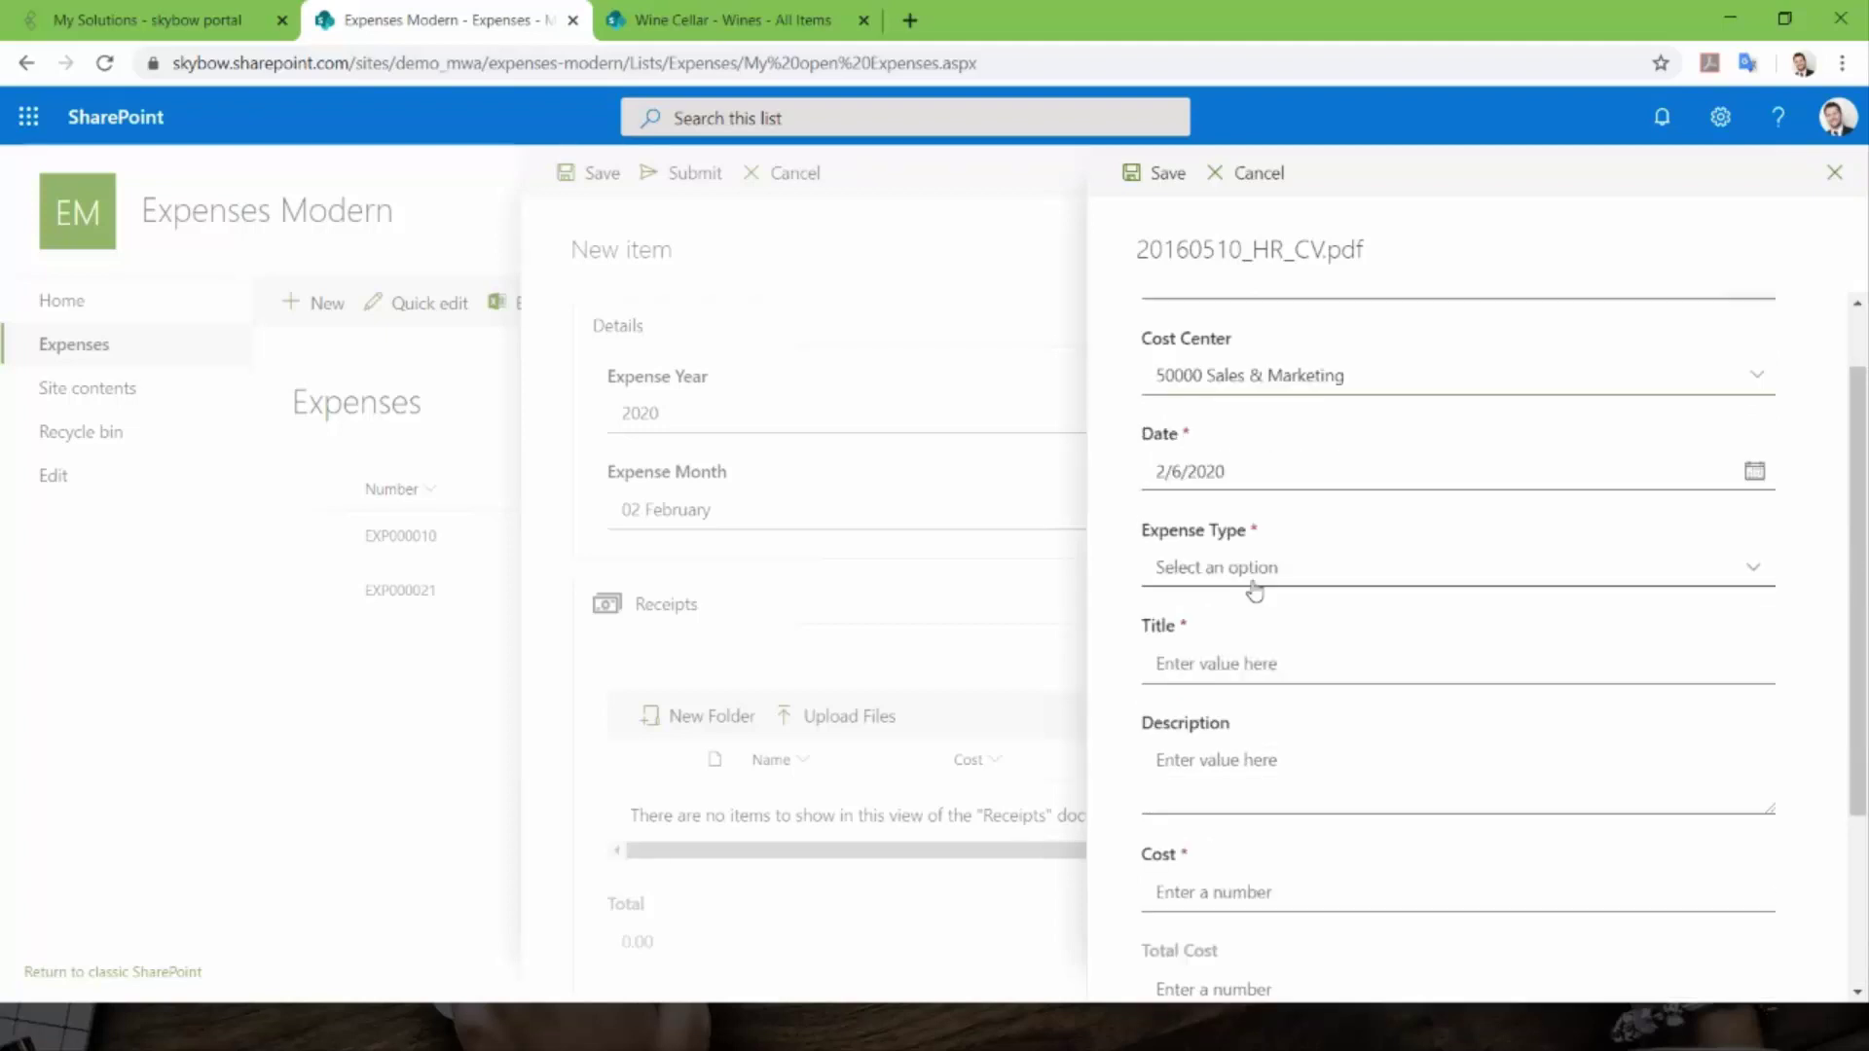
{"action": "scroll", "coordinate": [1365, 568], "scroll_direction": "down", "scroll_amount": 1}
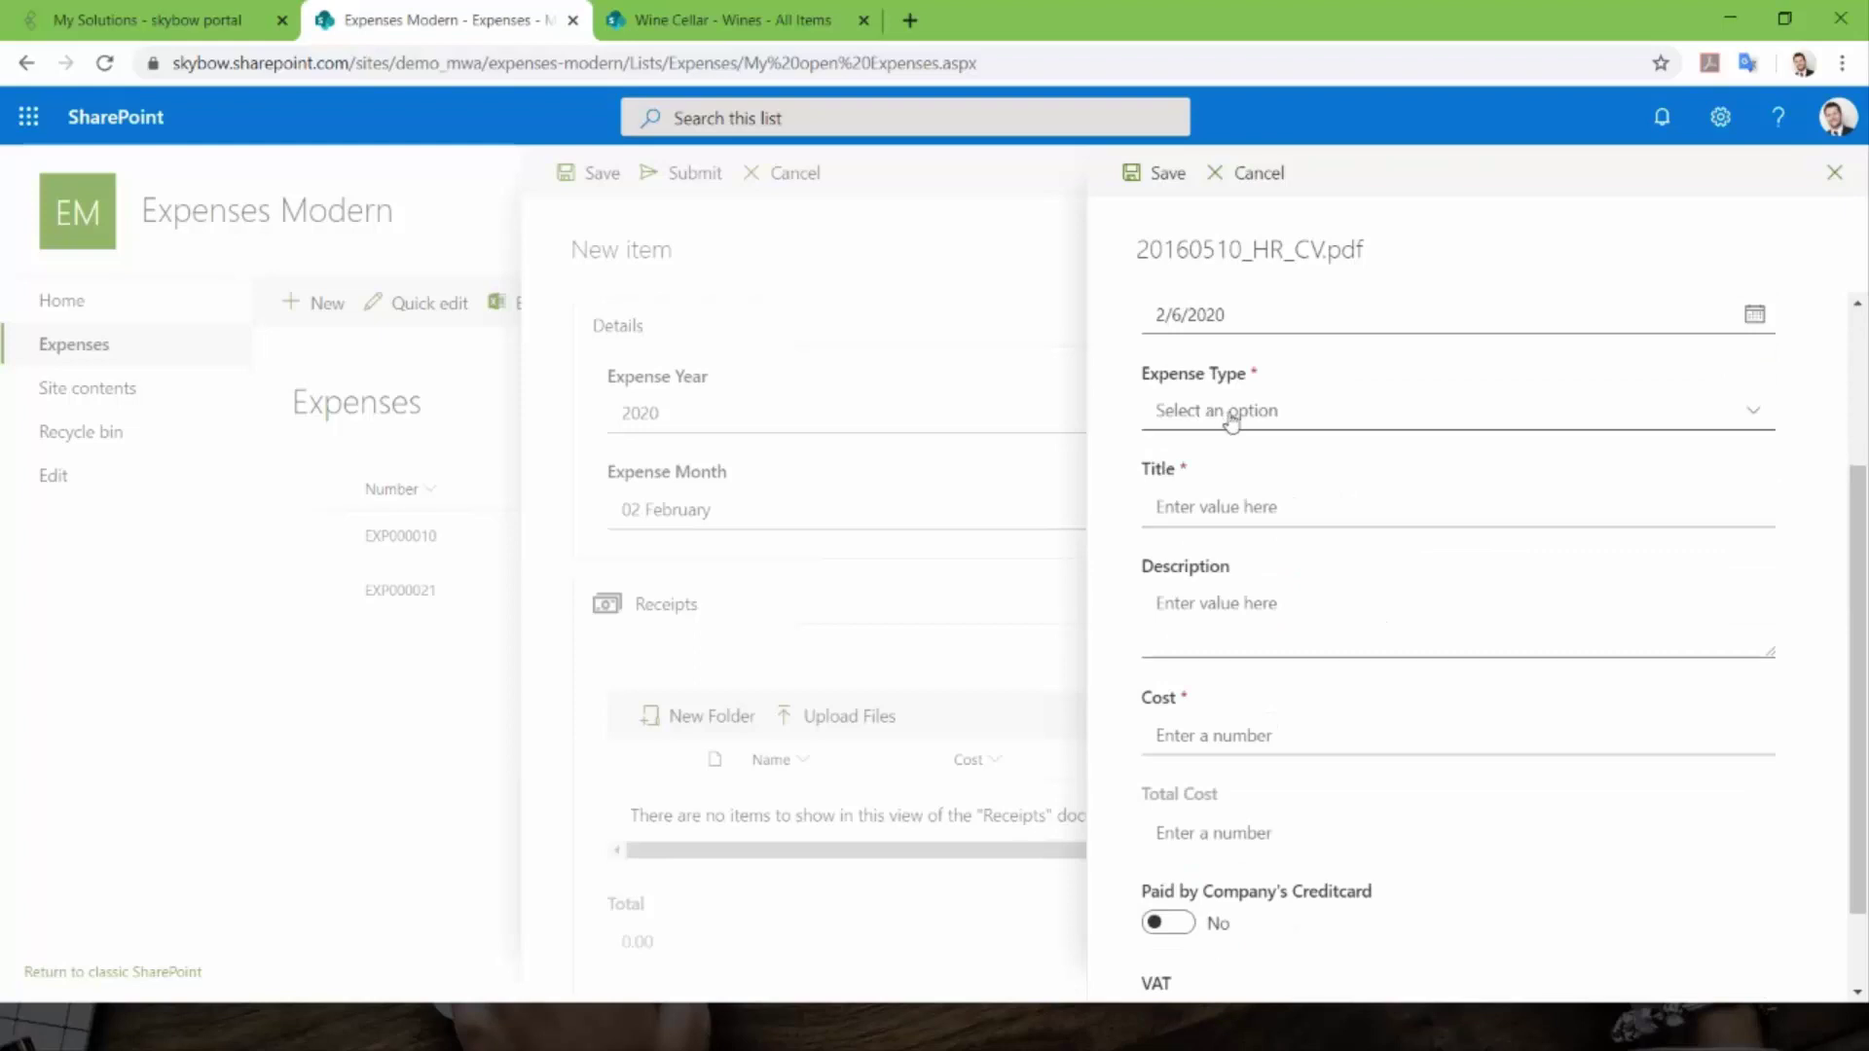
{"action": "left_click", "coordinate": [1251, 416]}
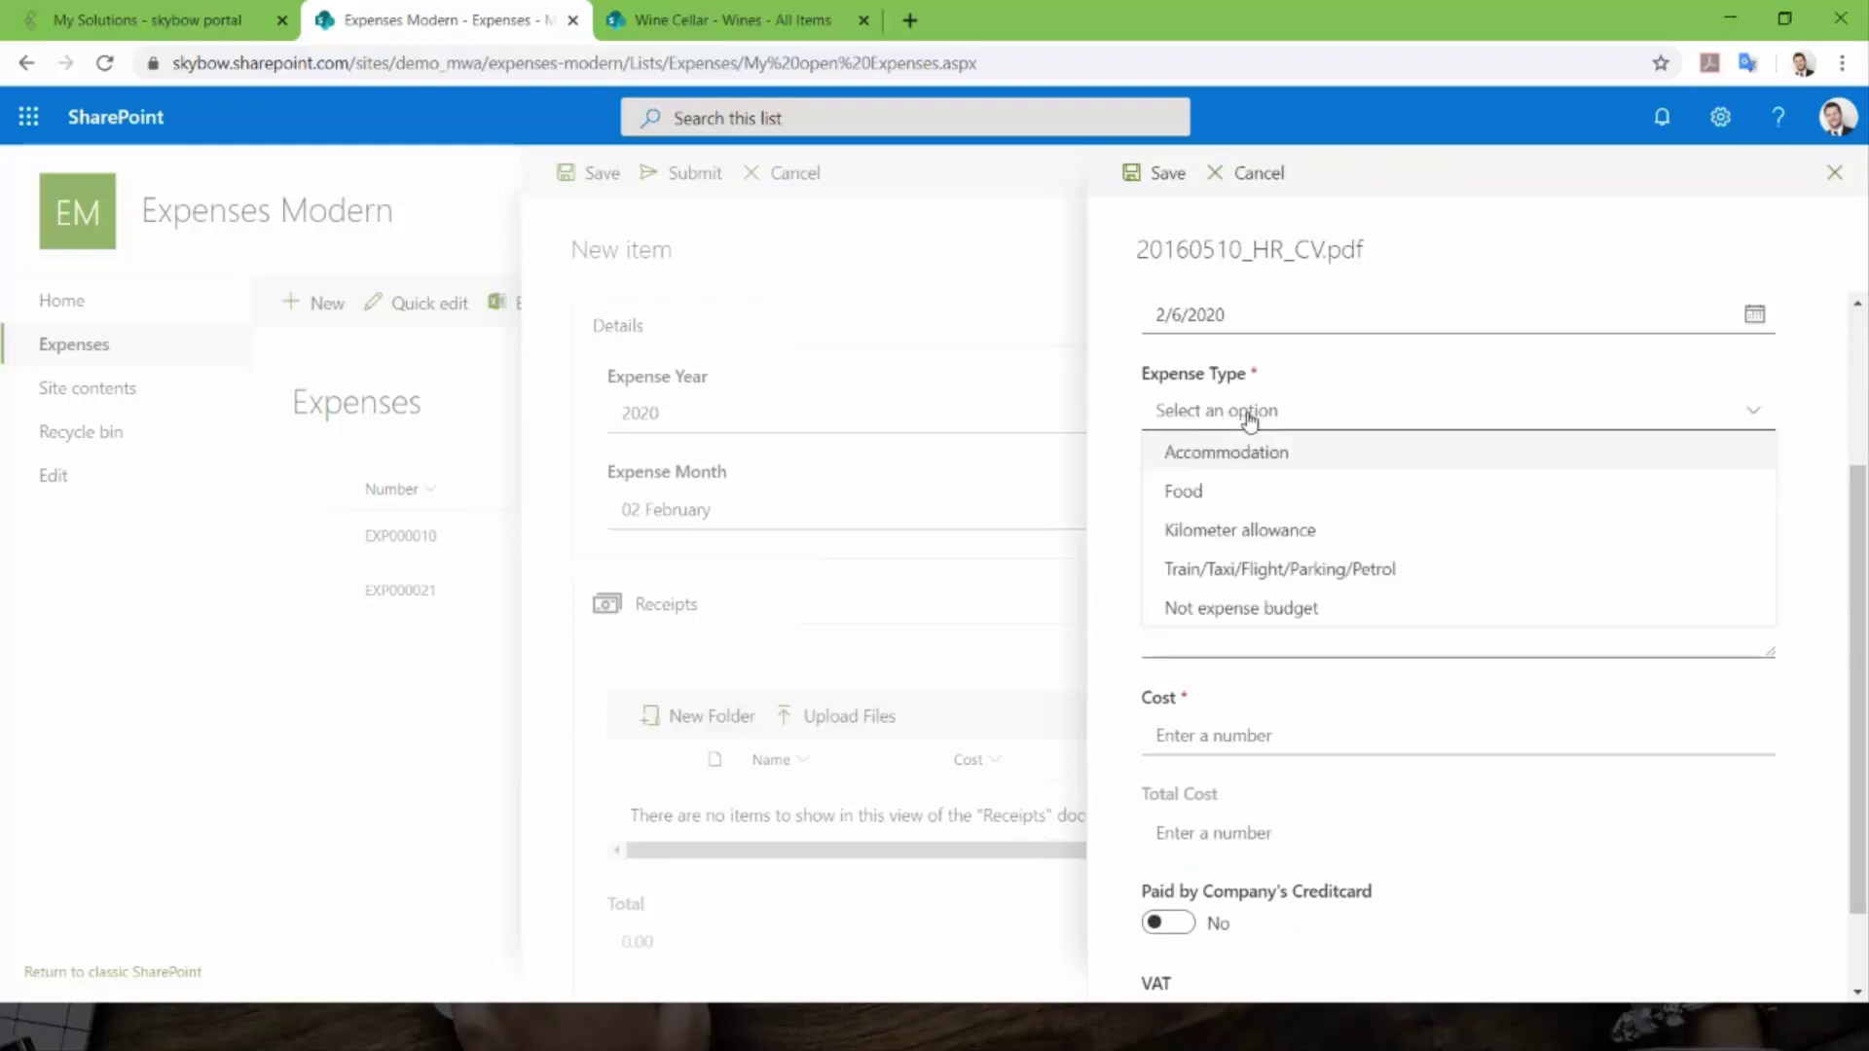
{"action": "left_click", "coordinate": [1203, 536]}
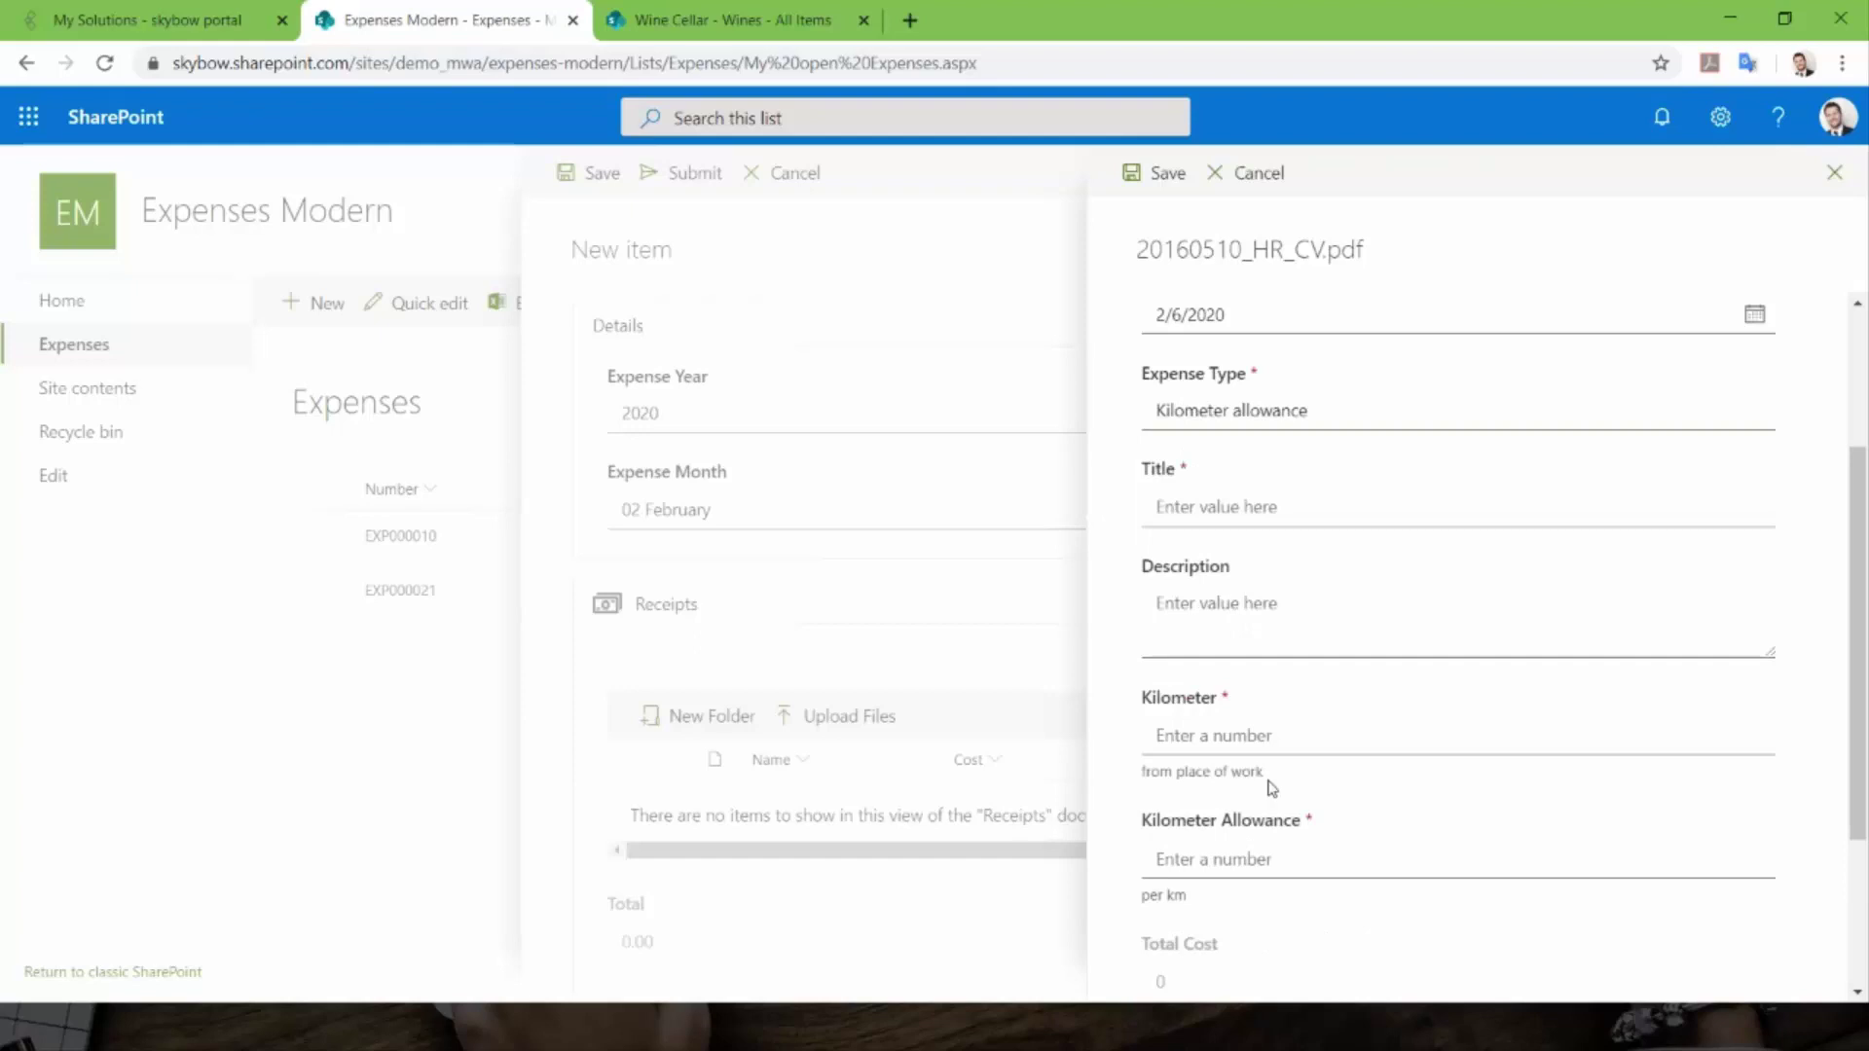
{"action": "left_click", "coordinate": [1186, 420]}
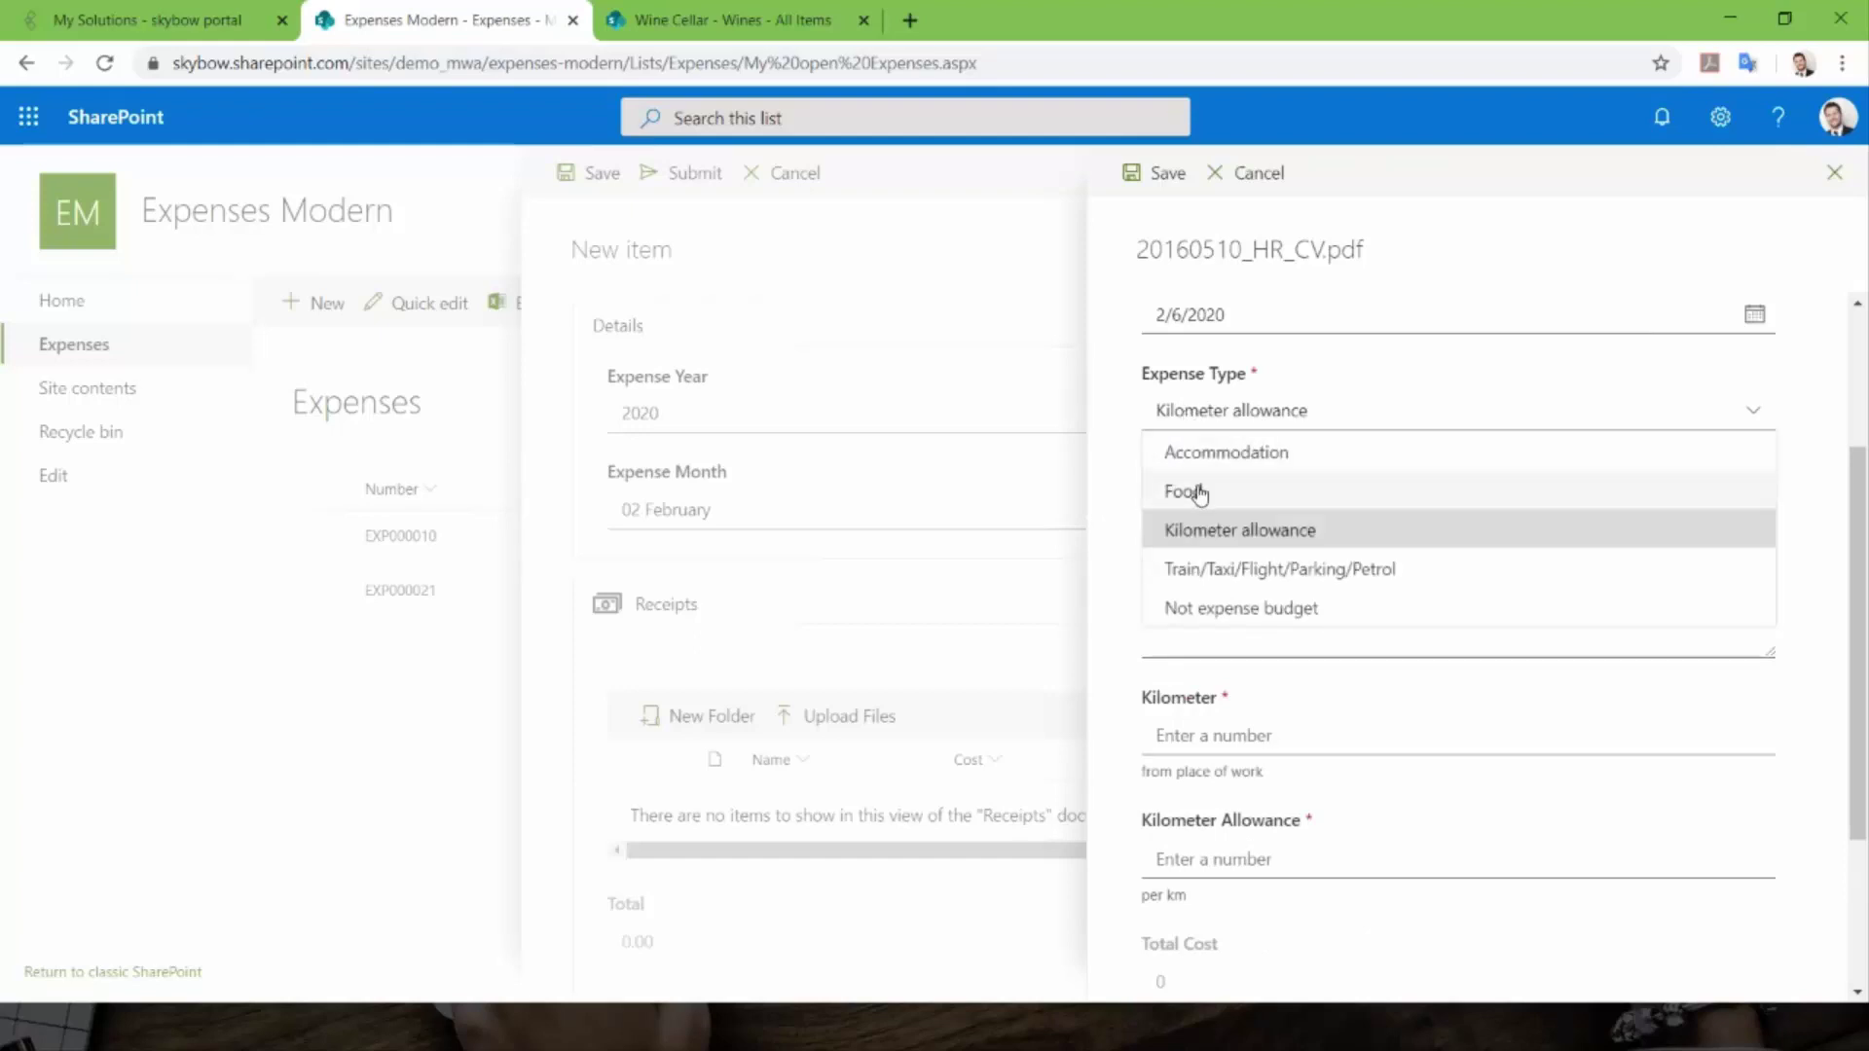
{"action": "left_click", "coordinate": [1195, 489]}
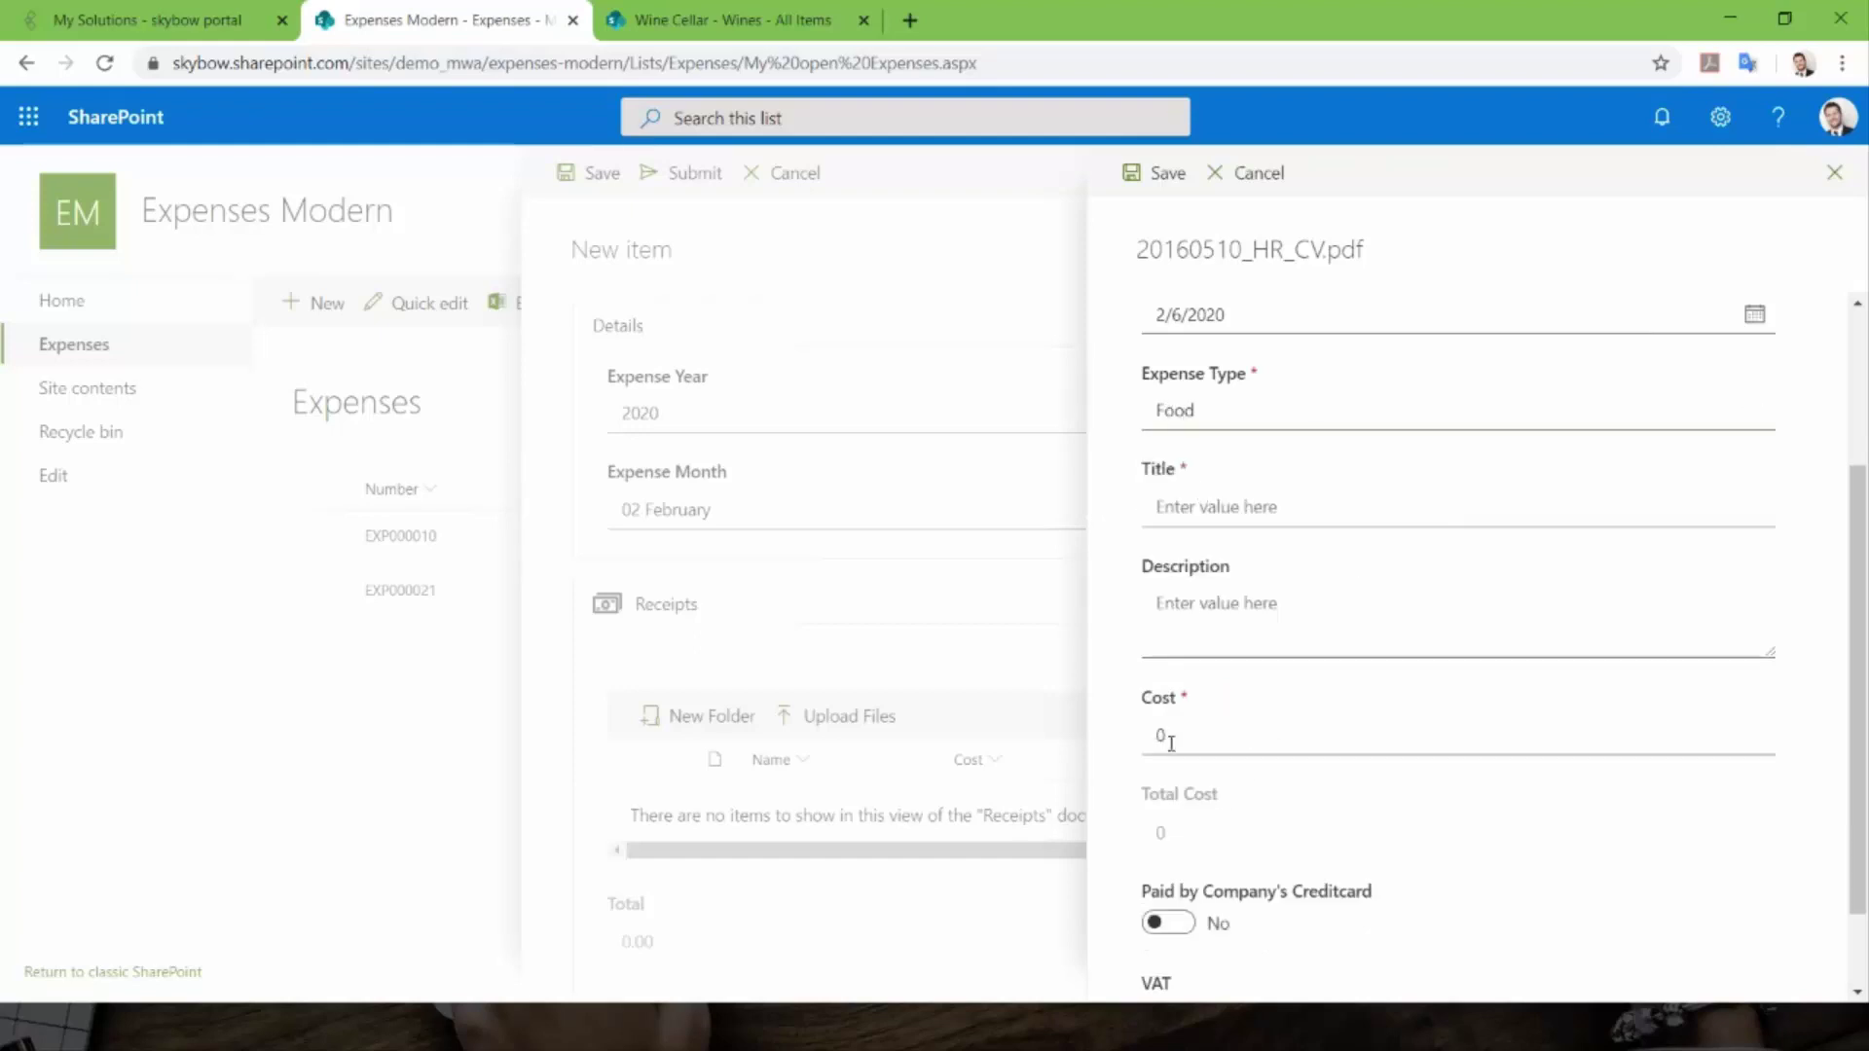
- Enter title Lunch and cost 10, then save the receipt's properties
{"action": "left_click", "coordinate": [1255, 506]}
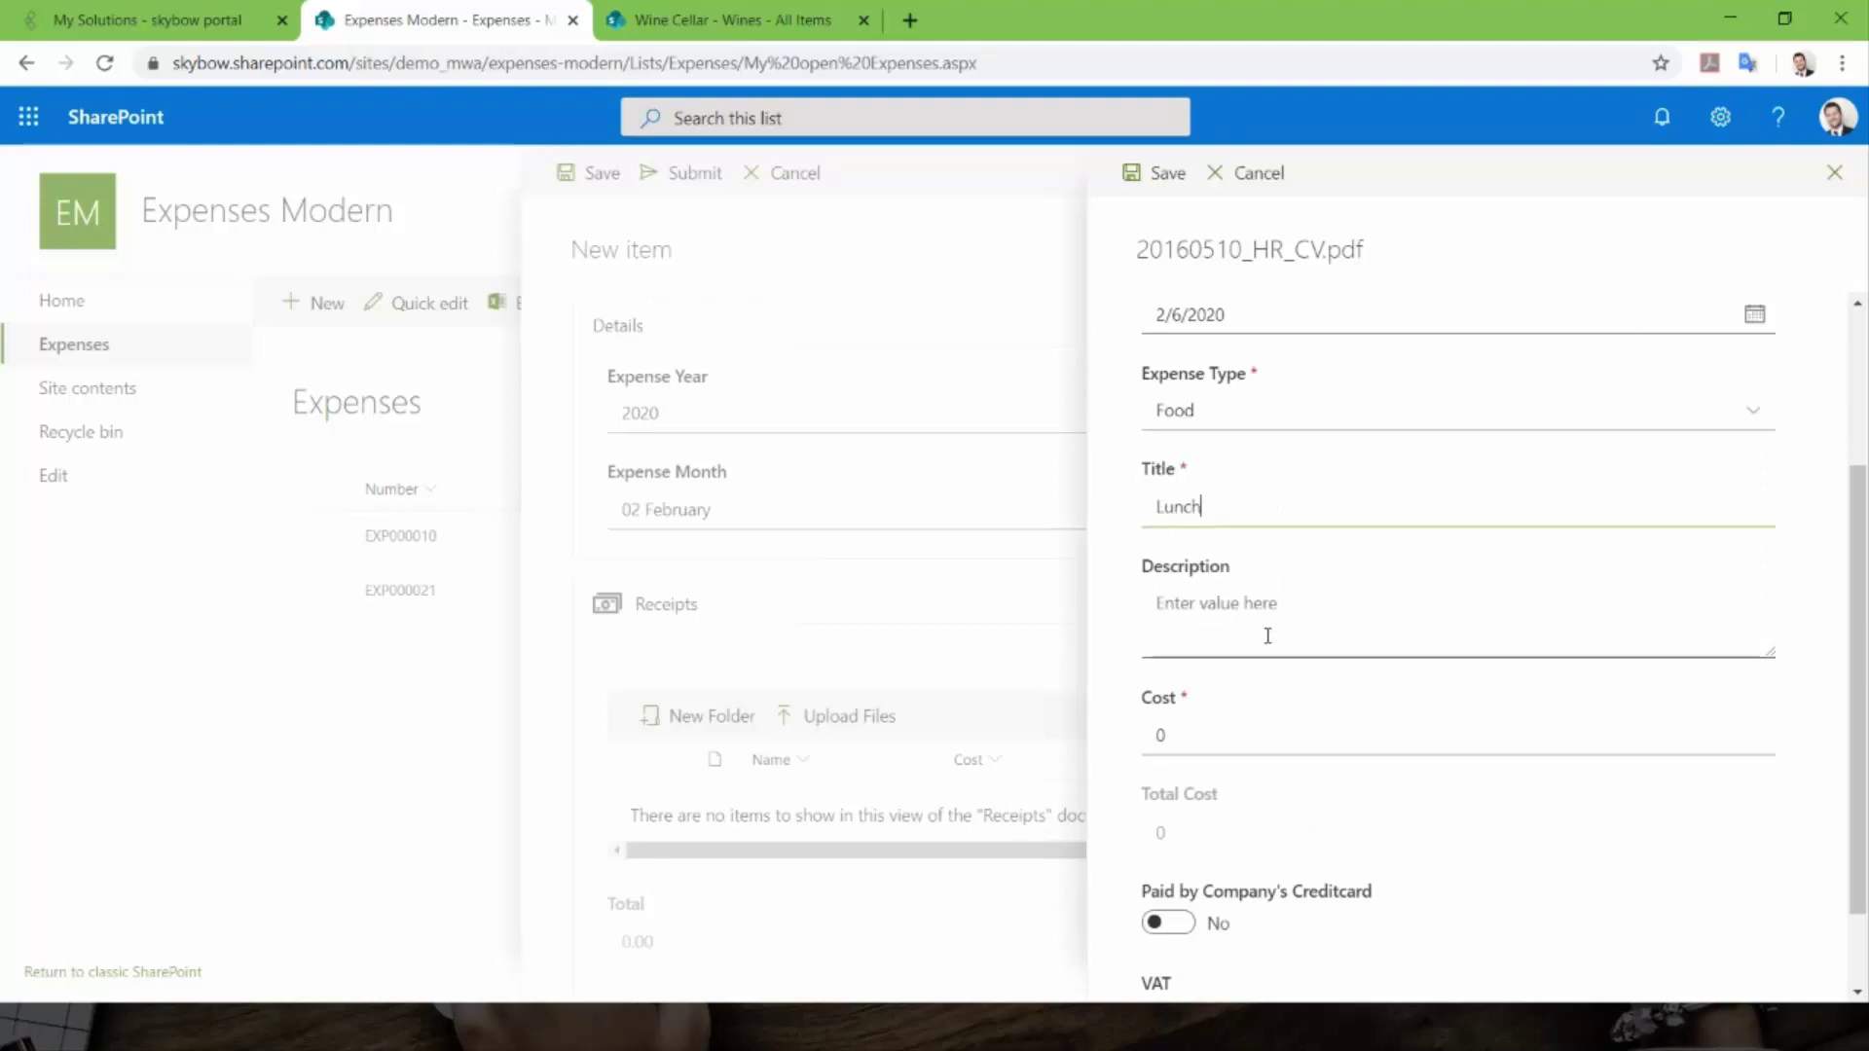
{"action": "left_click", "coordinate": [1194, 728]}
{"action": "type", "text": "1"}
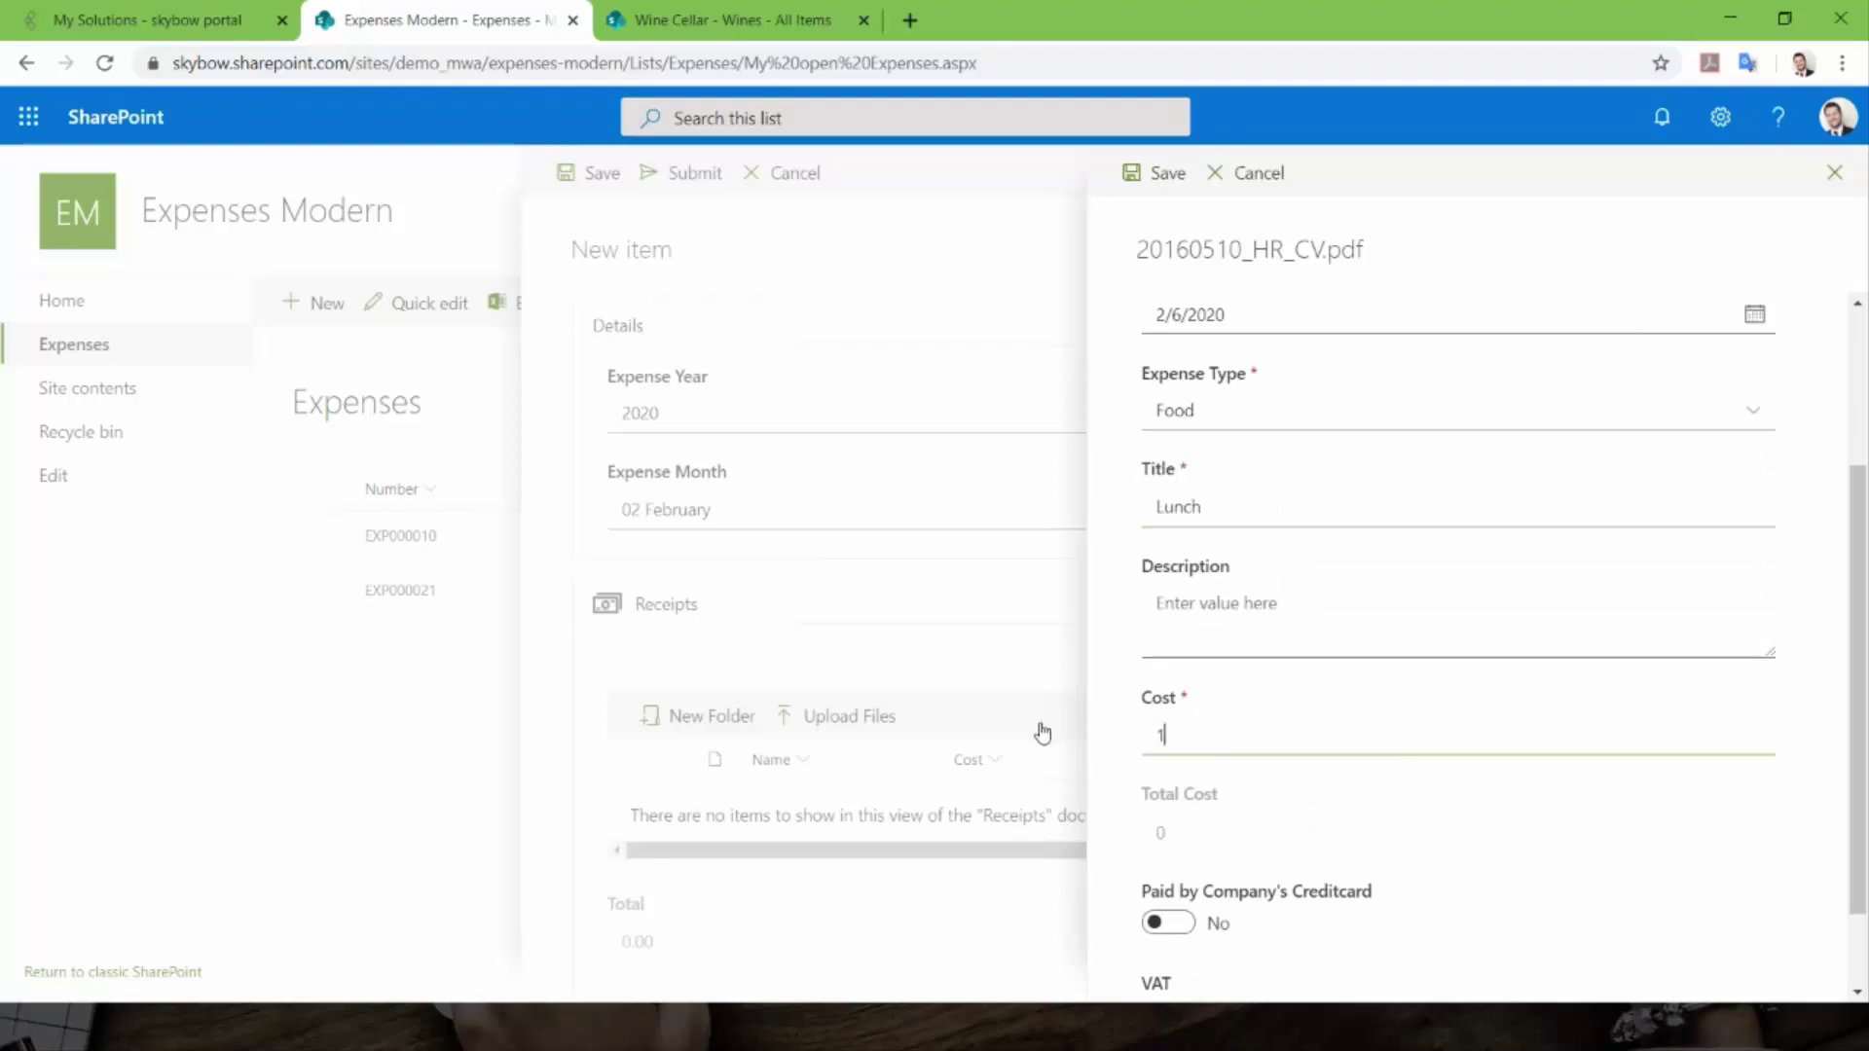
{"action": "key", "text": "Tab"}
{"action": "scroll", "coordinate": [1213, 741], "scroll_direction": "down", "scroll_amount": 1}
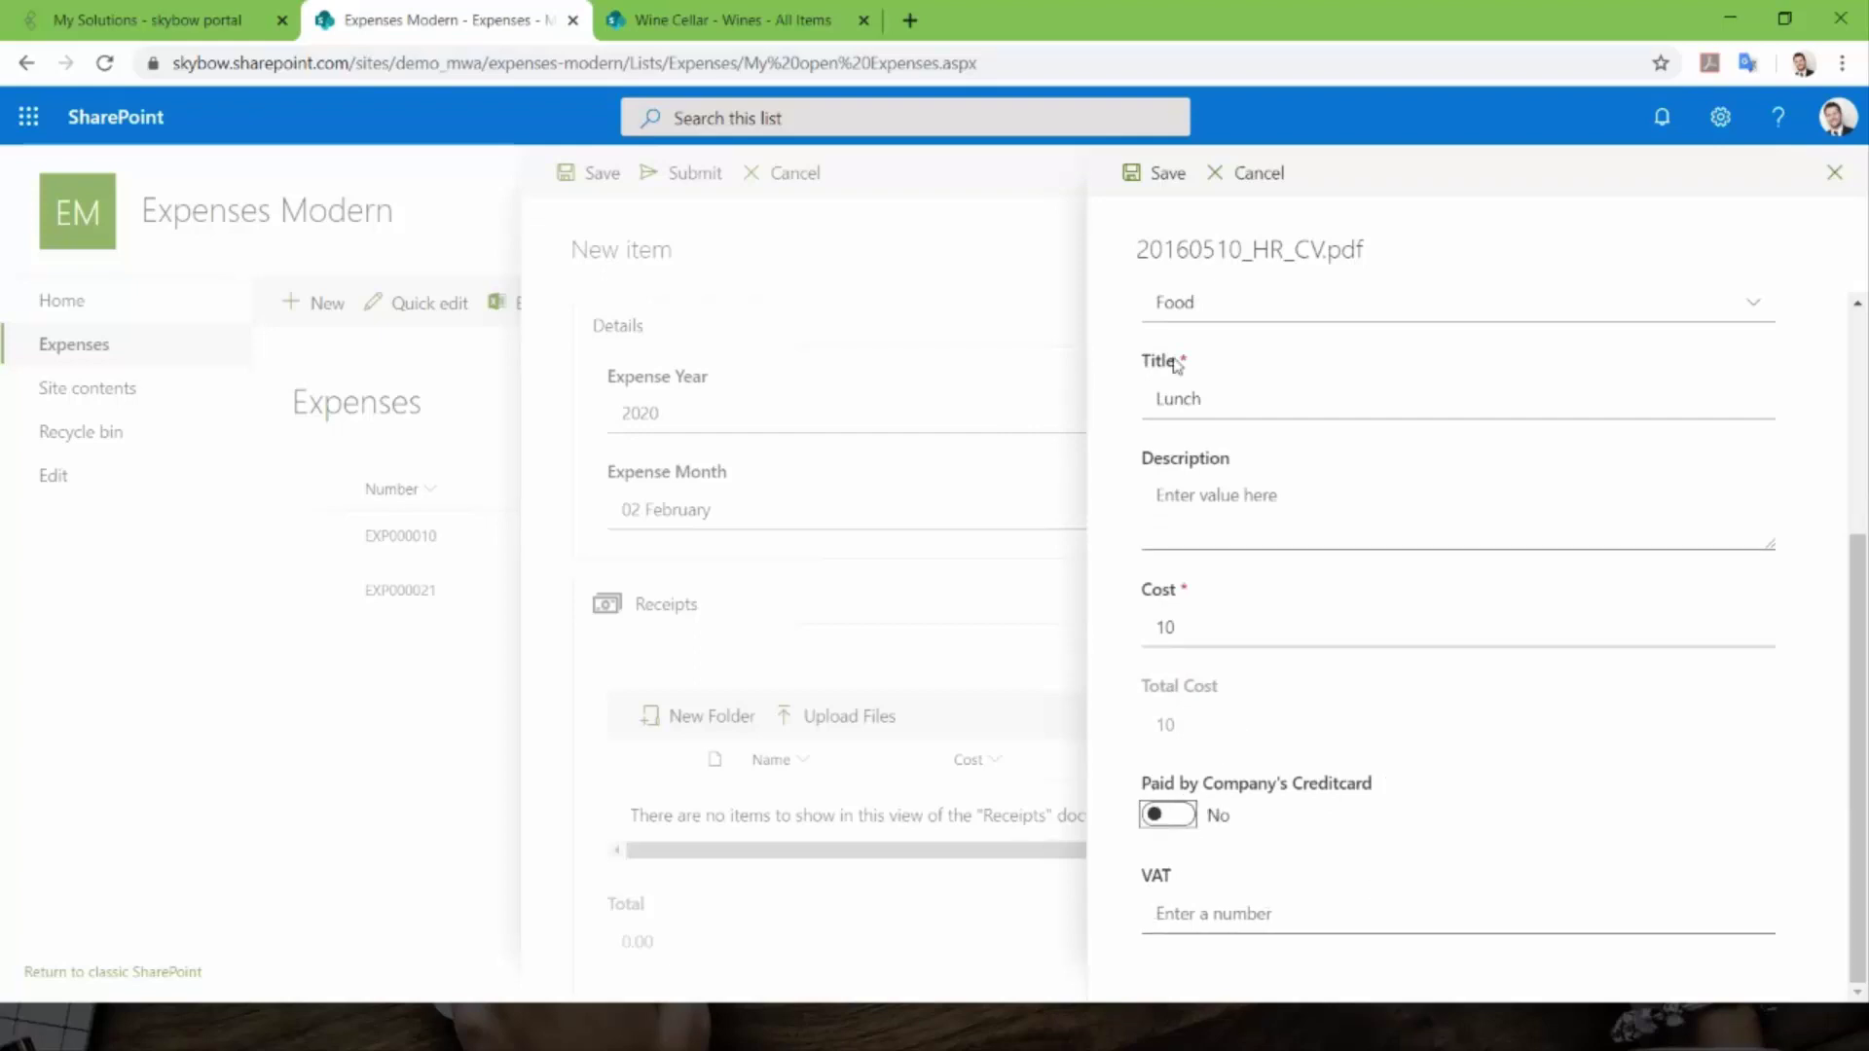
{"action": "left_click", "coordinate": [1160, 172]}
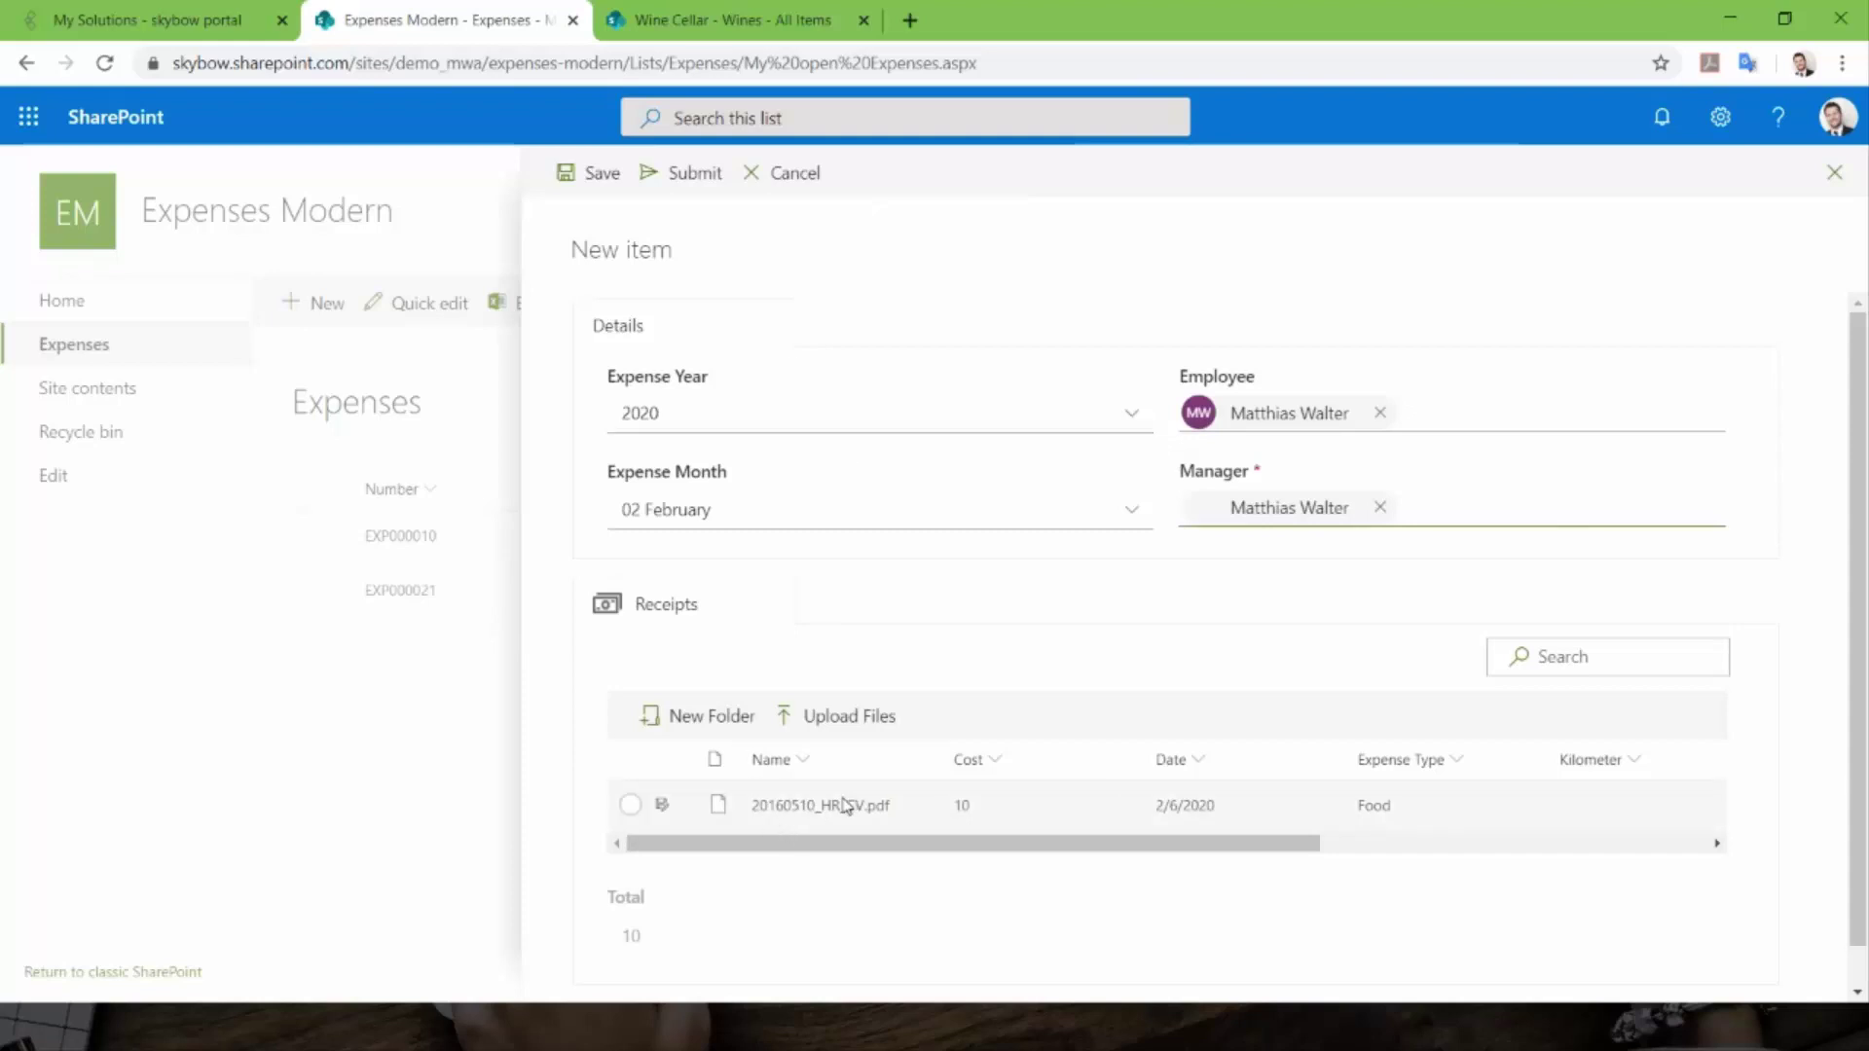
- Scroll the Receipts grid sideways and open the browser's developer console with F12
{"action": "mouse_move", "coordinate": [663, 815]}
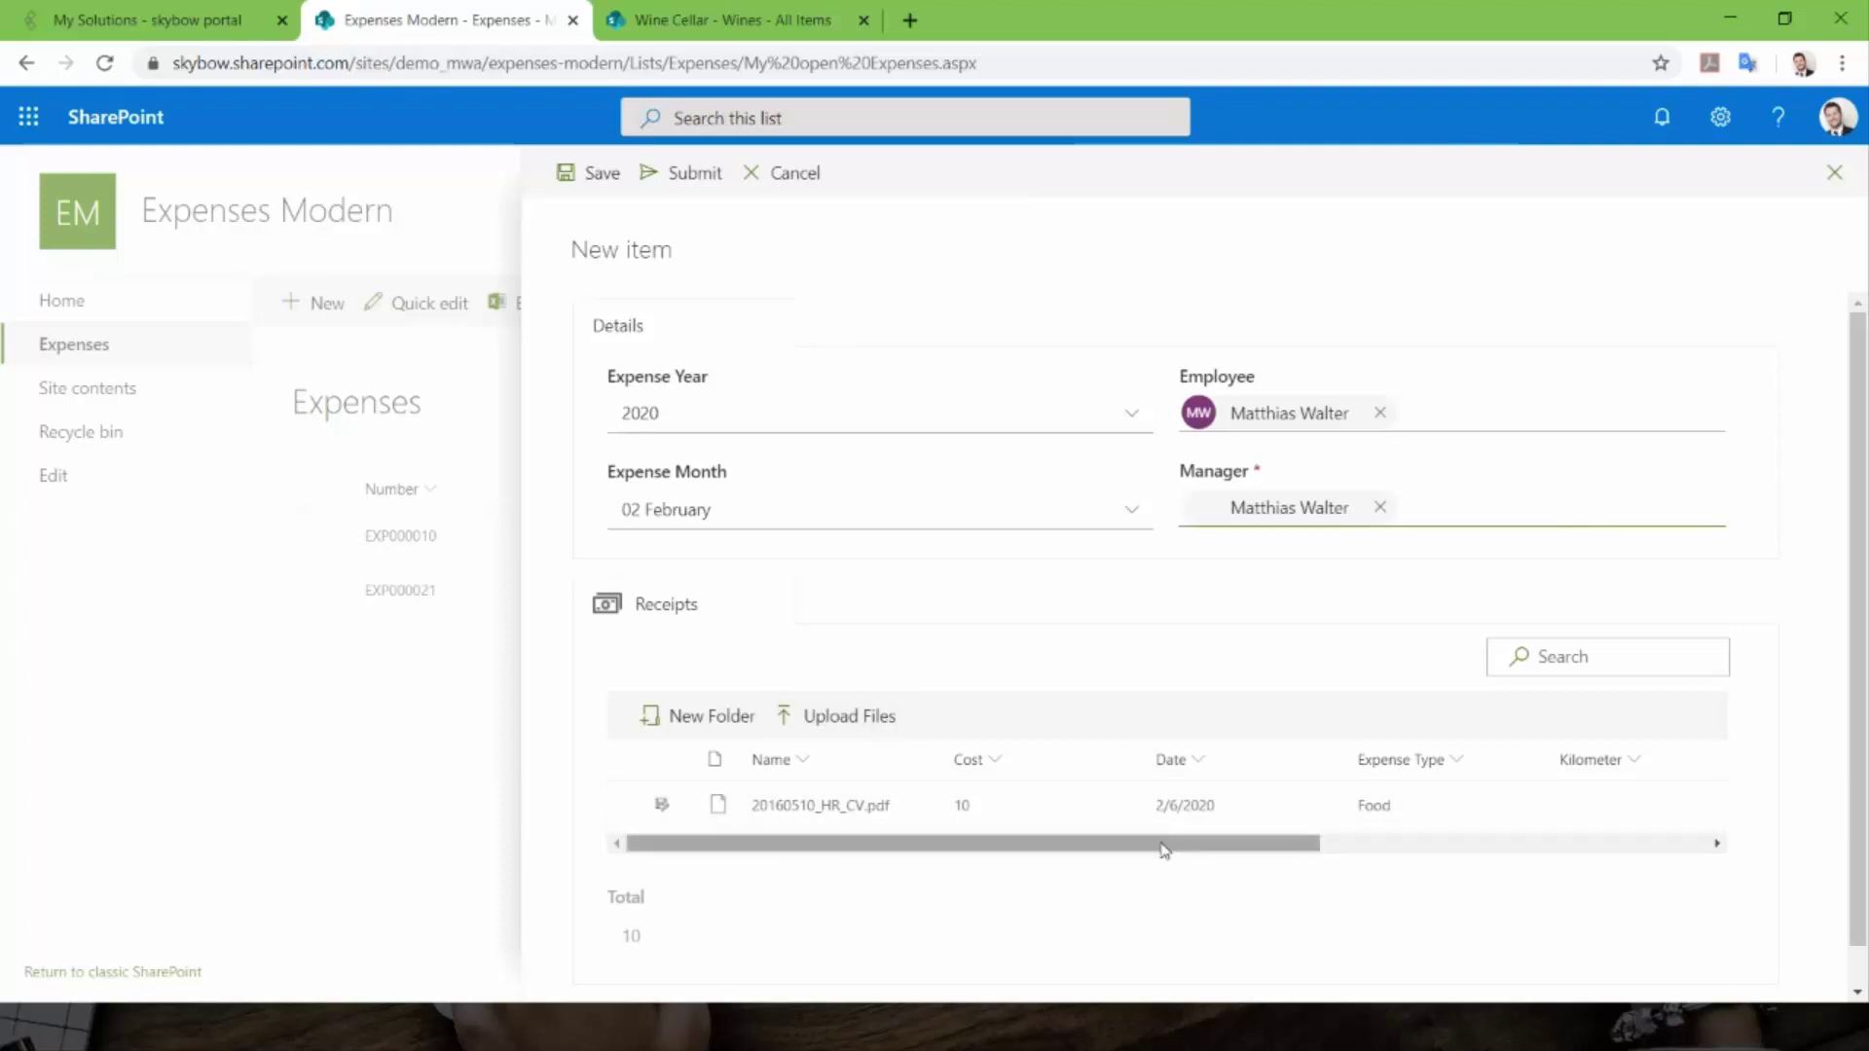
{"action": "left_click_drag", "start_coordinate": [1159, 843], "coordinate": [972, 784]}
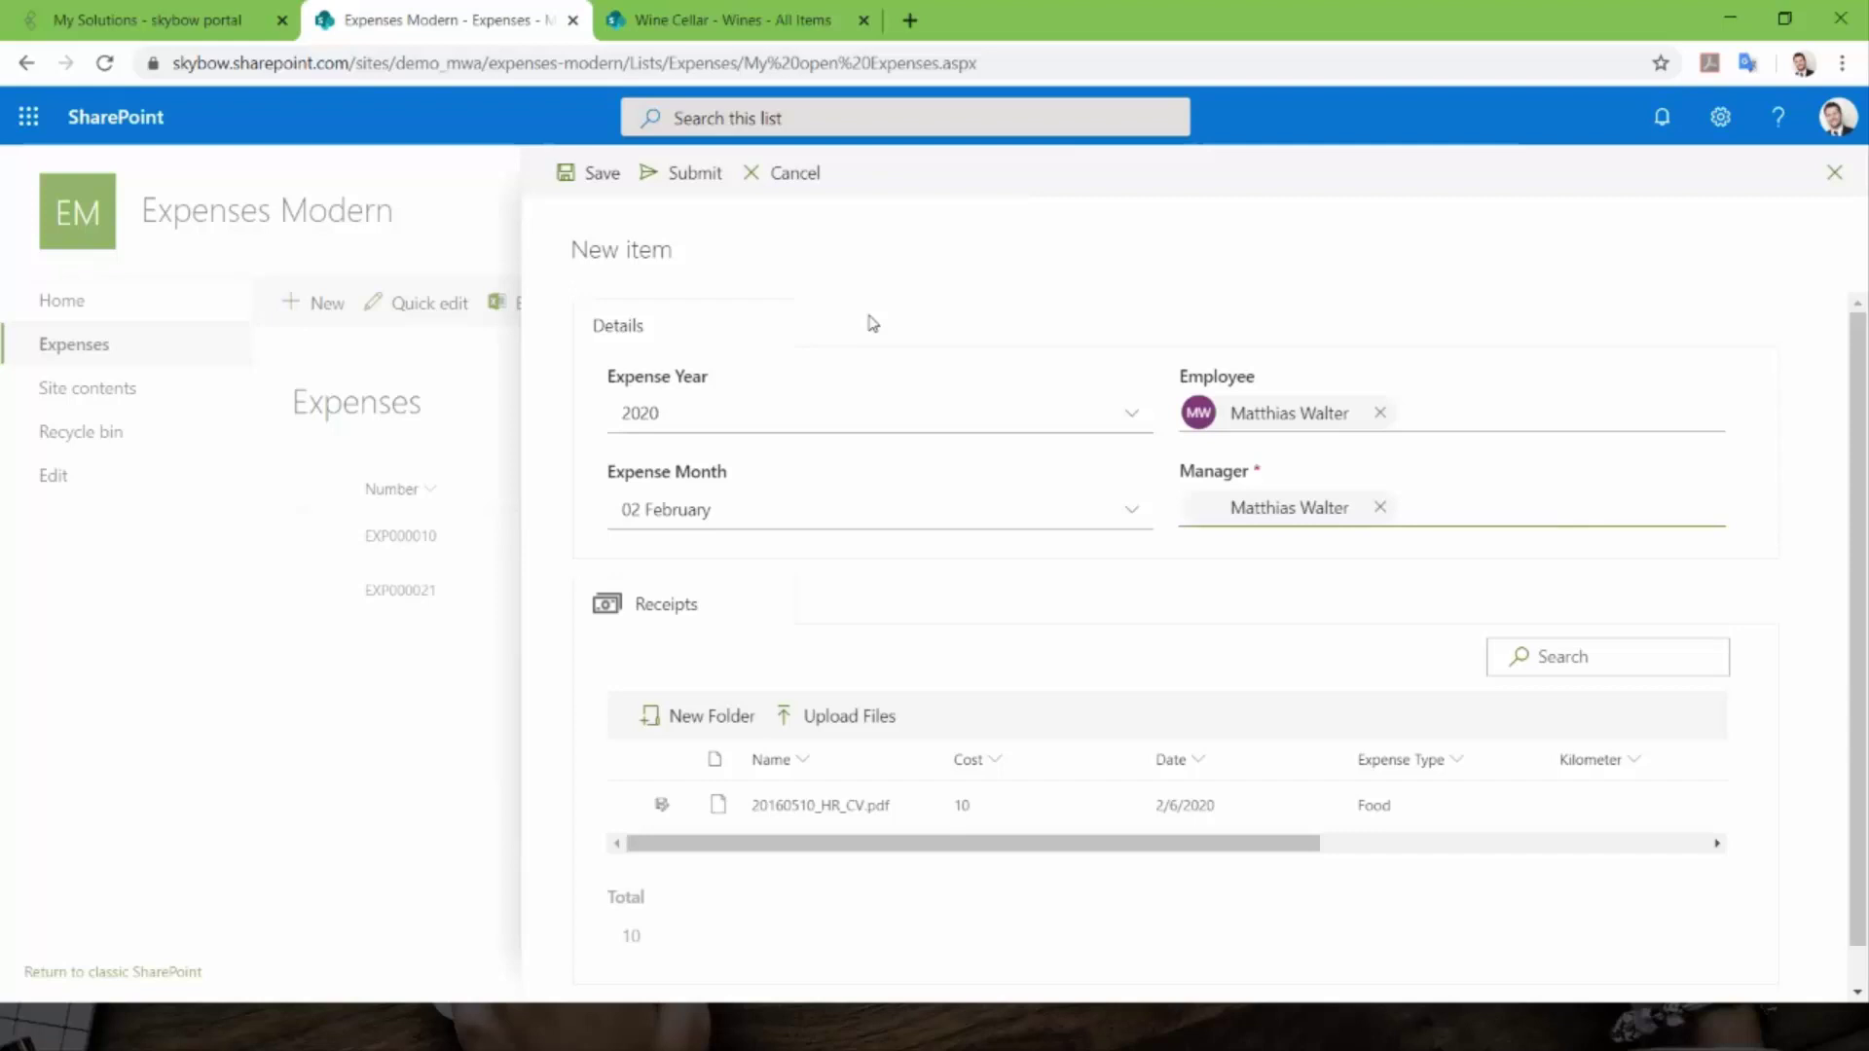
{"action": "key", "text": "F12"}
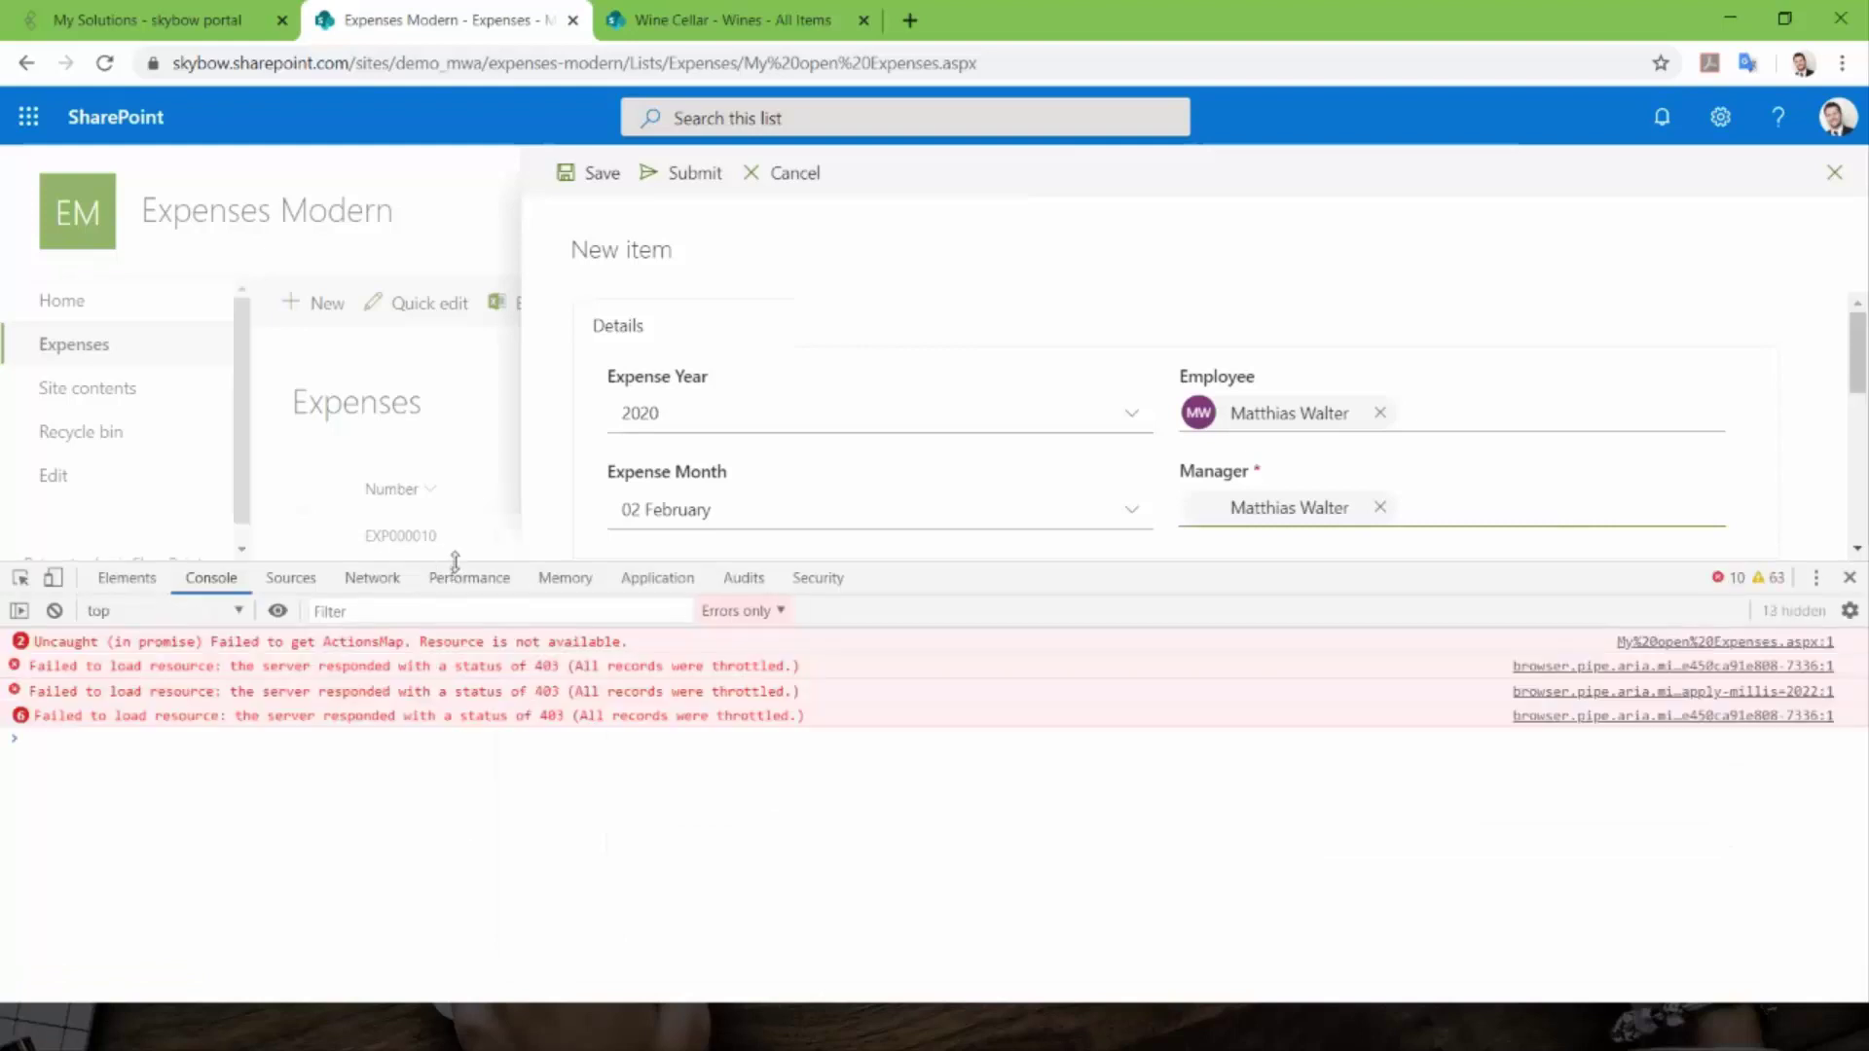
- Shrink the DevTools panel and preview the expense form as a Galaxy S5 phone
{"action": "left_click_drag", "start_coordinate": [454, 562], "coordinate": [359, 889]}
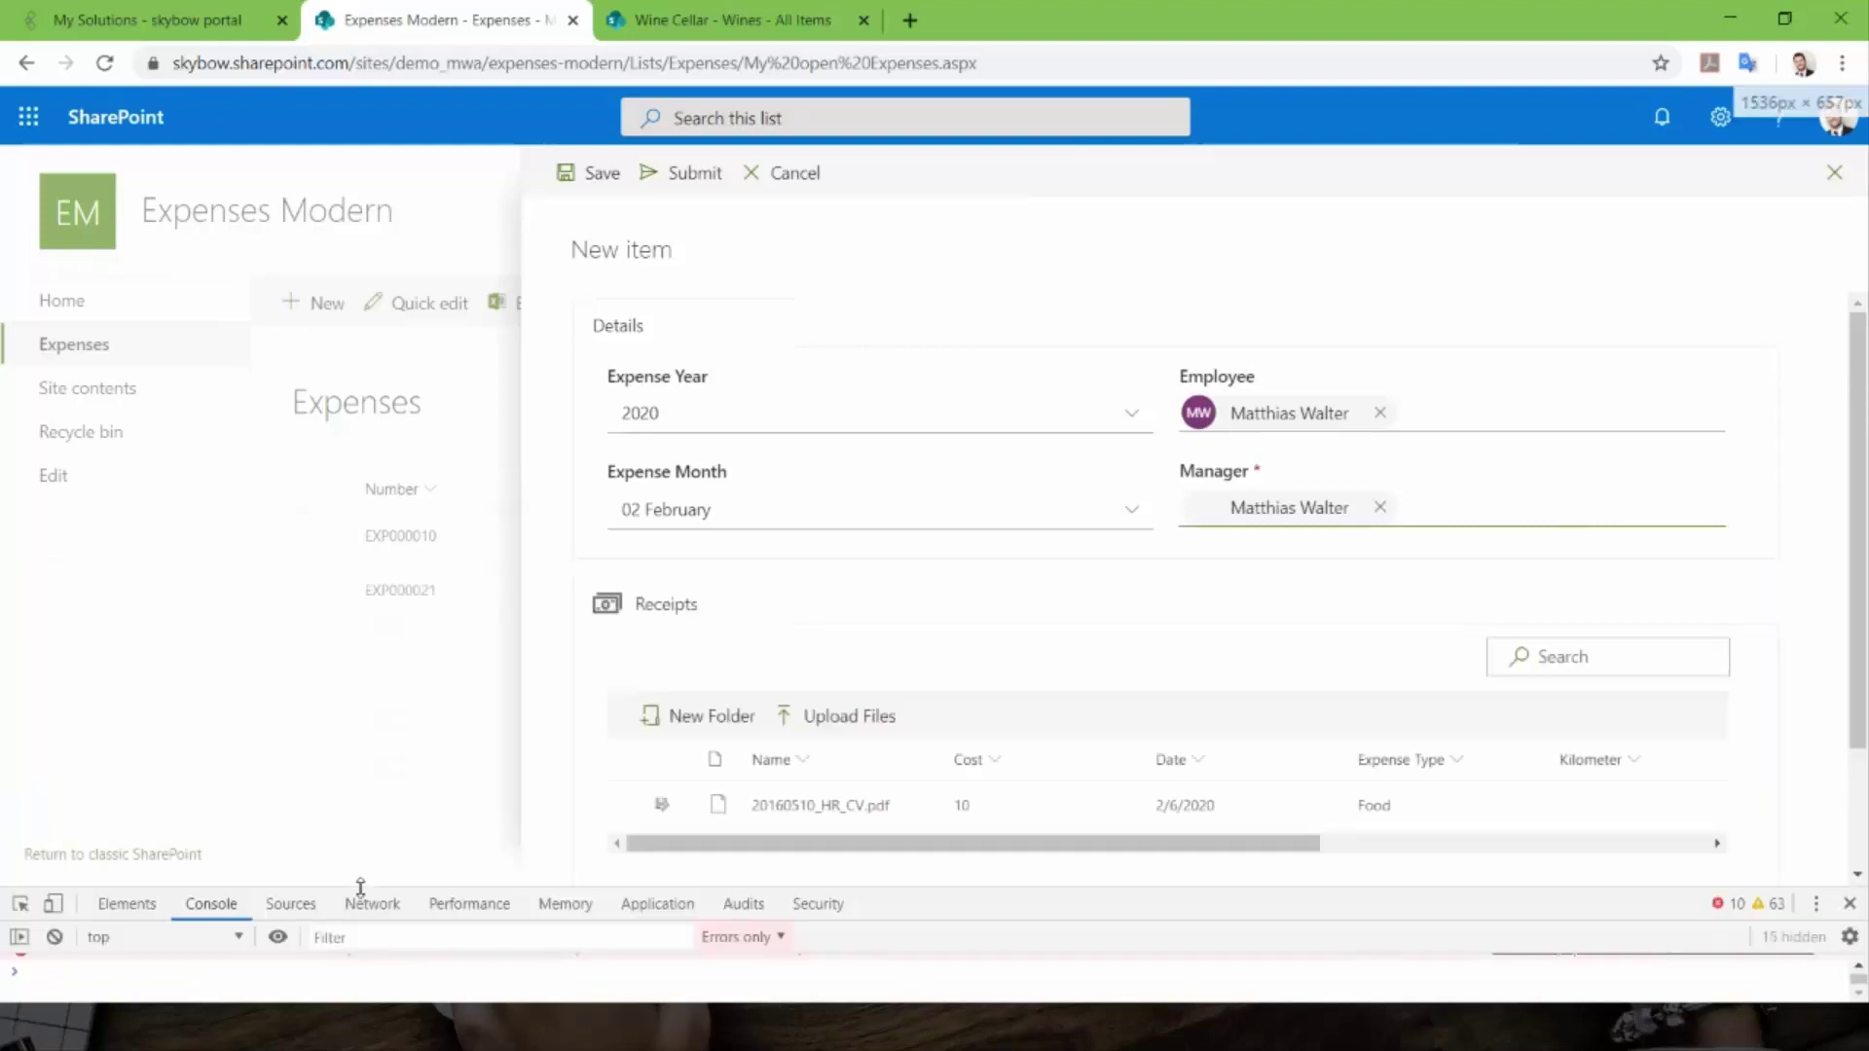
{"action": "left_click", "coordinate": [110, 912]}
{"action": "left_click", "coordinate": [52, 903]}
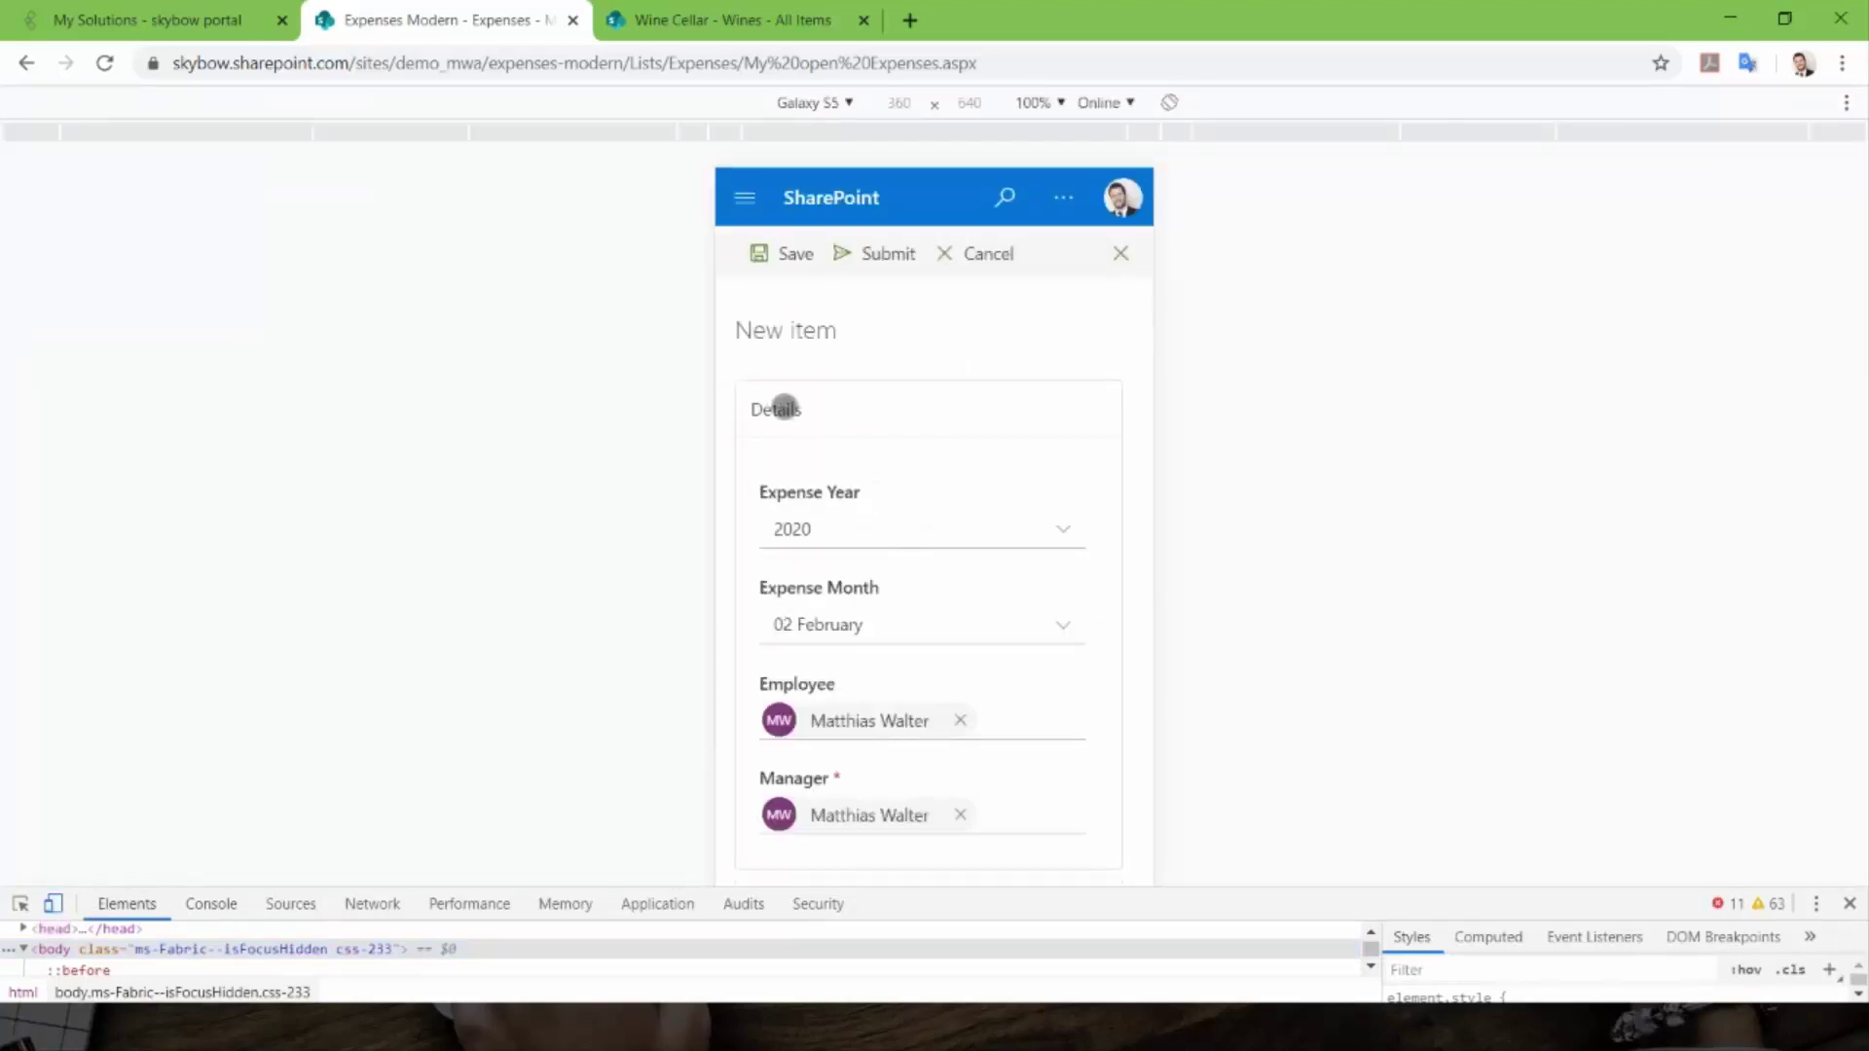
{"action": "scroll", "coordinate": [989, 440], "scroll_direction": "down", "scroll_amount": 3}
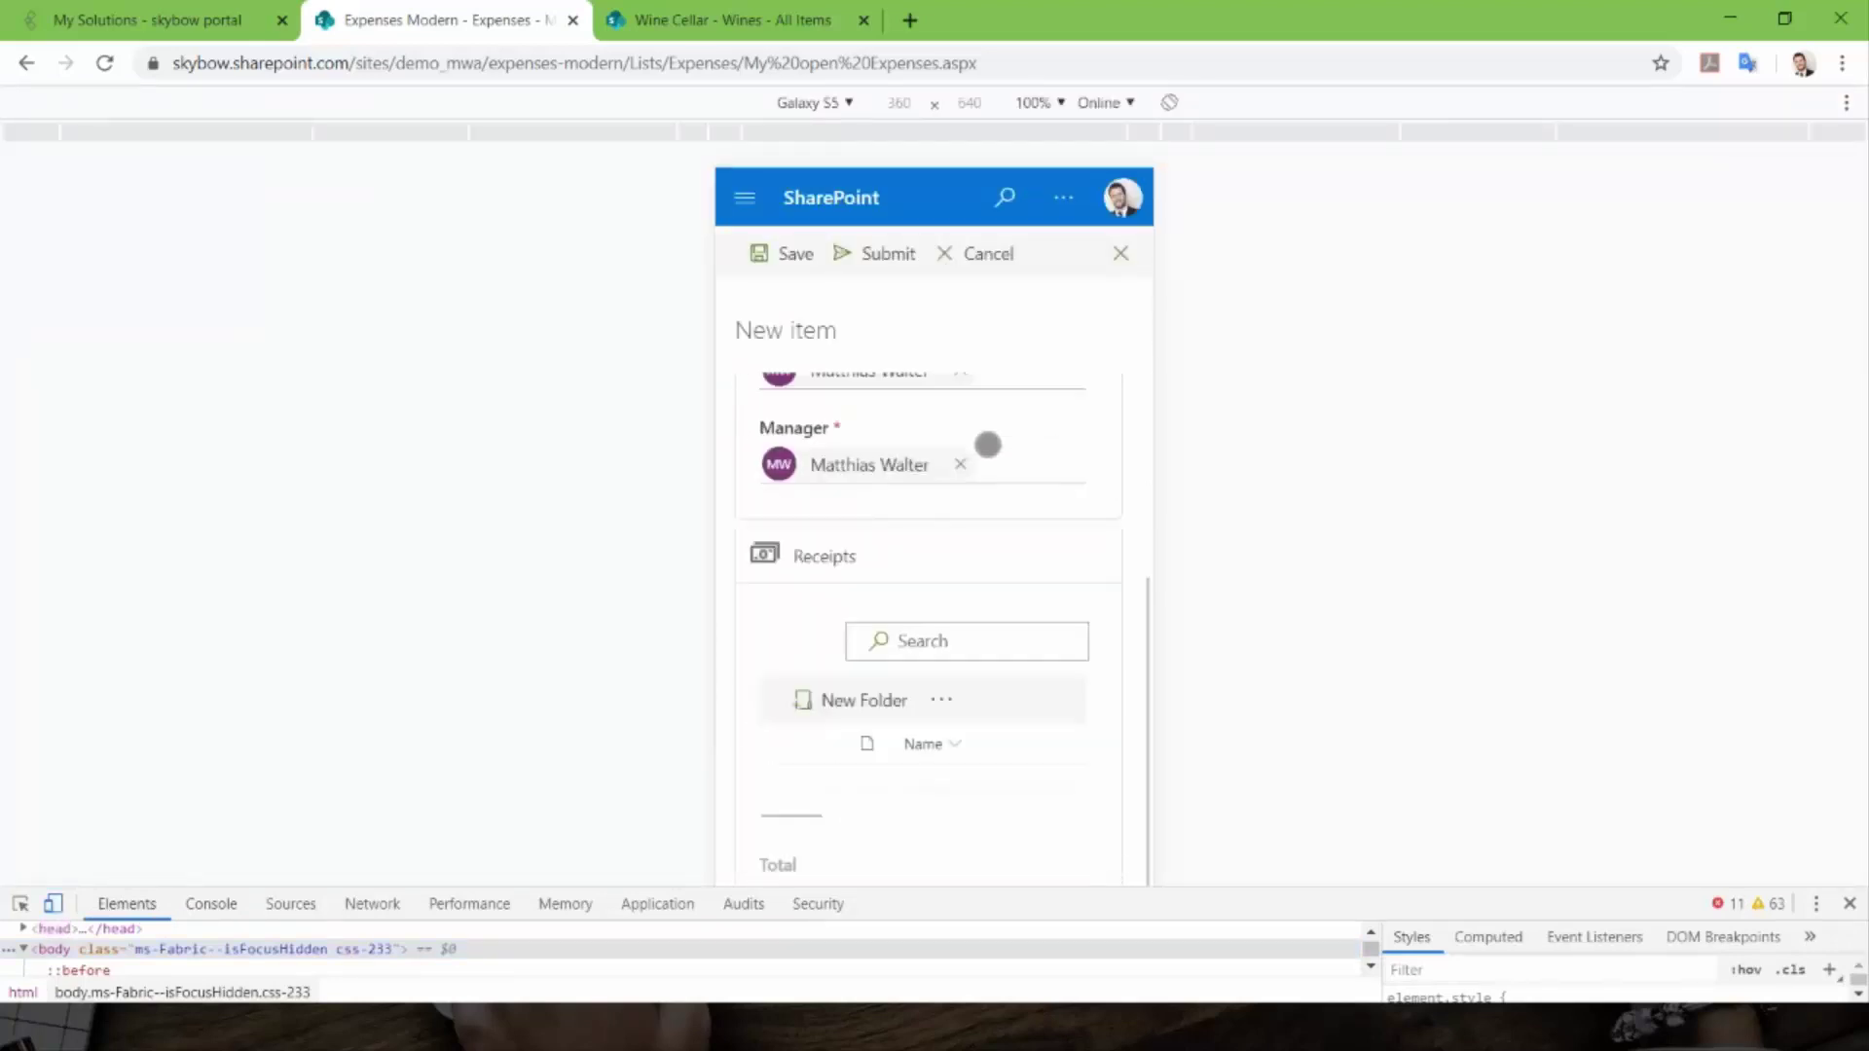
{"action": "scroll", "coordinate": [988, 445], "scroll_direction": "up", "scroll_amount": 3}
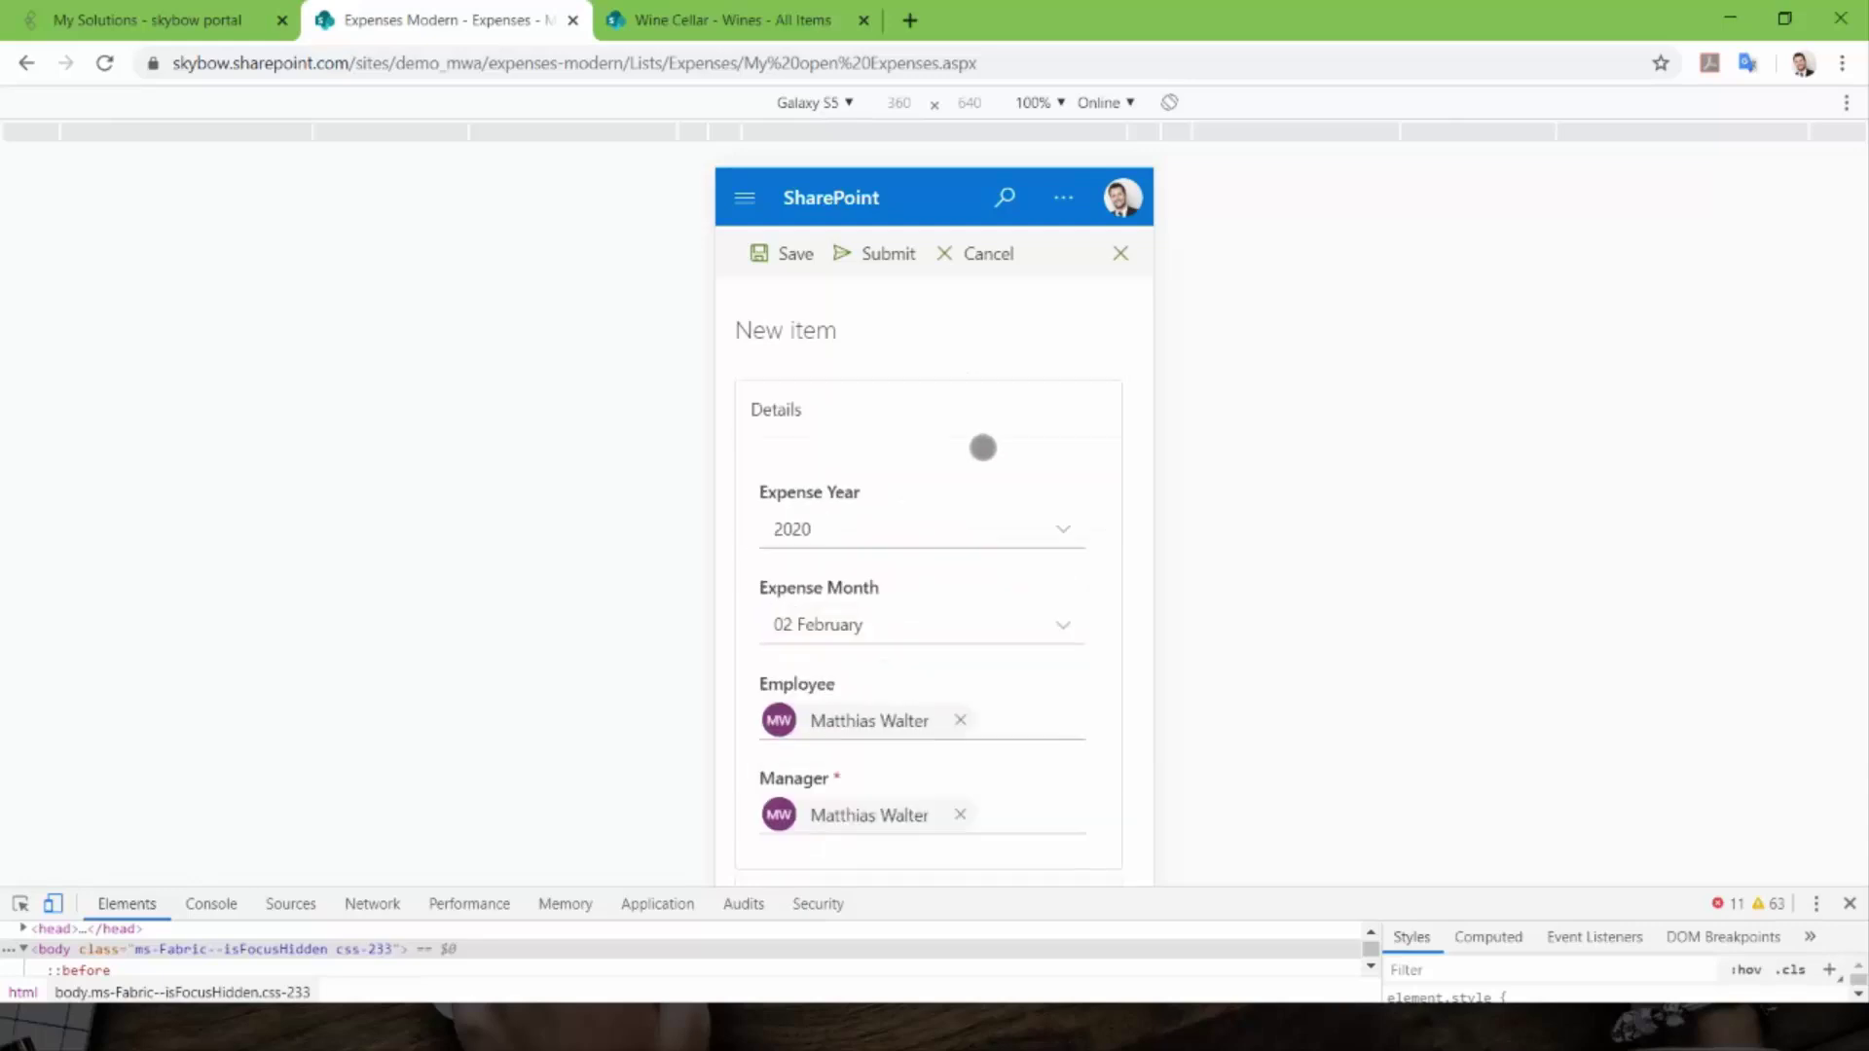
{"action": "scroll", "coordinate": [983, 445], "scroll_direction": "down", "scroll_amount": 1}
{"action": "scroll", "coordinate": [803, 411], "scroll_direction": "up", "scroll_amount": 1}
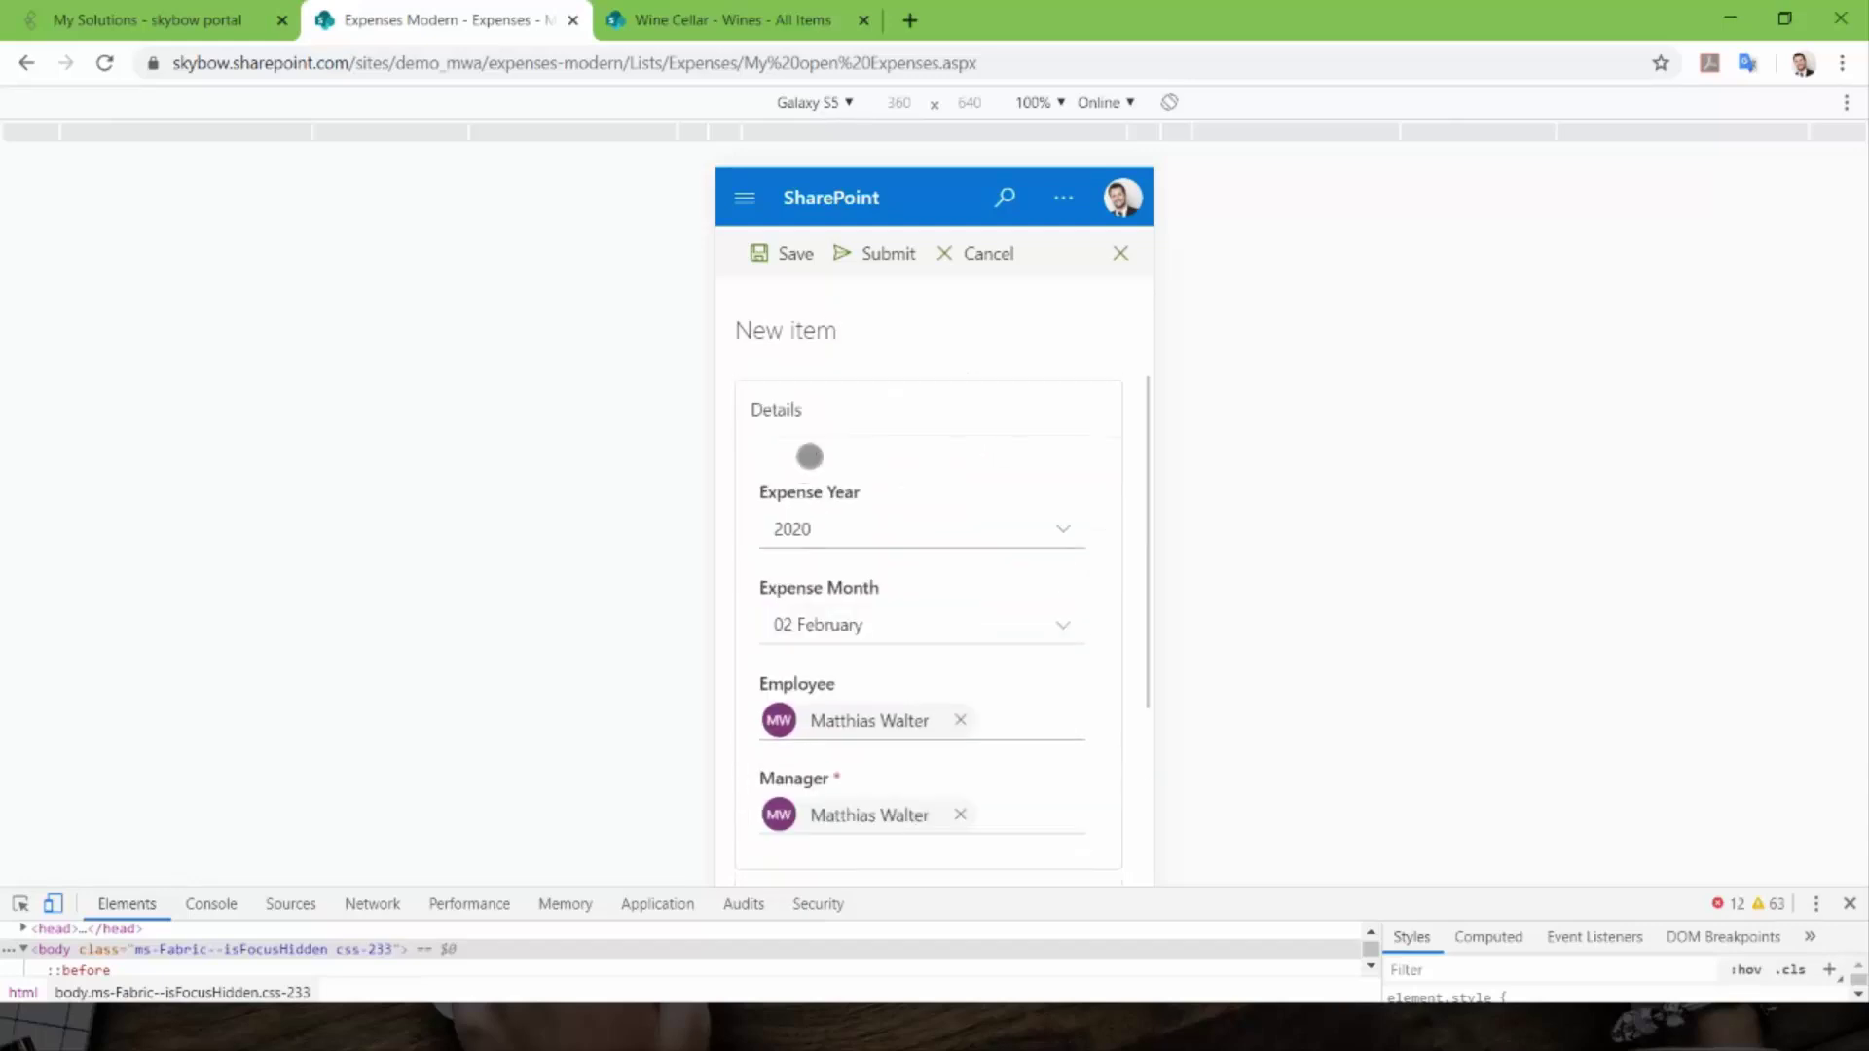
- Collapse and re-expand the form's Details section in the phone preview
{"action": "left_click", "coordinate": [780, 406]}
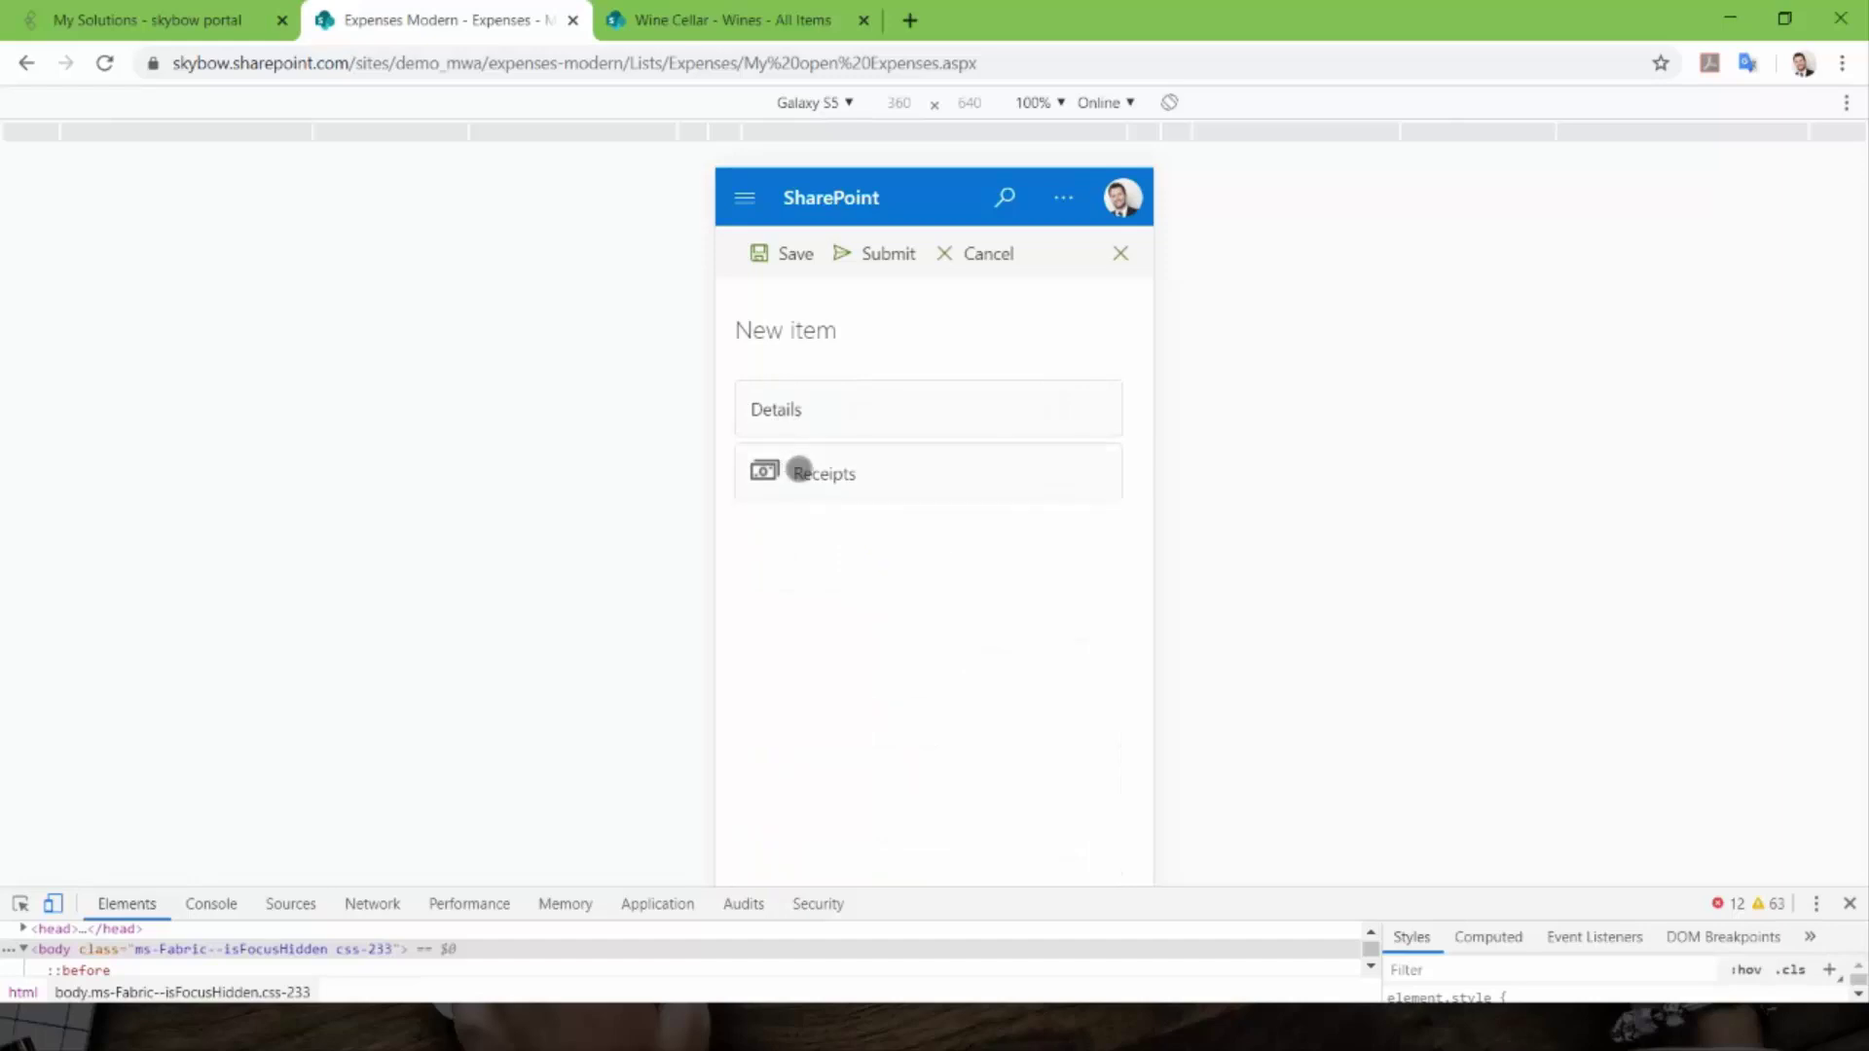
{"action": "left_click", "coordinate": [774, 413]}
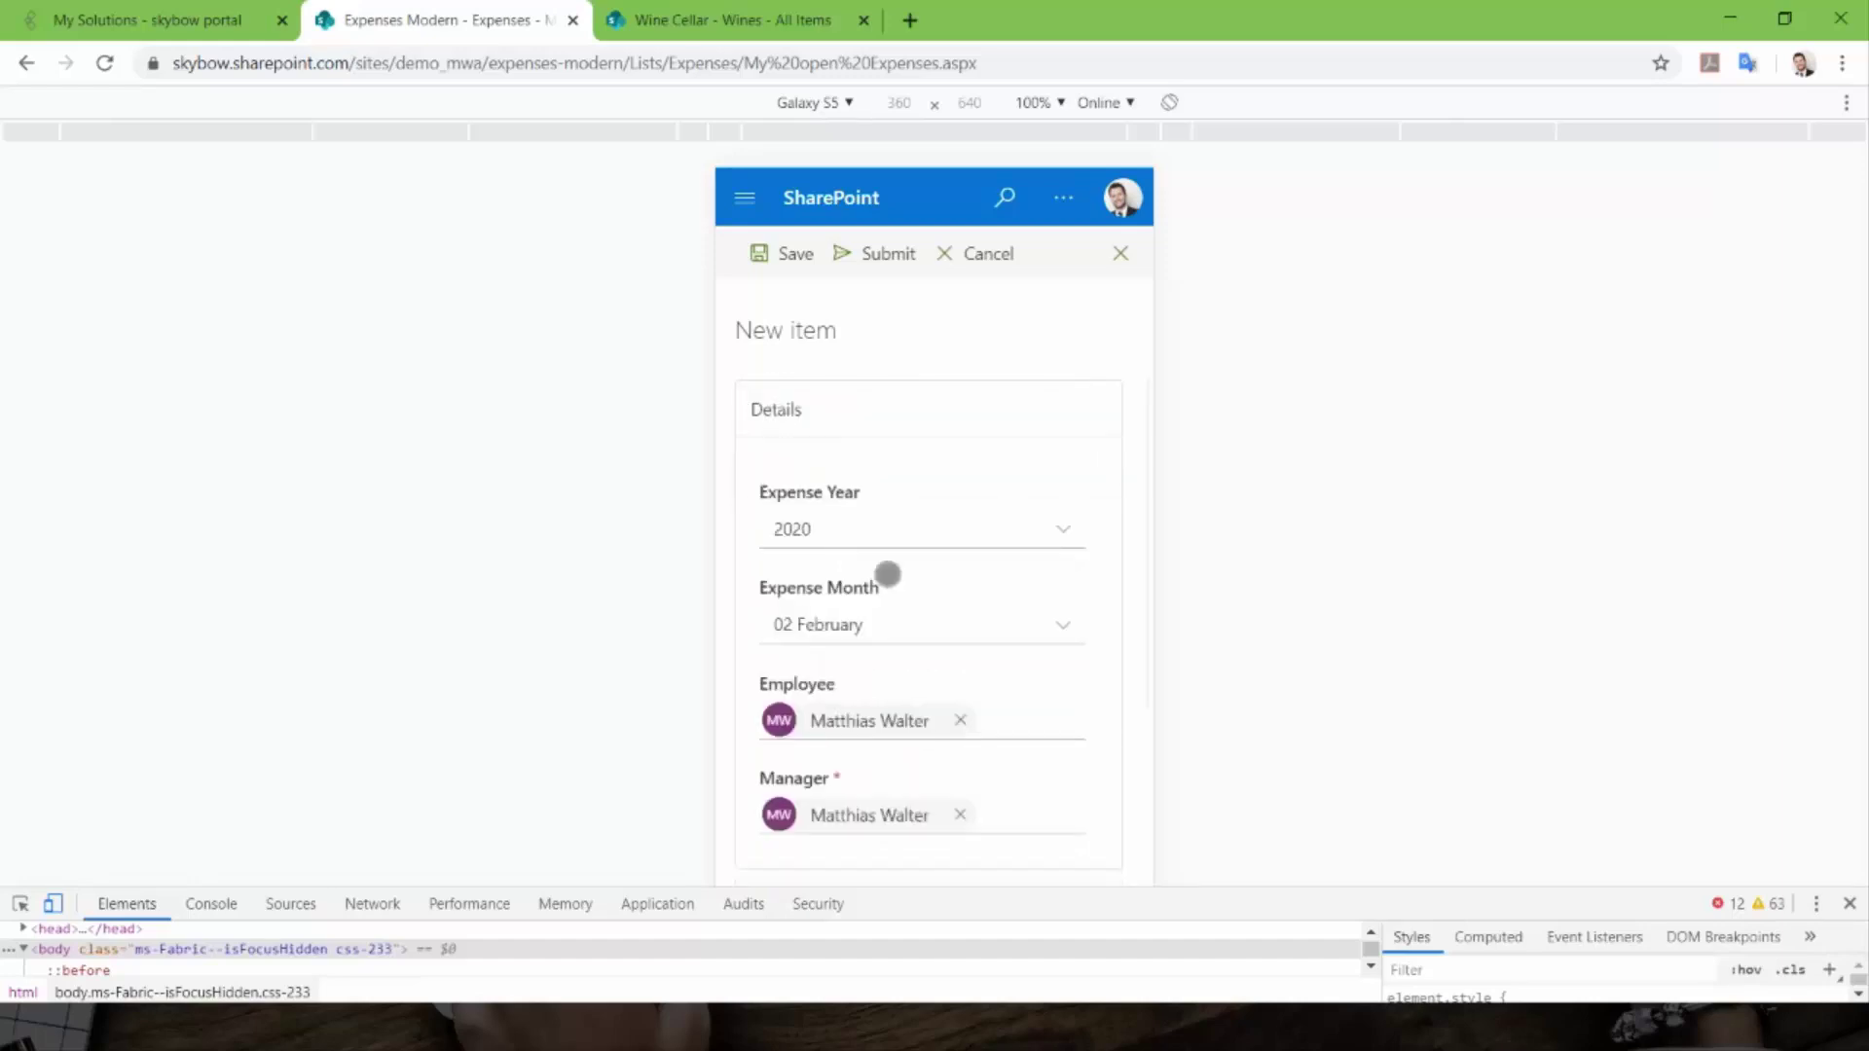
{"action": "scroll", "coordinate": [876, 467], "scroll_direction": "down", "scroll_amount": 1}
{"action": "scroll", "coordinate": [902, 508], "scroll_direction": "up", "scroll_amount": 1}
{"action": "scroll", "coordinate": [847, 772], "scroll_direction": "down", "scroll_amount": 2}
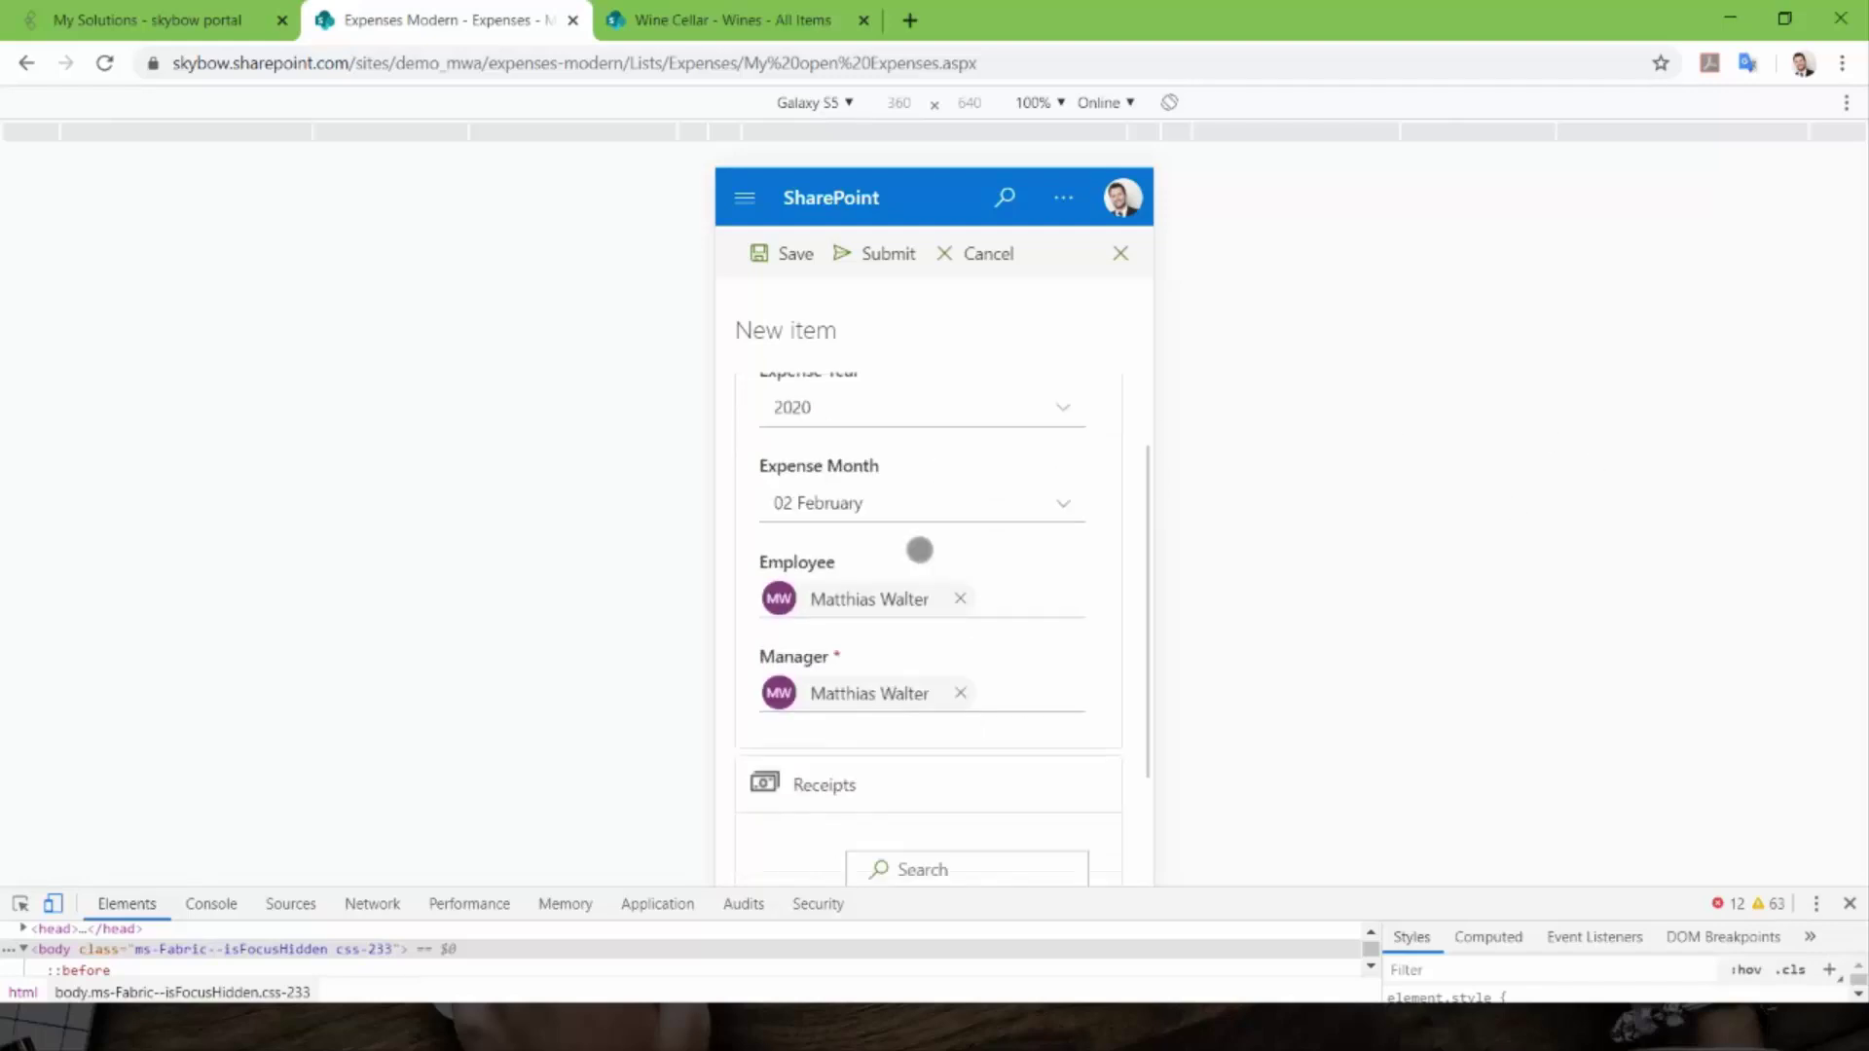
{"action": "scroll", "coordinate": [847, 660], "scroll_direction": "up", "scroll_amount": 2}
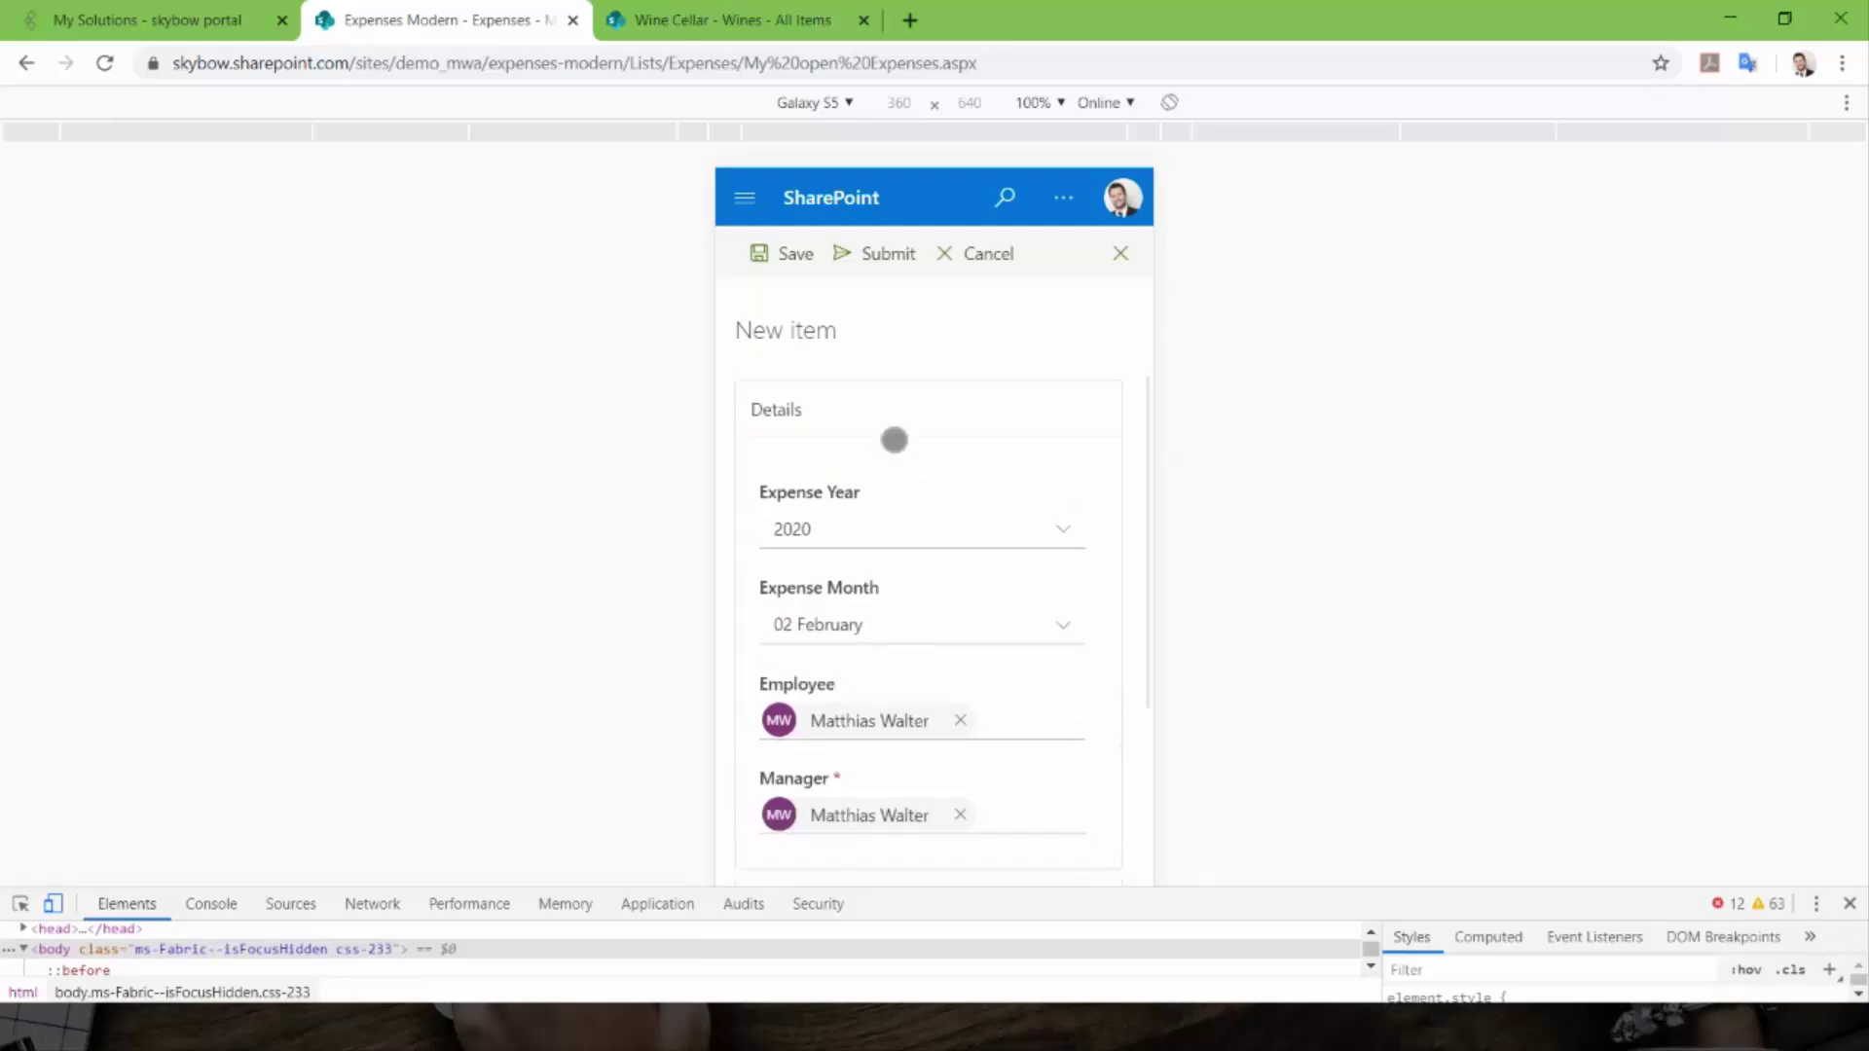
{"action": "scroll", "coordinate": [866, 447], "scroll_direction": "down", "scroll_amount": 2}
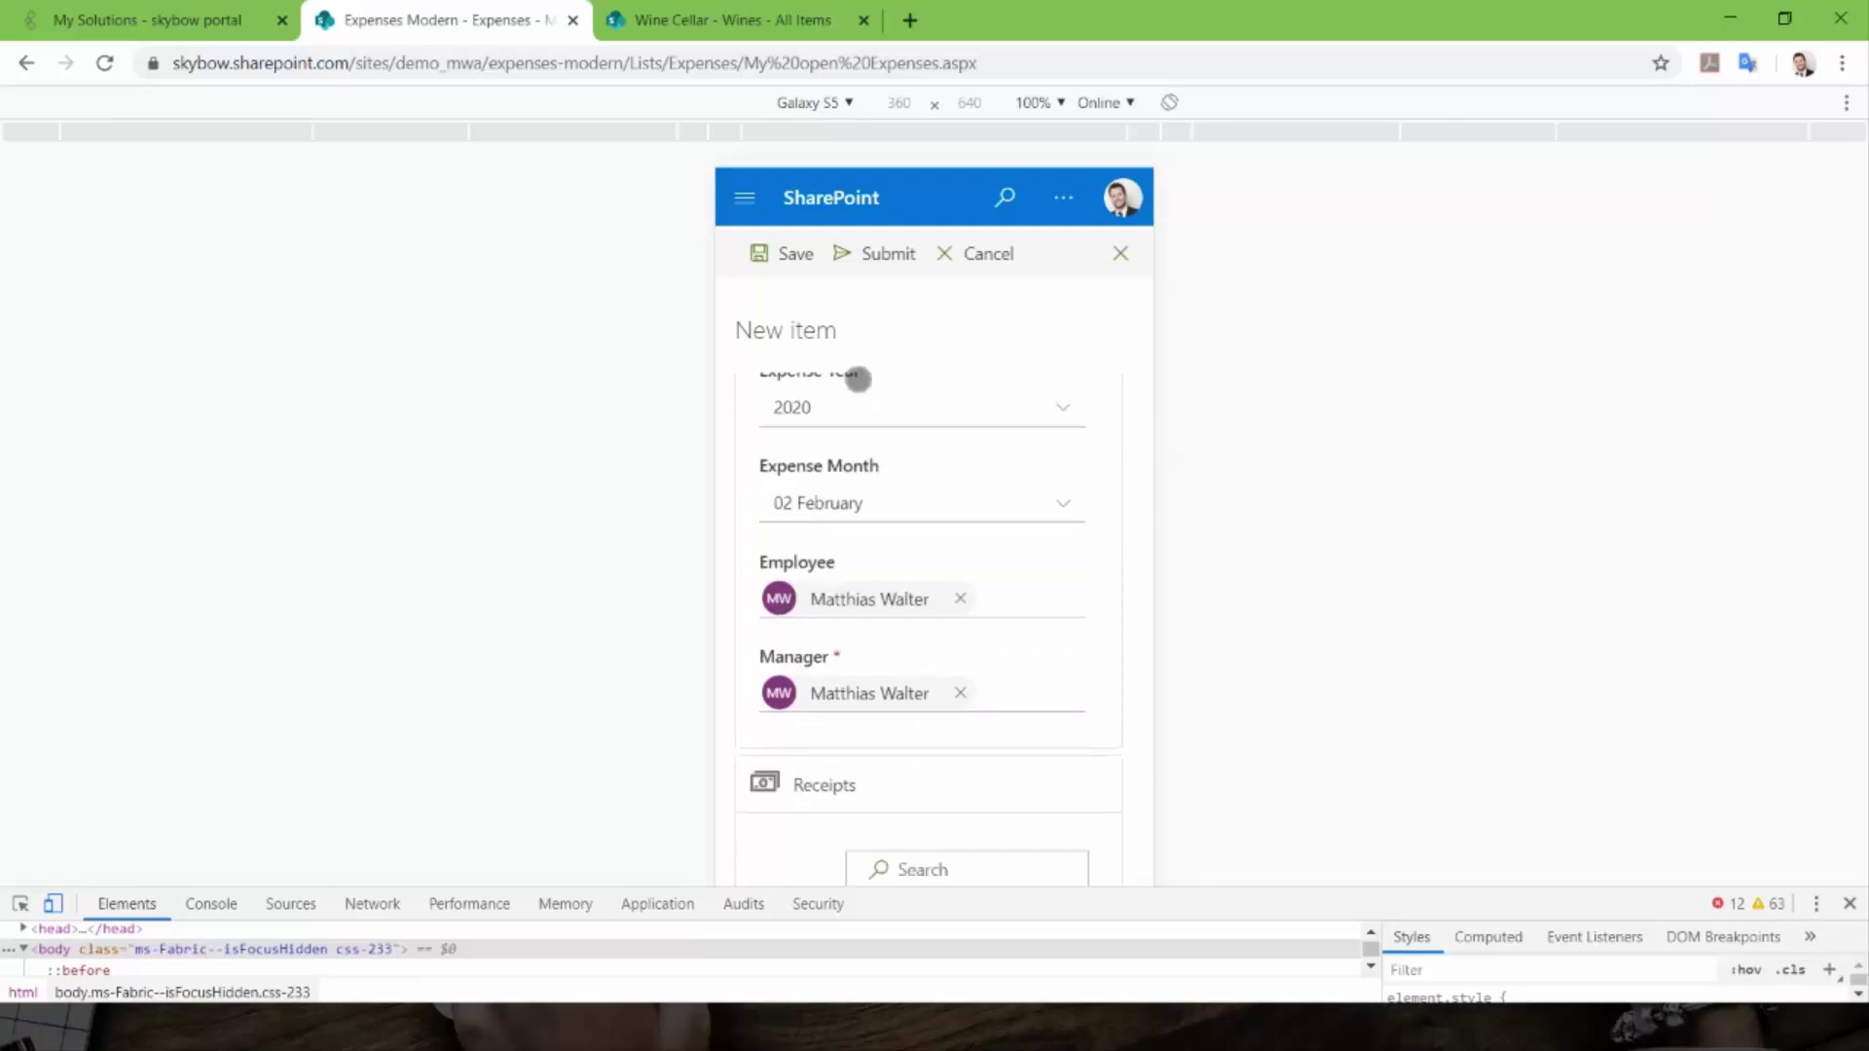
{"action": "scroll", "coordinate": [836, 400], "scroll_direction": "up", "scroll_amount": 1}
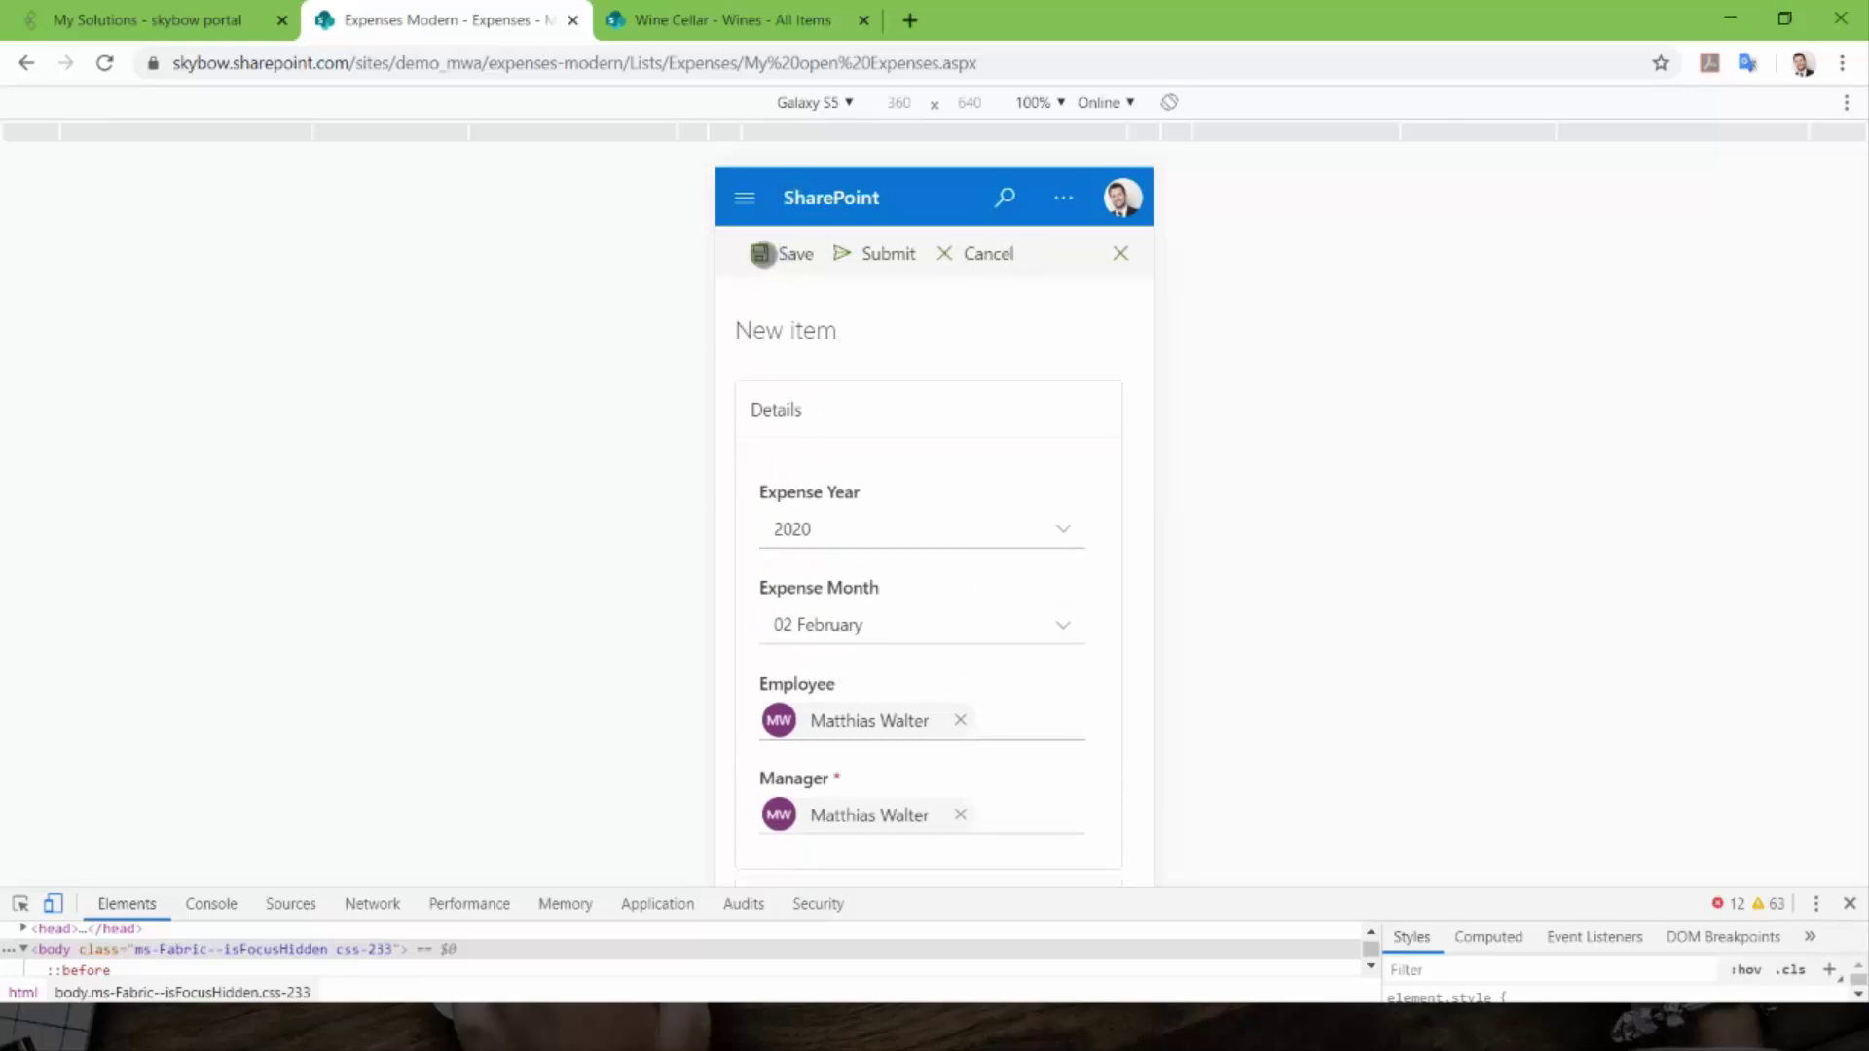
{"action": "scroll", "coordinate": [898, 375], "scroll_direction": "down", "scroll_amount": 3}
{"action": "scroll", "coordinate": [897, 376], "scroll_direction": "up", "scroll_amount": 3}
- Return to desktop layout, set Expense Month to 04 April and save the expense
{"action": "left_click", "coordinate": [54, 905]}
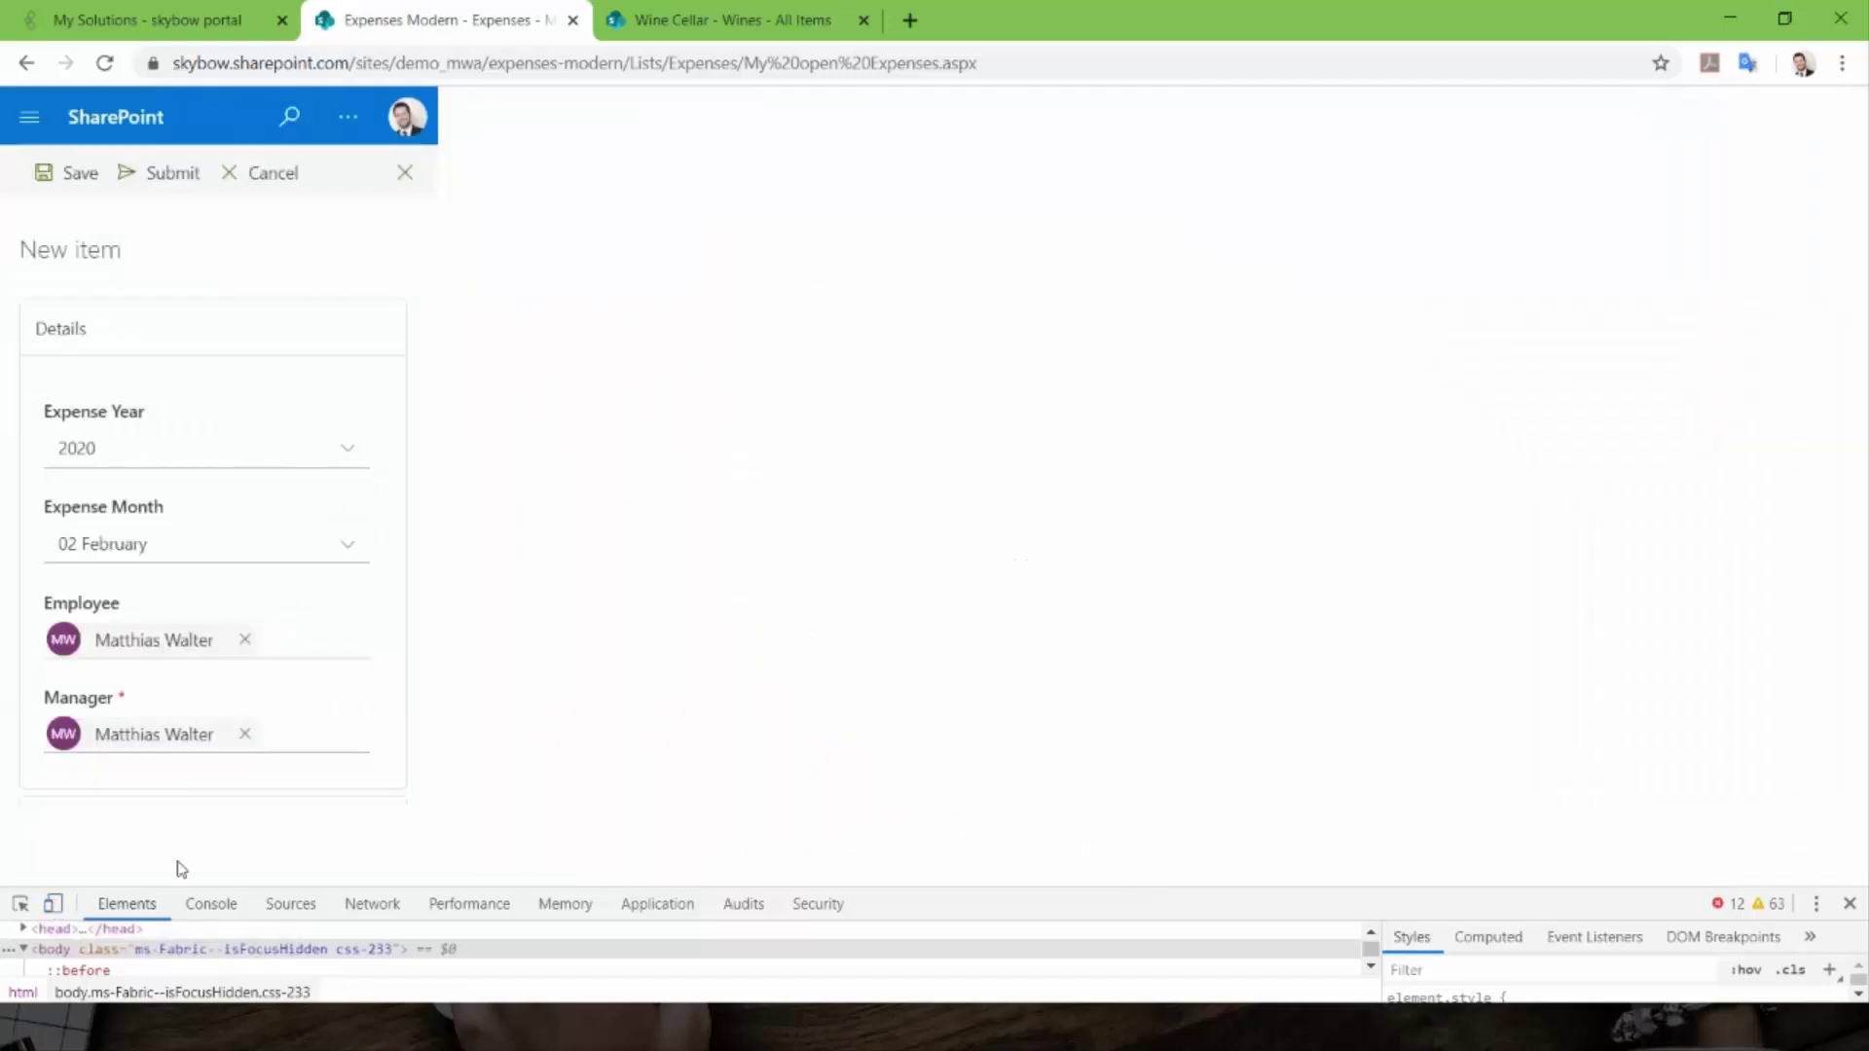
{"action": "left_click", "coordinate": [1849, 905]}
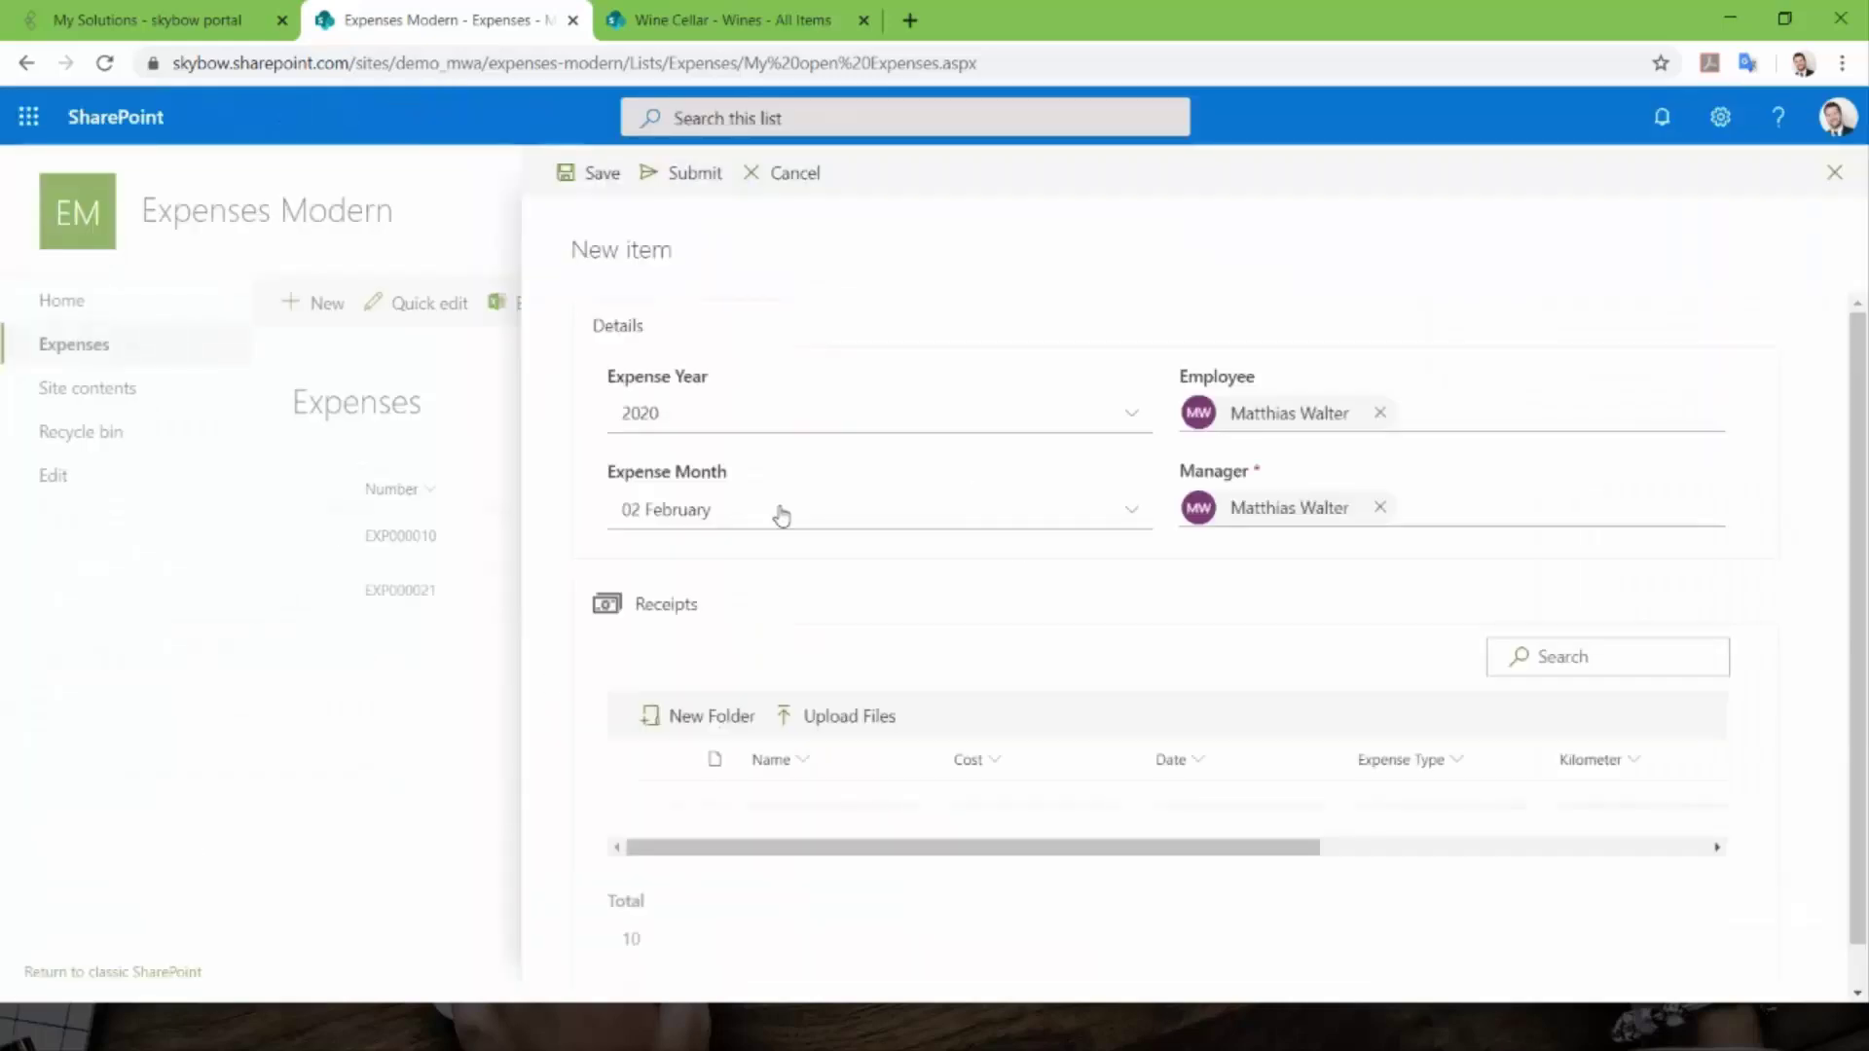
{"action": "left_click", "coordinate": [682, 515]}
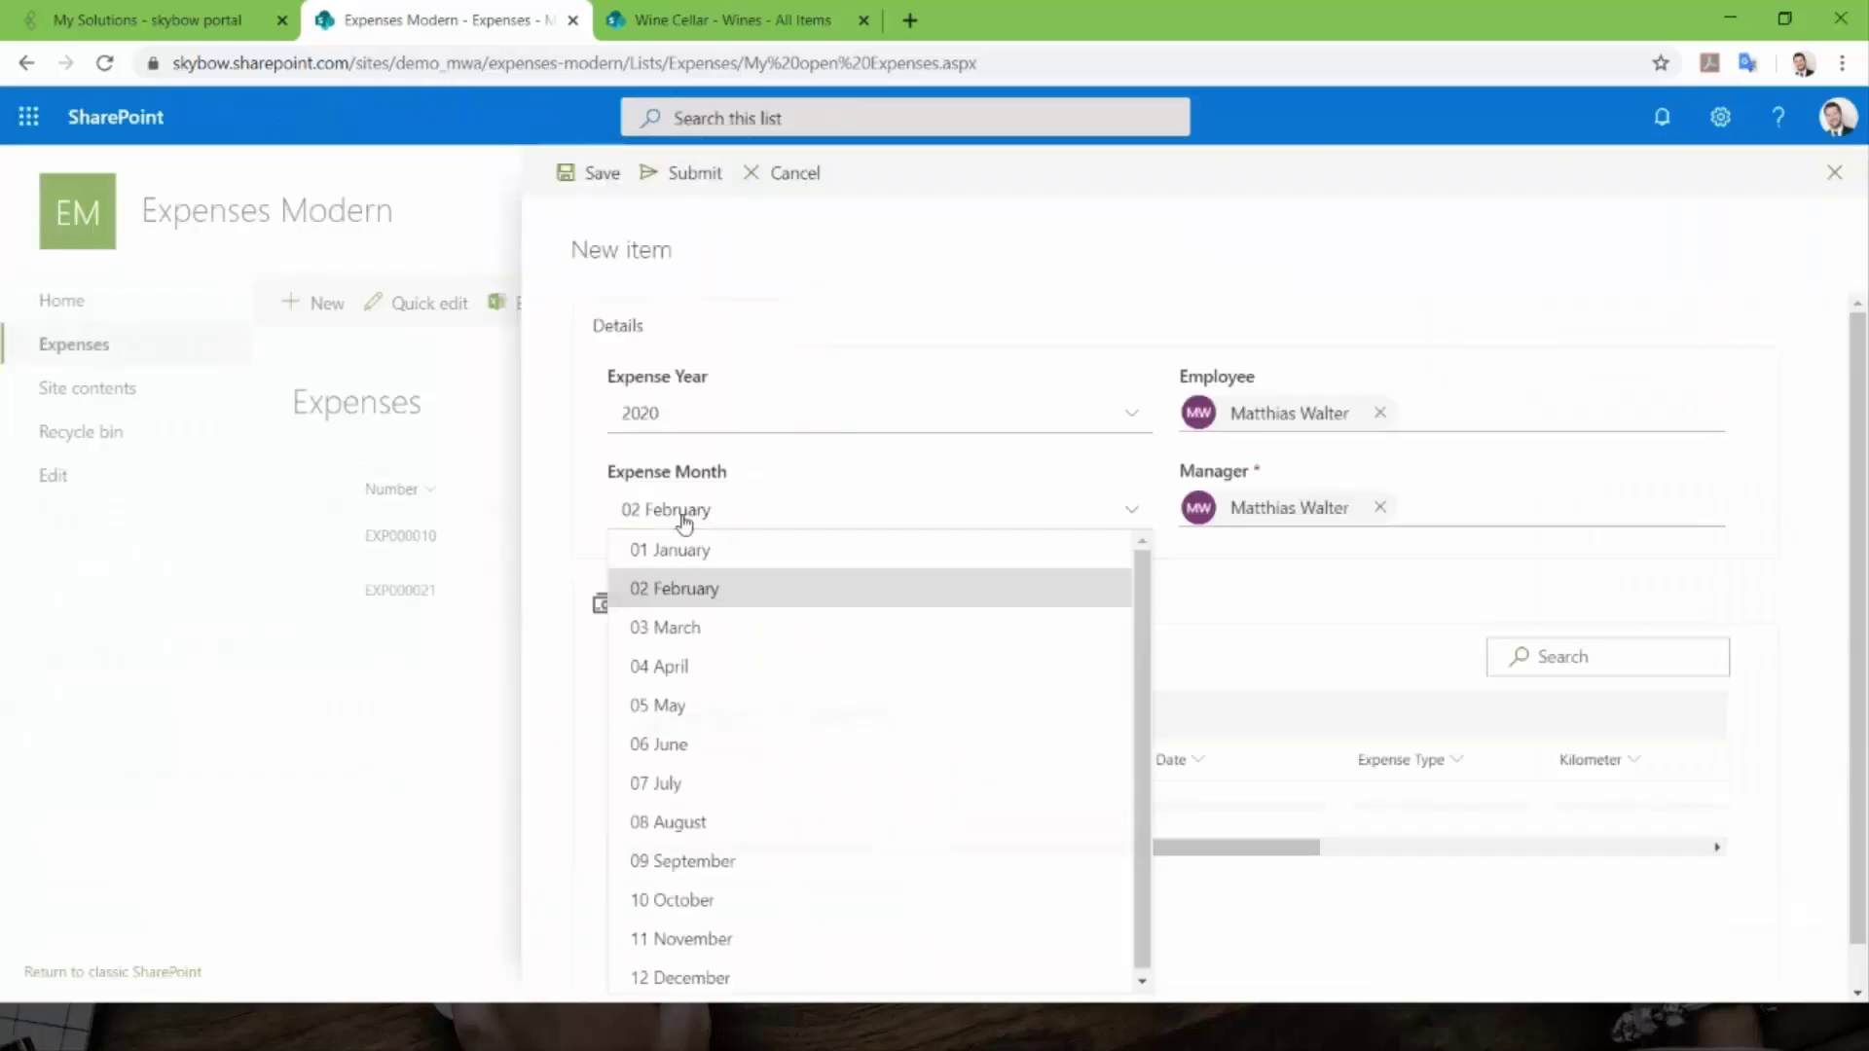
{"action": "left_click", "coordinate": [671, 667]}
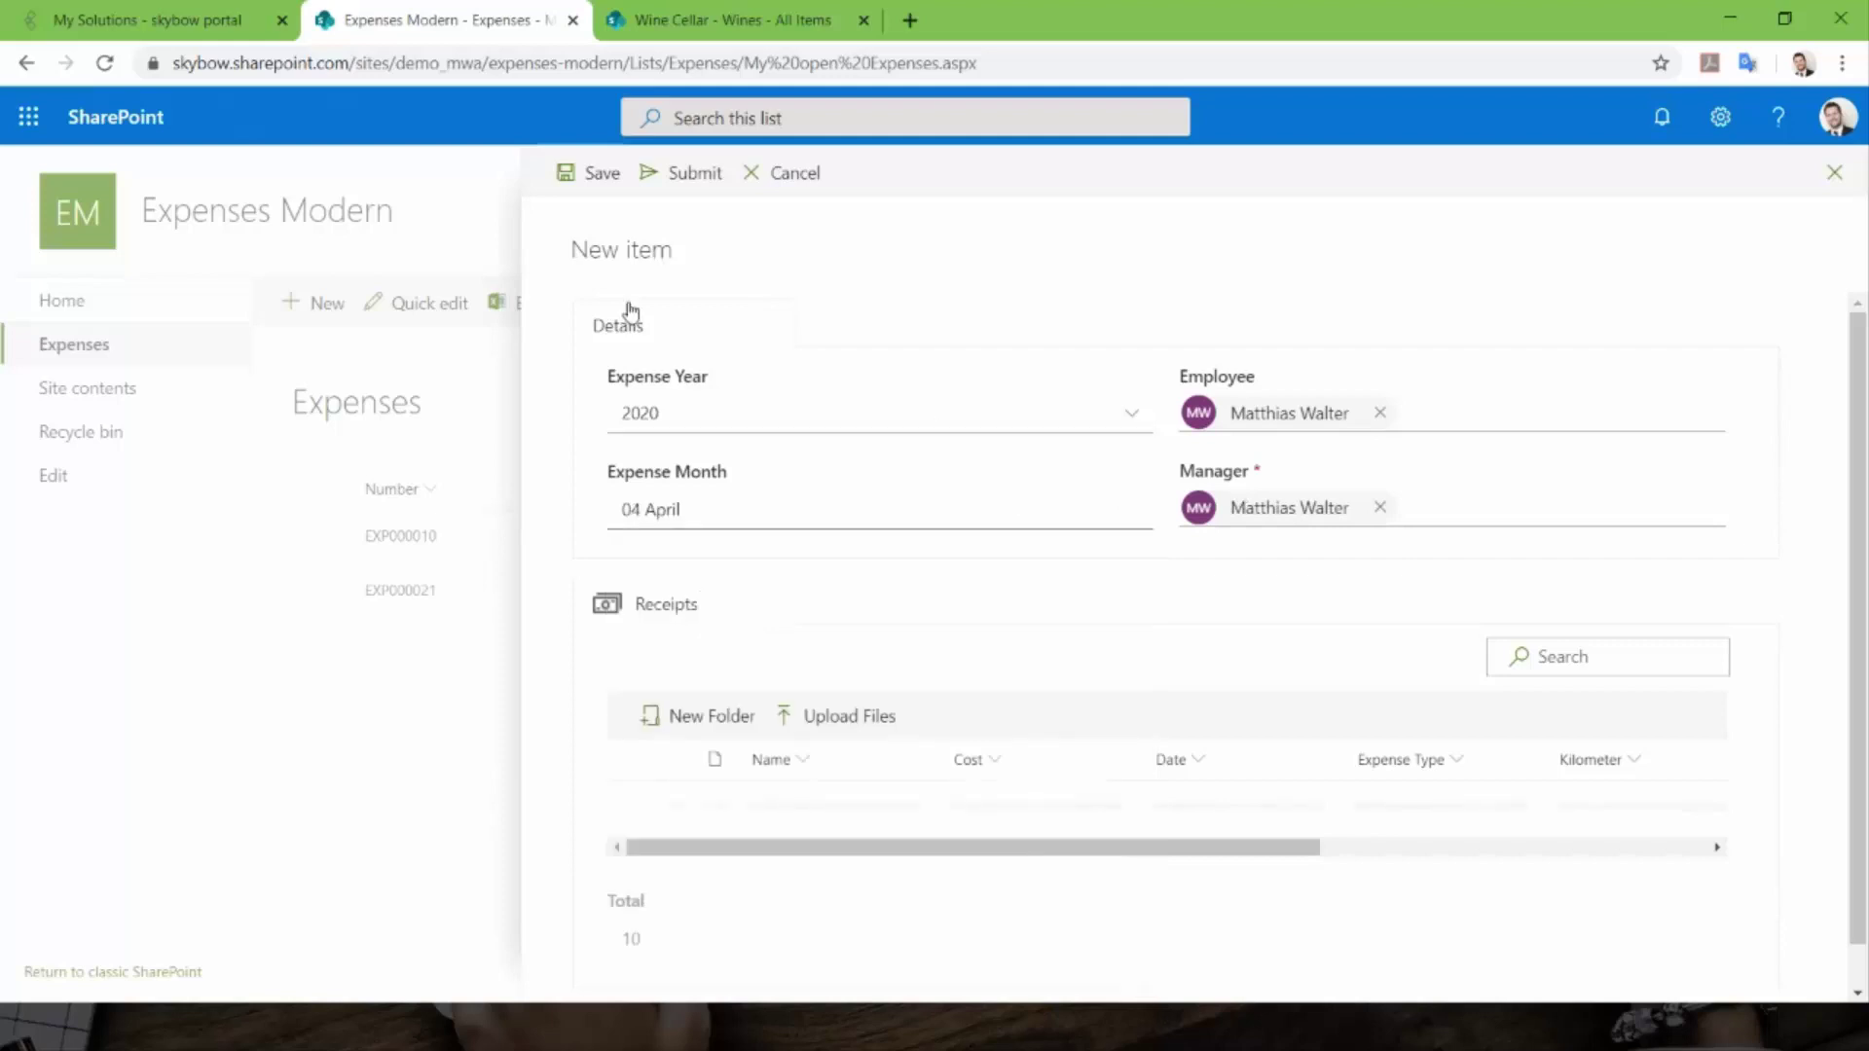
{"action": "left_click", "coordinate": [573, 183]}
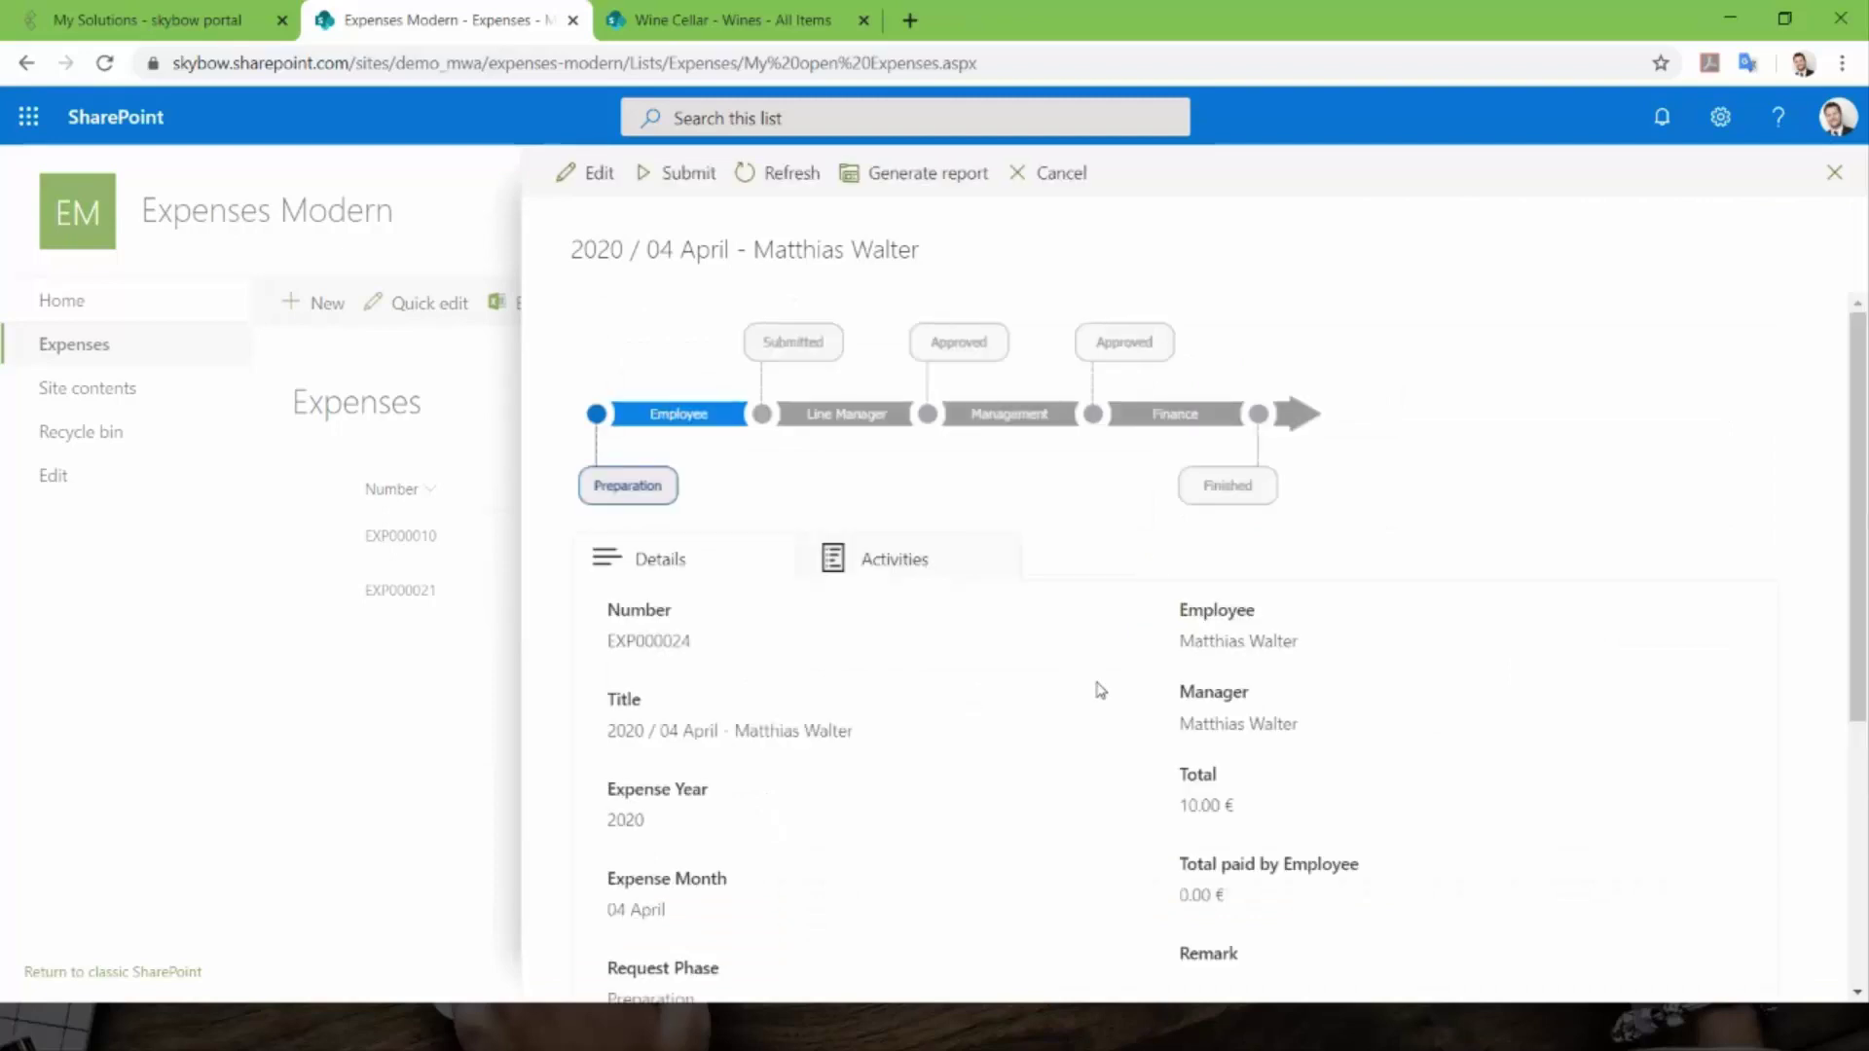
- Check the item's Activities history, then refresh it so Total paid by Employee shows 10.00 €
{"action": "scroll", "coordinate": [1100, 690], "scroll_direction": "down", "scroll_amount": 5}
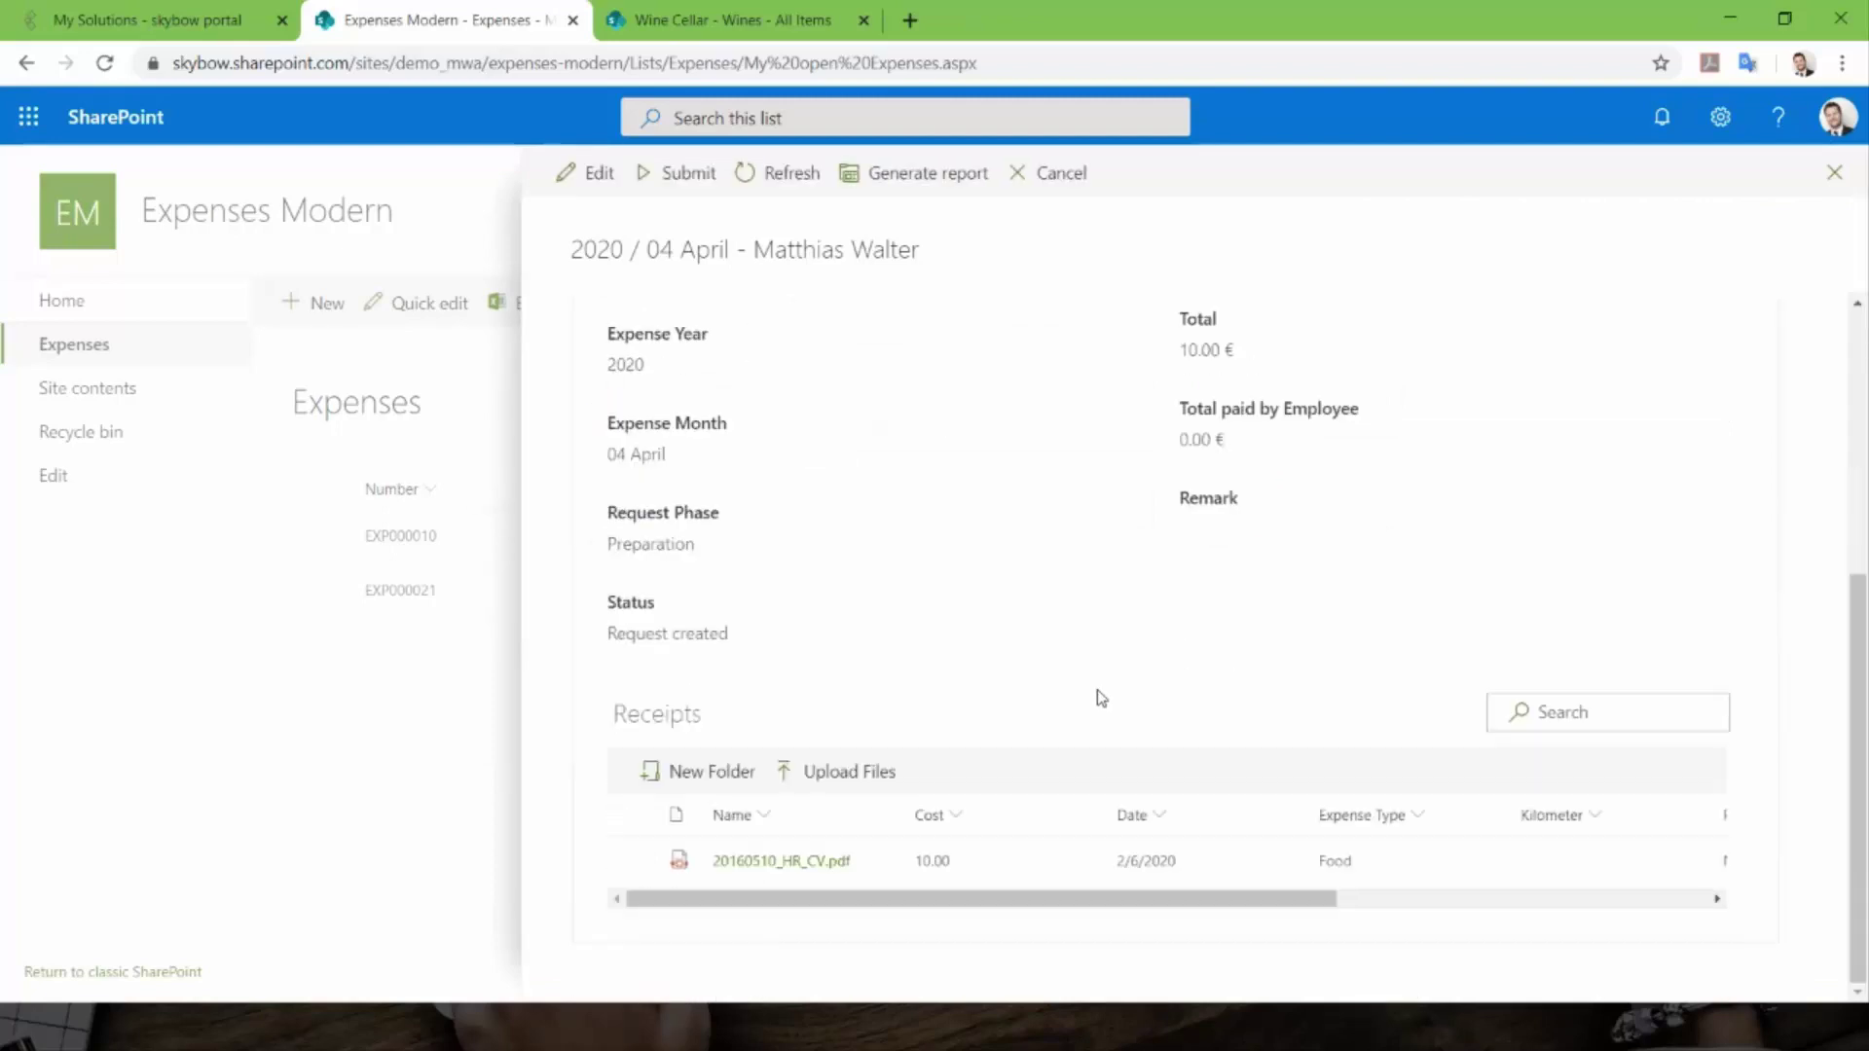
{"action": "scroll", "coordinate": [1099, 698], "scroll_direction": "up", "scroll_amount": 5}
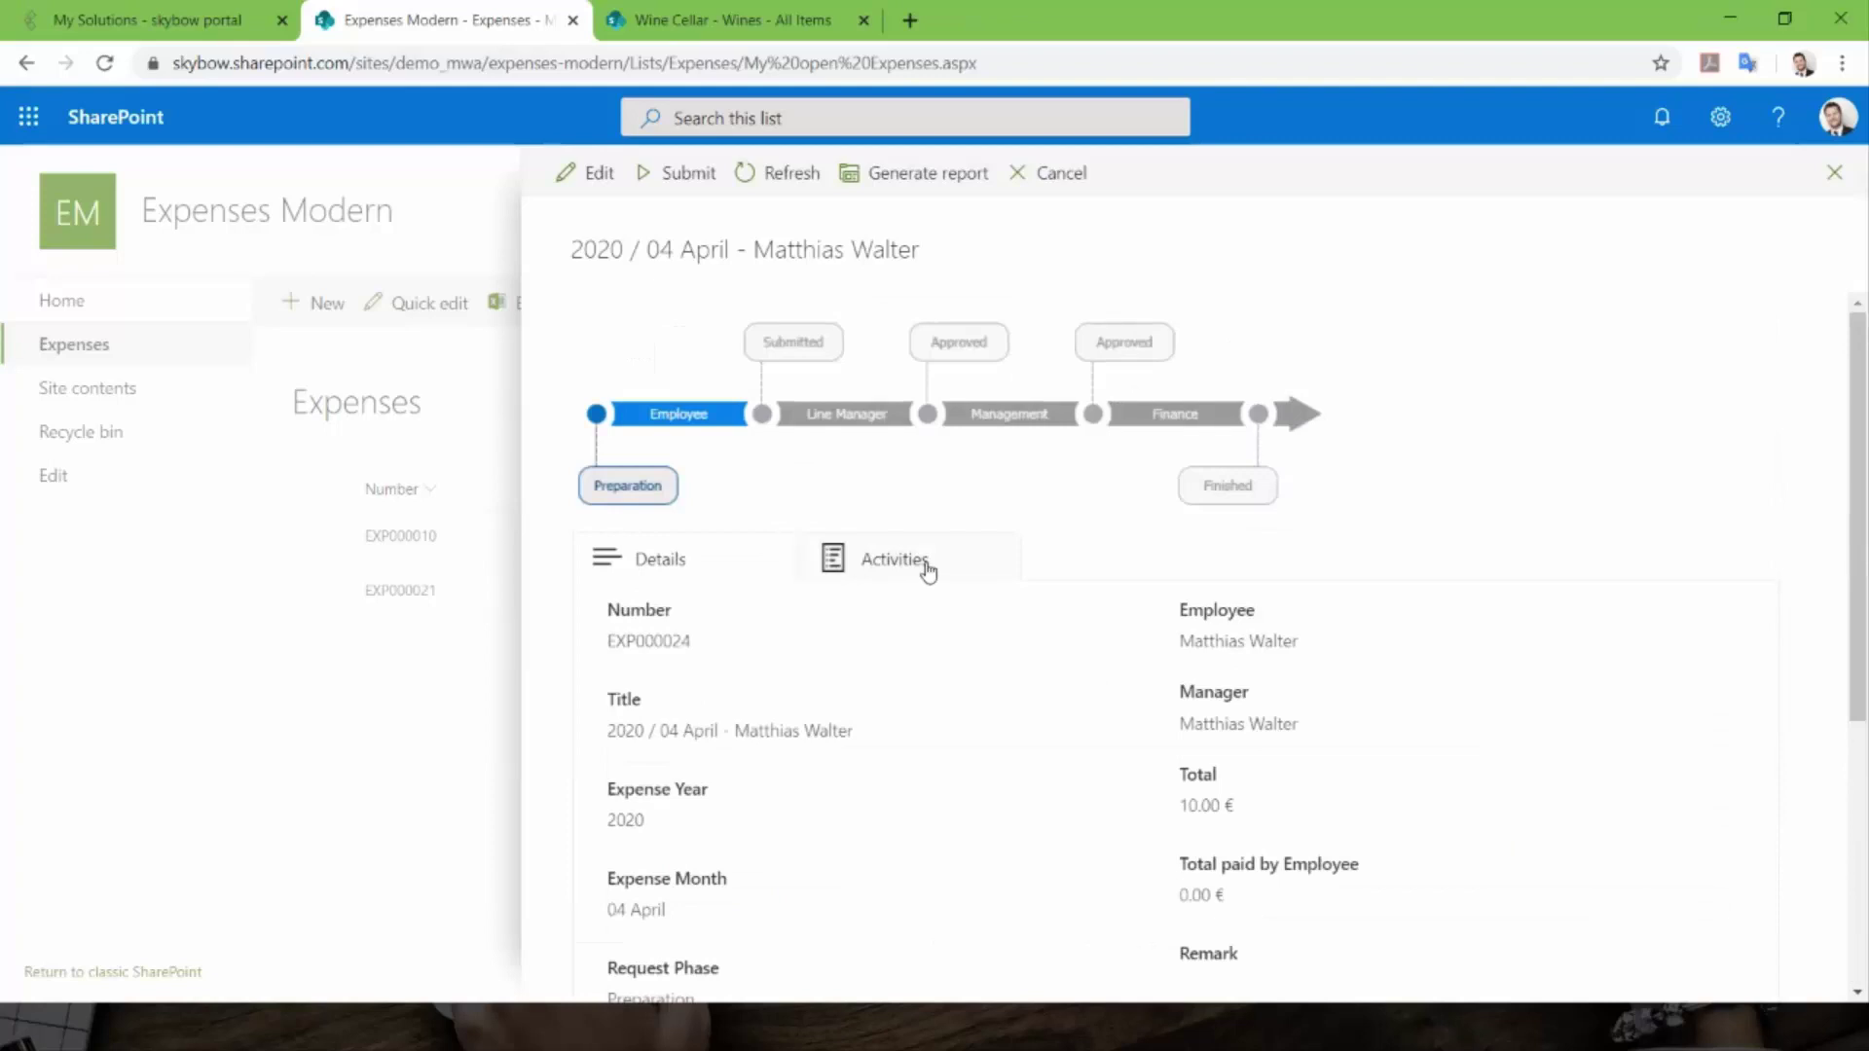
{"action": "left_click", "coordinate": [925, 567]}
{"action": "left_click", "coordinate": [710, 572]}
{"action": "scroll", "coordinate": [709, 572], "scroll_direction": "down", "scroll_amount": 5}
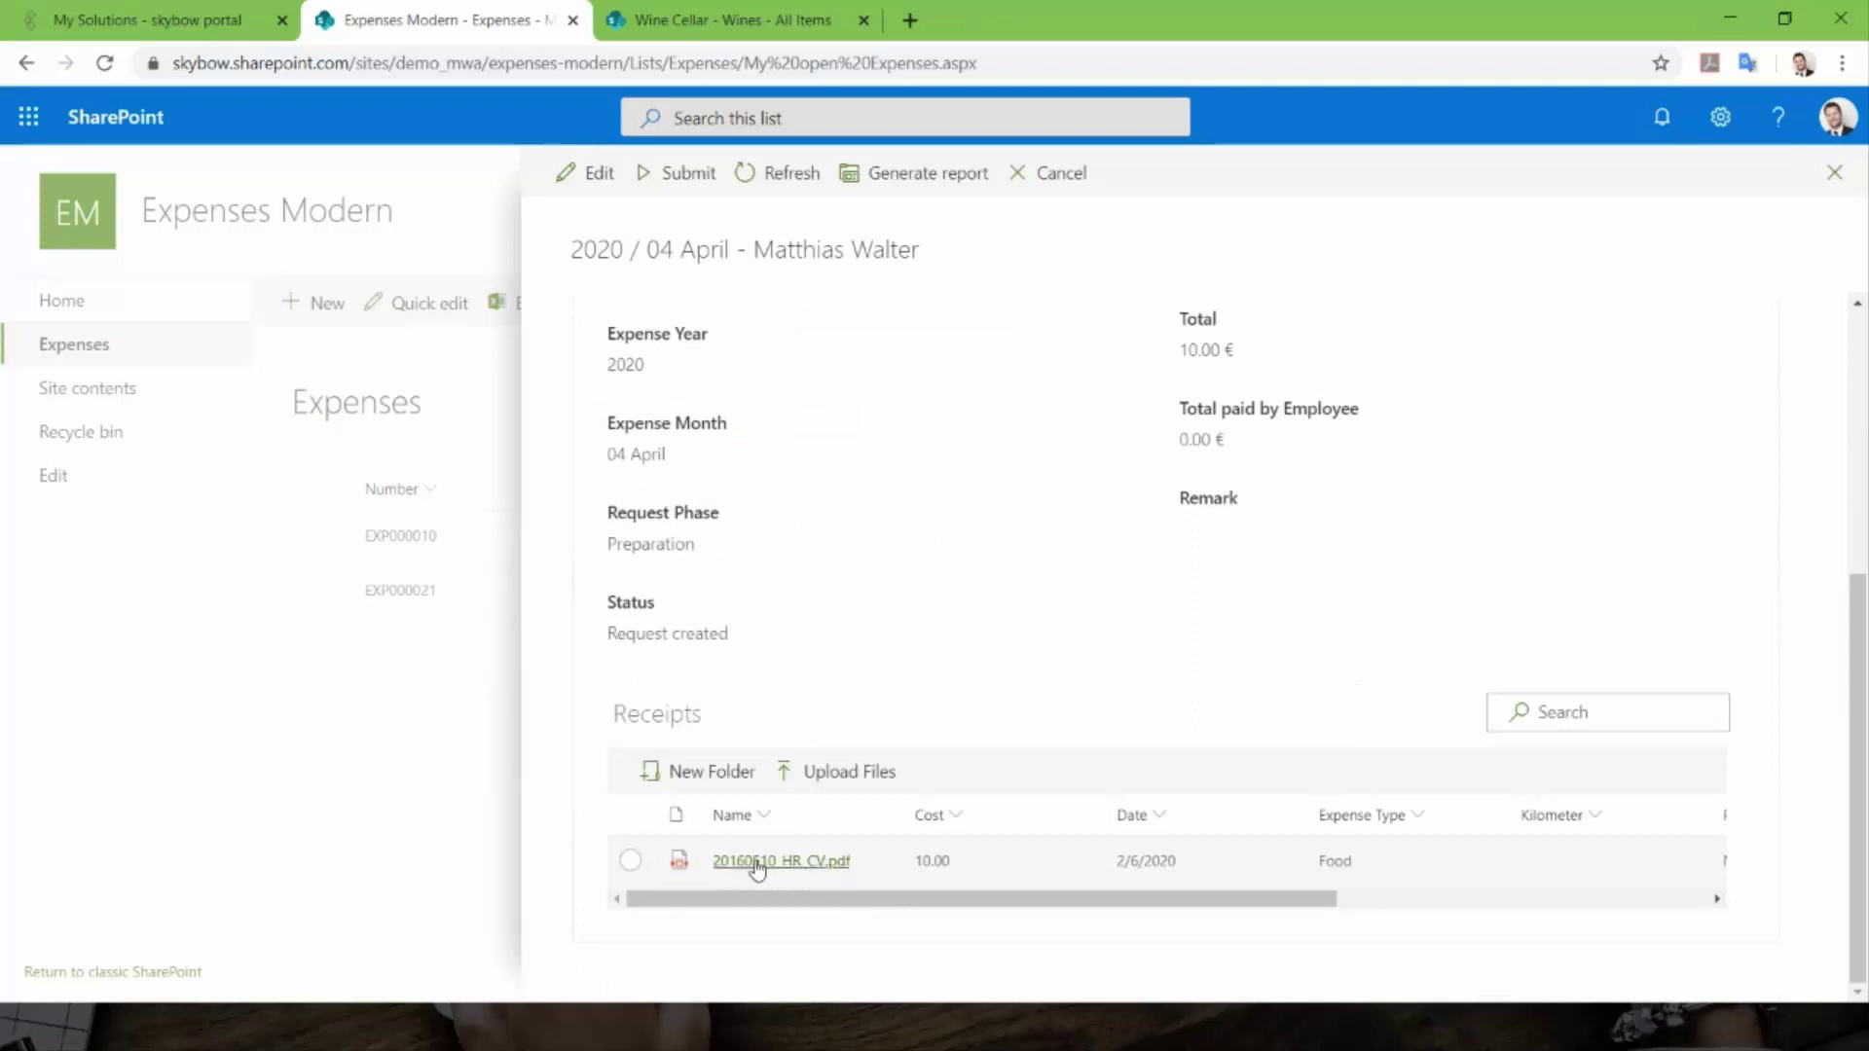
{"action": "mouse_move", "coordinate": [1085, 902]}
{"action": "left_mouse_down"}
{"action": "mouse_move", "coordinate": [1201, 904]}
{"action": "mouse_move", "coordinate": [1086, 902]}
{"action": "left_mouse_up"}
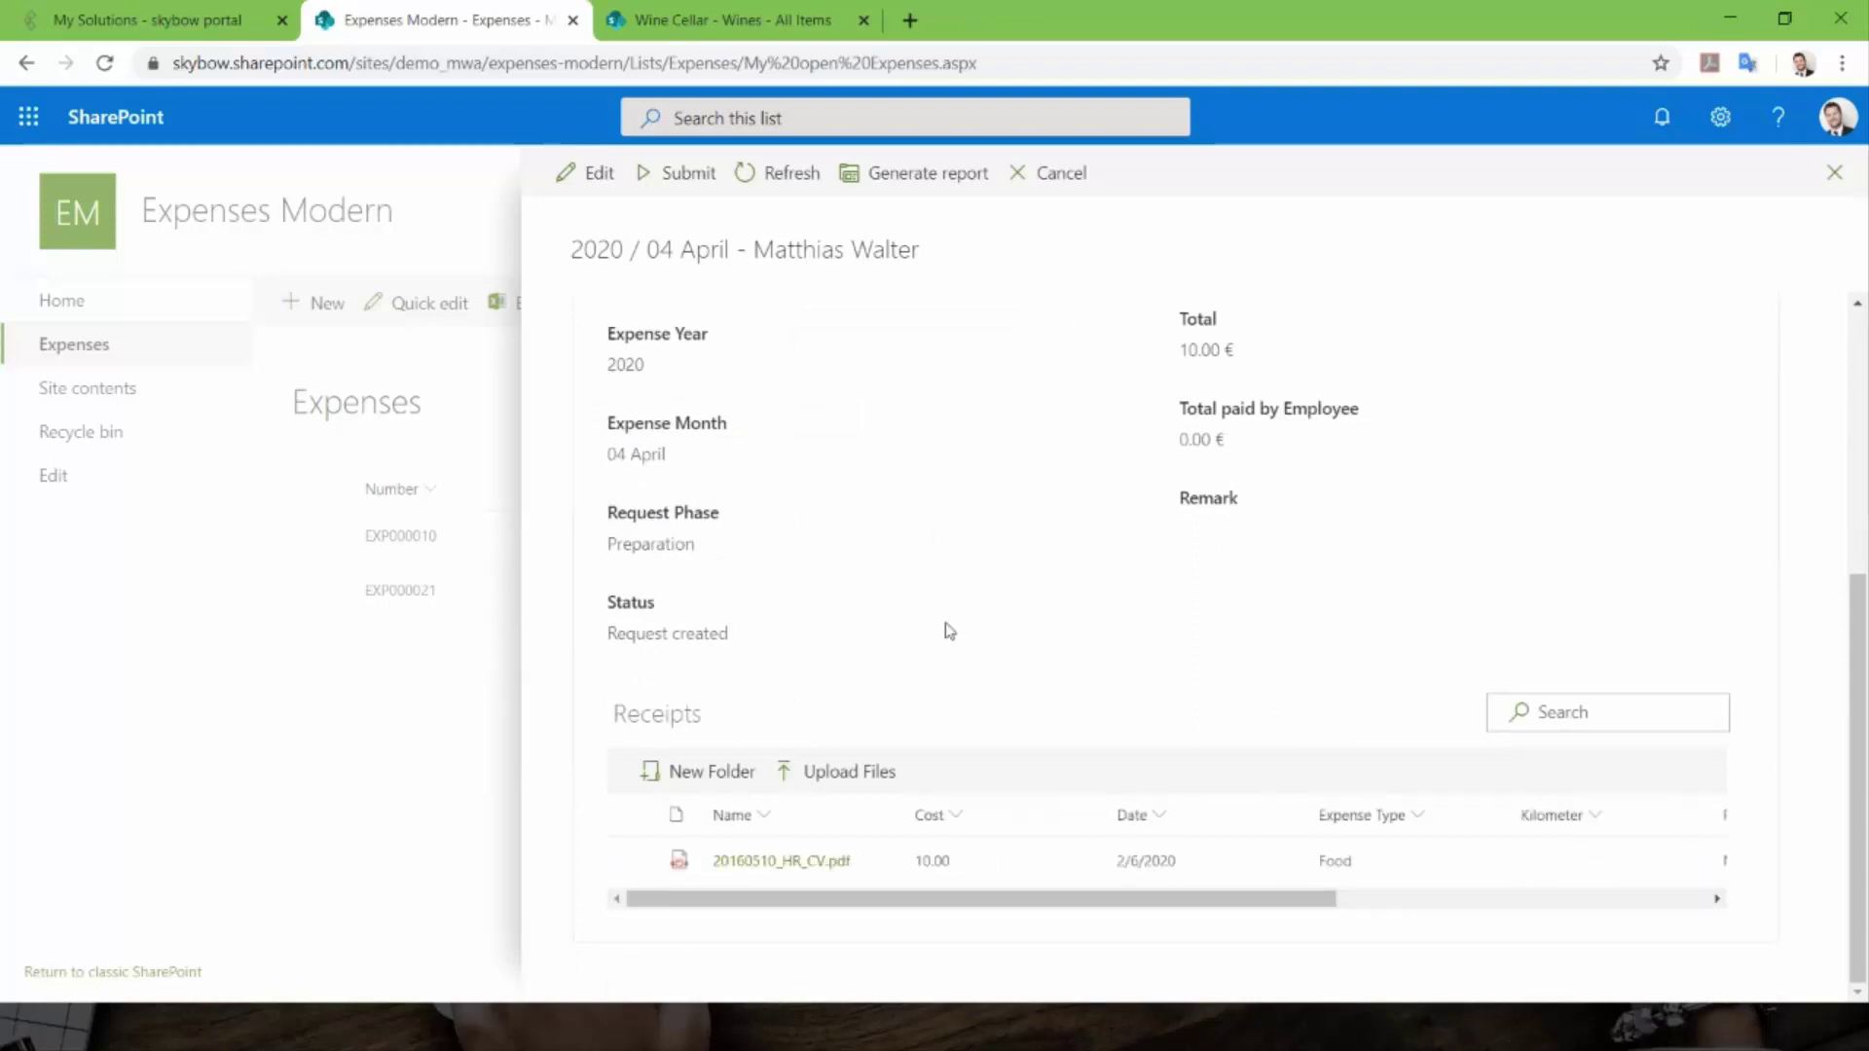
{"action": "scroll", "coordinate": [949, 631], "scroll_direction": "up", "scroll_amount": 3}
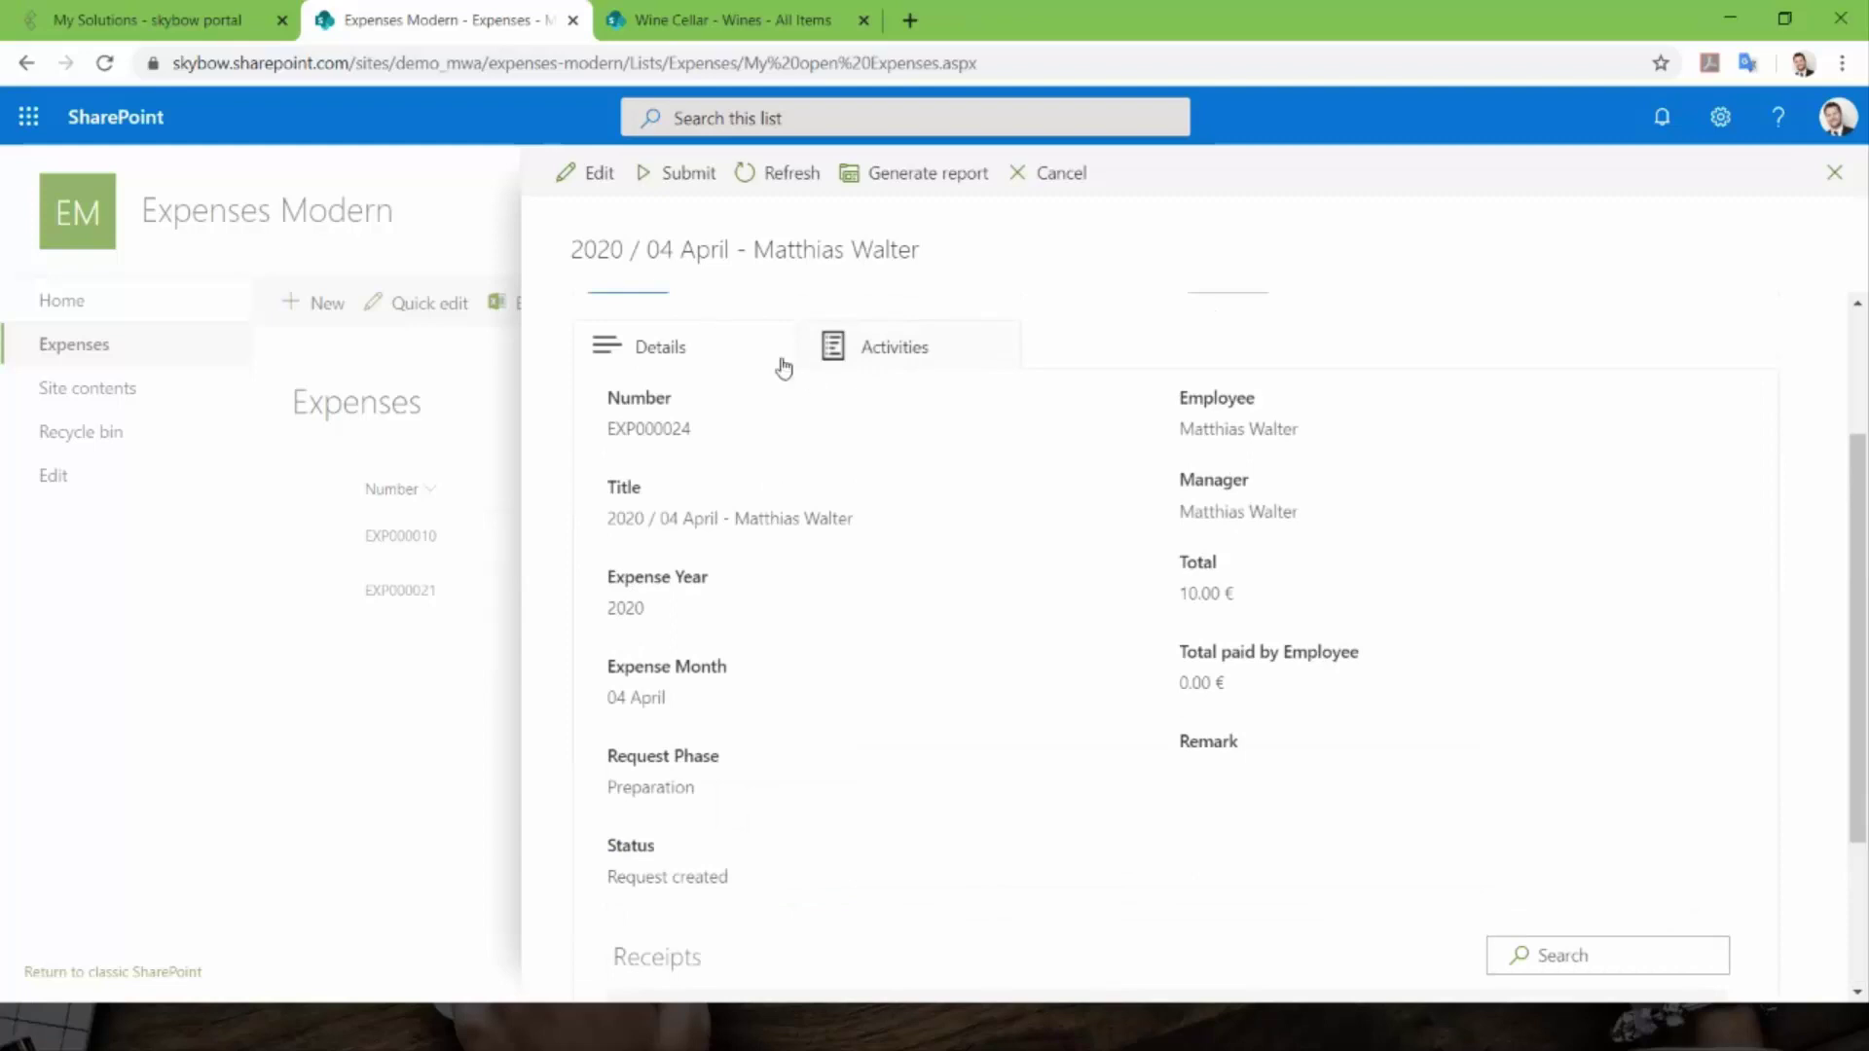
{"action": "scroll", "coordinate": [960, 562], "scroll_direction": "down", "scroll_amount": 3}
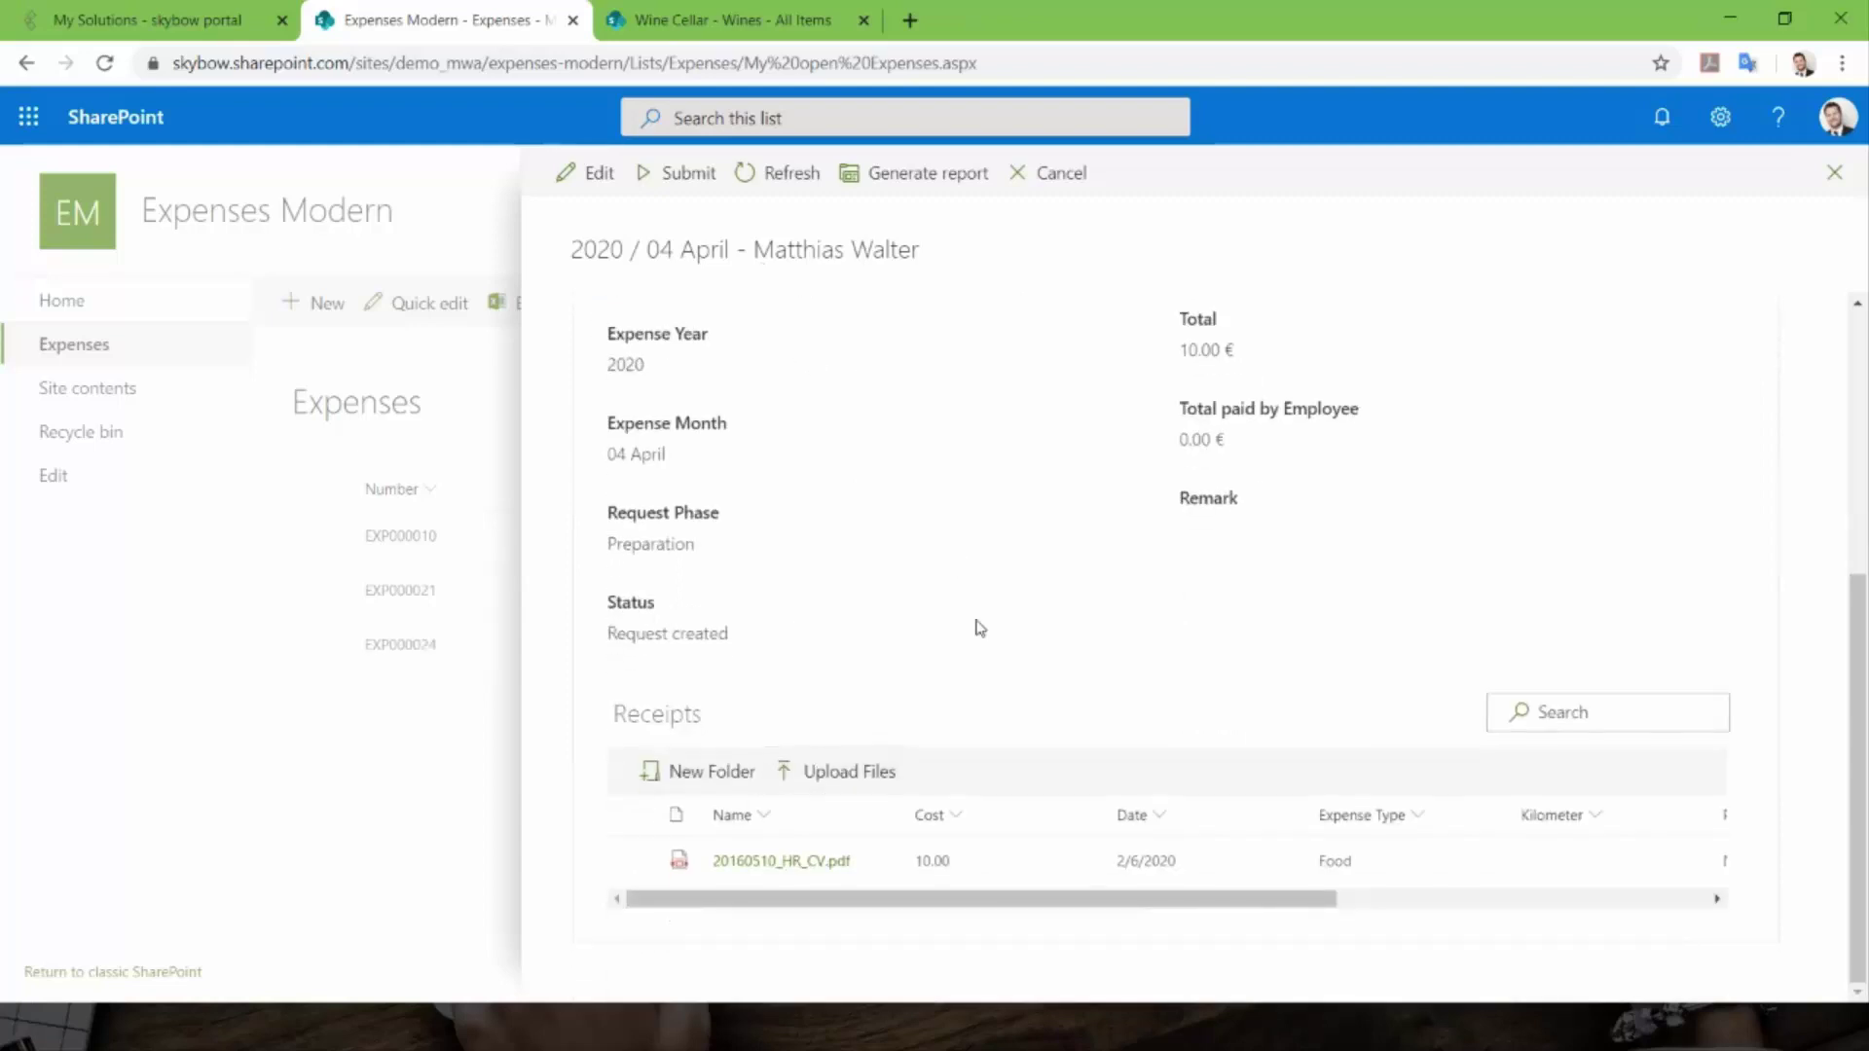
{"action": "scroll", "coordinate": [978, 615], "scroll_direction": "up", "scroll_amount": 5}
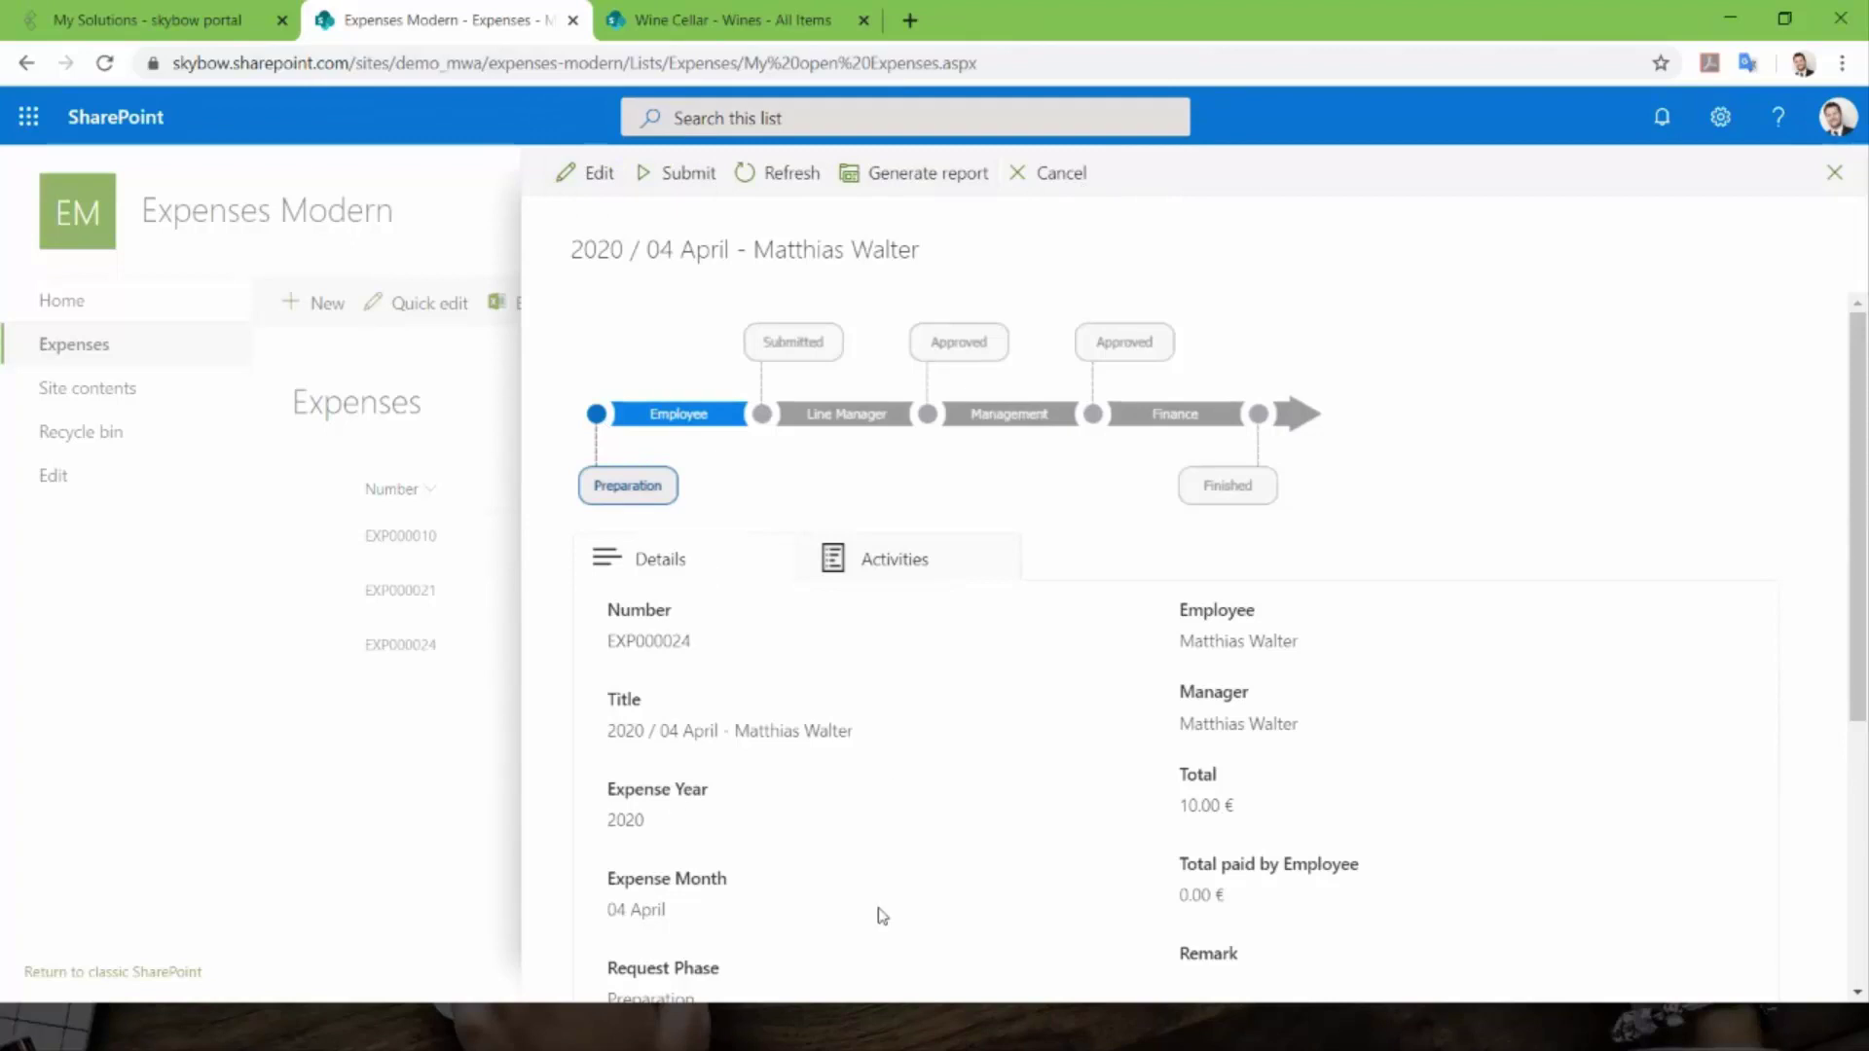
{"action": "scroll", "coordinate": [768, 881], "scroll_direction": "down", "scroll_amount": 1}
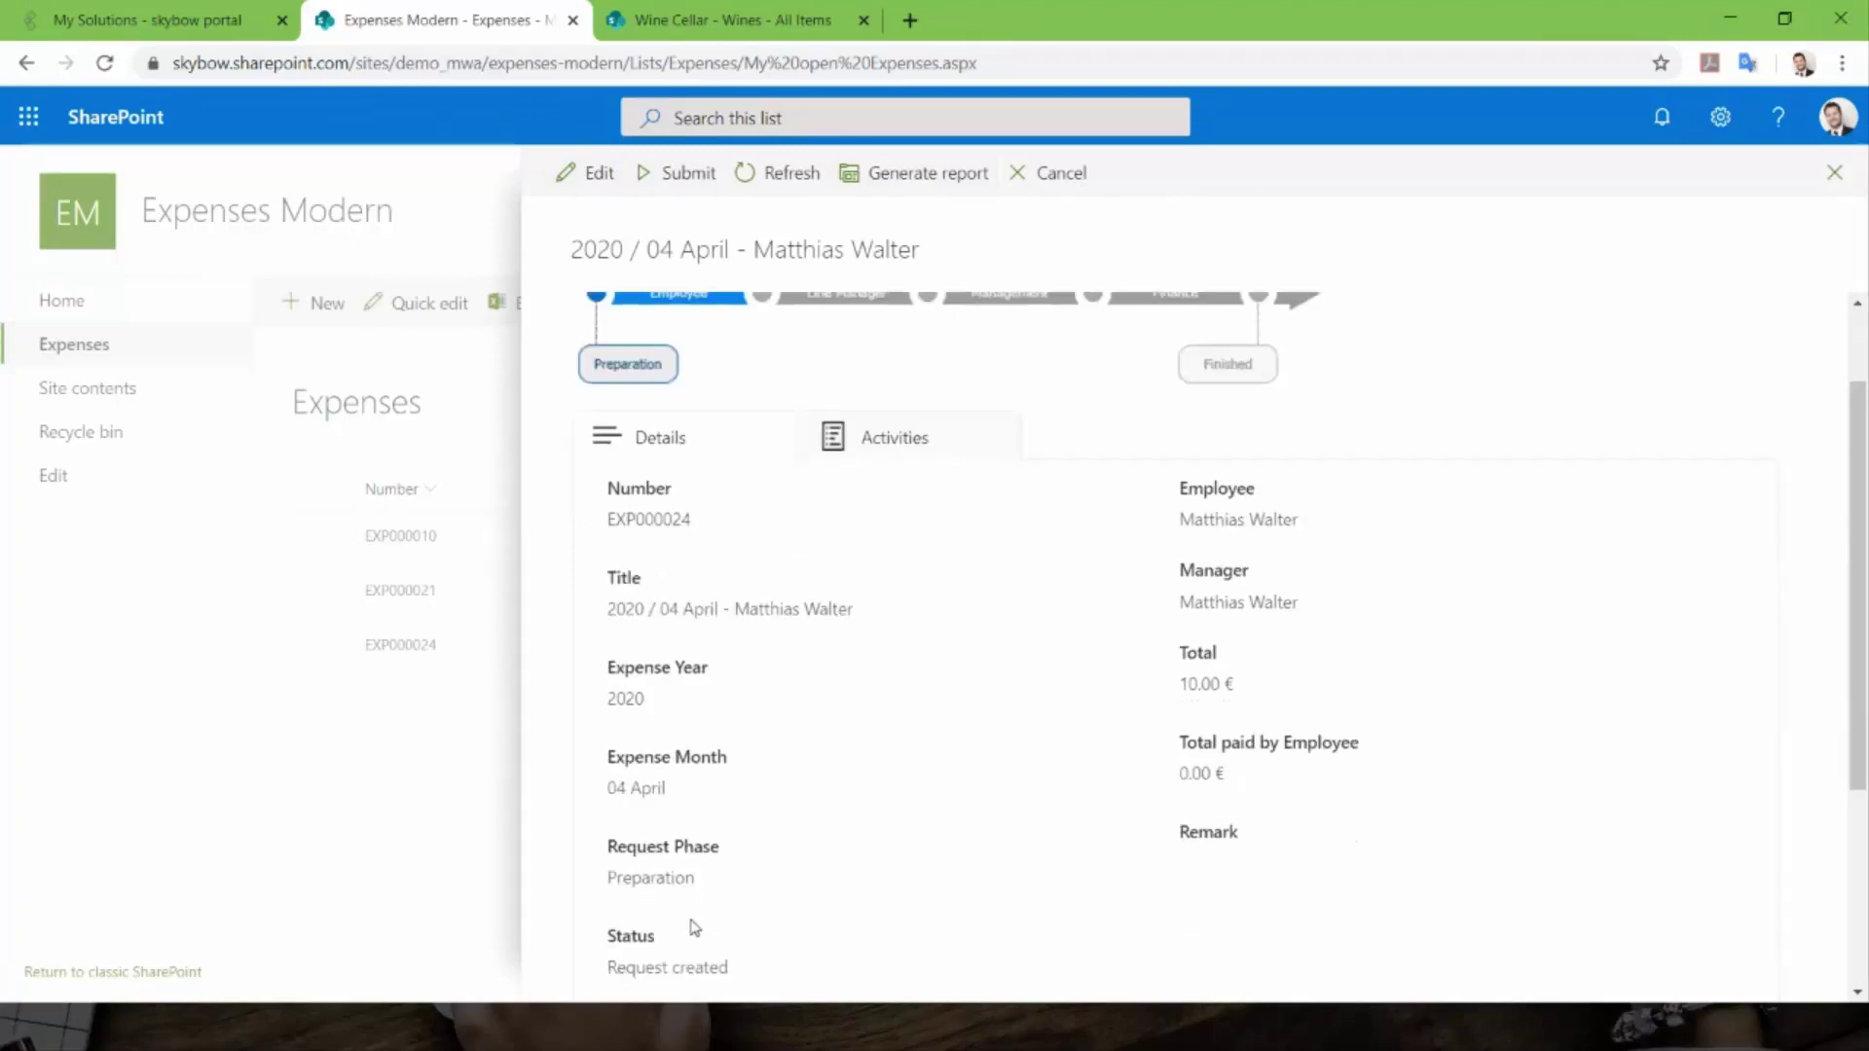
{"action": "scroll", "coordinate": [686, 910], "scroll_direction": "up", "scroll_amount": 1}
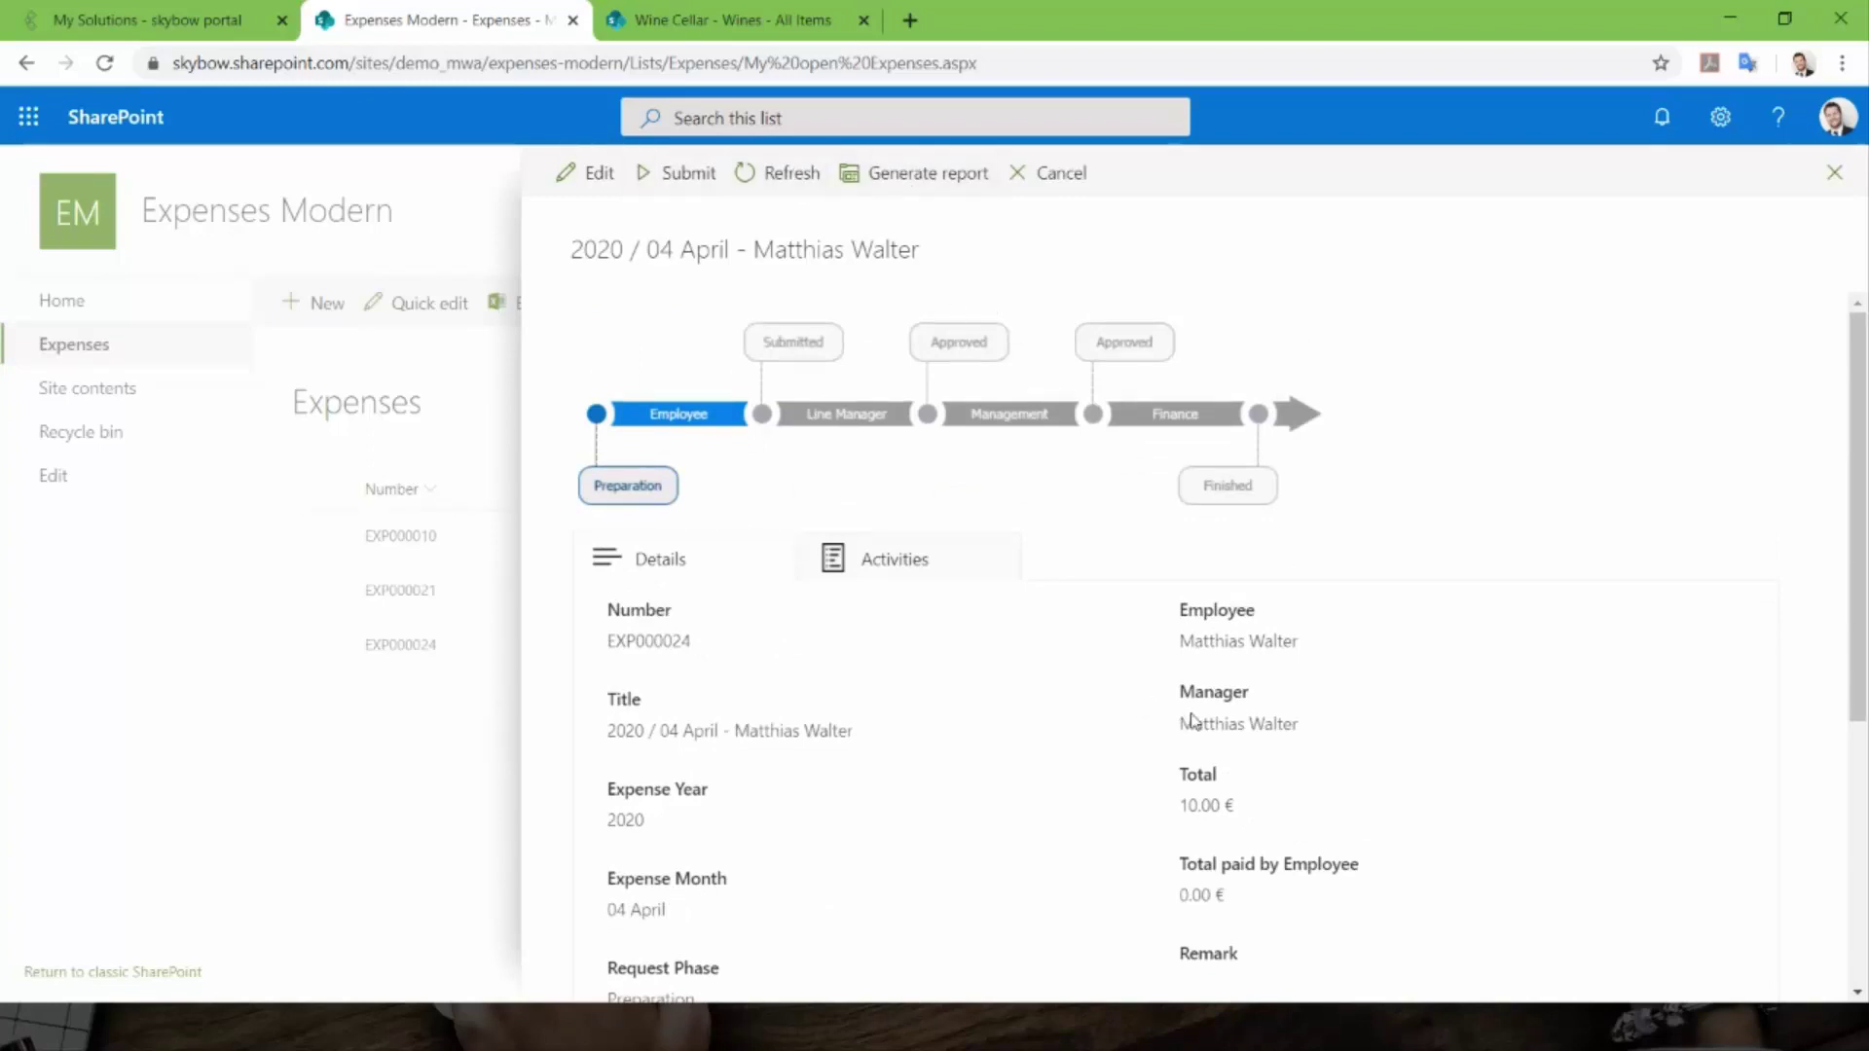
{"action": "scroll", "coordinate": [1209, 855], "scroll_direction": "down", "scroll_amount": 2}
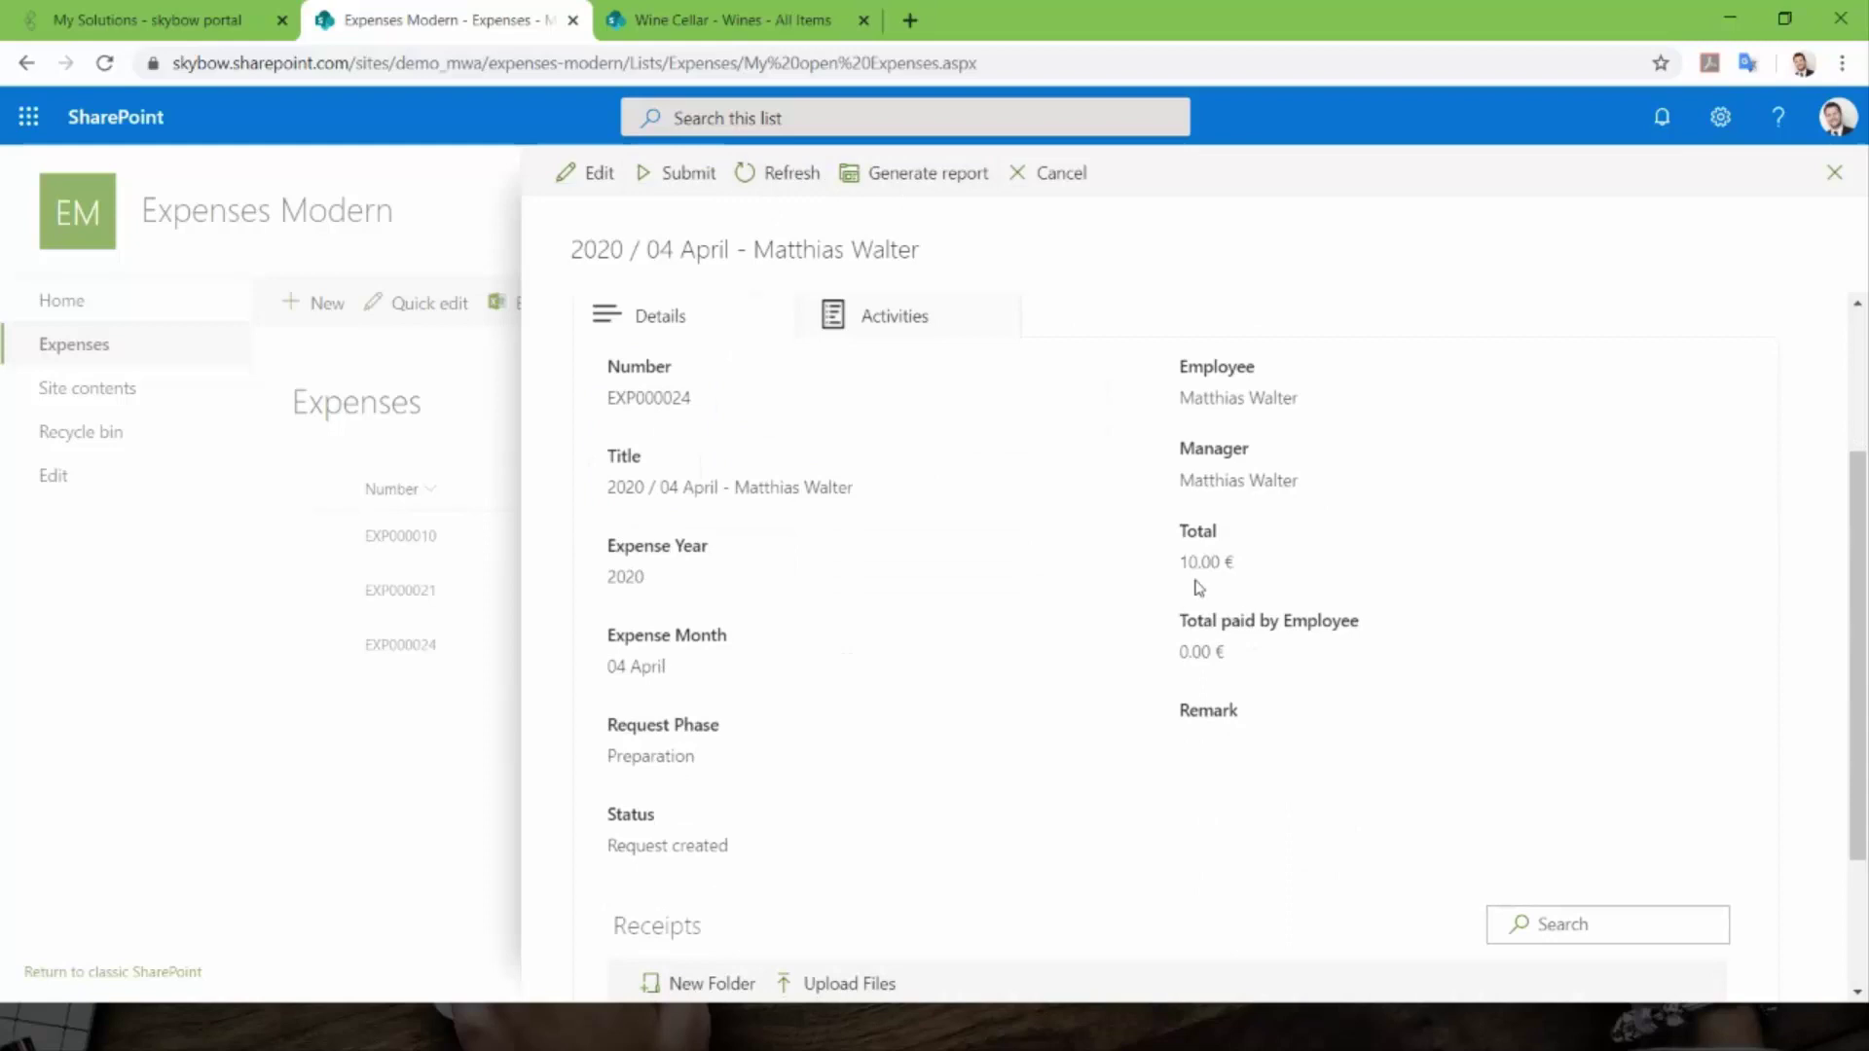
{"action": "scroll", "coordinate": [924, 598], "scroll_direction": "up", "scroll_amount": 2}
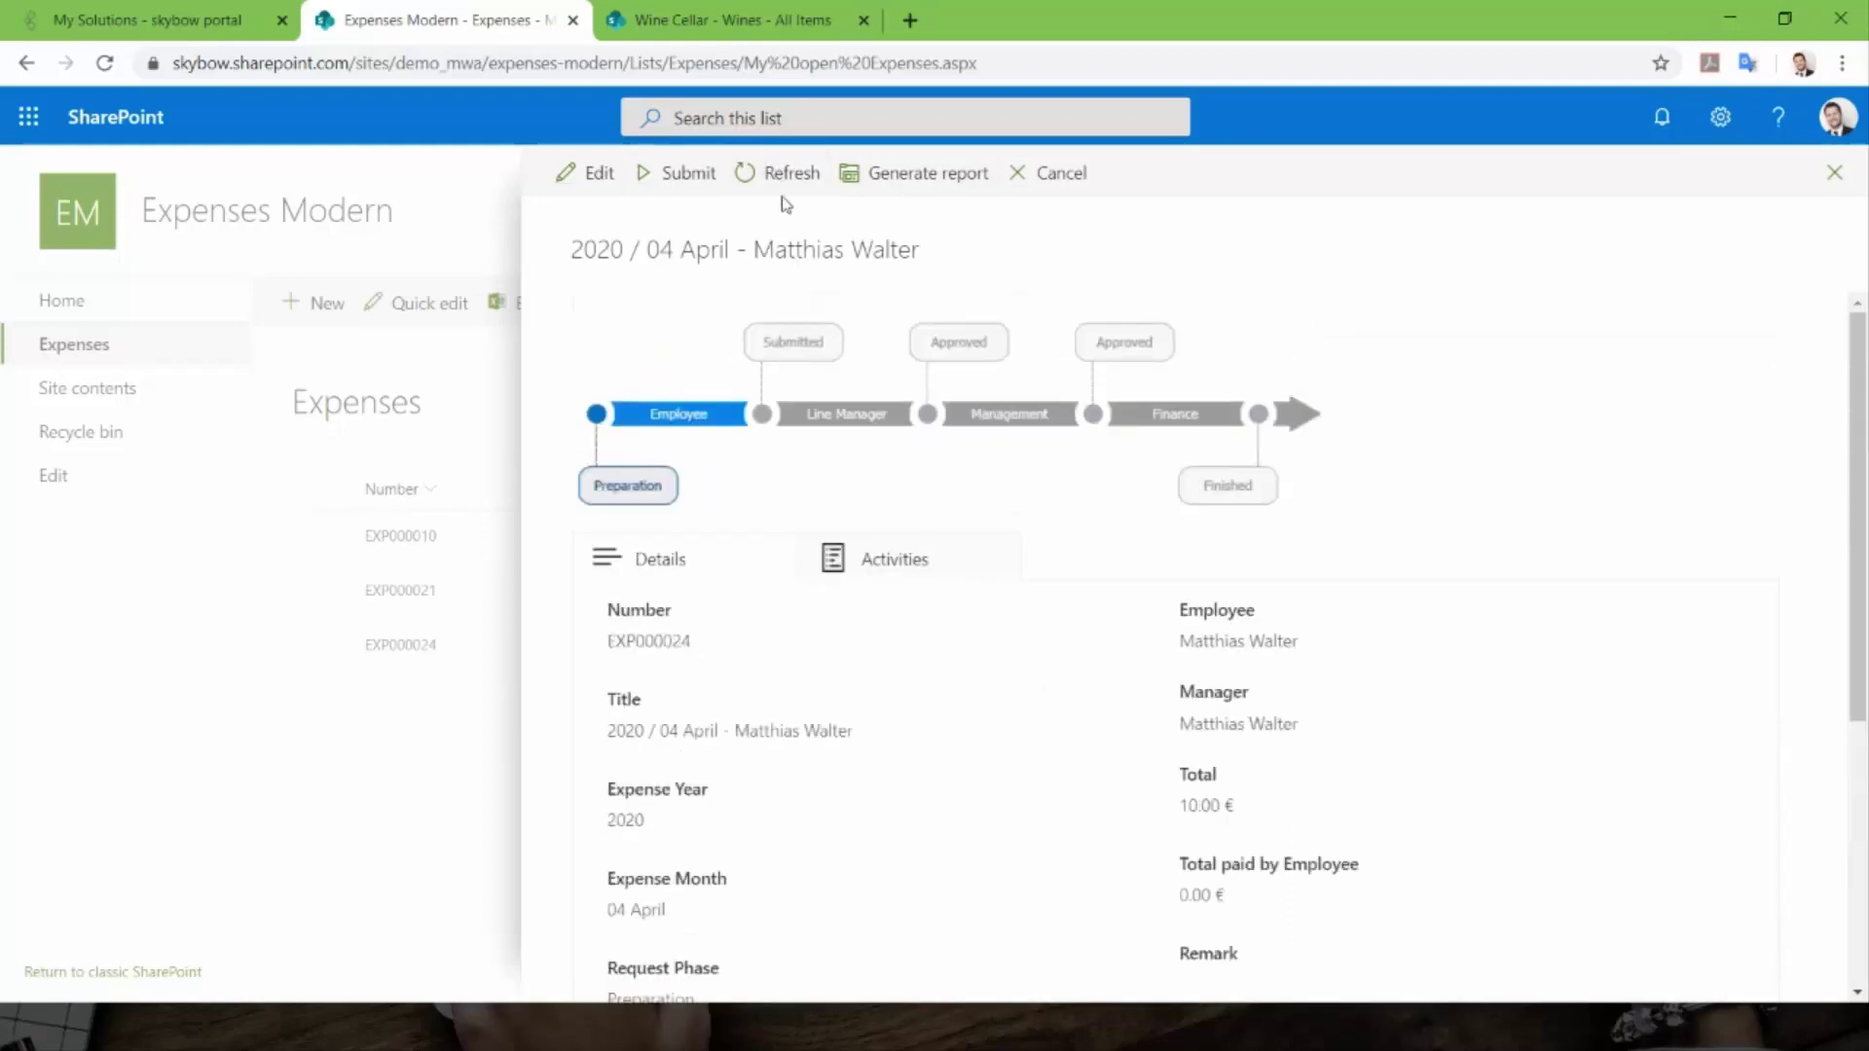
{"action": "left_click", "coordinate": [779, 173]}
{"action": "scroll", "coordinate": [848, 948], "scroll_direction": "down", "scroll_amount": 5}
{"action": "scroll", "coordinate": [912, 448], "scroll_direction": "up", "scroll_amount": 5}
- Submit the April expense to the line manager and show its approval decisions
{"action": "left_click", "coordinate": [684, 182]}
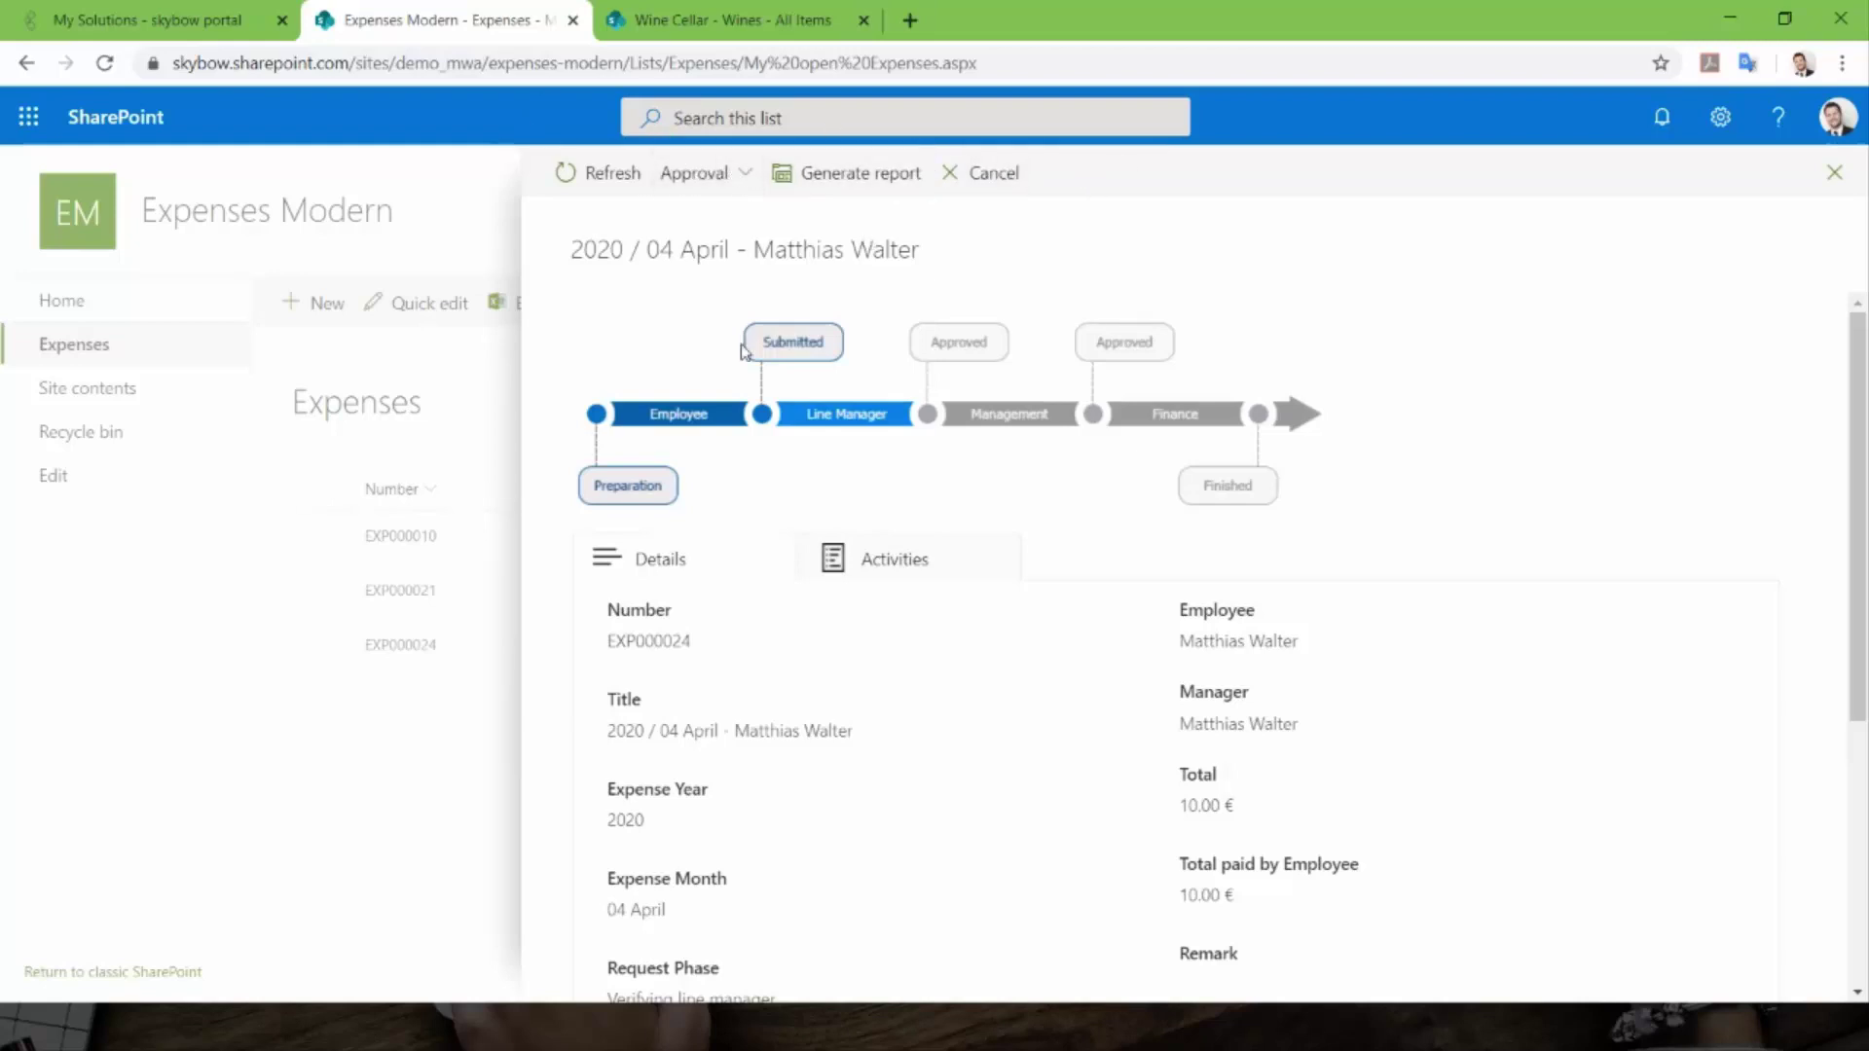
{"action": "scroll", "coordinate": [749, 365], "scroll_direction": "down", "scroll_amount": 1}
{"action": "scroll", "coordinate": [749, 365], "scroll_direction": "down", "scroll_amount": 4}
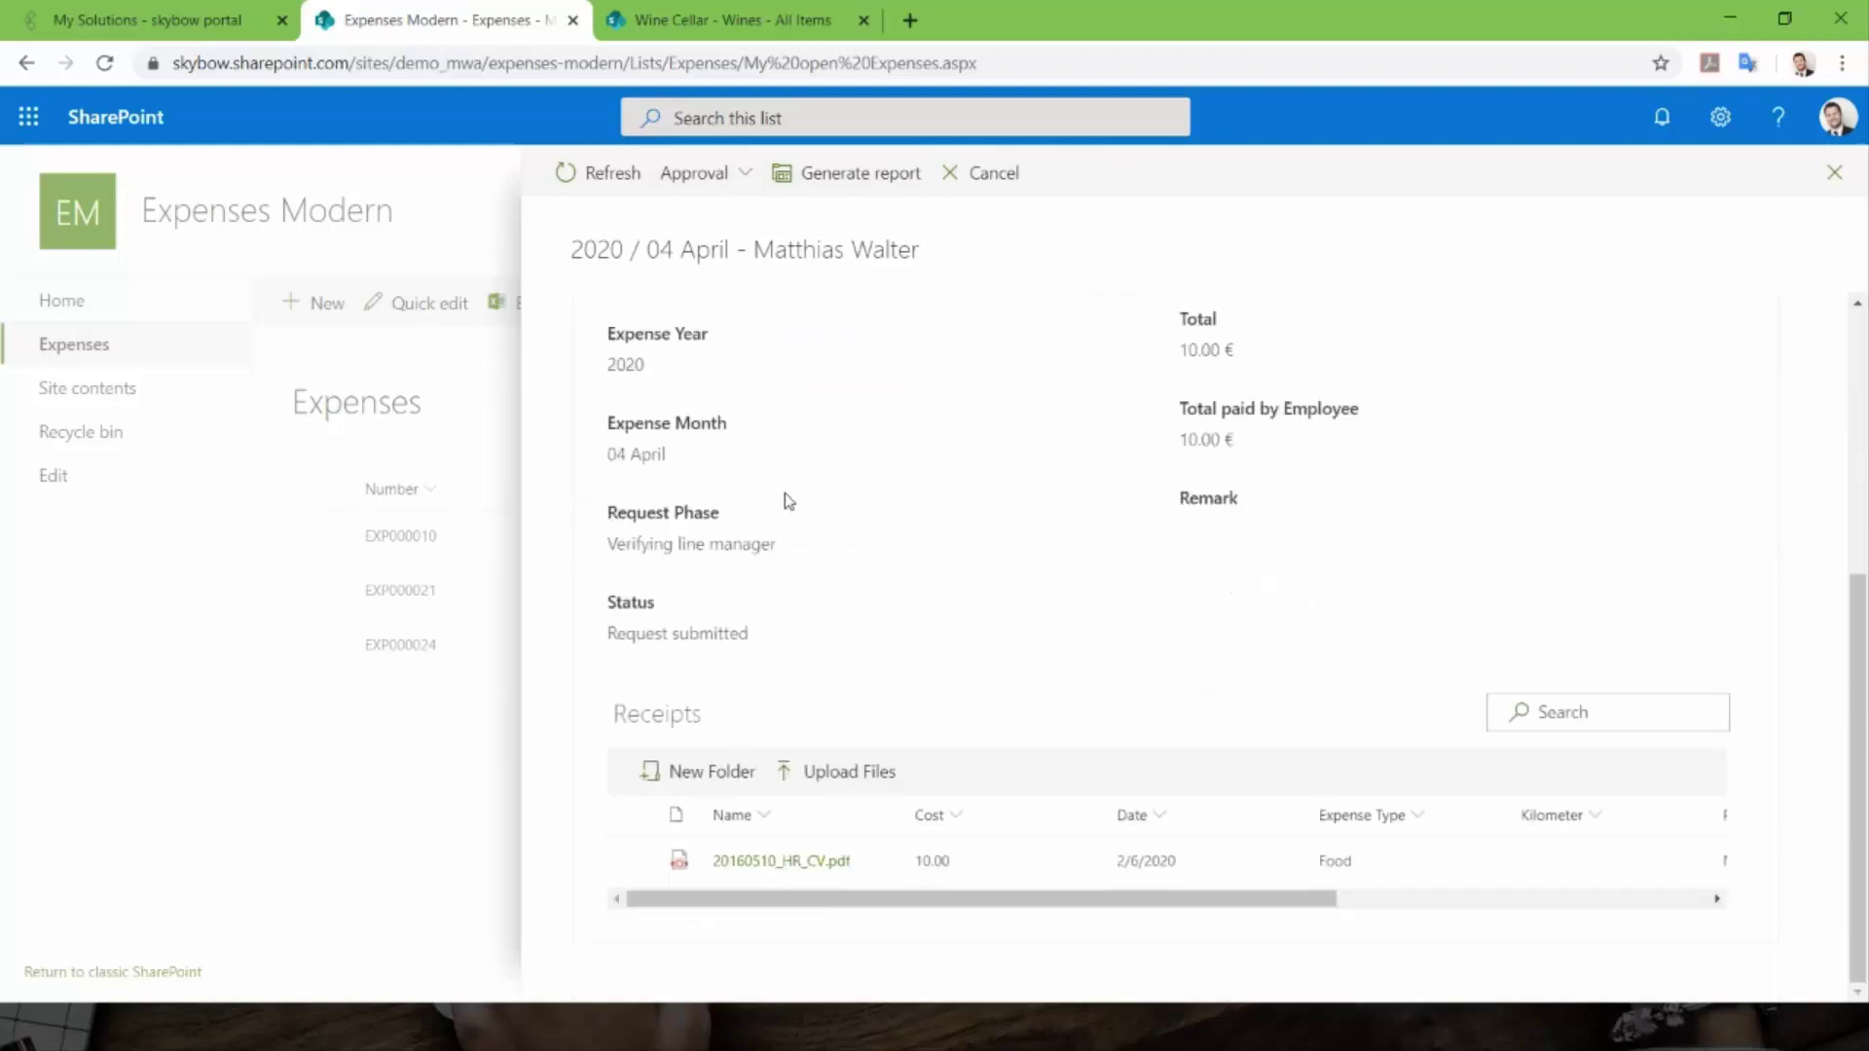
{"action": "scroll", "coordinate": [788, 501], "scroll_direction": "up", "scroll_amount": 5}
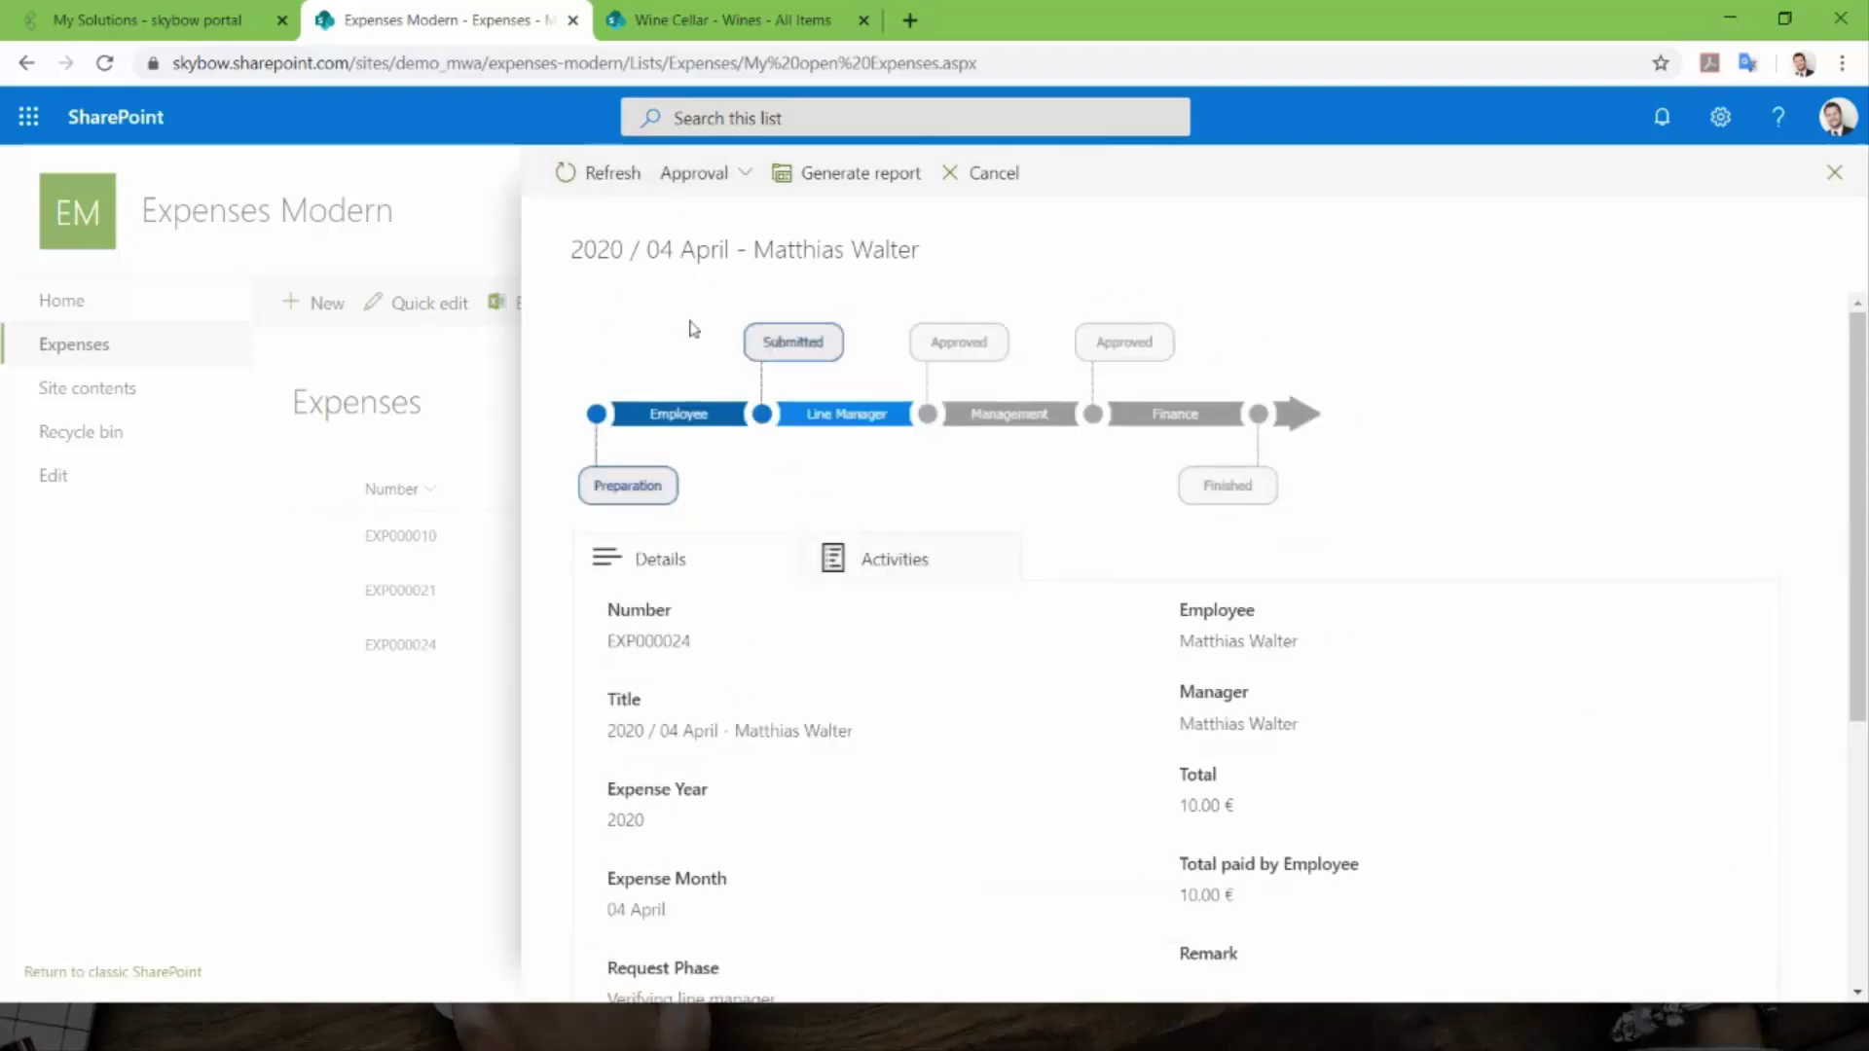
{"action": "left_click", "coordinate": [738, 172]}
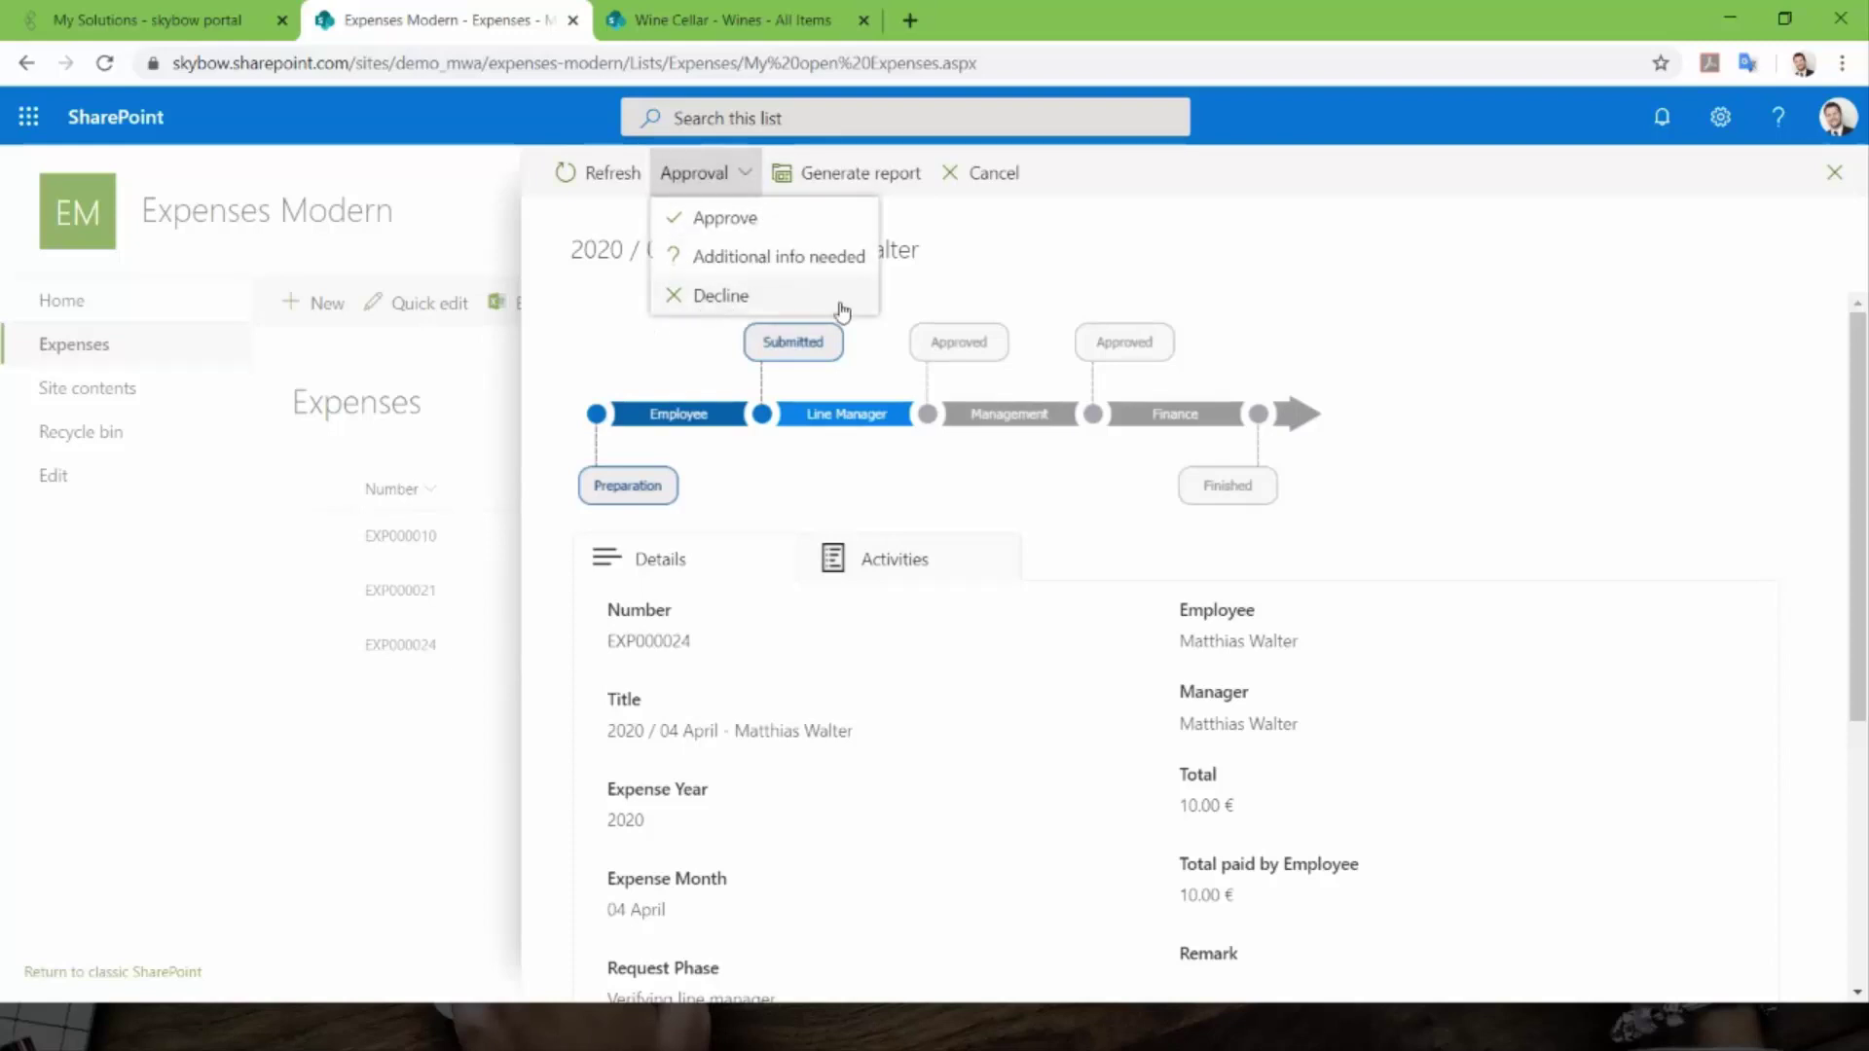
{"action": "left_click", "coordinate": [1481, 355]}
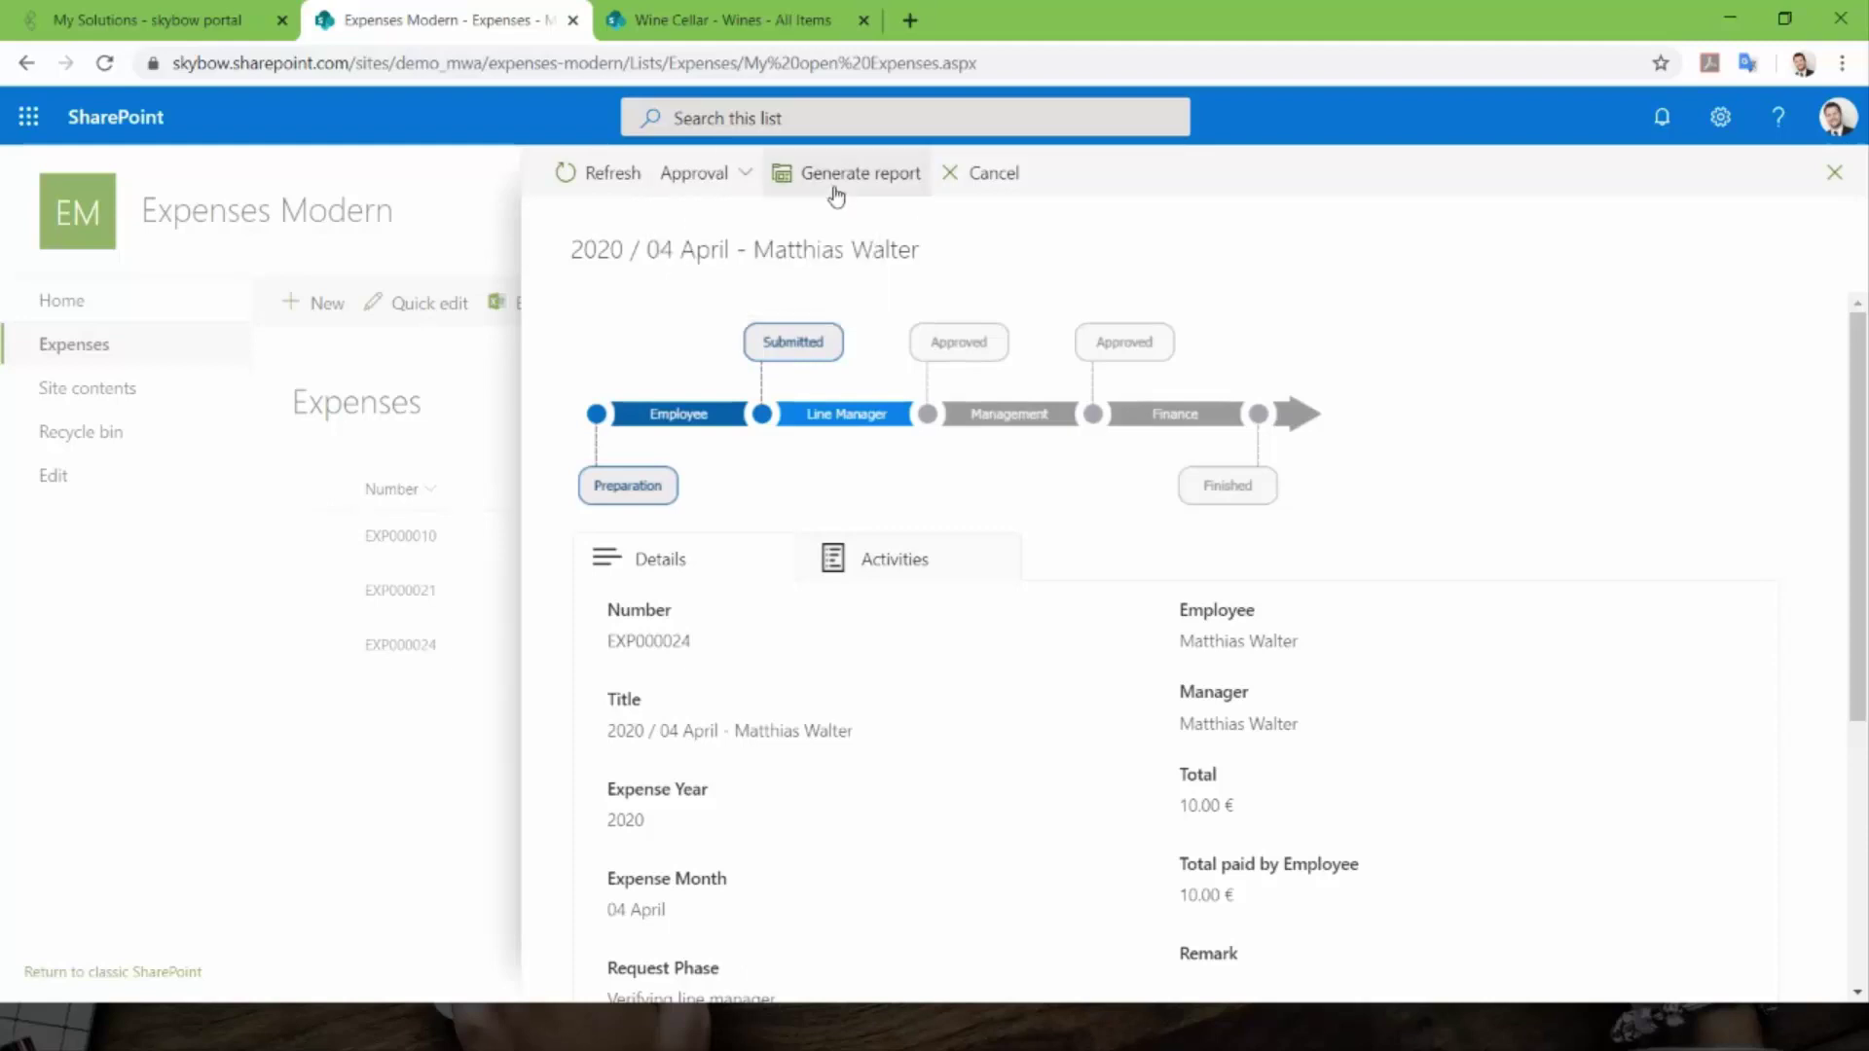
{"action": "left_click", "coordinate": [702, 190]}
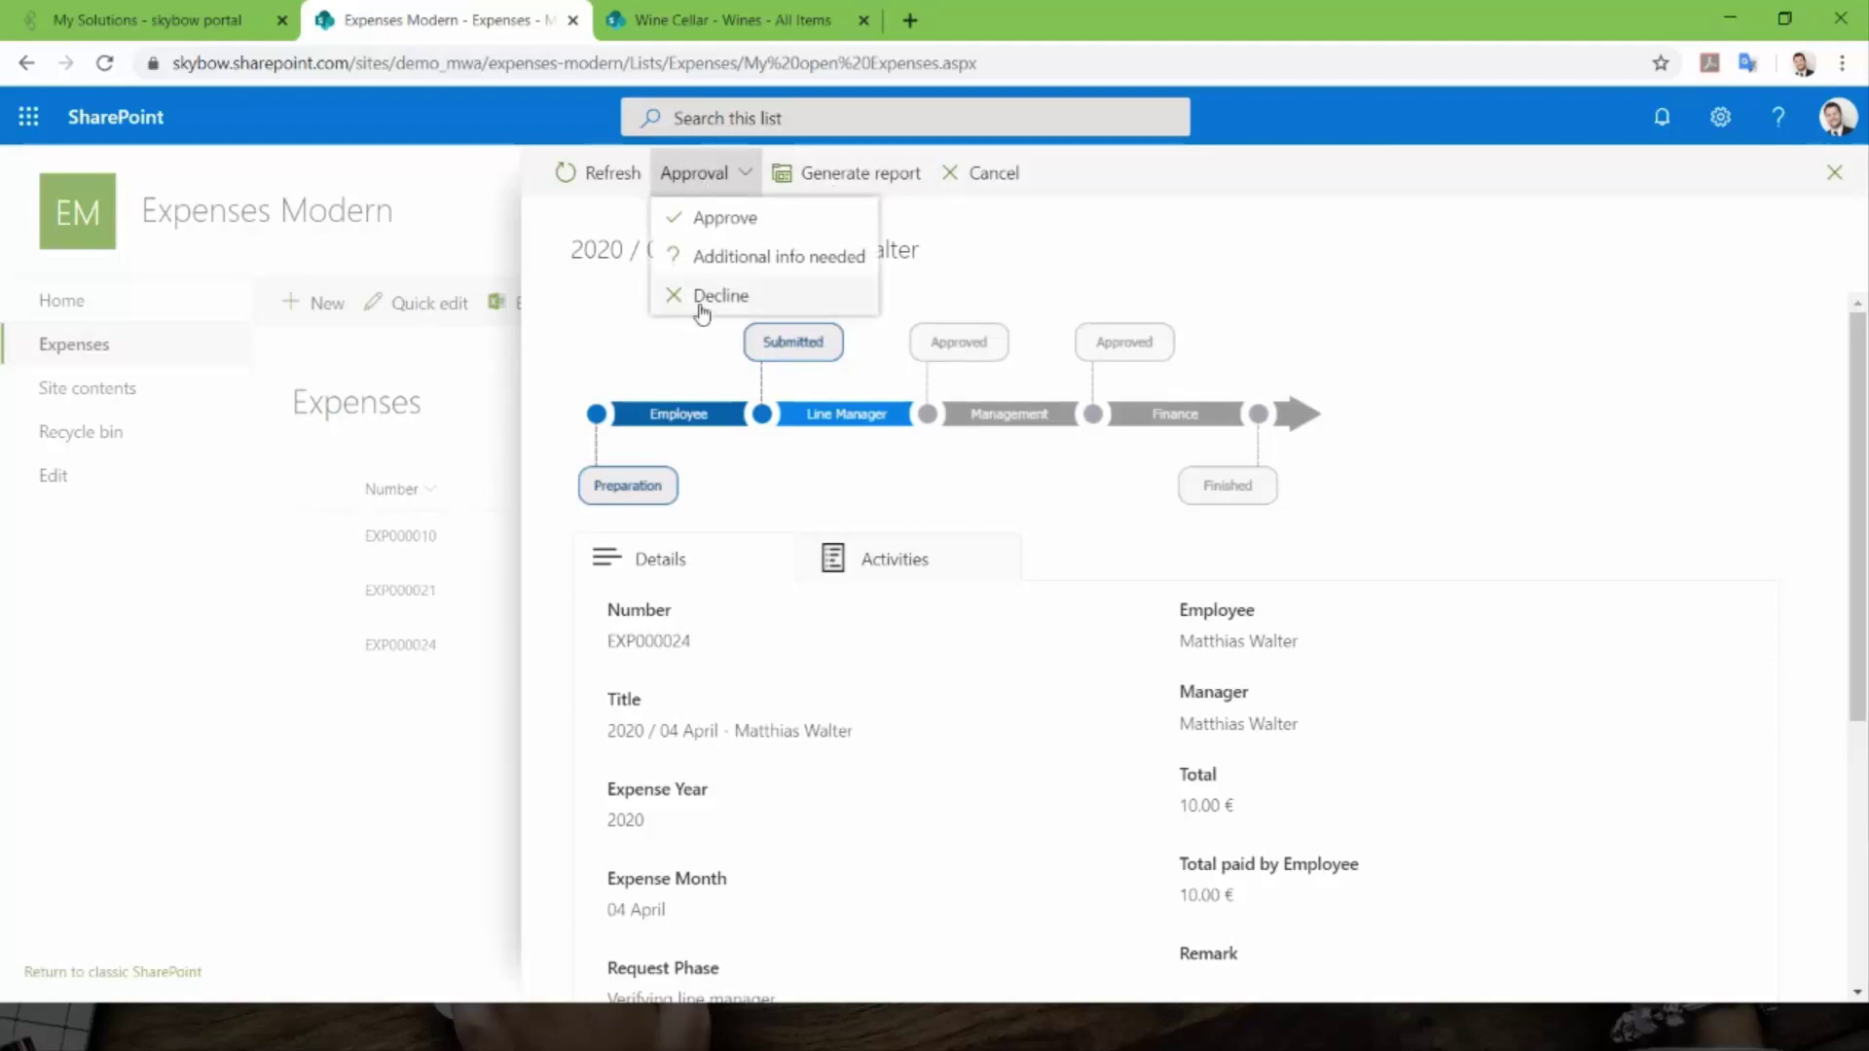
{"action": "left_click", "coordinate": [711, 302]}
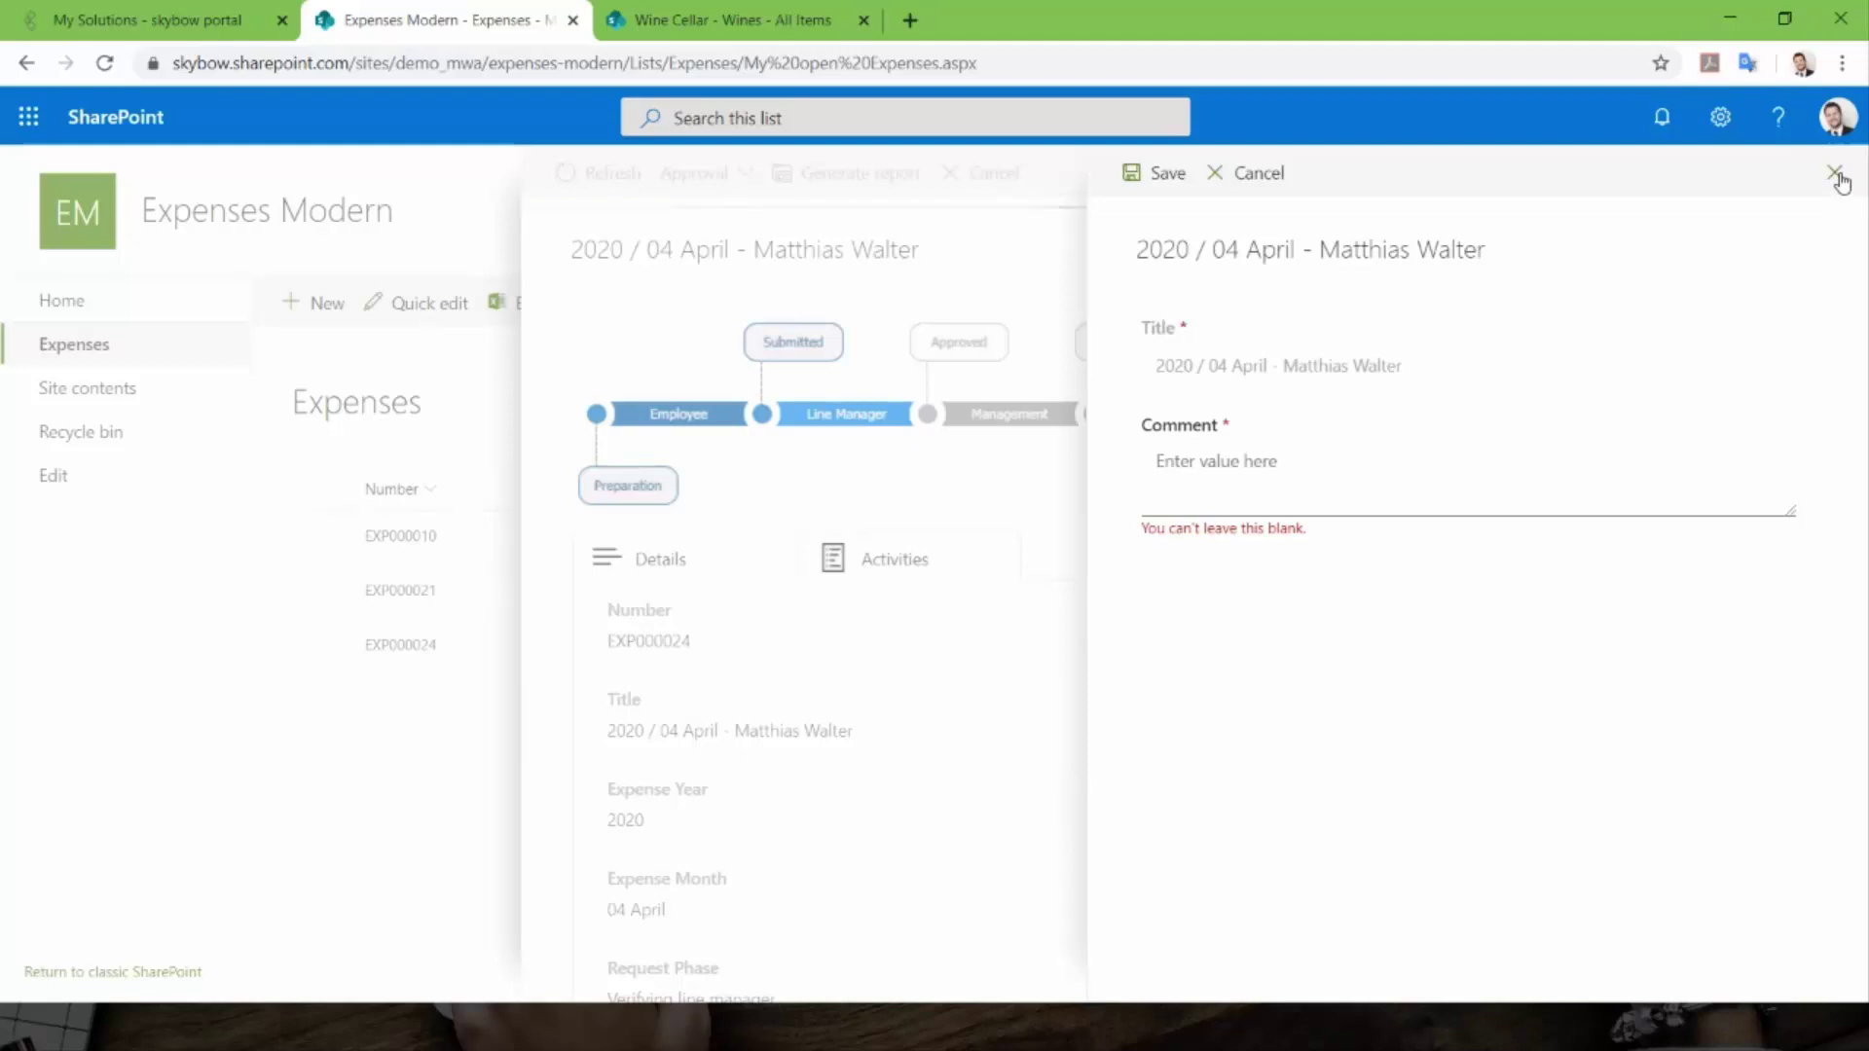
{"action": "left_click", "coordinate": [1838, 177]}
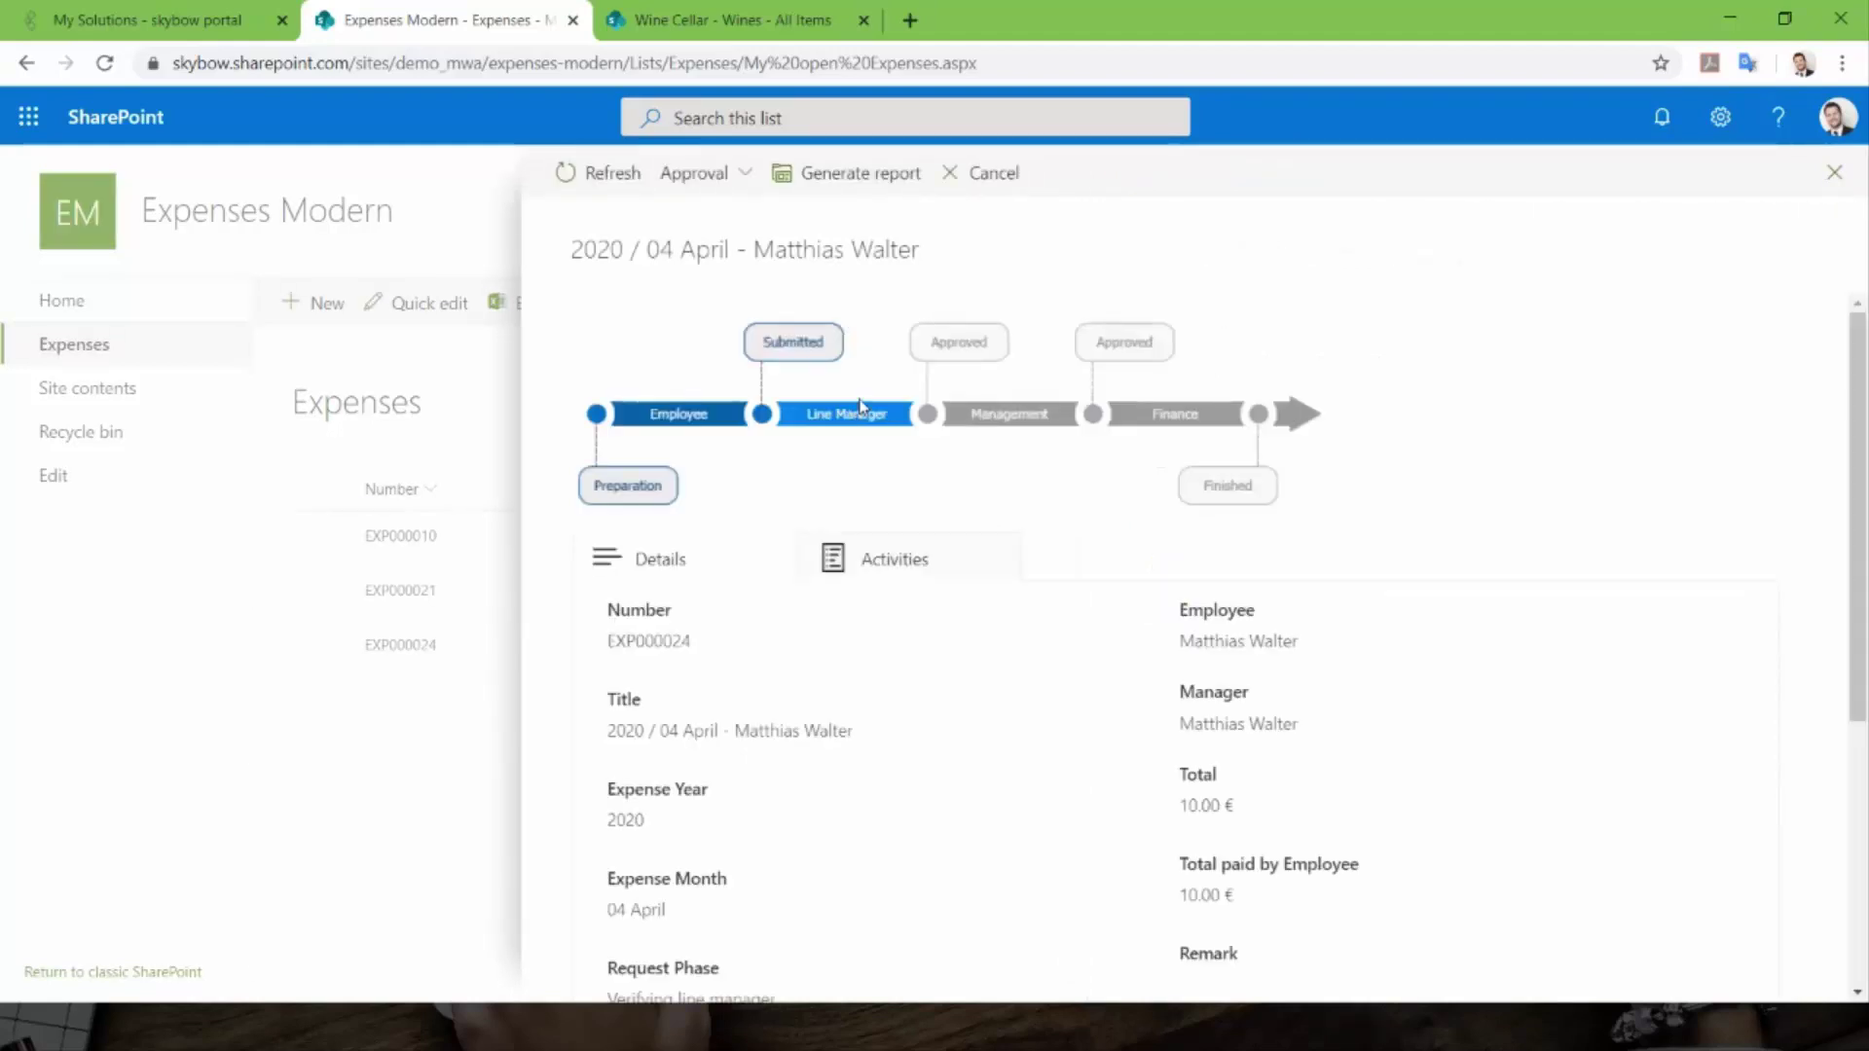
- In a phone-sized DevTools preview, choose Decline from the expense's Approval choices
{"action": "key", "text": "F12"}
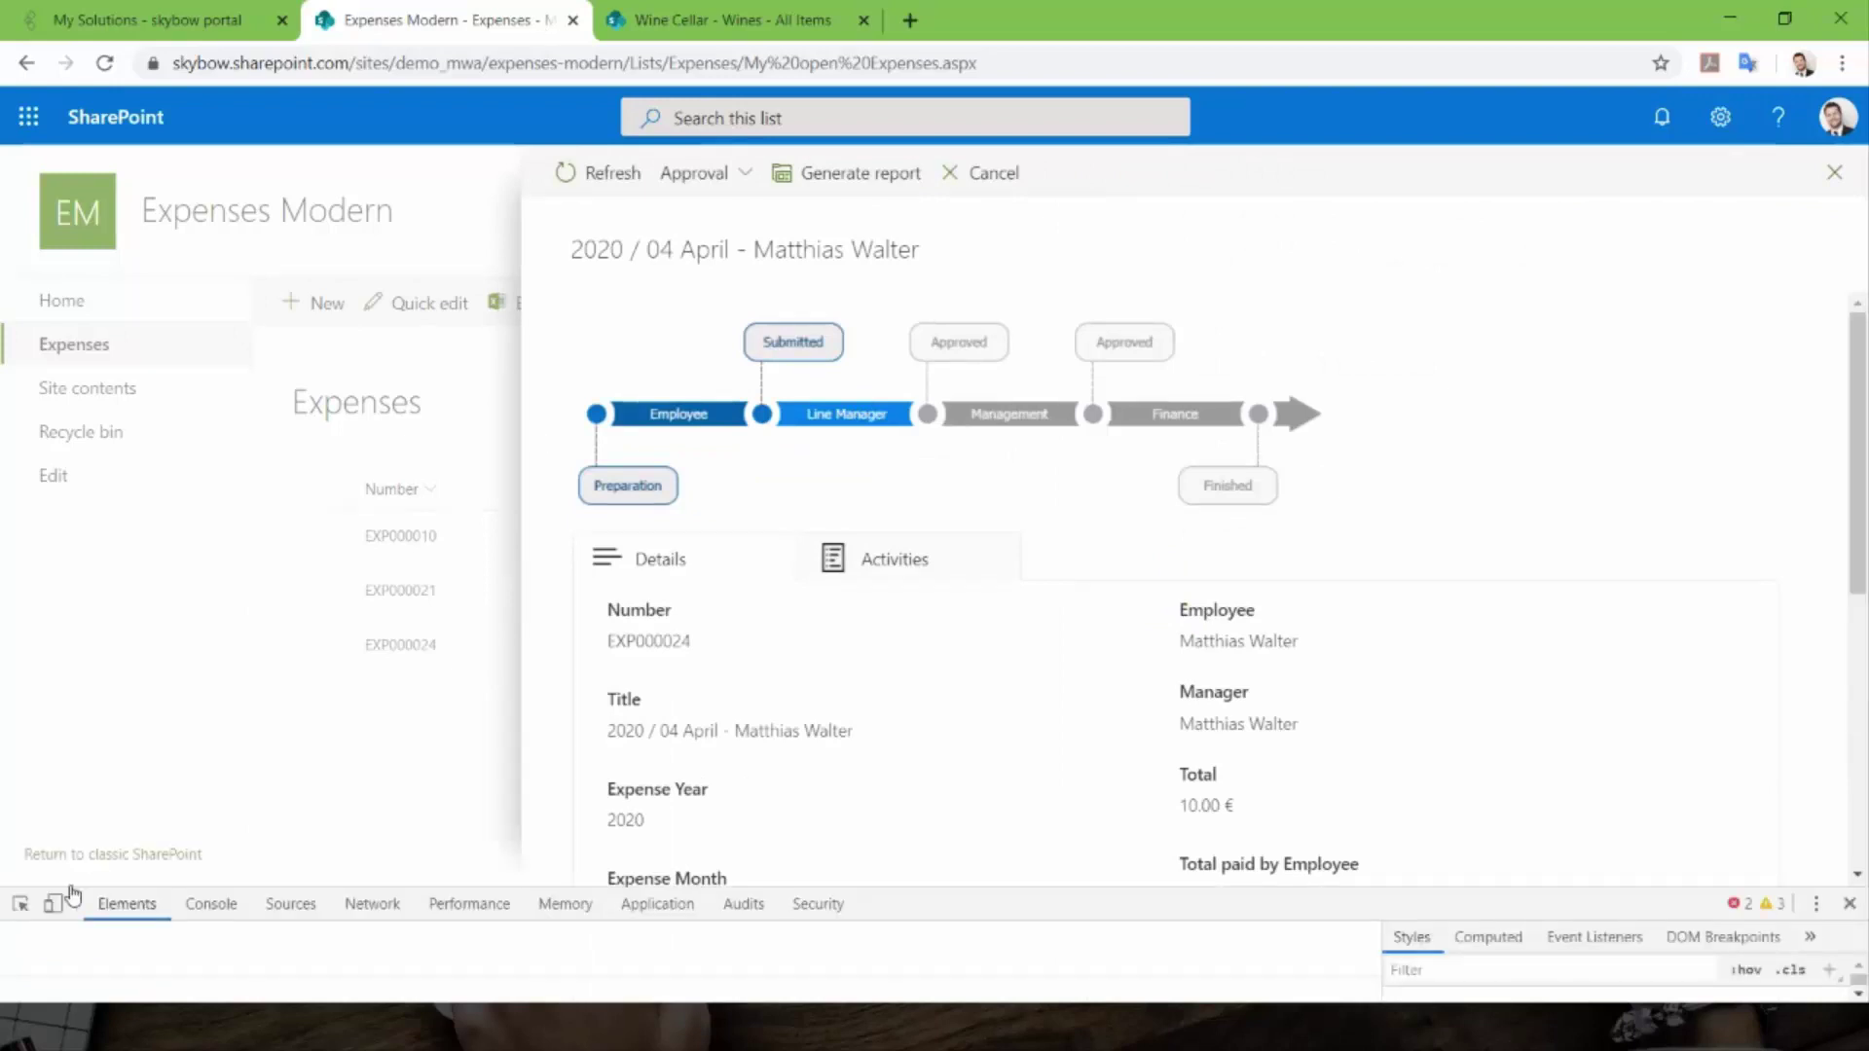
{"action": "left_click", "coordinate": [53, 906]}
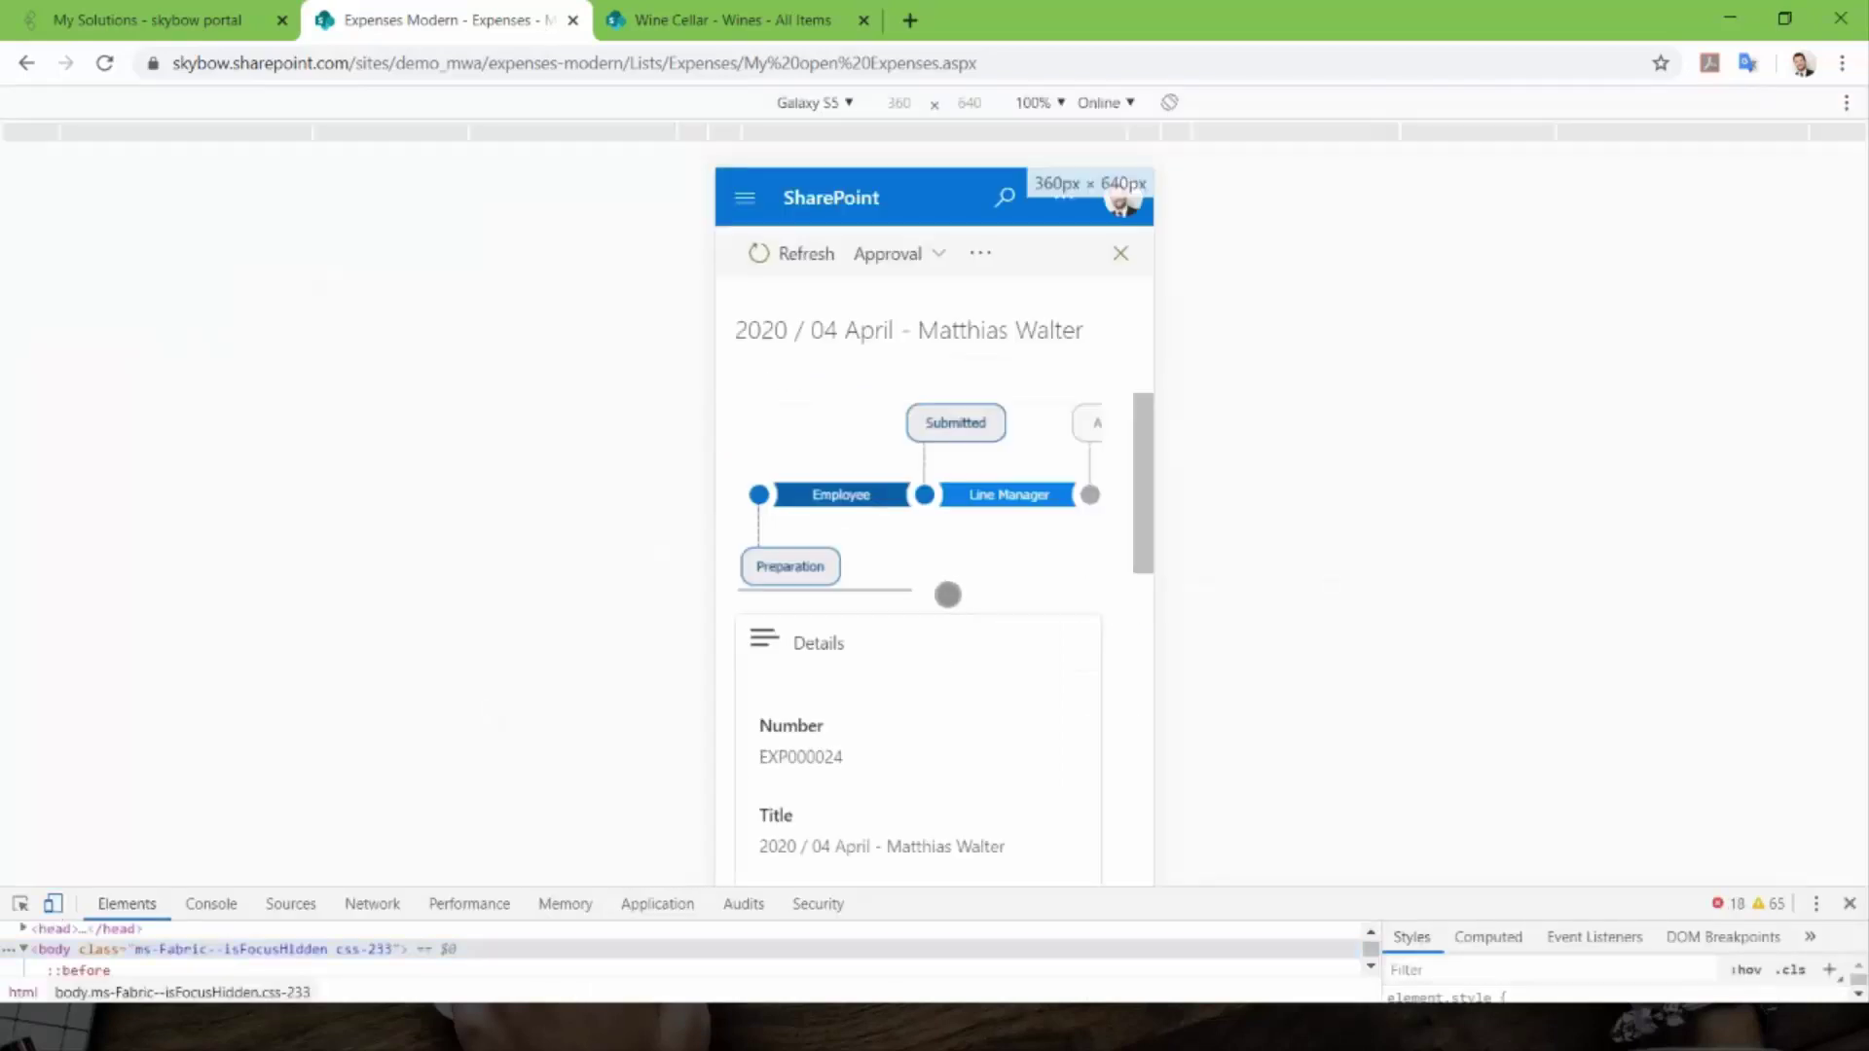
{"action": "left_click", "coordinate": [917, 248]}
{"action": "left_click", "coordinate": [912, 392]}
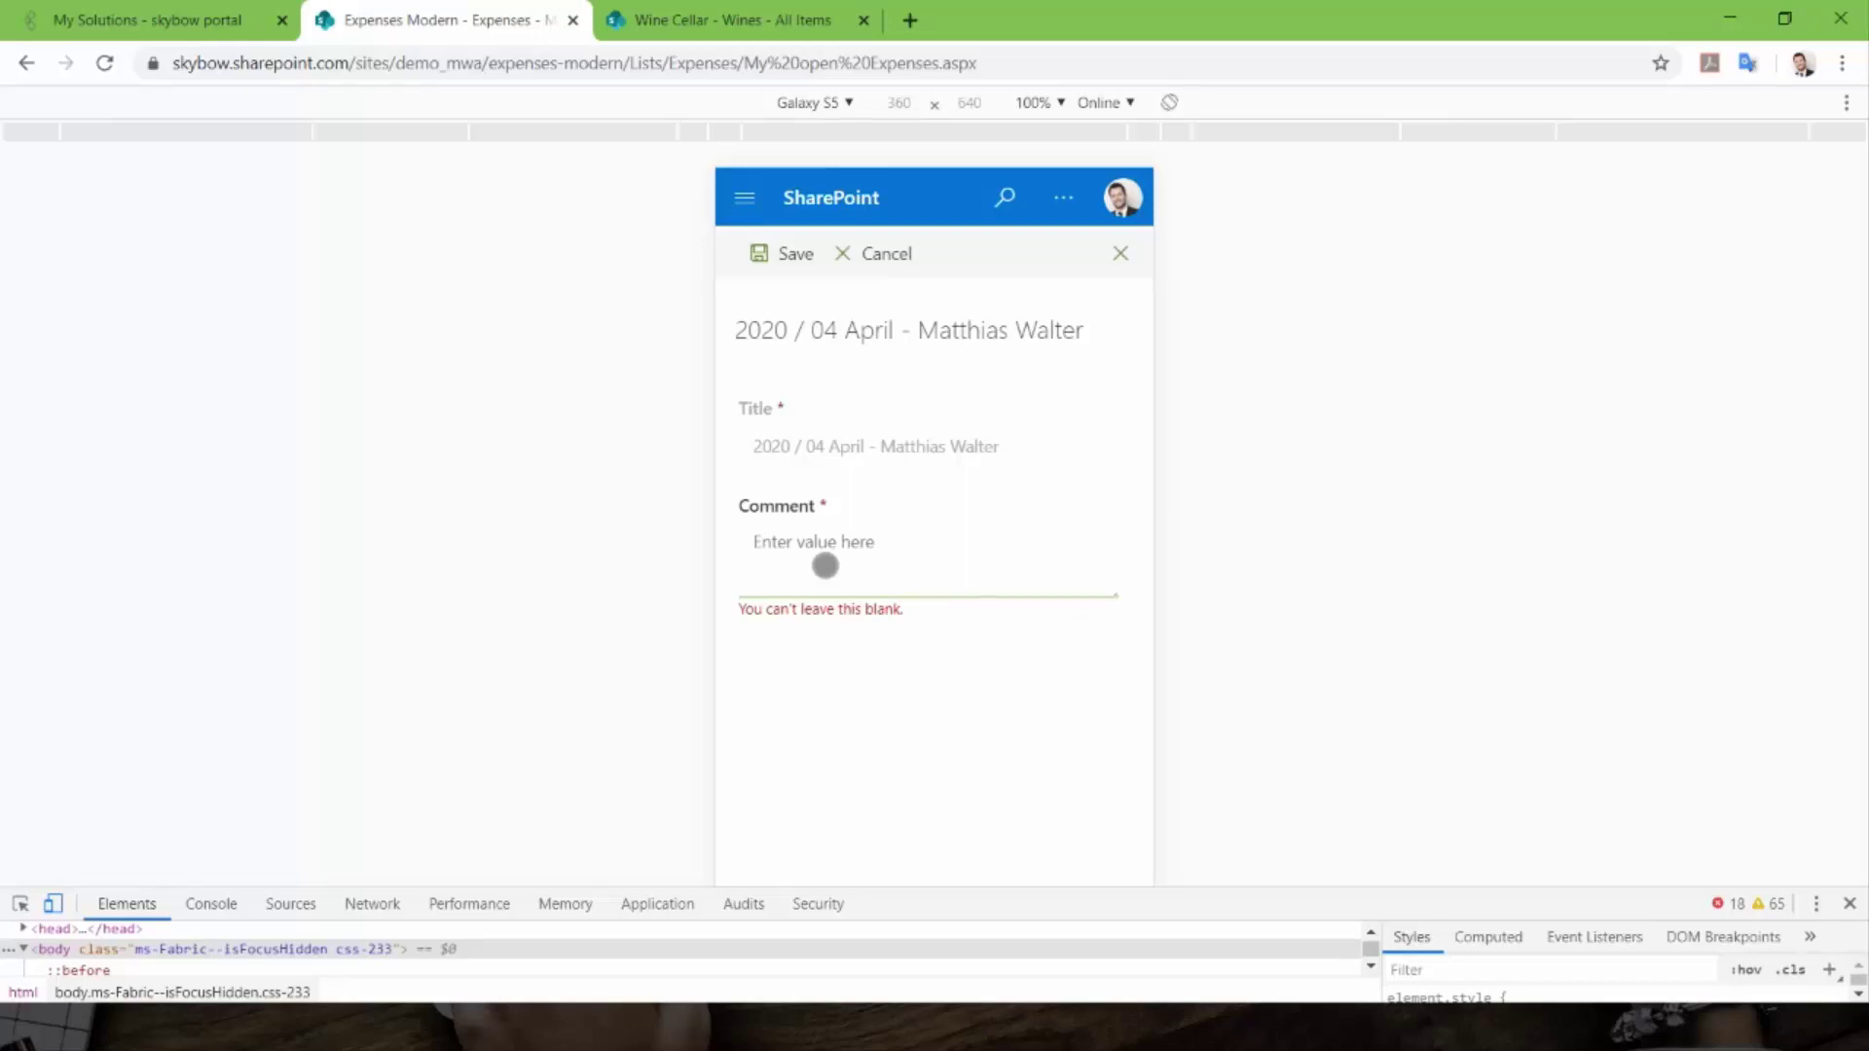
- Save the decline with comment 'because', check the Declined stage, and exit phone preview
{"action": "type", "text": "because"}
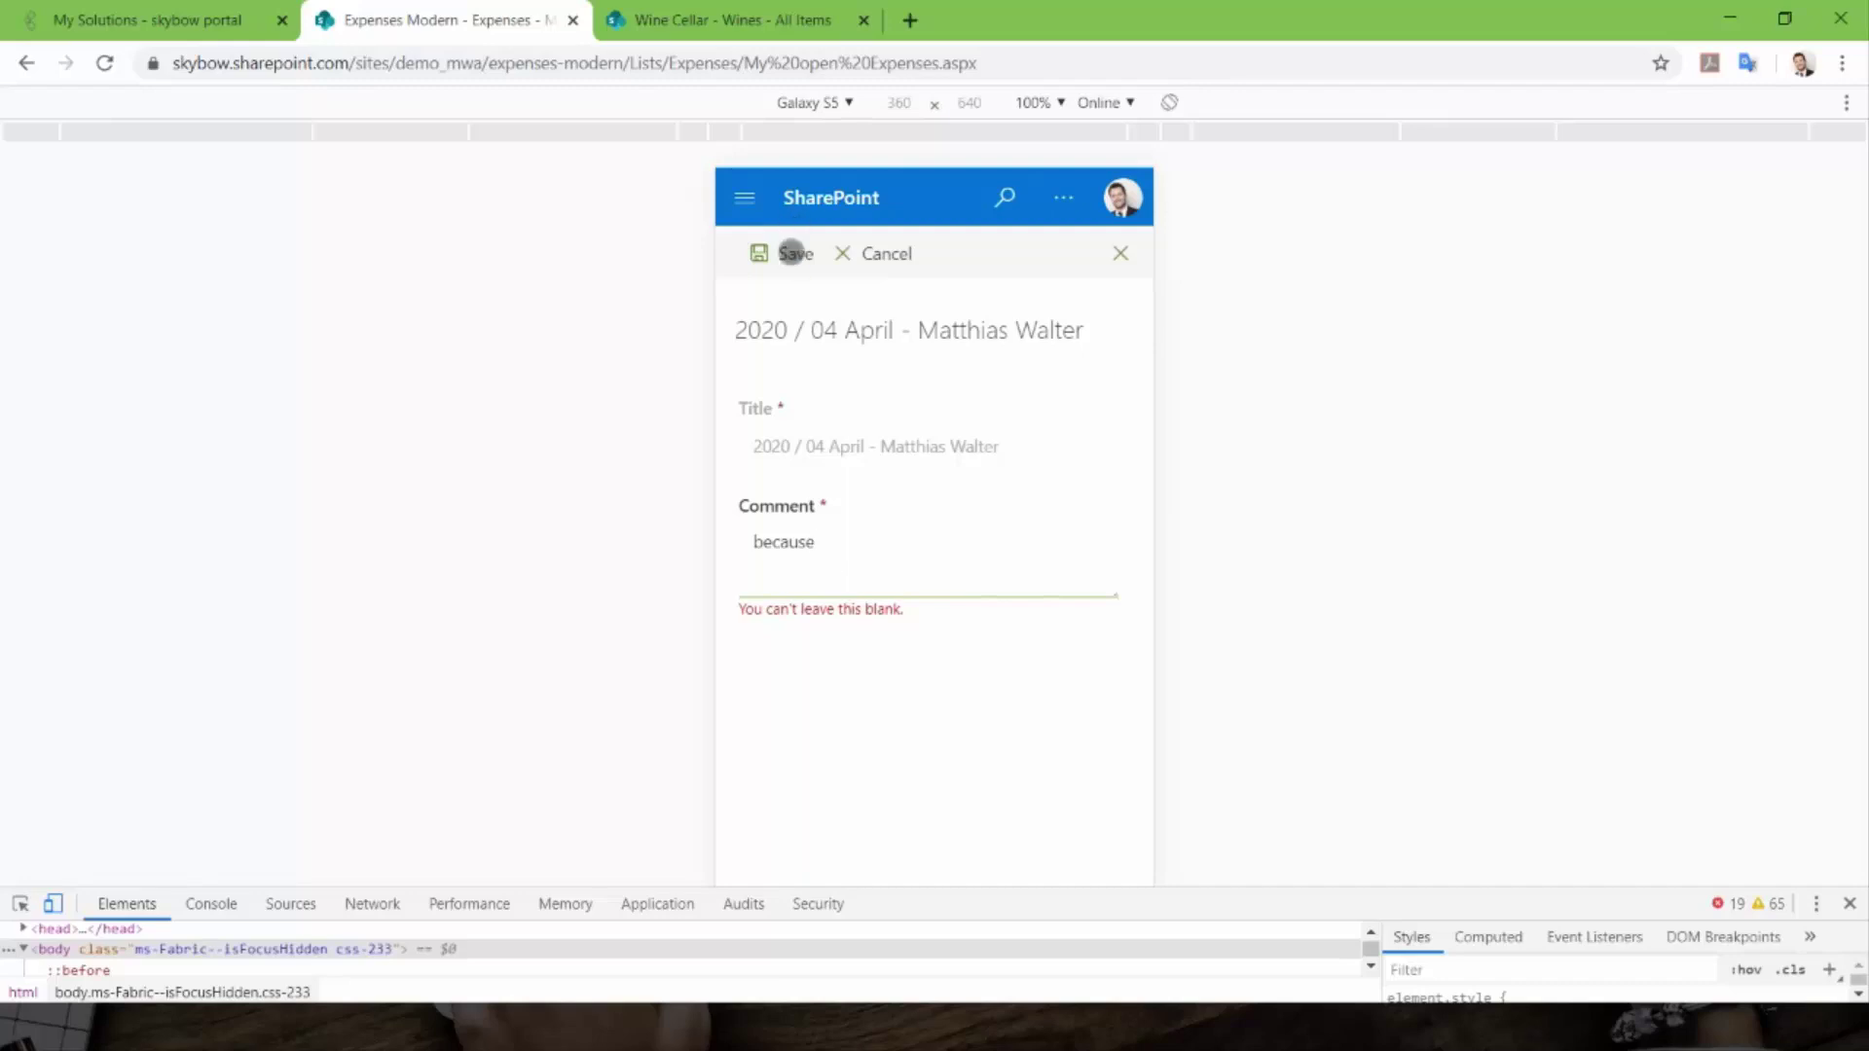
{"action": "left_click", "coordinate": [792, 251]}
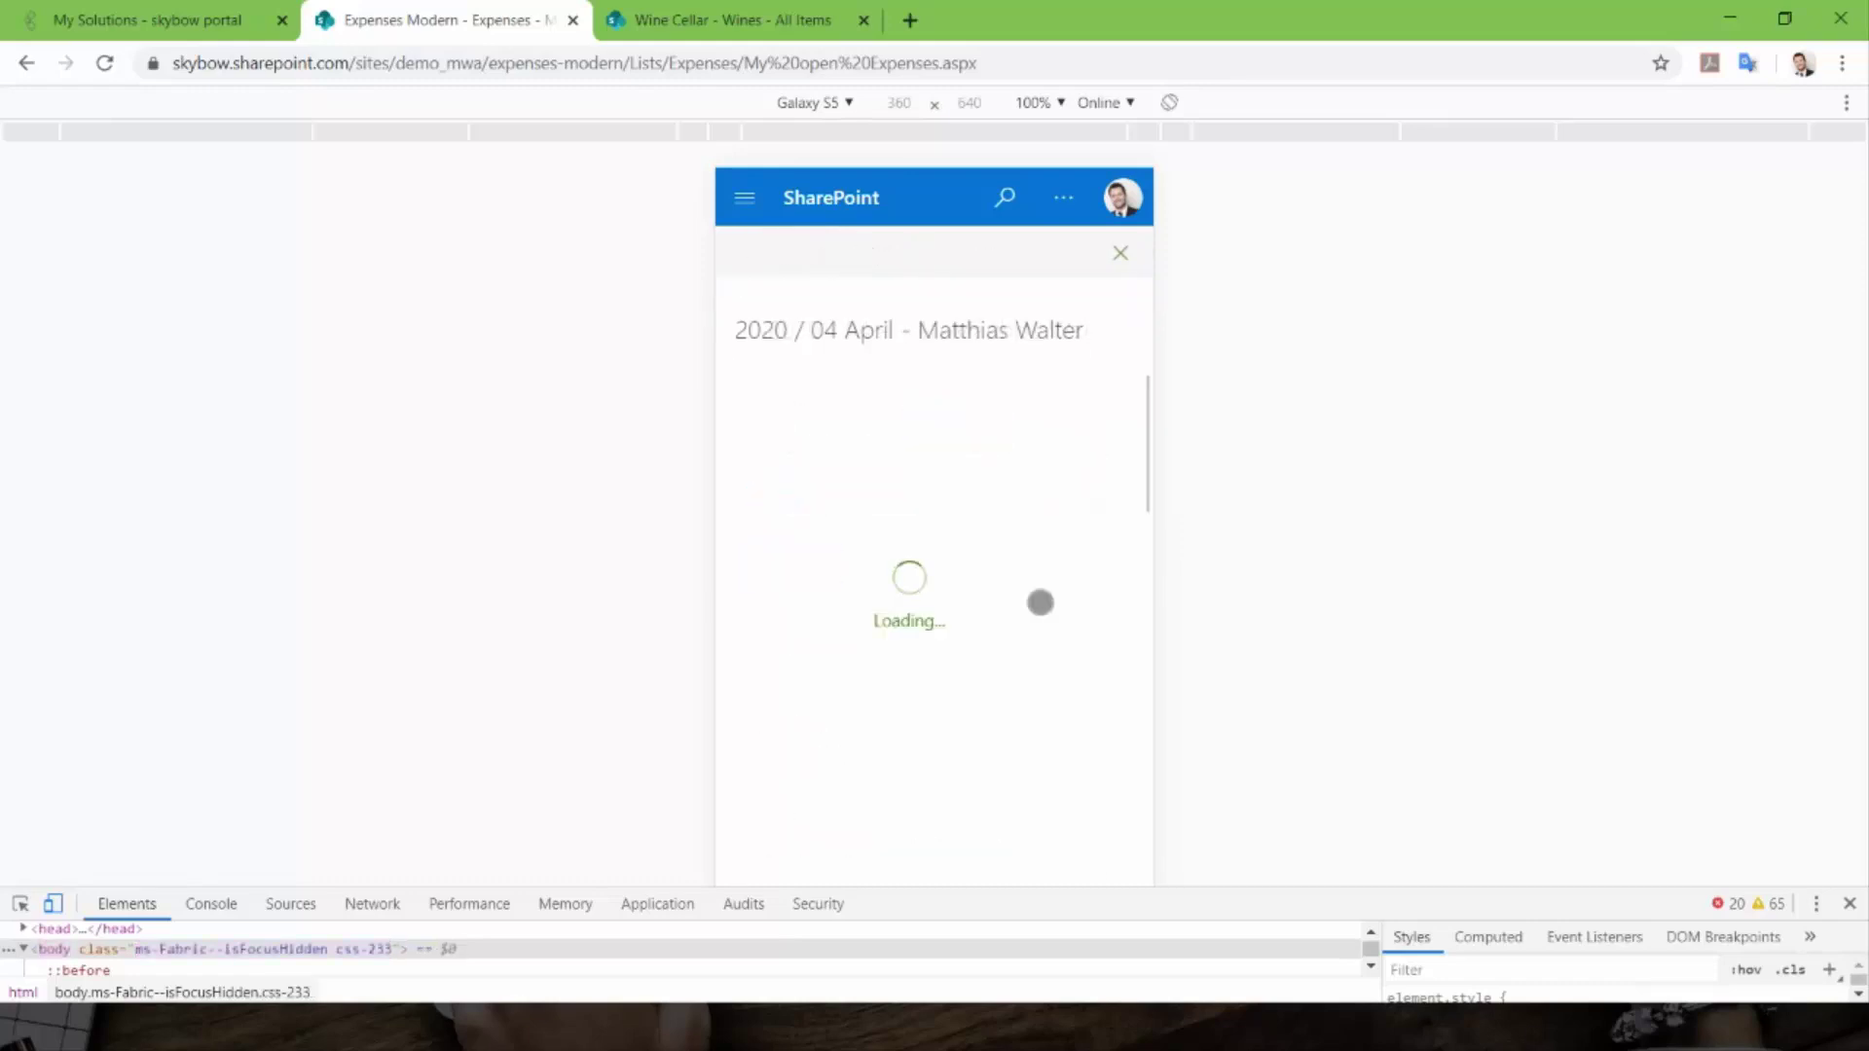
{"action": "left_click_drag", "start_coordinate": [1043, 471], "coordinate": [768, 464]}
{"action": "left_click_drag", "start_coordinate": [993, 492], "coordinate": [879, 479]}
{"action": "left_click_drag", "start_coordinate": [879, 478], "coordinate": [1147, 483]}
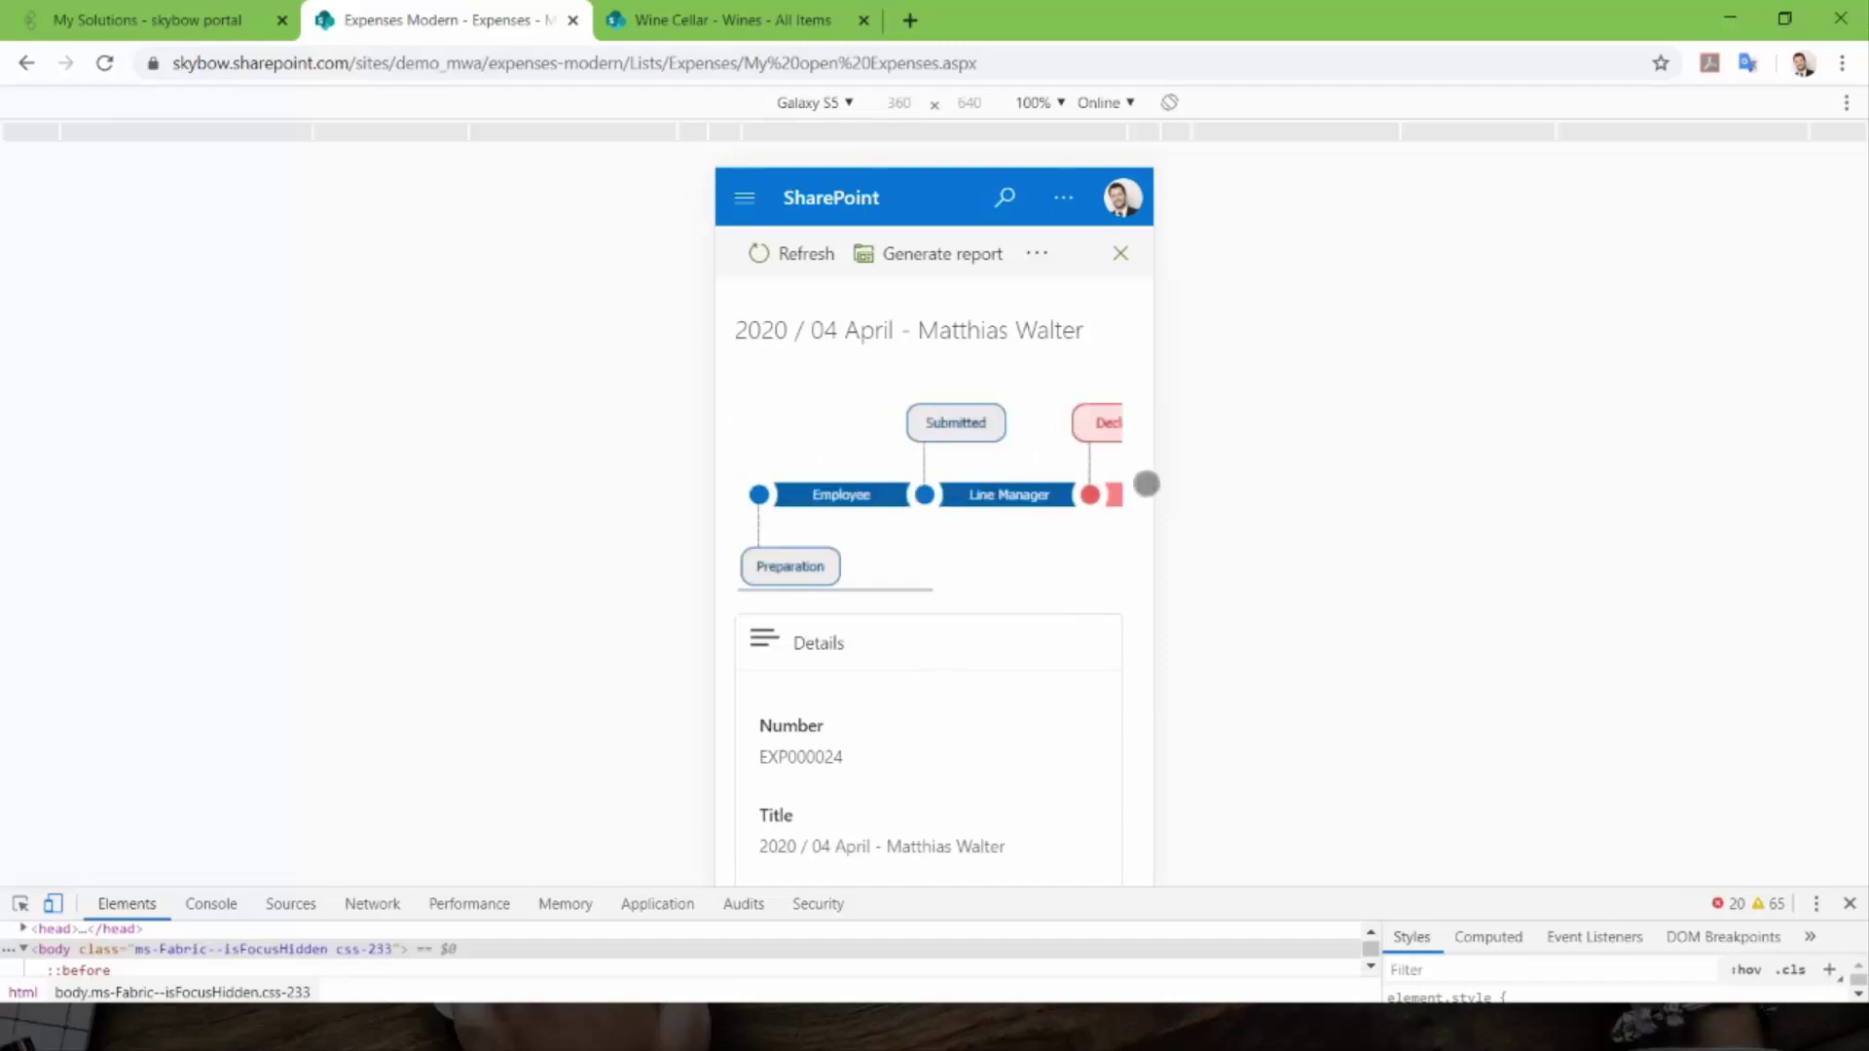
{"action": "left_click", "coordinate": [55, 905]}
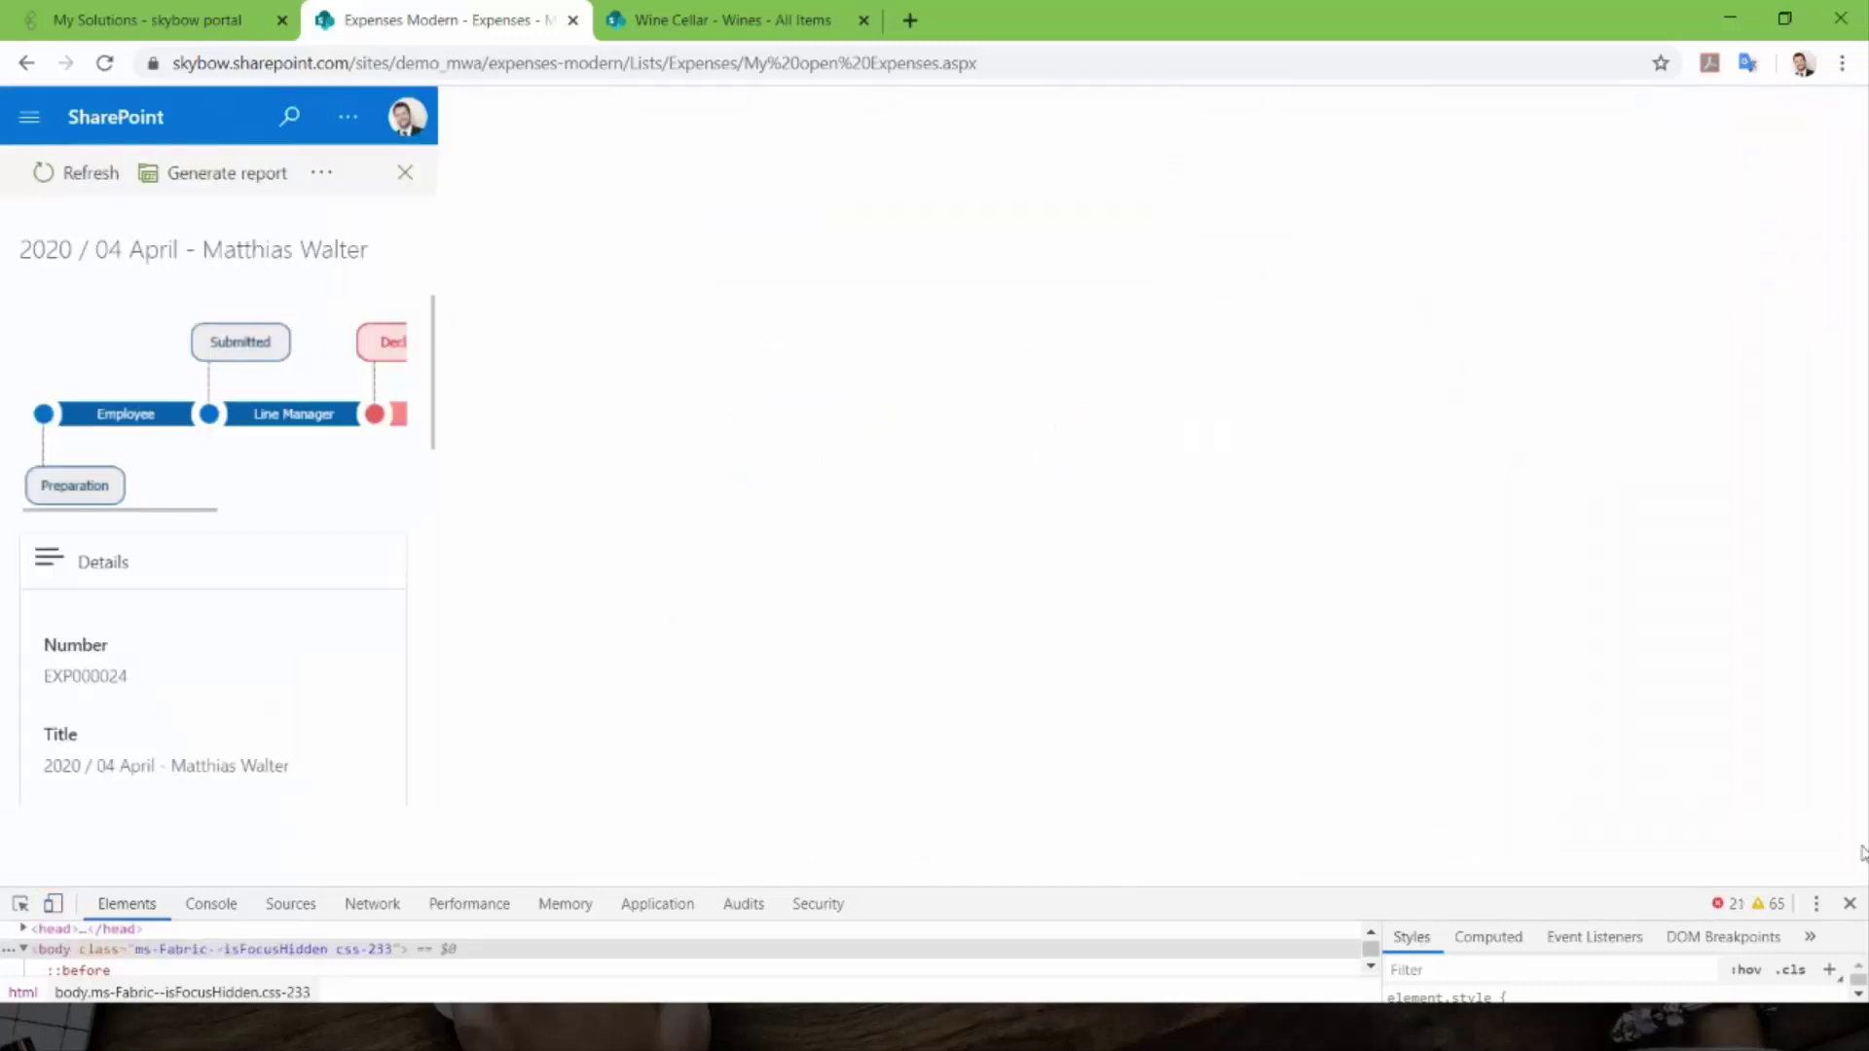
- Close DevTools and the item panel to view My open Expenses without the declined April expense
{"action": "left_click", "coordinate": [1850, 905]}
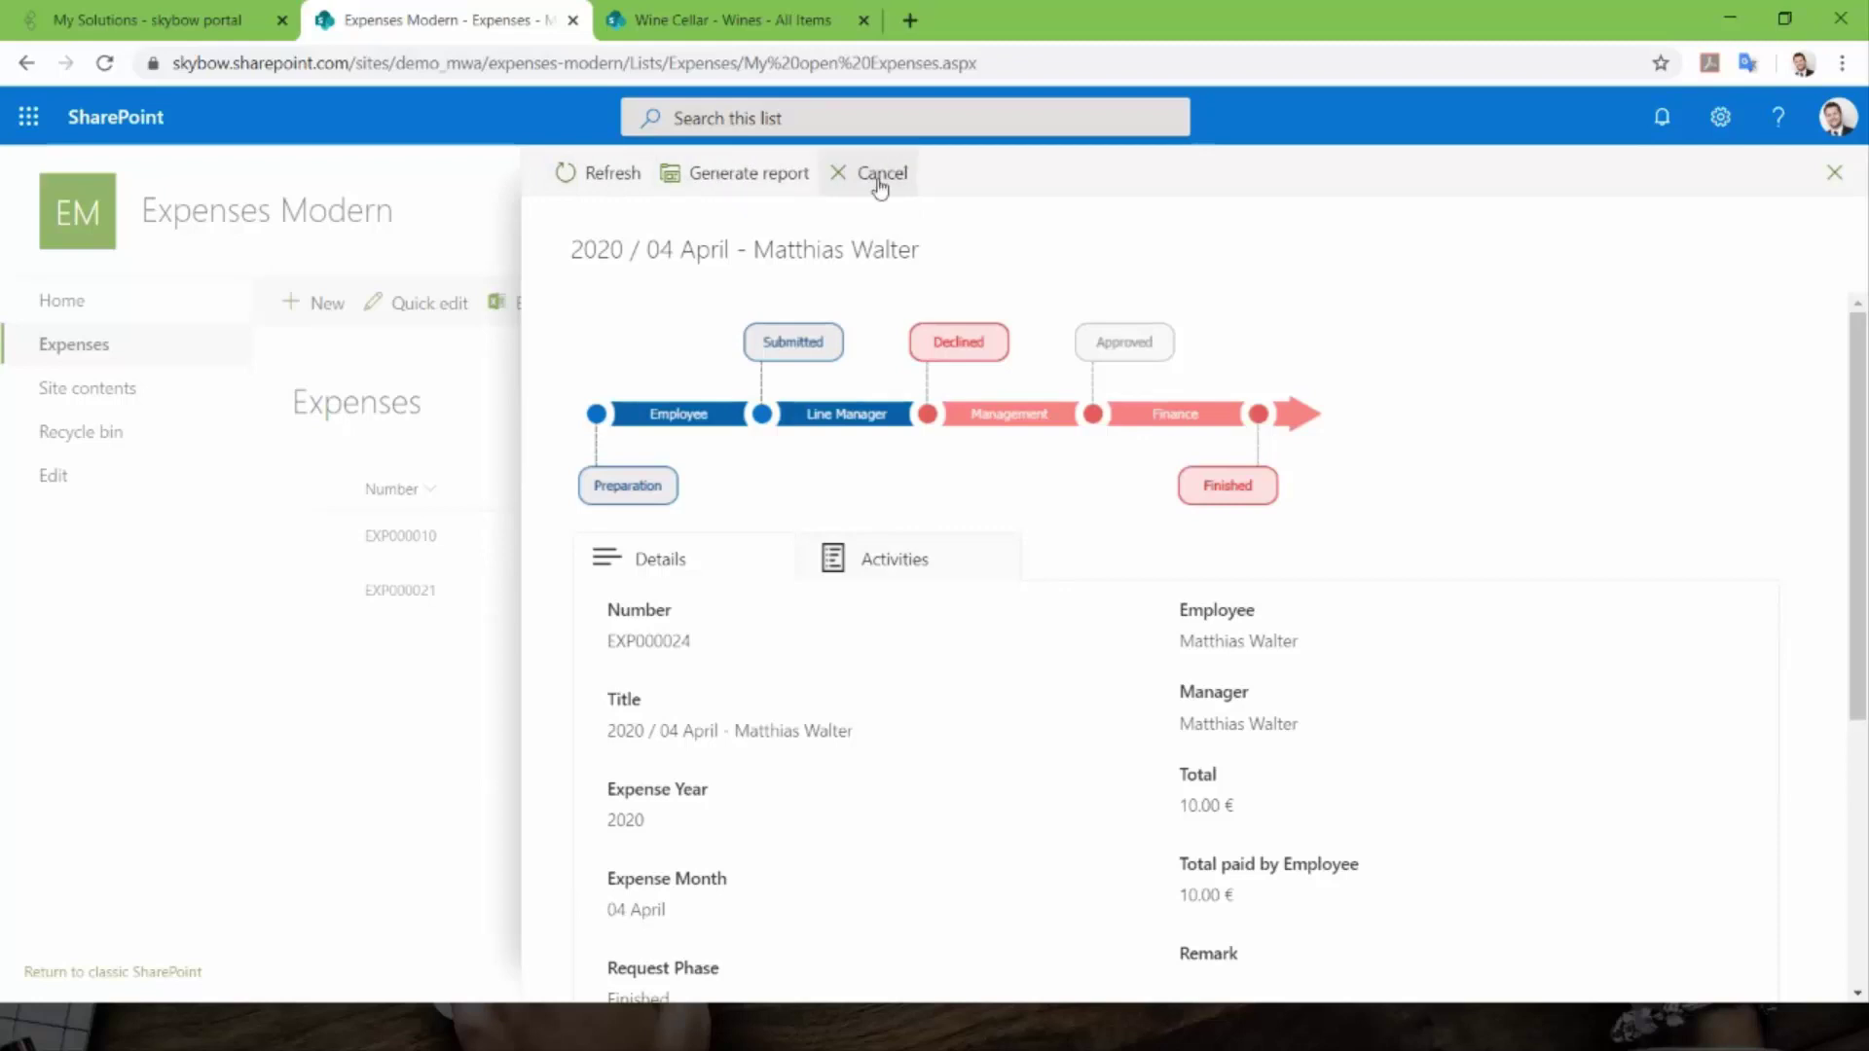
{"action": "left_click", "coordinate": [248, 662]}
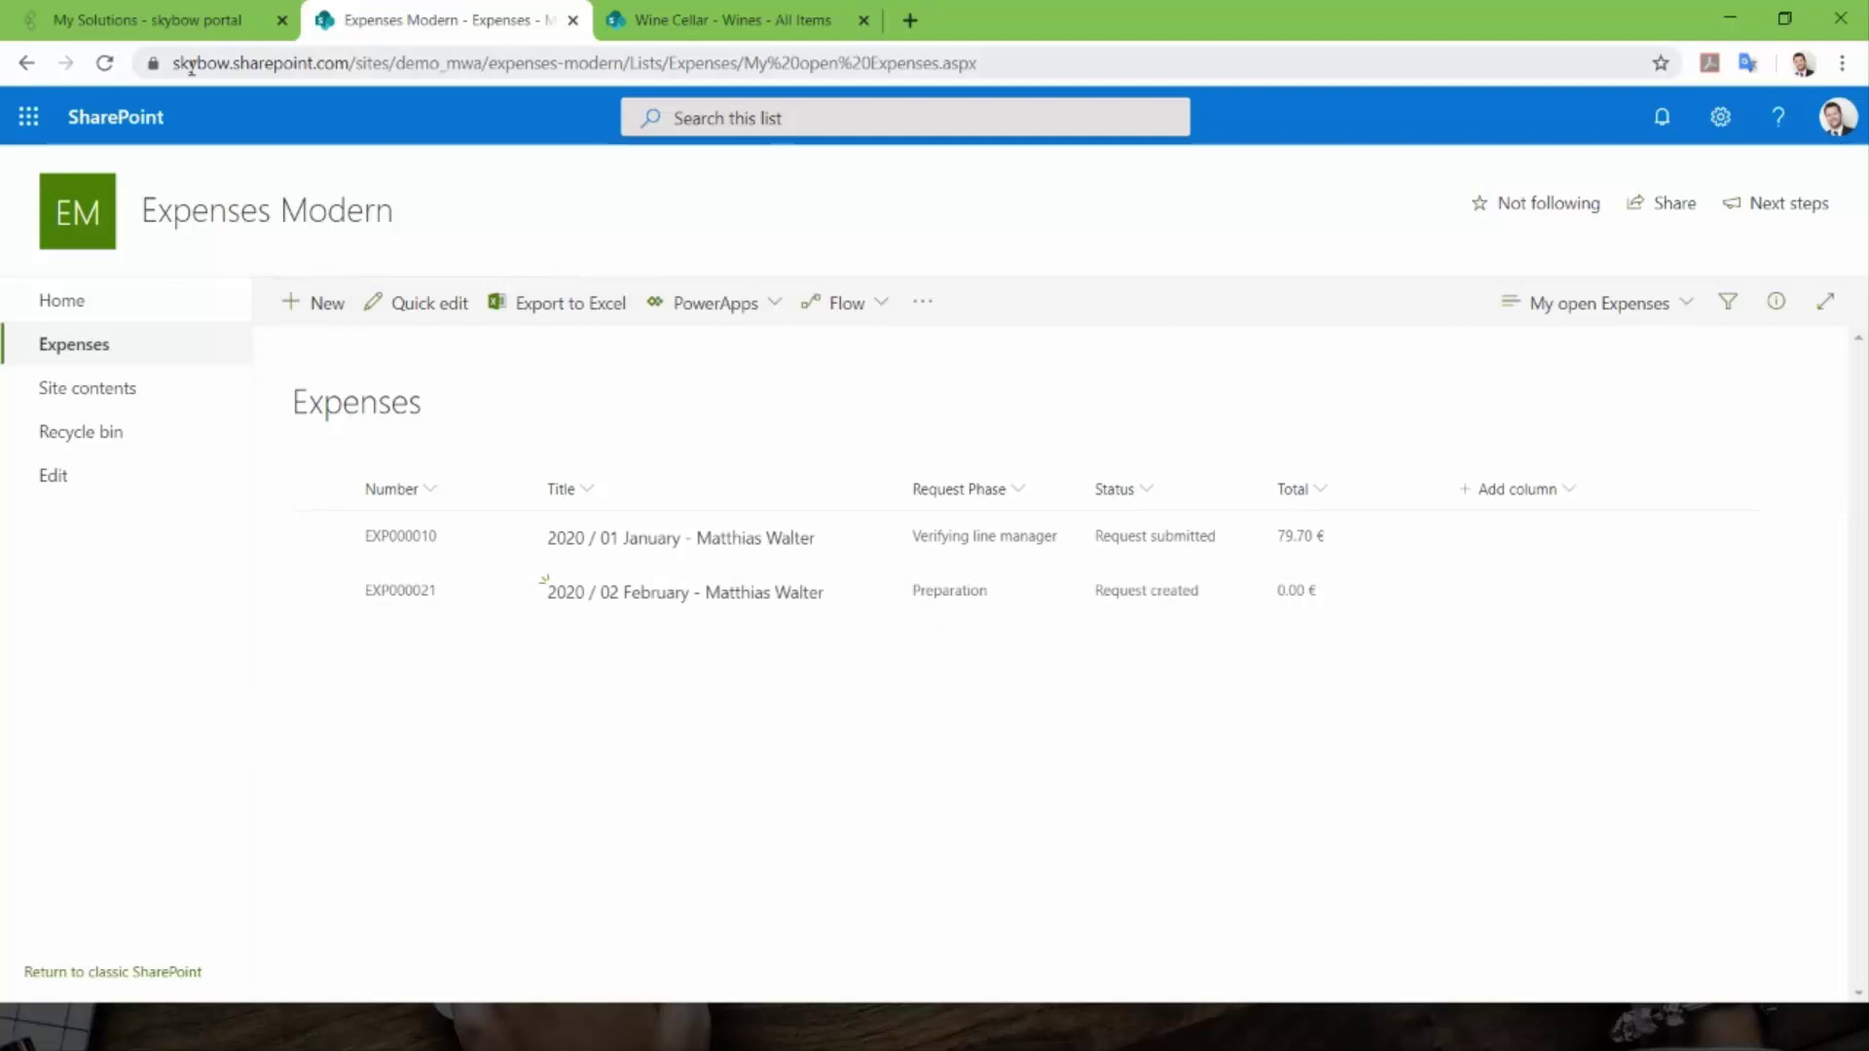
{"action": "left_click", "coordinate": [166, 25]}
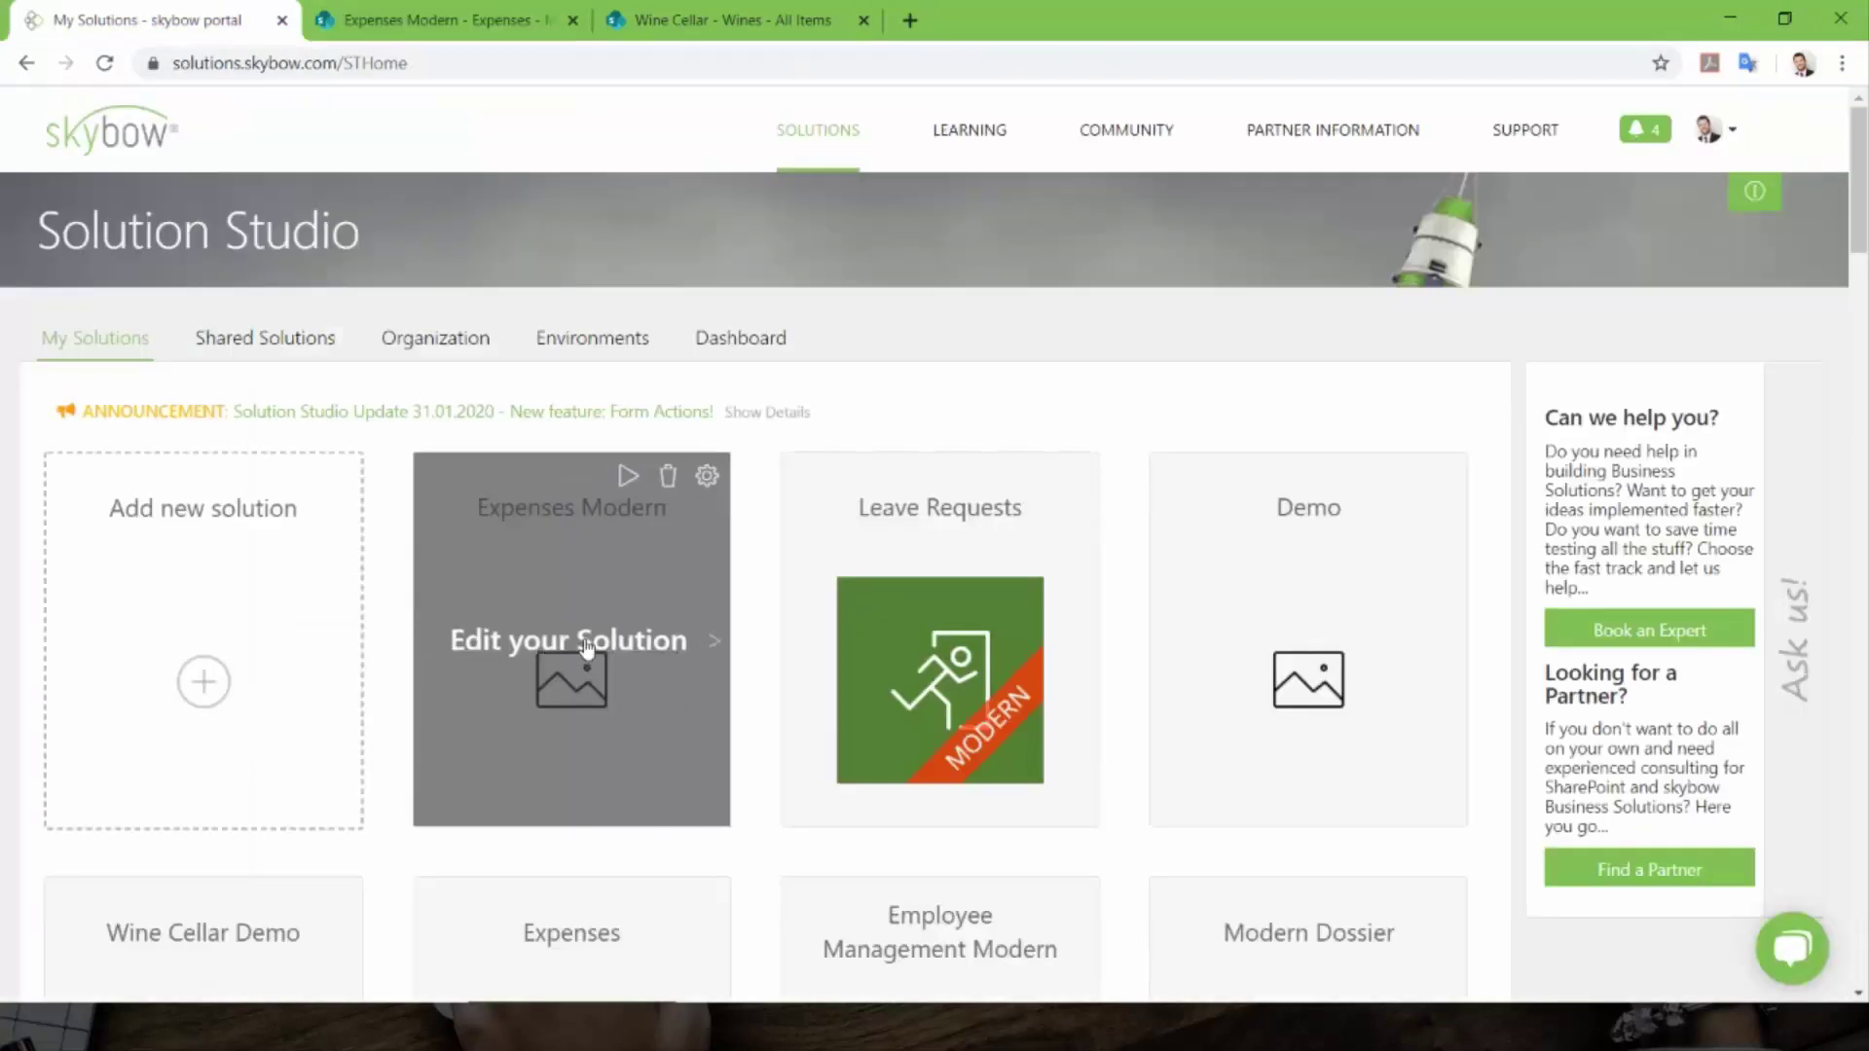
- Choose Edit your Solution on the Expenses Modern tile in the skybow portal
{"action": "left_click", "coordinate": [586, 645]}
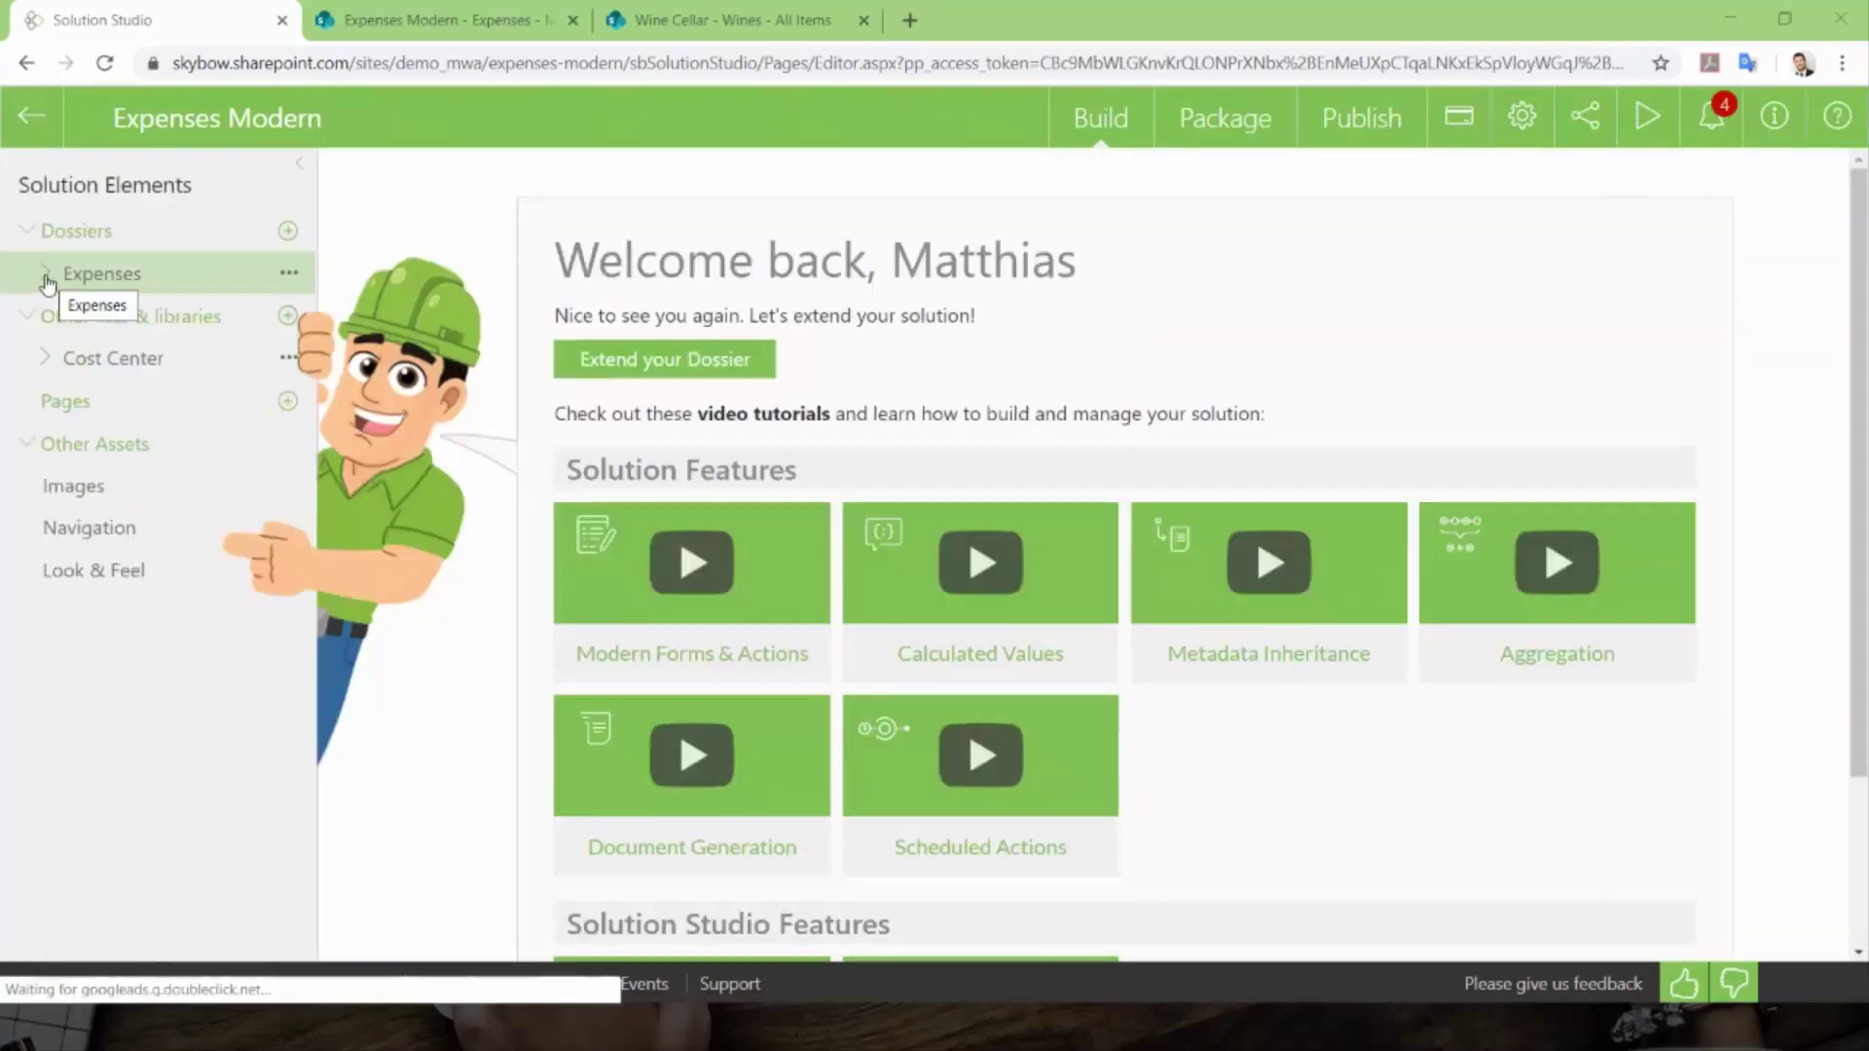
- Expand the Expenses dossier and its sub items, then open the Expenses Display Form
{"action": "left_click", "coordinate": [46, 277]}
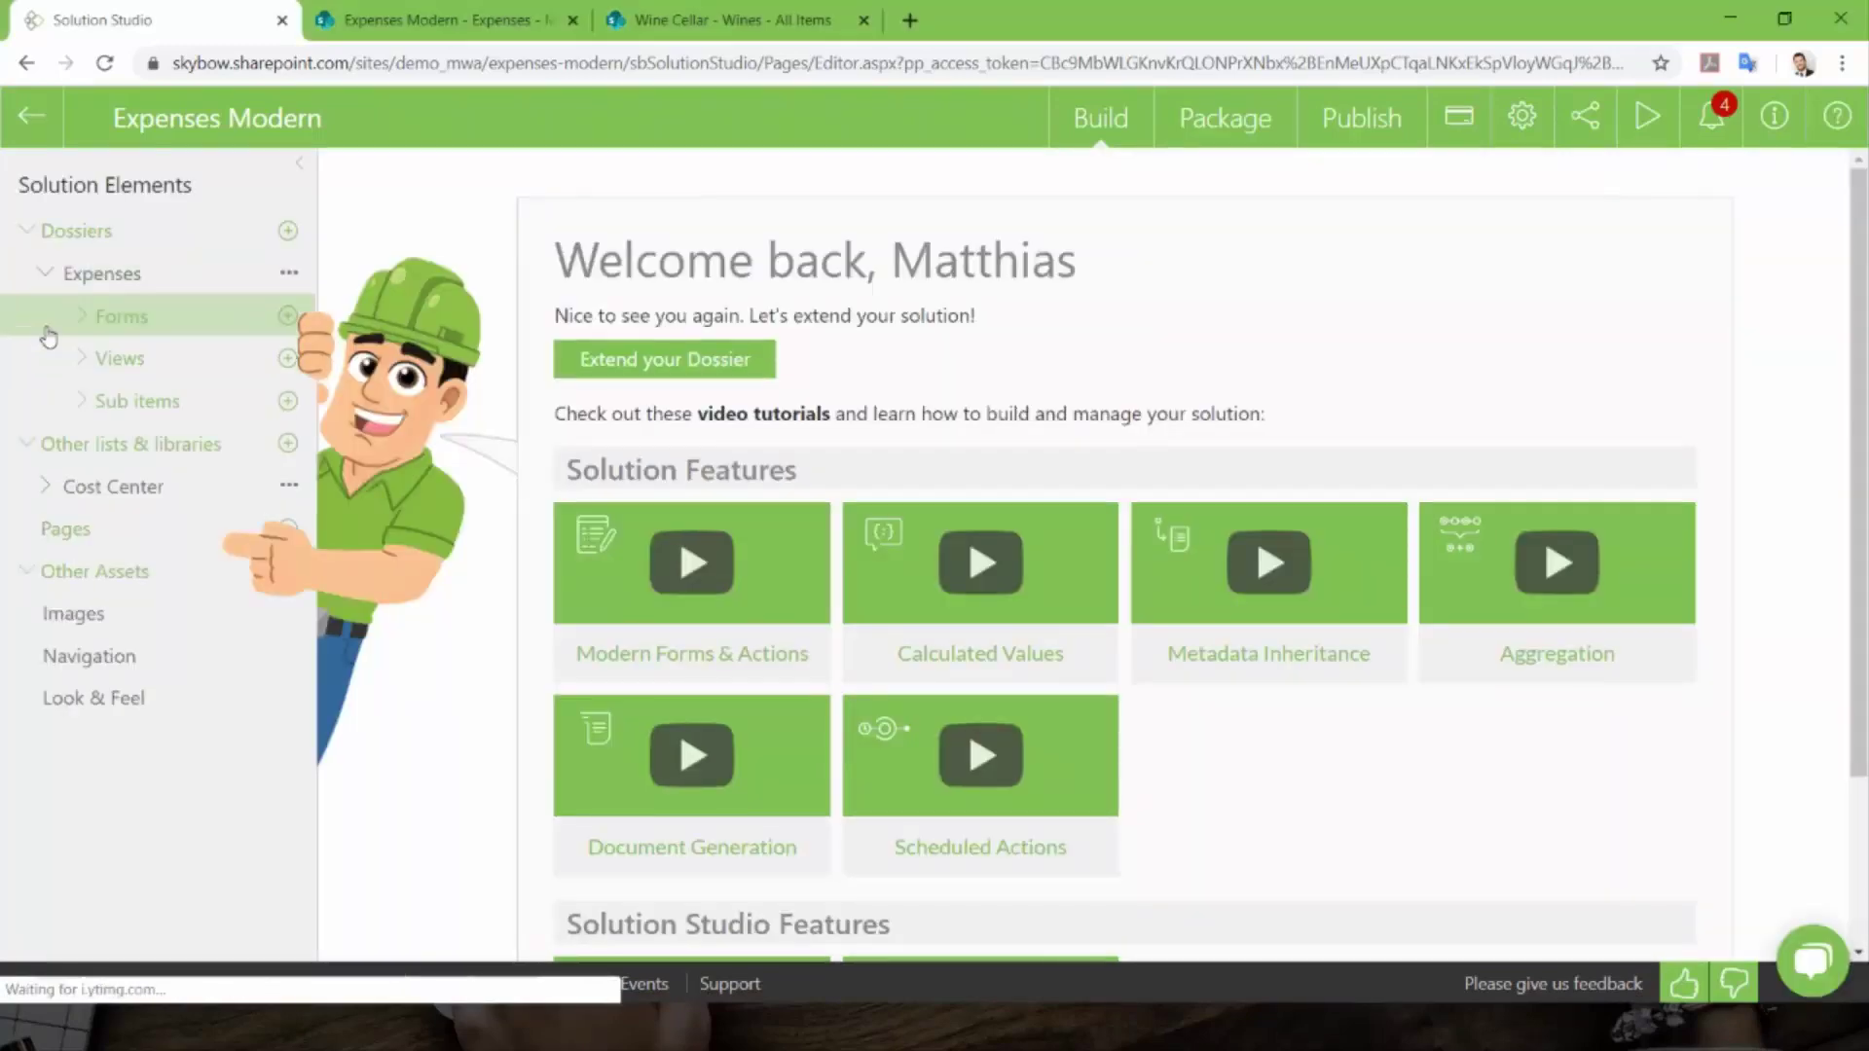
{"action": "left_click", "coordinate": [85, 415]}
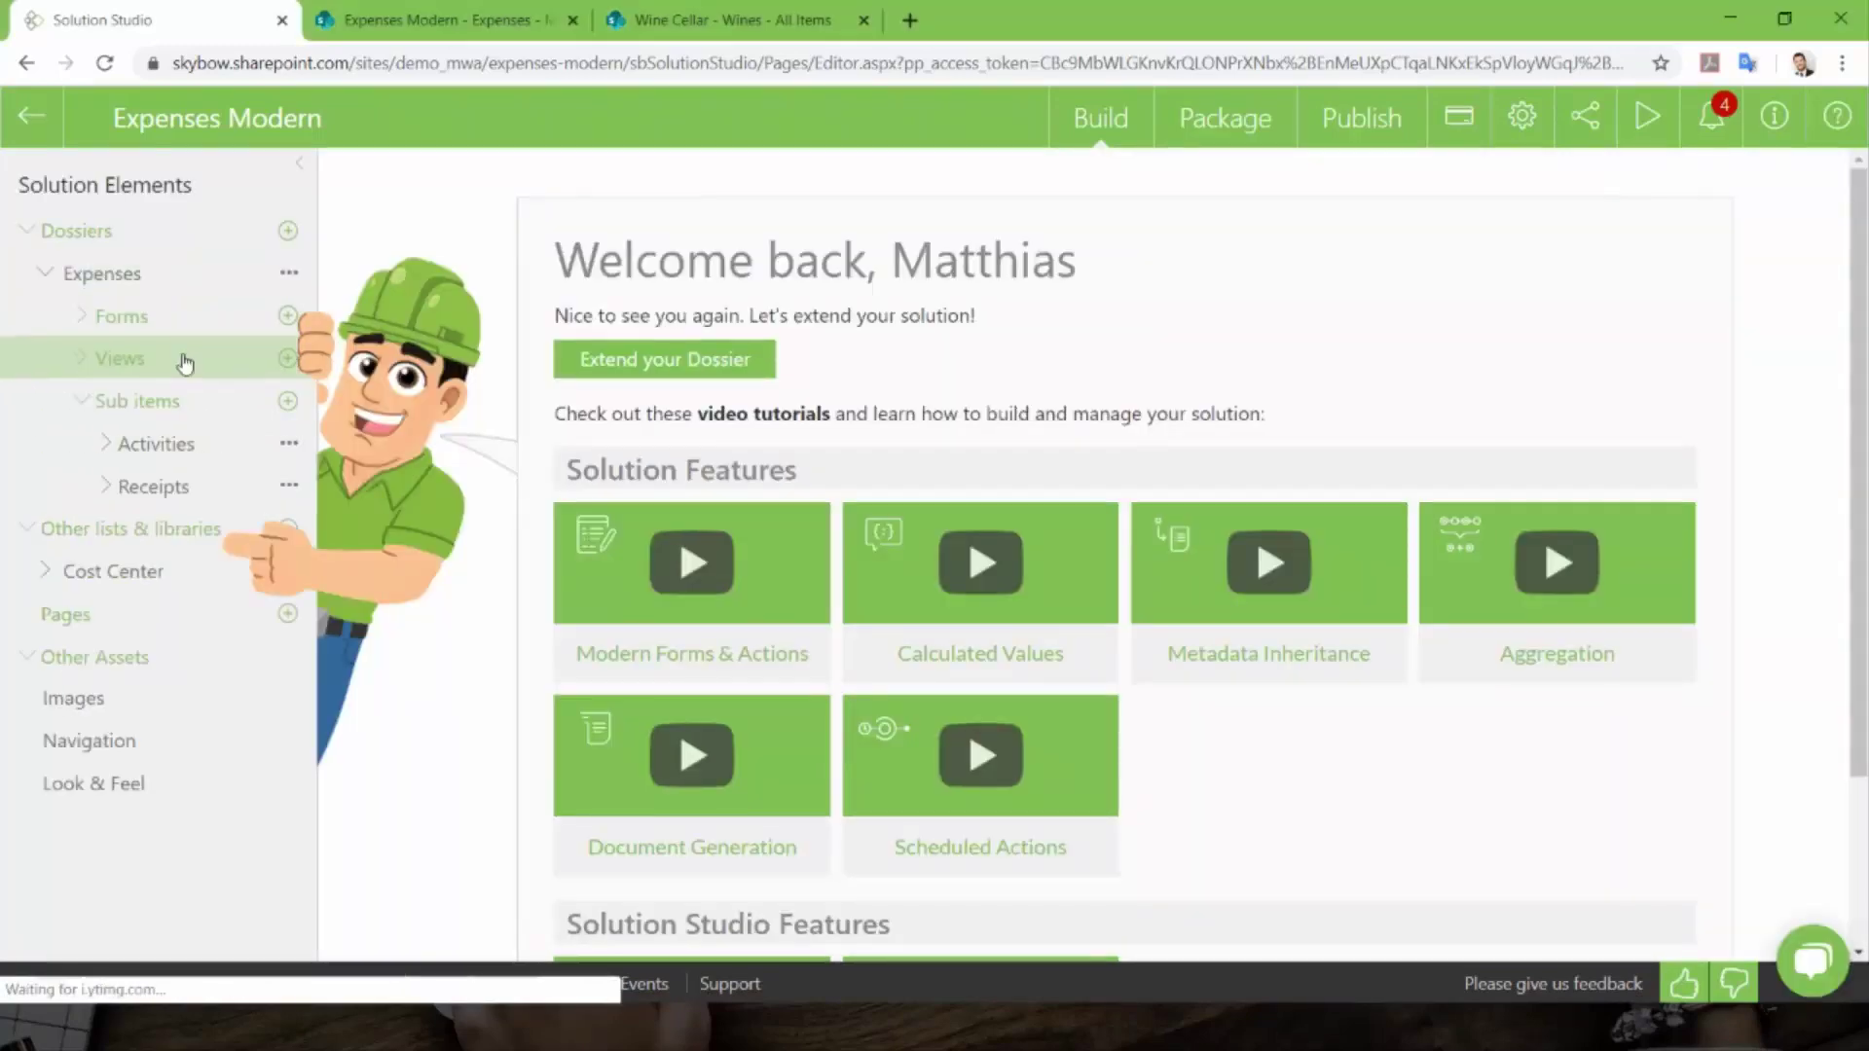
{"action": "left_click", "coordinate": [127, 276]}
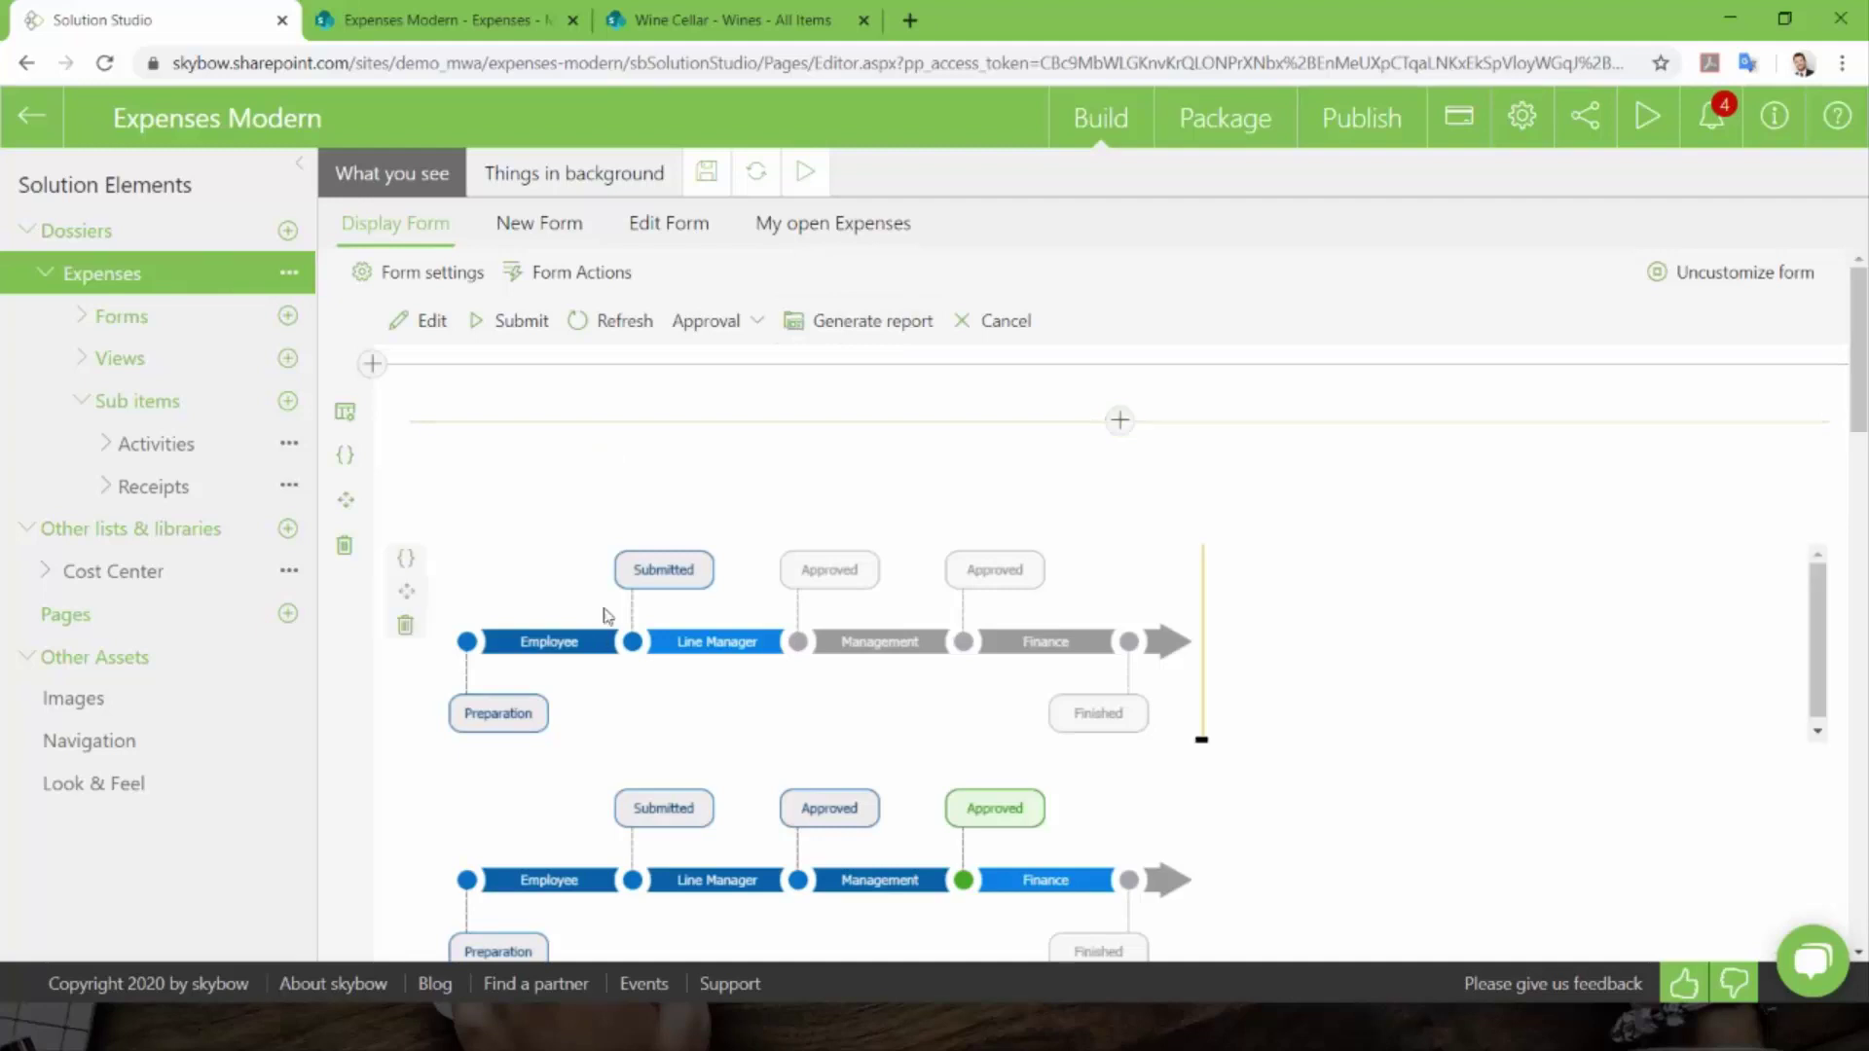
- Insert a Tabs control into a new form row, then delete it again
{"action": "left_click", "coordinate": [372, 364]}
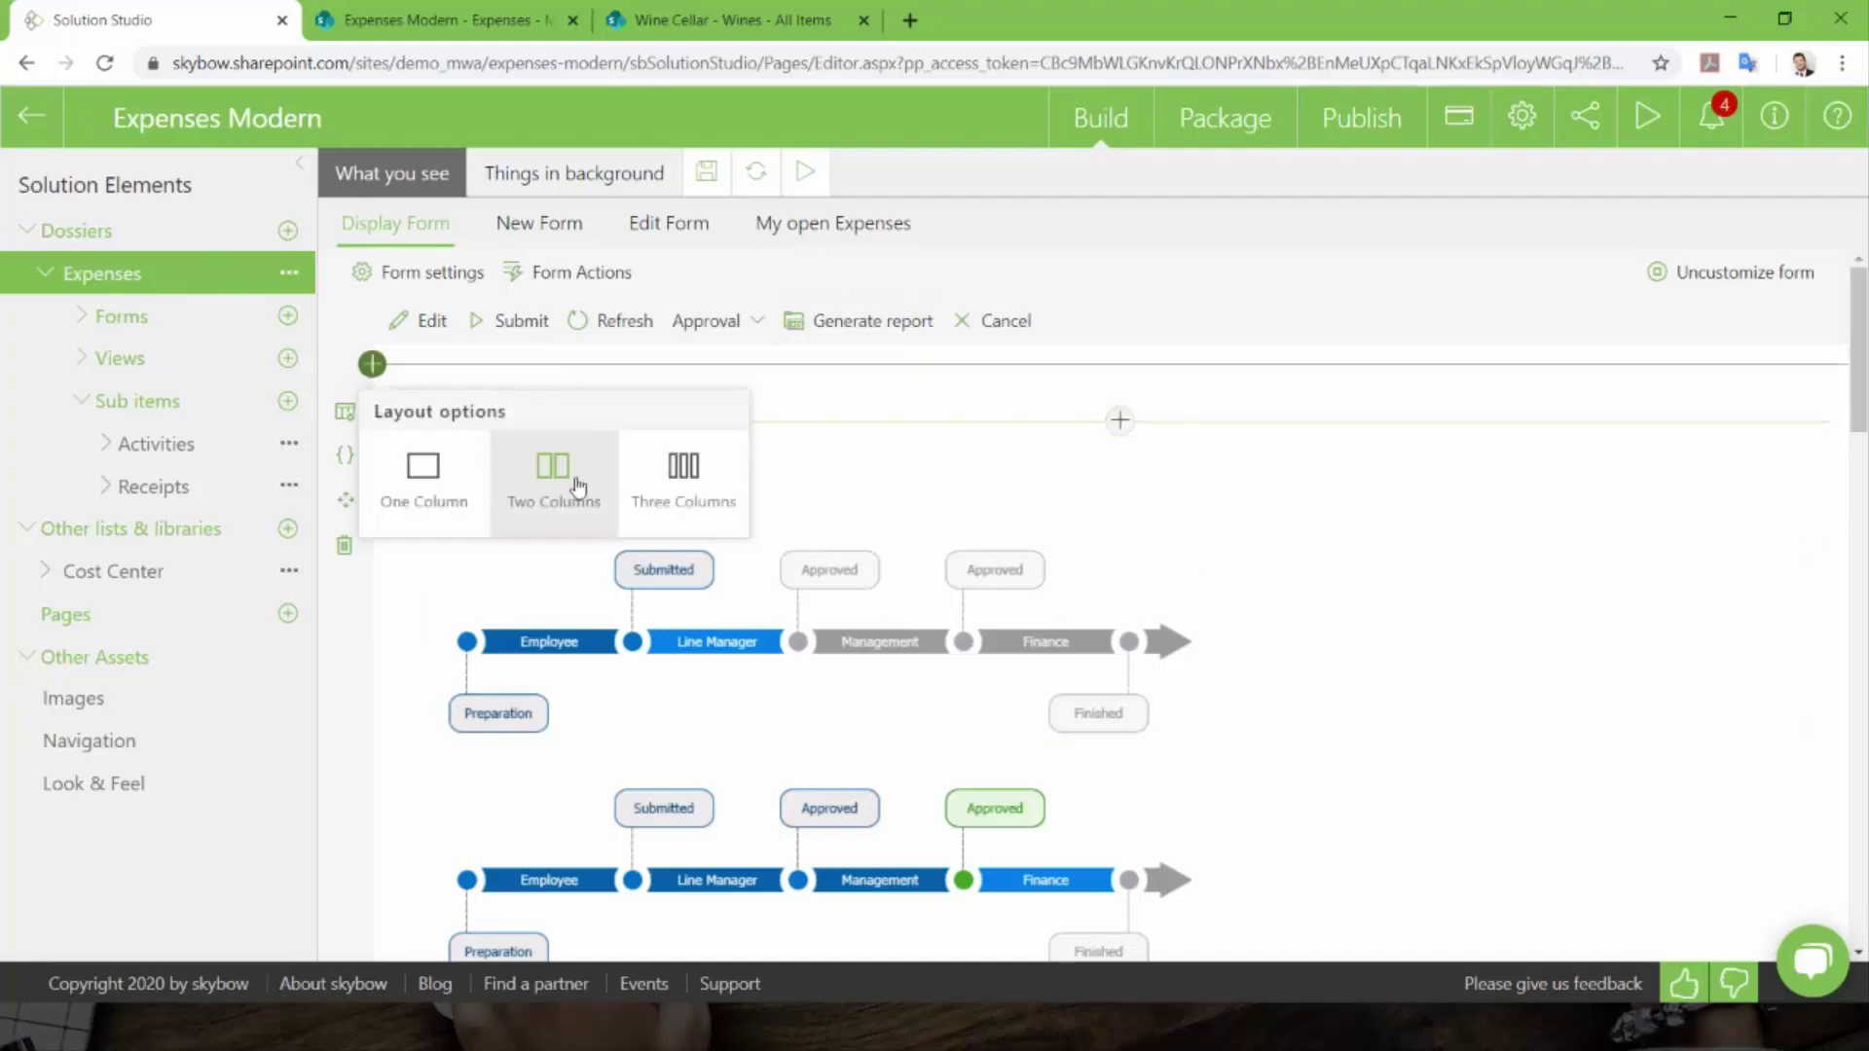
{"action": "left_click", "coordinate": [1119, 433]}
{"action": "scroll", "coordinate": [1022, 584], "scroll_direction": "down", "scroll_amount": 2}
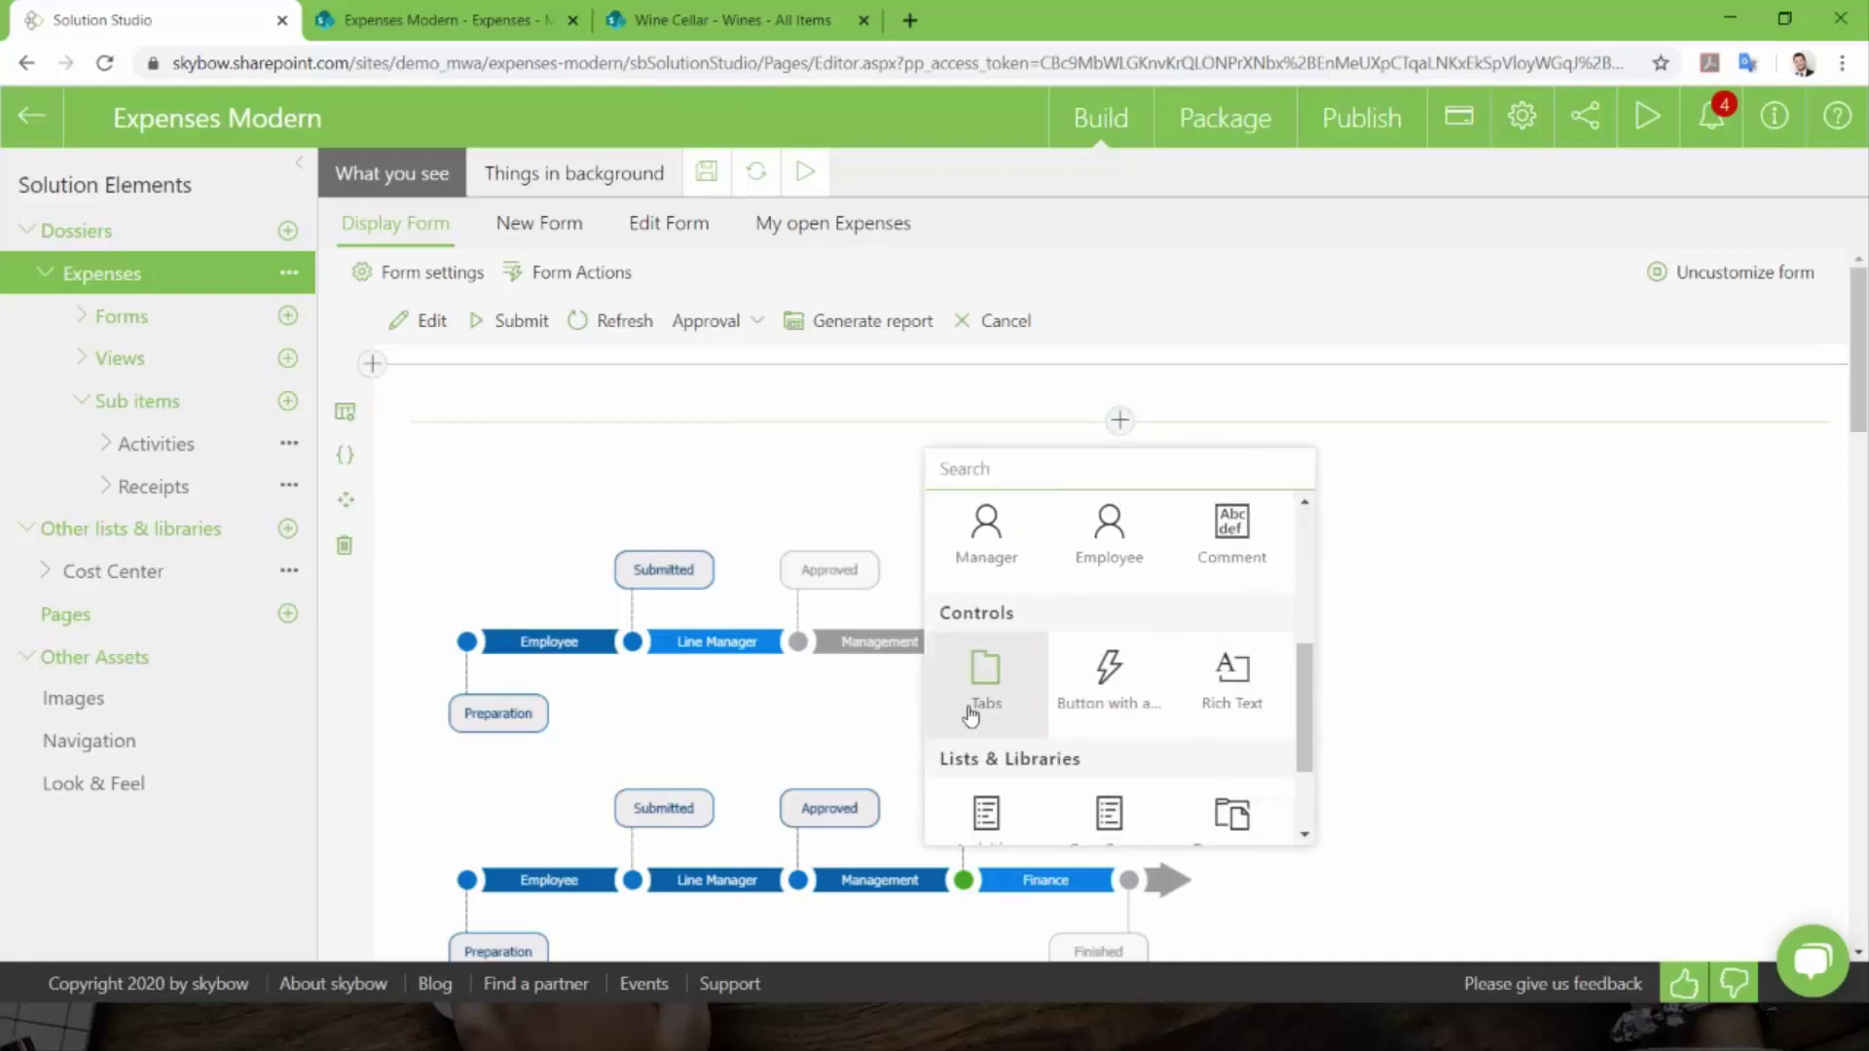
{"action": "left_click", "coordinate": [1010, 671]}
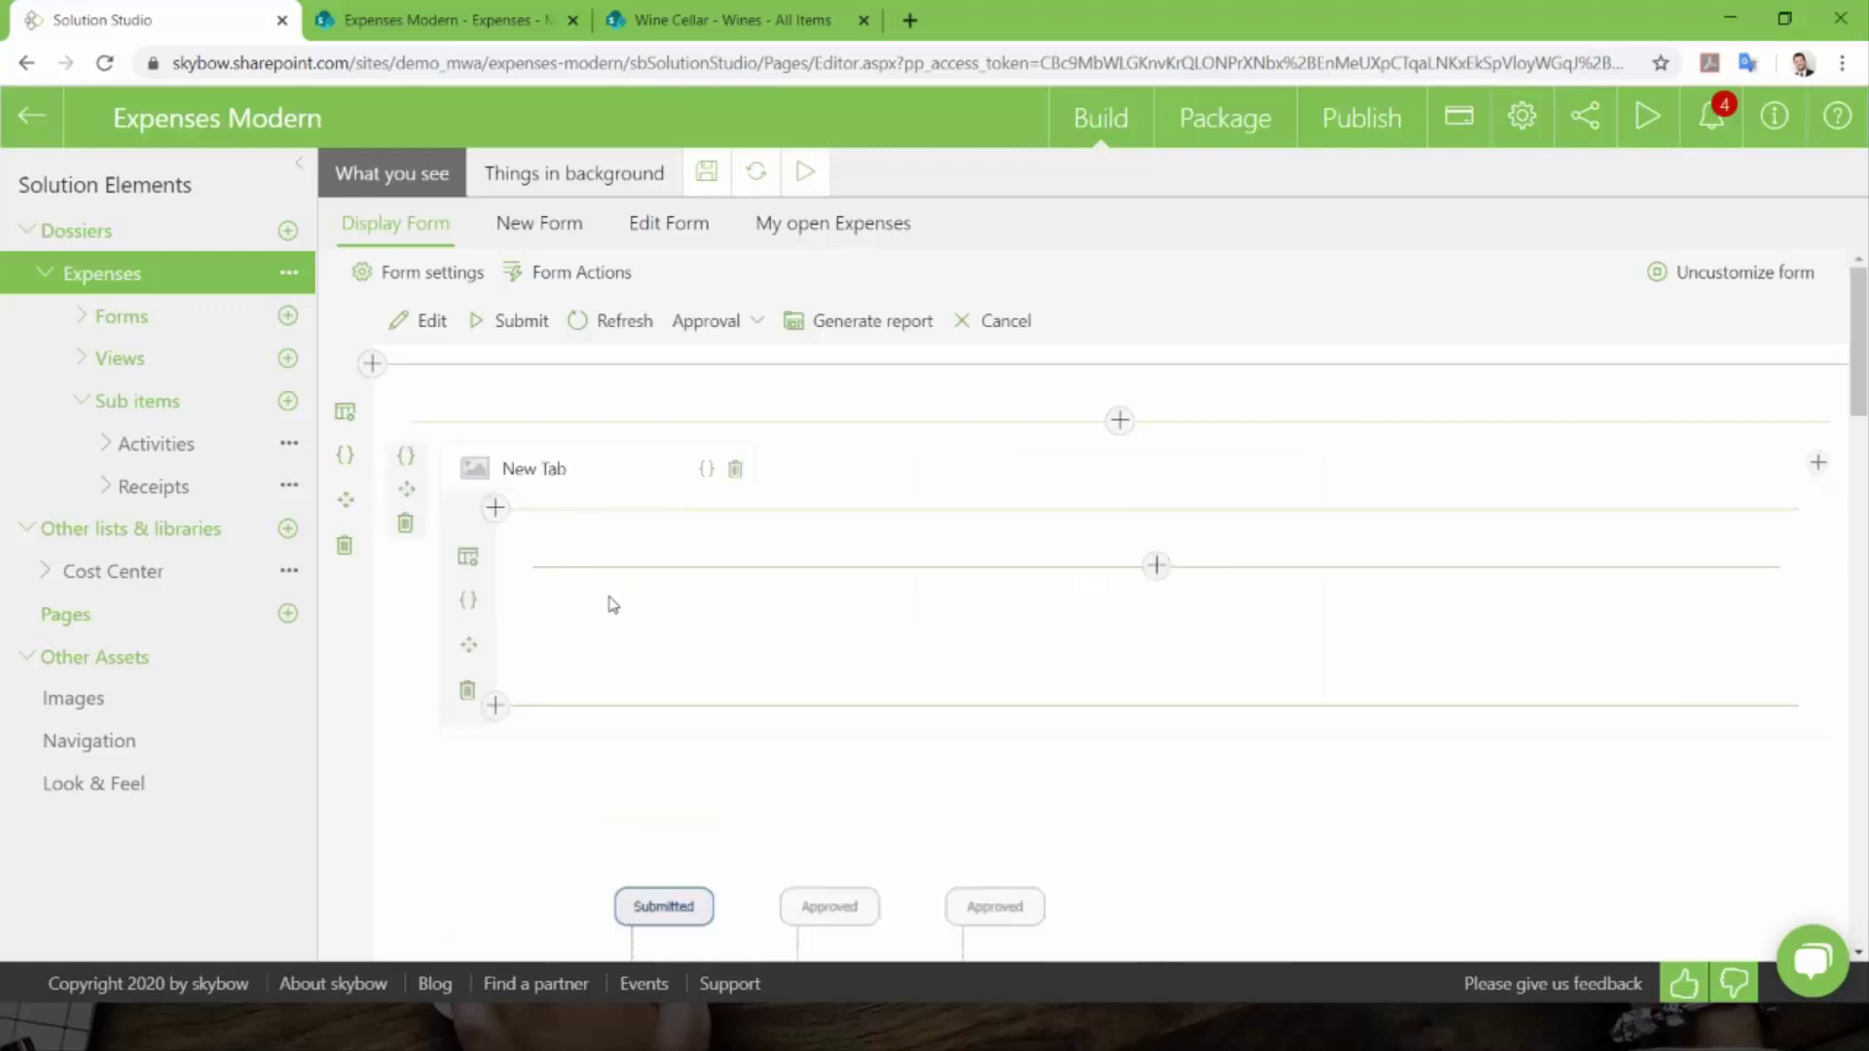
{"action": "left_click", "coordinate": [407, 524]}
{"action": "left_click", "coordinate": [1071, 665]}
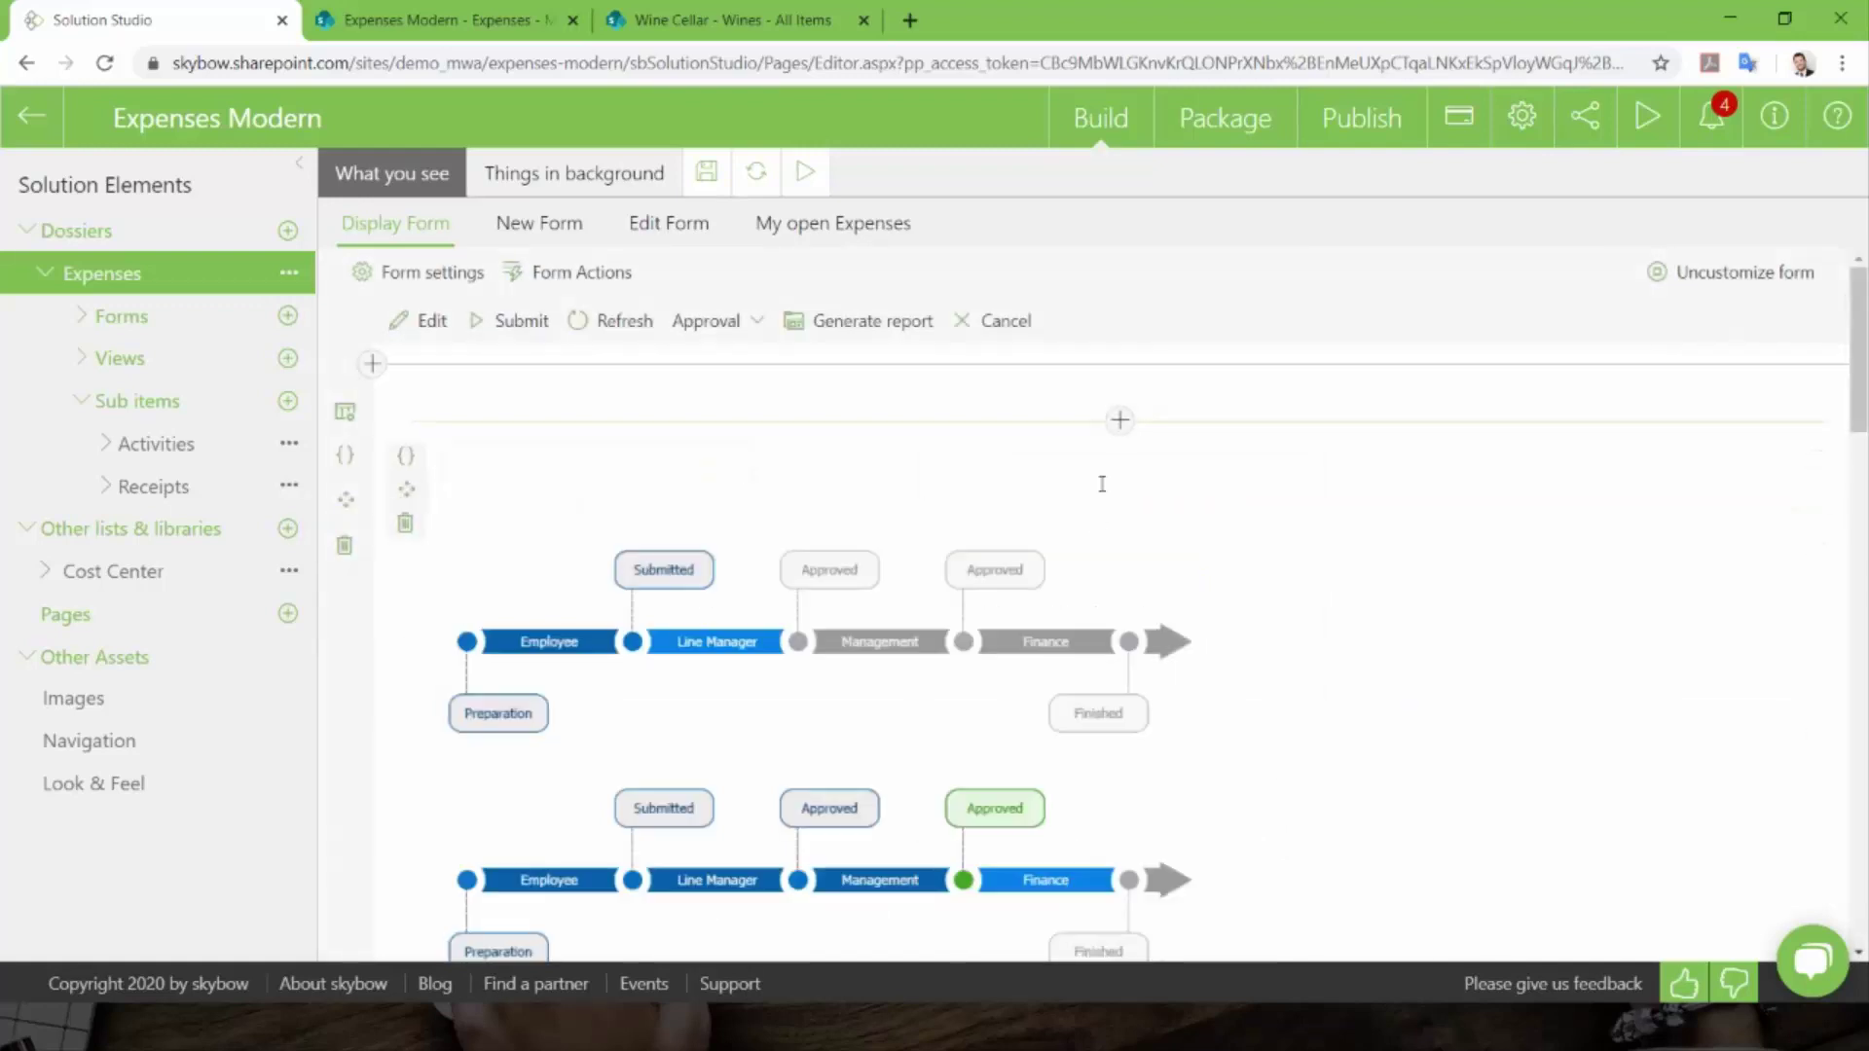
- Reopen the form's element picker and scroll down to its Controls section
{"action": "left_click", "coordinate": [1119, 419]}
{"action": "scroll", "coordinate": [1117, 701], "scroll_direction": "down", "scroll_amount": 5}
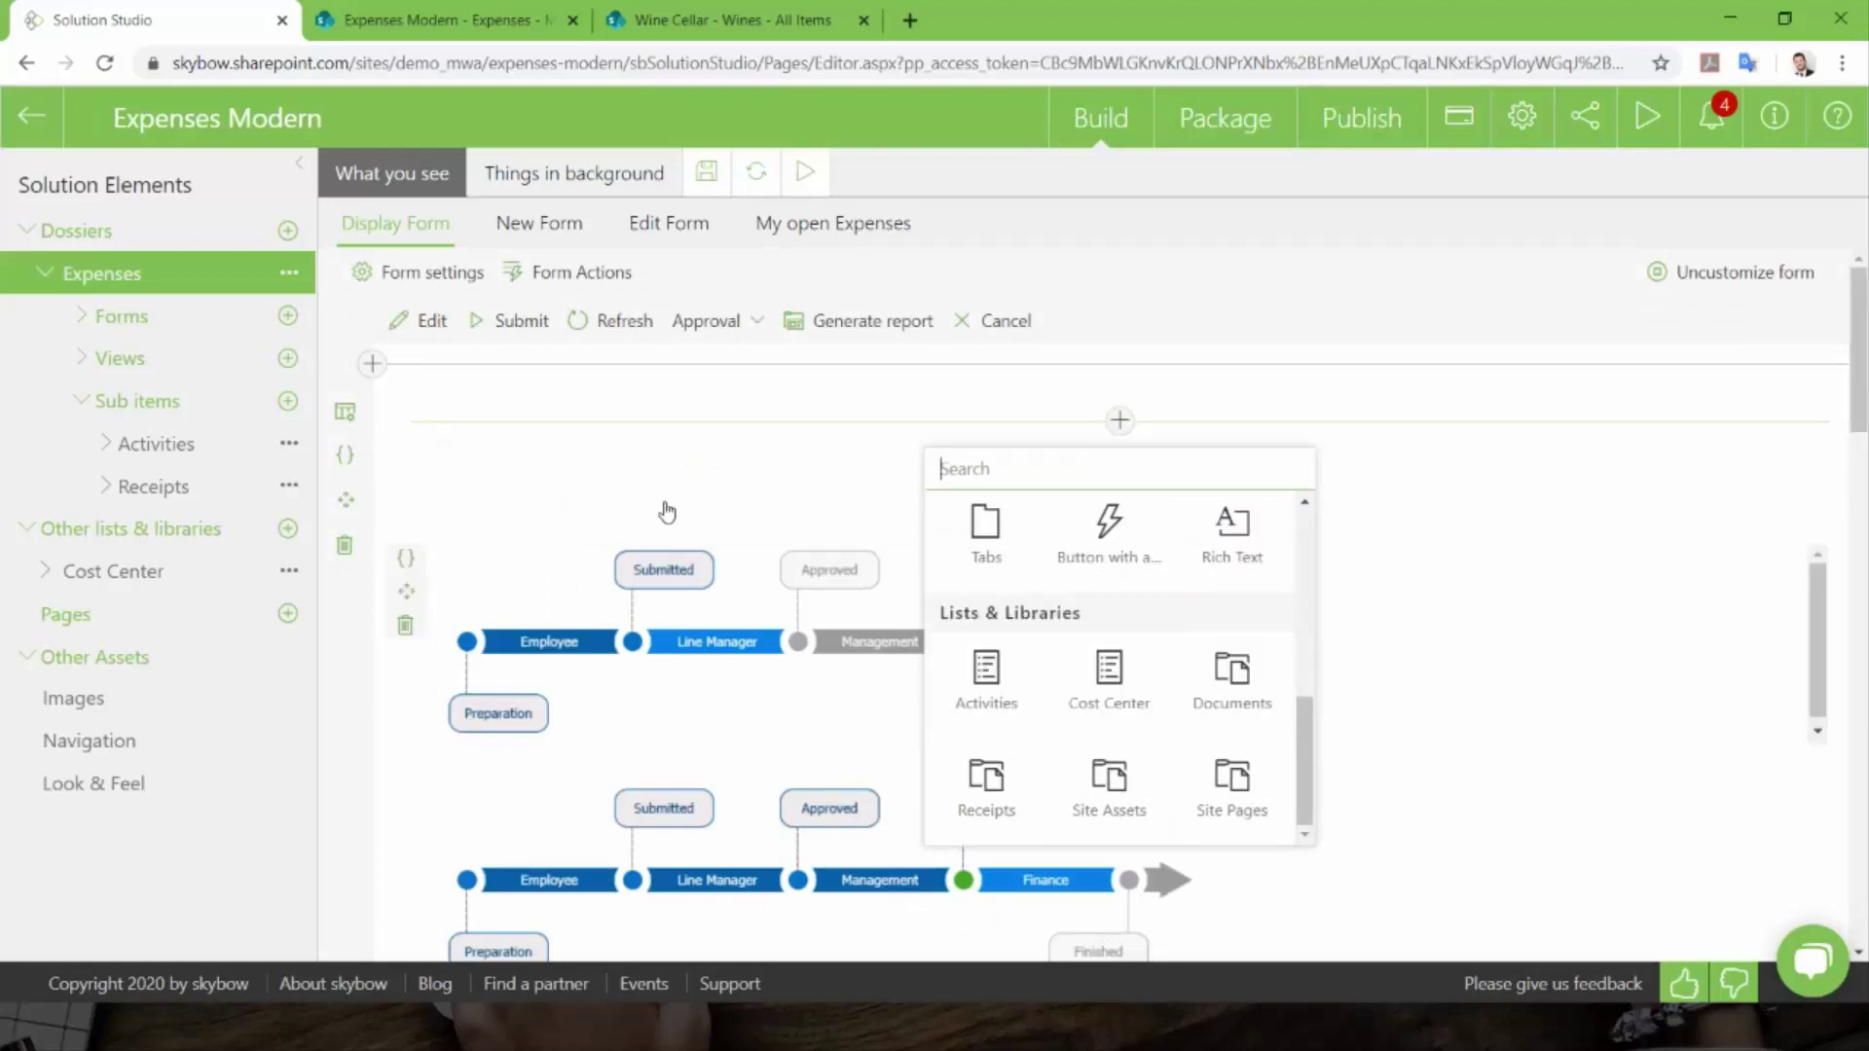
{"action": "left_click", "coordinate": [1351, 239]}
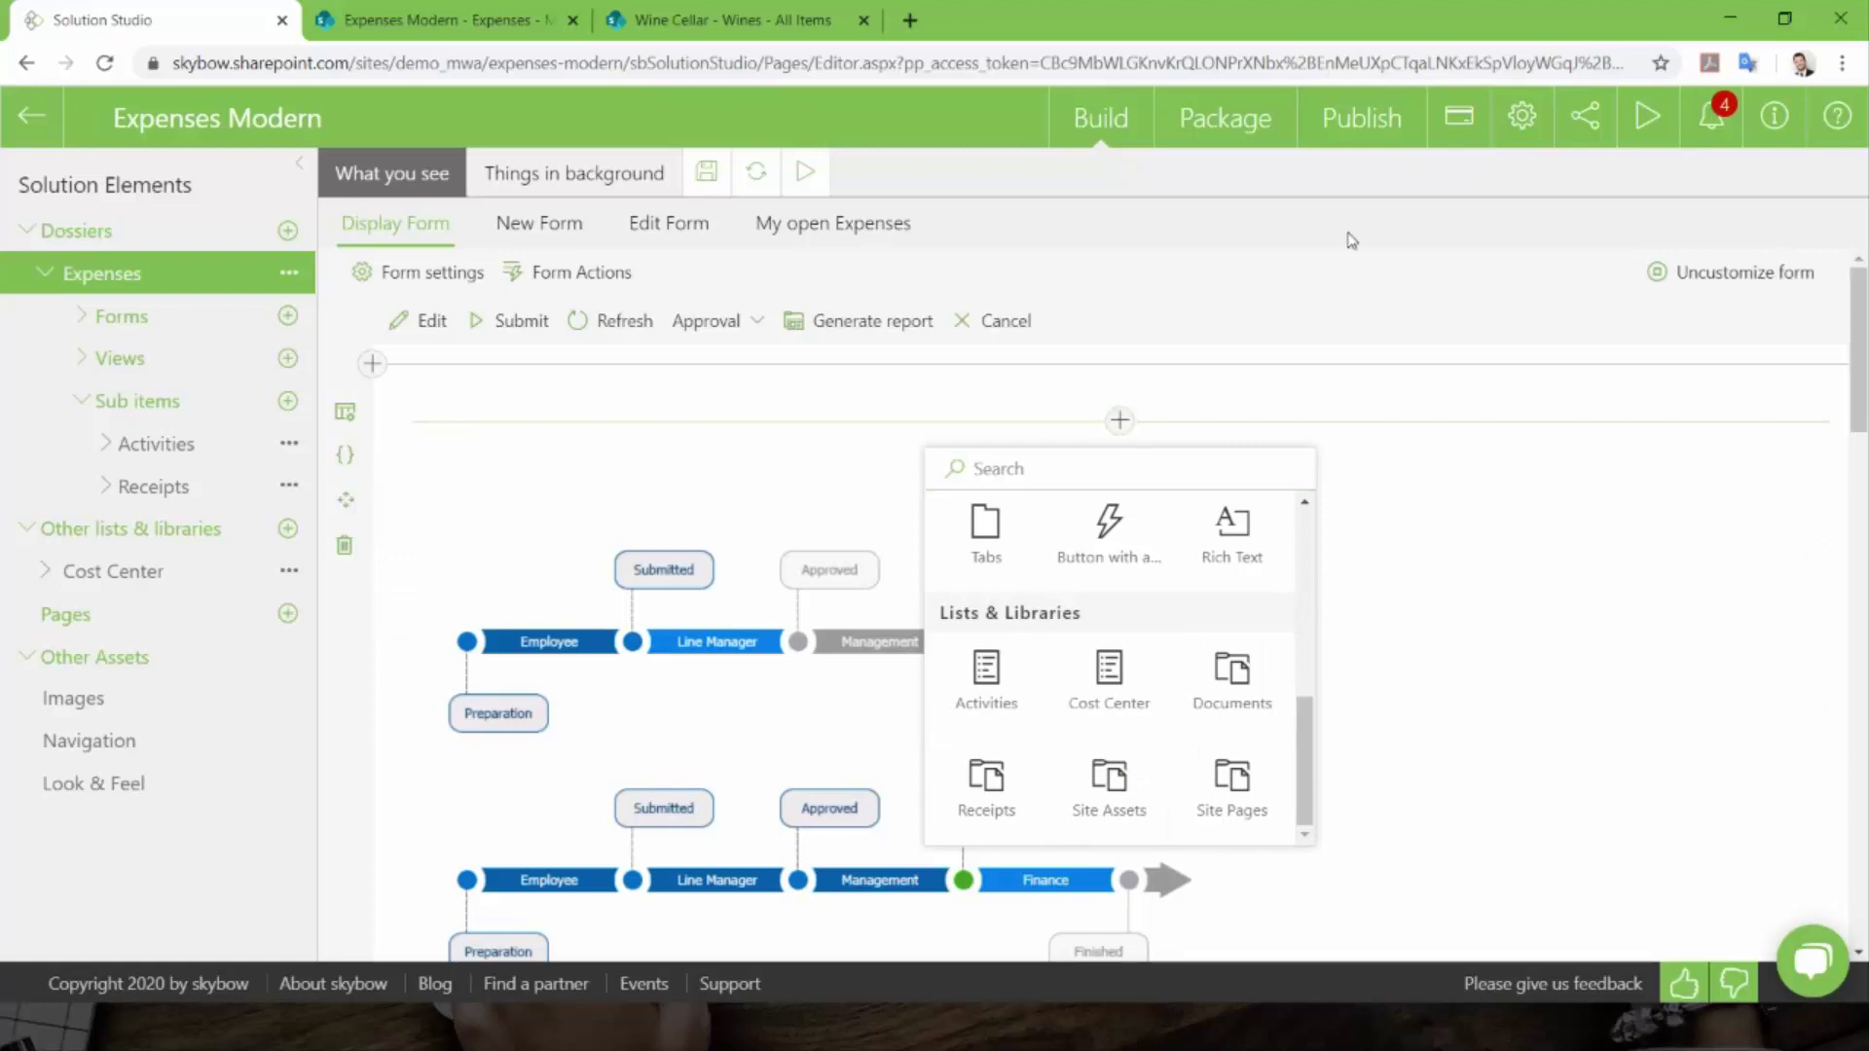
{"action": "left_click", "coordinate": [1424, 338]}
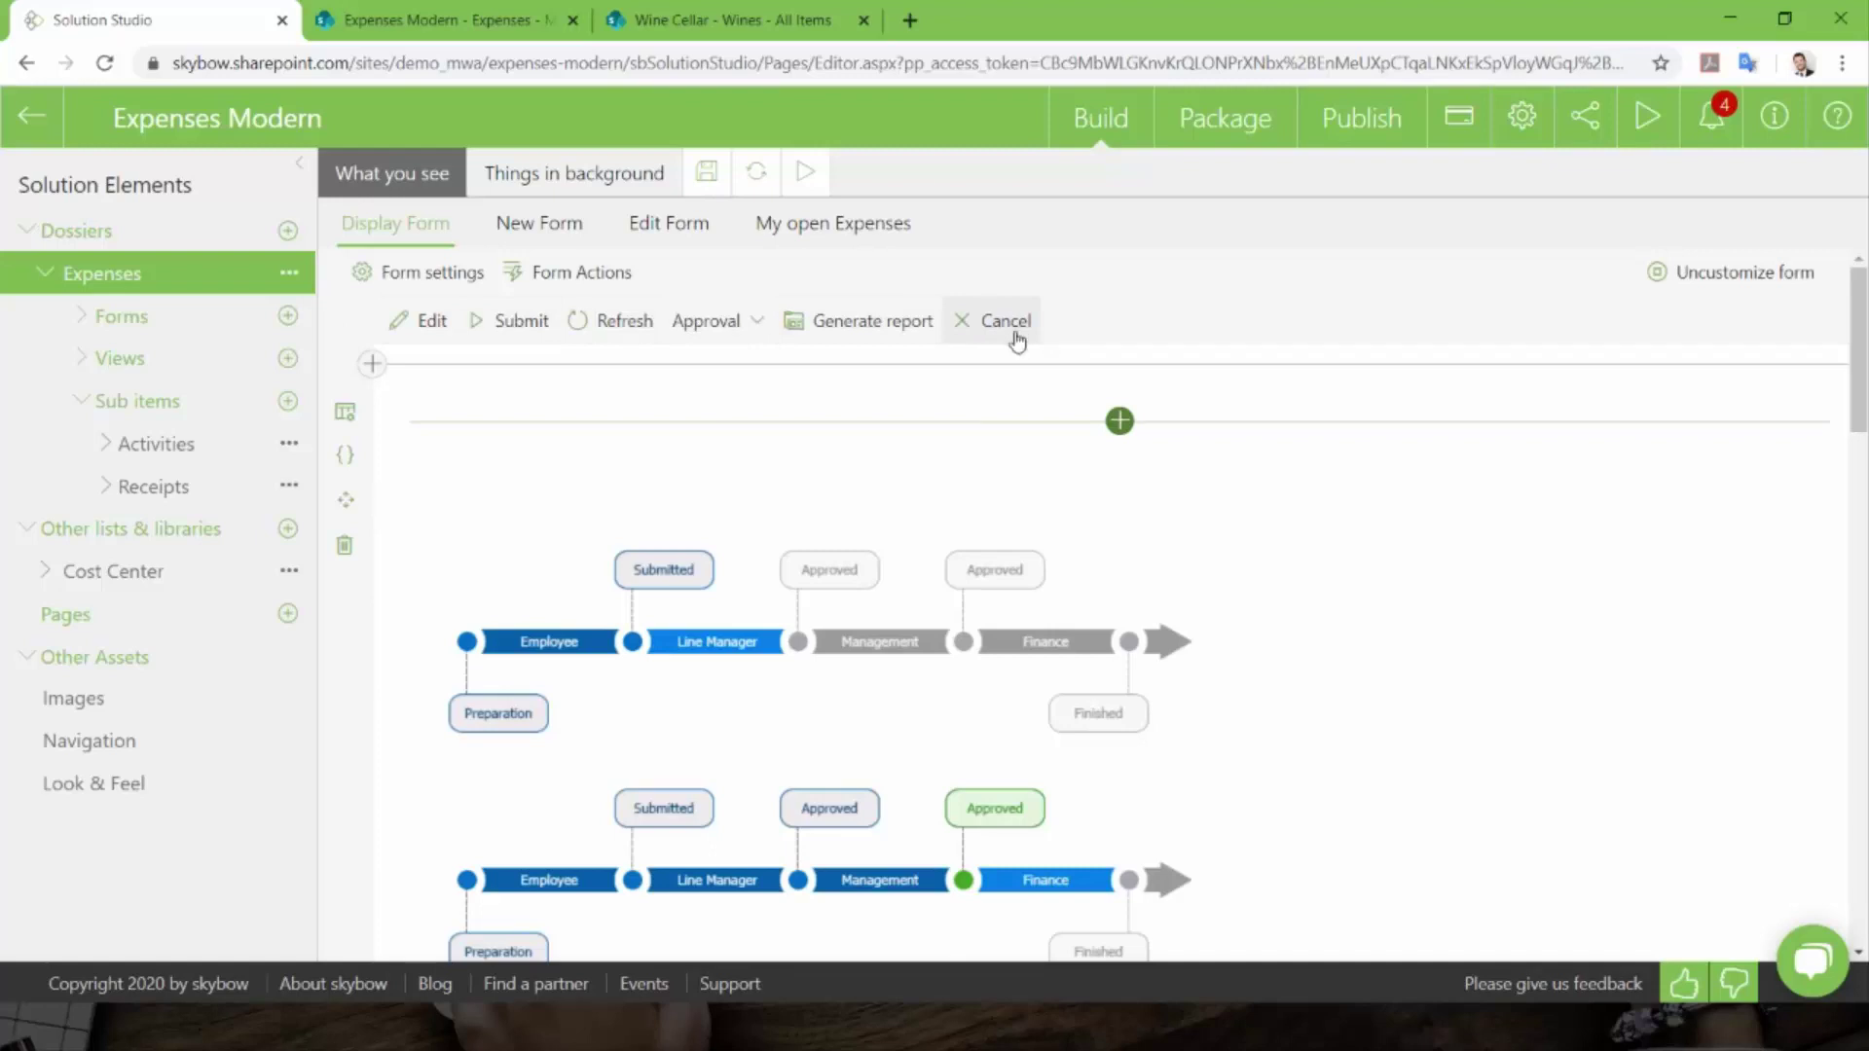
{"action": "scroll", "coordinate": [1014, 555], "scroll_direction": "down", "scroll_amount": 2}
{"action": "scroll", "coordinate": [979, 578], "scroll_direction": "up", "scroll_amount": 2}
{"action": "left_click", "coordinate": [1119, 420]}
{"action": "scroll", "coordinate": [1108, 662], "scroll_direction": "down", "scroll_amount": 3}
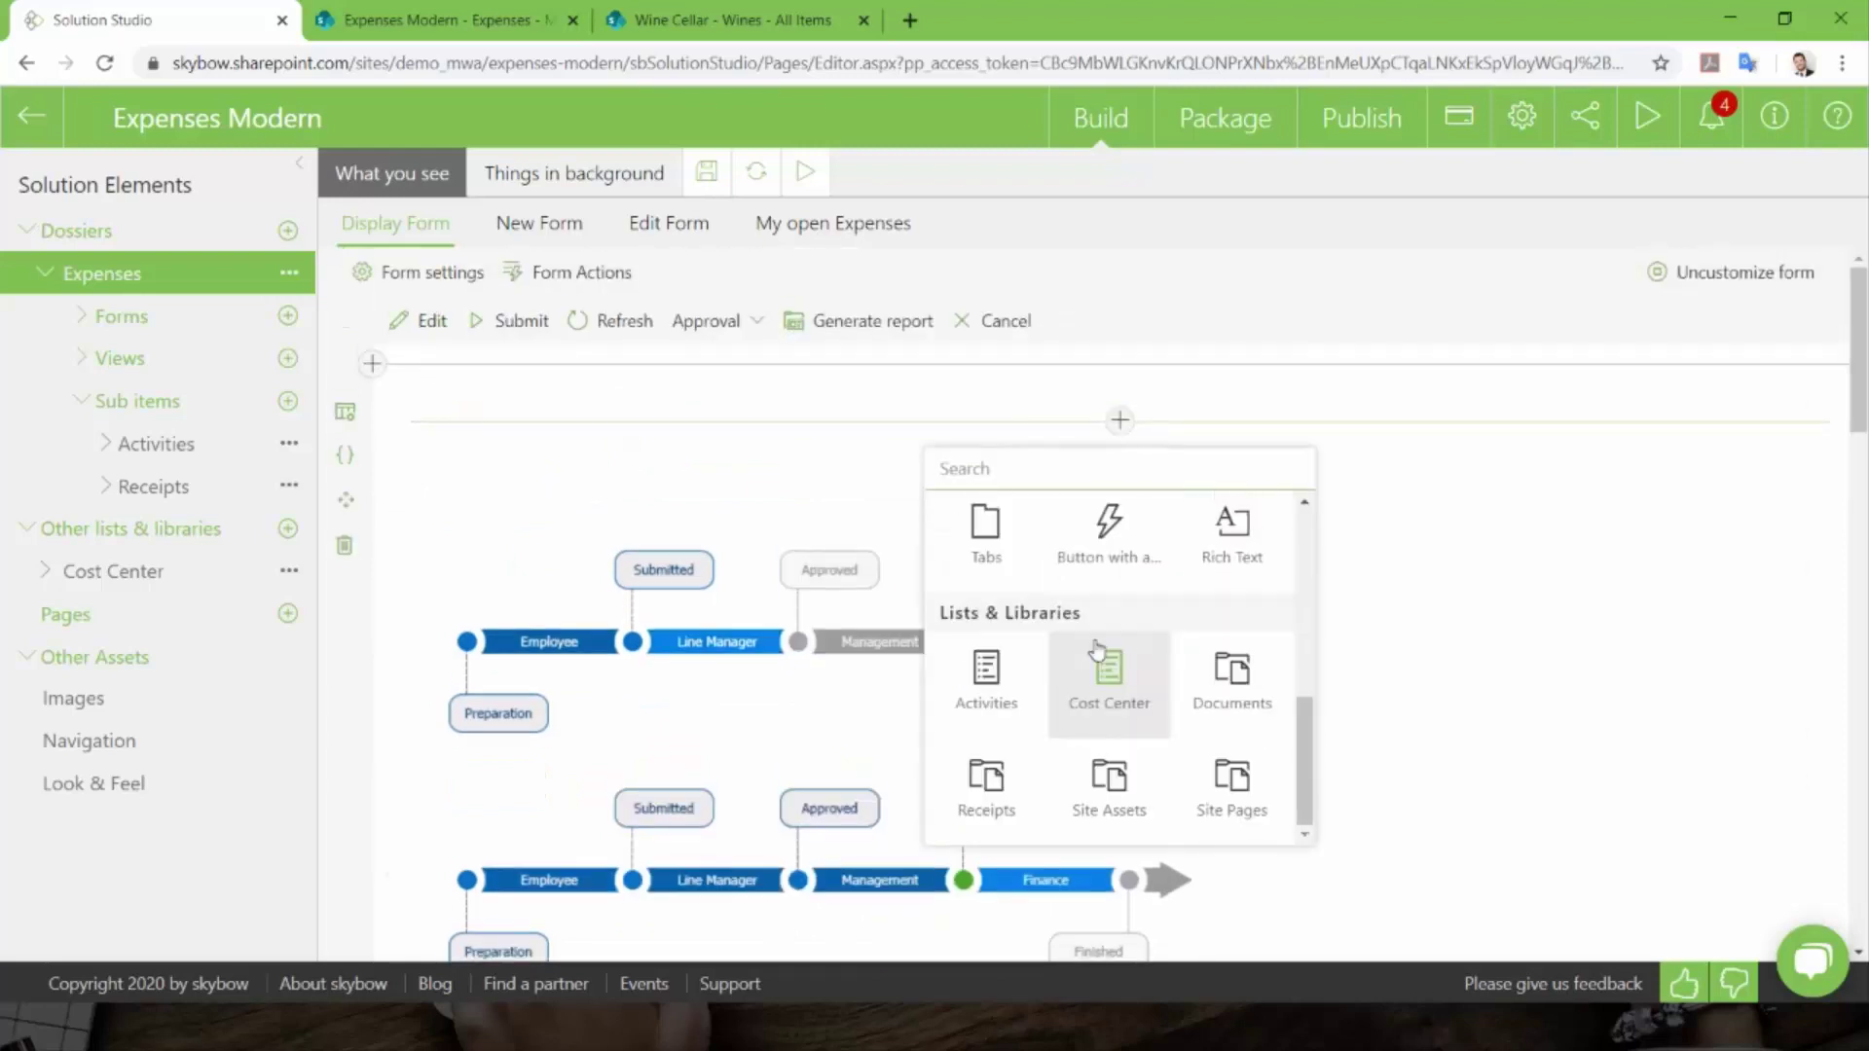
- Add an OK button with three draft actions, then cancel the Actions Builder without saving
{"action": "left_click", "coordinate": [1108, 553]}
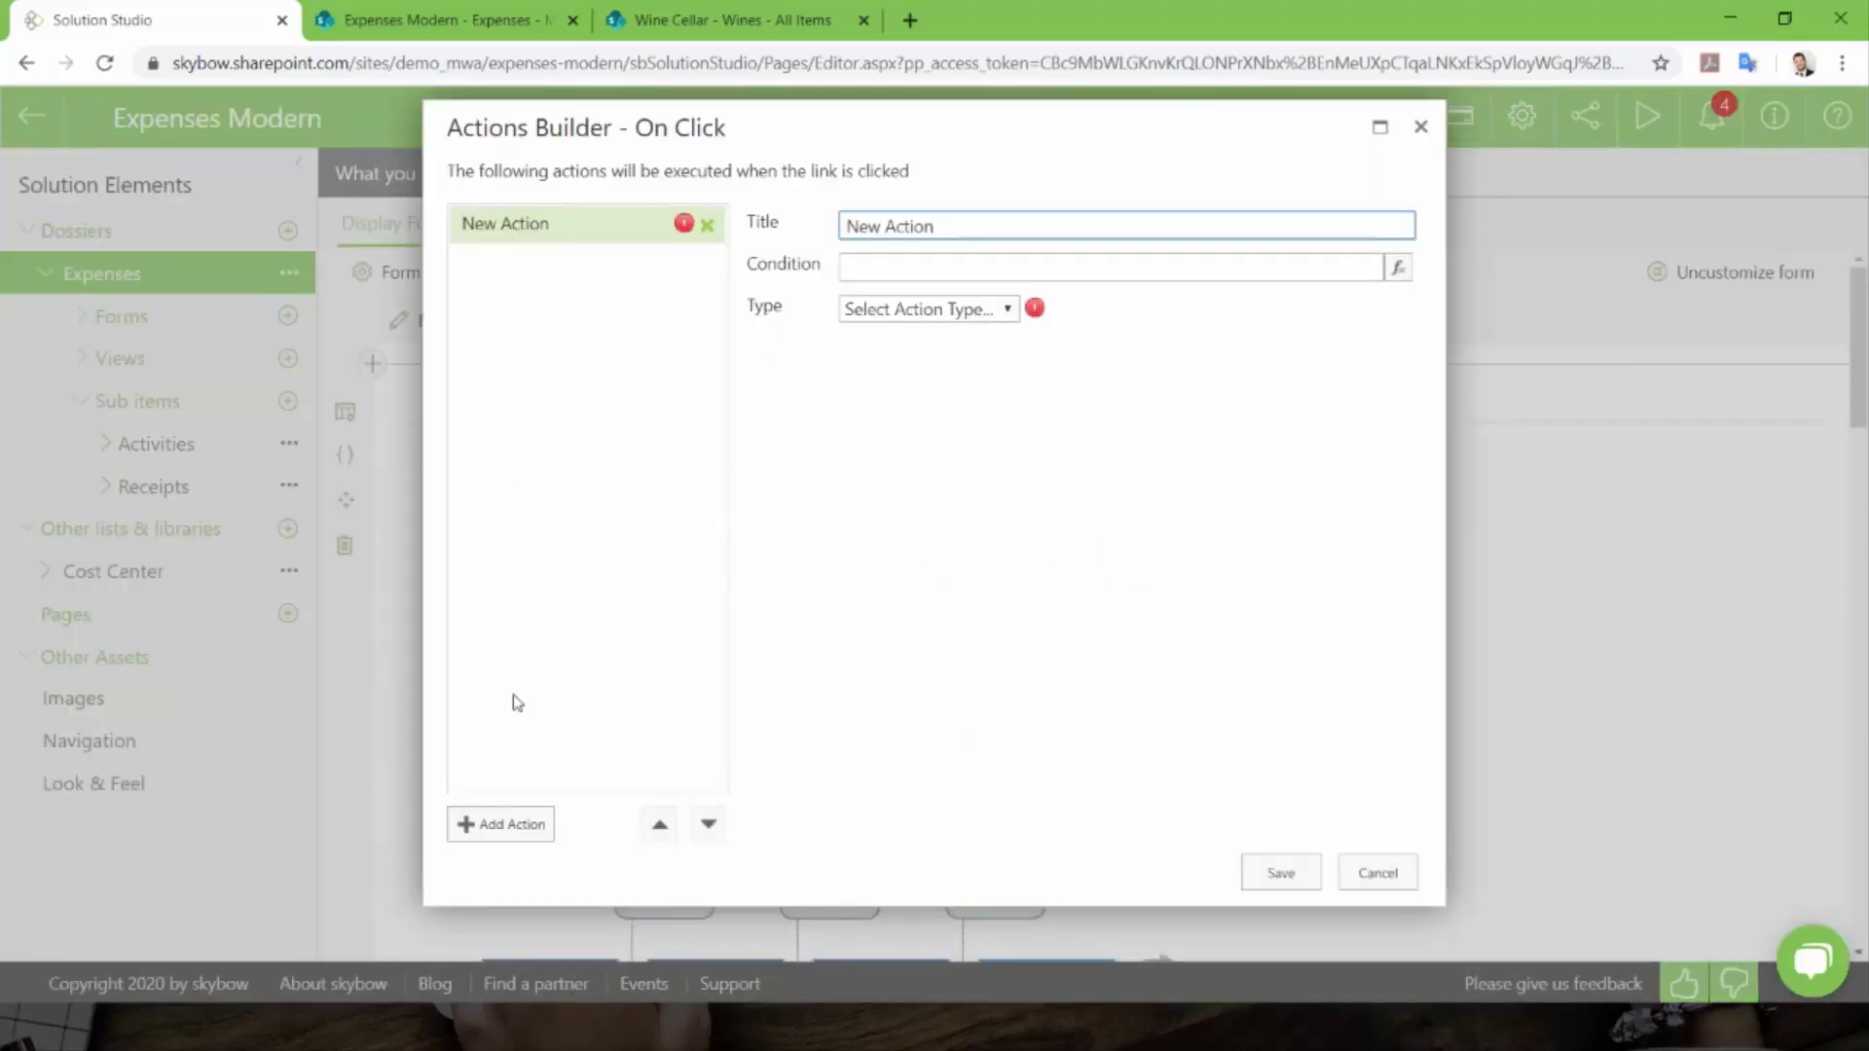
{"action": "left_click", "coordinate": [512, 823]}
{"action": "left_click", "coordinate": [512, 824]}
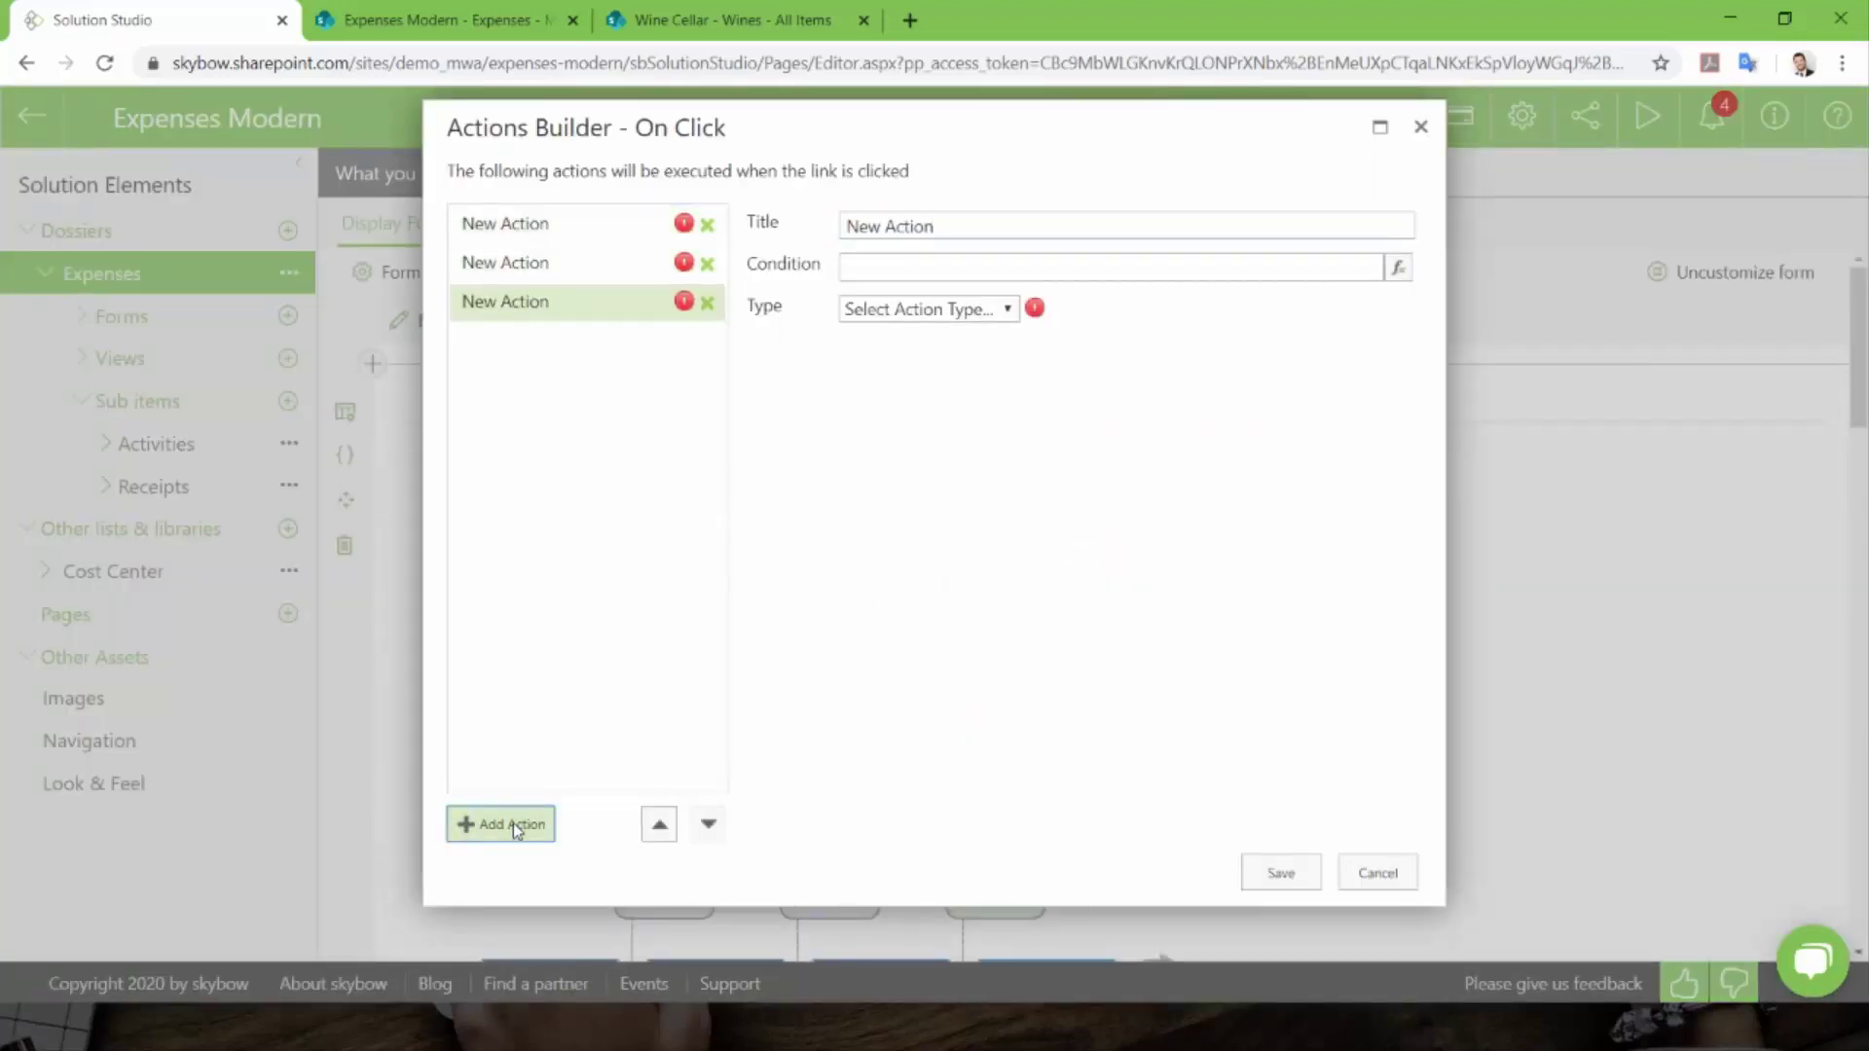
{"action": "left_click", "coordinate": [512, 823]}
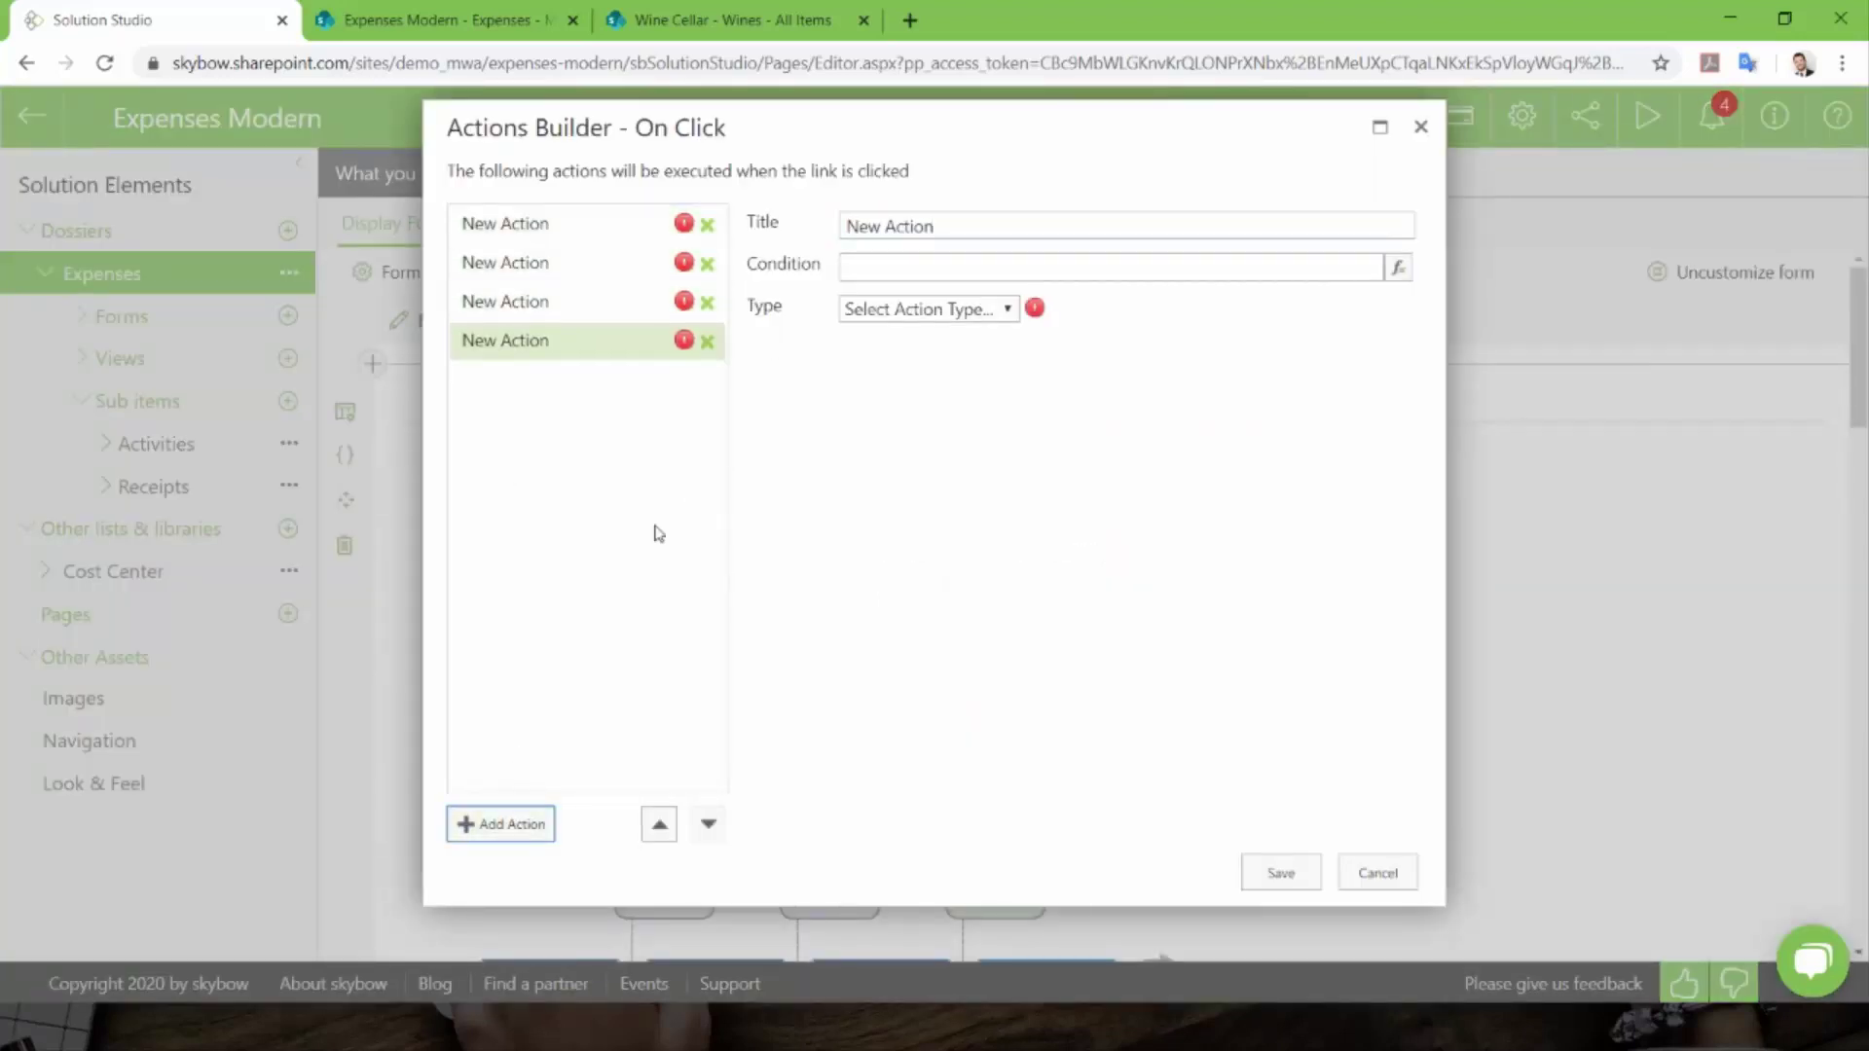
{"action": "left_click", "coordinate": [941, 313]}
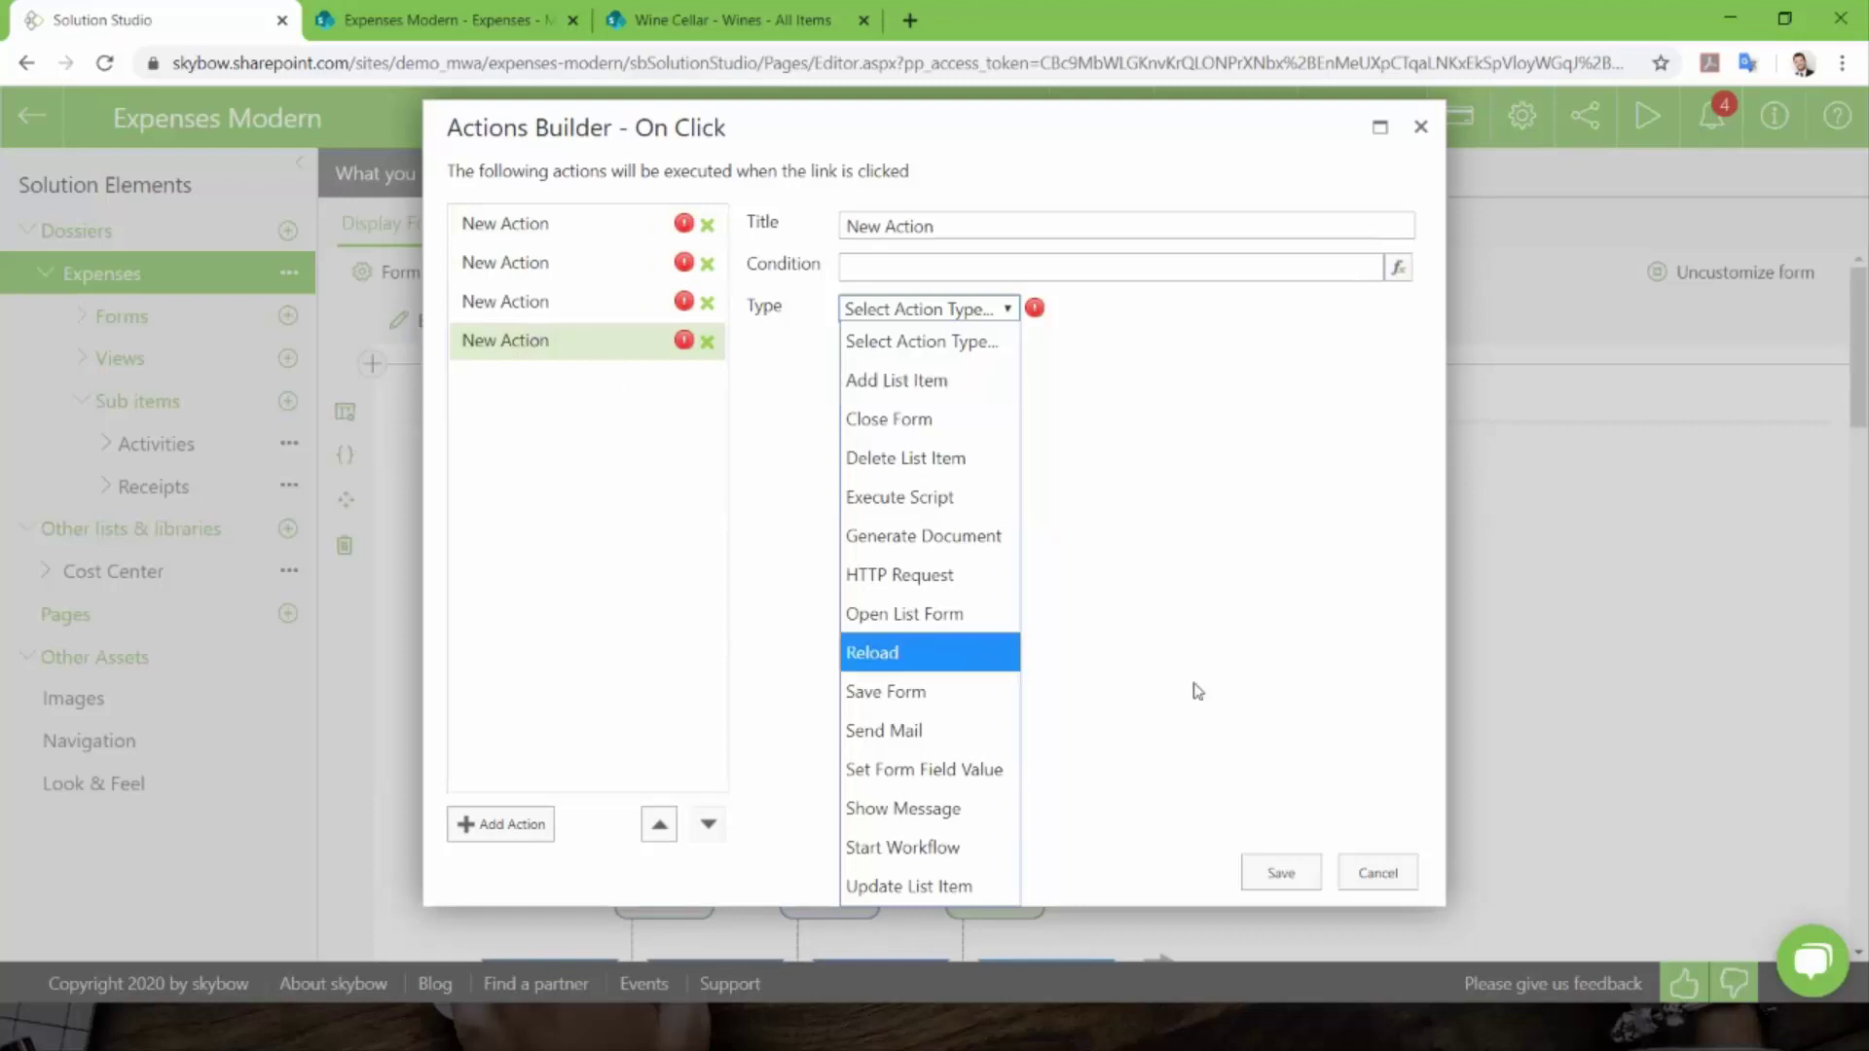
{"action": "left_click", "coordinate": [1378, 876]}
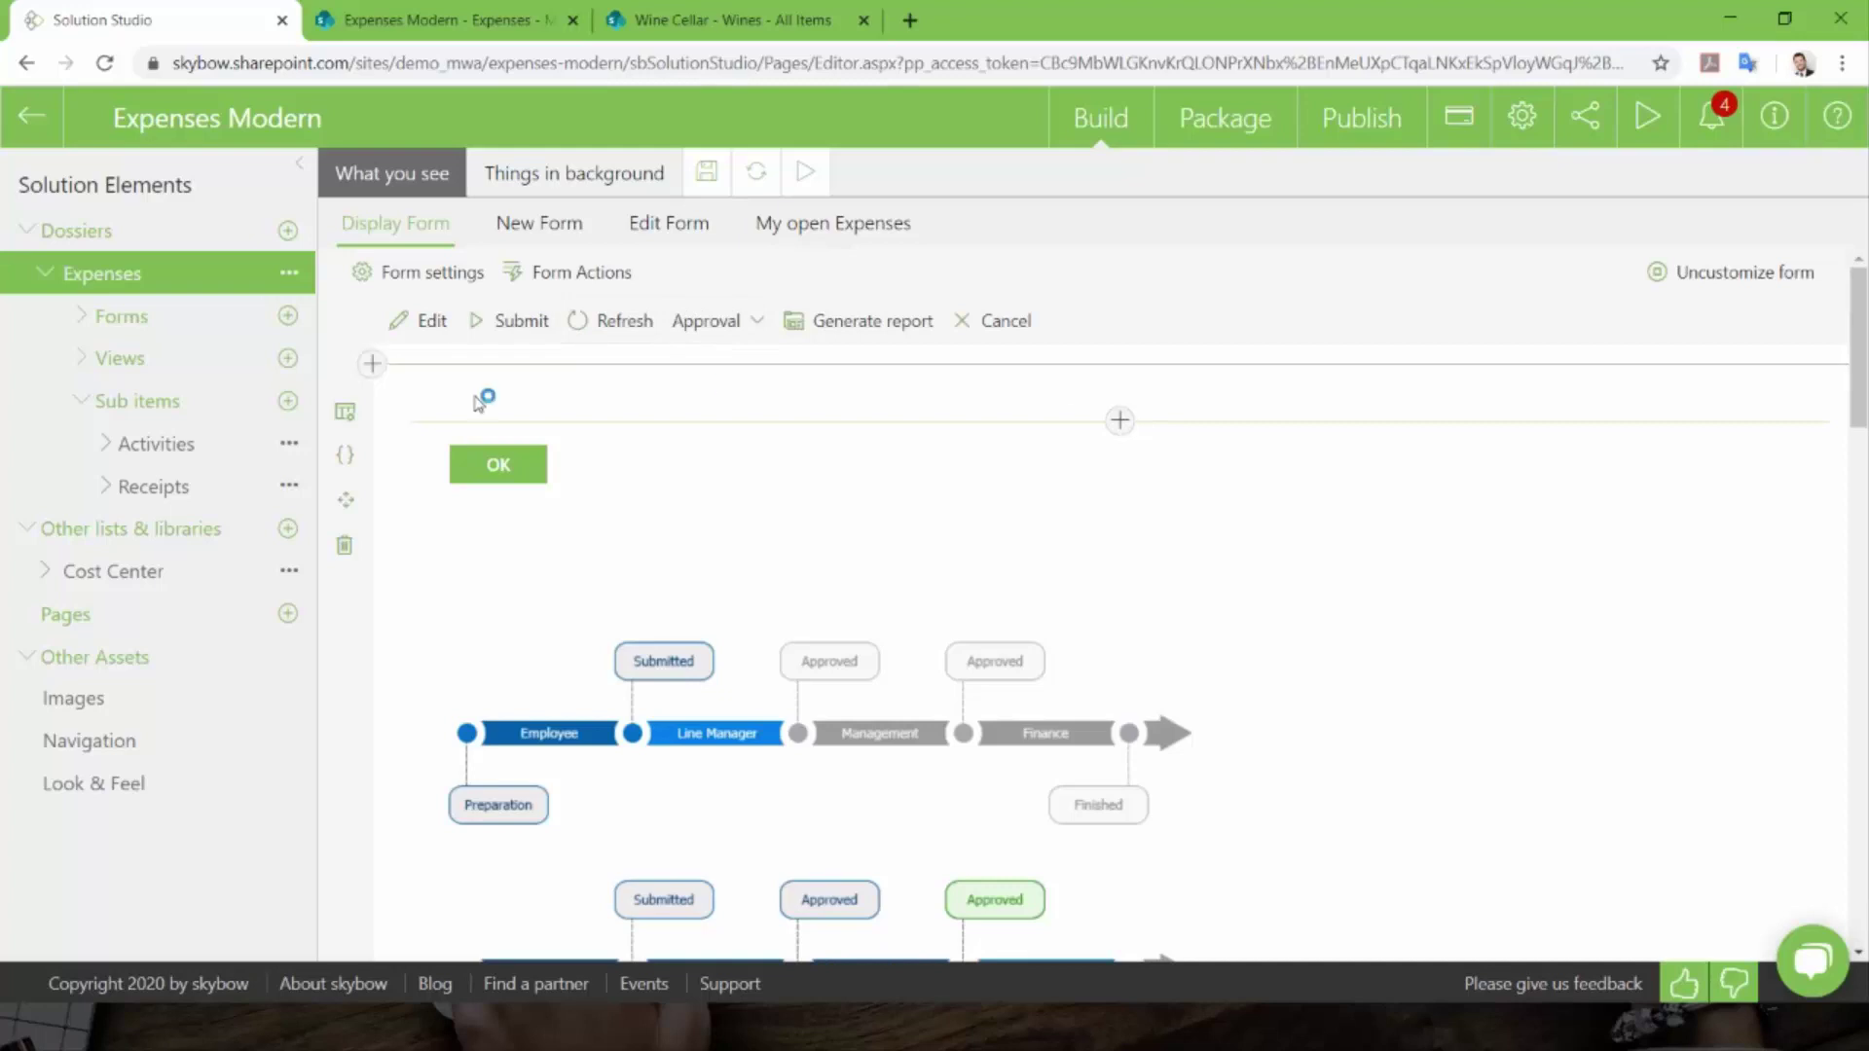
- Remove the OK button from the Display Form and confirm the deletion
{"action": "mouse_move", "coordinate": [457, 459]}
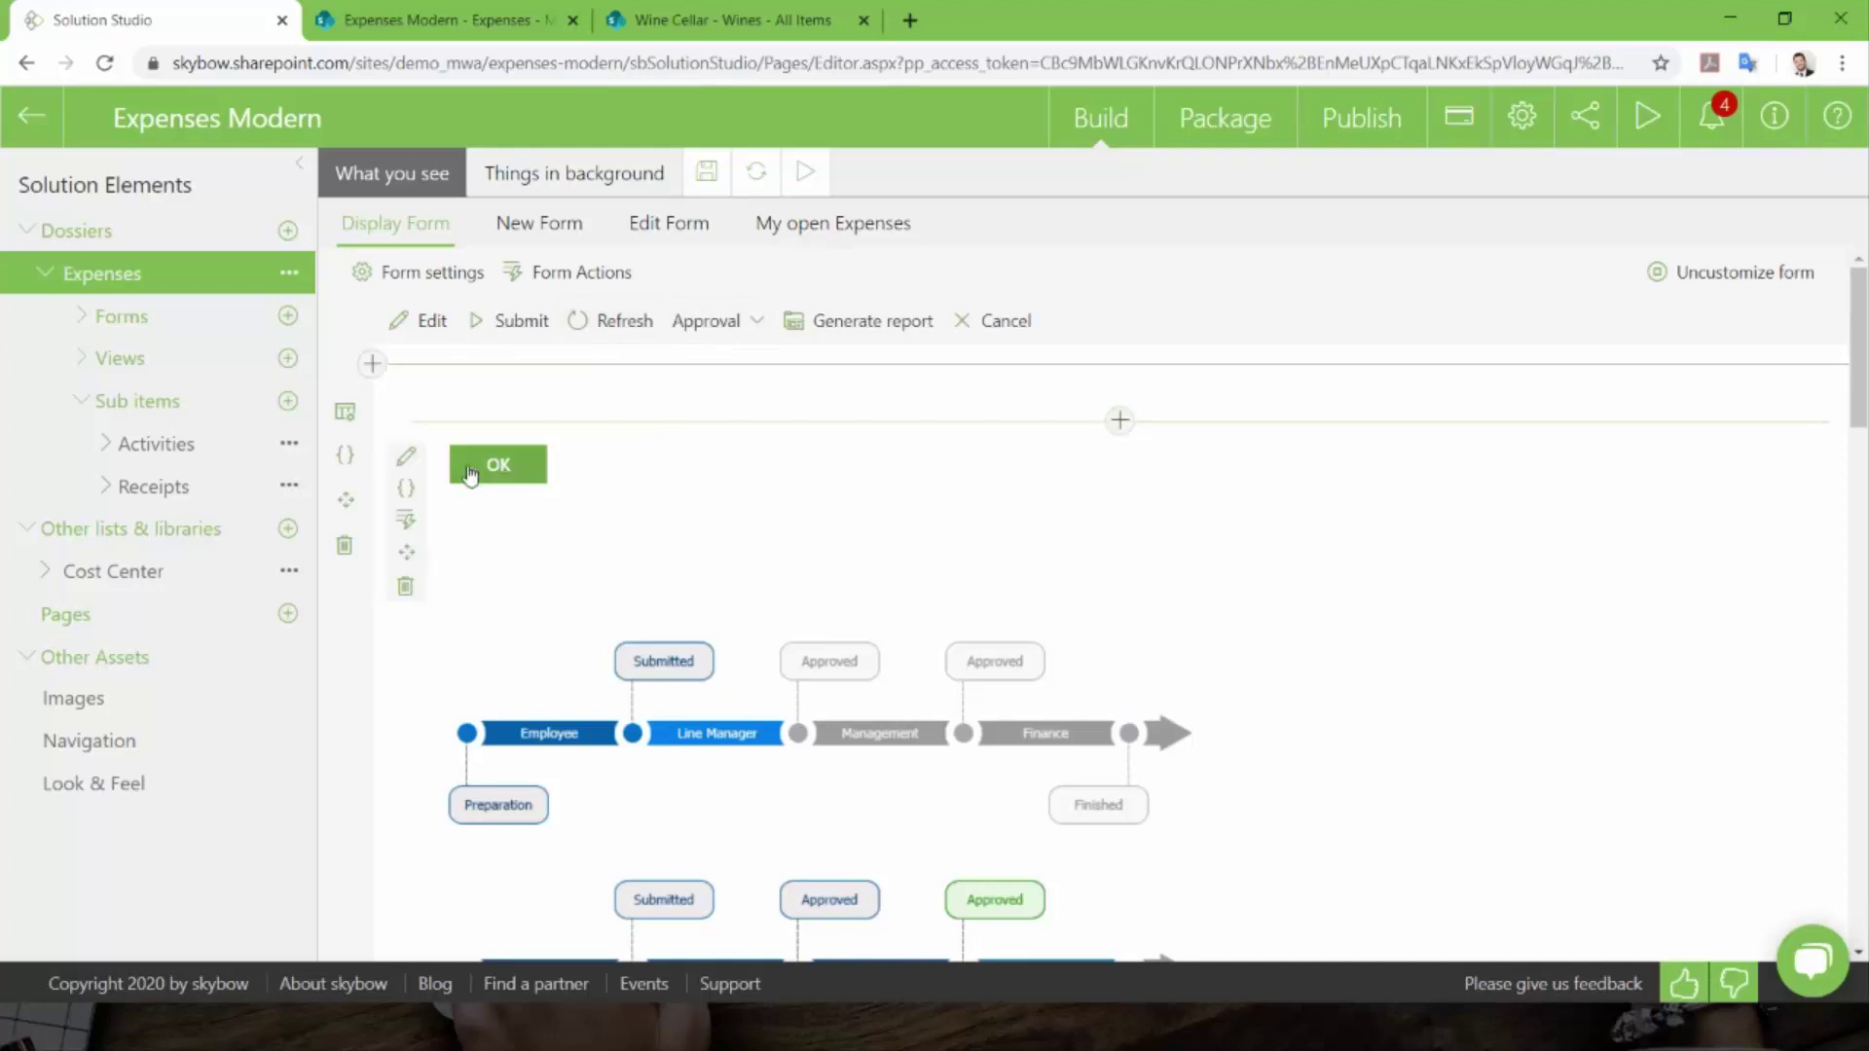
{"action": "left_click", "coordinate": [405, 587]}
{"action": "left_click", "coordinate": [1068, 662]}
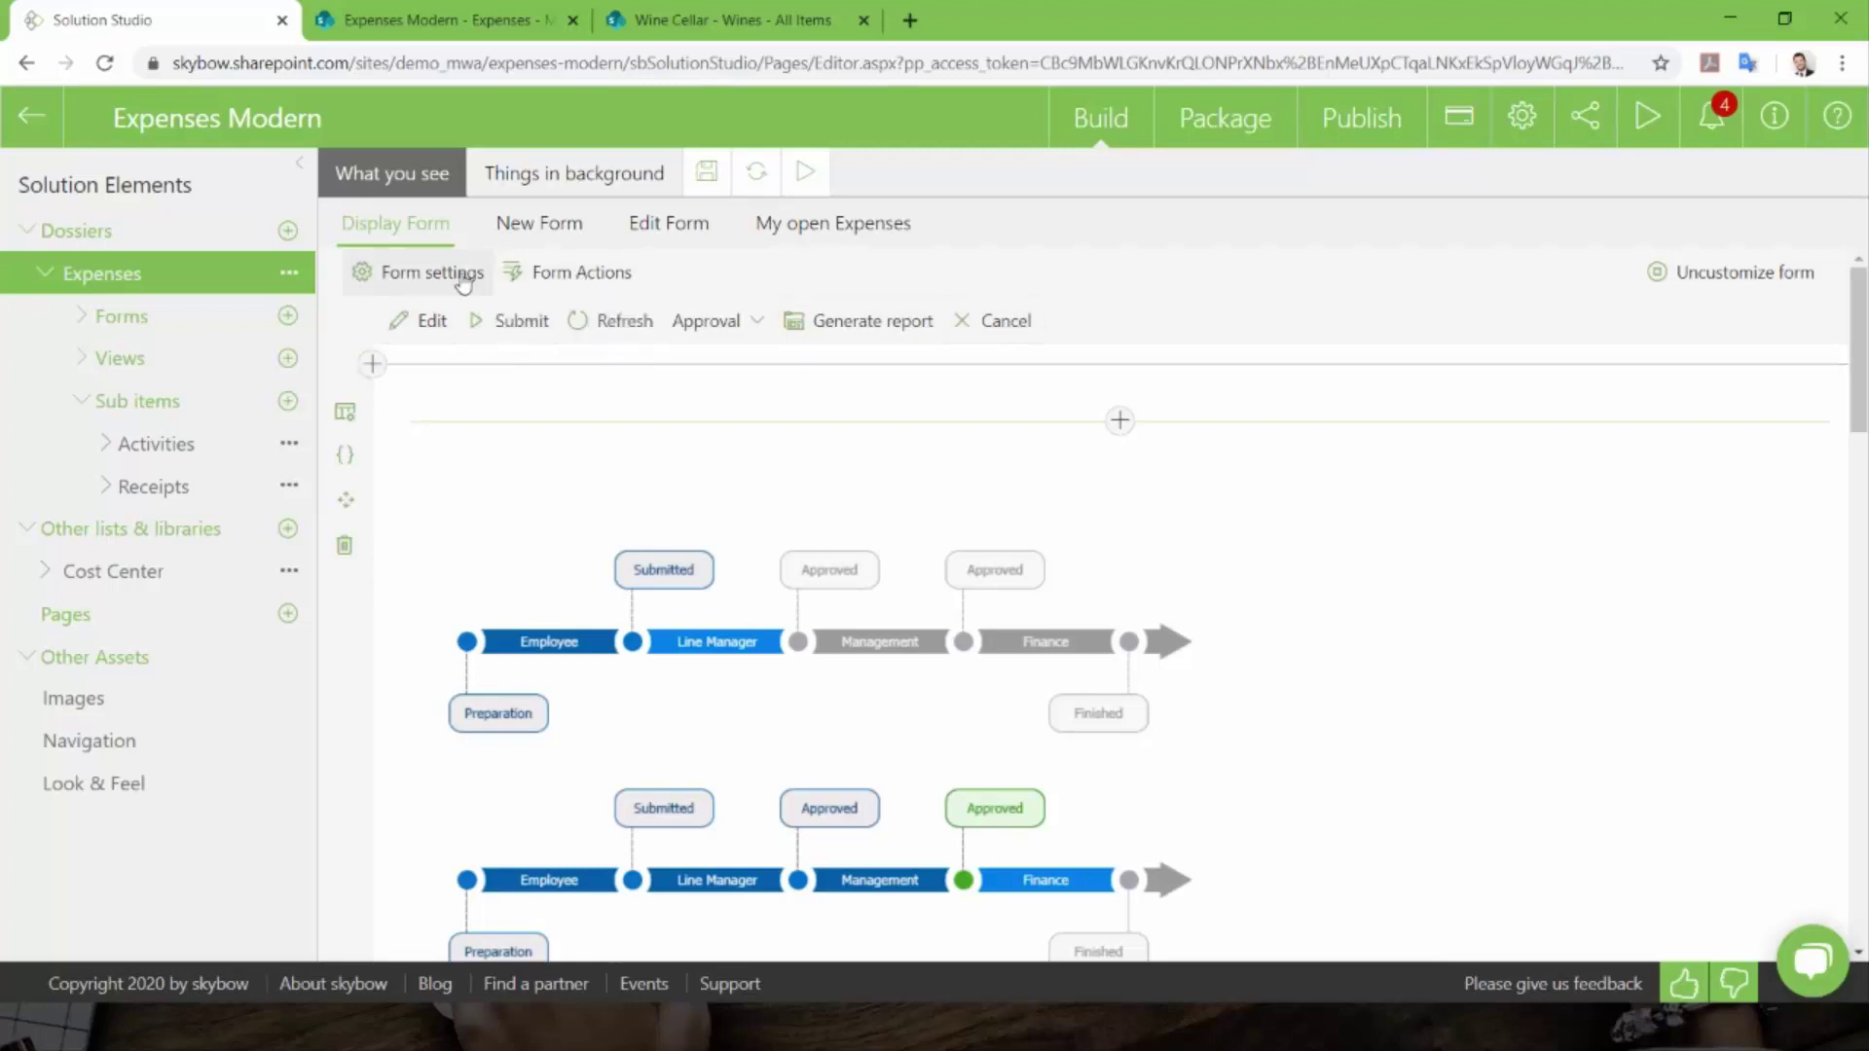
- Bring up Form Actions and review Edit, Submit, Refresh, Approval, Generate report and Cancel
{"action": "left_click", "coordinate": [554, 282]}
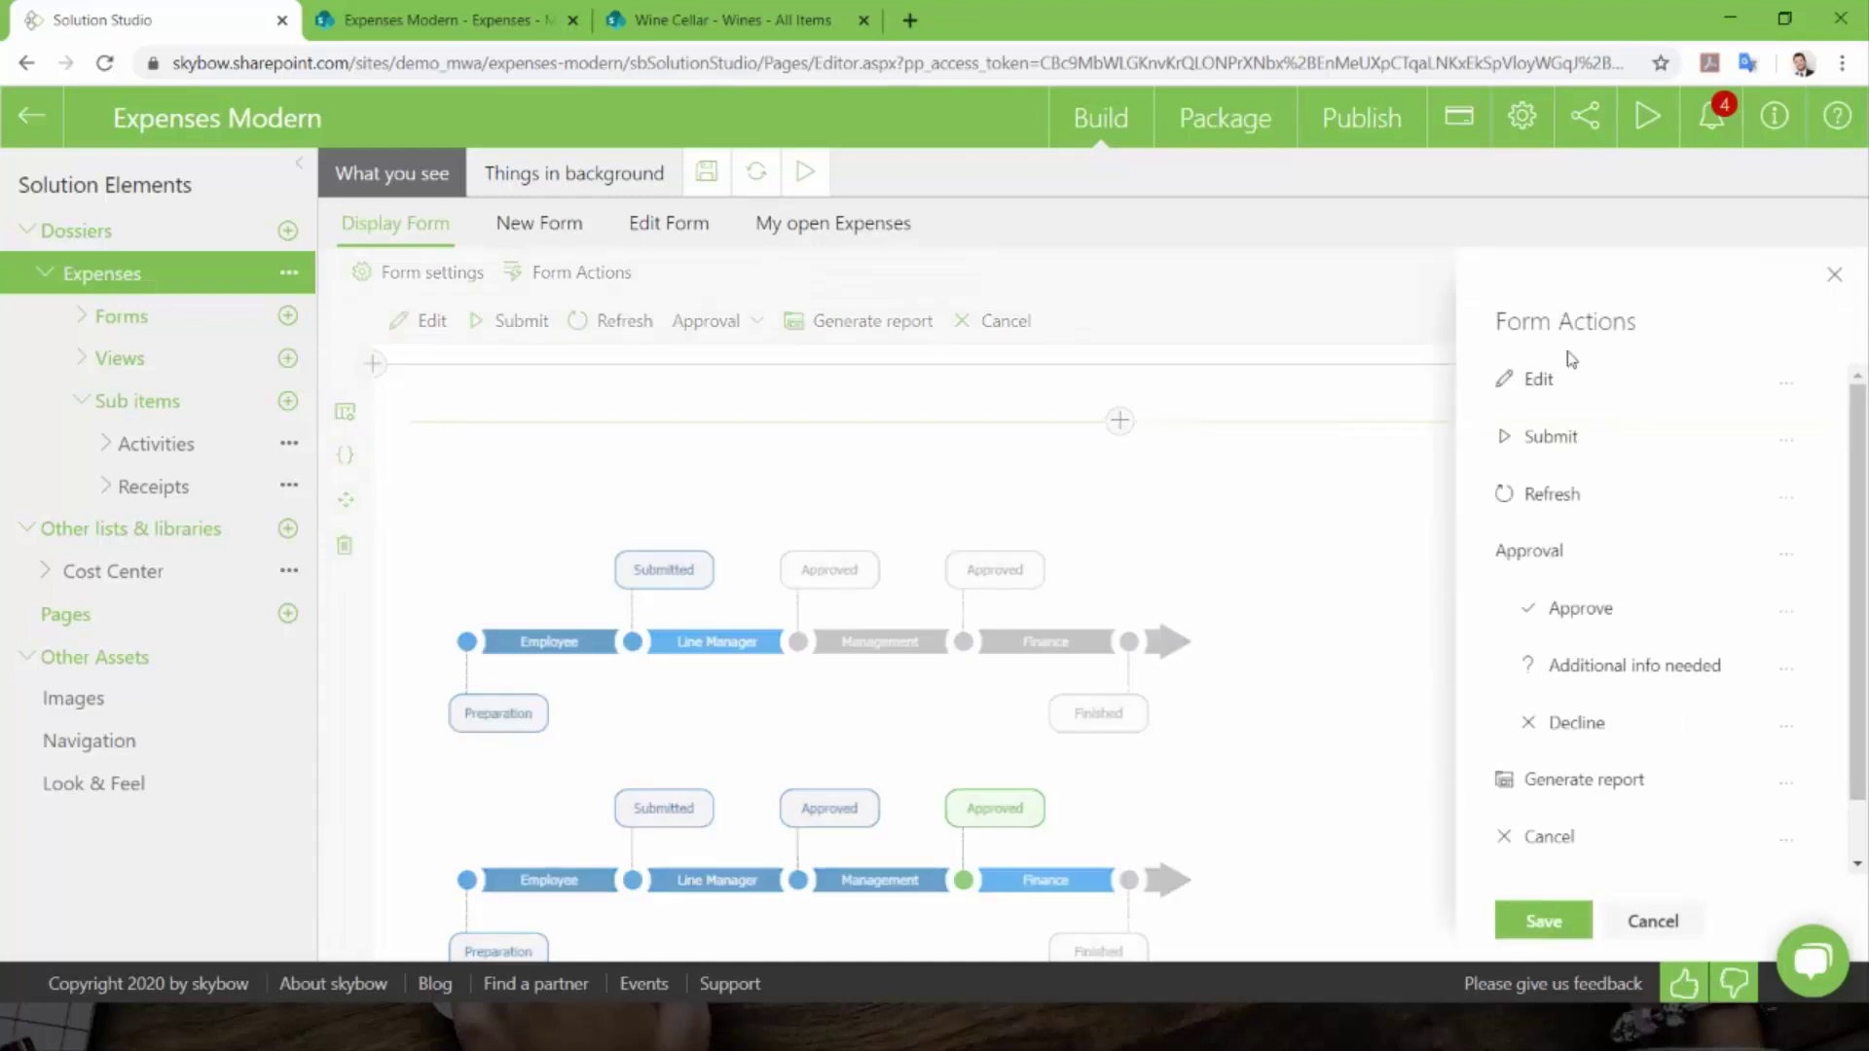
{"action": "scroll", "coordinate": [1578, 390], "scroll_direction": "down", "scroll_amount": 1}
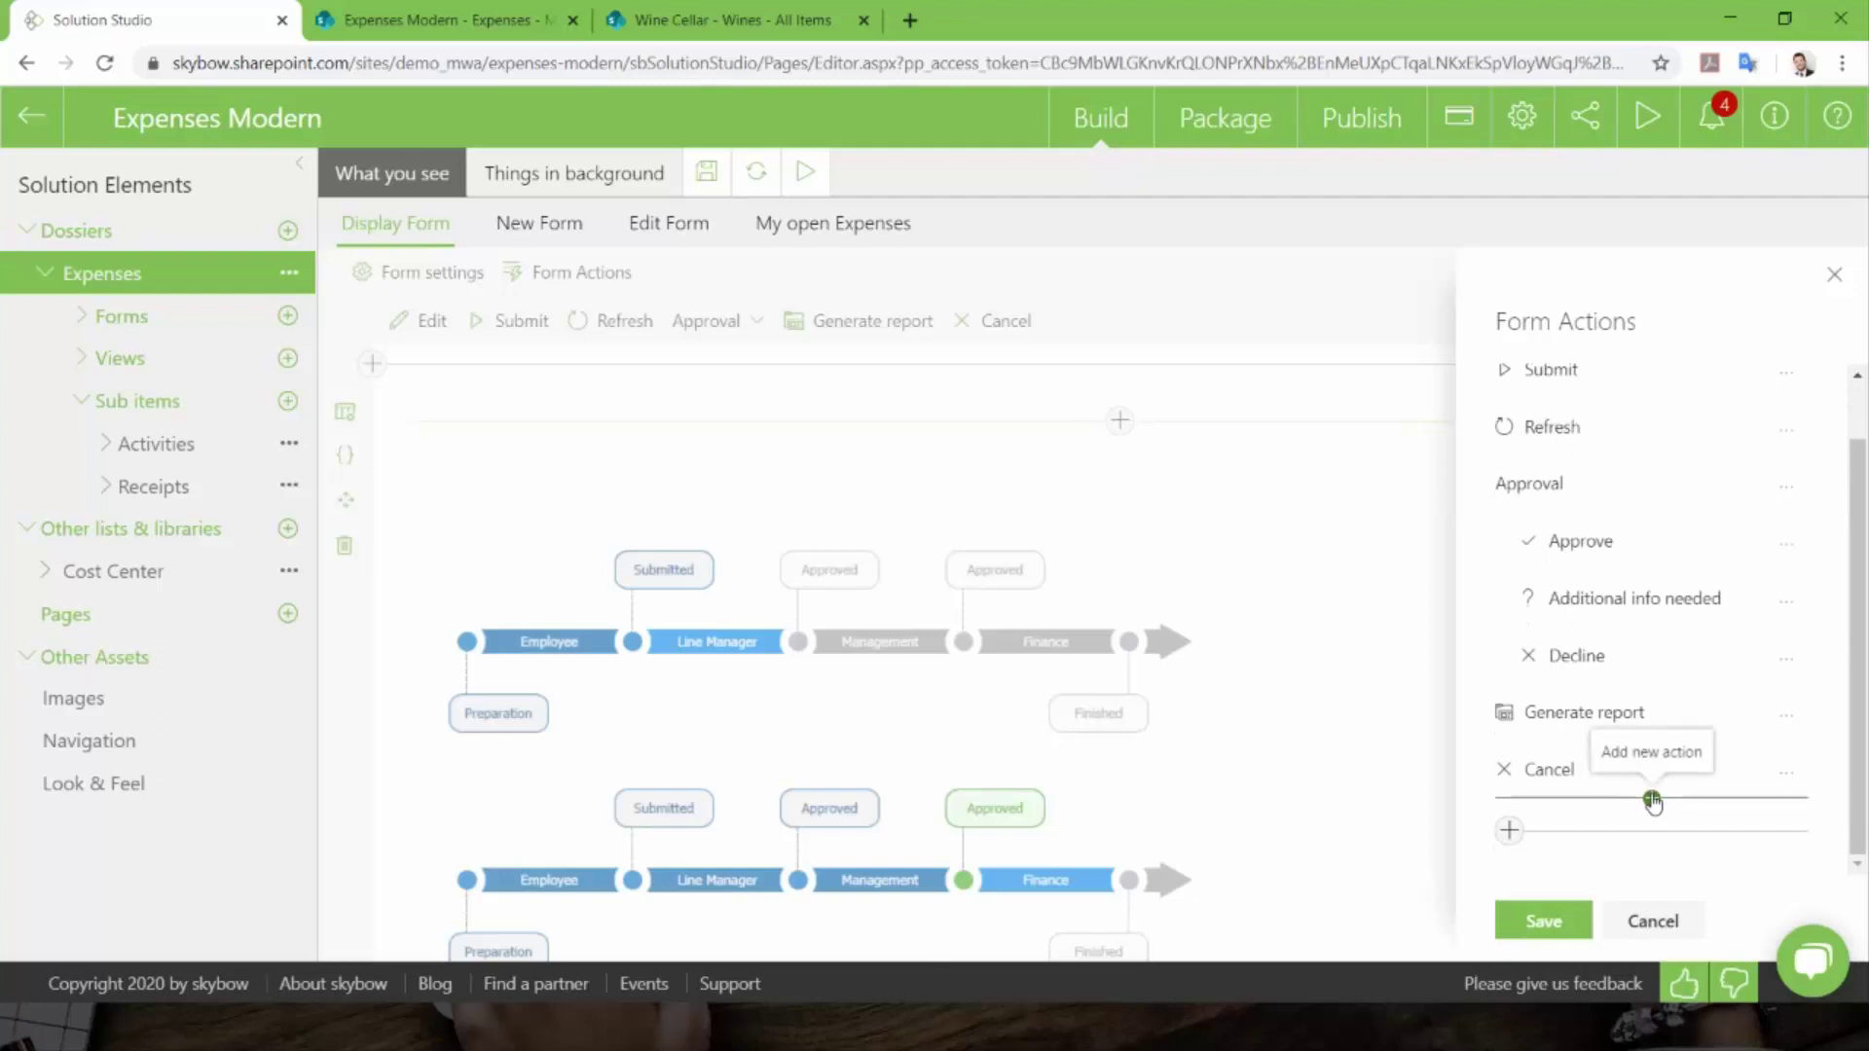
{"action": "scroll", "coordinate": [1643, 769], "scroll_direction": "up", "scroll_amount": 1}
{"action": "scroll", "coordinate": [1647, 779], "scroll_direction": "down", "scroll_amount": 1}
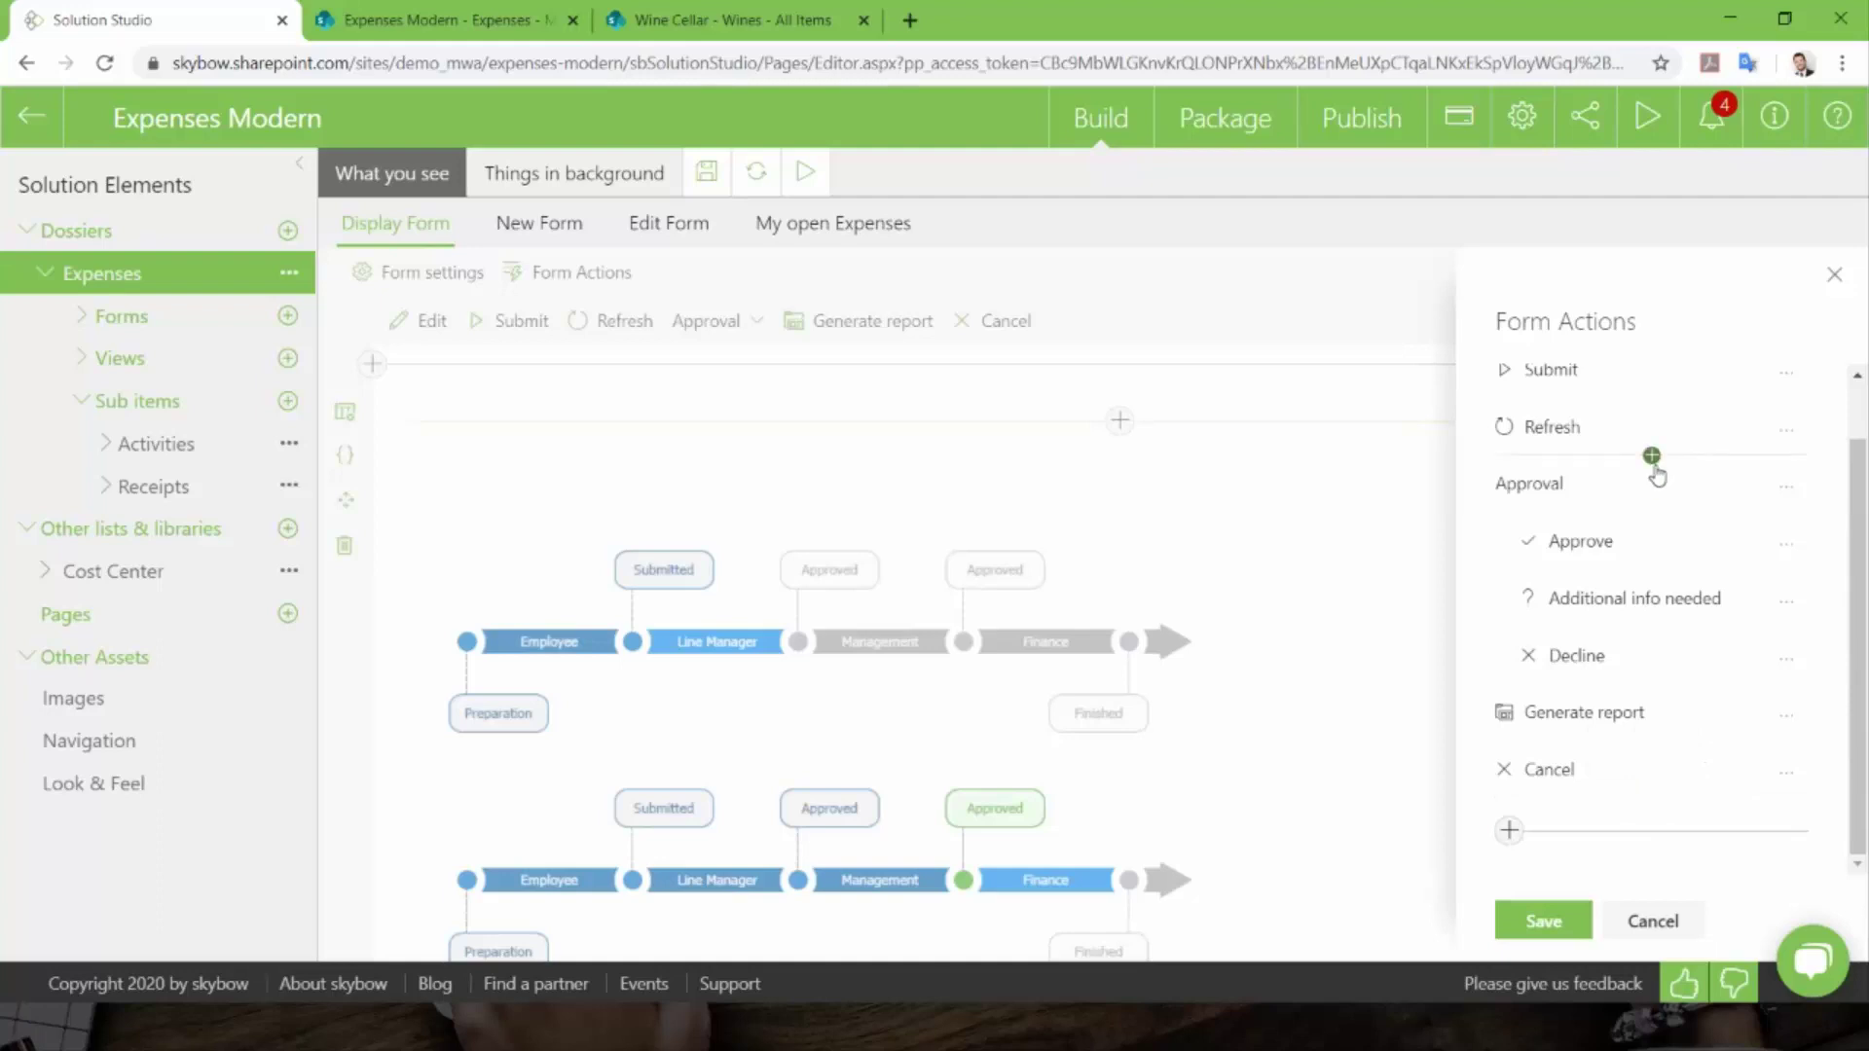
- Insert a form action with display name 'Hello Folks' between Refresh and Approval, ready for an icon
{"action": "left_click", "coordinate": [1652, 459]}
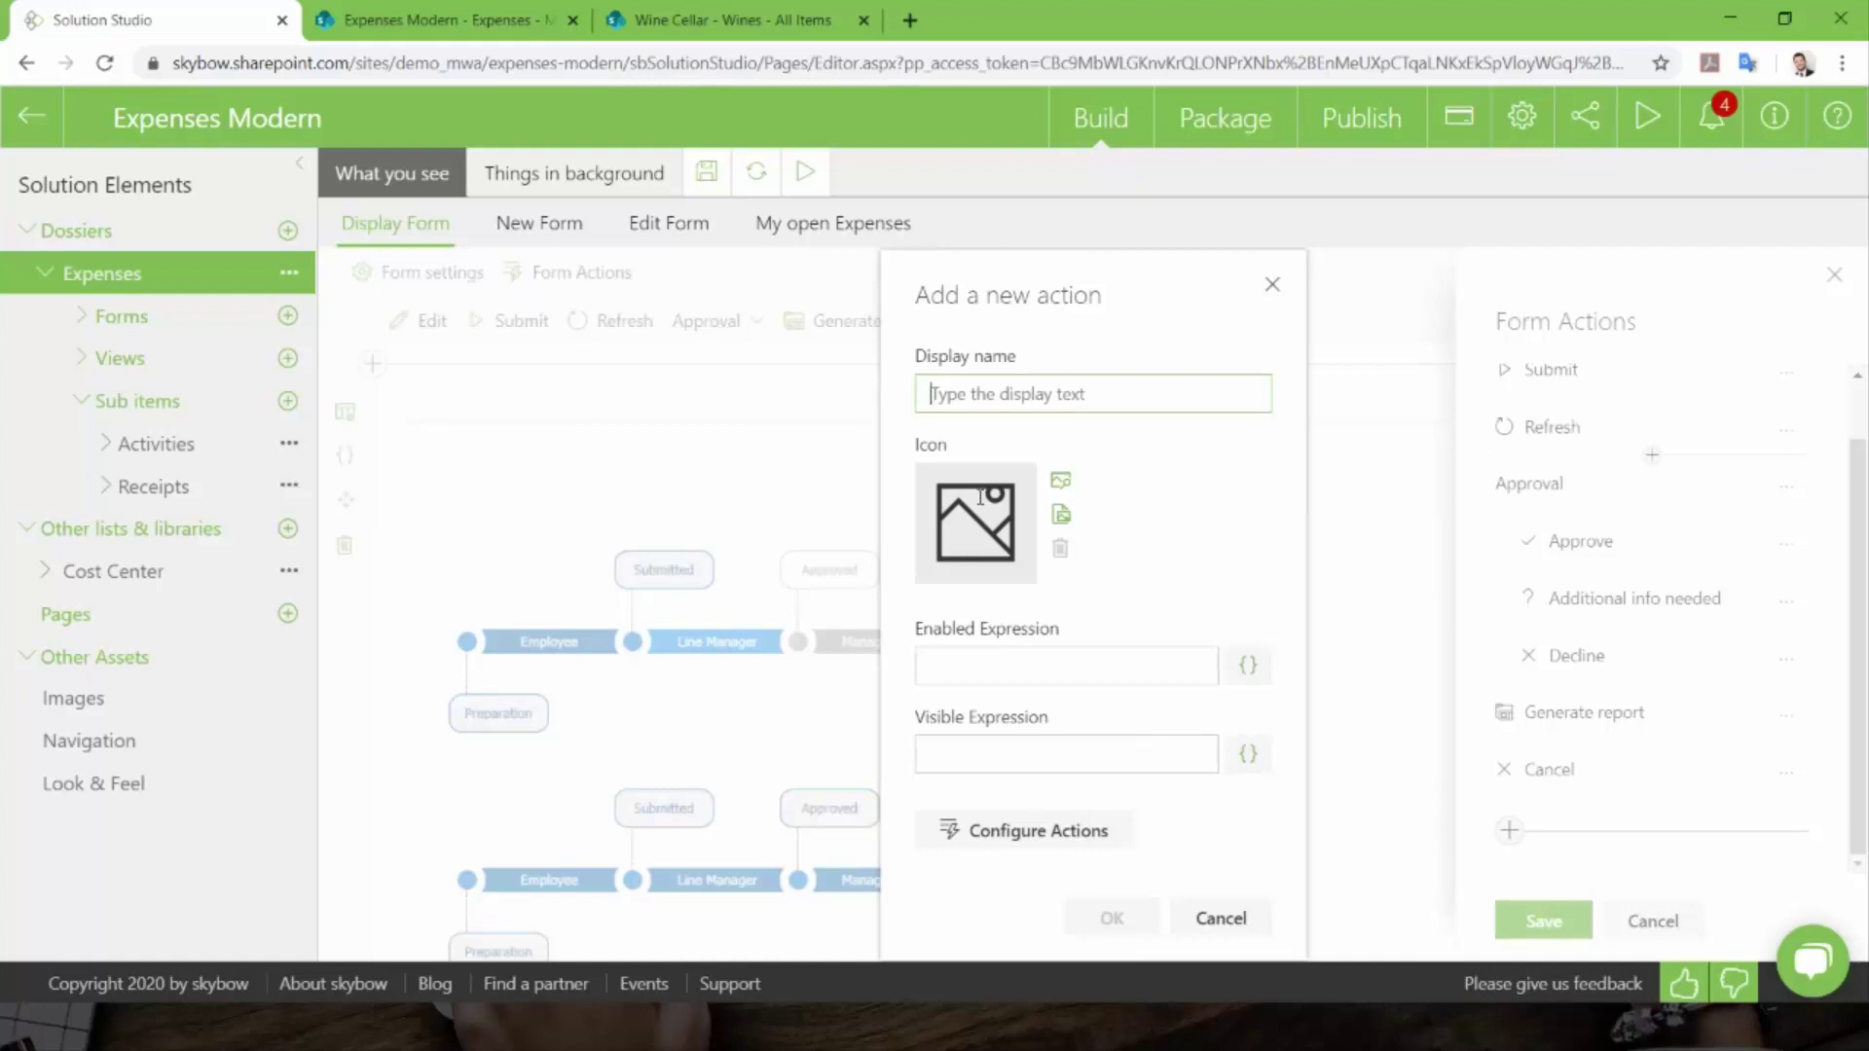
{"action": "type", "text": "Hell"}
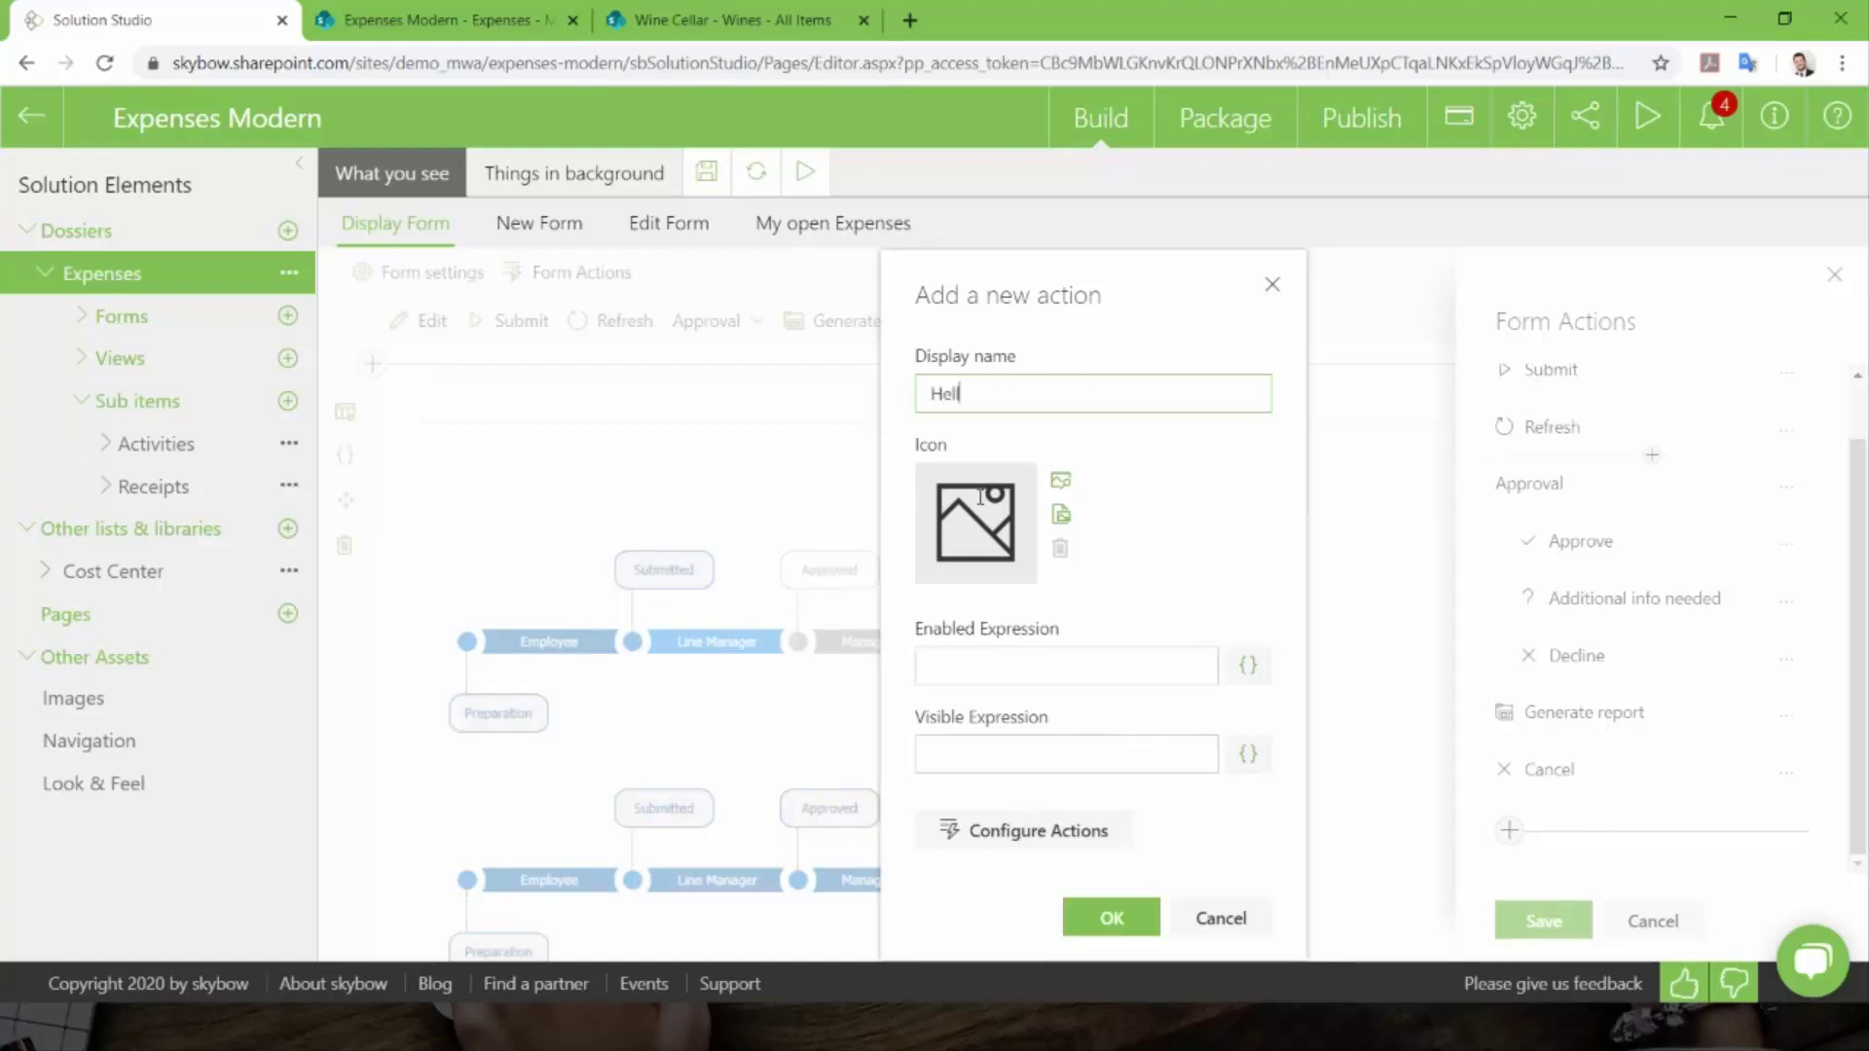
{"action": "type", "text": "o Folks"}
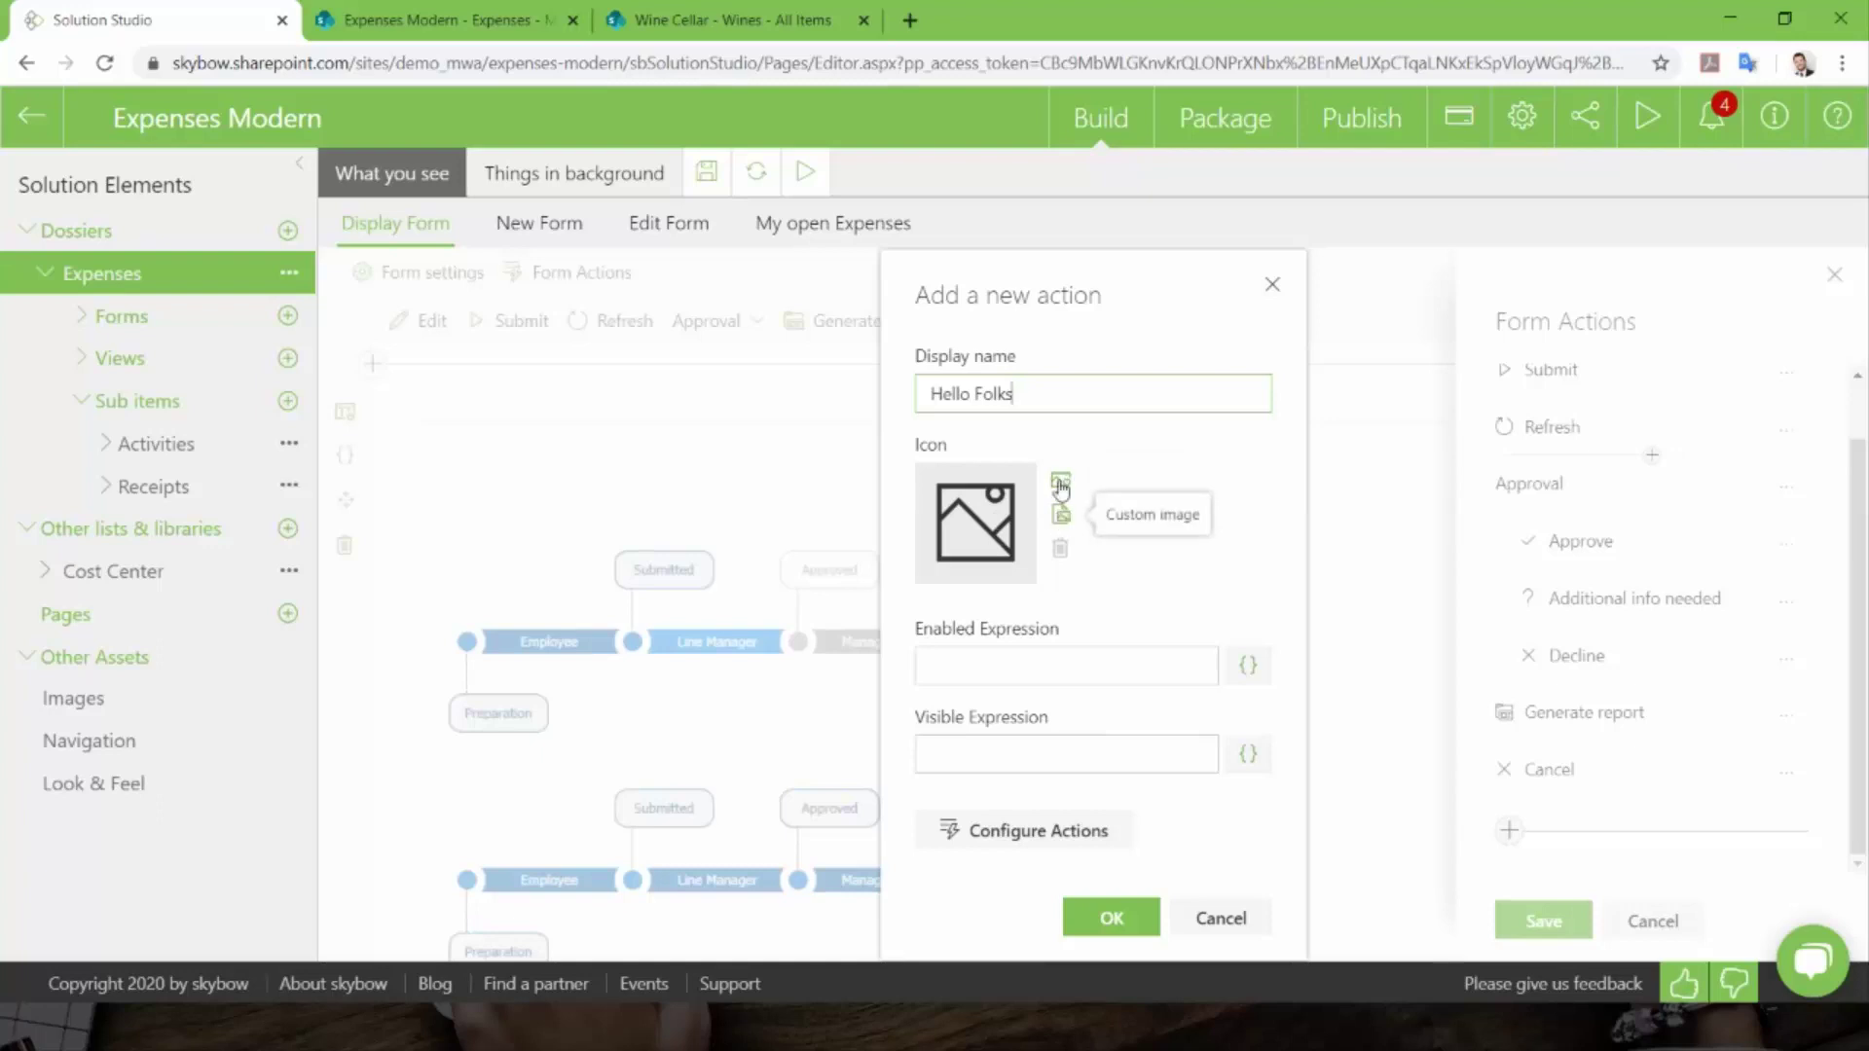
{"action": "left_click", "coordinate": [1061, 484]}
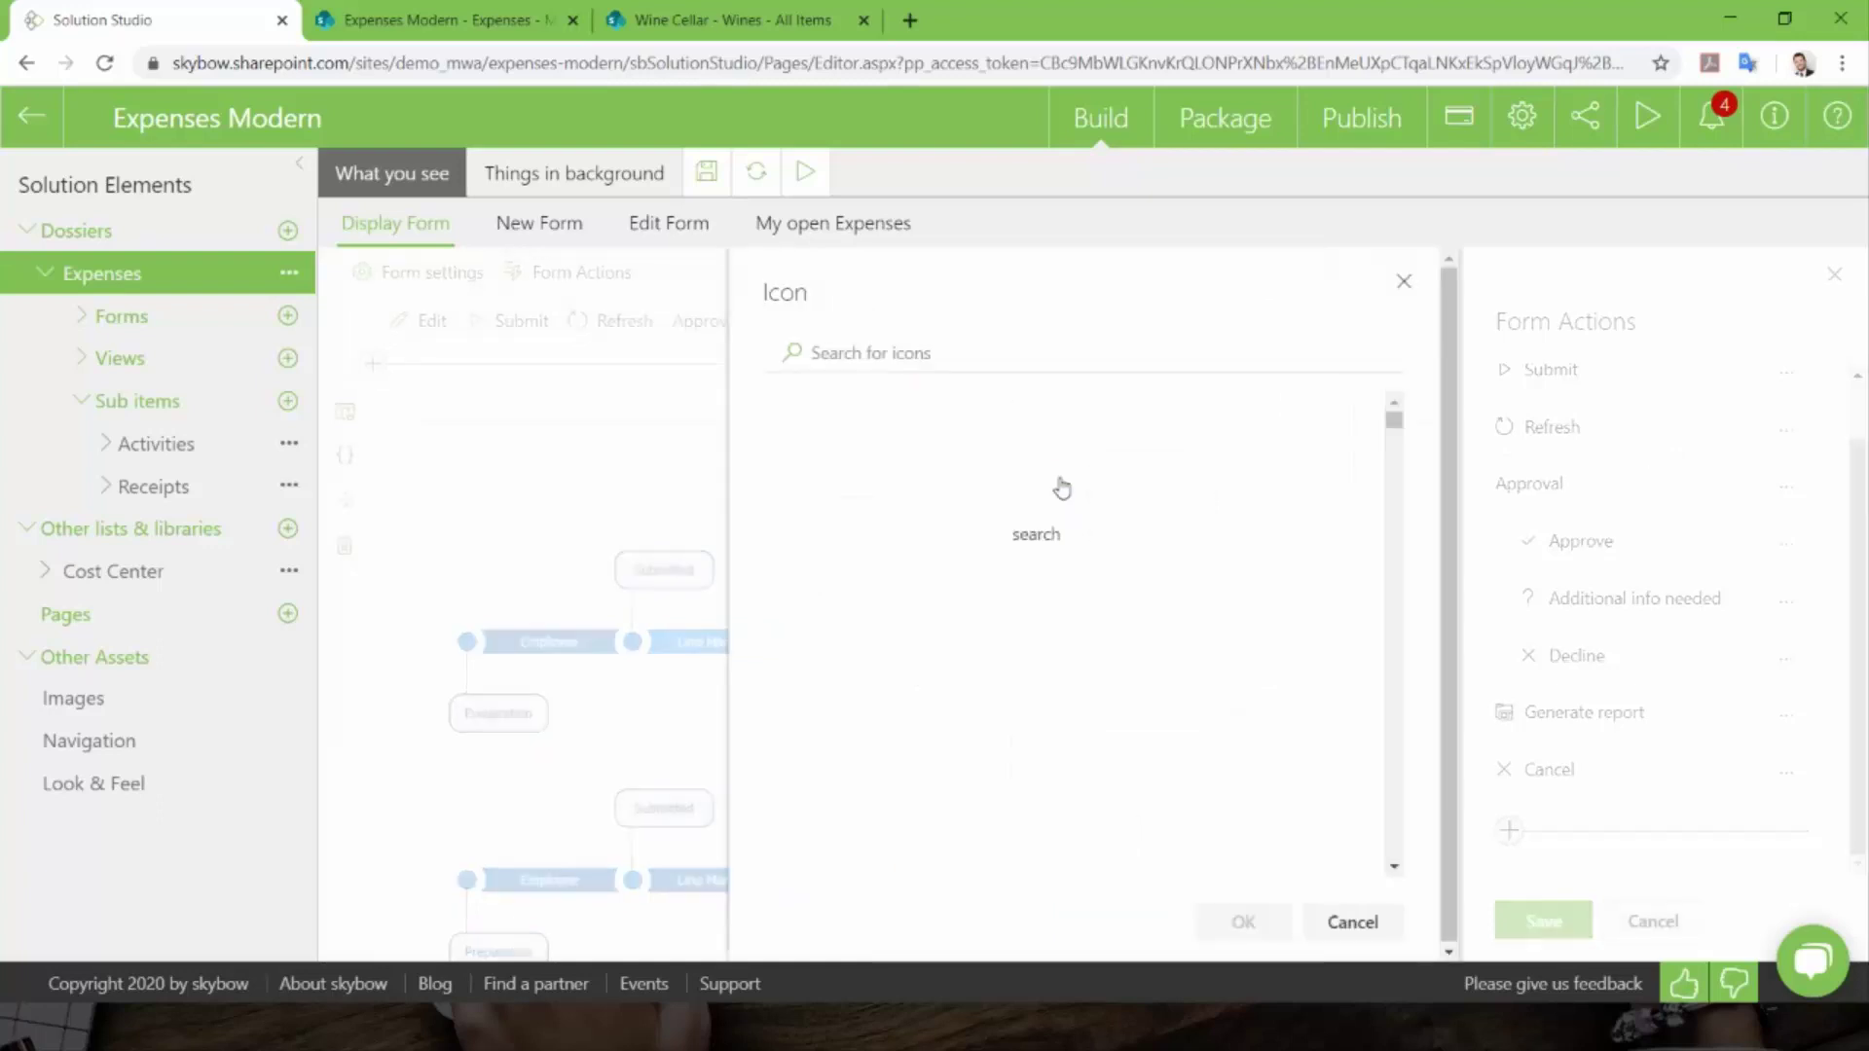
- Search the icons for 'messa' and assign the skypemessage speech-bubble icon
{"action": "scroll", "coordinate": [1070, 643], "scroll_direction": "down", "scroll_amount": 10}
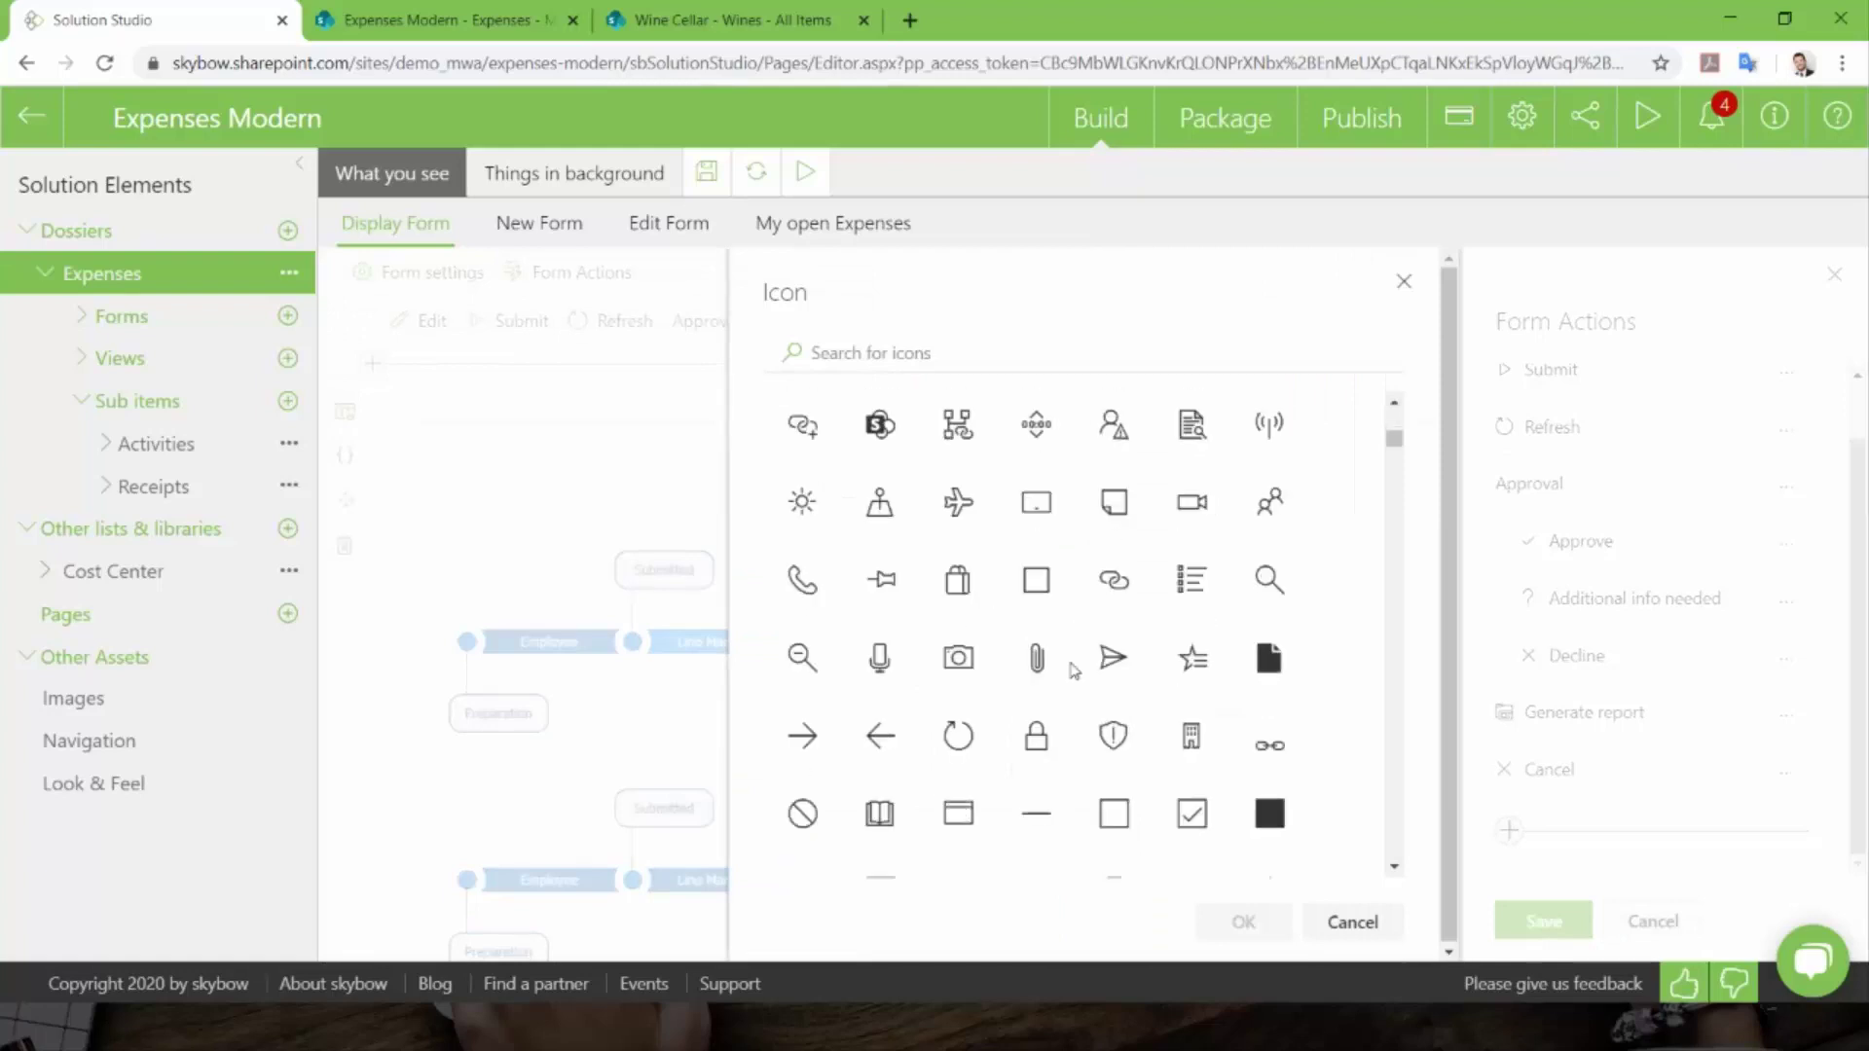
{"action": "scroll", "coordinate": [1234, 647], "scroll_direction": "down", "scroll_amount": 10}
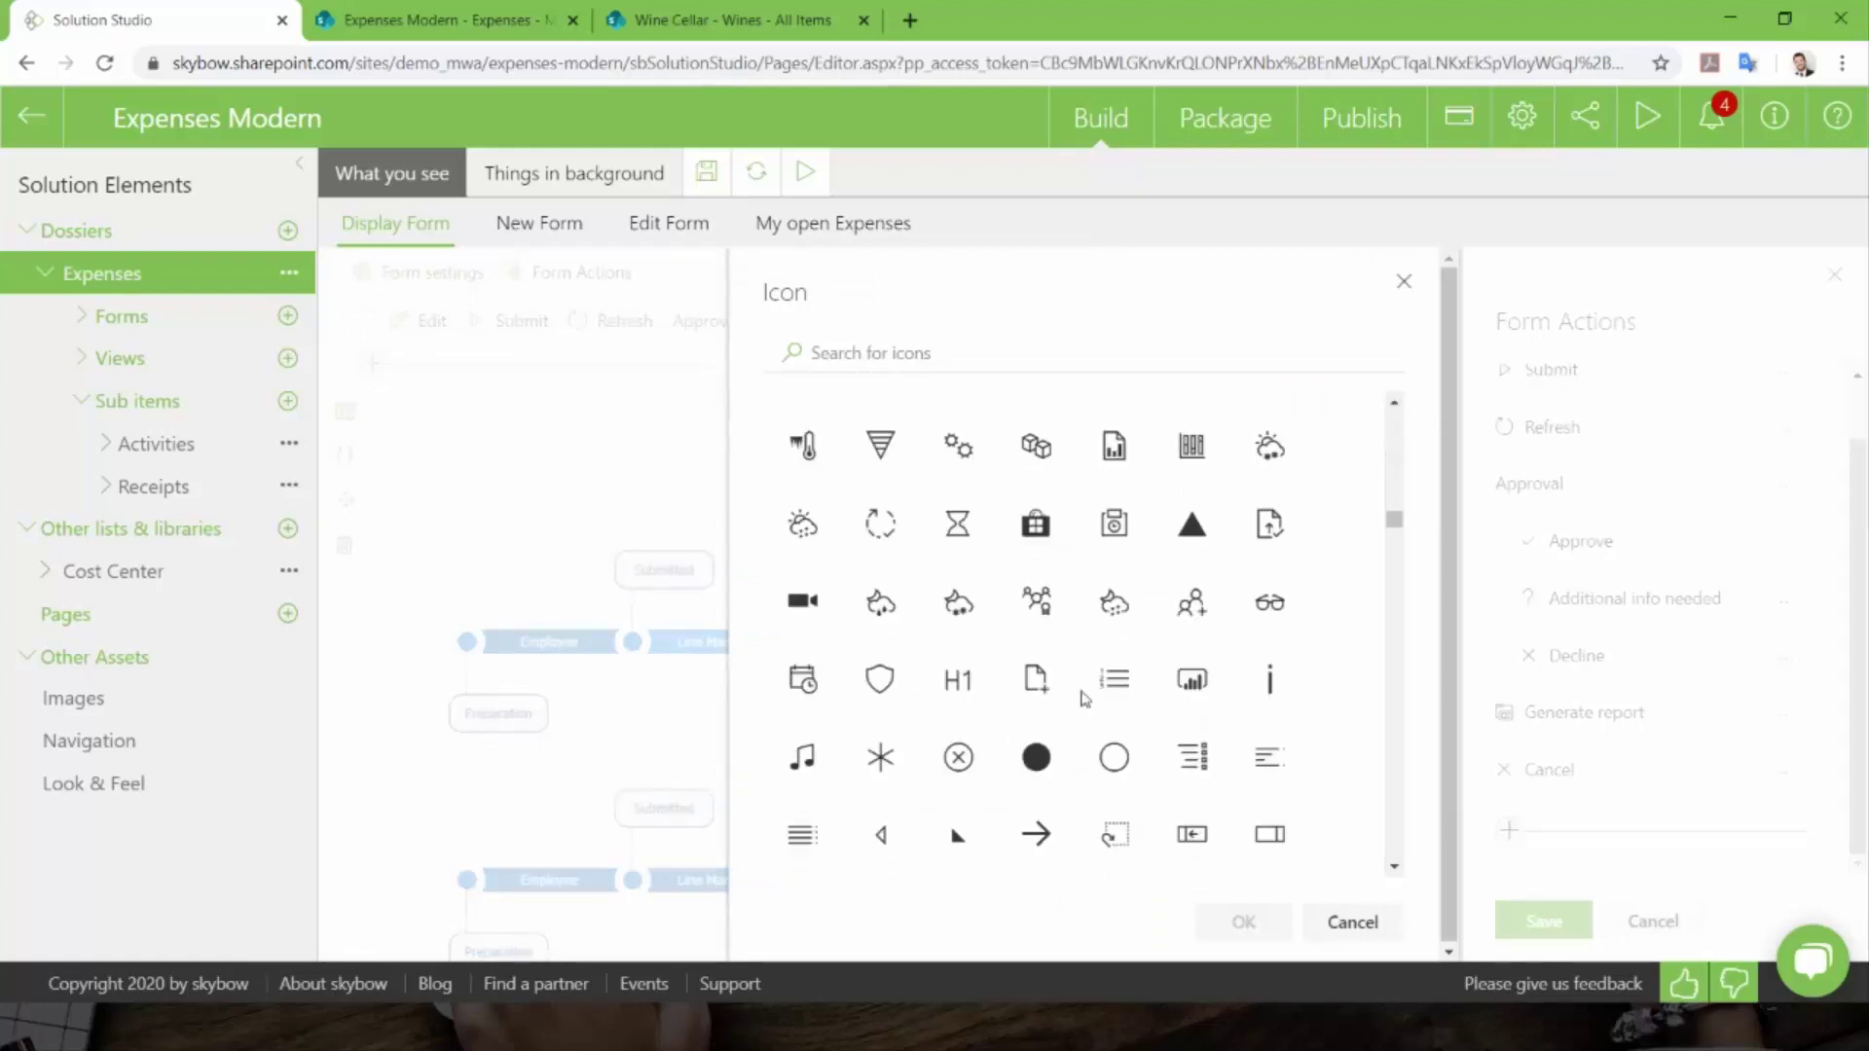
{"action": "scroll", "coordinate": [1071, 718], "scroll_direction": "down", "scroll_amount": 3}
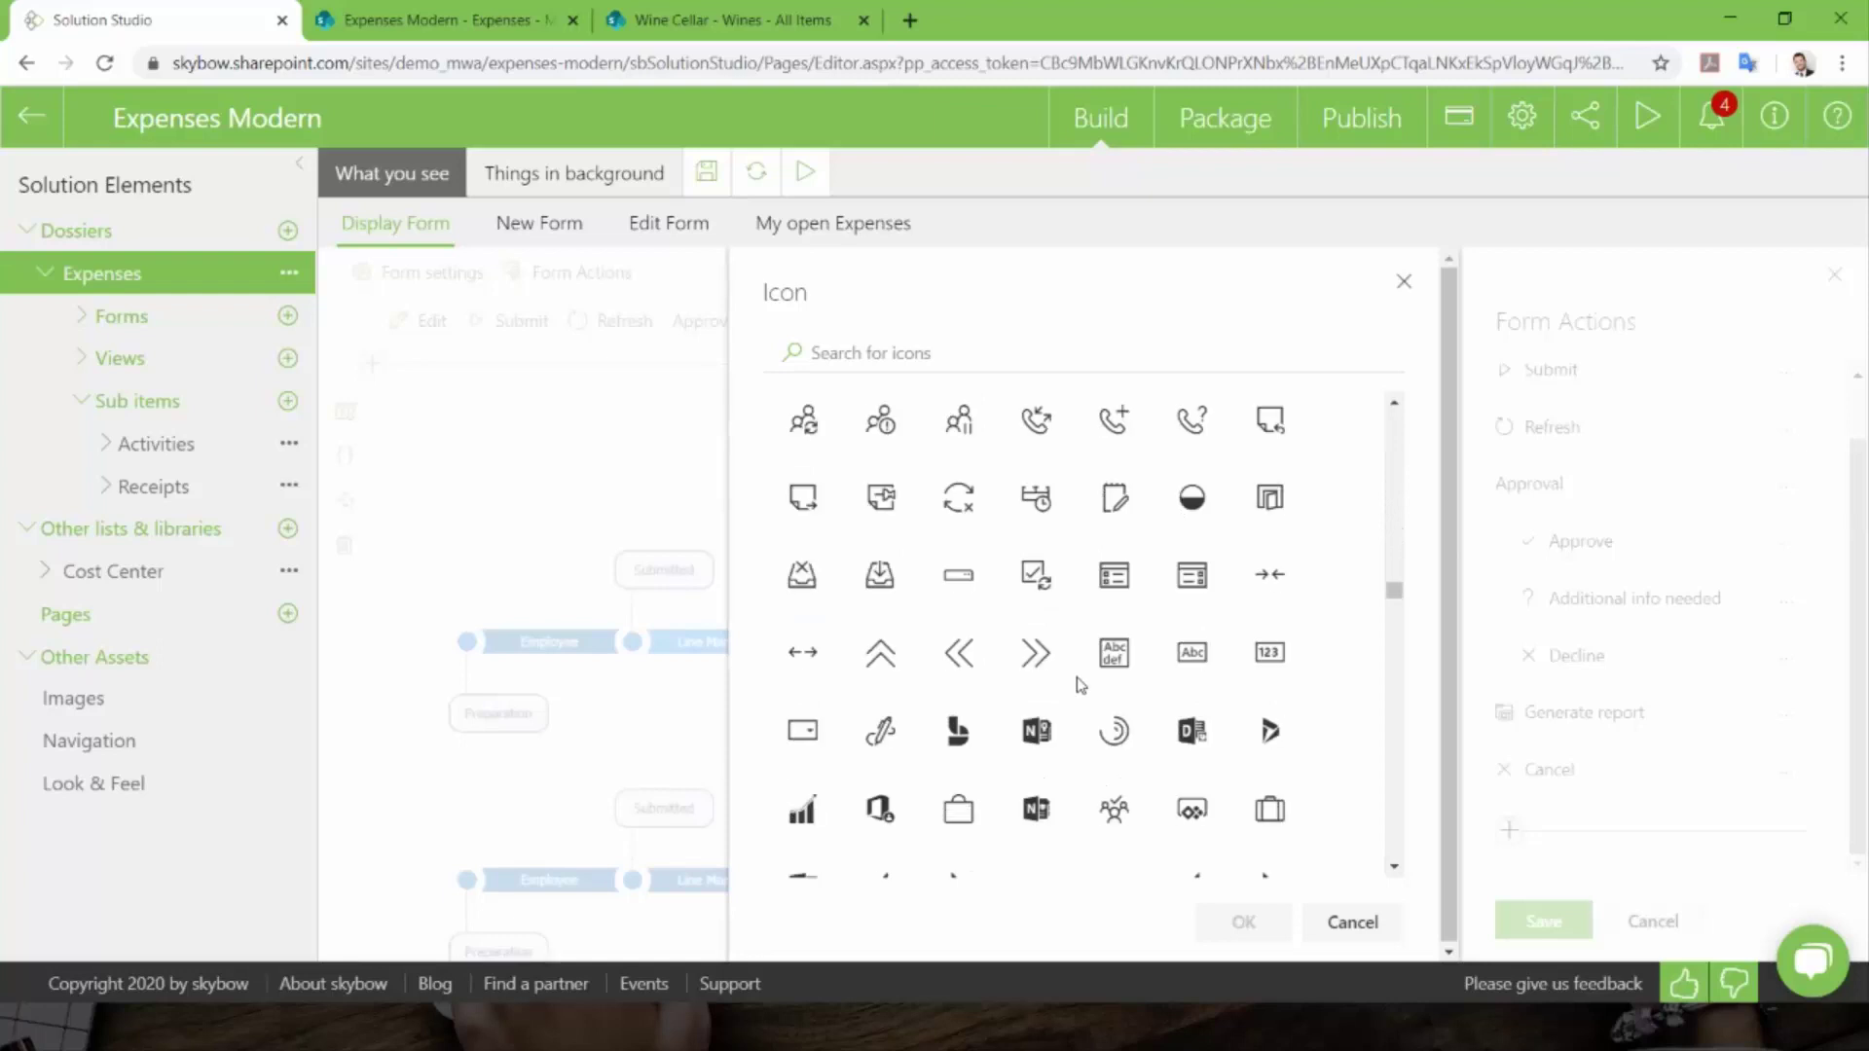
{"action": "left_click", "coordinate": [971, 353]}
{"action": "type", "text": "messa"}
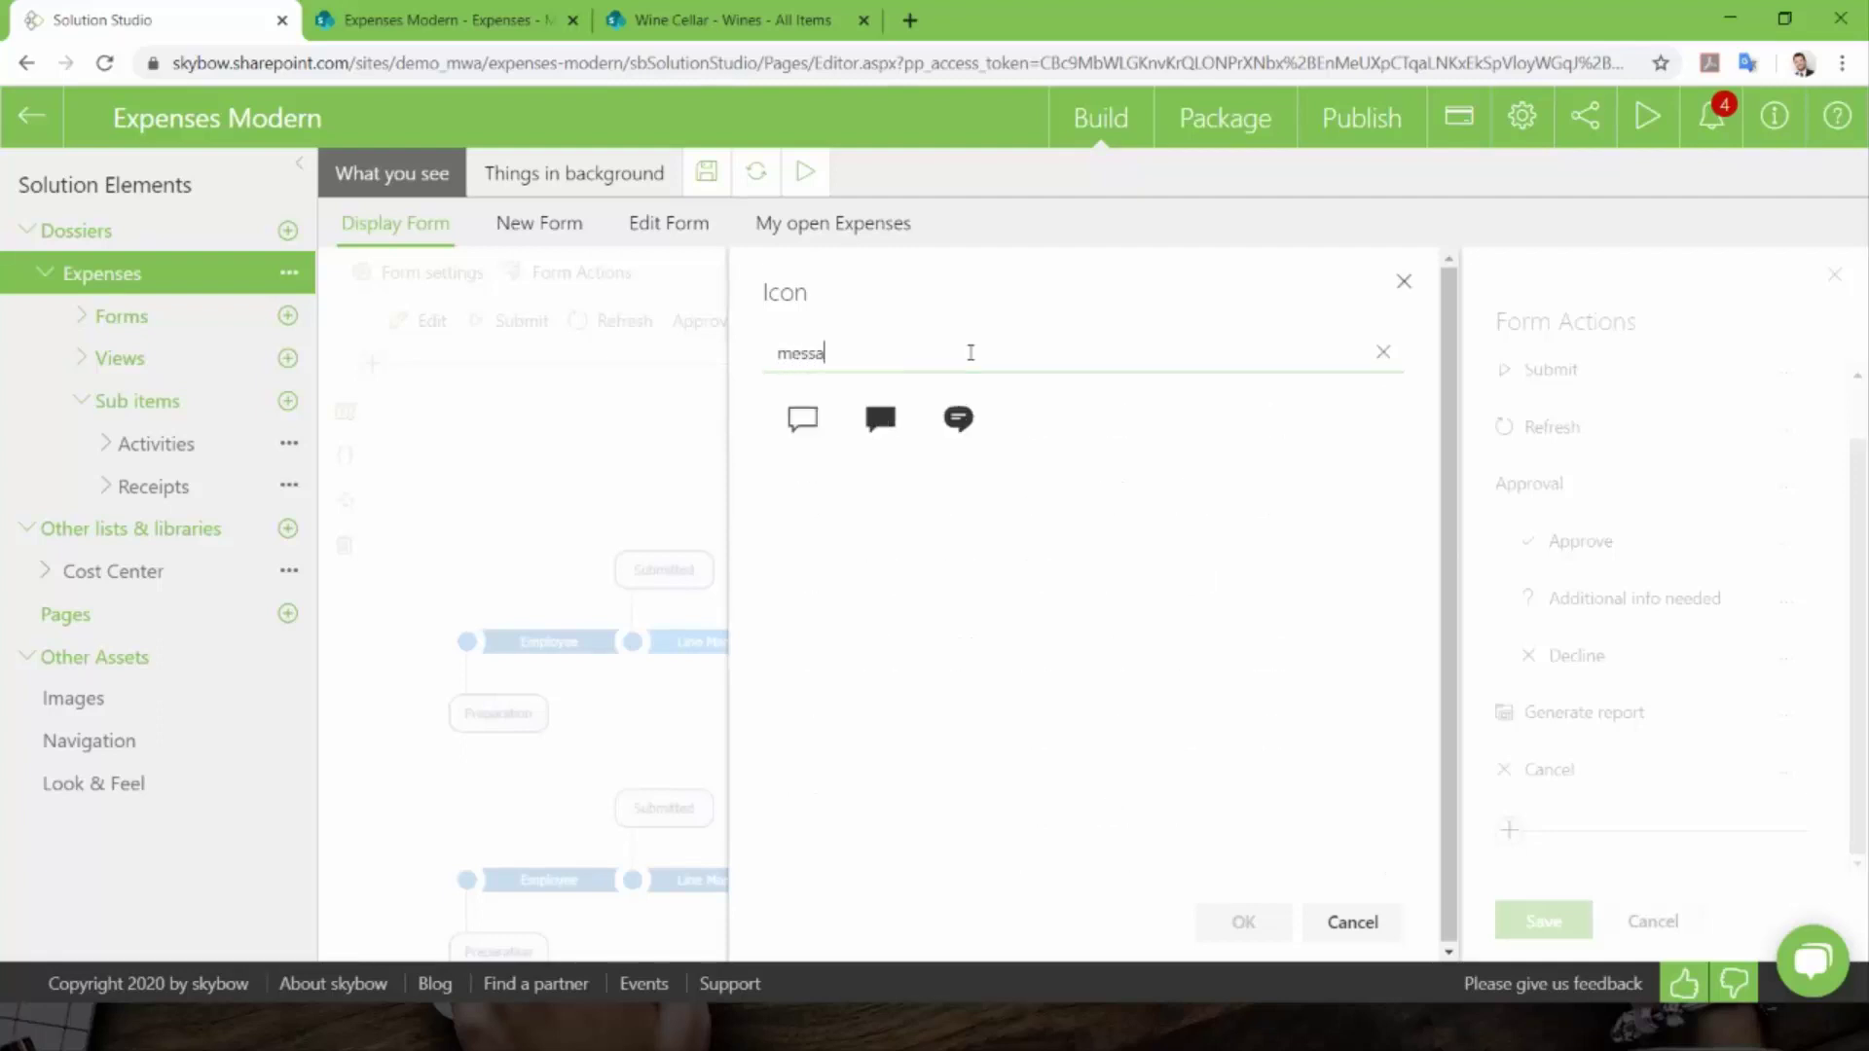
{"action": "left_click", "coordinate": [959, 421]}
{"action": "left_click", "coordinate": [1243, 925]}
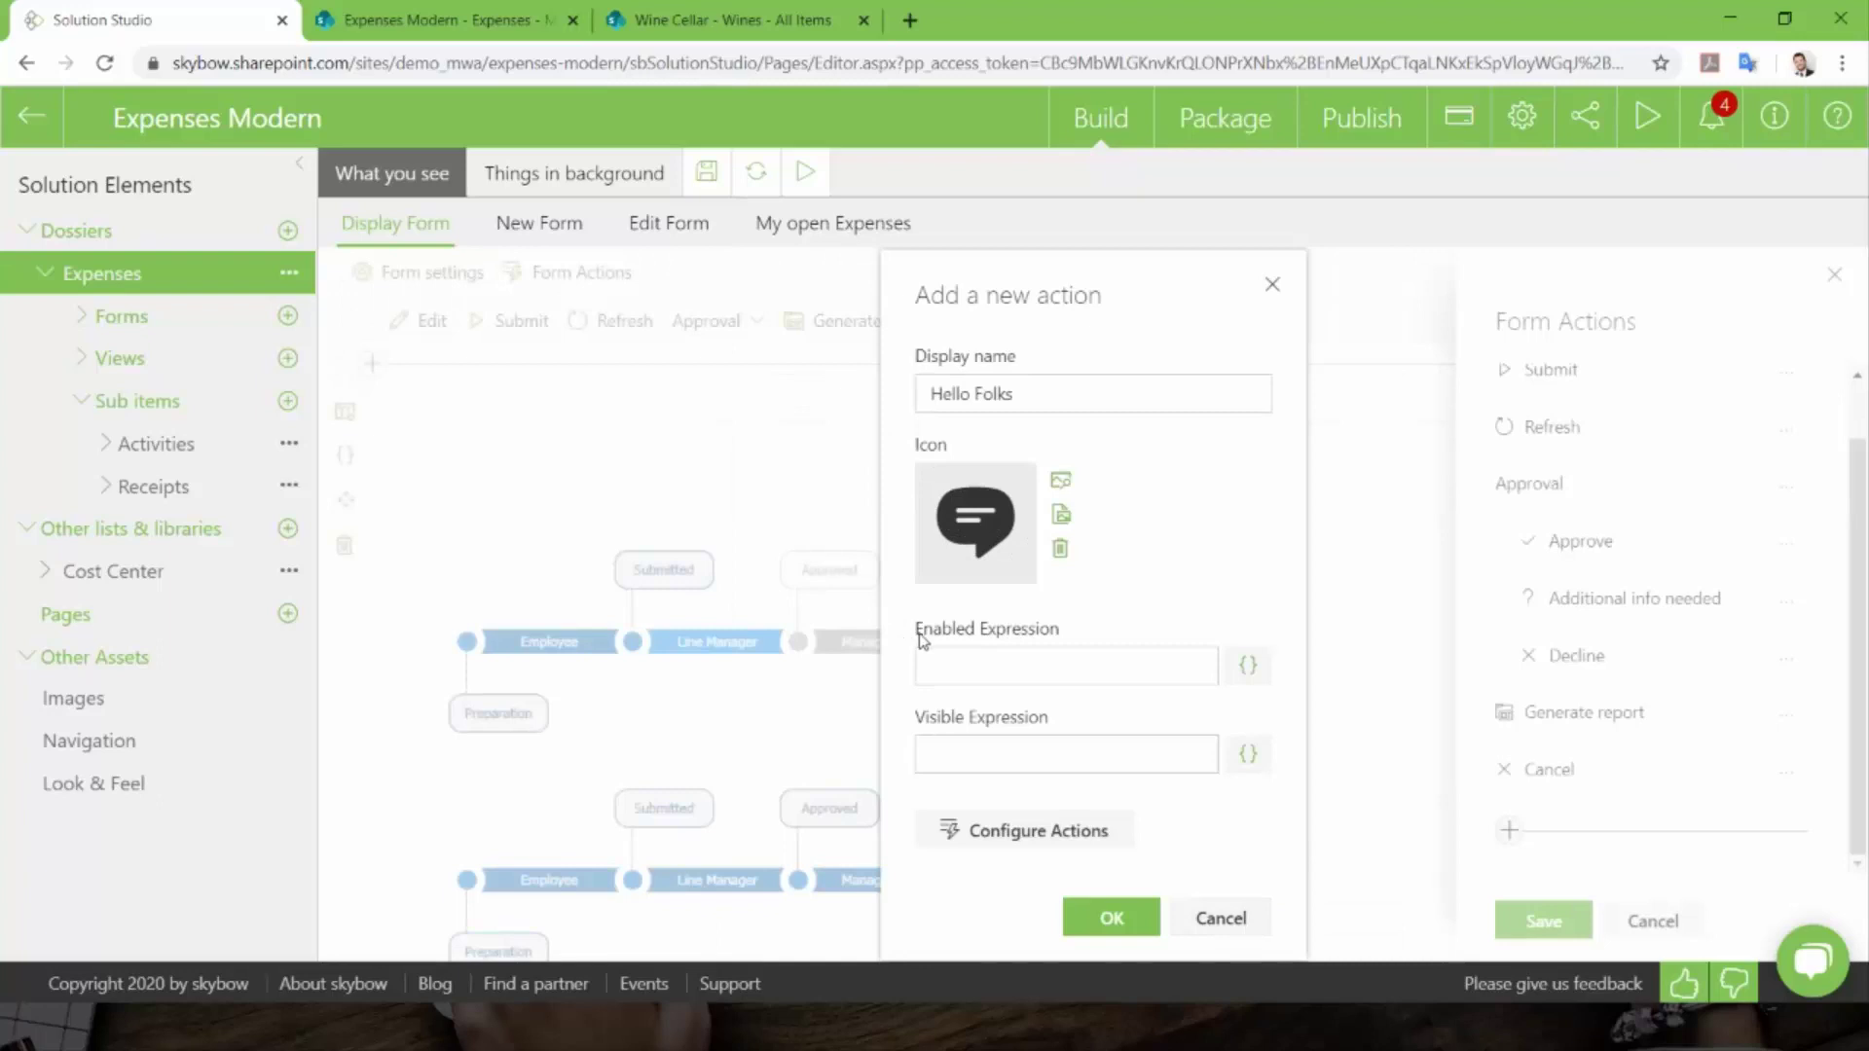
{"action": "left_click_drag", "start_coordinate": [916, 632], "coordinate": [1062, 633]}
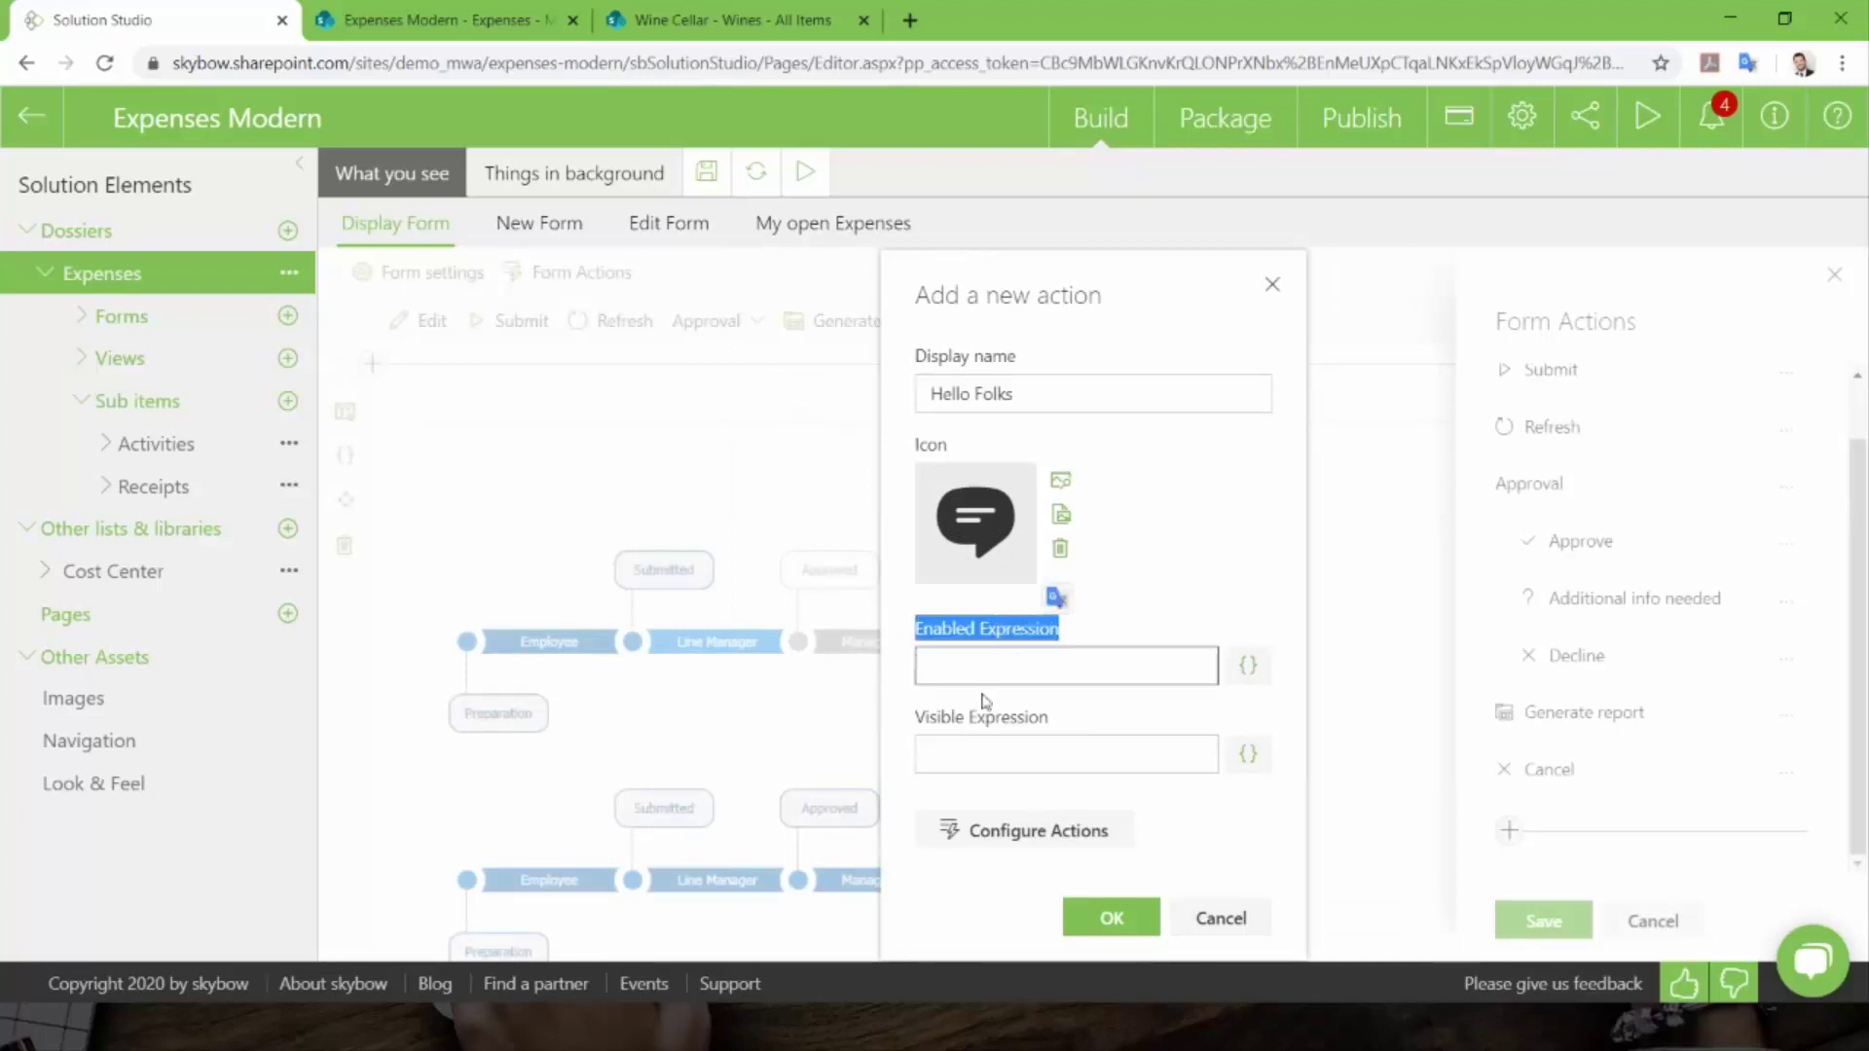
{"action": "left_click_drag", "start_coordinate": [930, 717], "coordinate": [1058, 722]}
{"action": "left_click", "coordinate": [1070, 718]}
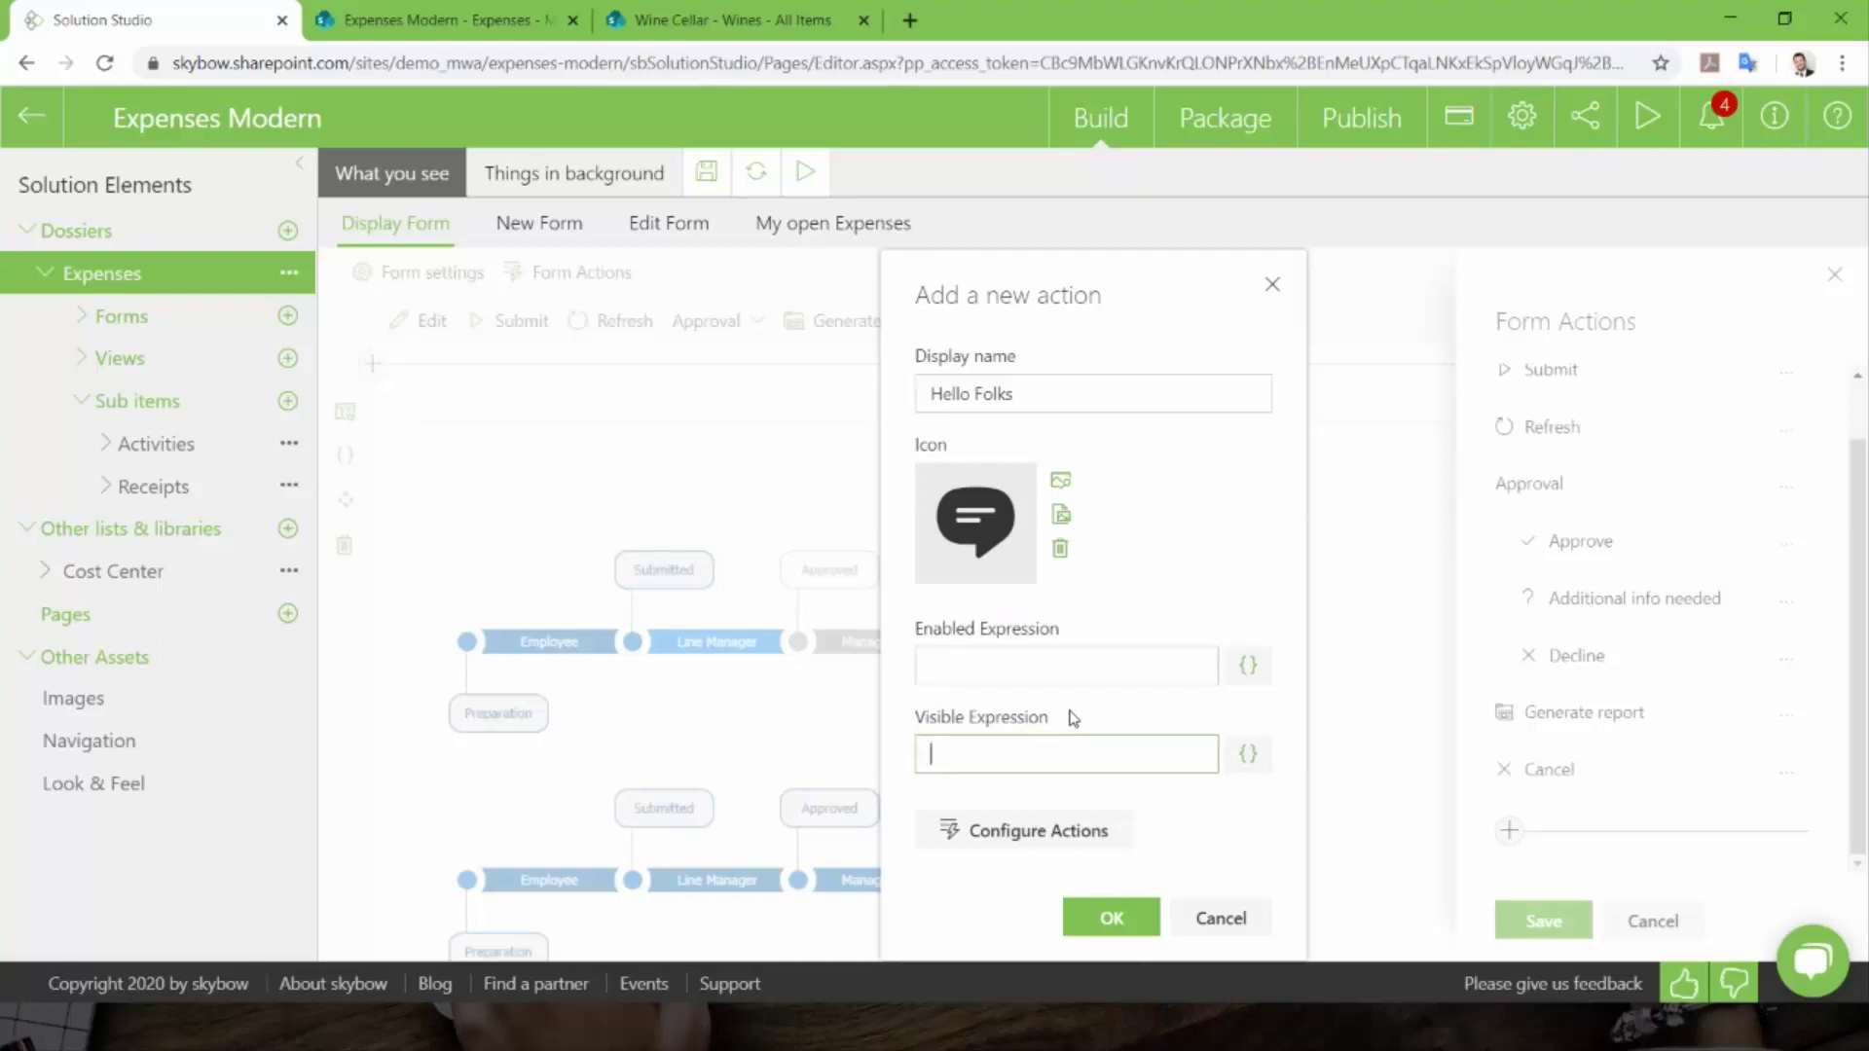
{"action": "left_click", "coordinate": [1247, 761]}
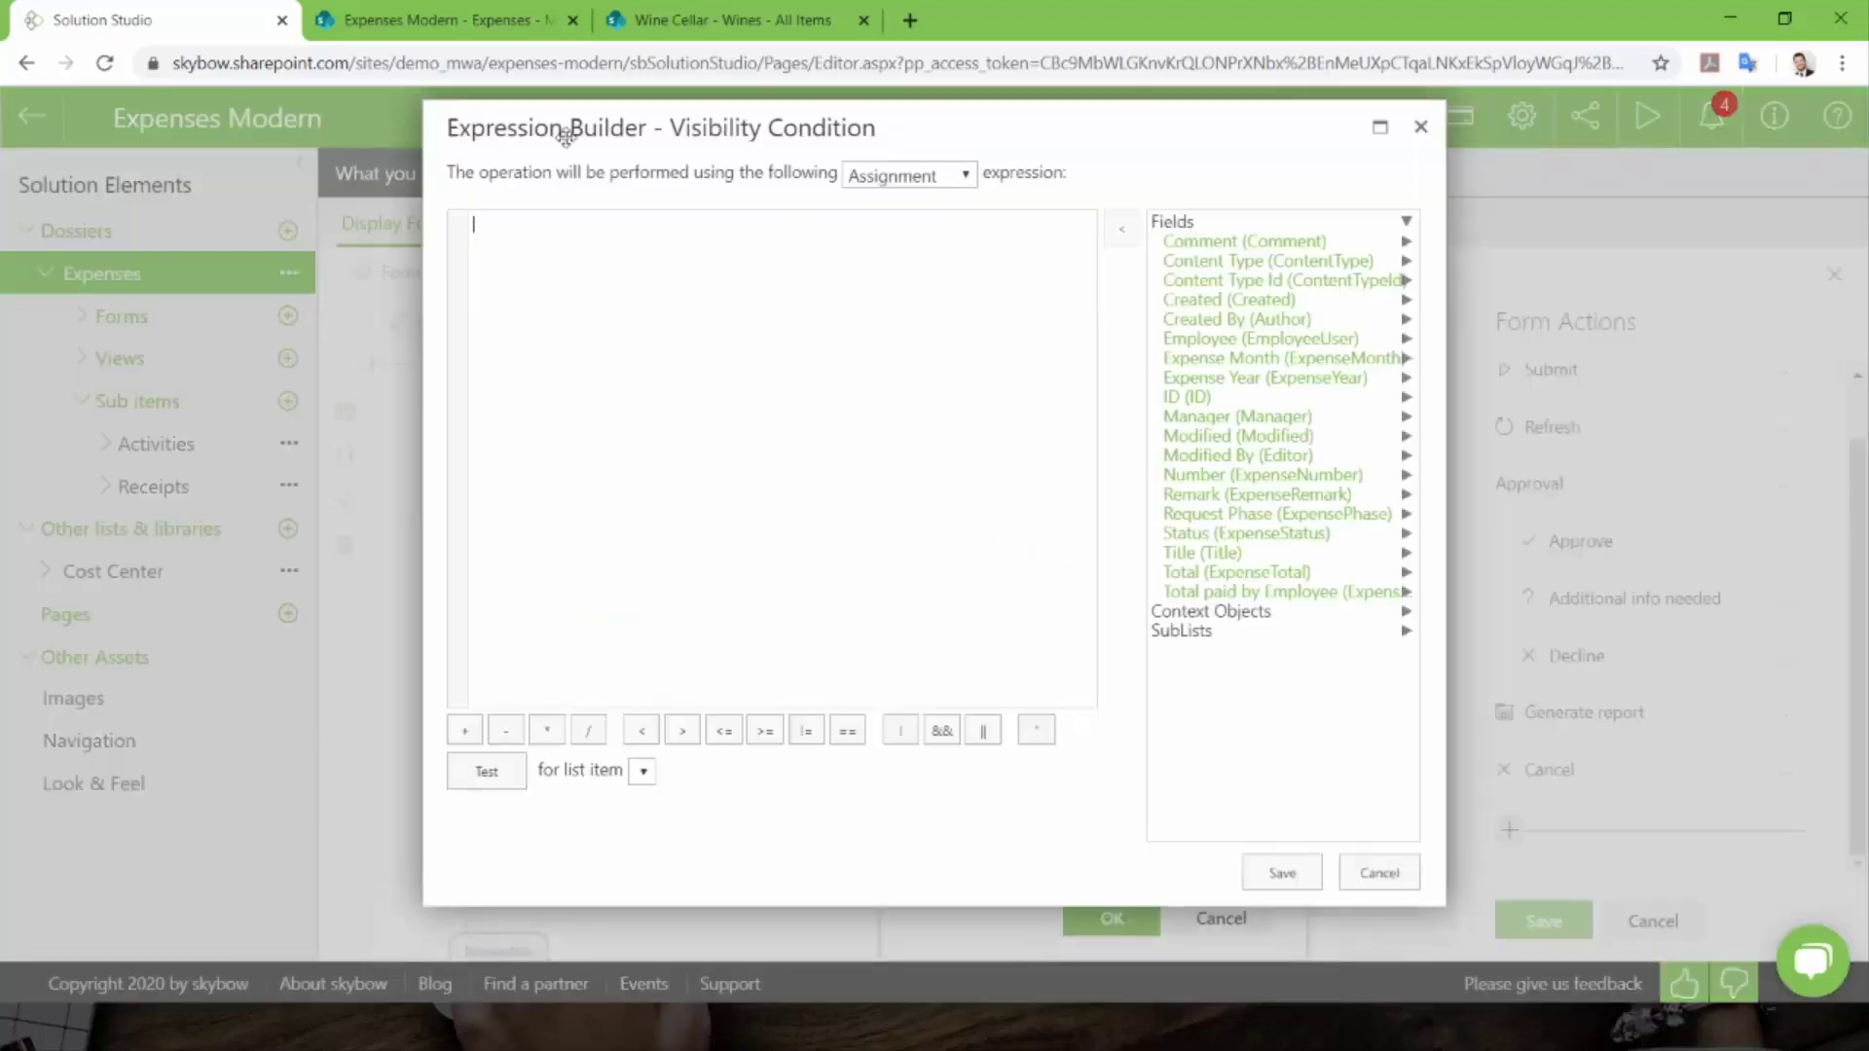
{"action": "mouse_move", "coordinate": [563, 132]}
{"action": "left_mouse_down"}
{"action": "mouse_move", "coordinate": [616, 155]}
{"action": "mouse_move", "coordinate": [591, 148]}
{"action": "left_mouse_up"}
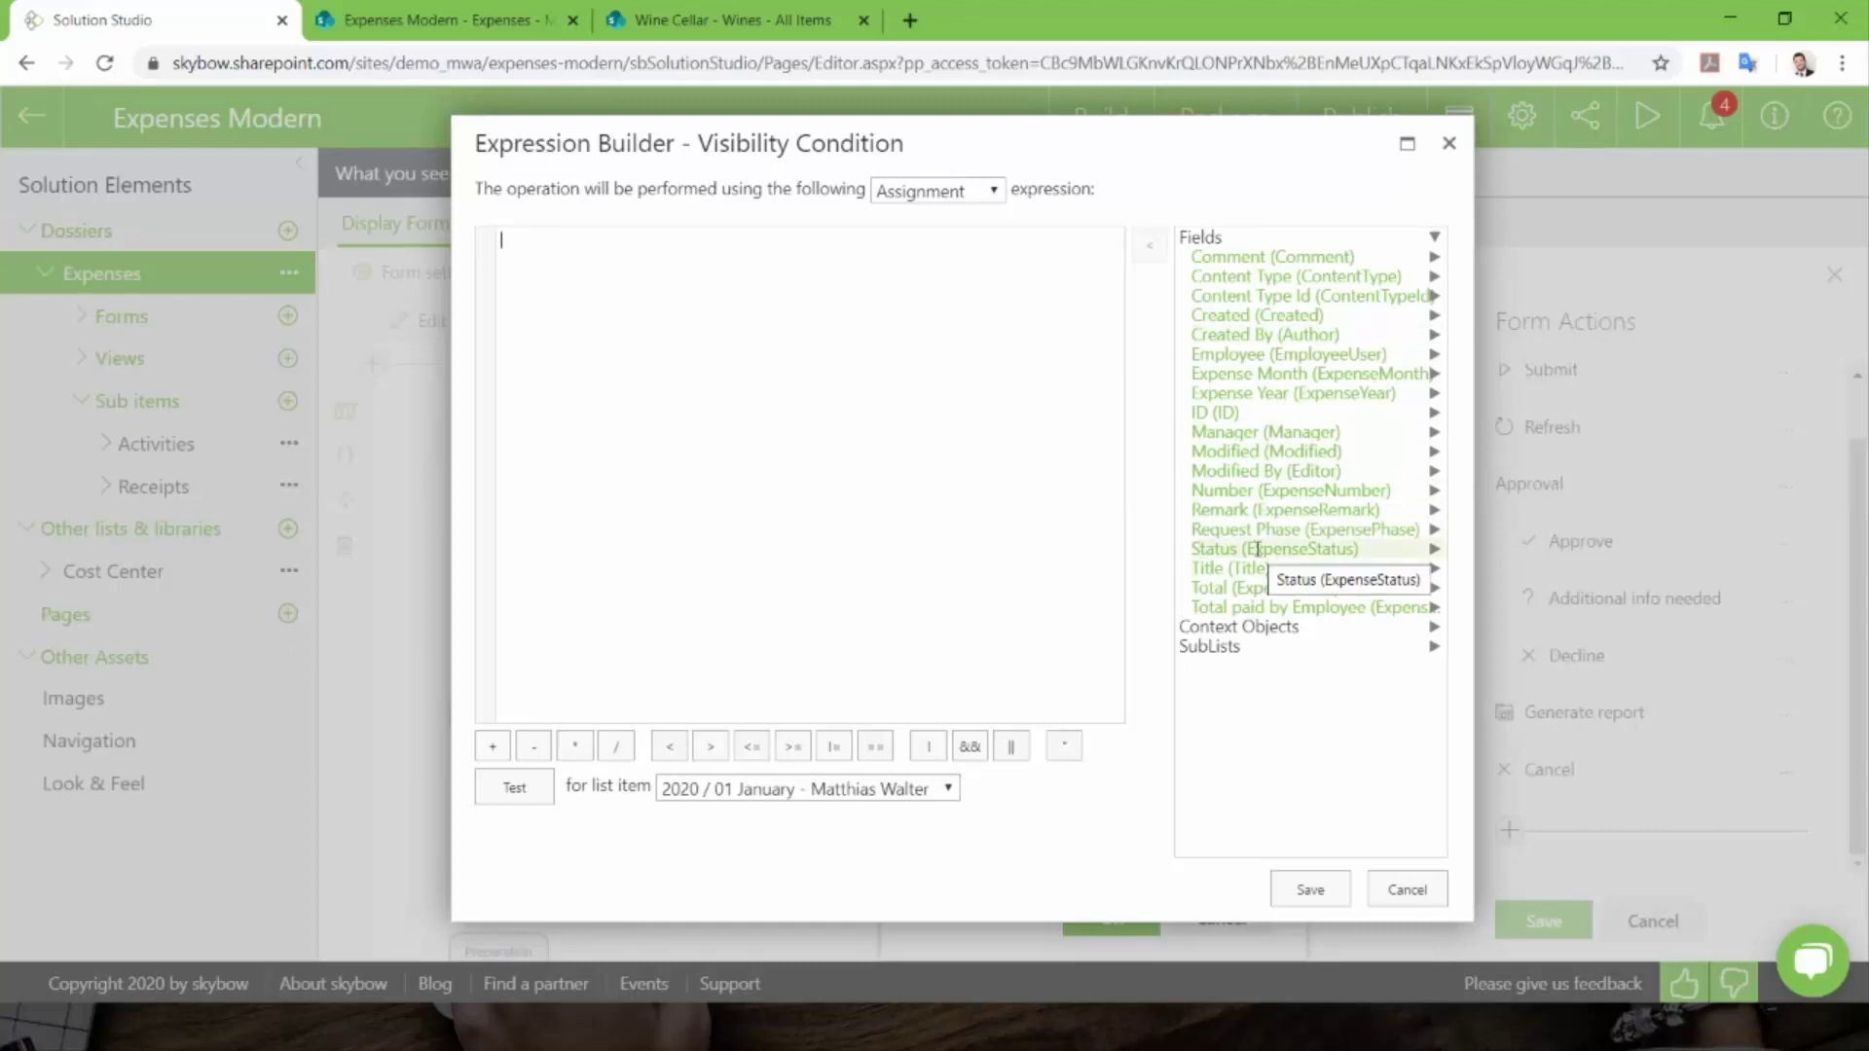
{"action": "double_click", "coordinate": [1256, 549]}
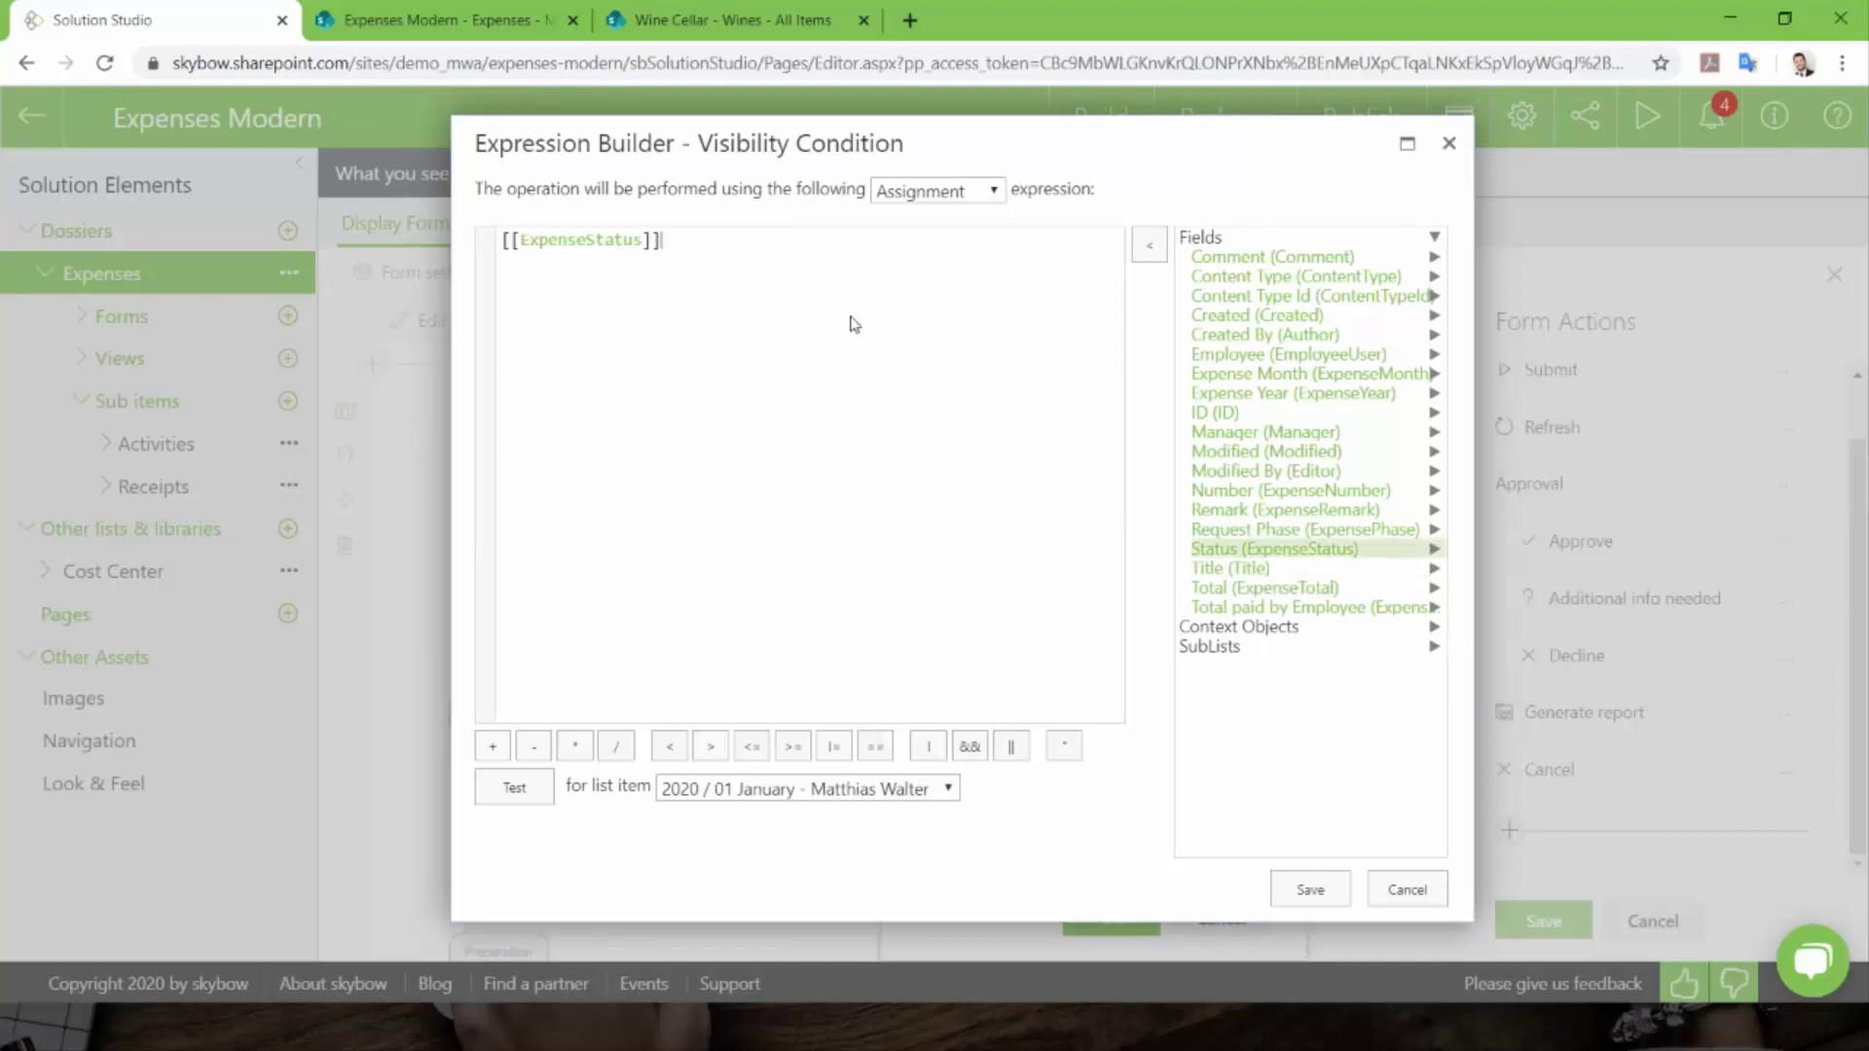
{"action": "type", "text": "==\"Preparation"}
{"action": "left_click", "coordinate": [941, 198]}
{"action": "left_click", "coordinate": [915, 261]}
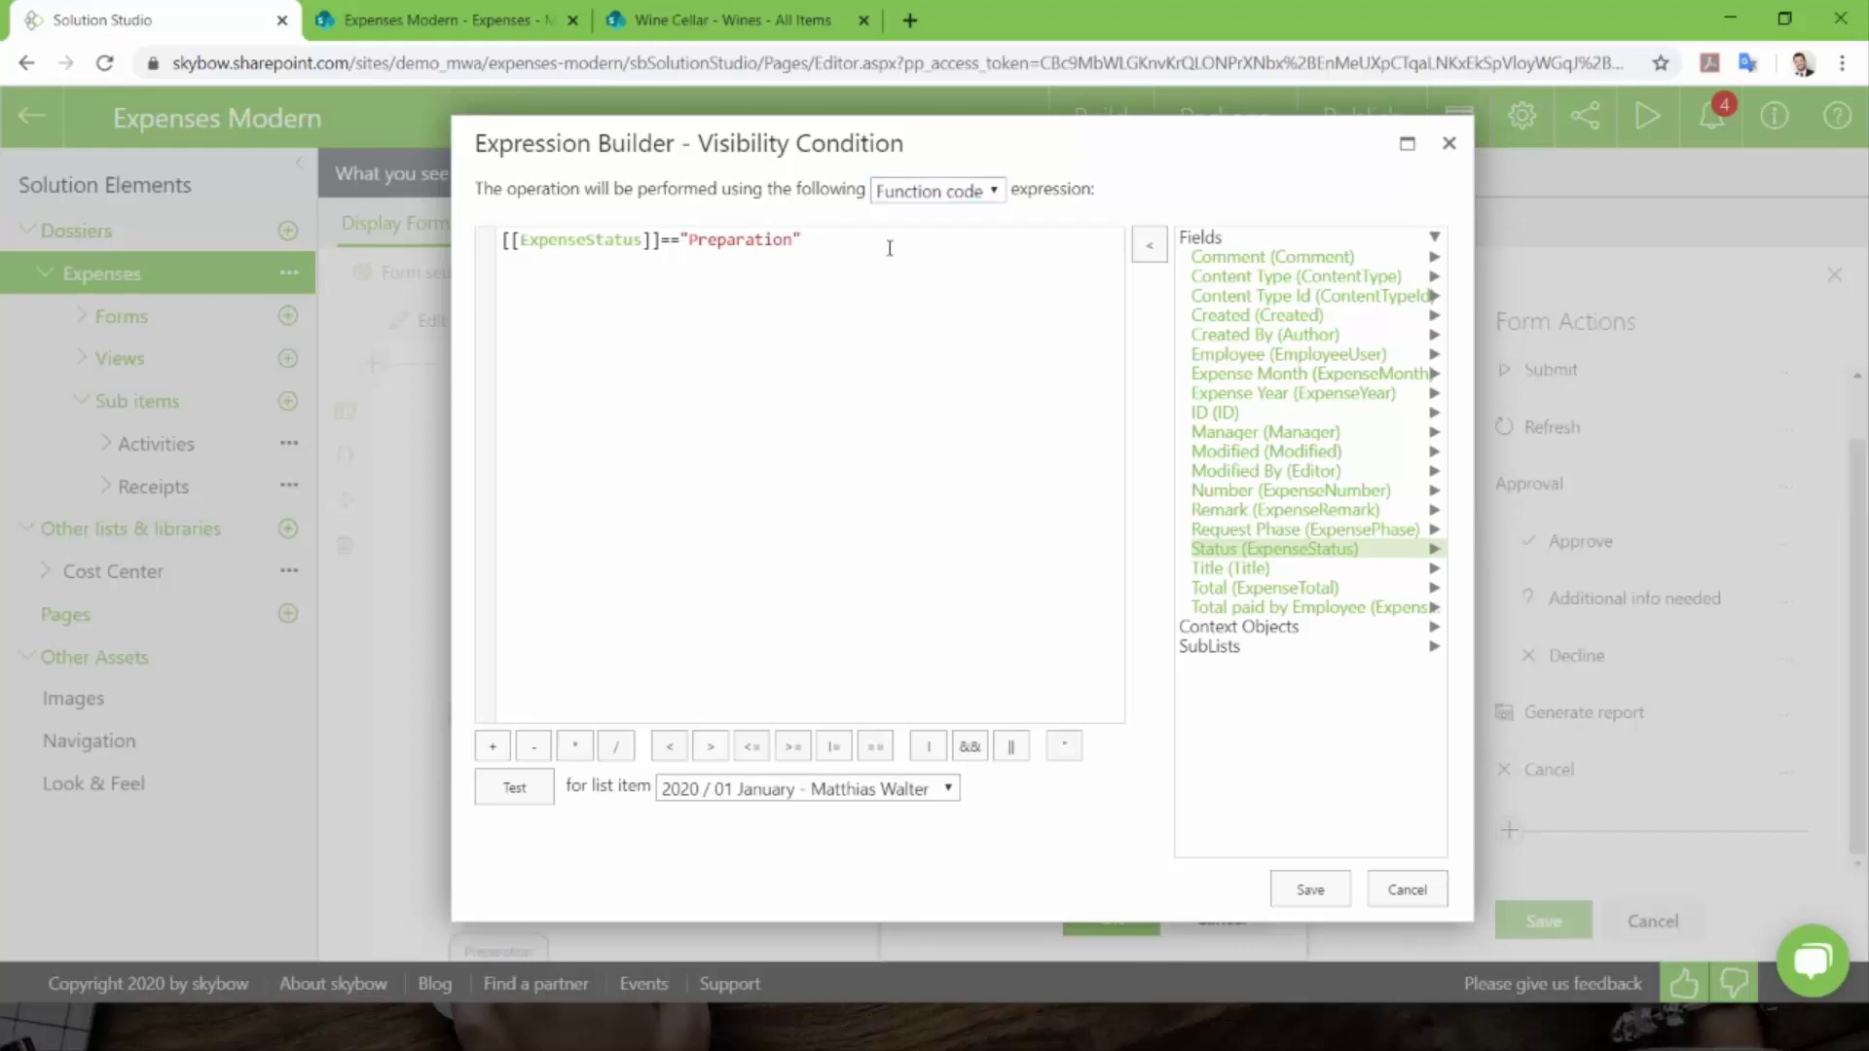
{"action": "key", "text": "ctrl+a"}
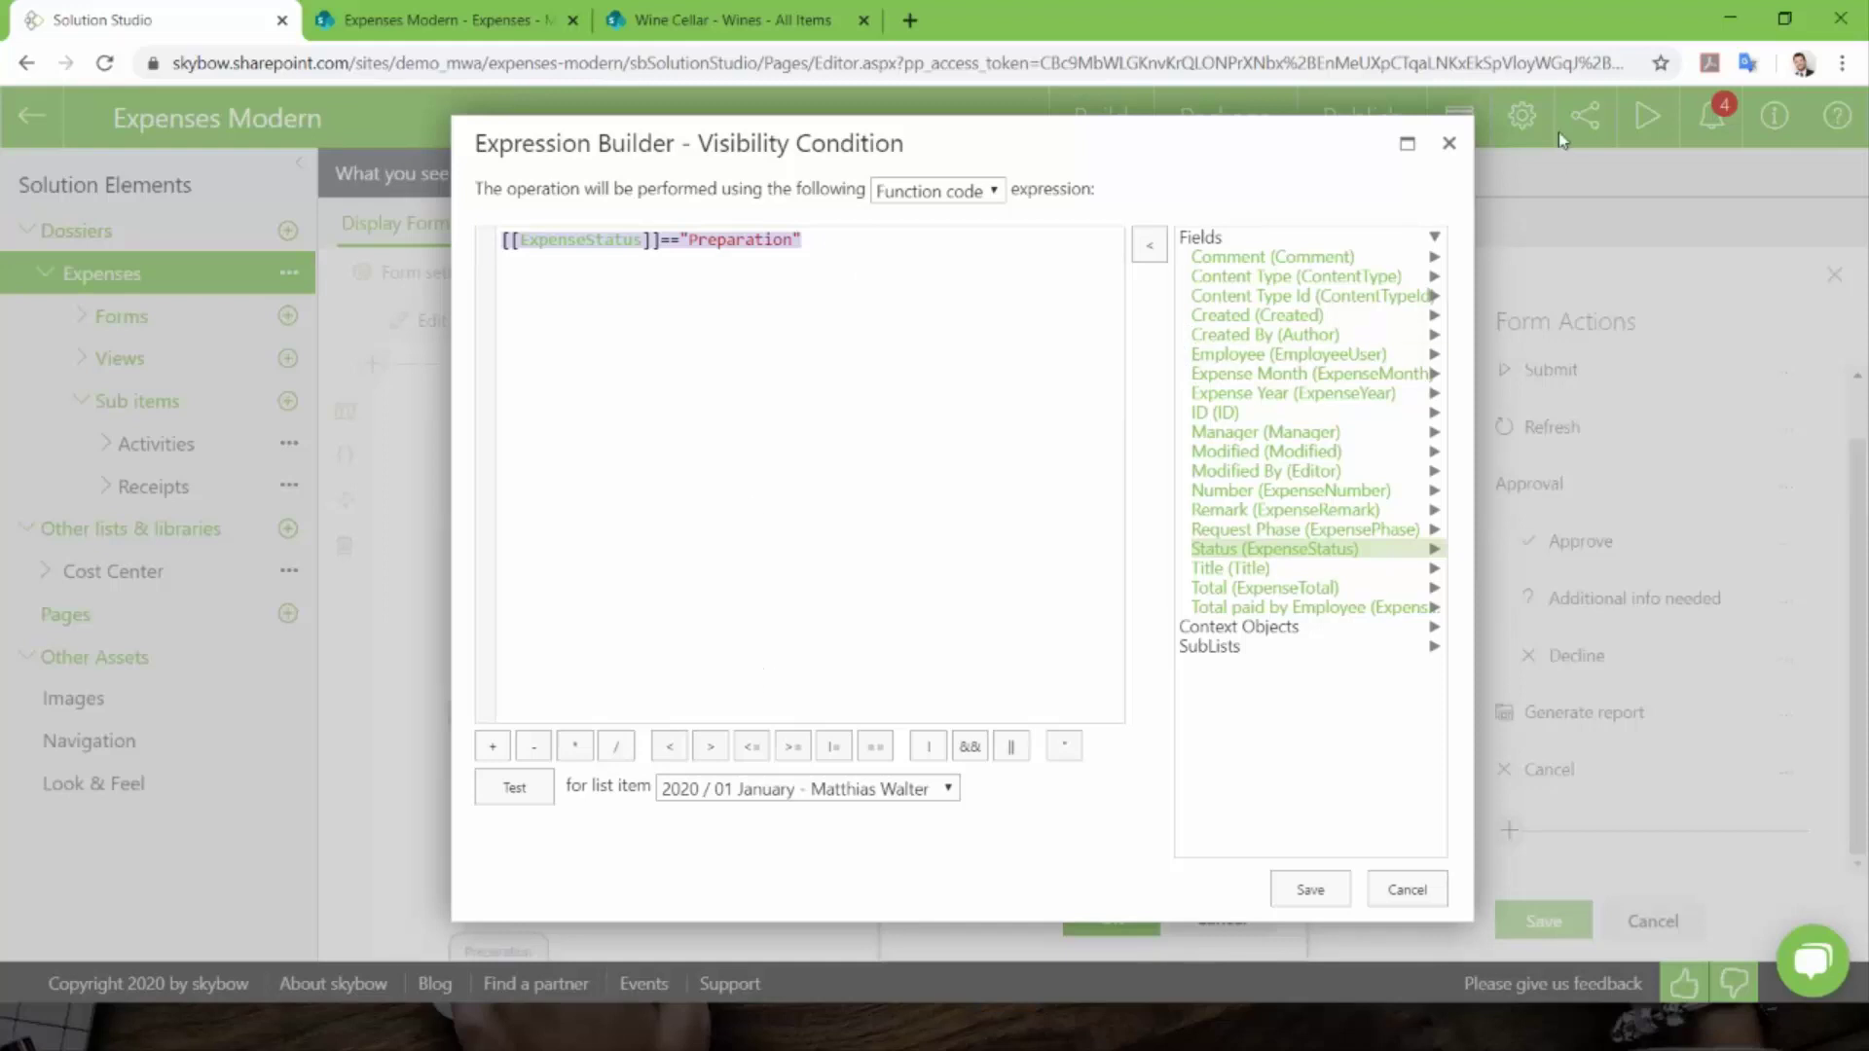
{"action": "left_click", "coordinate": [1447, 146]}
{"action": "left_click", "coordinate": [1018, 652]}
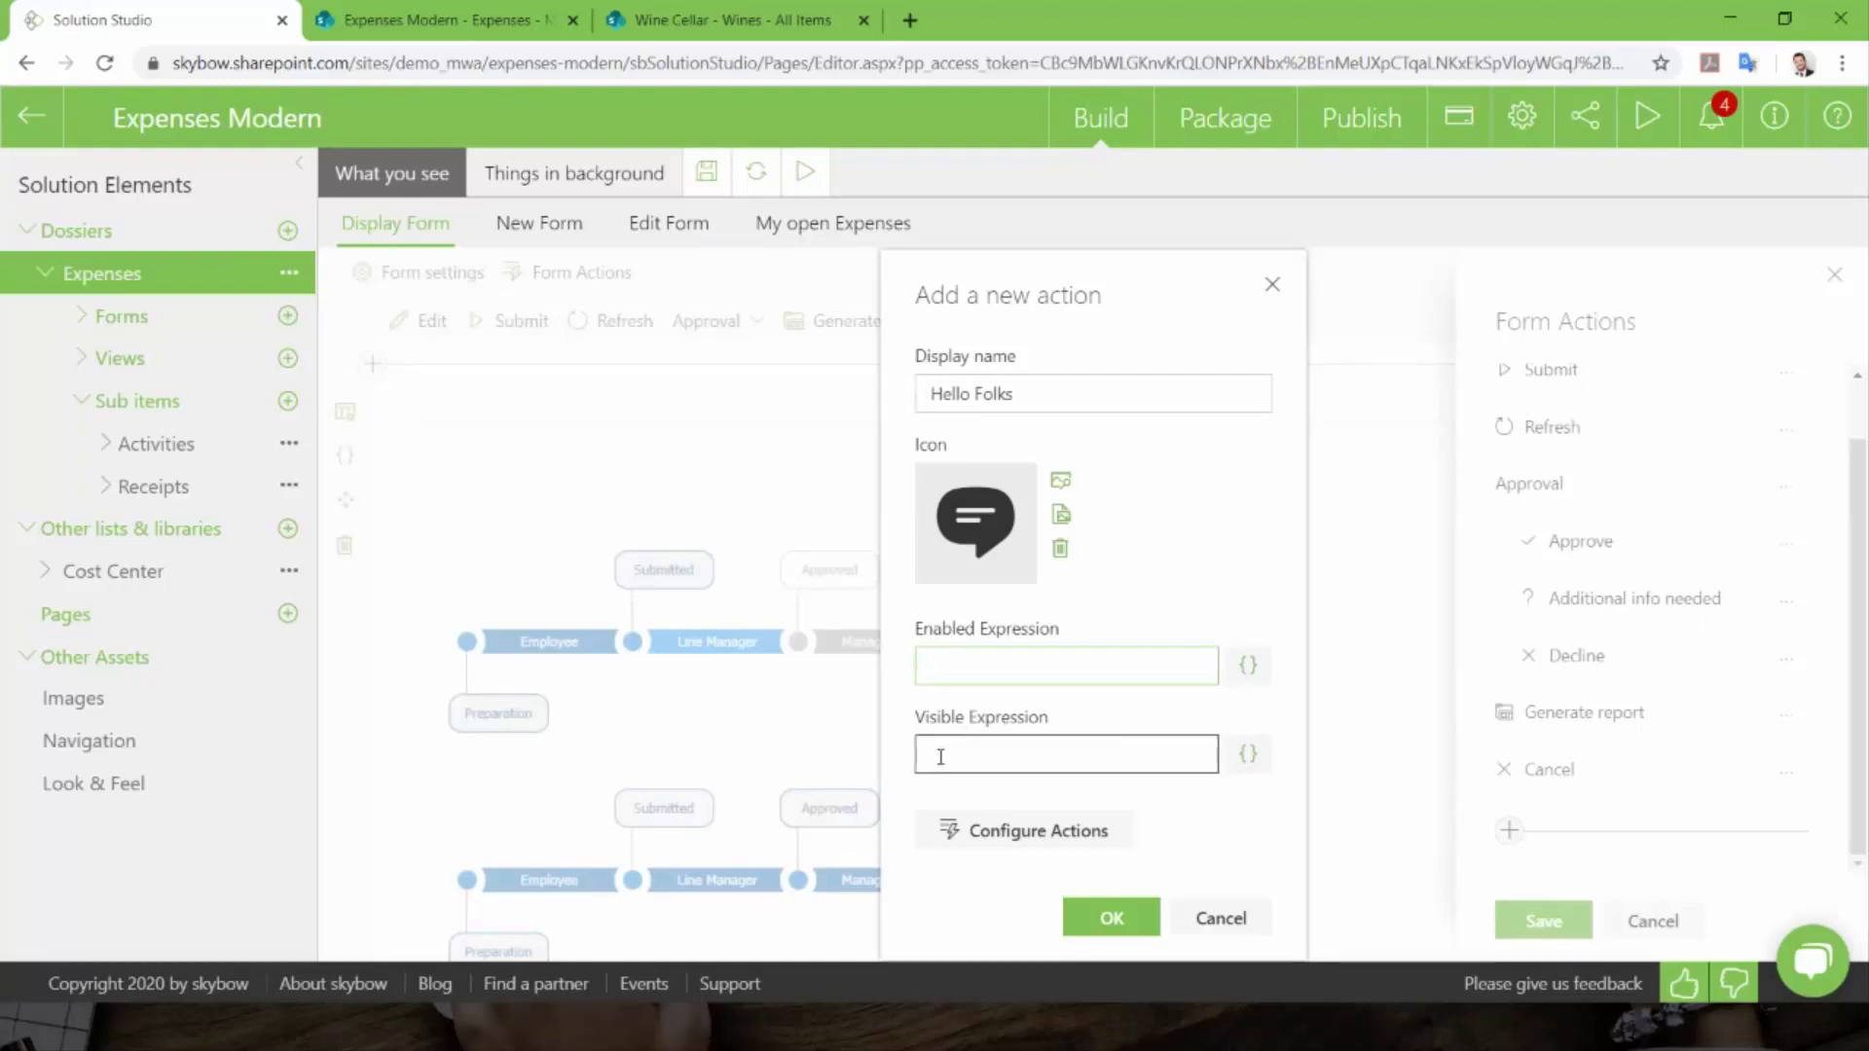
- Set the Hello Folks on-click action type to Show Message
{"action": "left_click", "coordinate": [1023, 839]}
{"action": "left_click", "coordinate": [946, 310]}
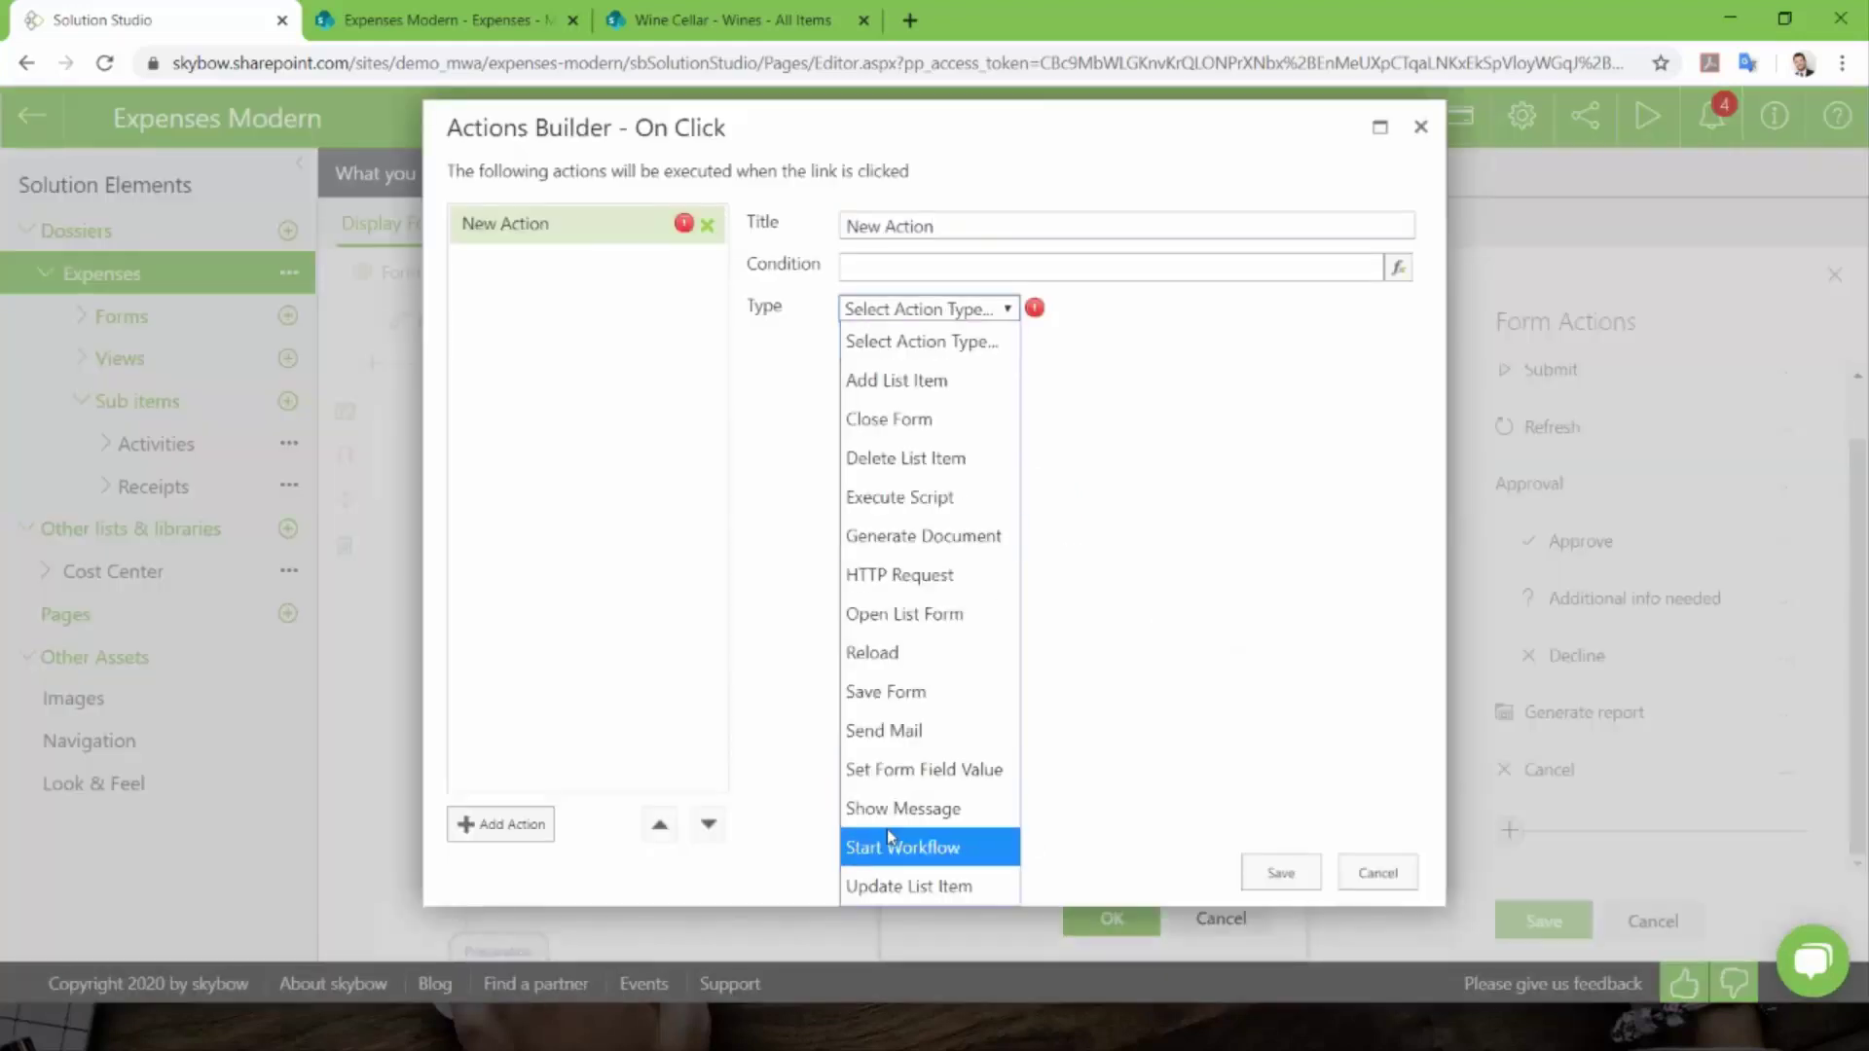
{"action": "left_click", "coordinate": [935, 810]}
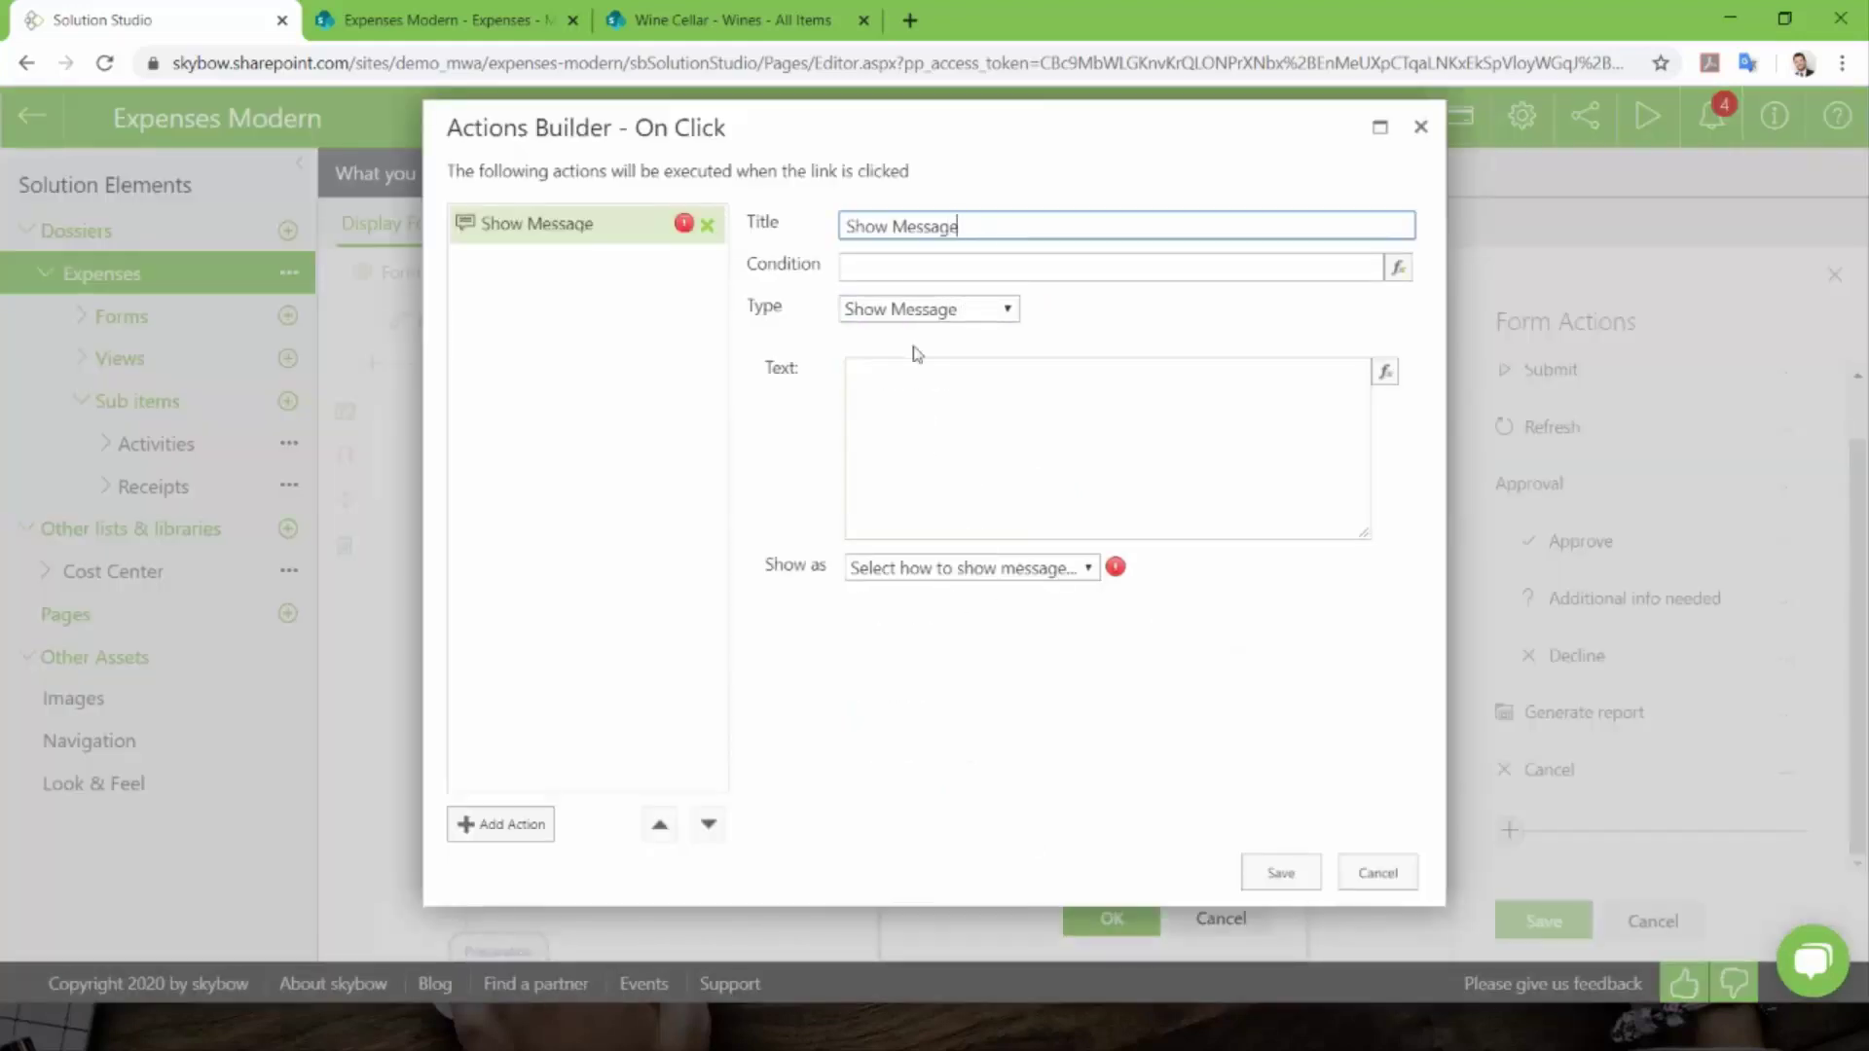
{"action": "left_click", "coordinate": [930, 309]}
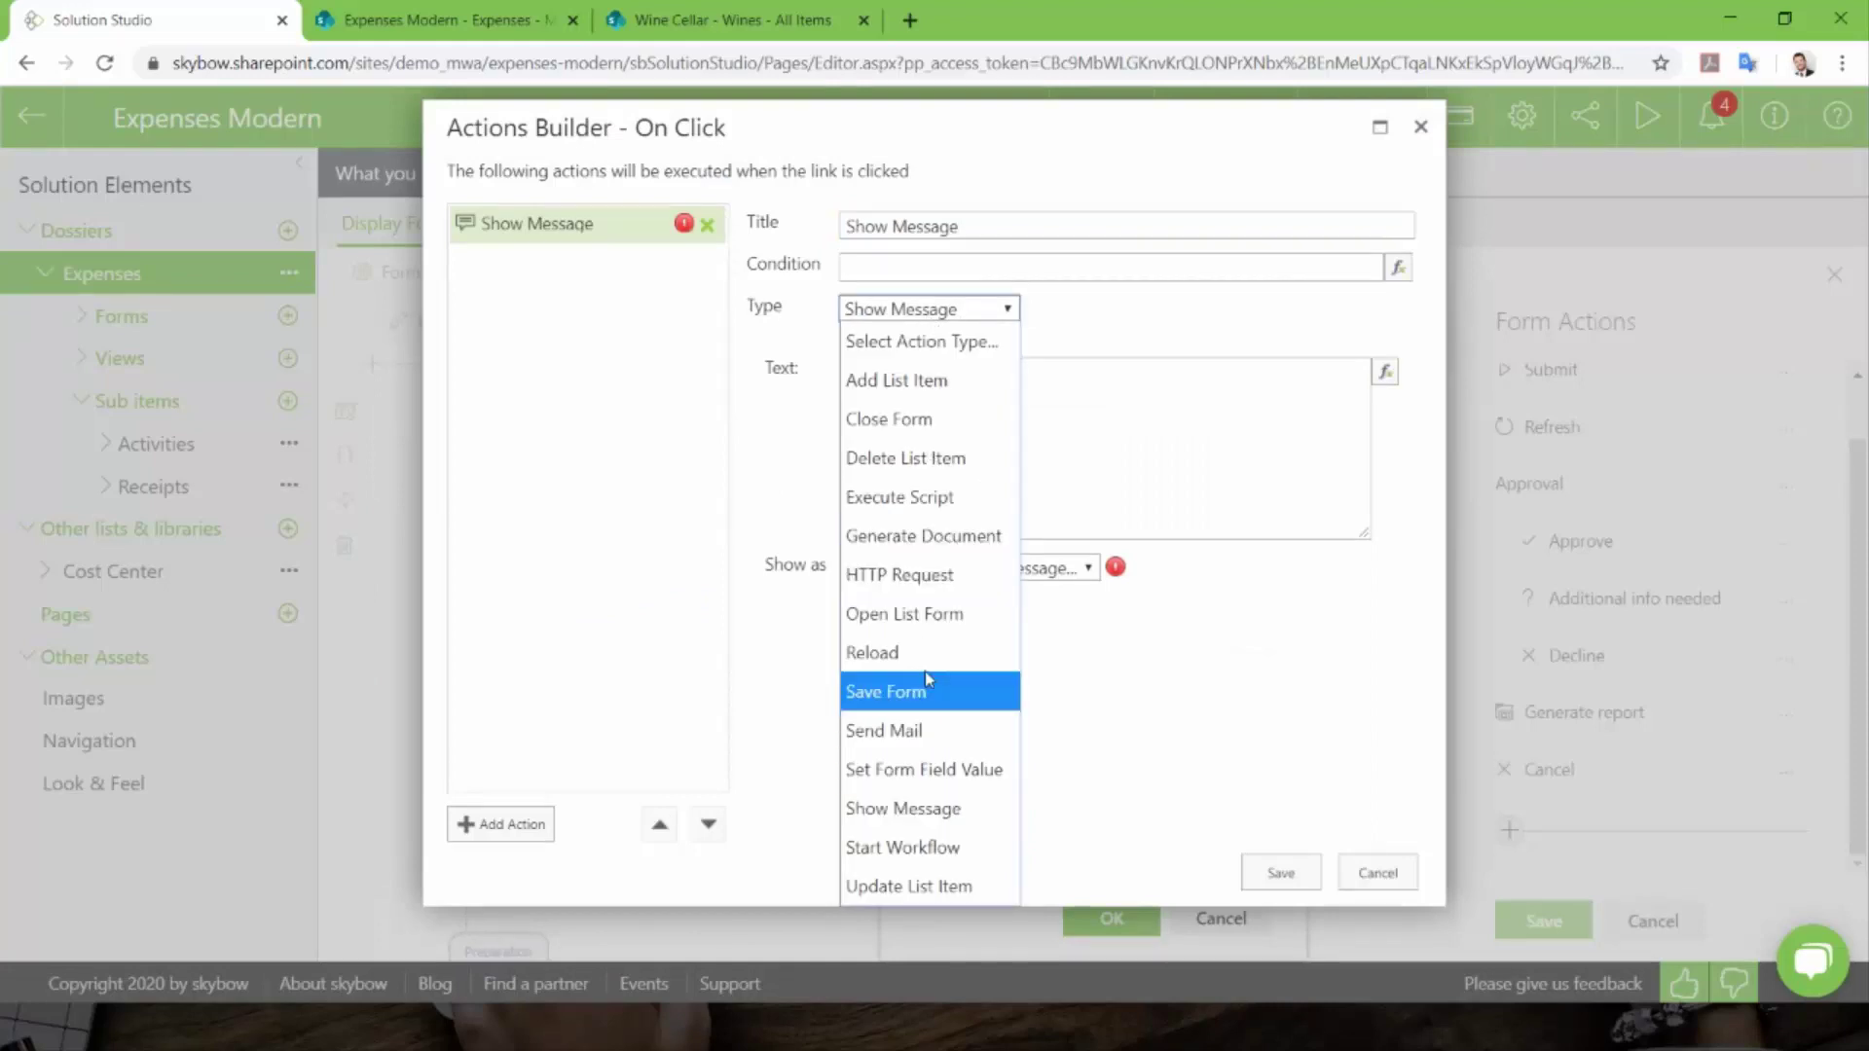
{"action": "left_click", "coordinate": [1178, 433]}
- Show 'Hello Folks' as a Success status titled Webinar with a 3-second delay, and save
{"action": "left_click", "coordinate": [1024, 582]}
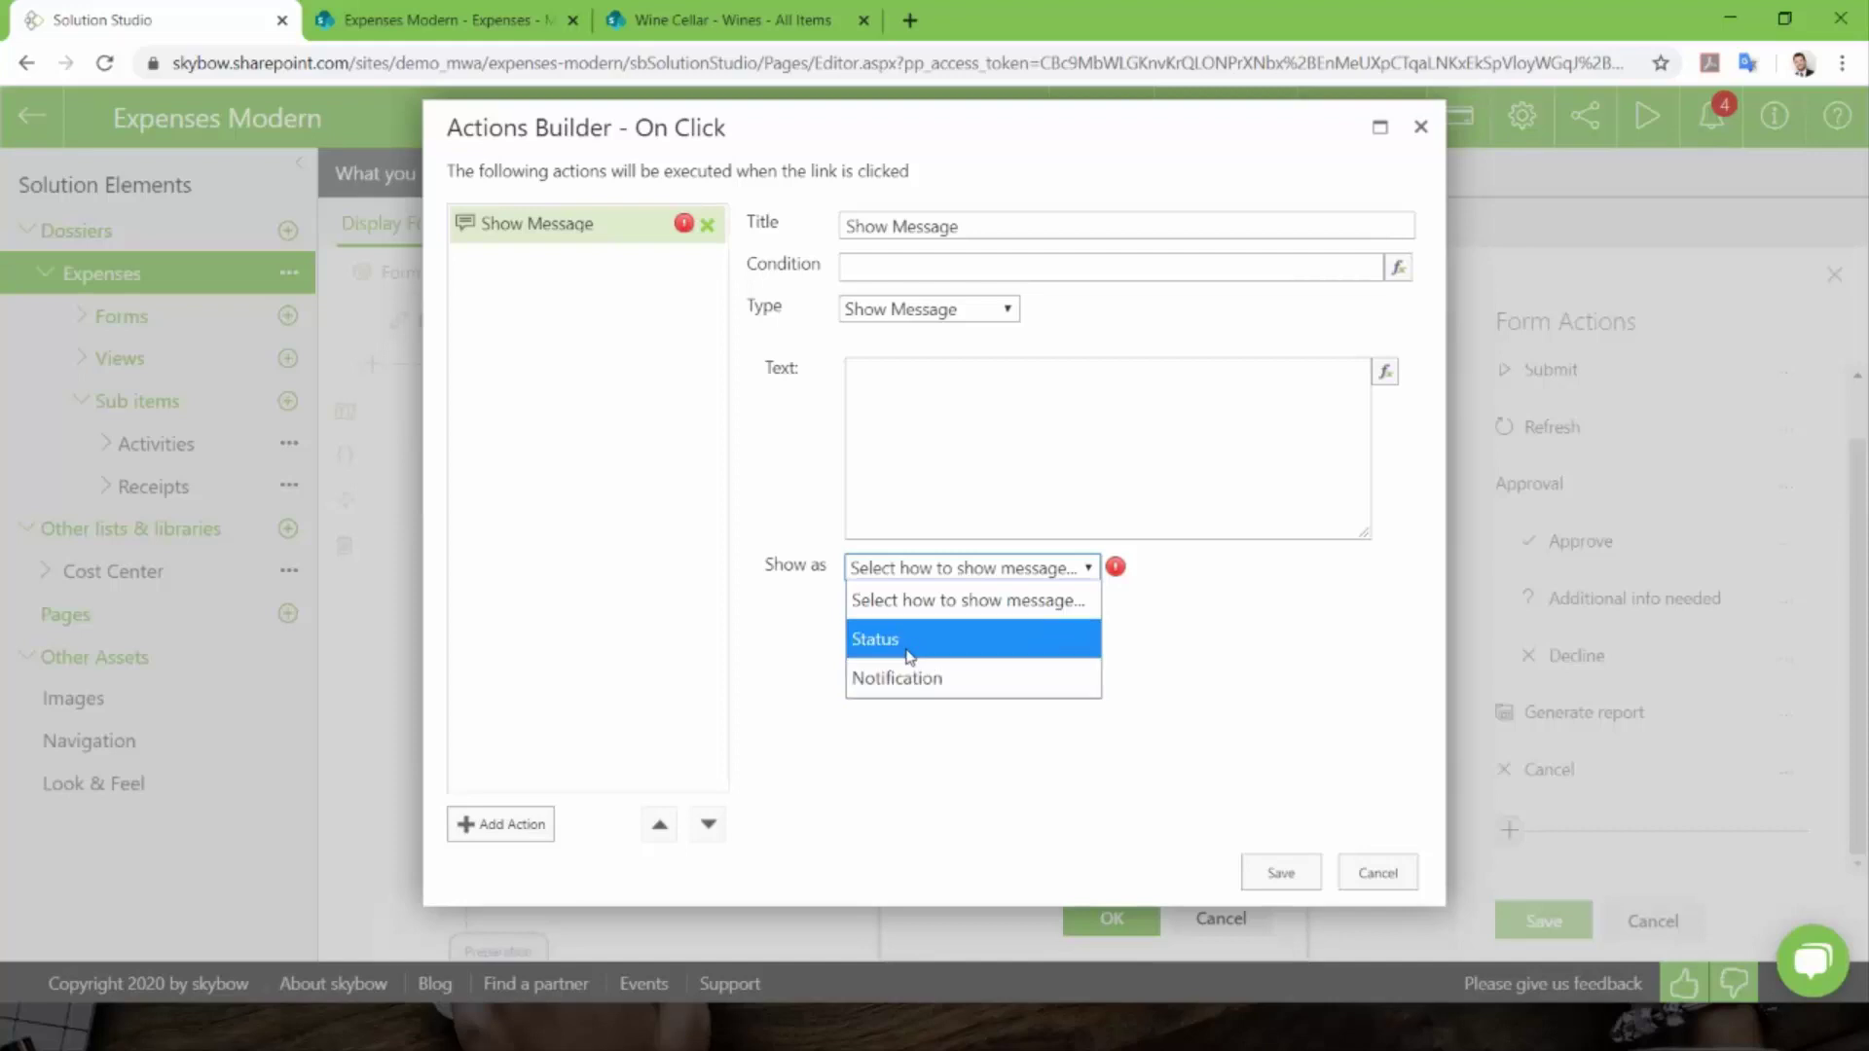
{"action": "left_click", "coordinate": [910, 649]}
{"action": "left_click", "coordinate": [1051, 613]}
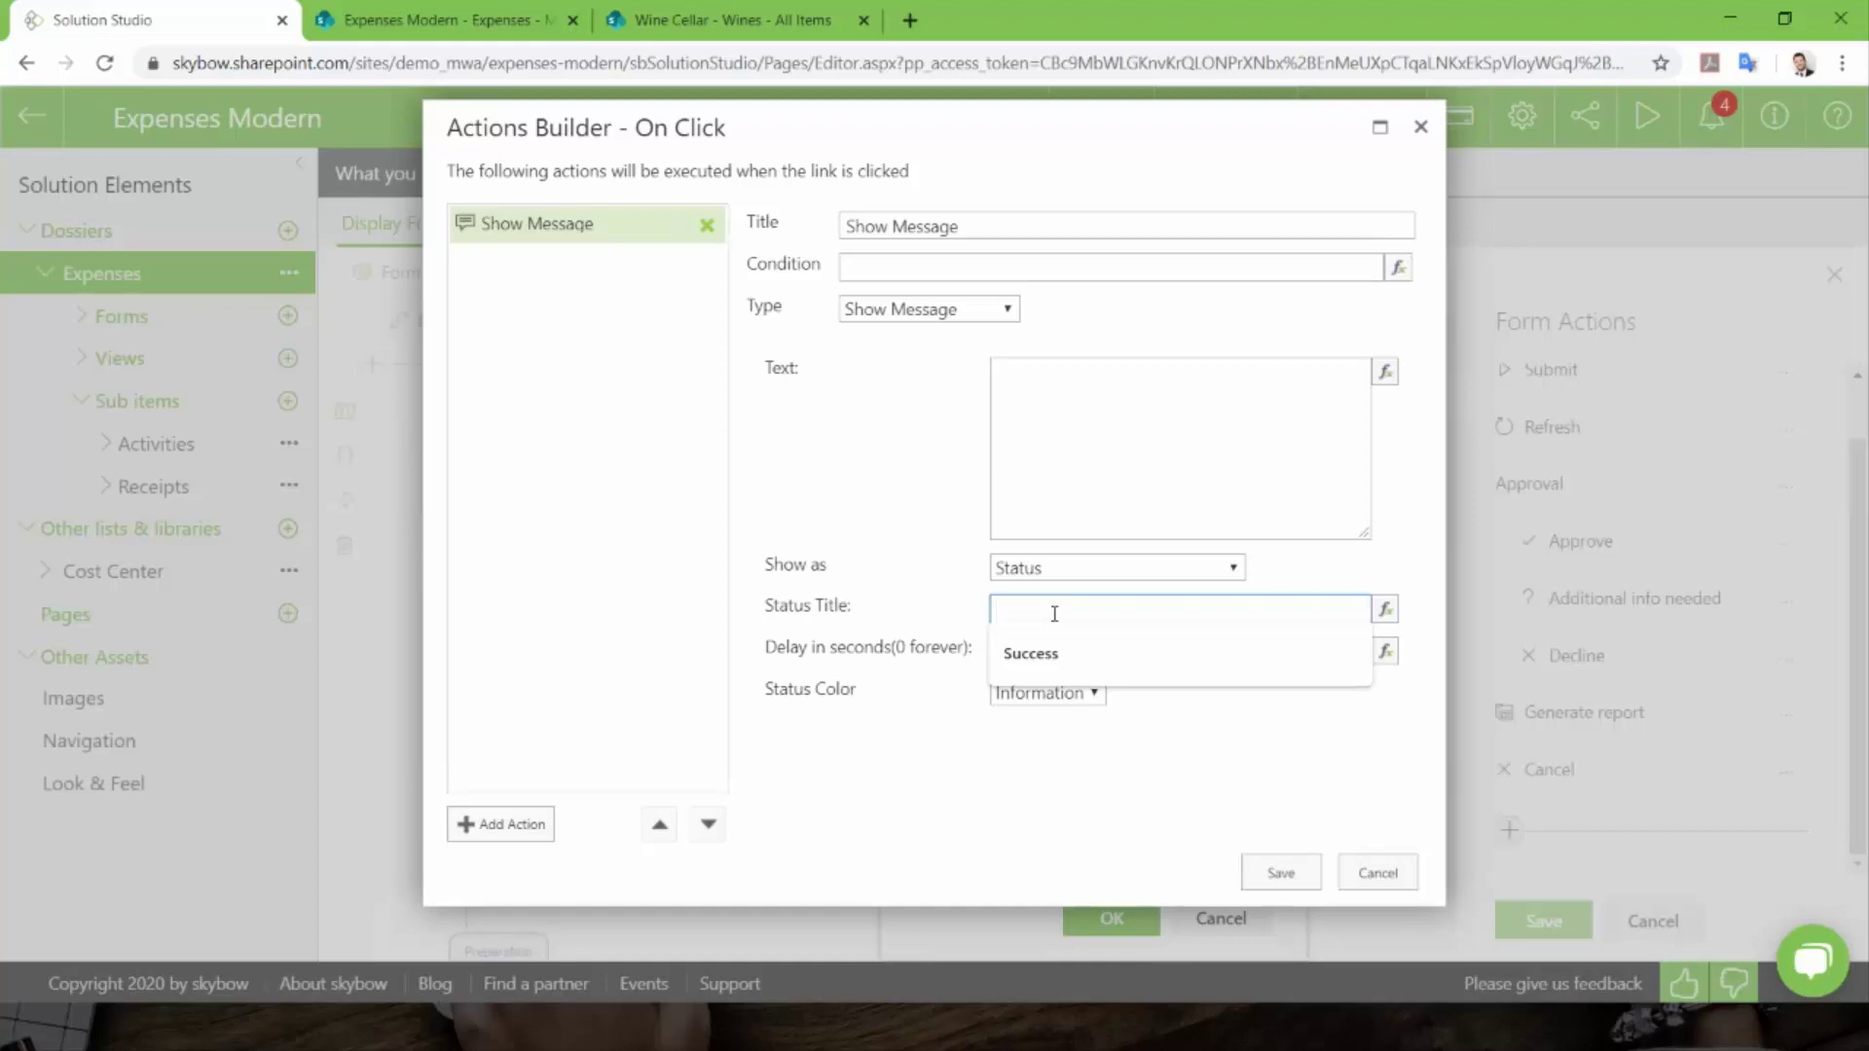
{"action": "type", "text": "Webinar"}
{"action": "left_click", "coordinate": [1046, 693]}
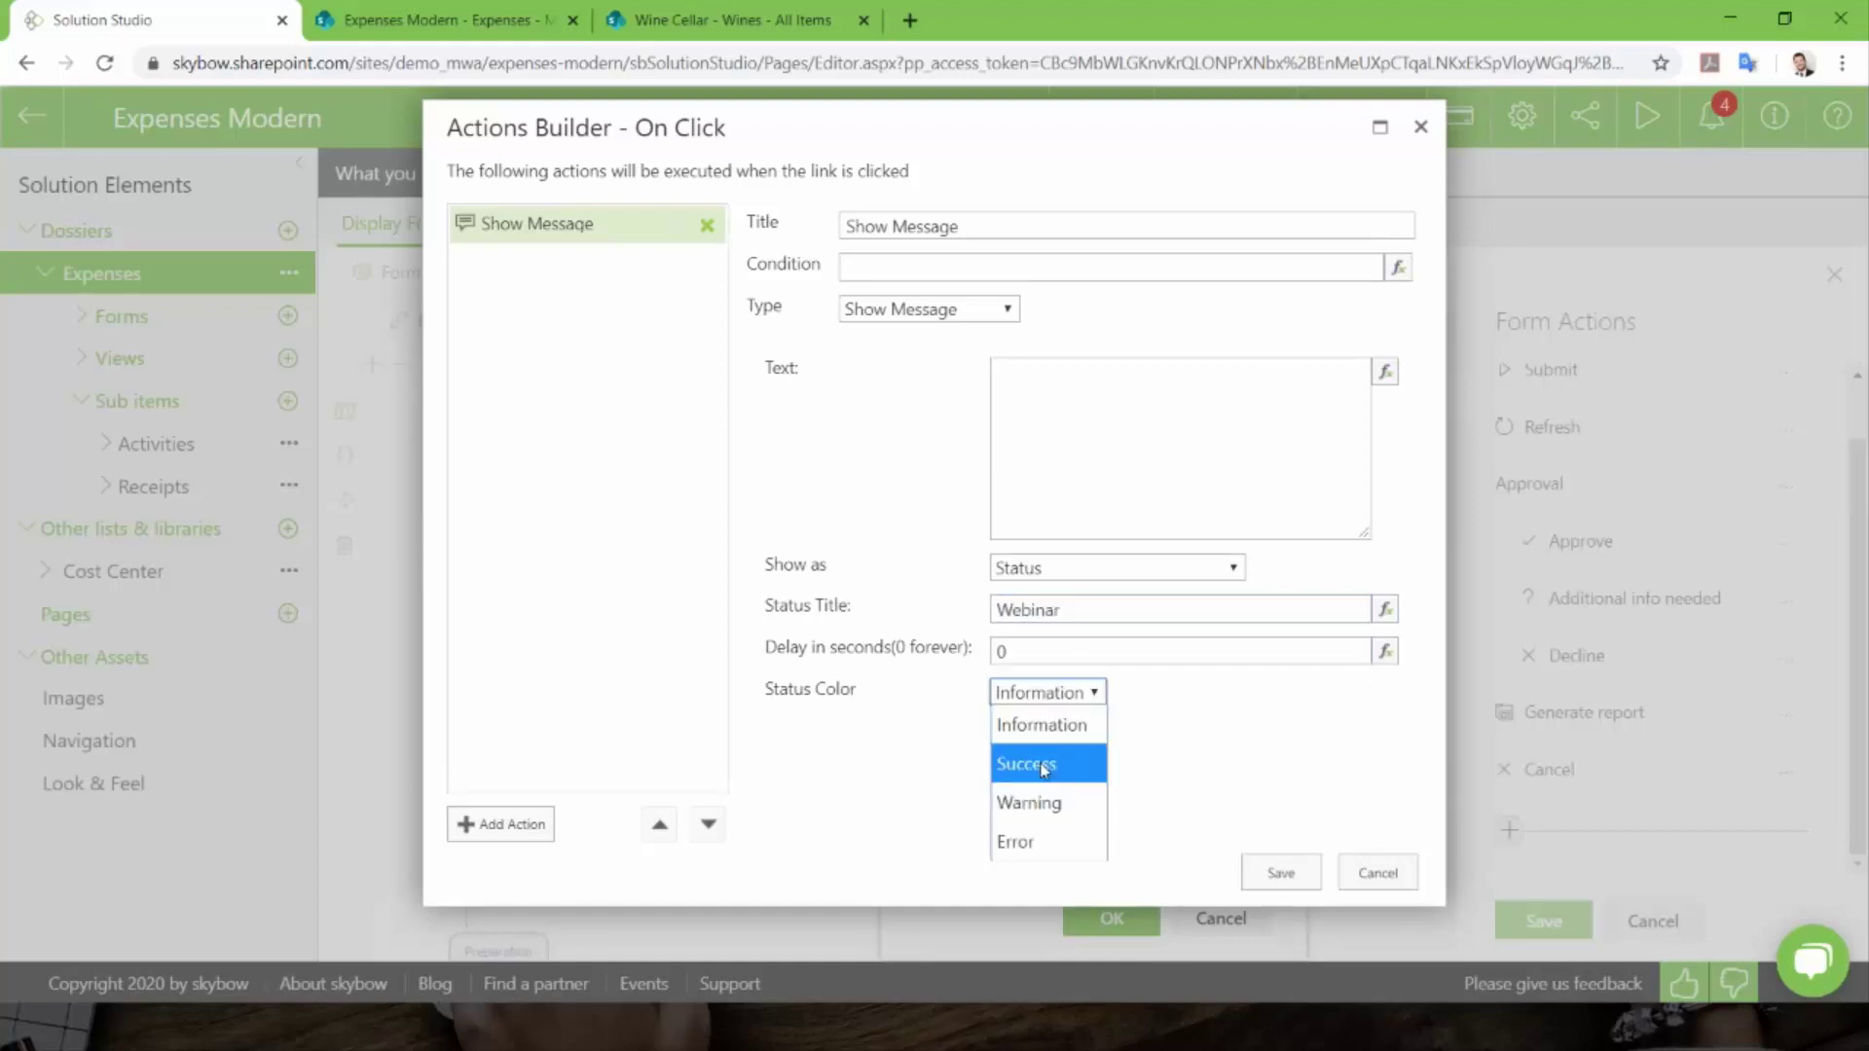
{"action": "left_click", "coordinate": [1059, 754]}
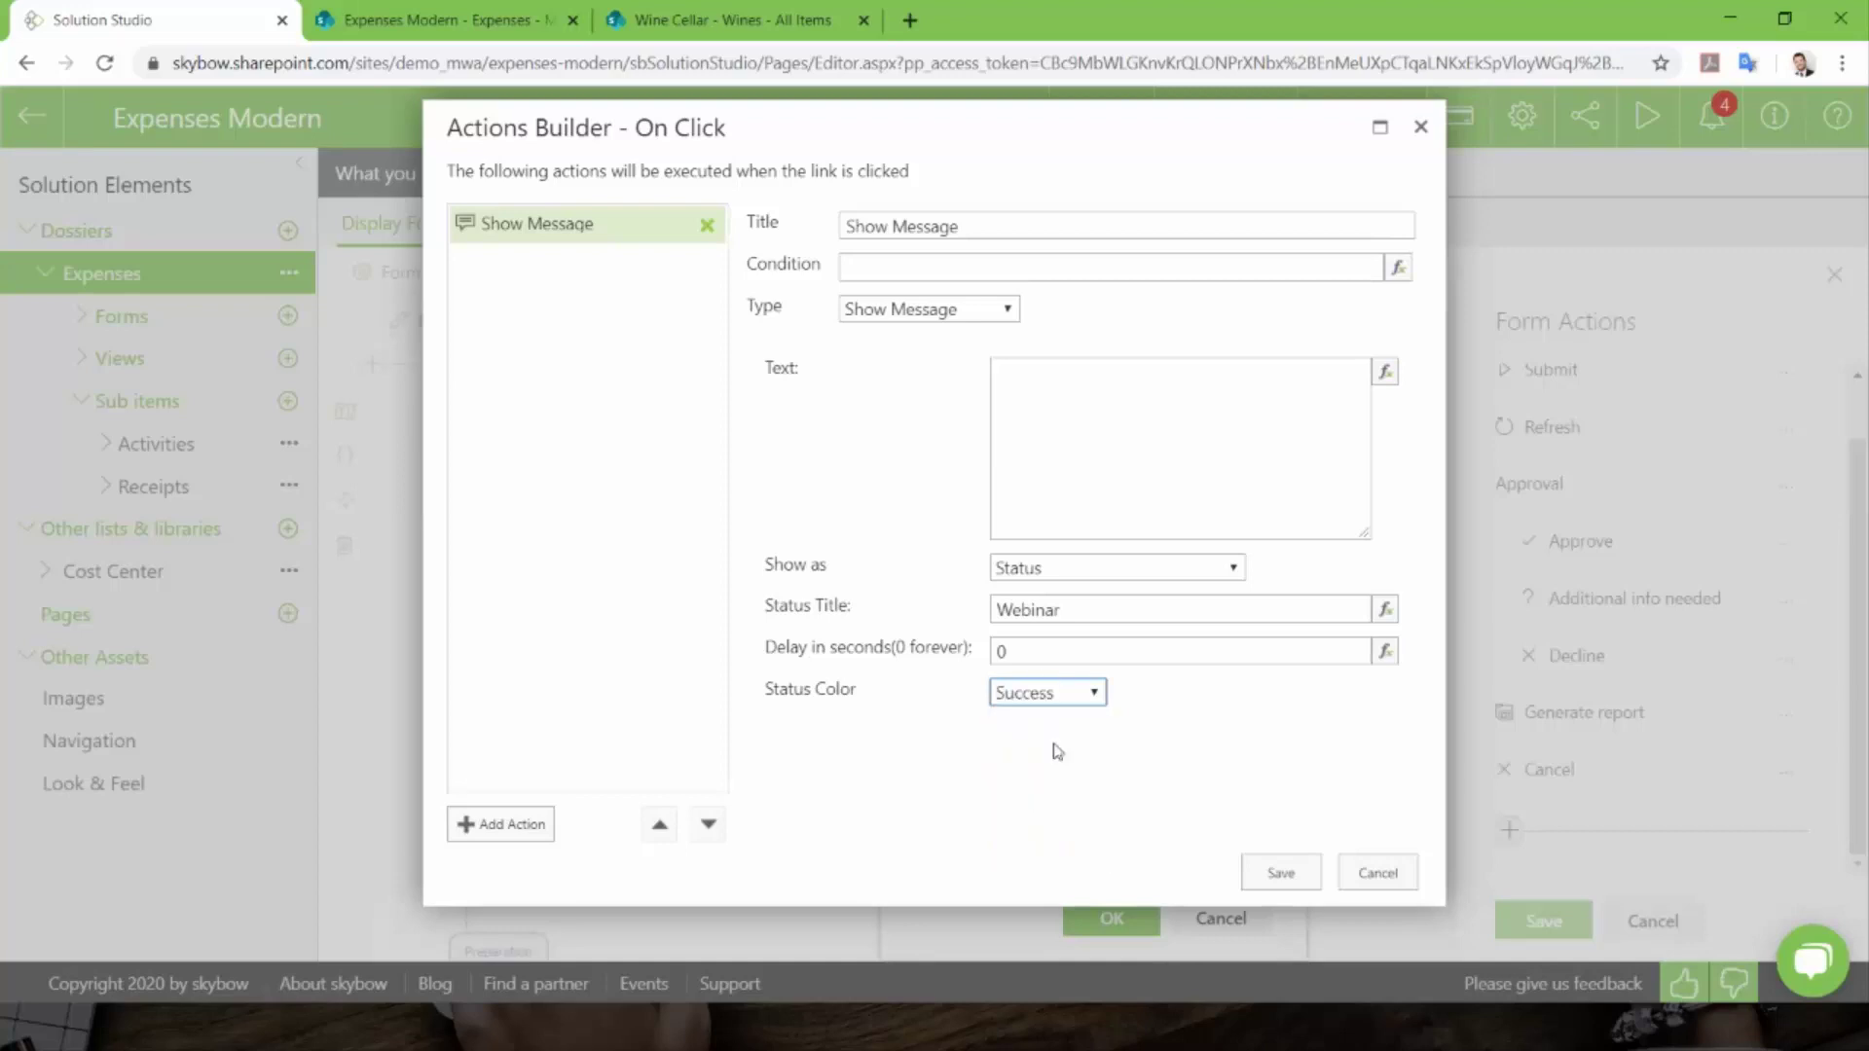
{"action": "double_click", "coordinate": [1043, 650]}
{"action": "type", "text": "3"}
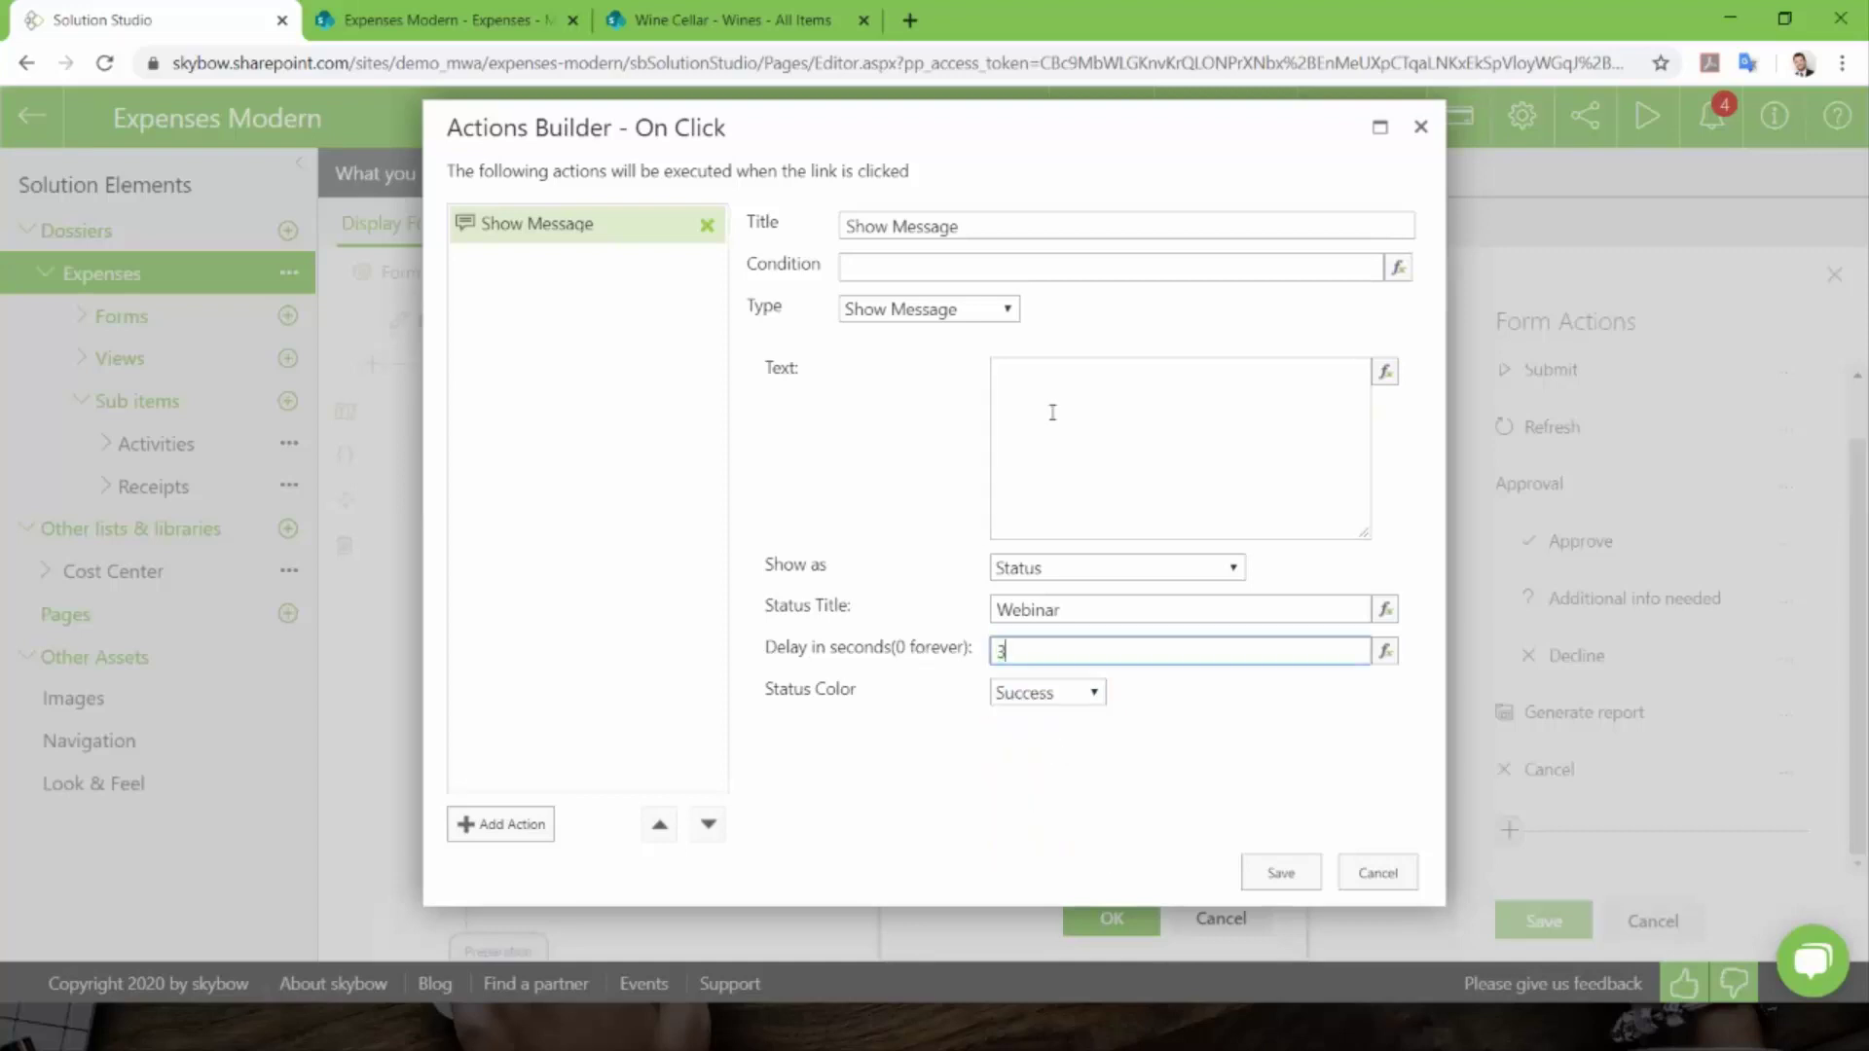
{"action": "left_click", "coordinate": [1060, 378]}
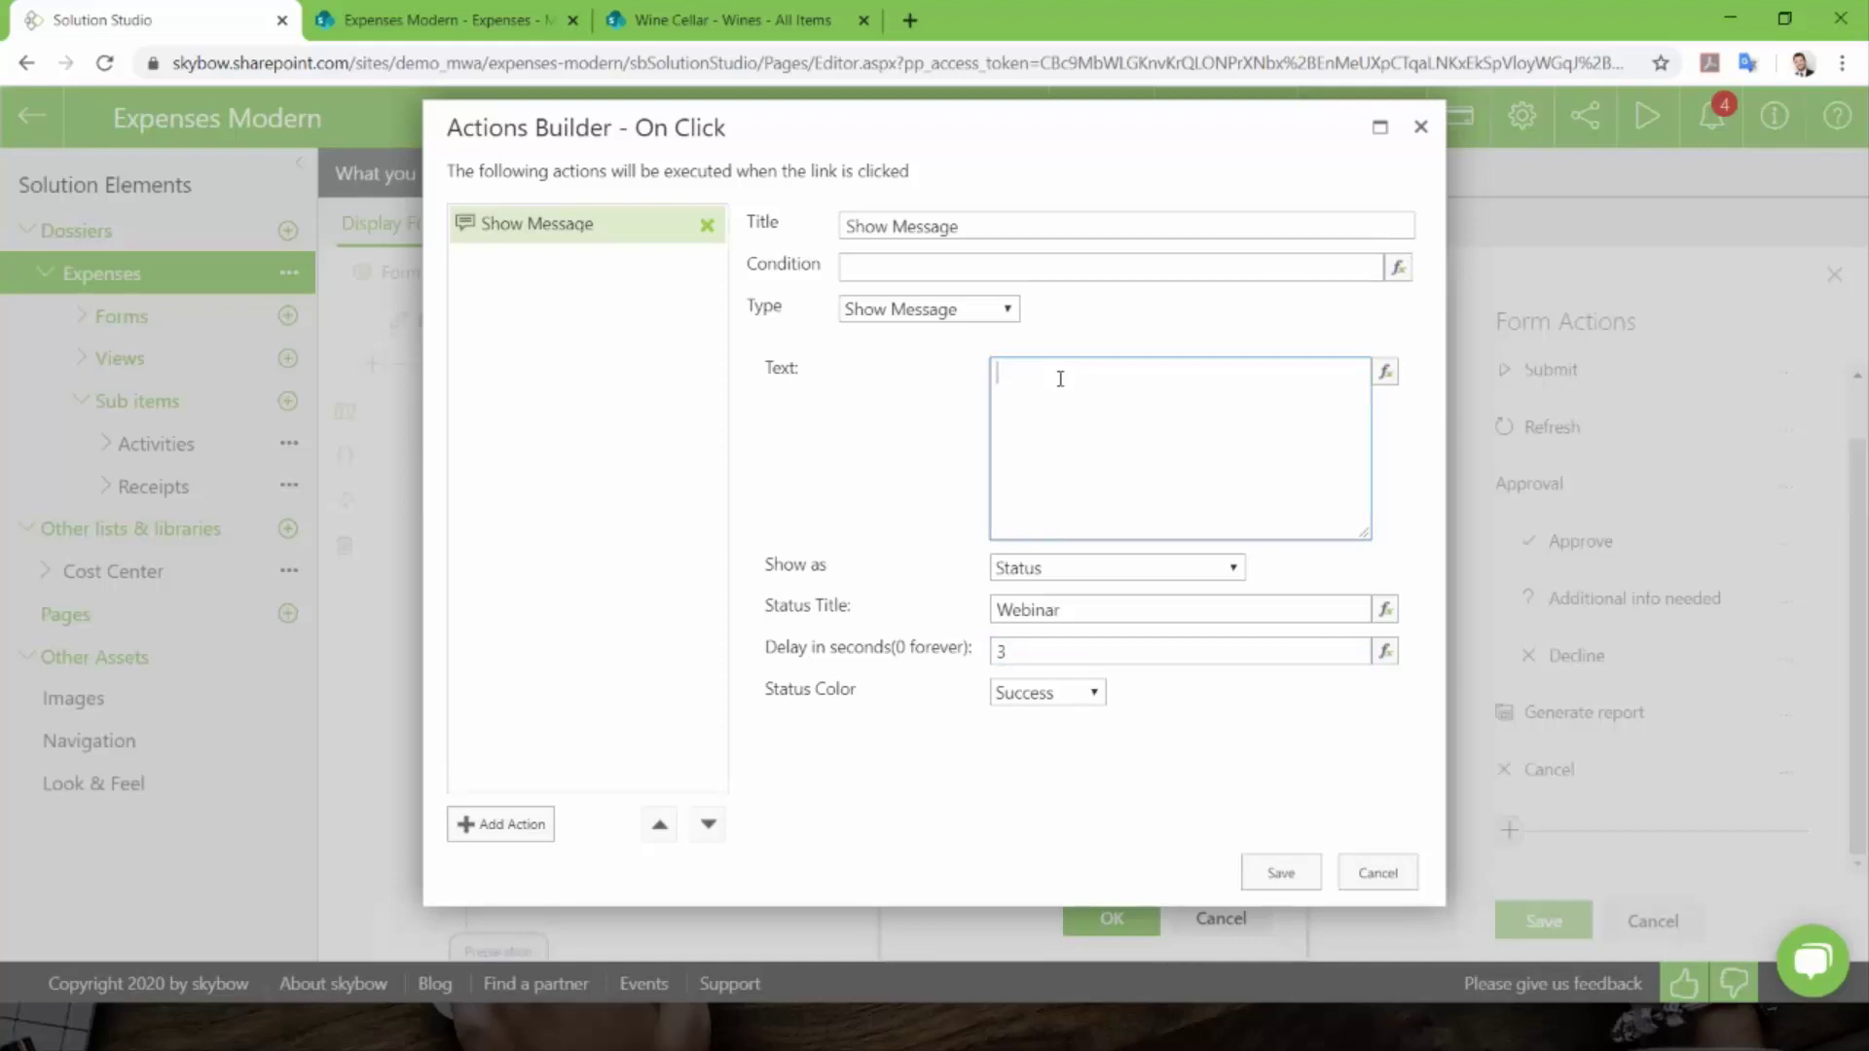
{"action": "type", "text": "Hello Folks"}
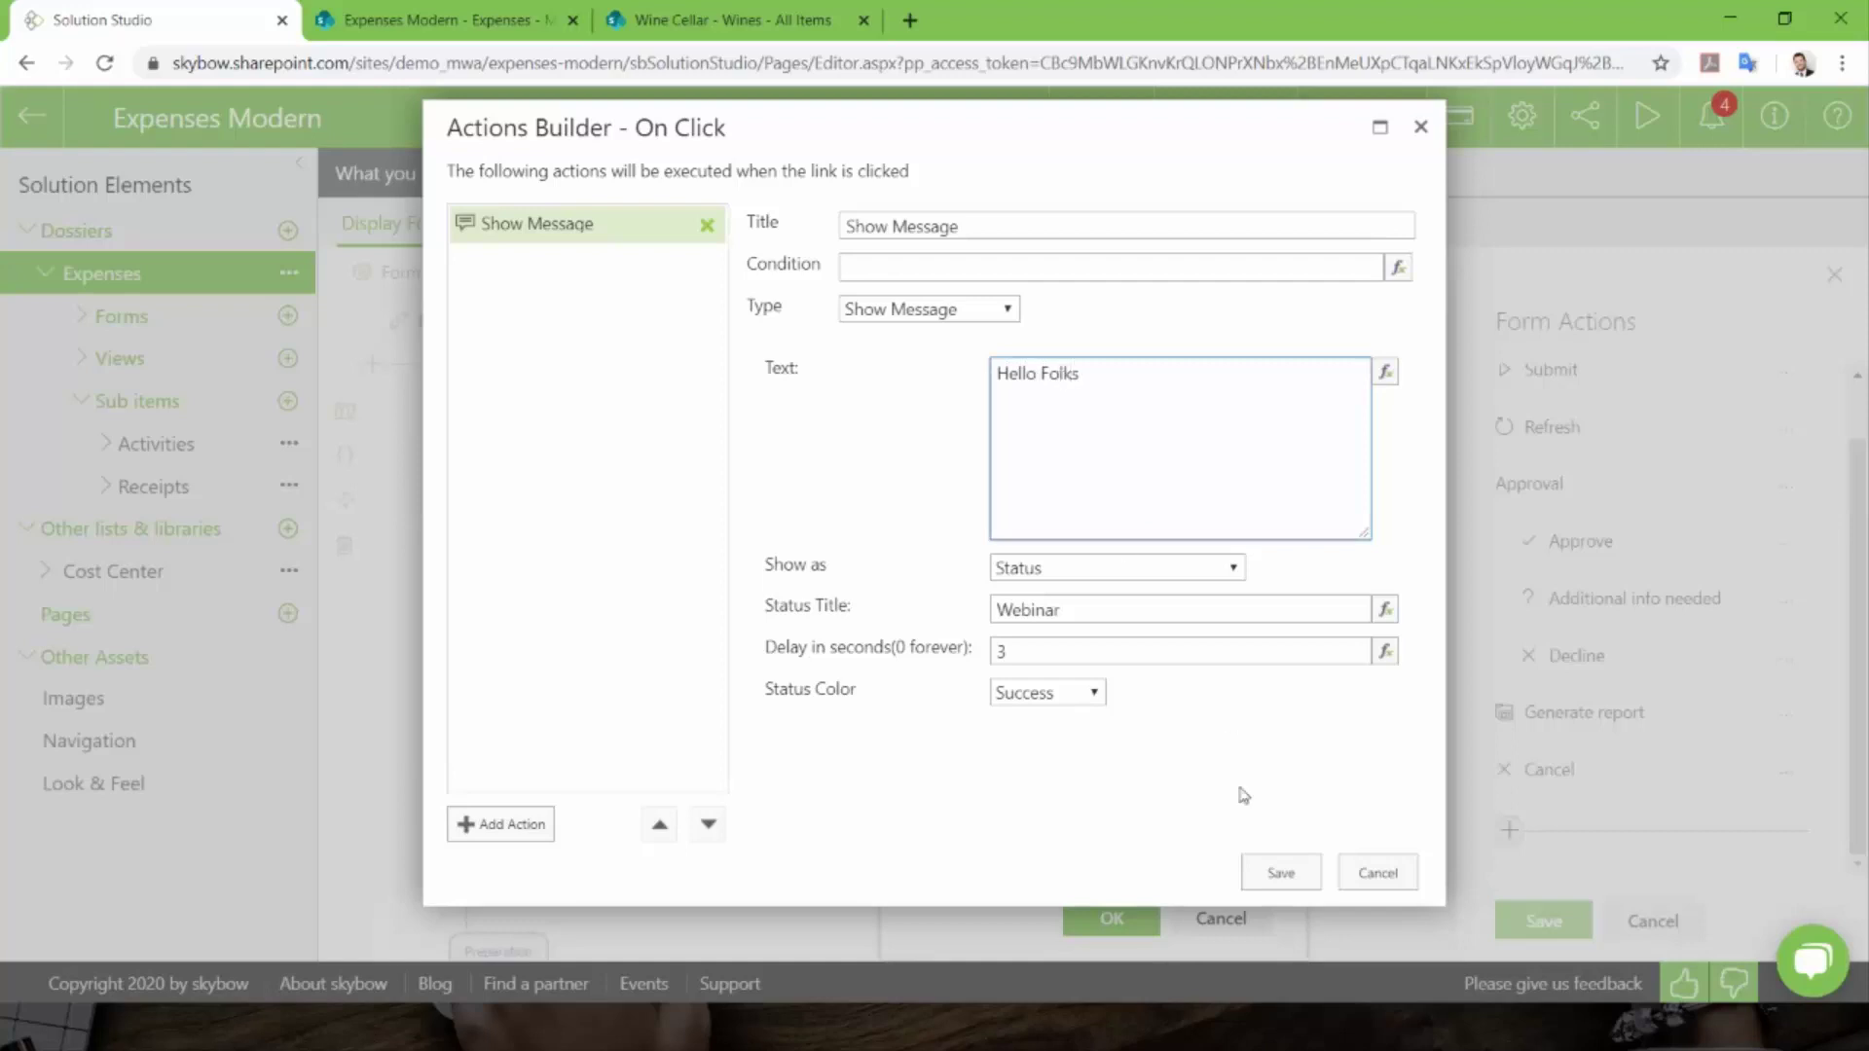
{"action": "left_click", "coordinate": [1280, 875]}
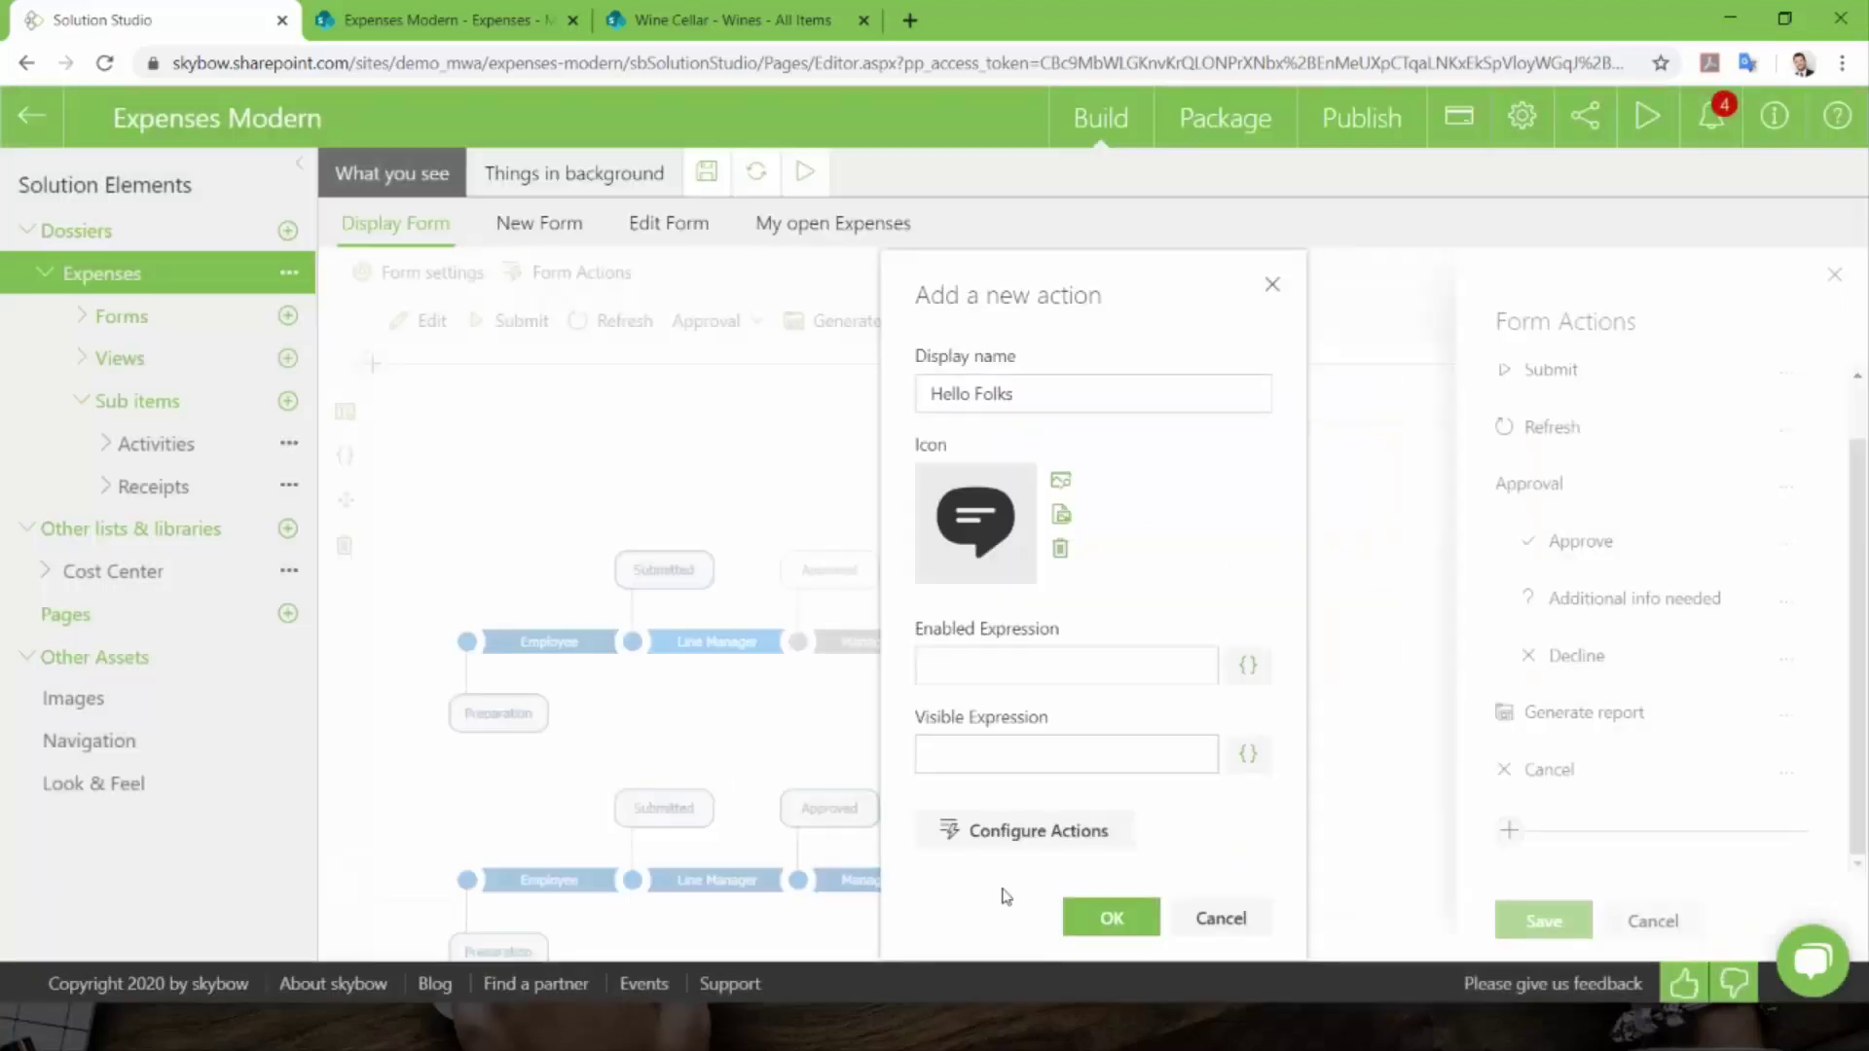
- Confirm the Hello Folks action, nest it under Refresh, and save the form actions
{"action": "left_click", "coordinate": [1109, 918]}
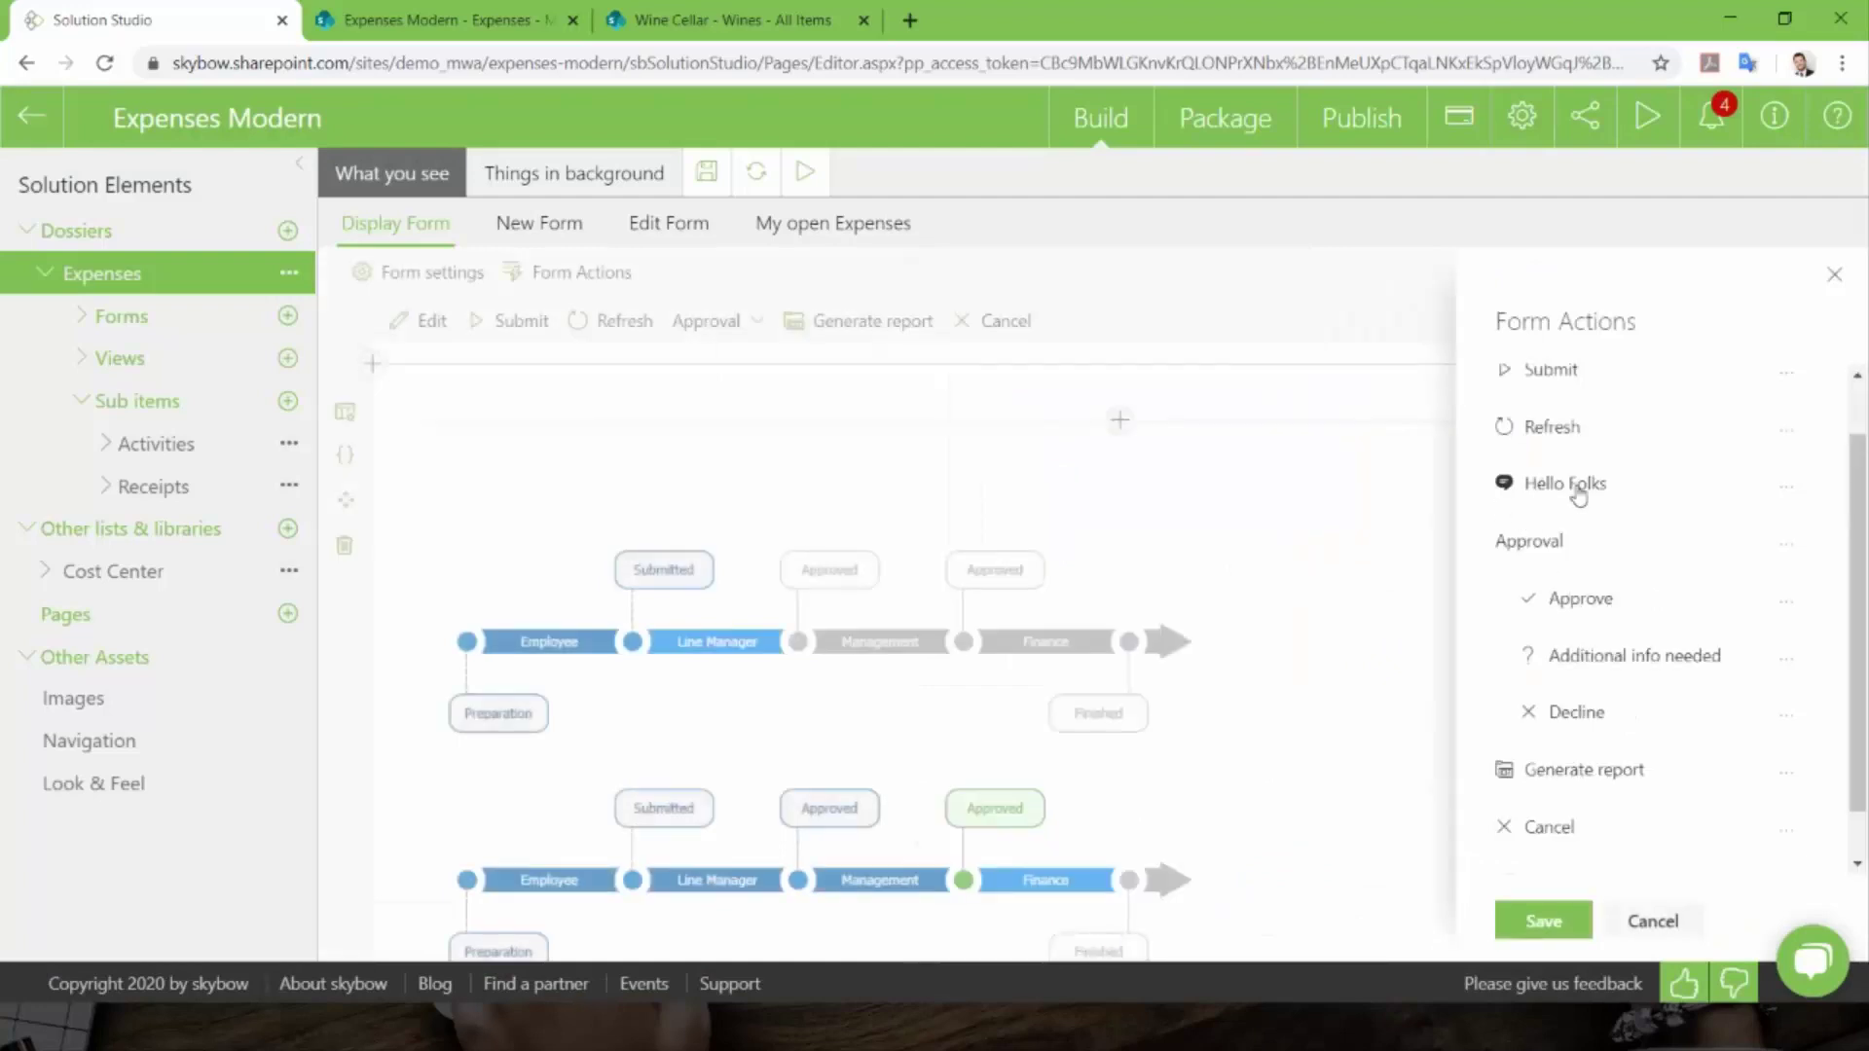
{"action": "left_click", "coordinate": [1788, 489]}
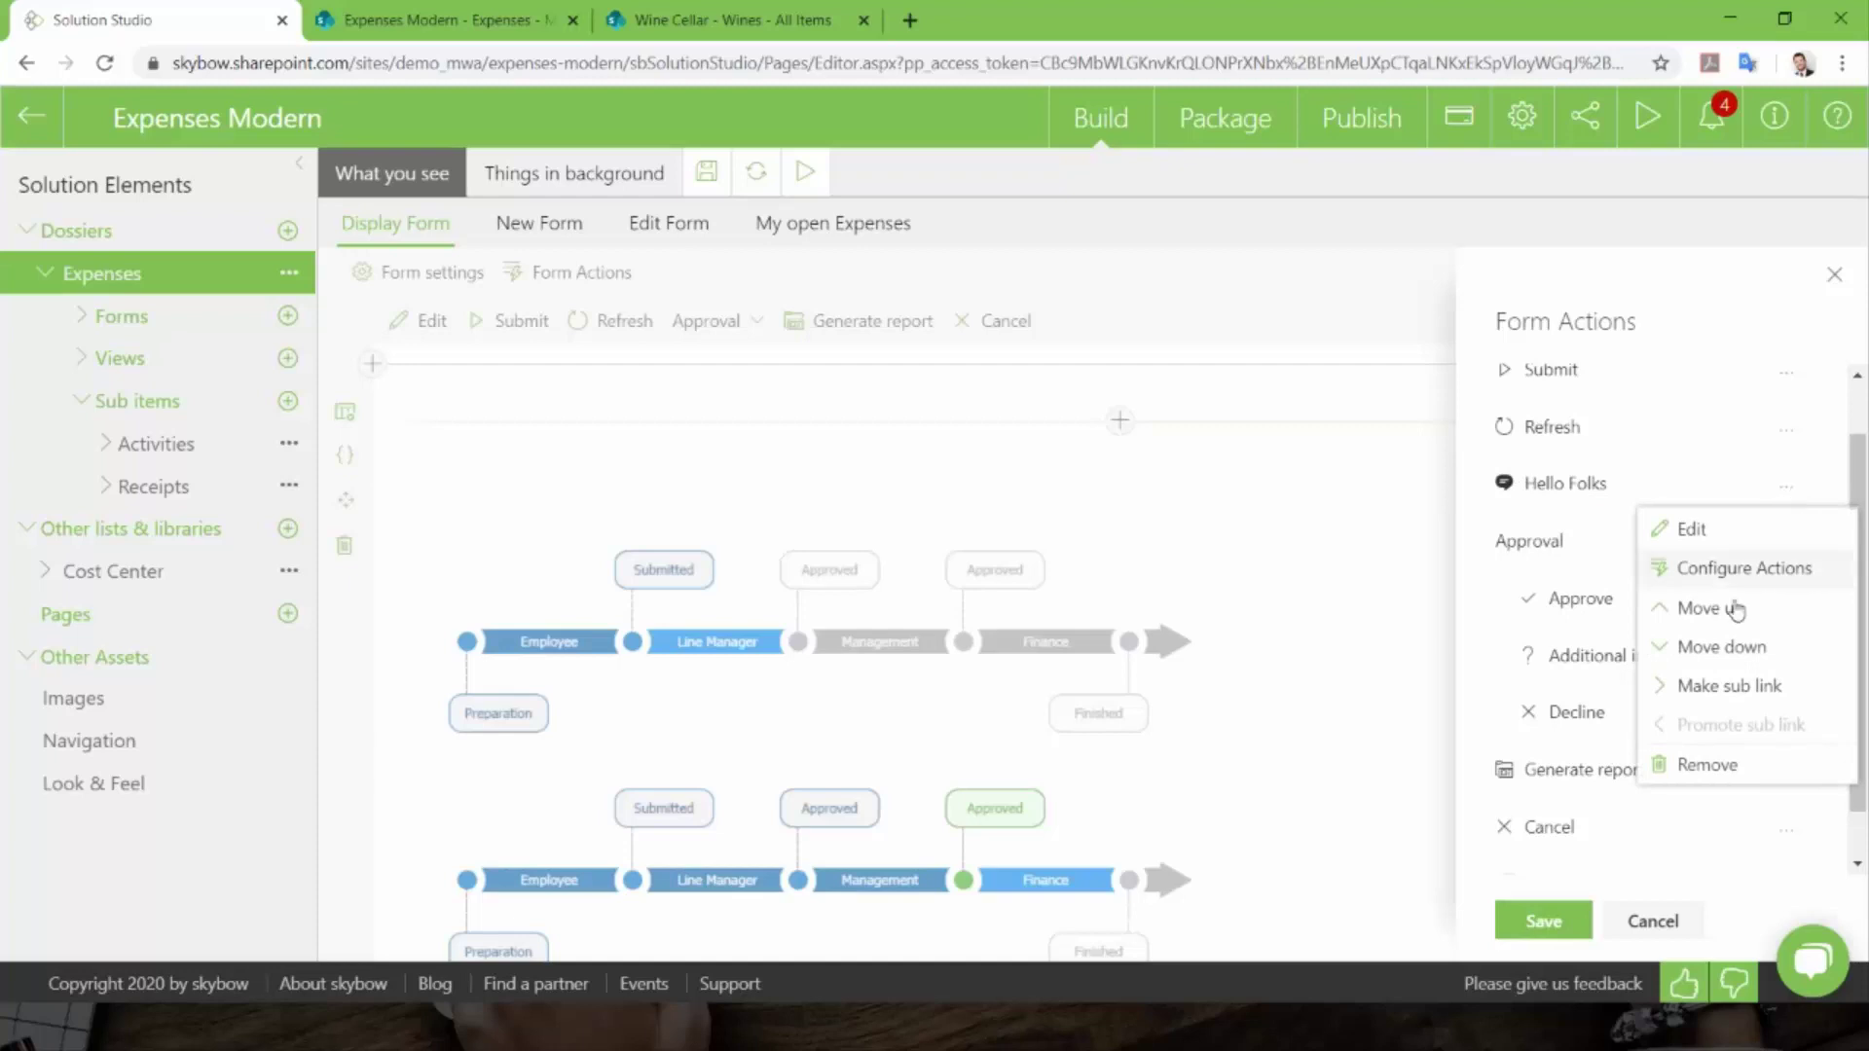
{"action": "left_click", "coordinate": [1723, 695]}
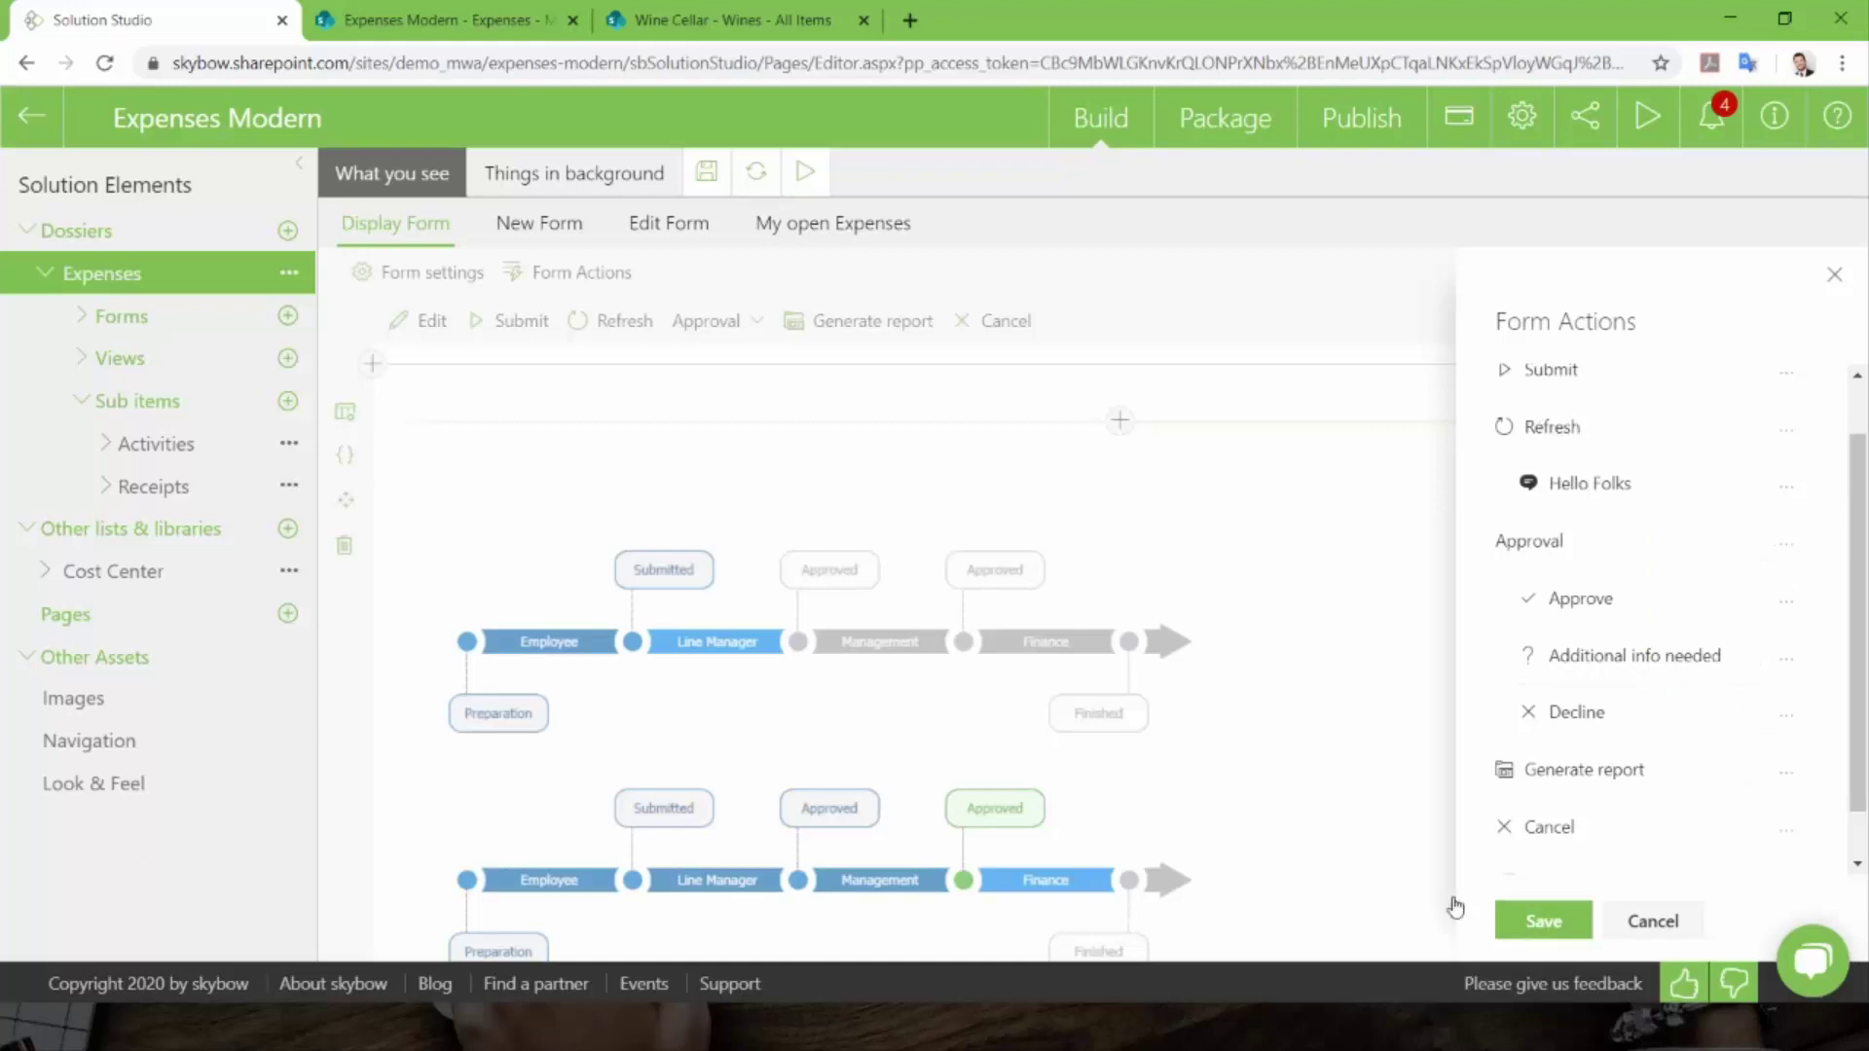
{"action": "left_click", "coordinate": [1546, 922]}
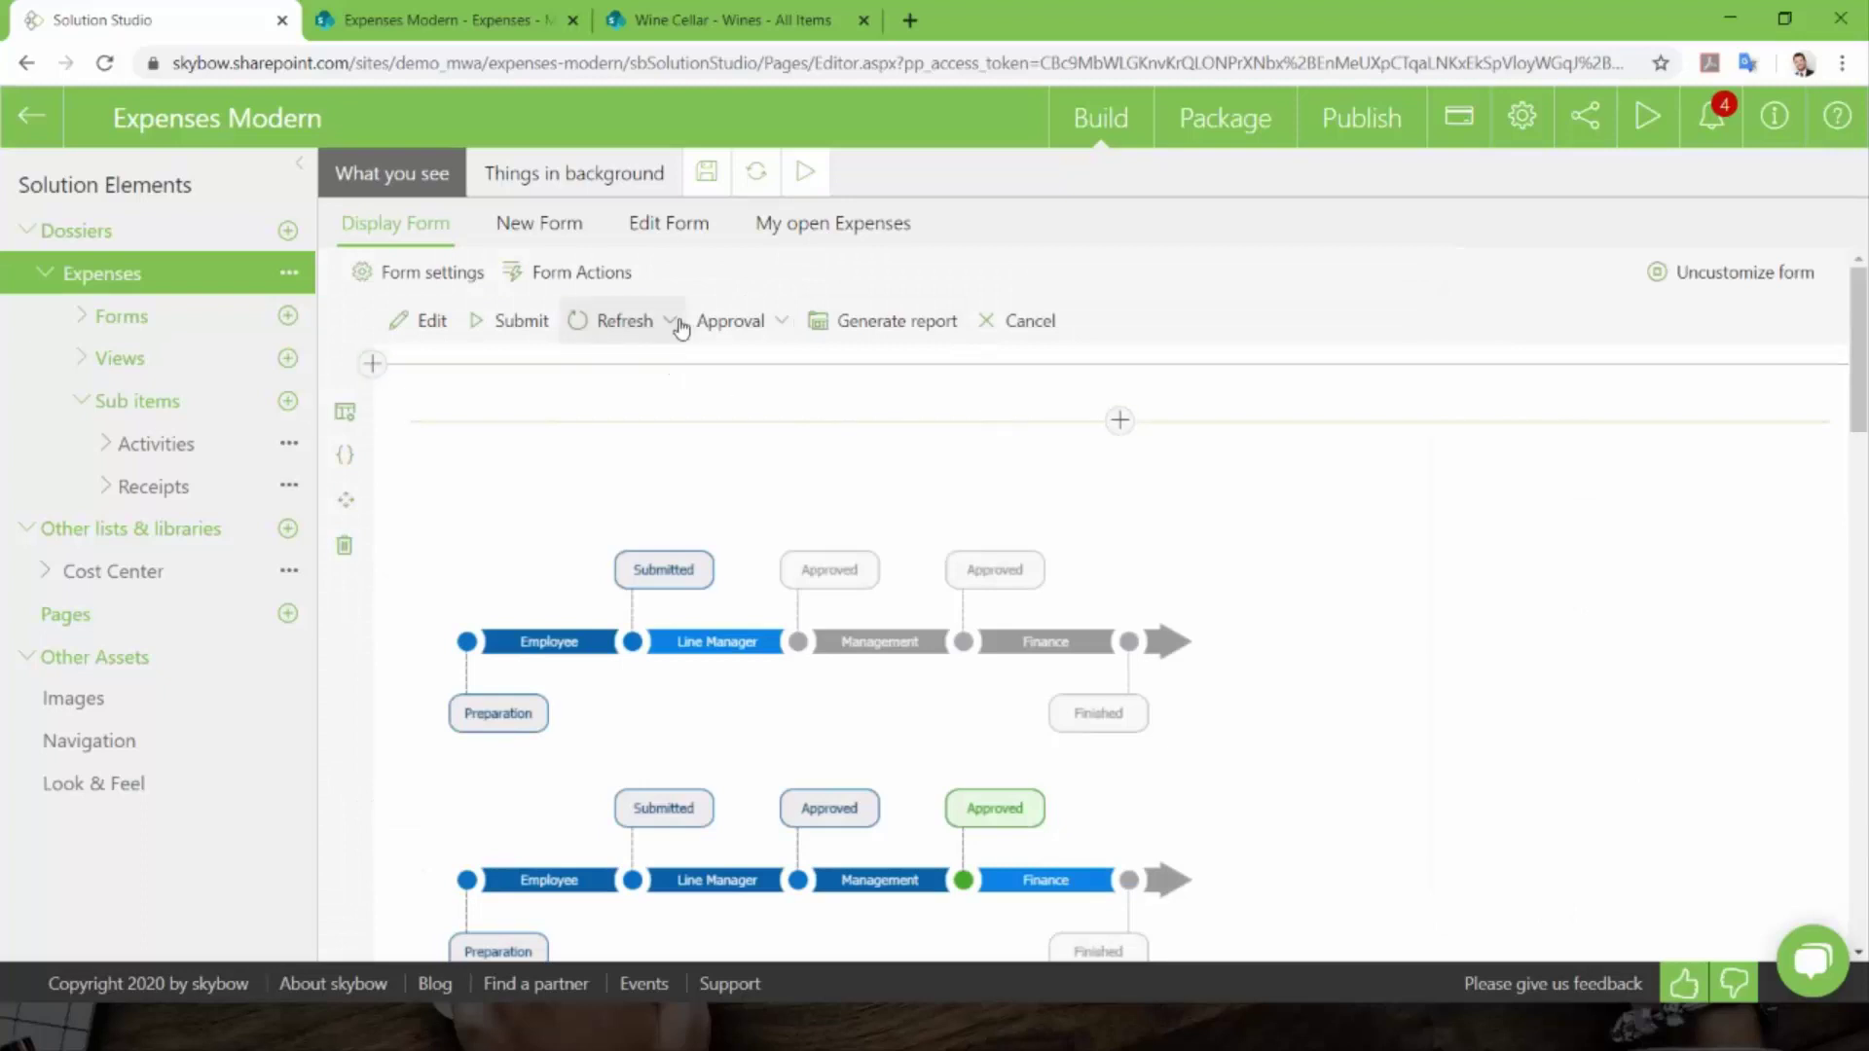
{"action": "left_click", "coordinate": [670, 321]}
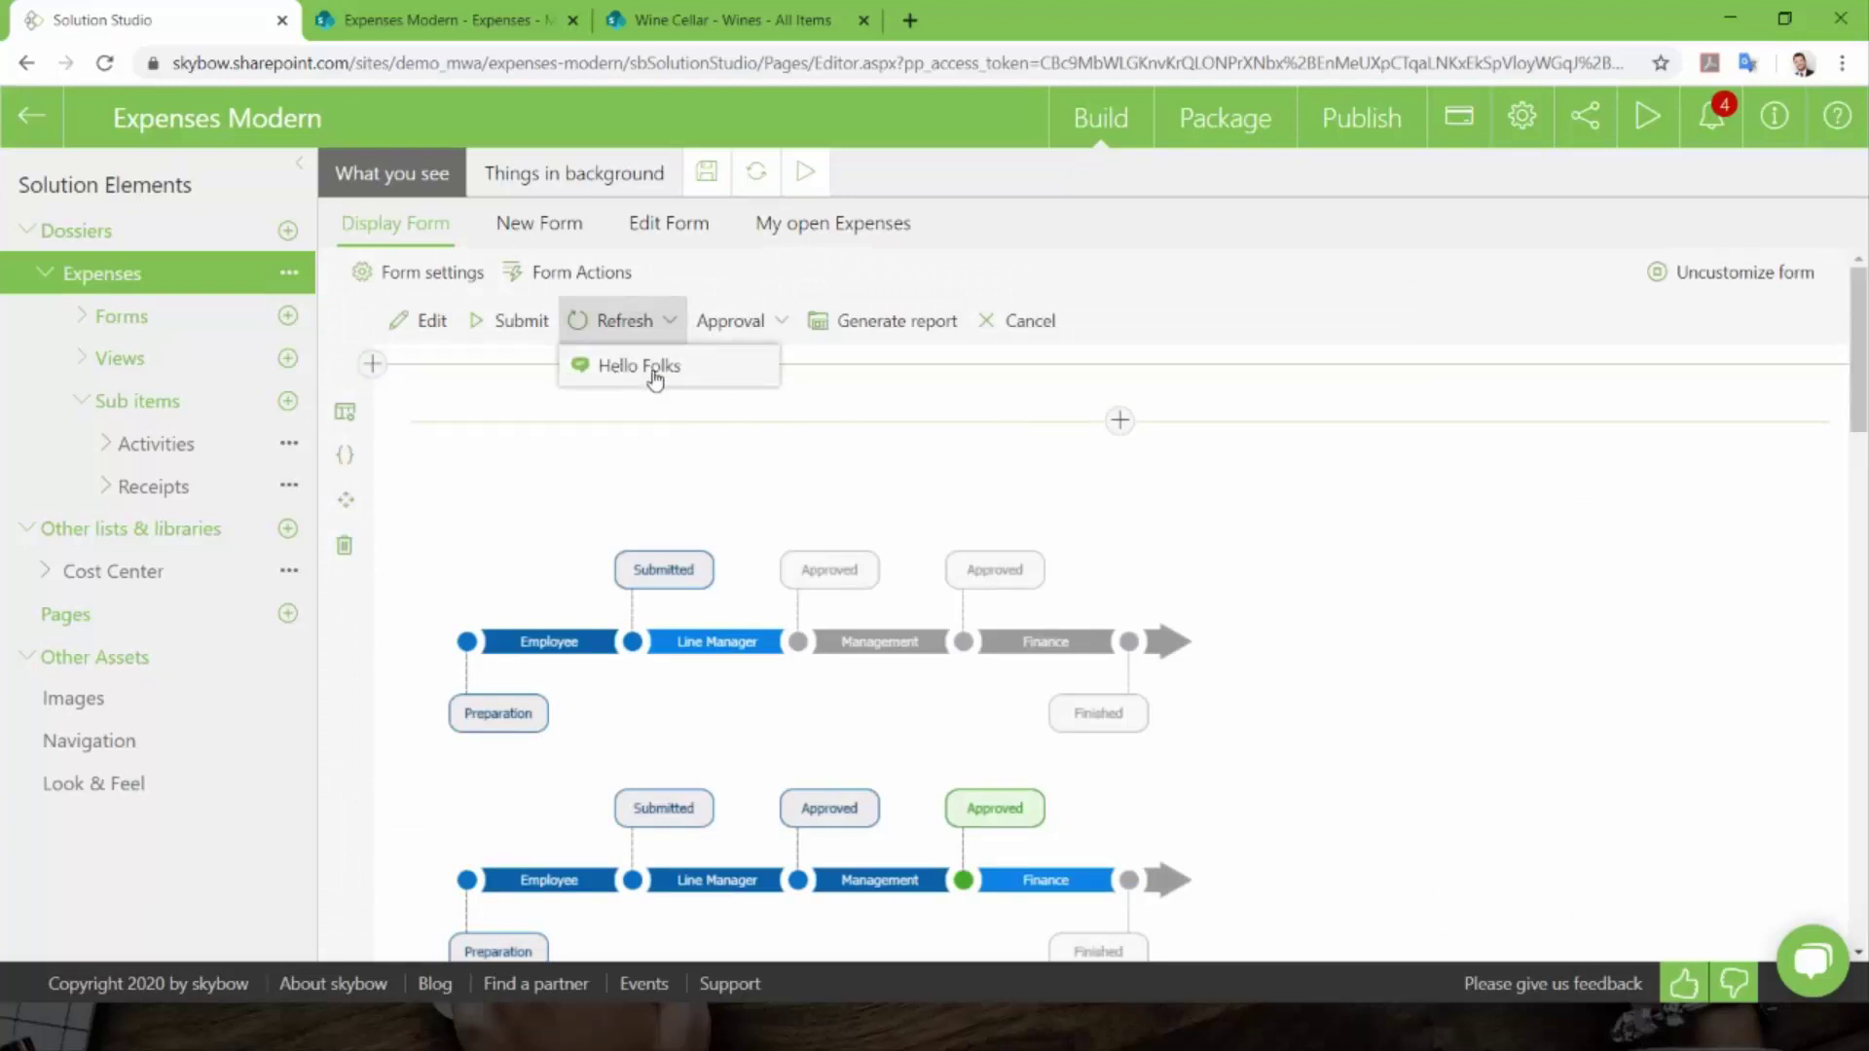
- Promote Hello Folks back to a top-level action, save form actions and the Display Form
{"action": "left_click", "coordinate": [553, 276]}
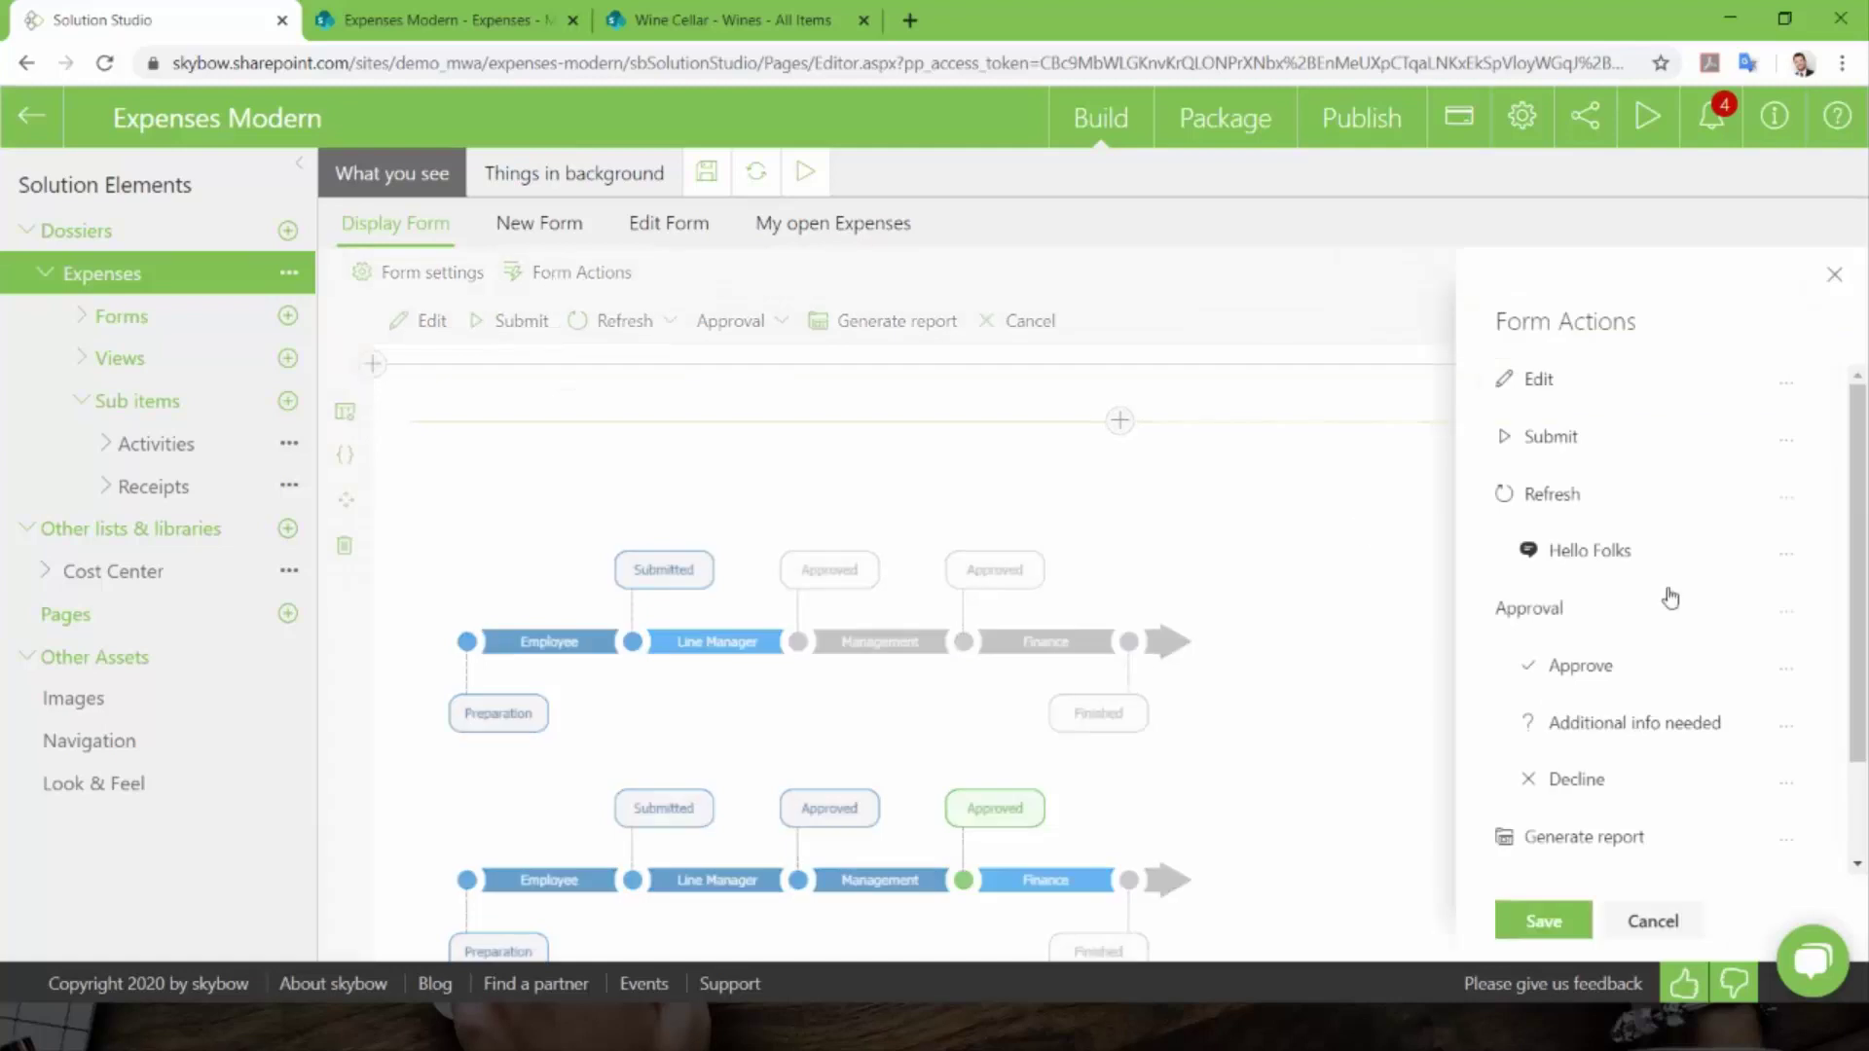
{"action": "left_click", "coordinate": [1787, 565]}
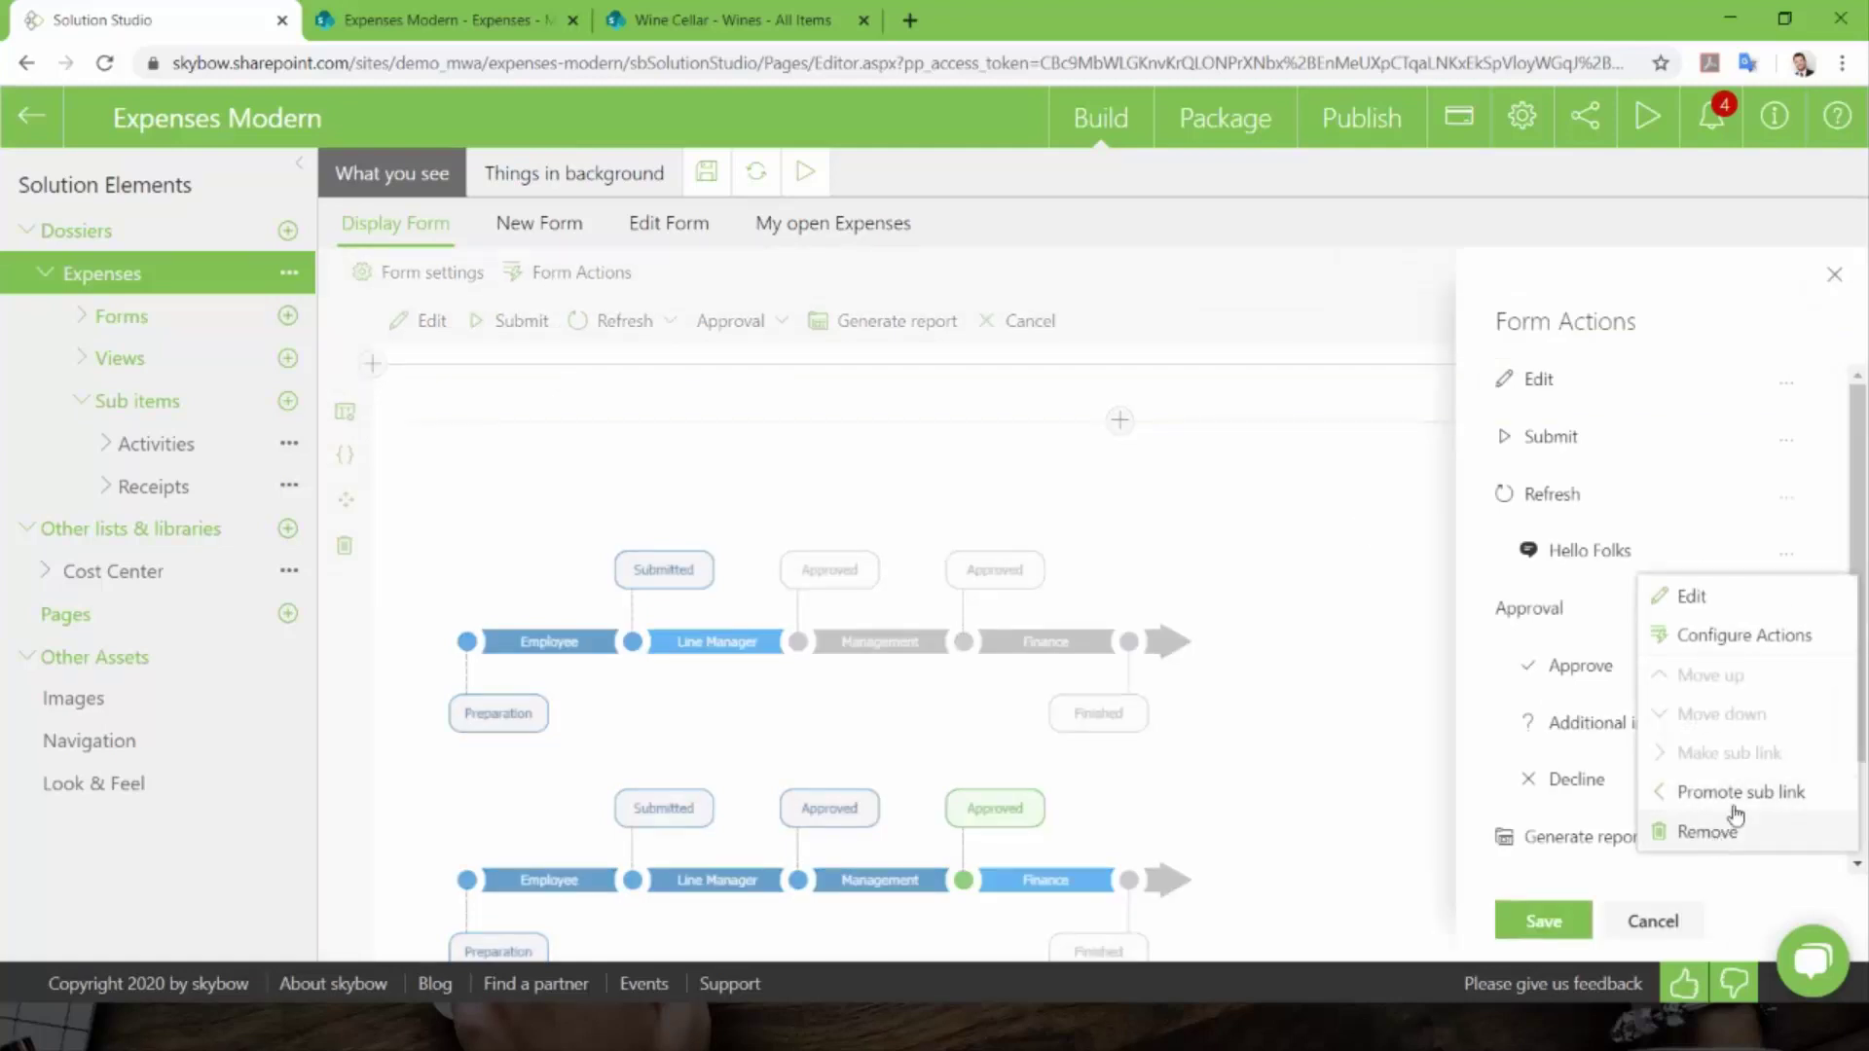
{"action": "left_click", "coordinate": [1737, 796]}
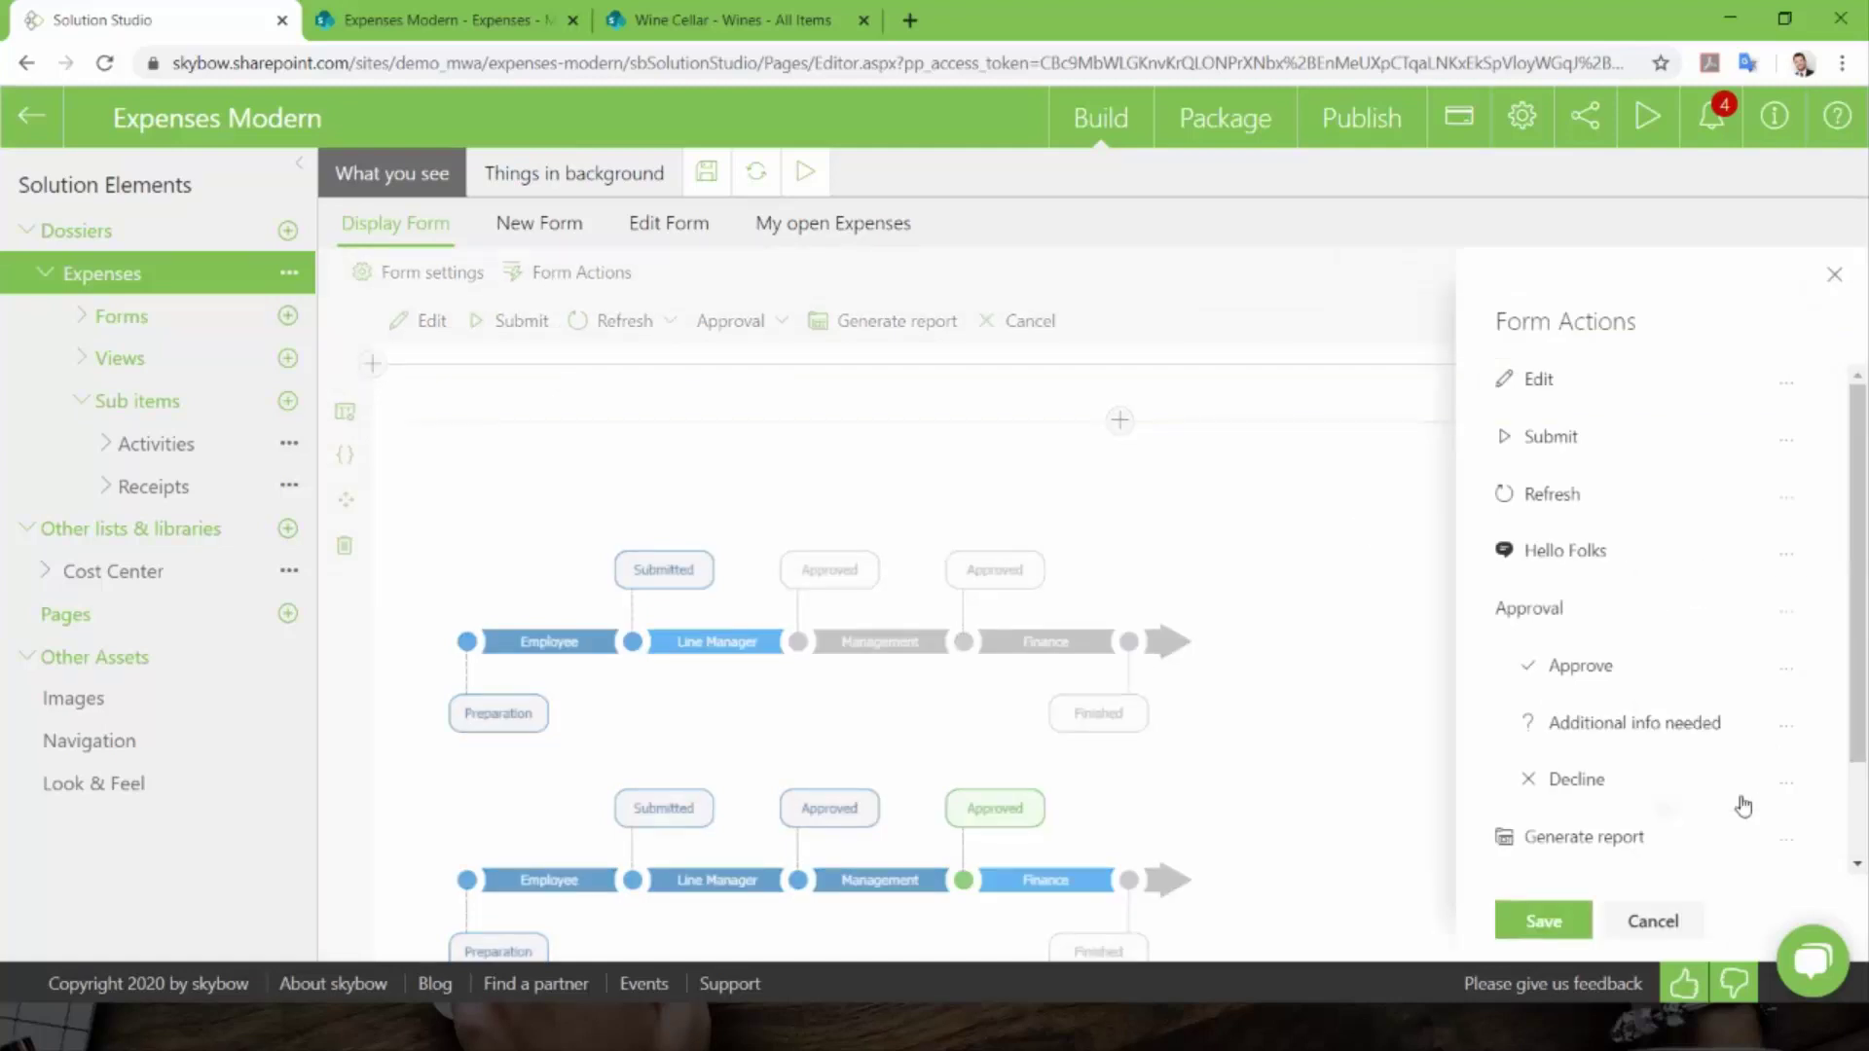
{"action": "left_click", "coordinate": [1536, 920]}
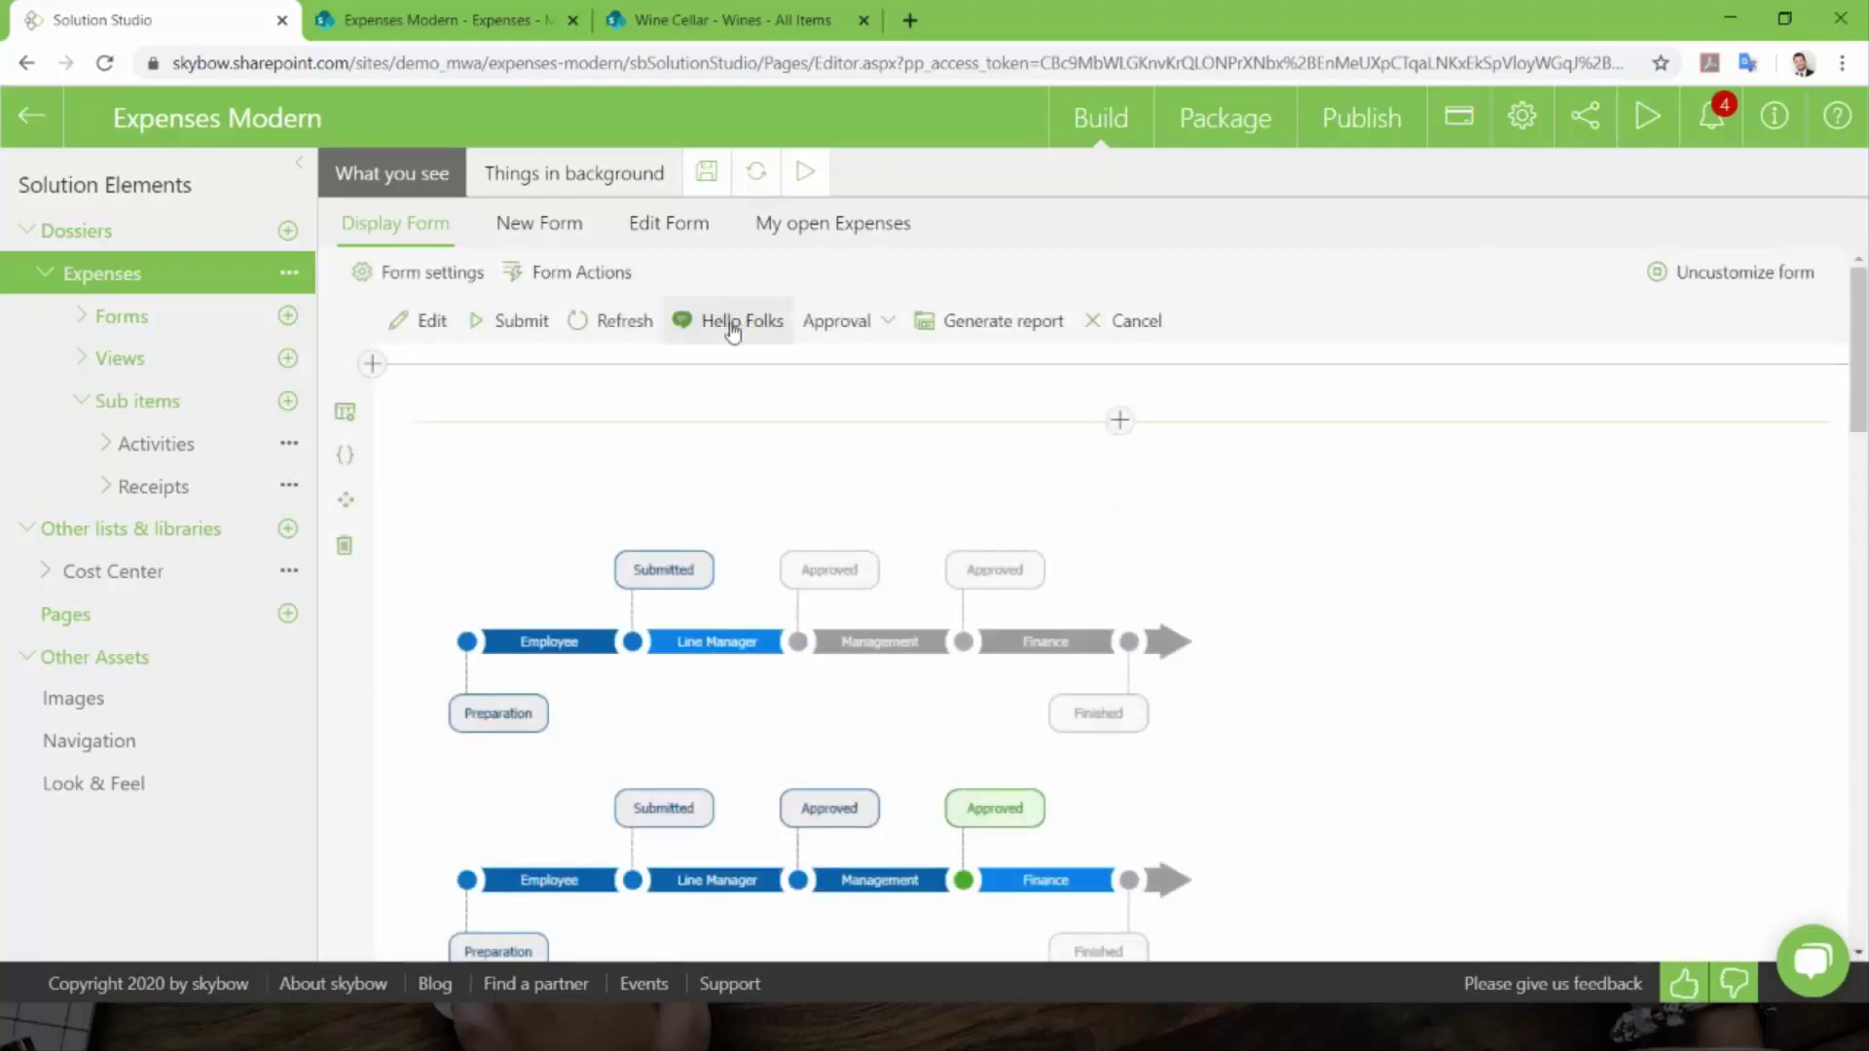
{"action": "left_click", "coordinate": [716, 185]}
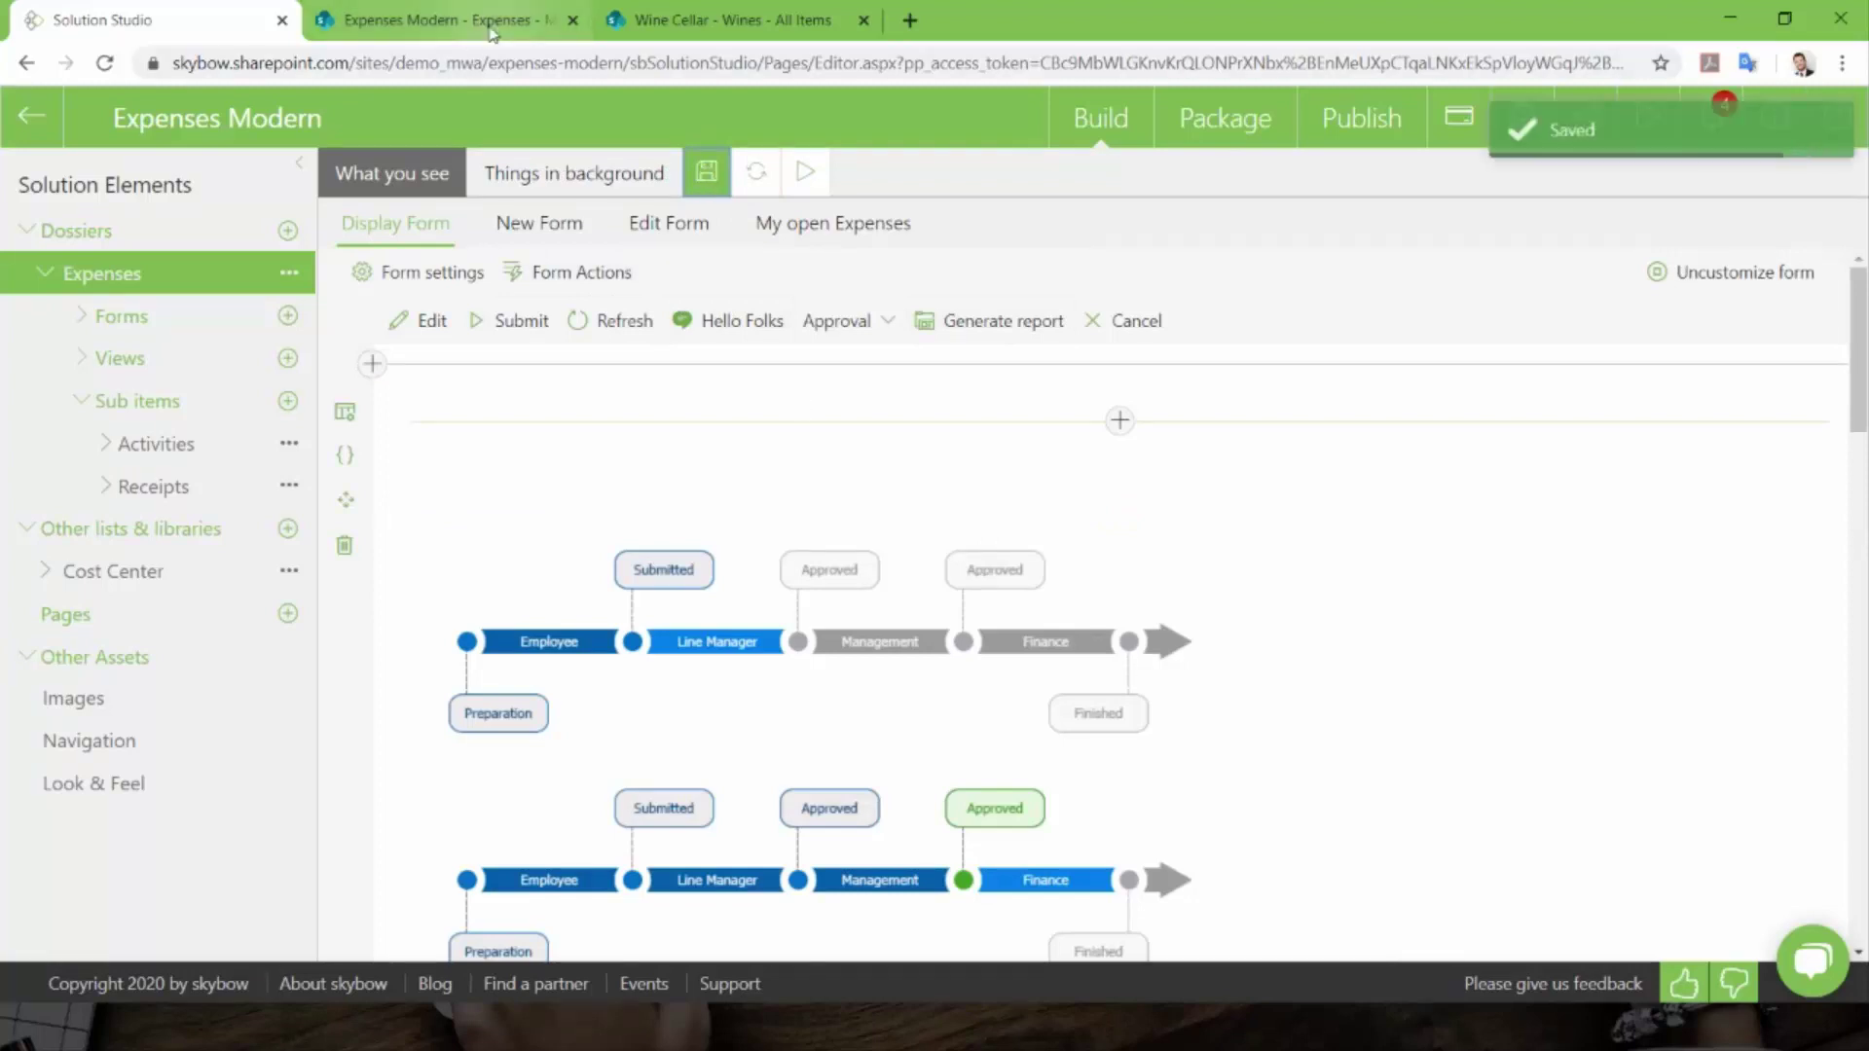
{"action": "left_click", "coordinate": [443, 19]}
- Run Hello Folks on the February 2020 expense item to see the Webinar message, then close the item
{"action": "left_click", "coordinate": [298, 310]}
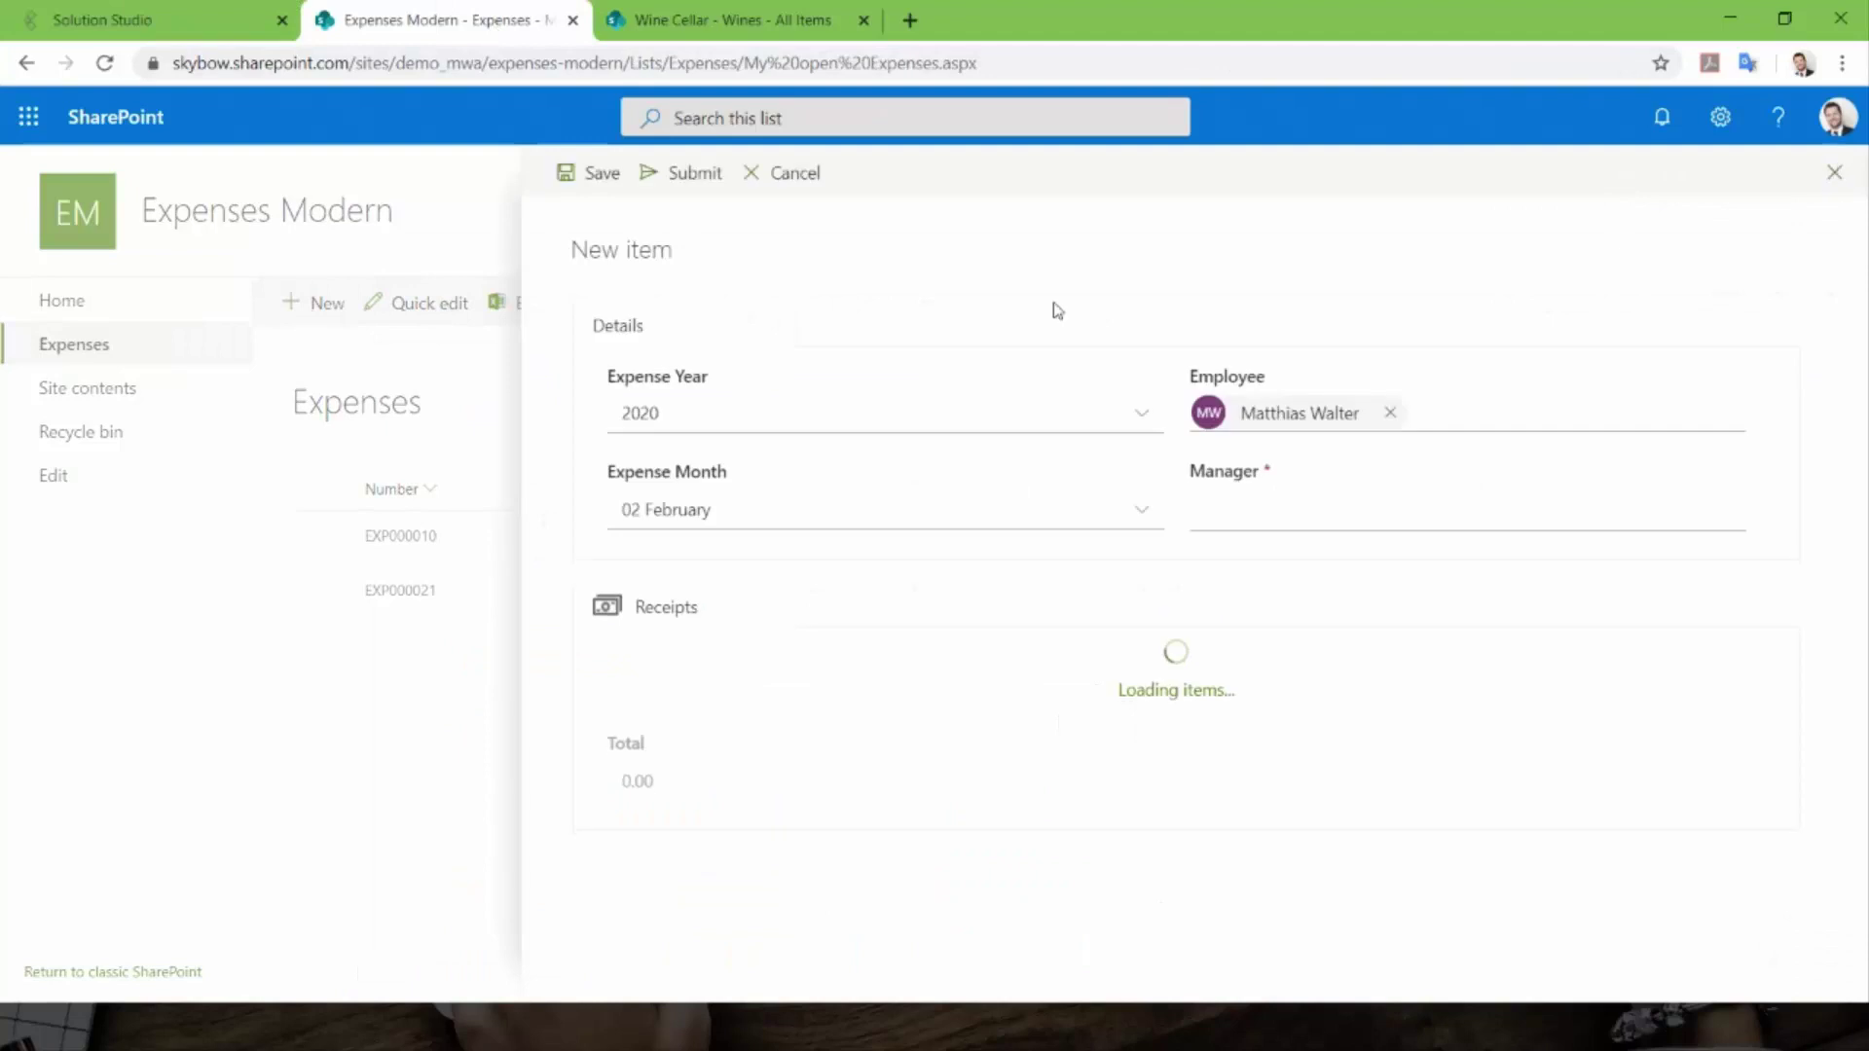
{"action": "left_click", "coordinate": [1836, 175]}
{"action": "left_click", "coordinate": [676, 598]}
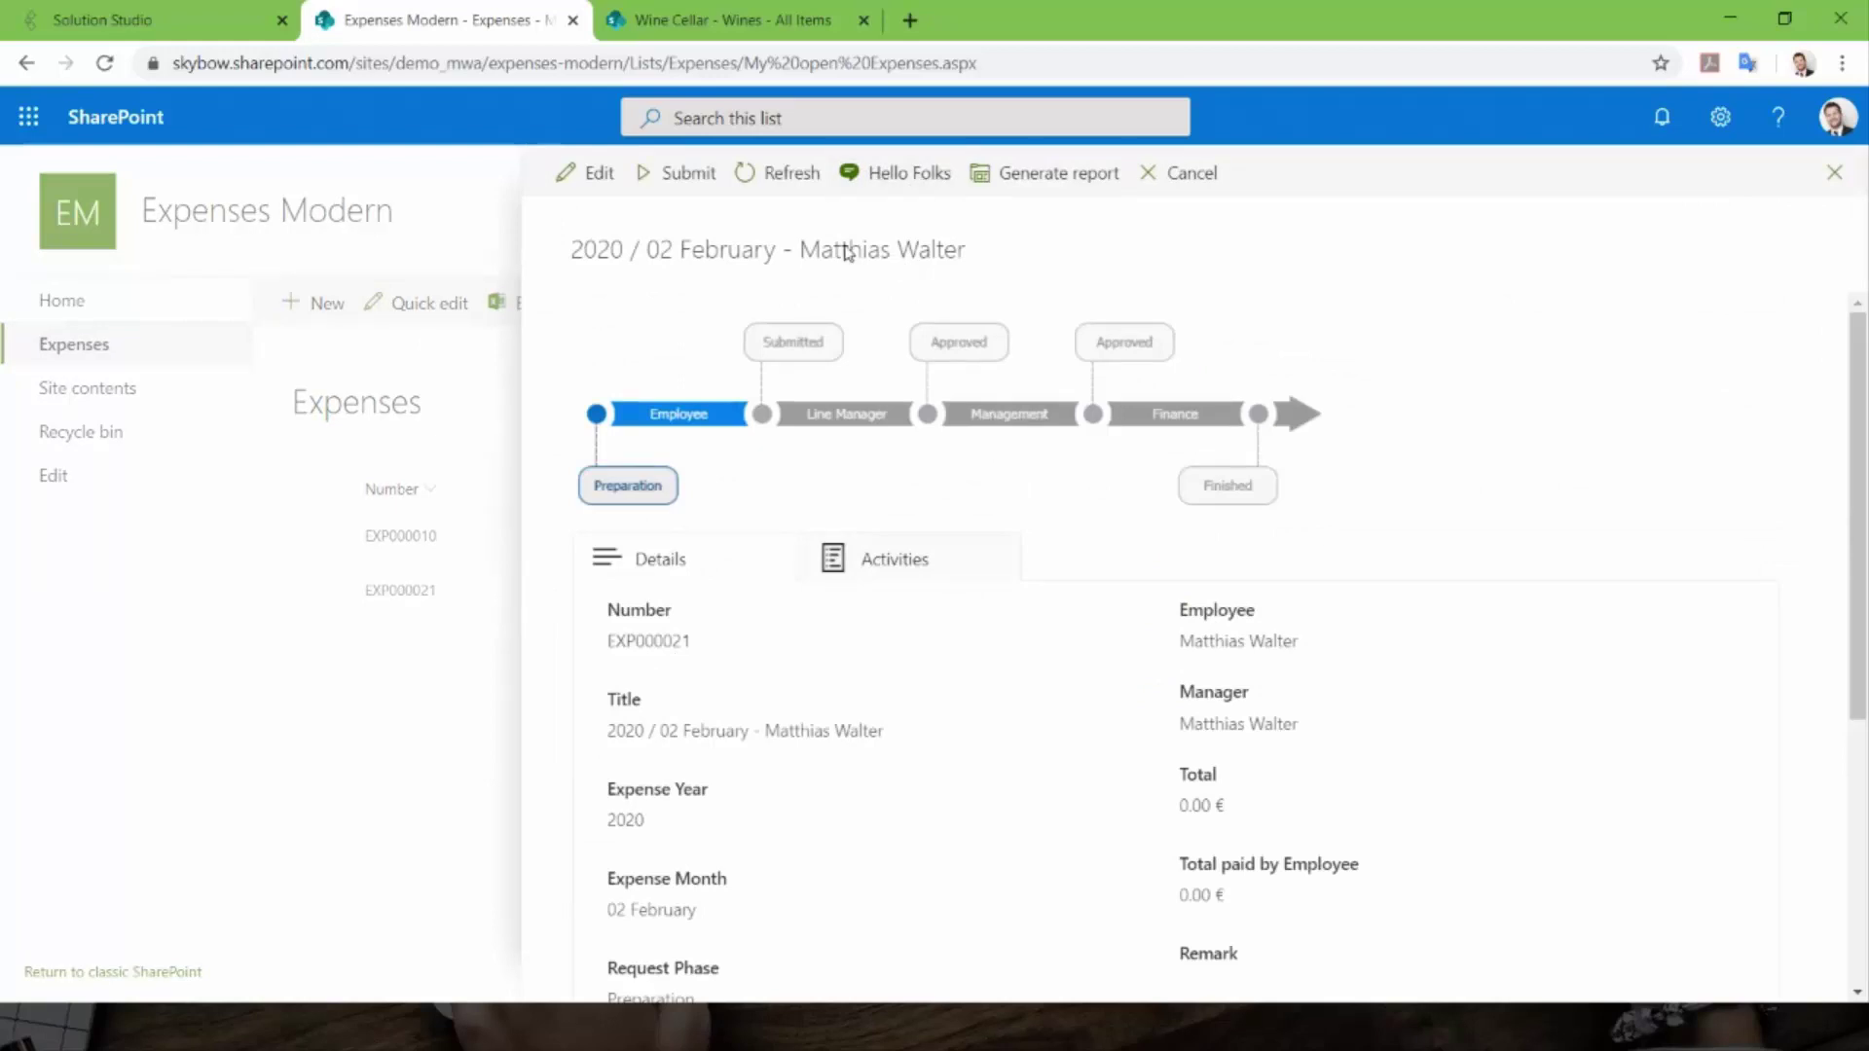
{"action": "left_click", "coordinate": [888, 181]}
{"action": "scroll", "coordinate": [846, 584], "scroll_direction": "down", "scroll_amount": 5}
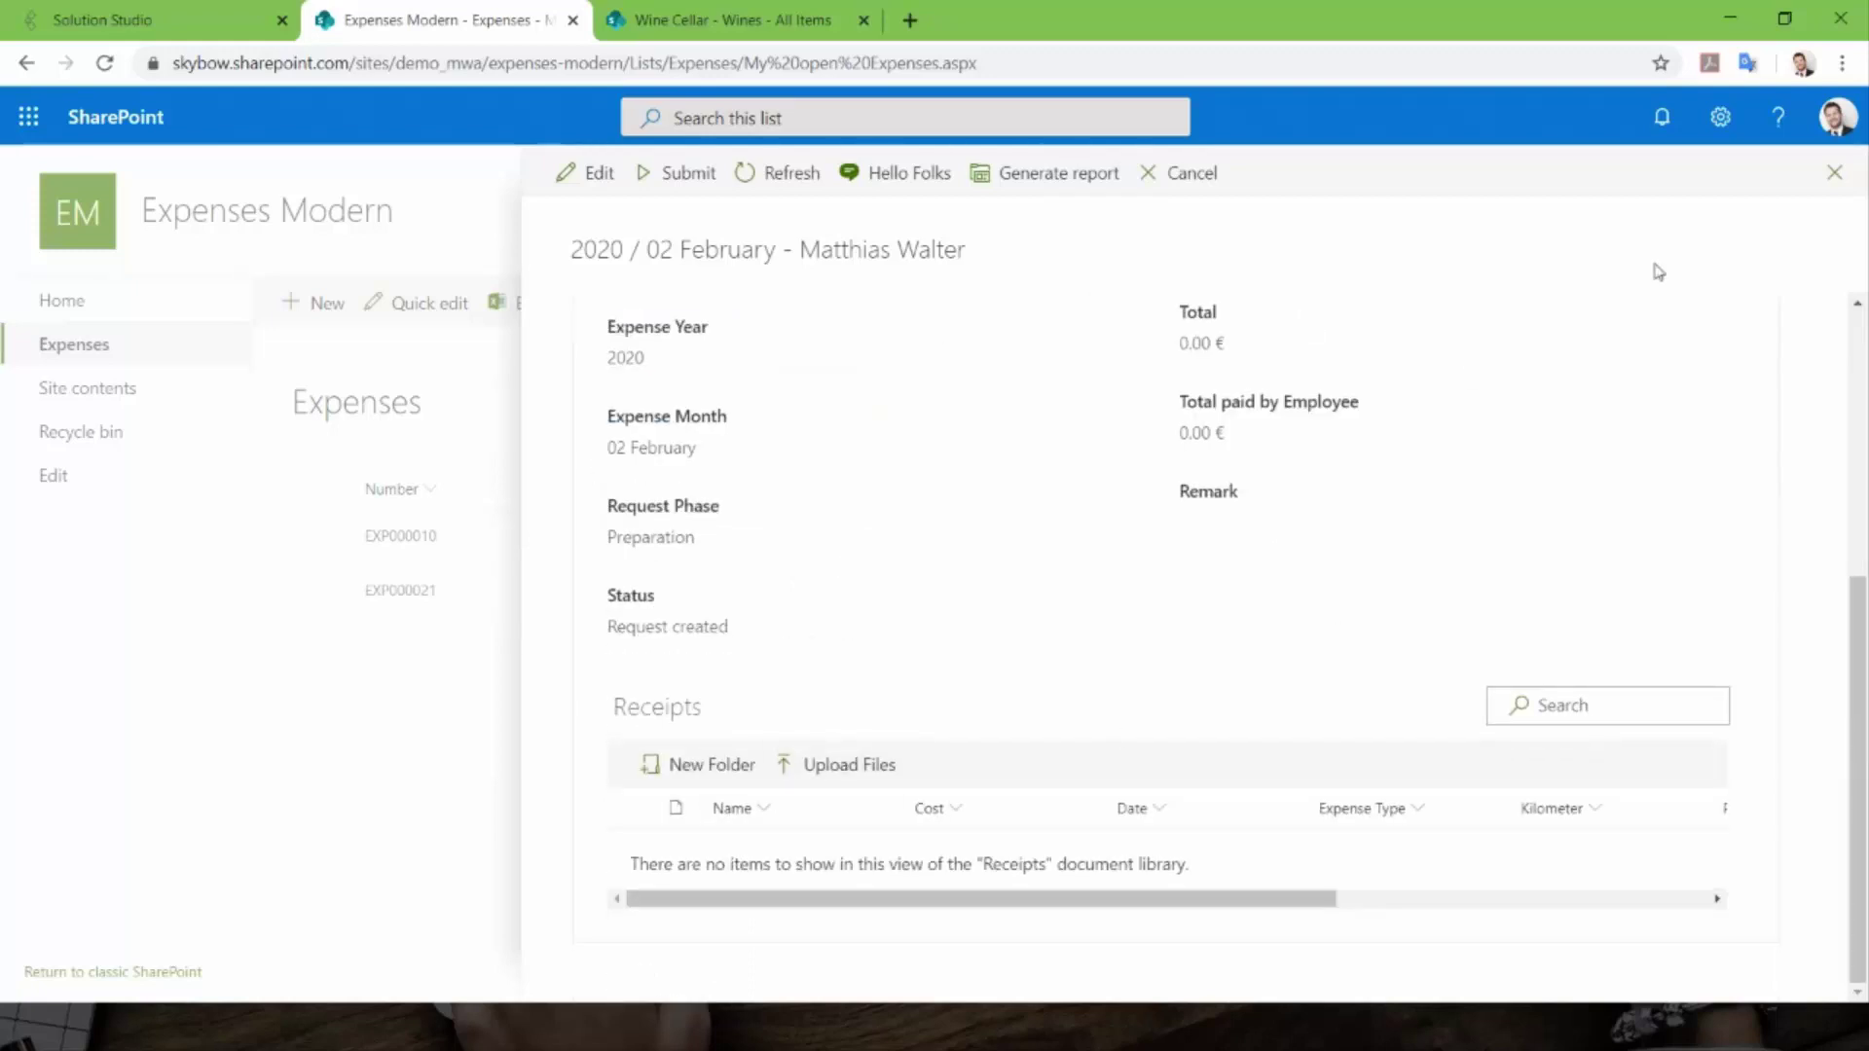
{"action": "left_click", "coordinate": [1837, 175]}
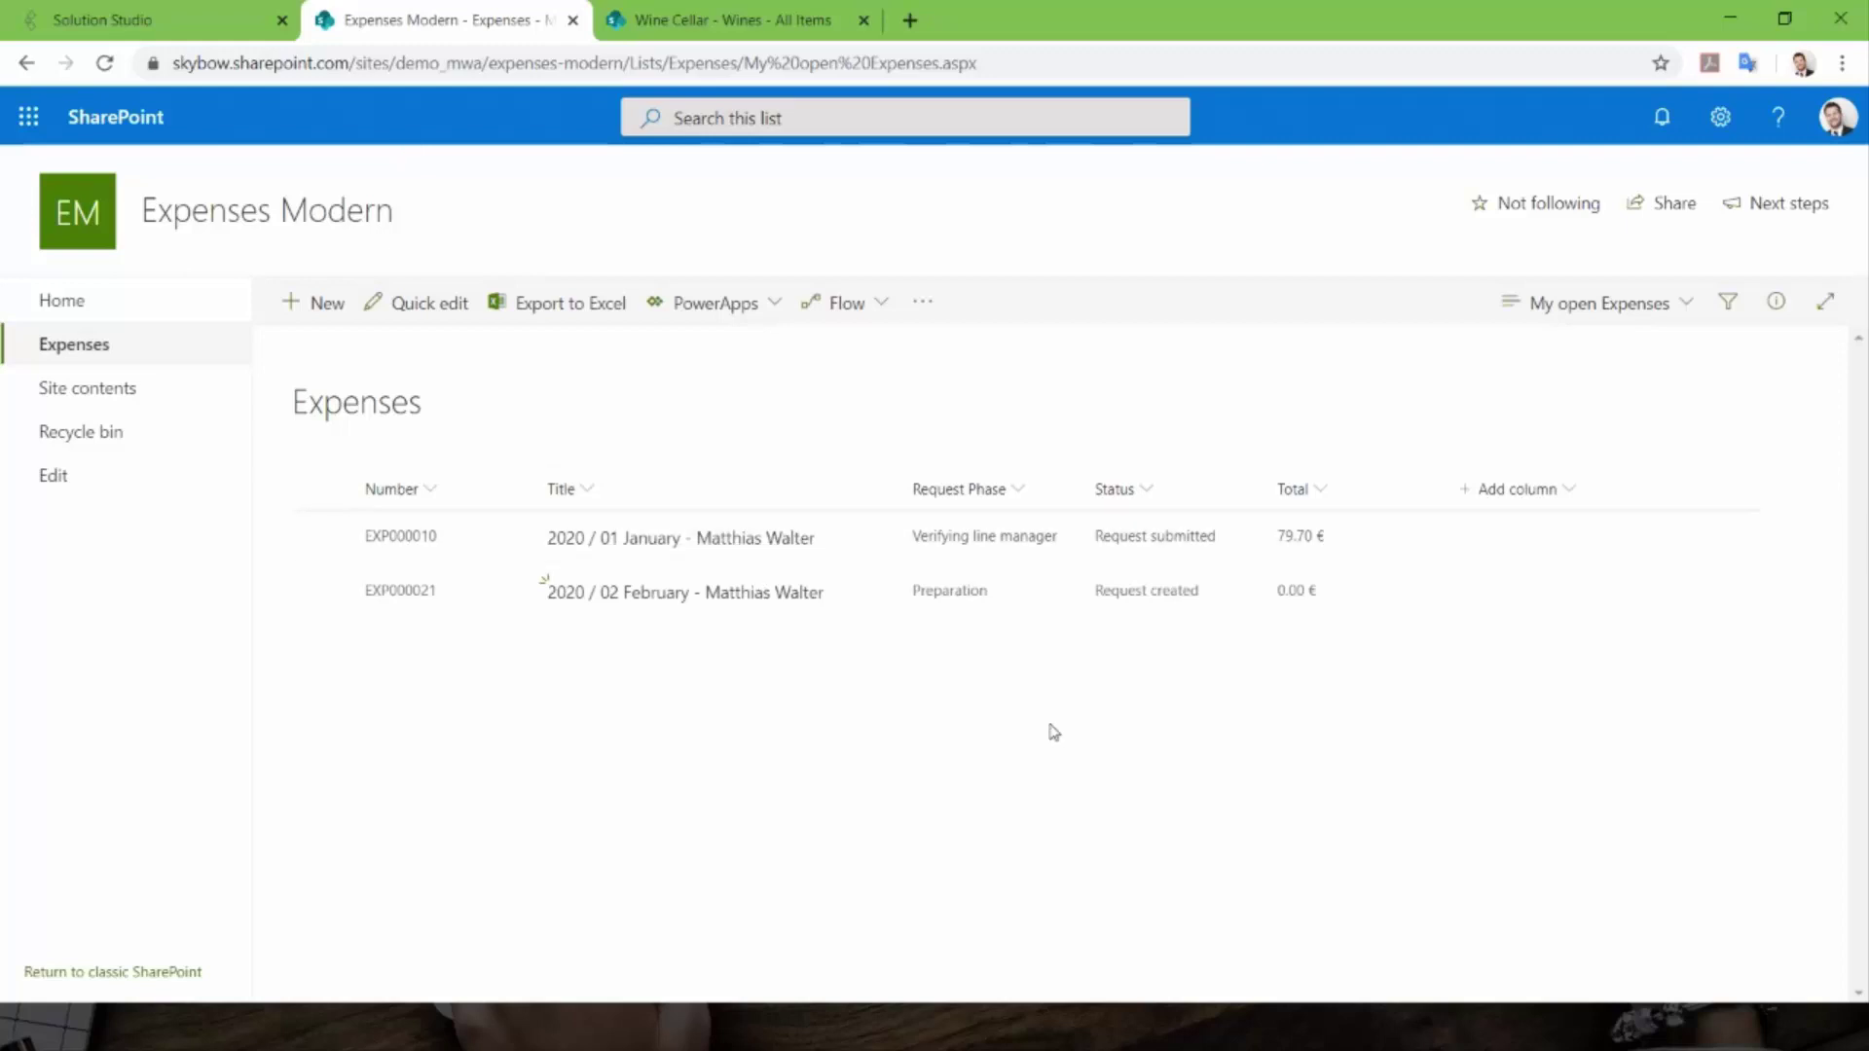
- Switch back to the PowerPoint slide show and return to the Slide 3 Agenda
{"action": "key", "text": "alt+Tab"}
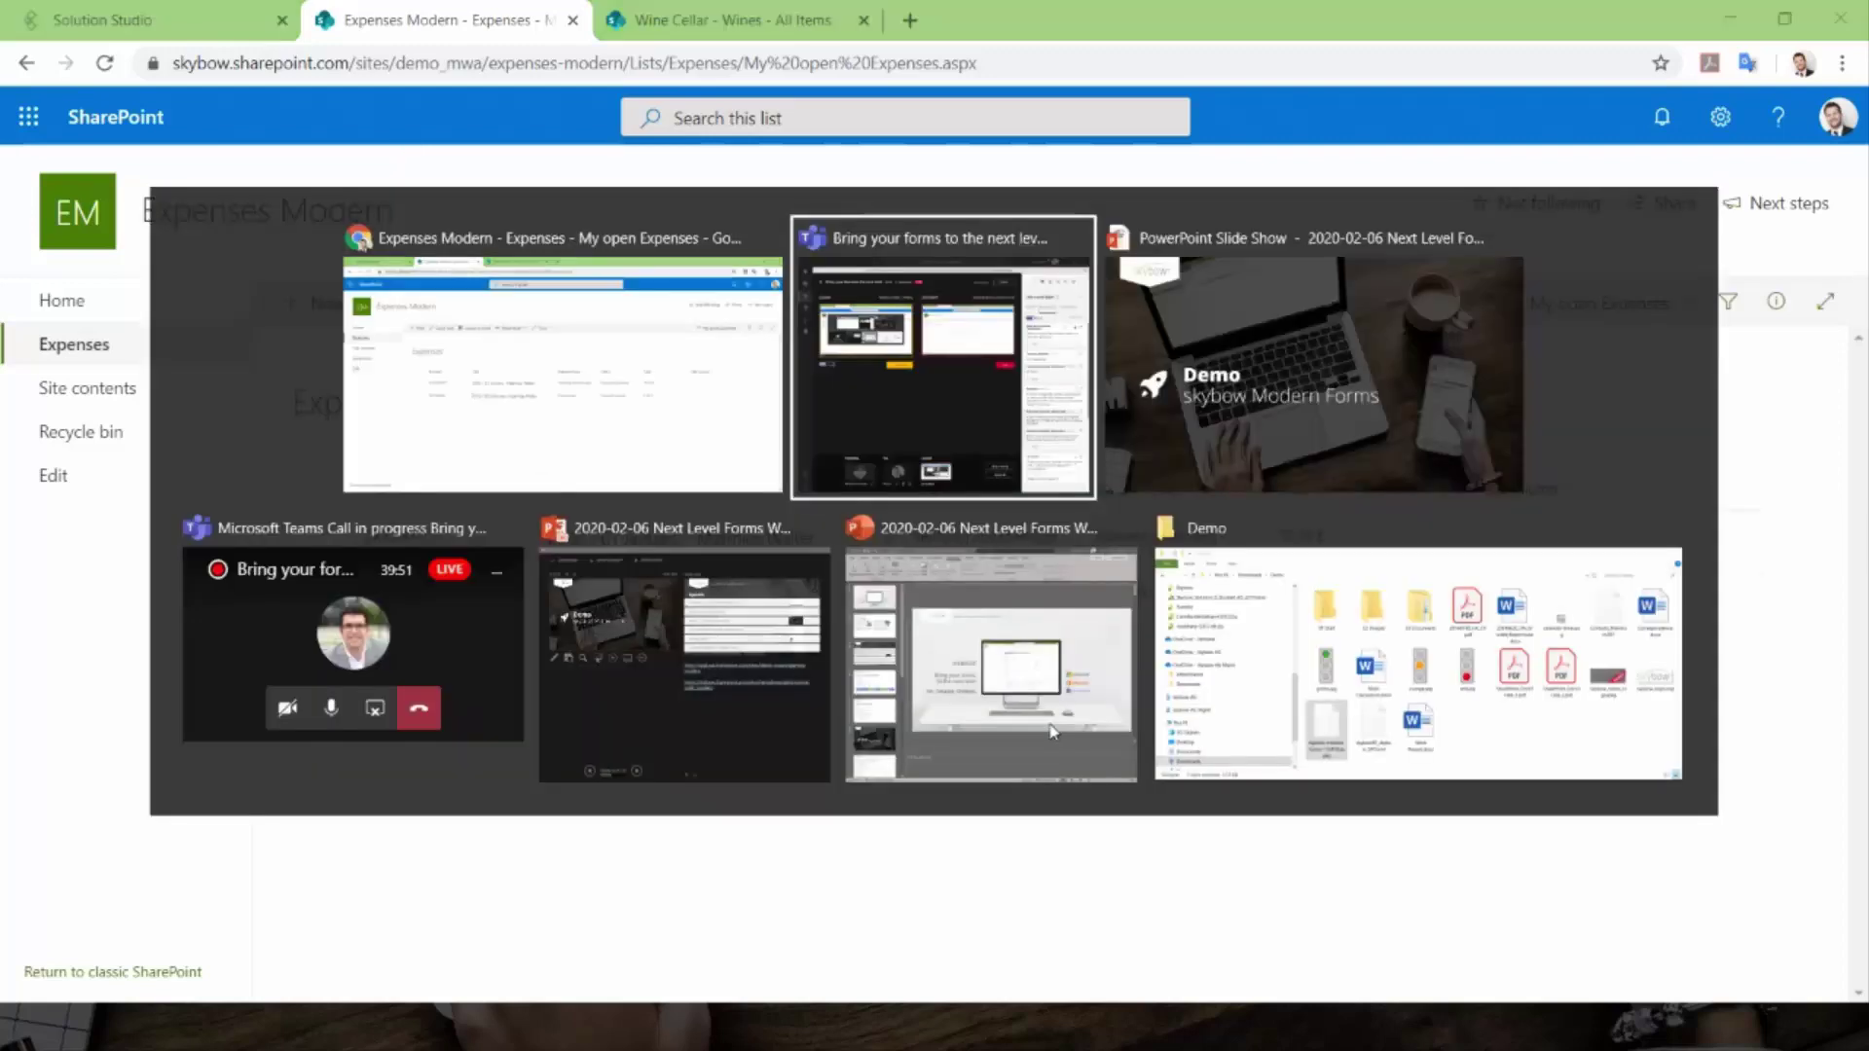
{"action": "key", "text": "alt+Tab"}
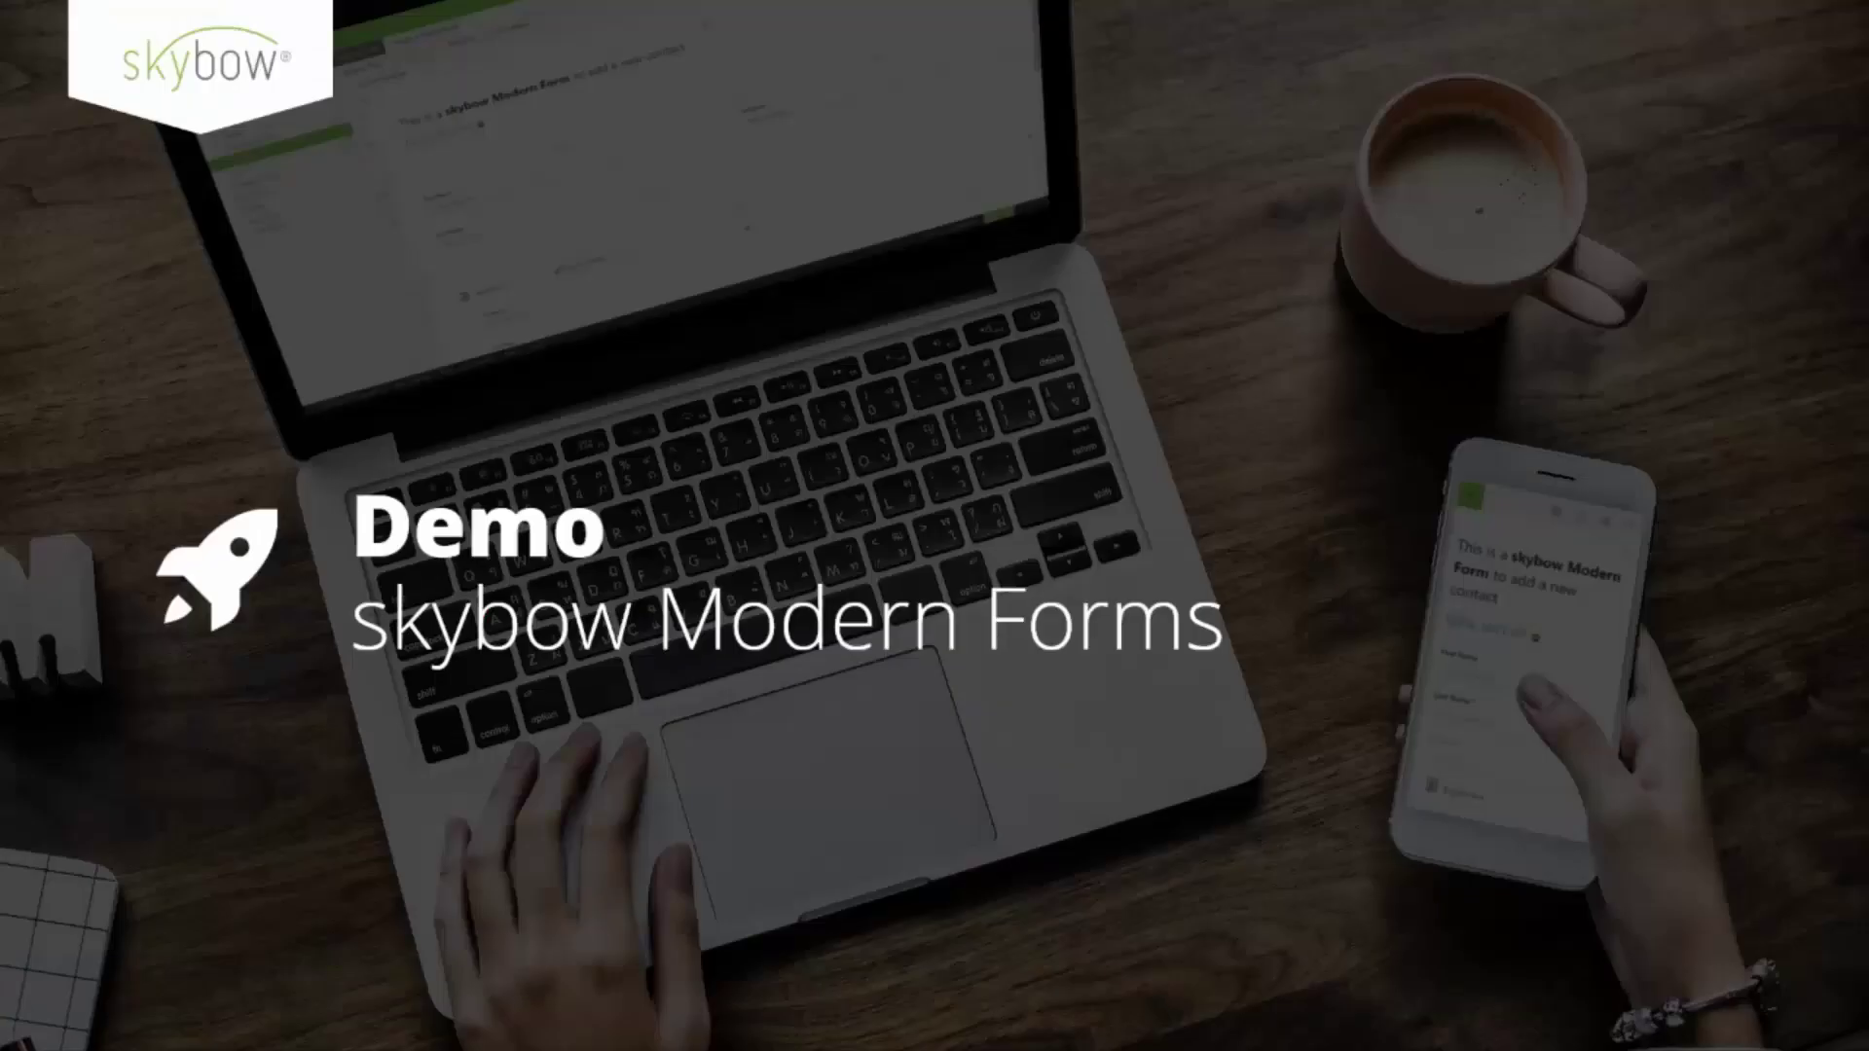
{"action": "key", "text": "Left"}
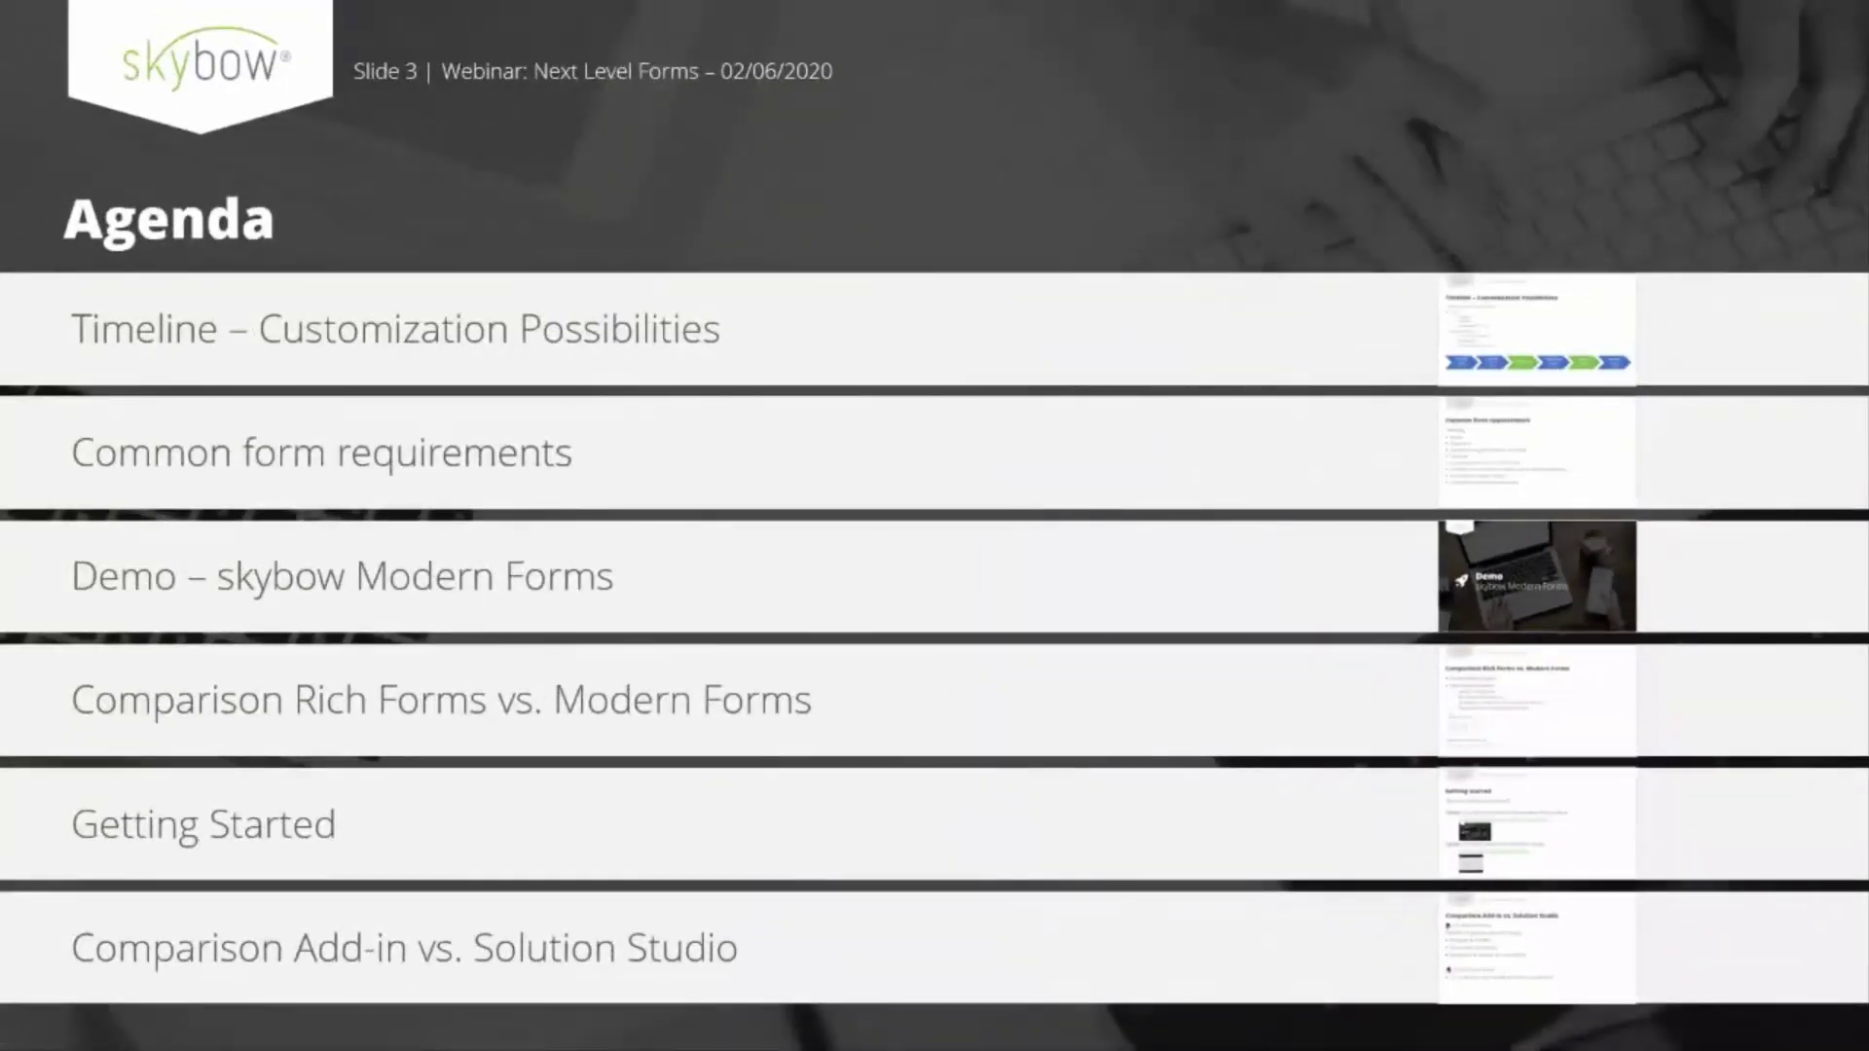
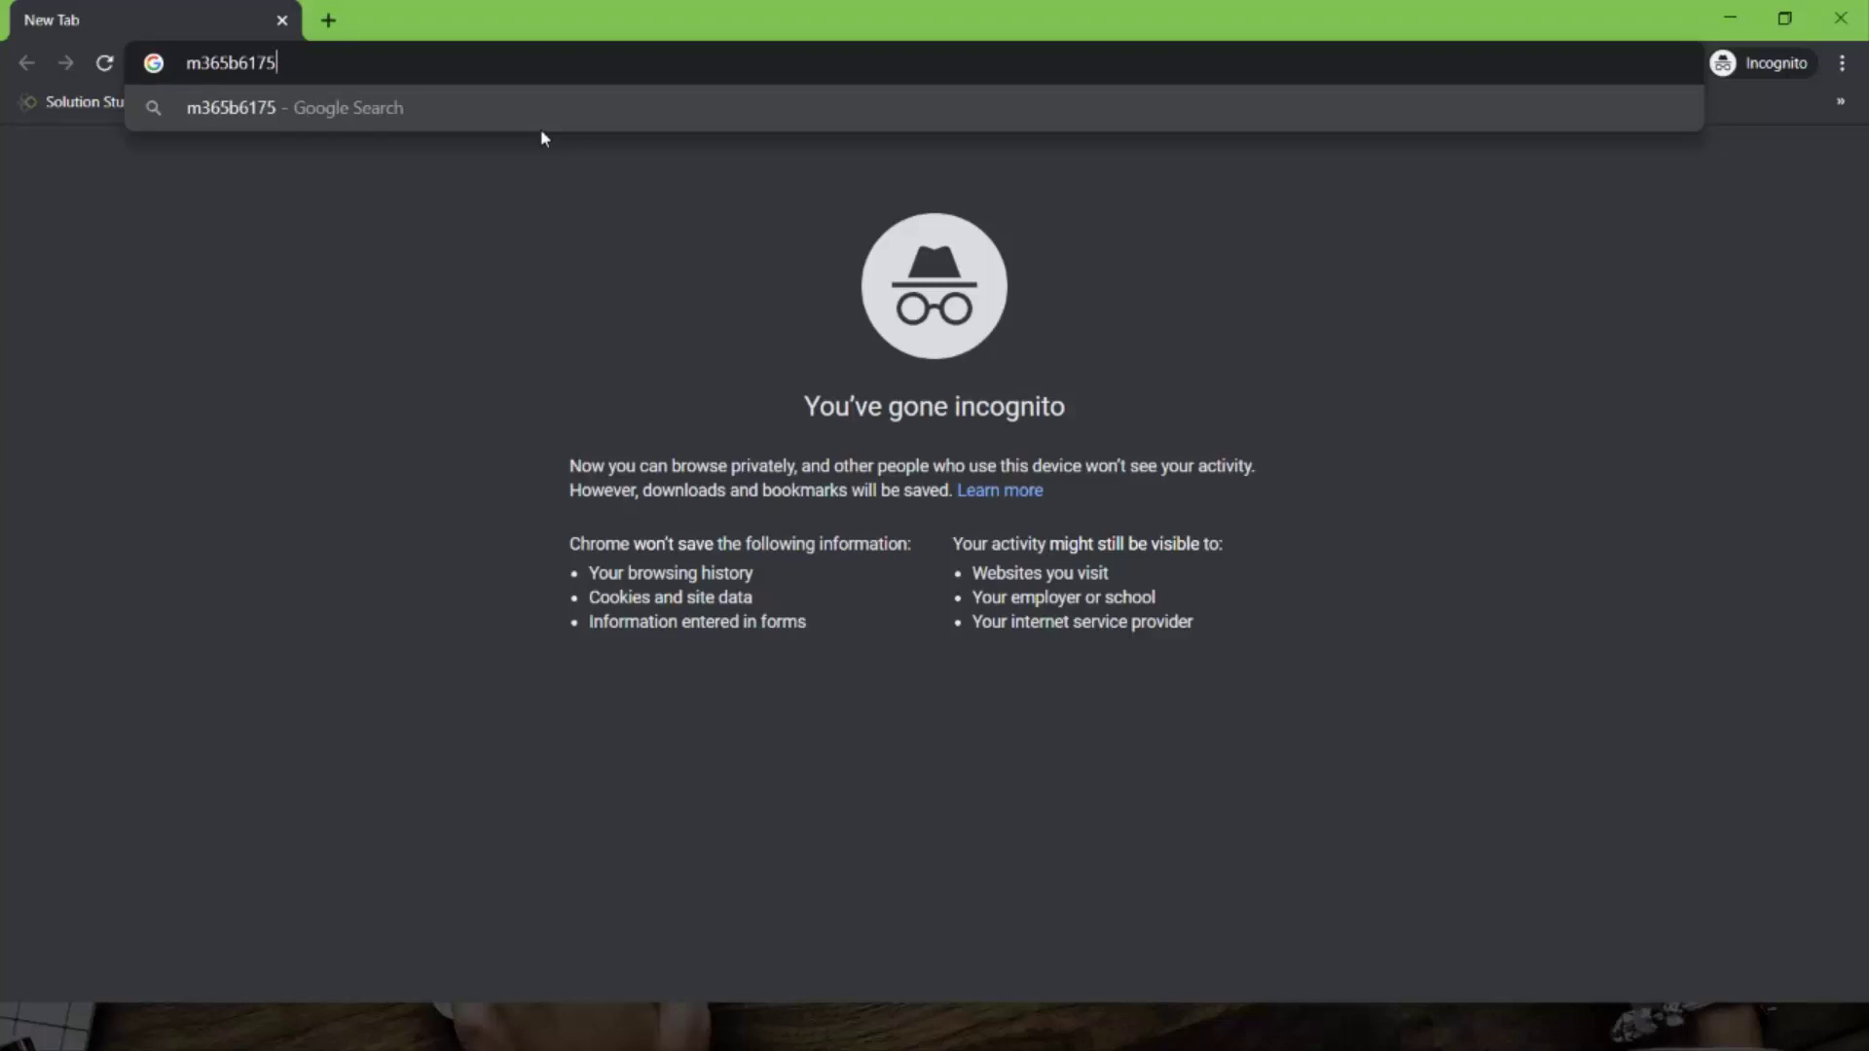
- Open the tenant's SharePoint address and sign in with the admin account e-mail and password
{"action": "type", "text": "int.com"}
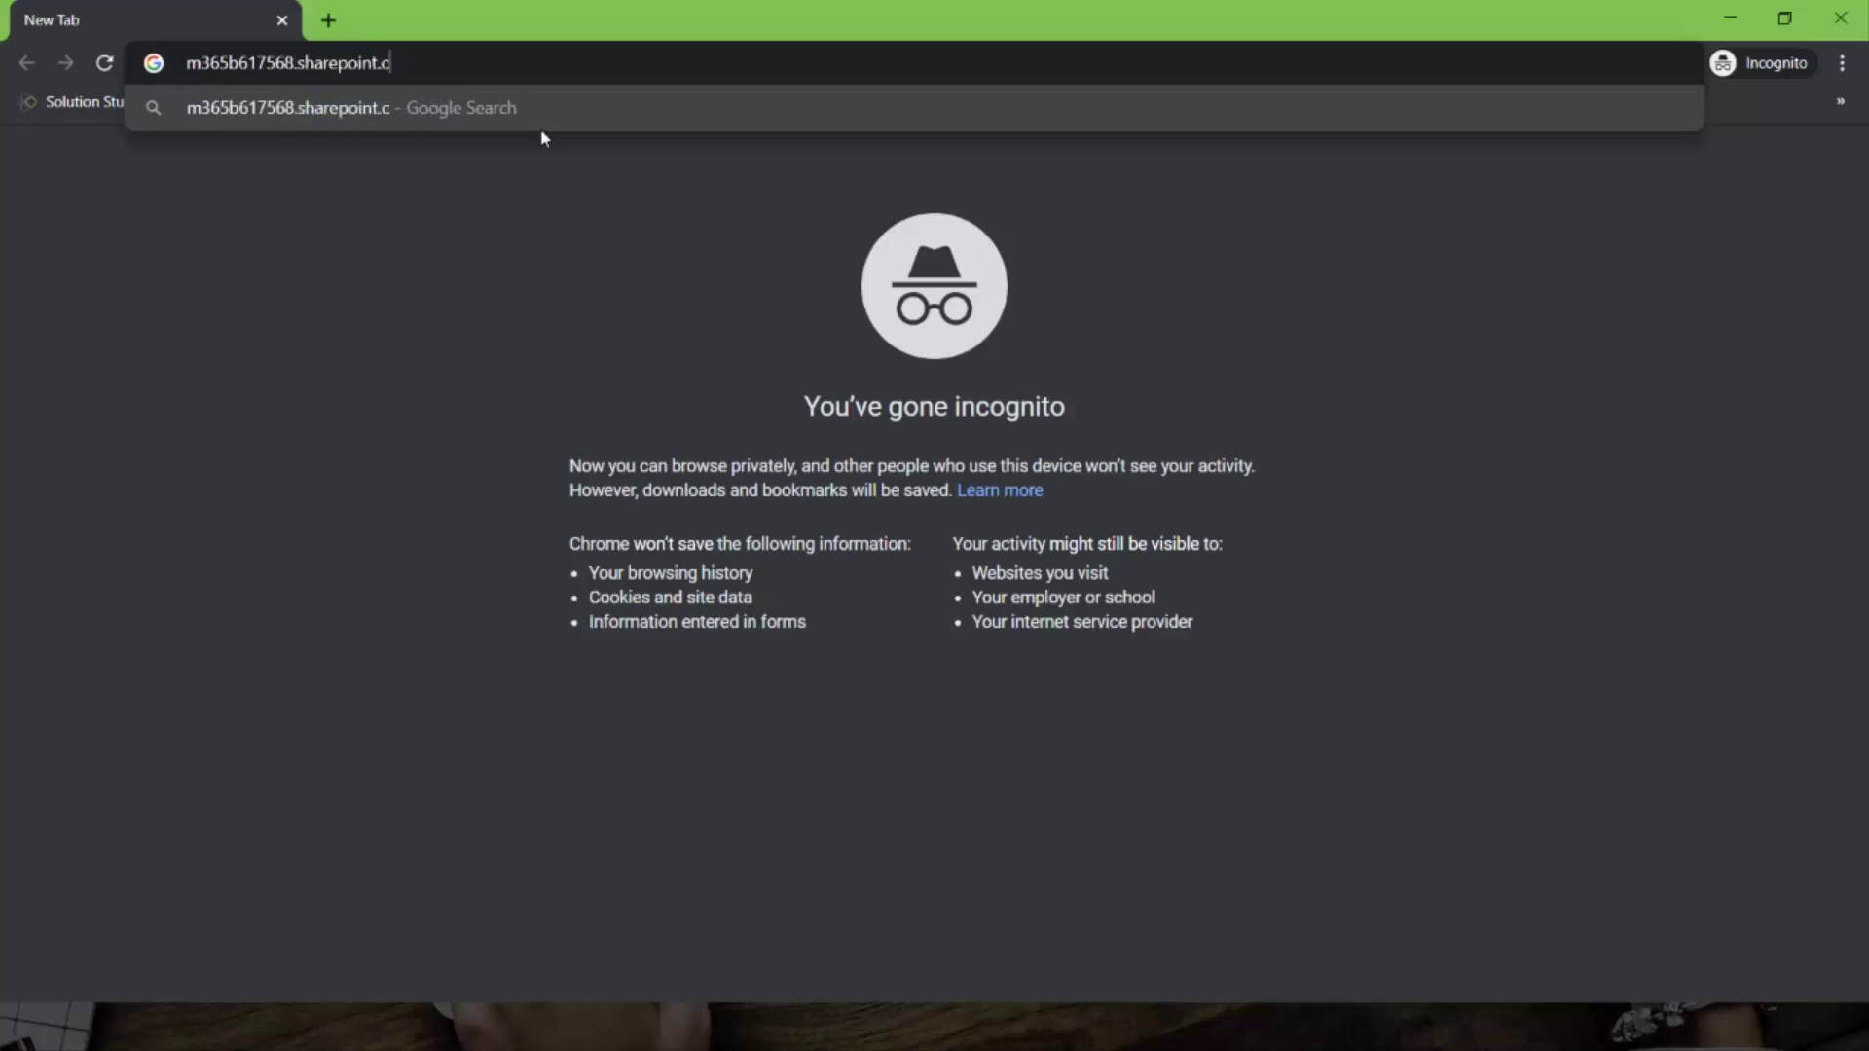
{"action": "key", "text": "Return"}
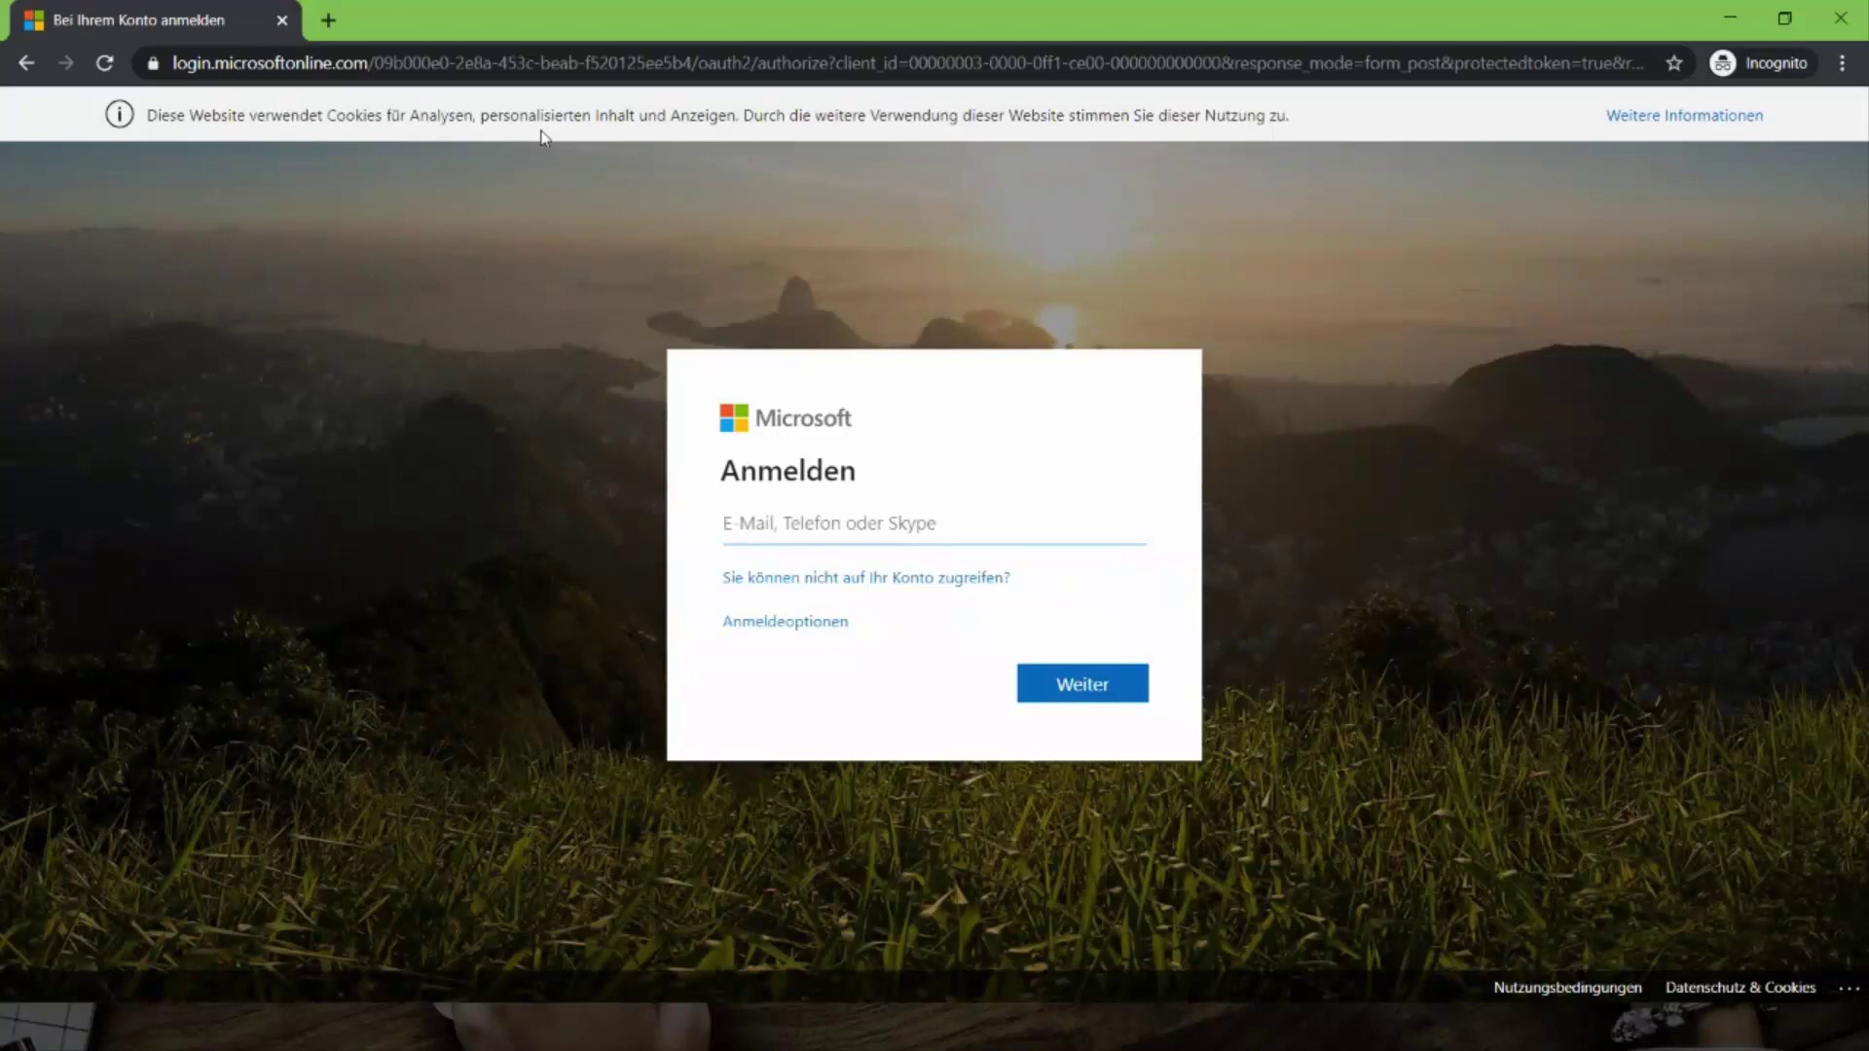
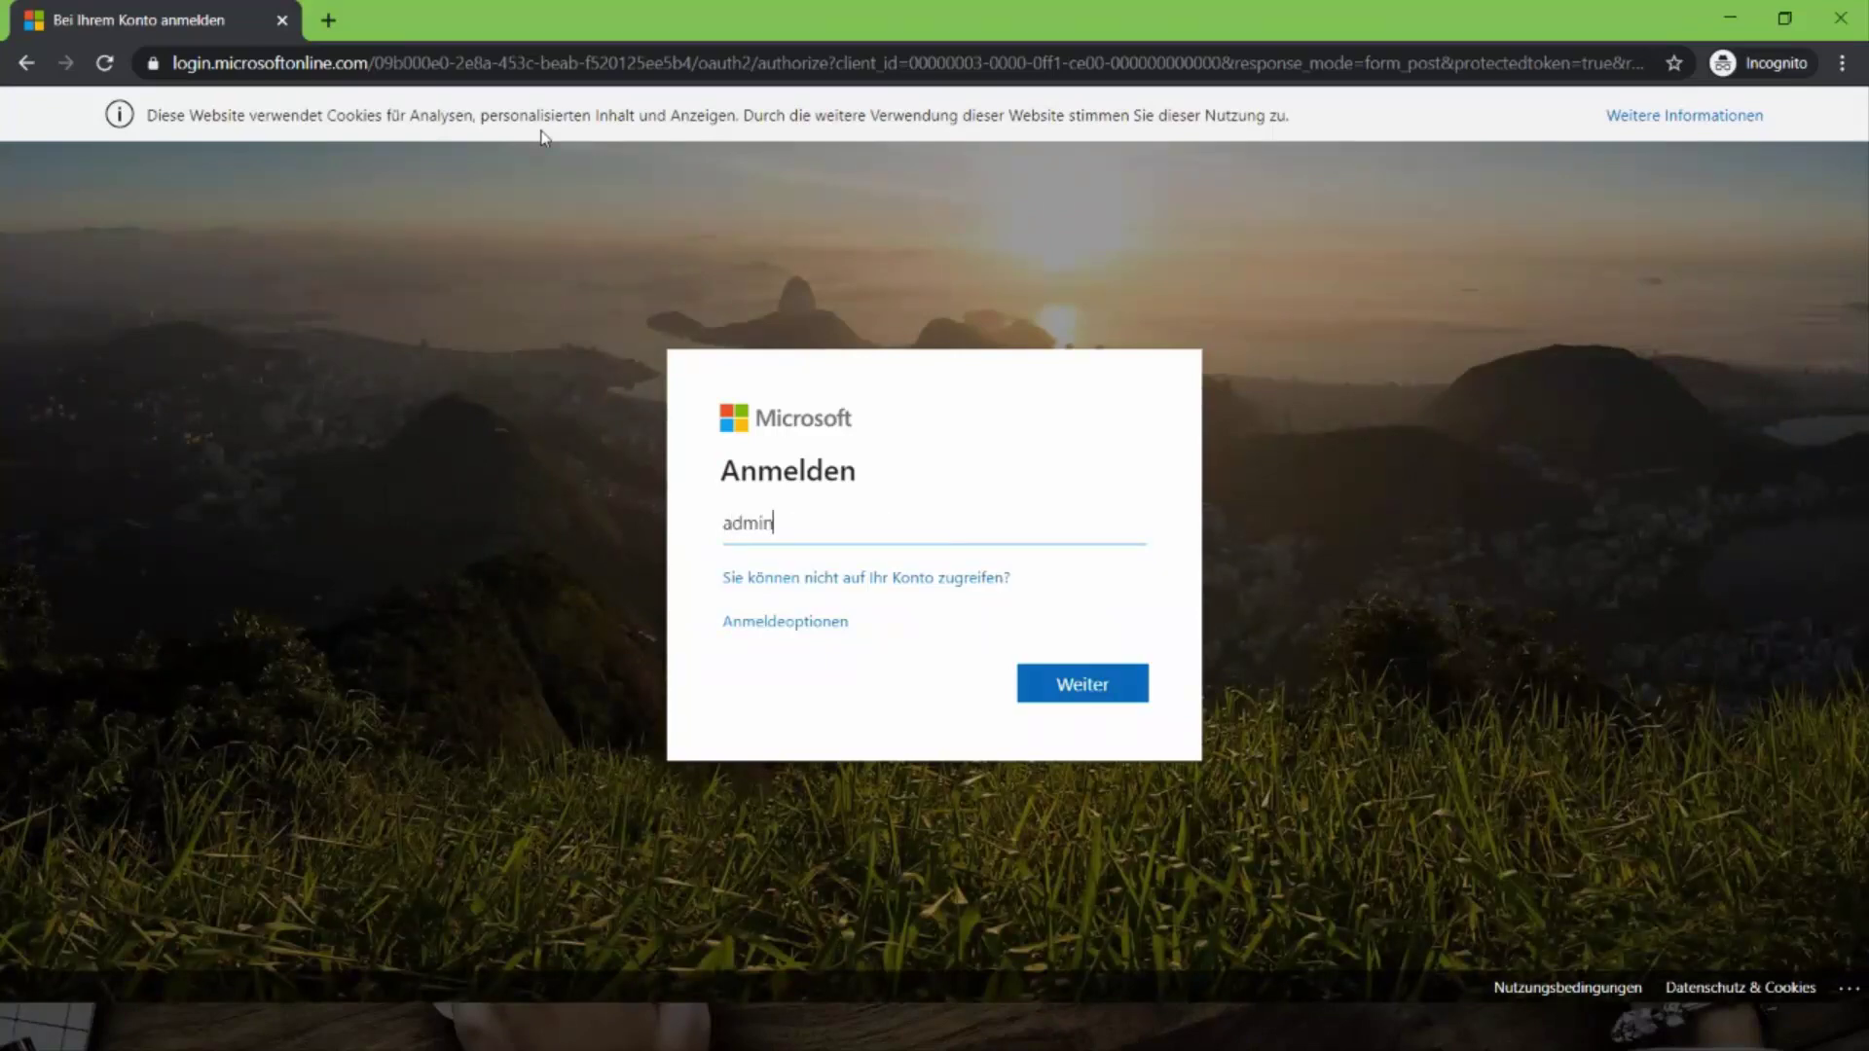
{"action": "key", "text": "Return"}
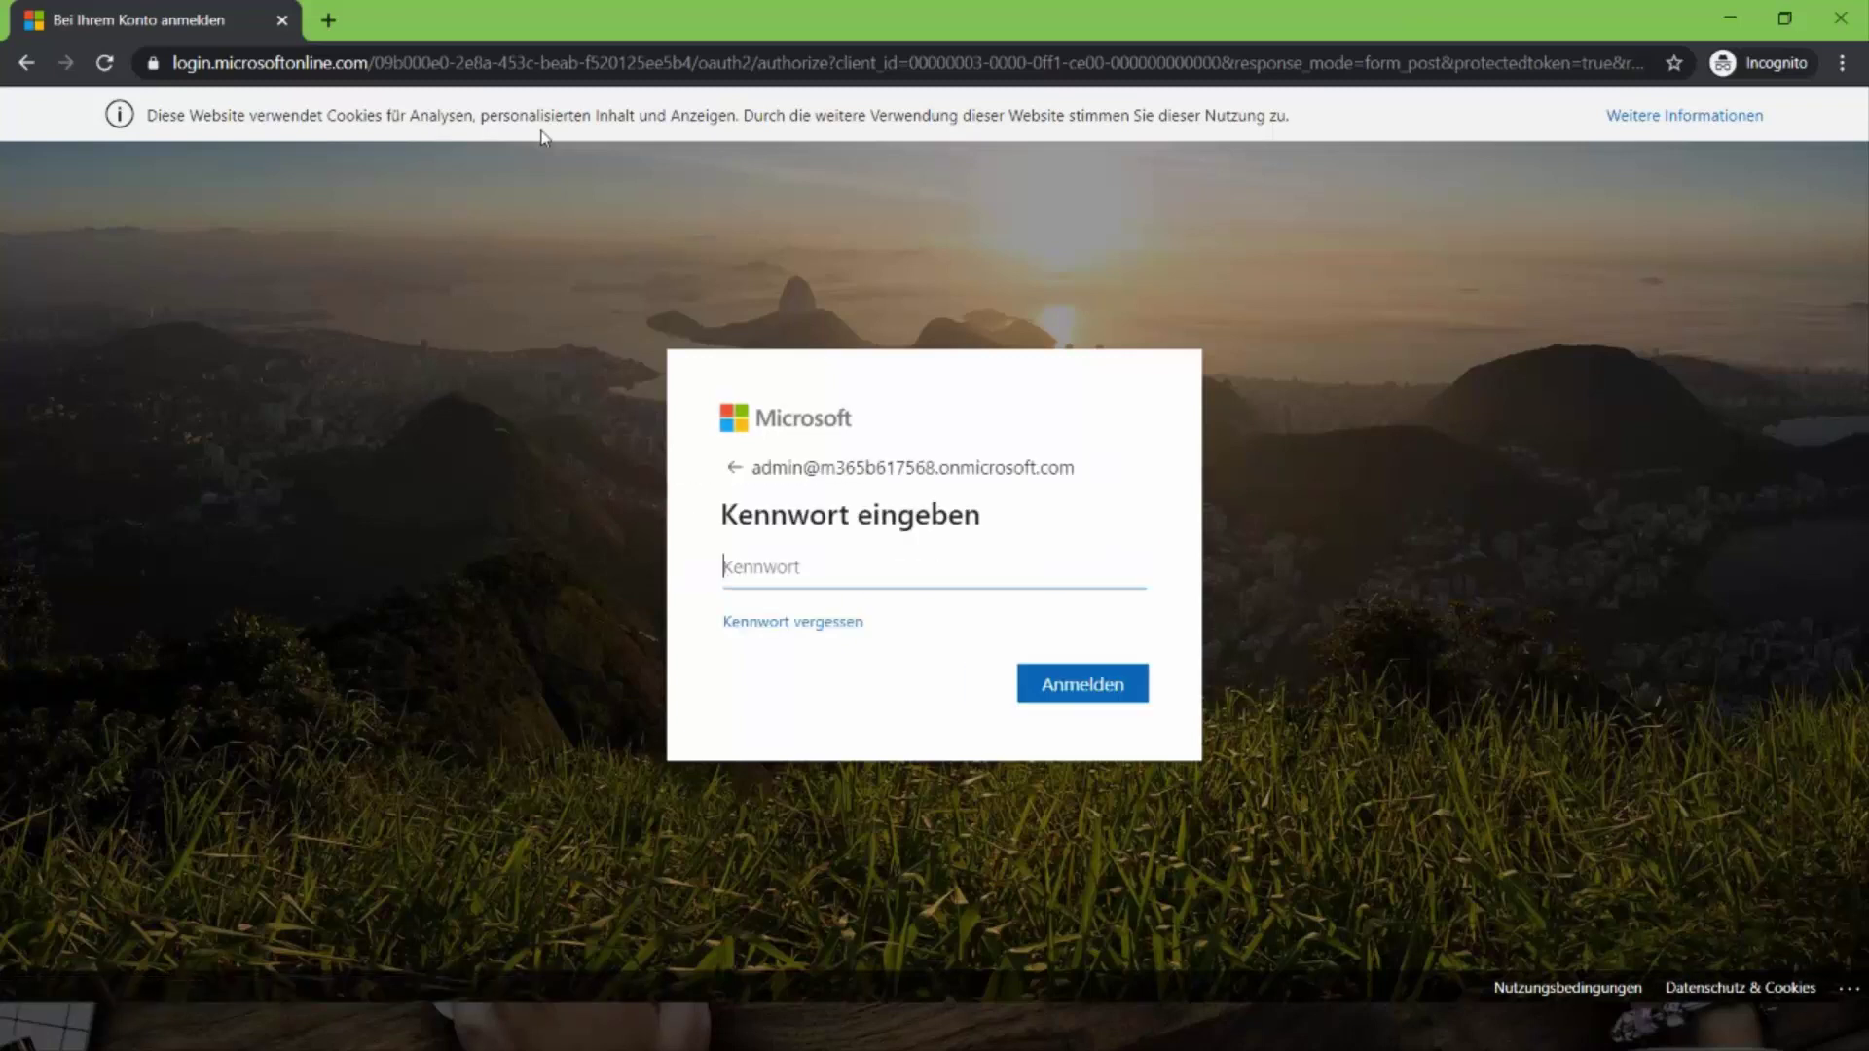
{"action": "type", "text": "********"}
{"action": "key", "text": "Return"}
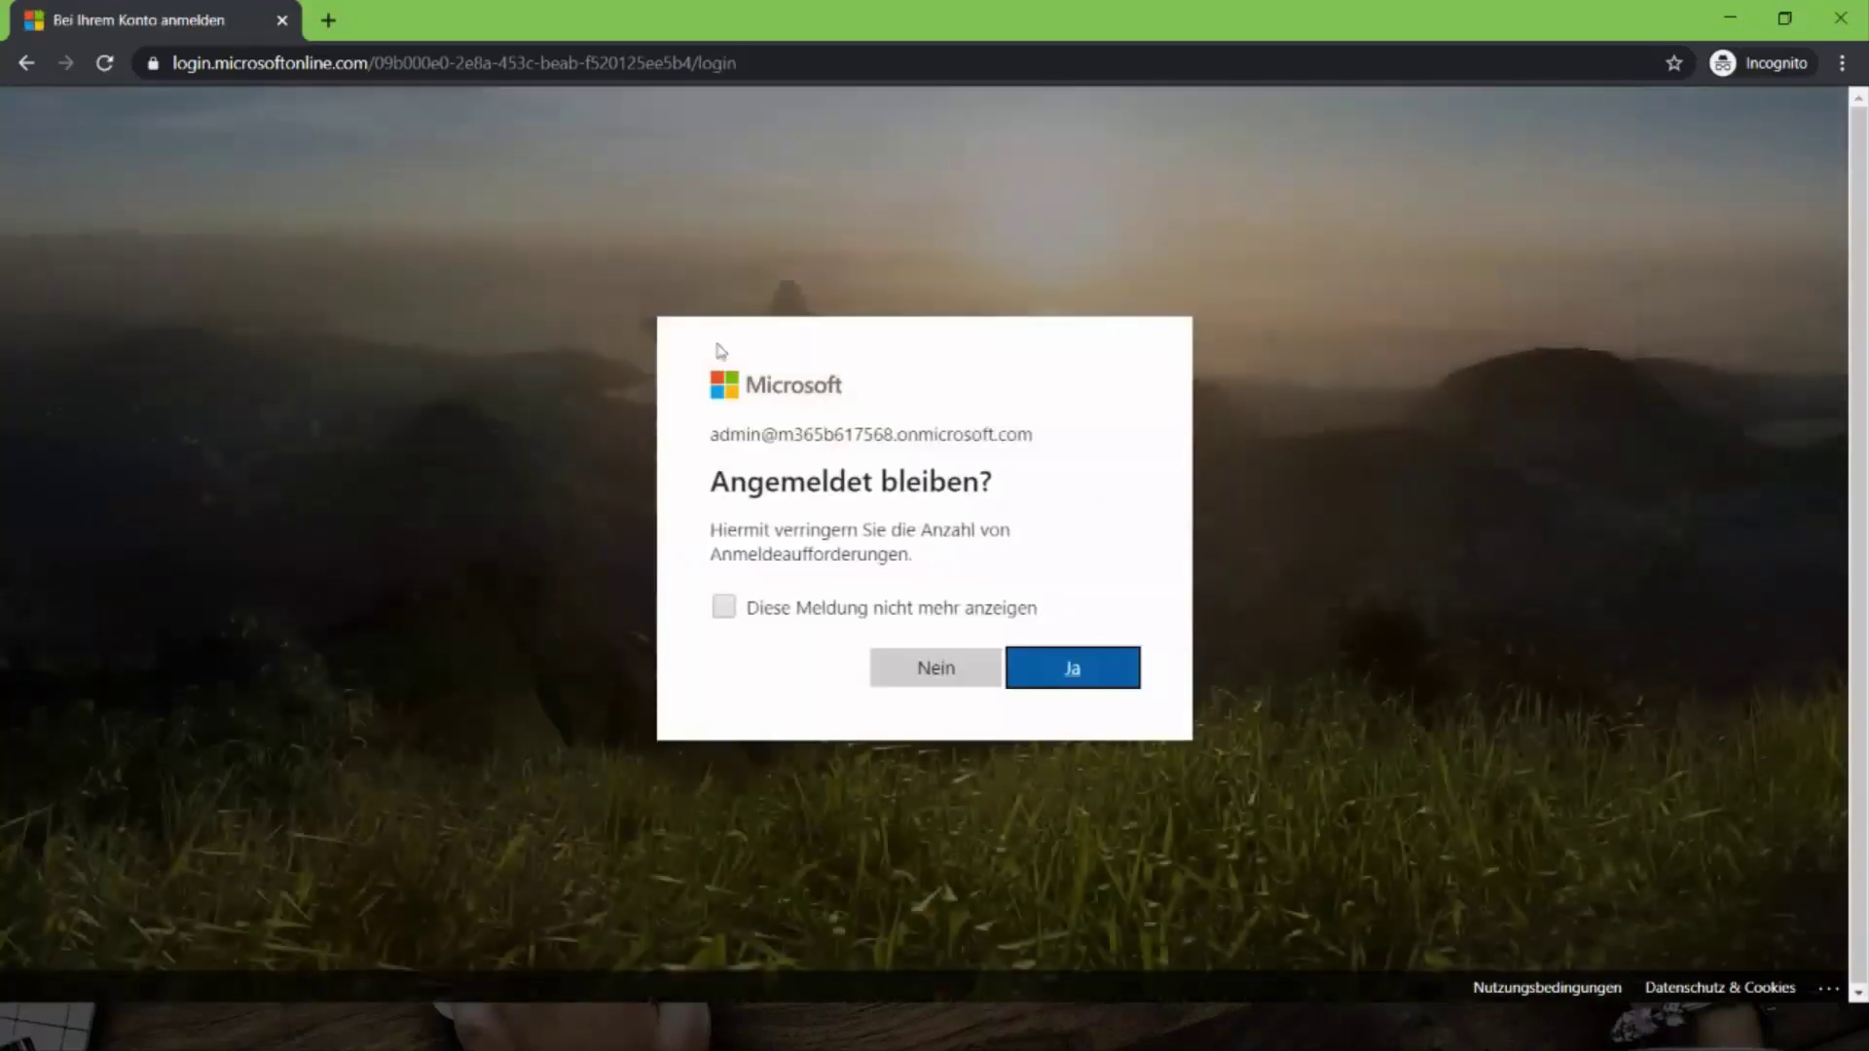
- Decline staying signed in, then edit the tenant URL to its -admin address to reach the admin center
{"action": "left_click", "coordinate": [977, 668]}
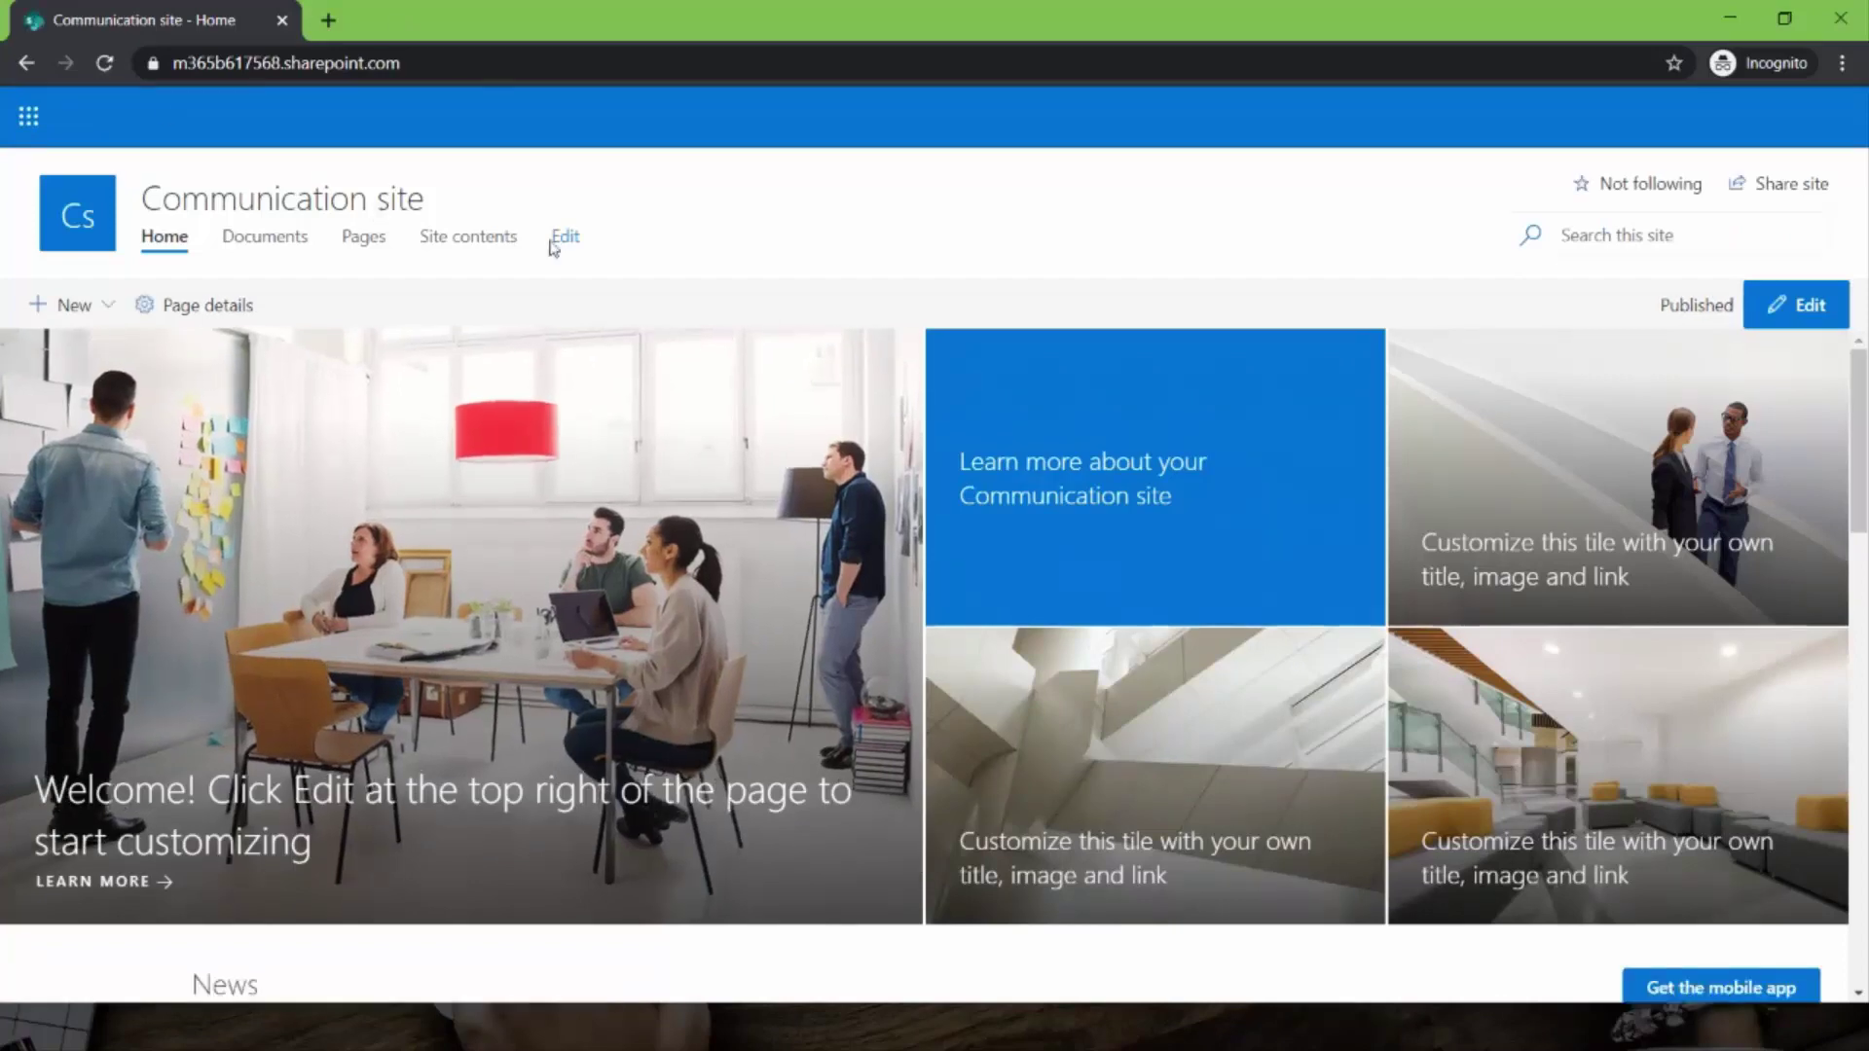
{"action": "left_click", "coordinate": [244, 74]}
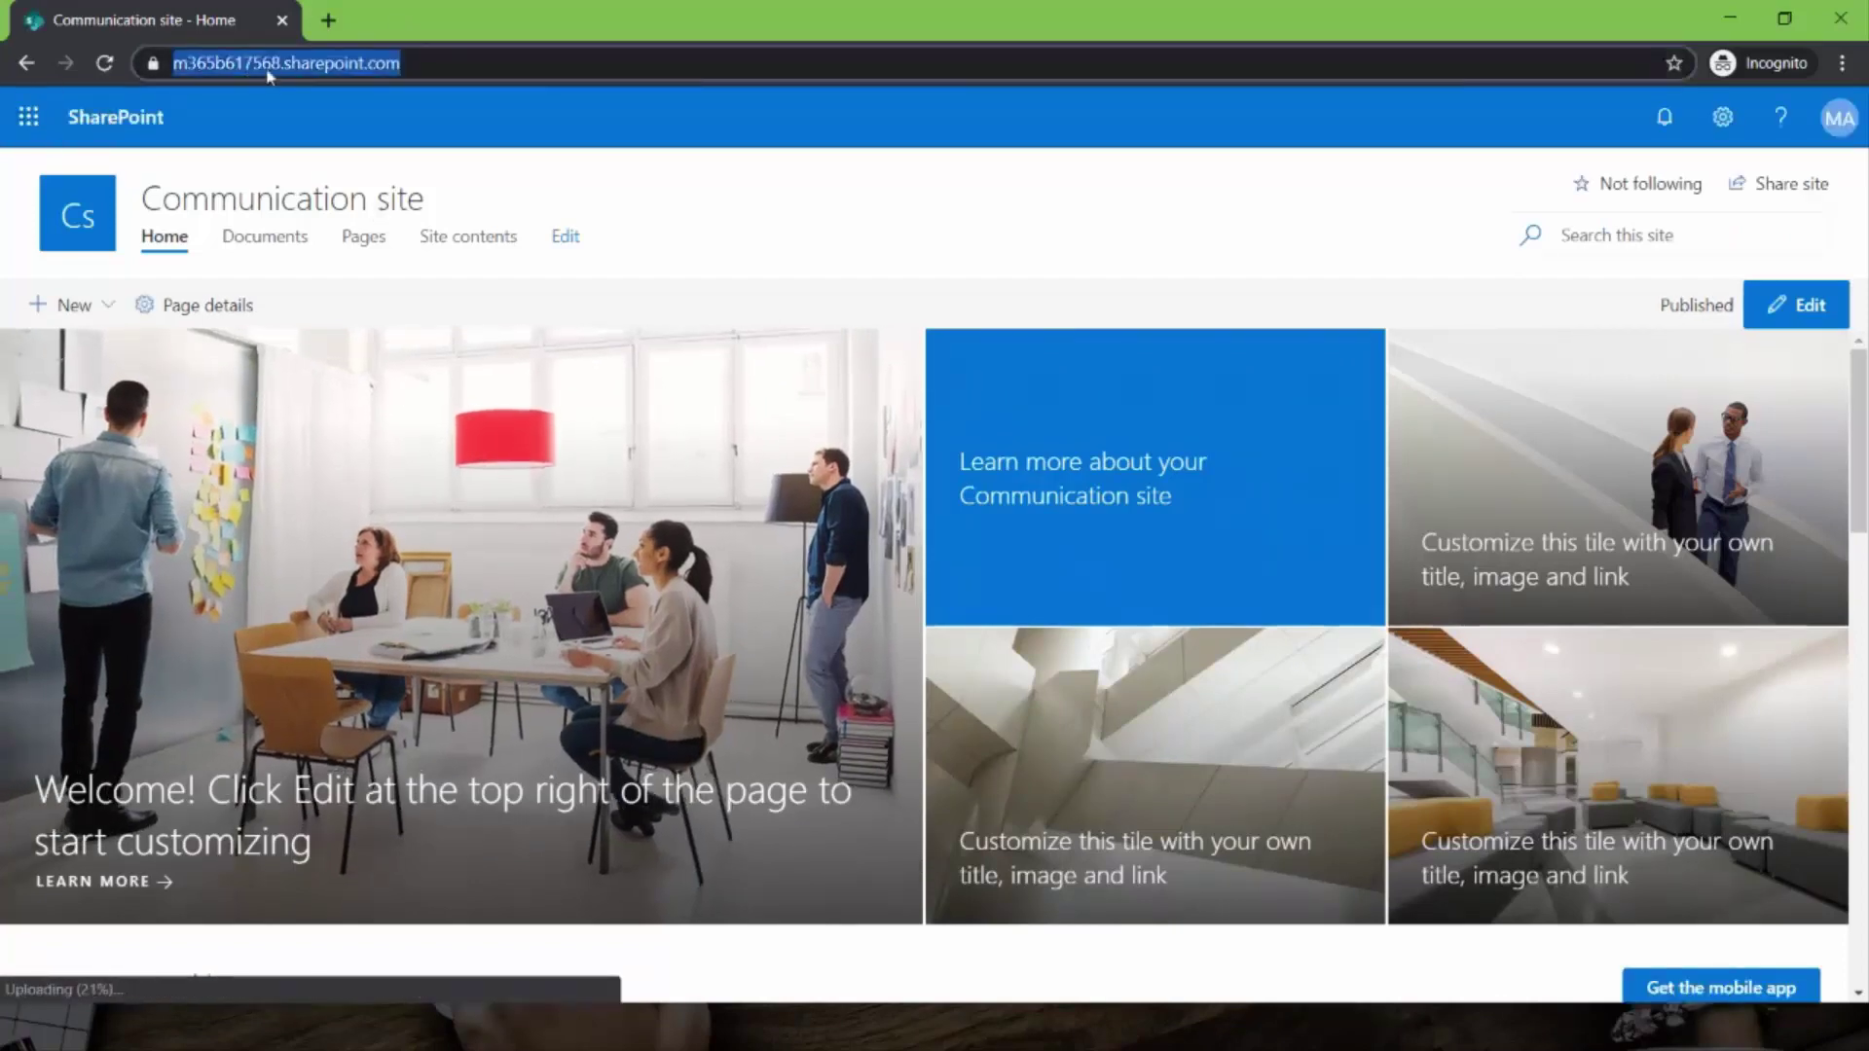
{"action": "left_click", "coordinate": [282, 66]}
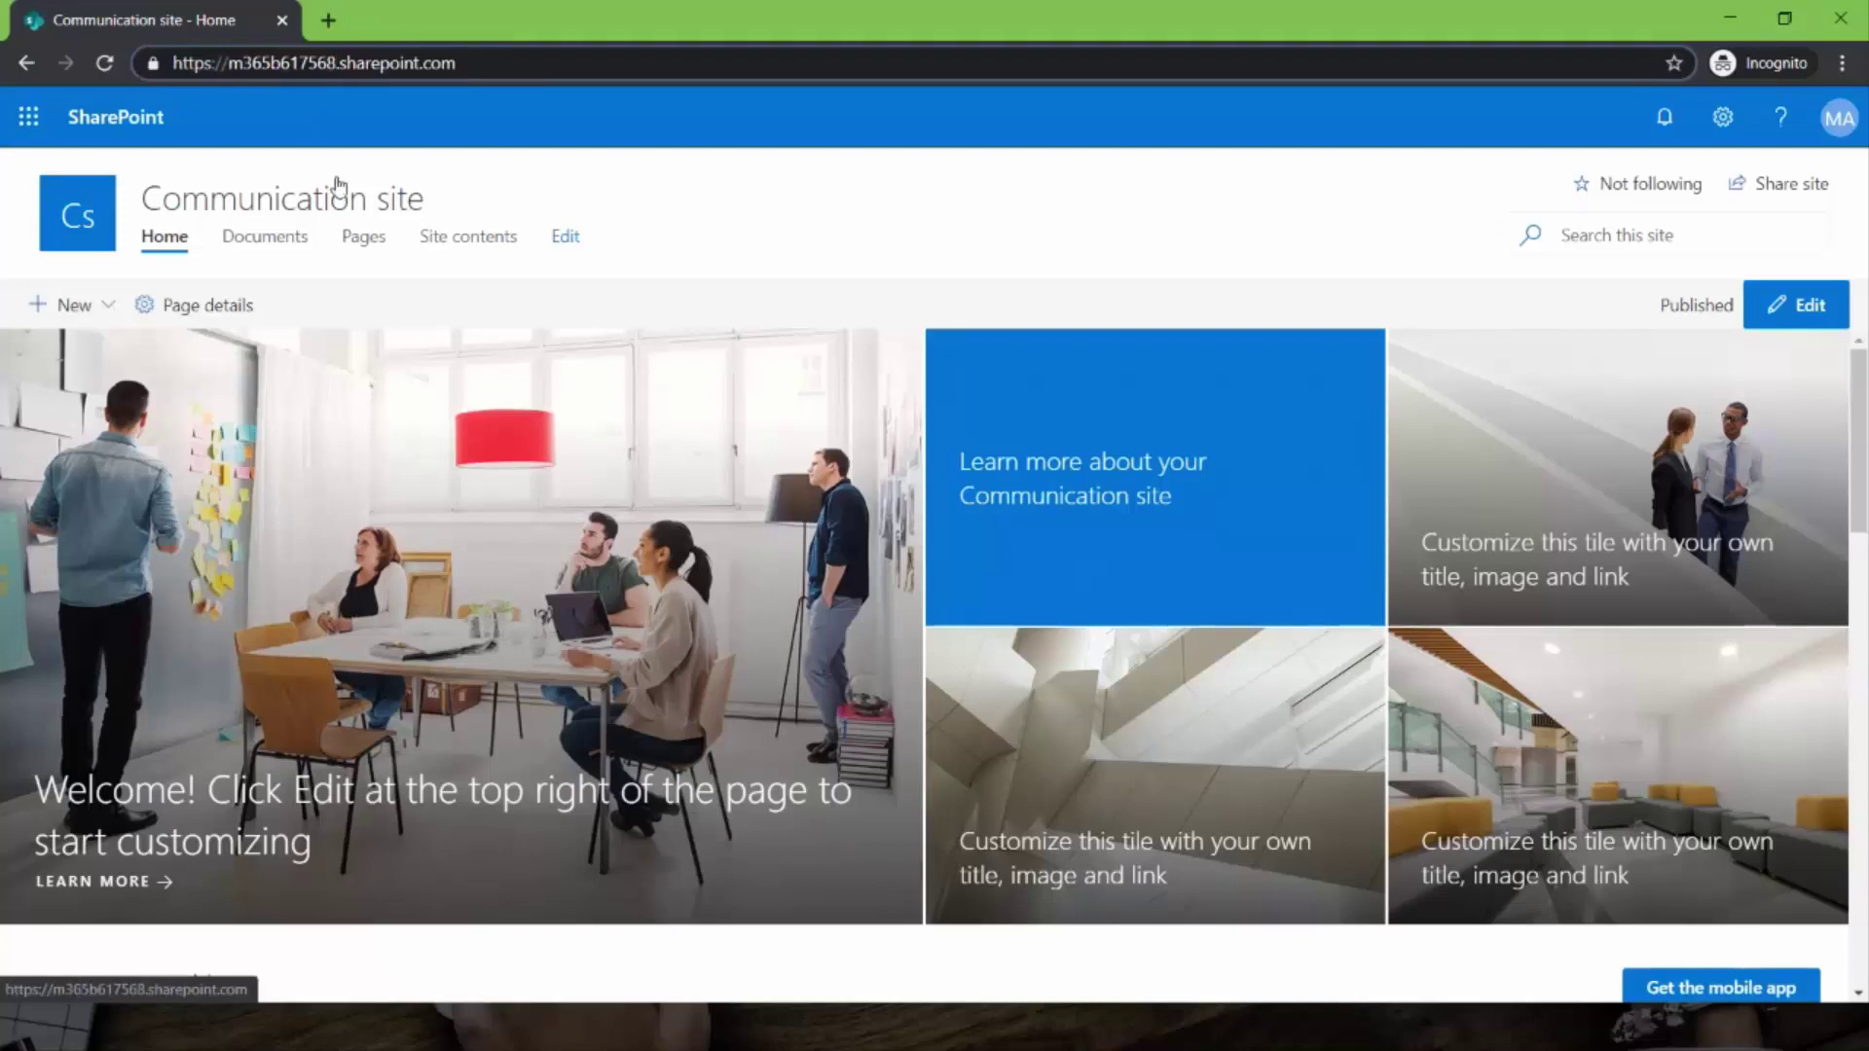
{"action": "key", "text": "BackSpace"}
{"action": "type", "text": "-"}
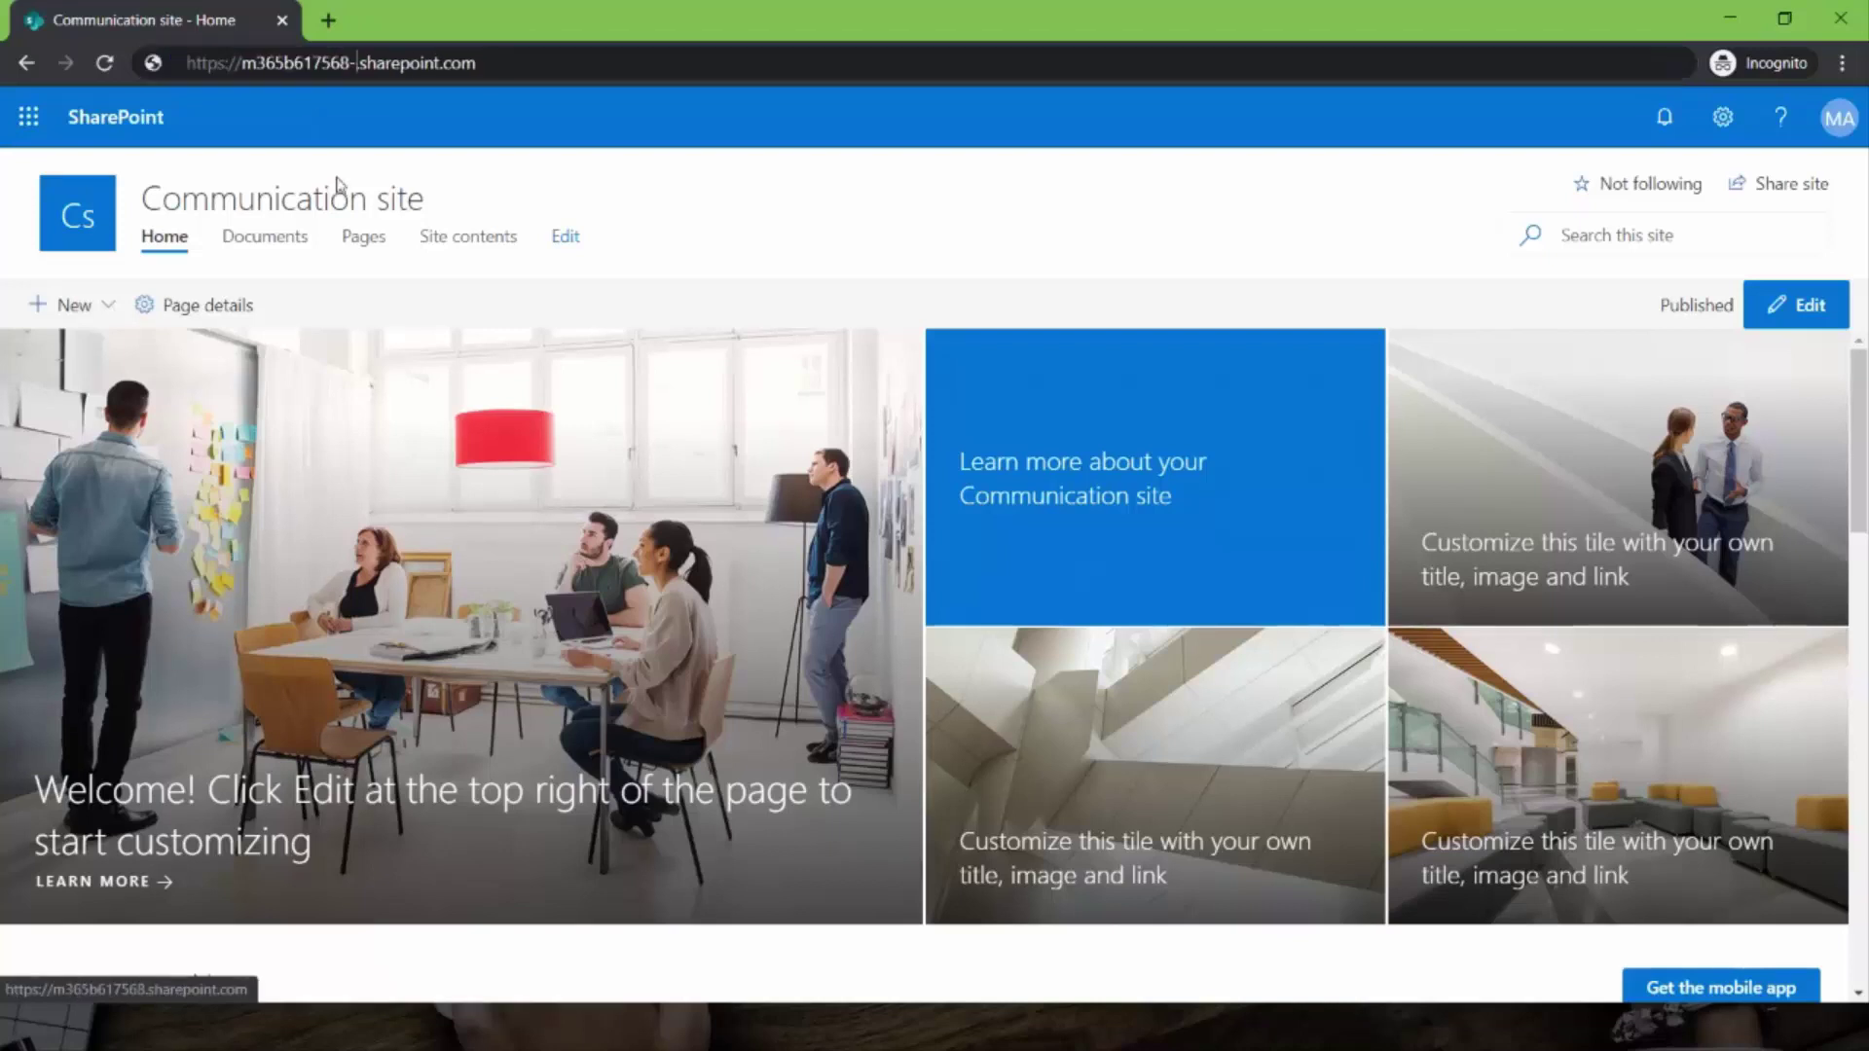
{"action": "type", "text": "admi"}
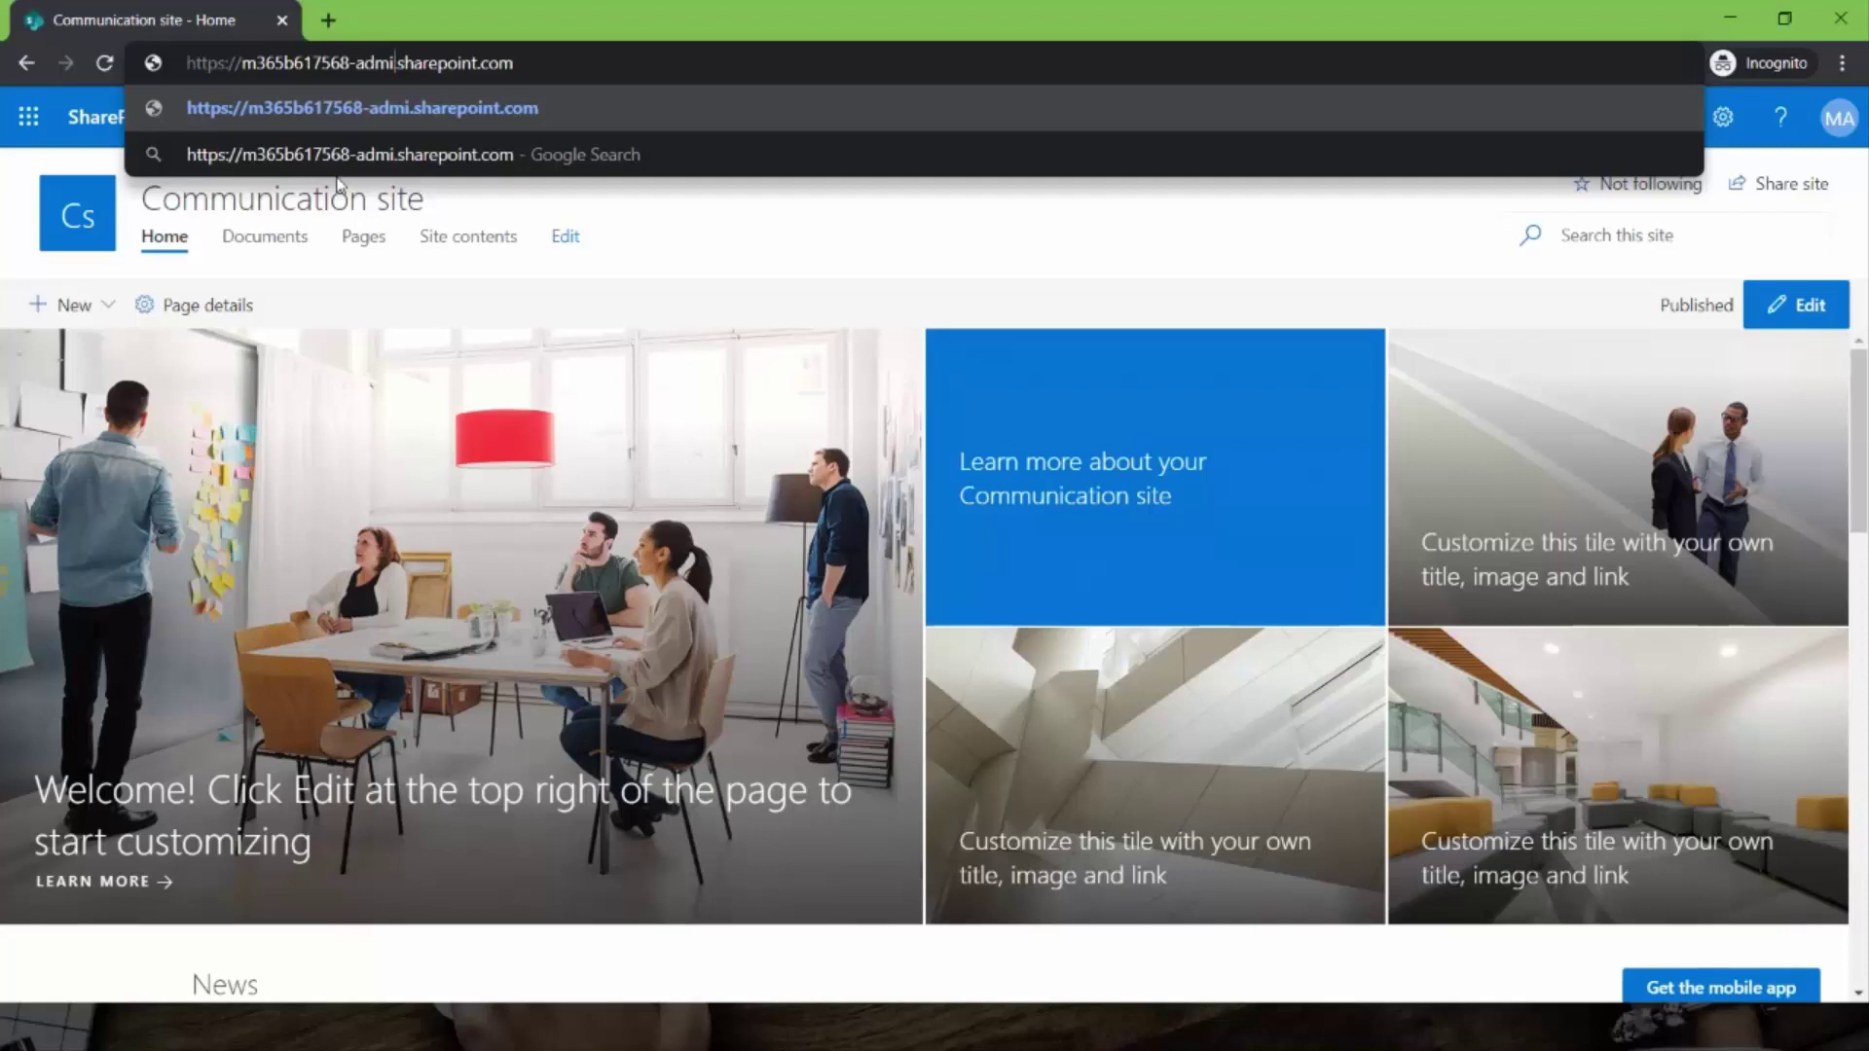
{"action": "type", "text": "n."}
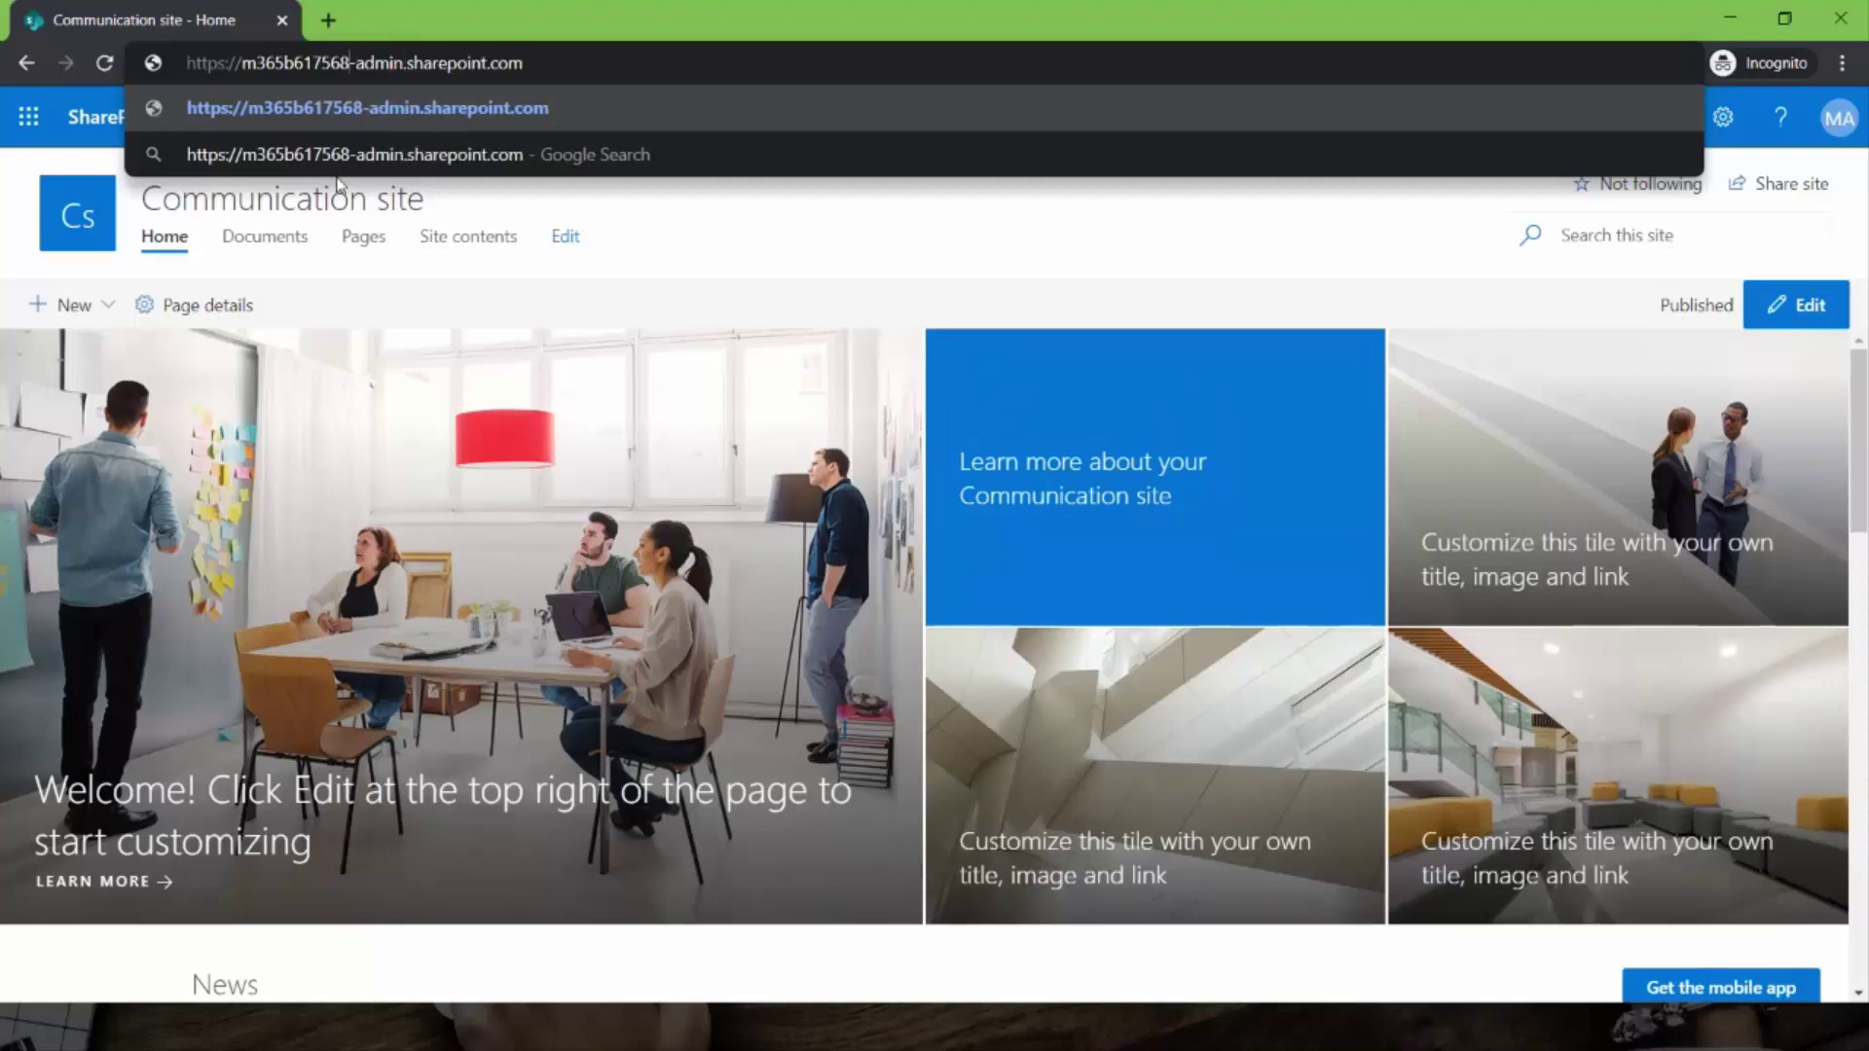
{"action": "key", "text": "ctrl+shift+Left"}
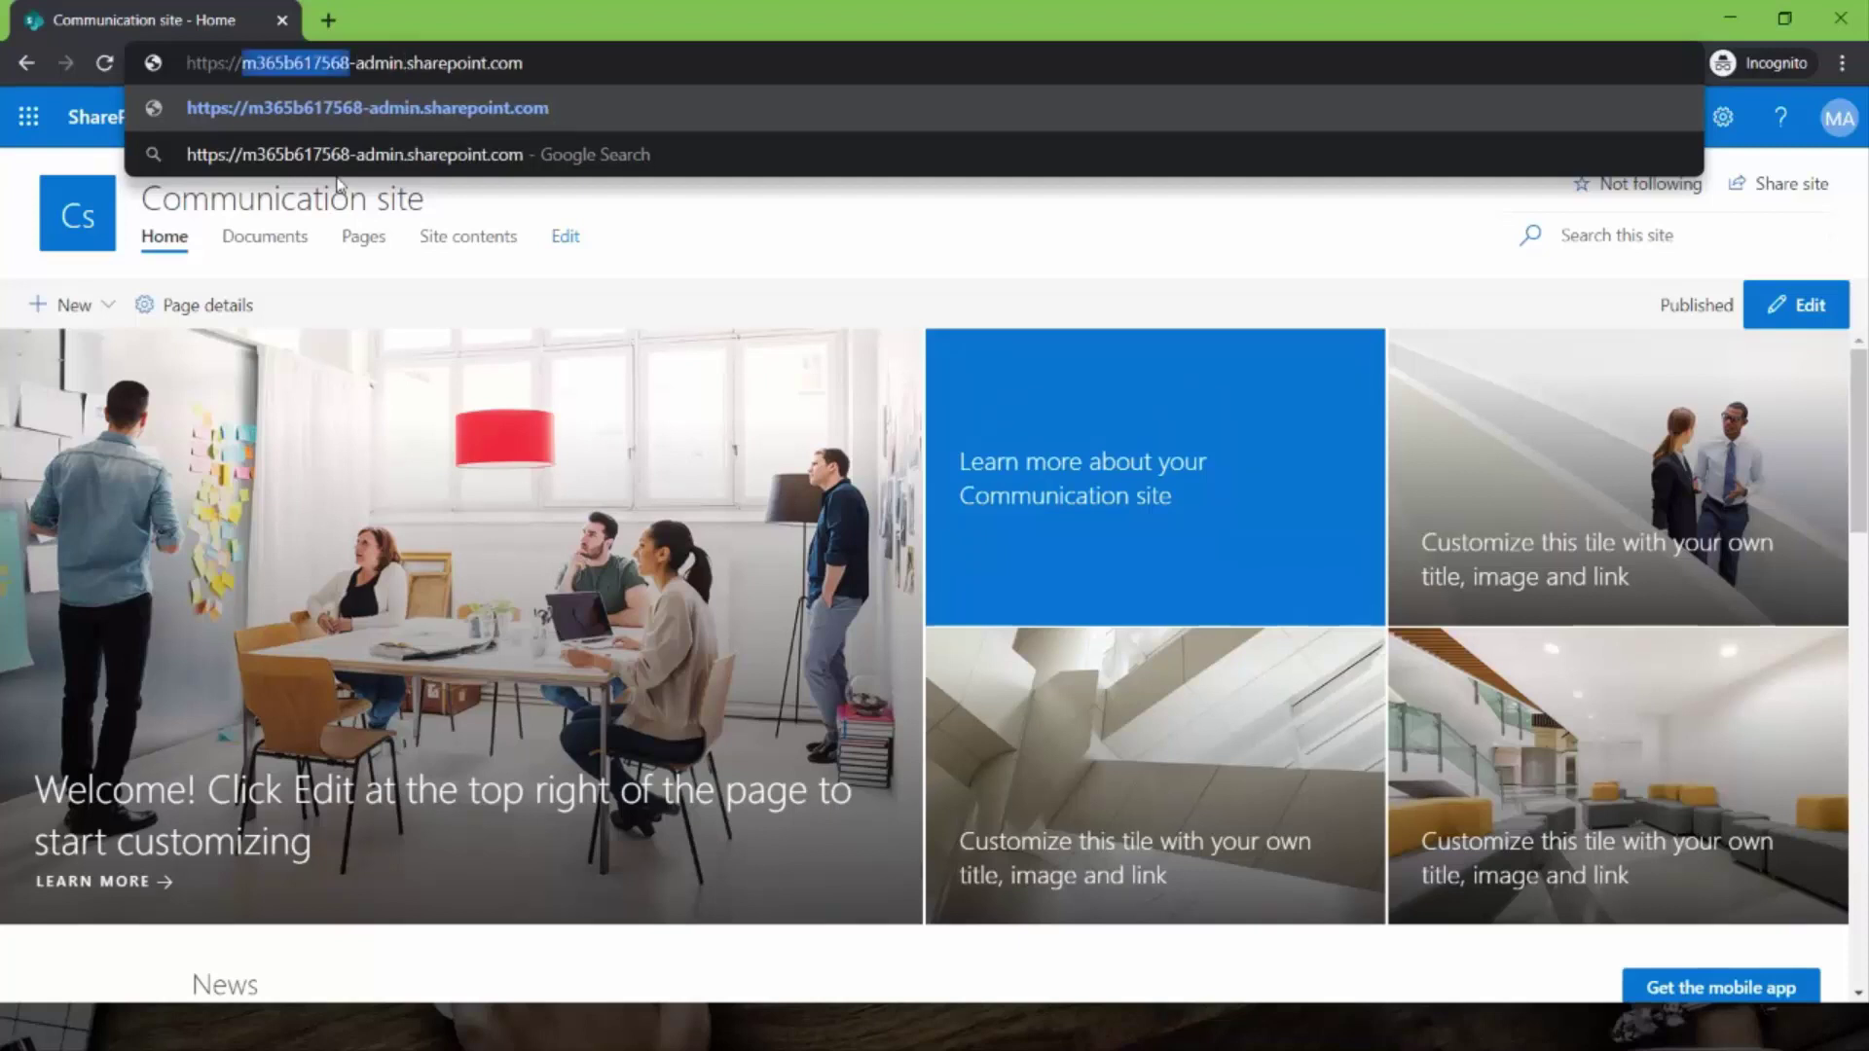
{"action": "key", "text": "Return"}
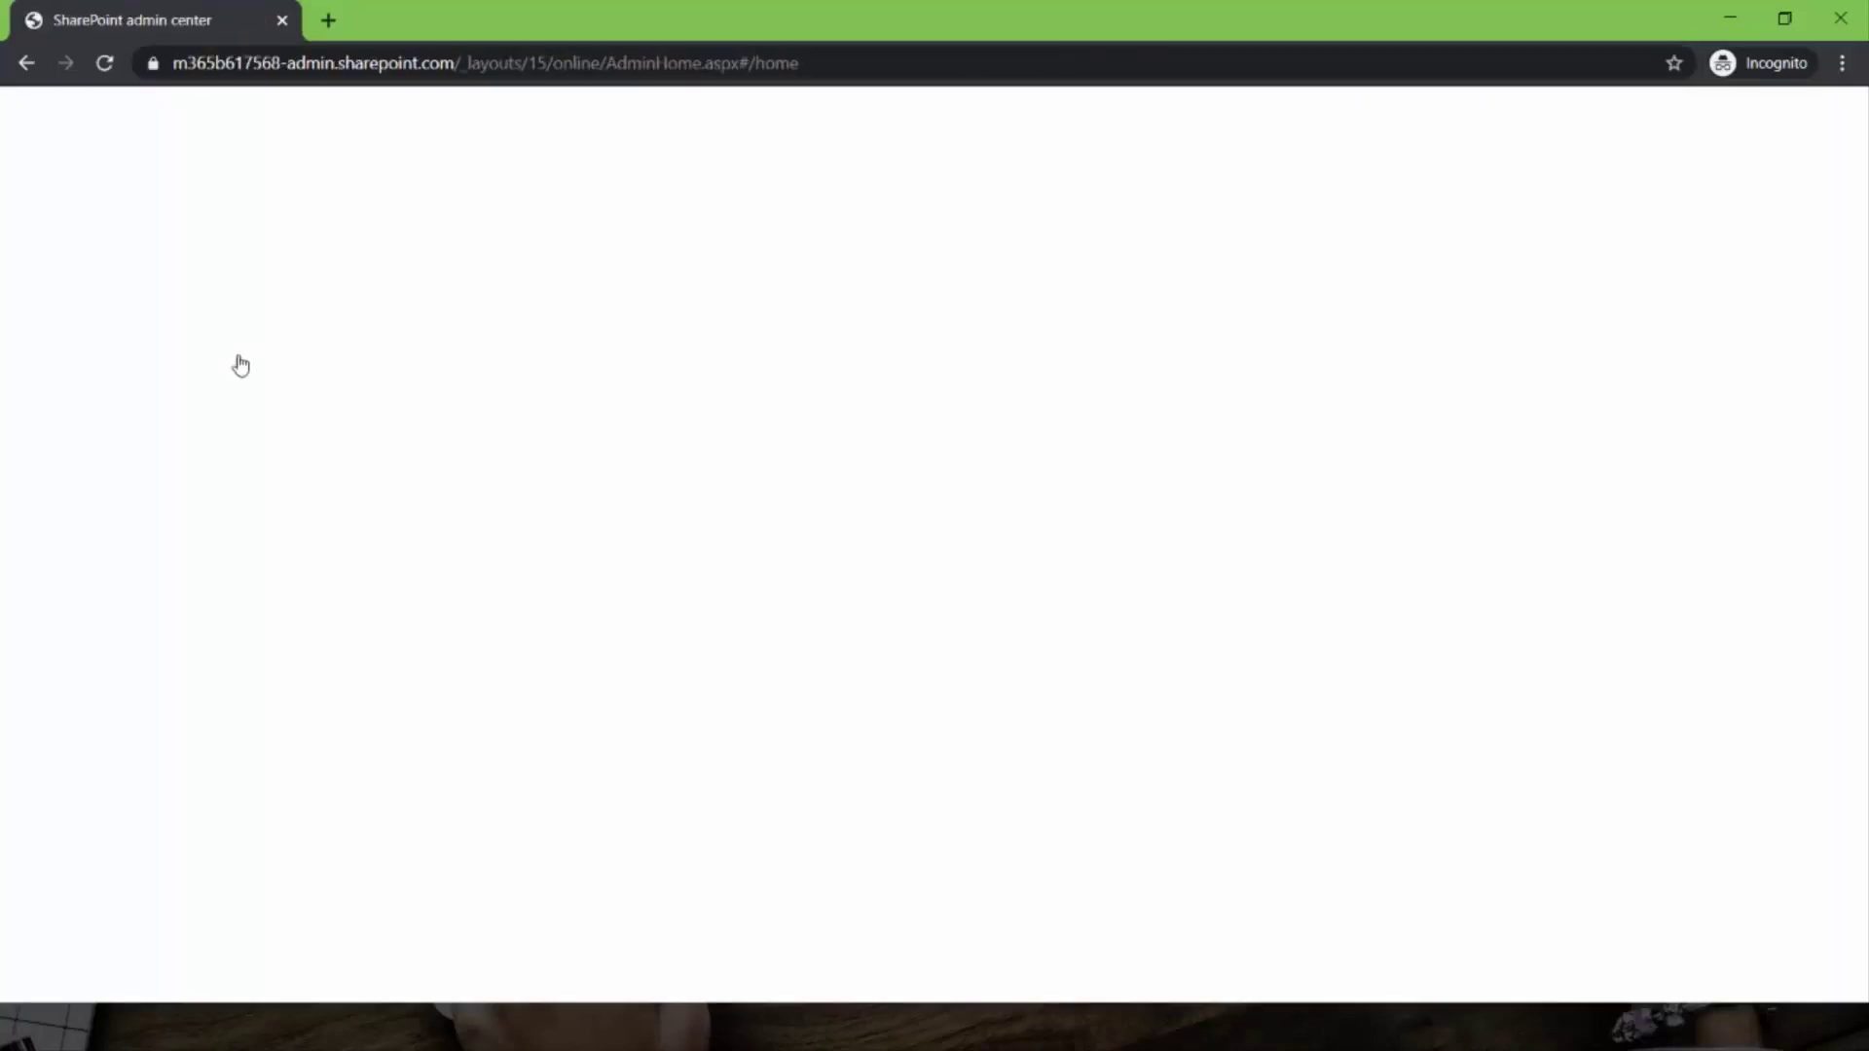
- Browse Active sites and More features, then open the admin center Settings page
{"action": "left_click", "coordinate": [238, 308]}
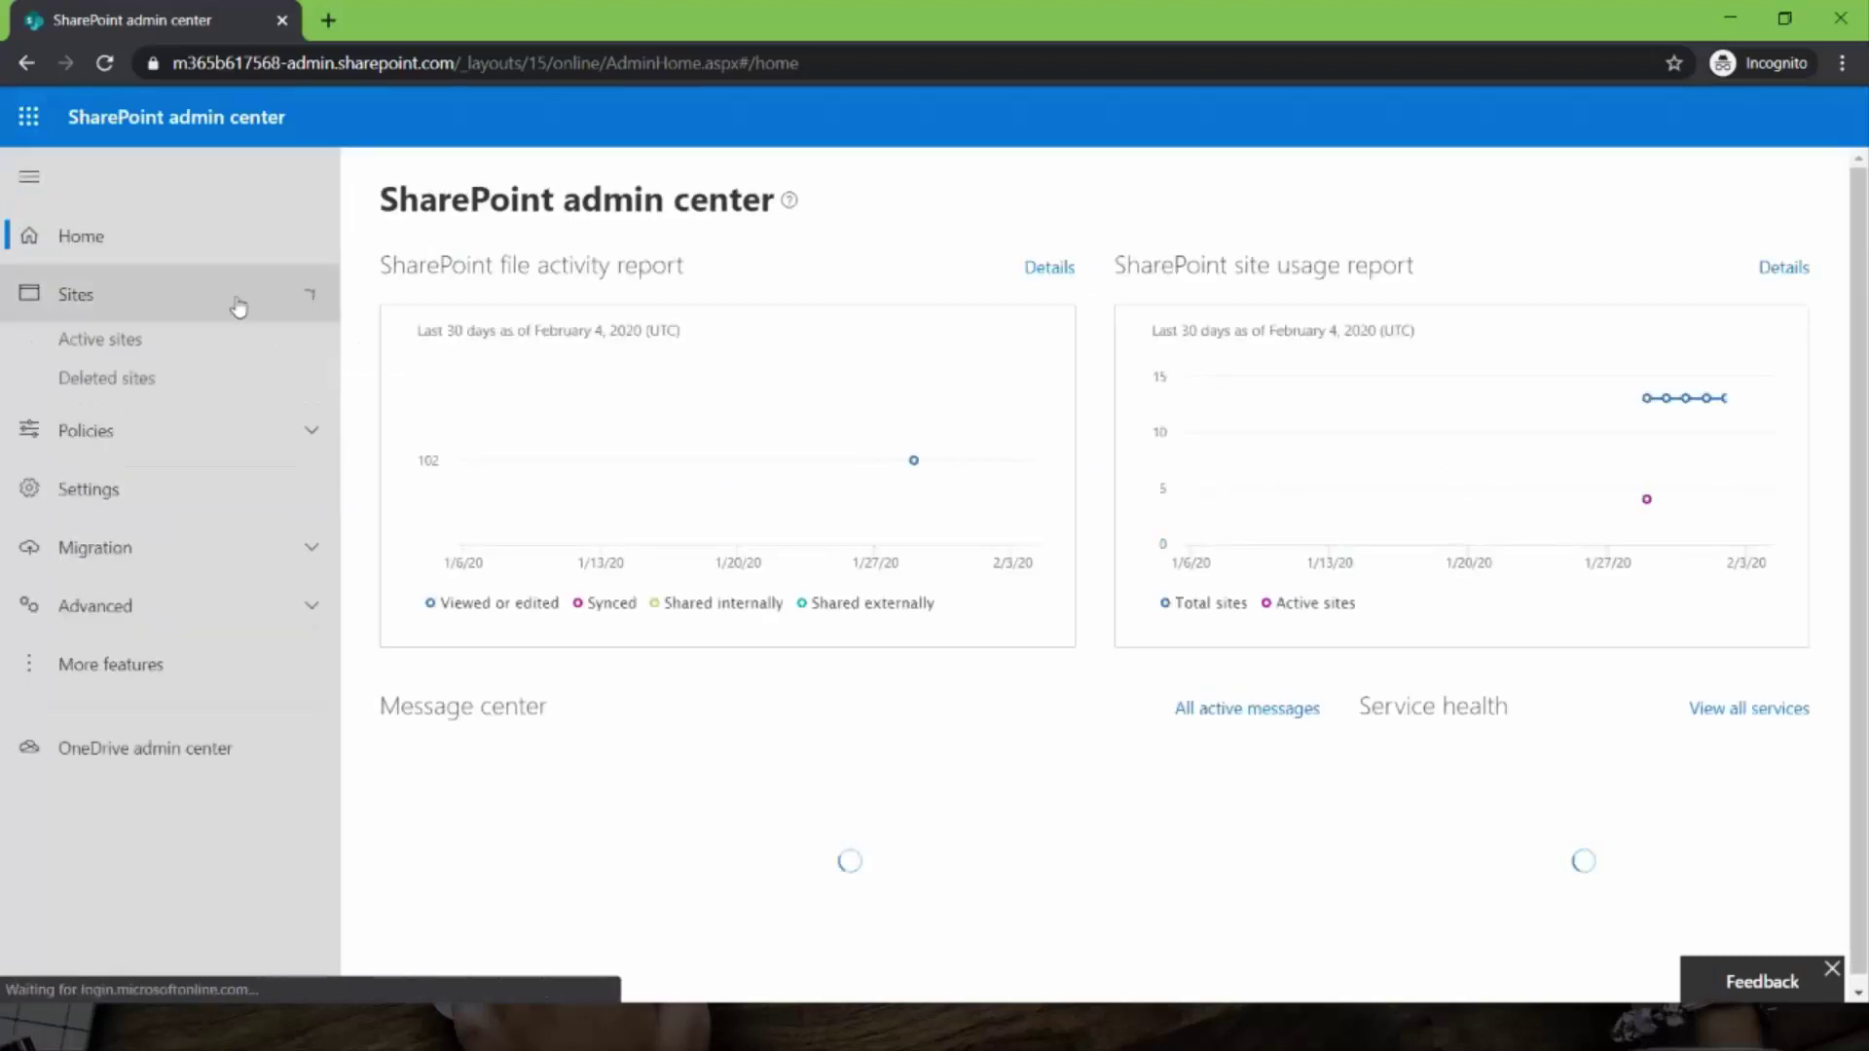
{"action": "left_click", "coordinate": [163, 347]}
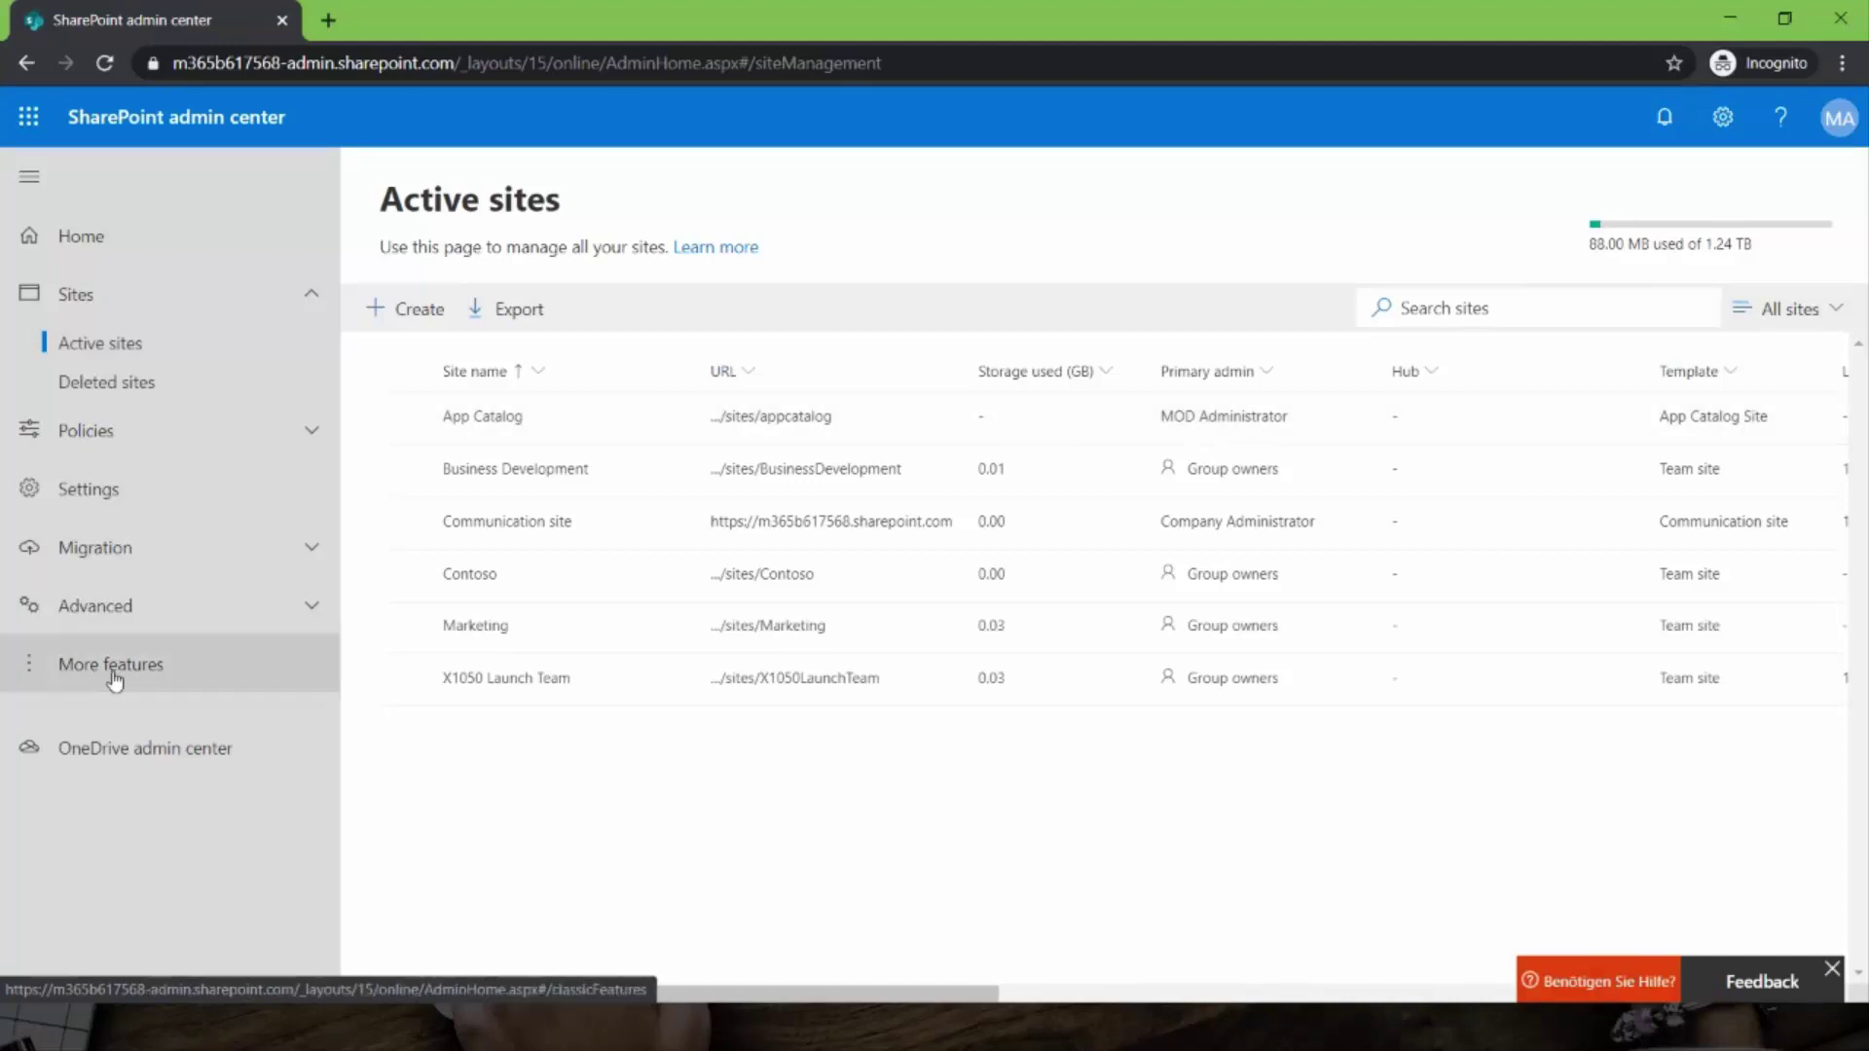
{"action": "left_click", "coordinate": [216, 623]}
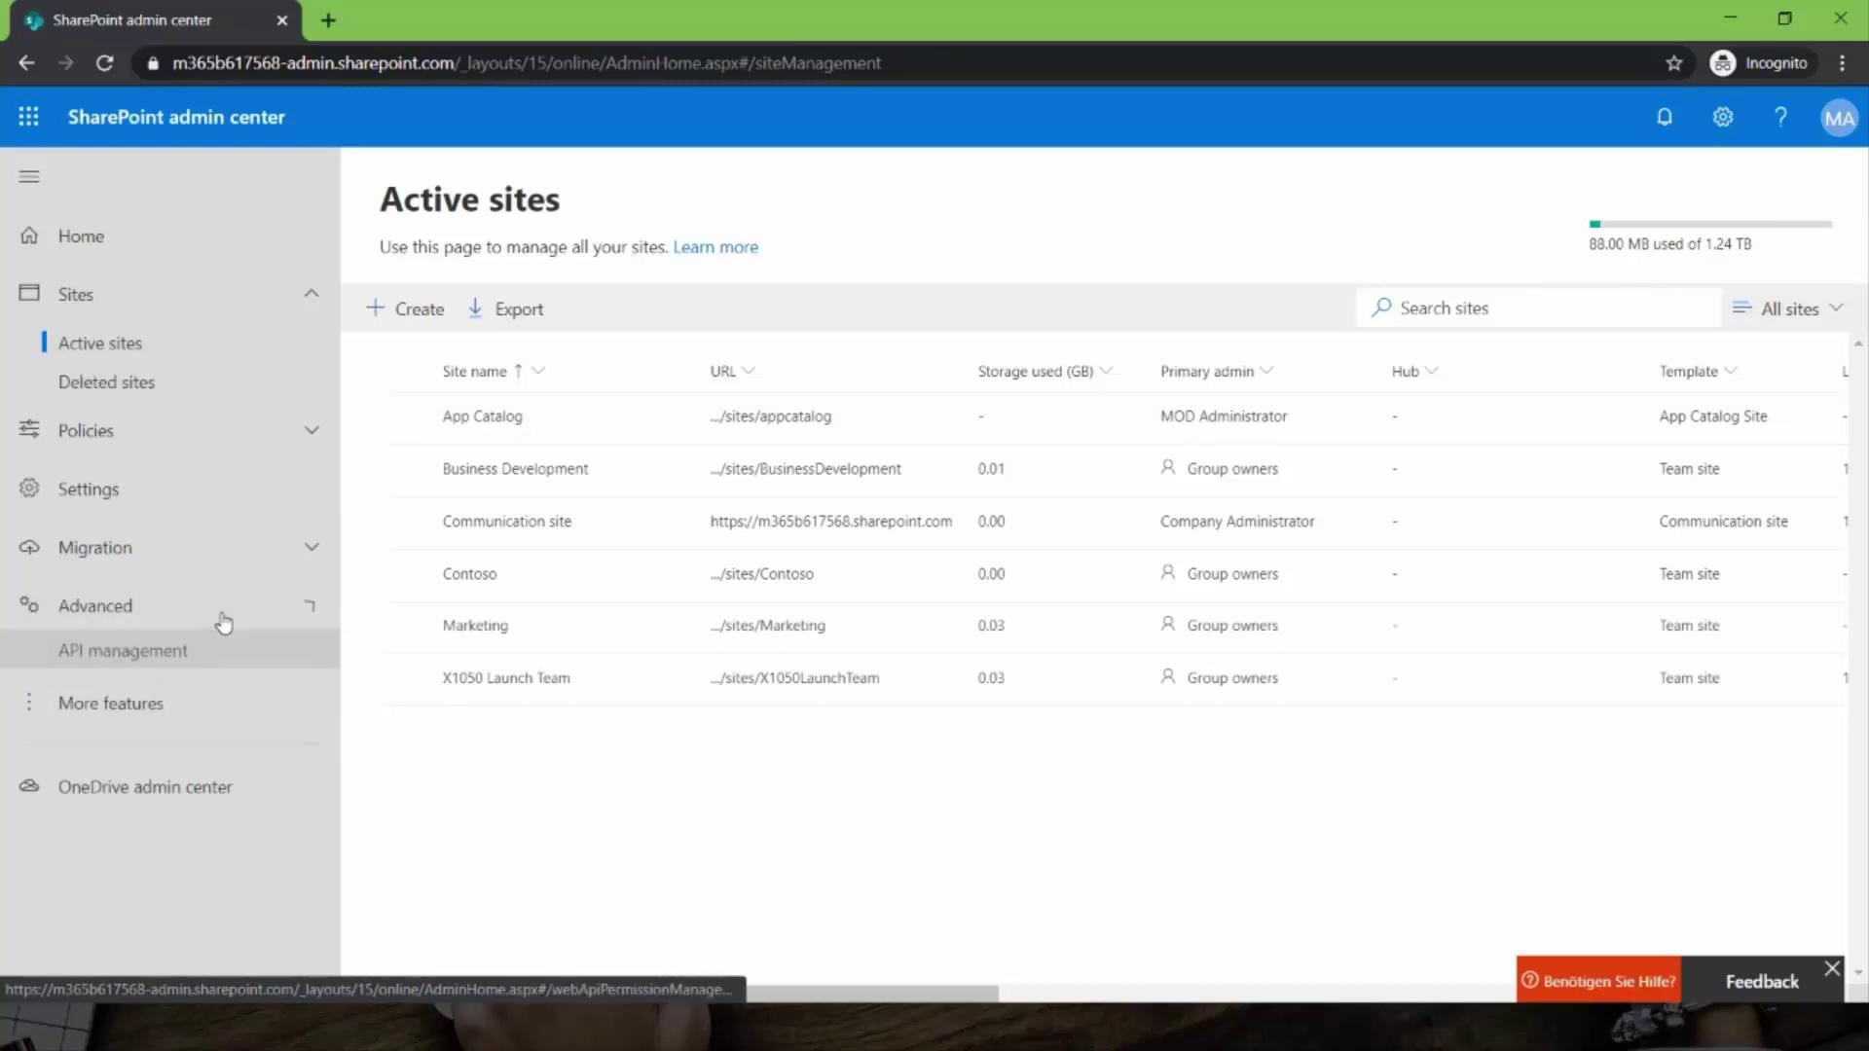
{"action": "left_click", "coordinate": [154, 715]}
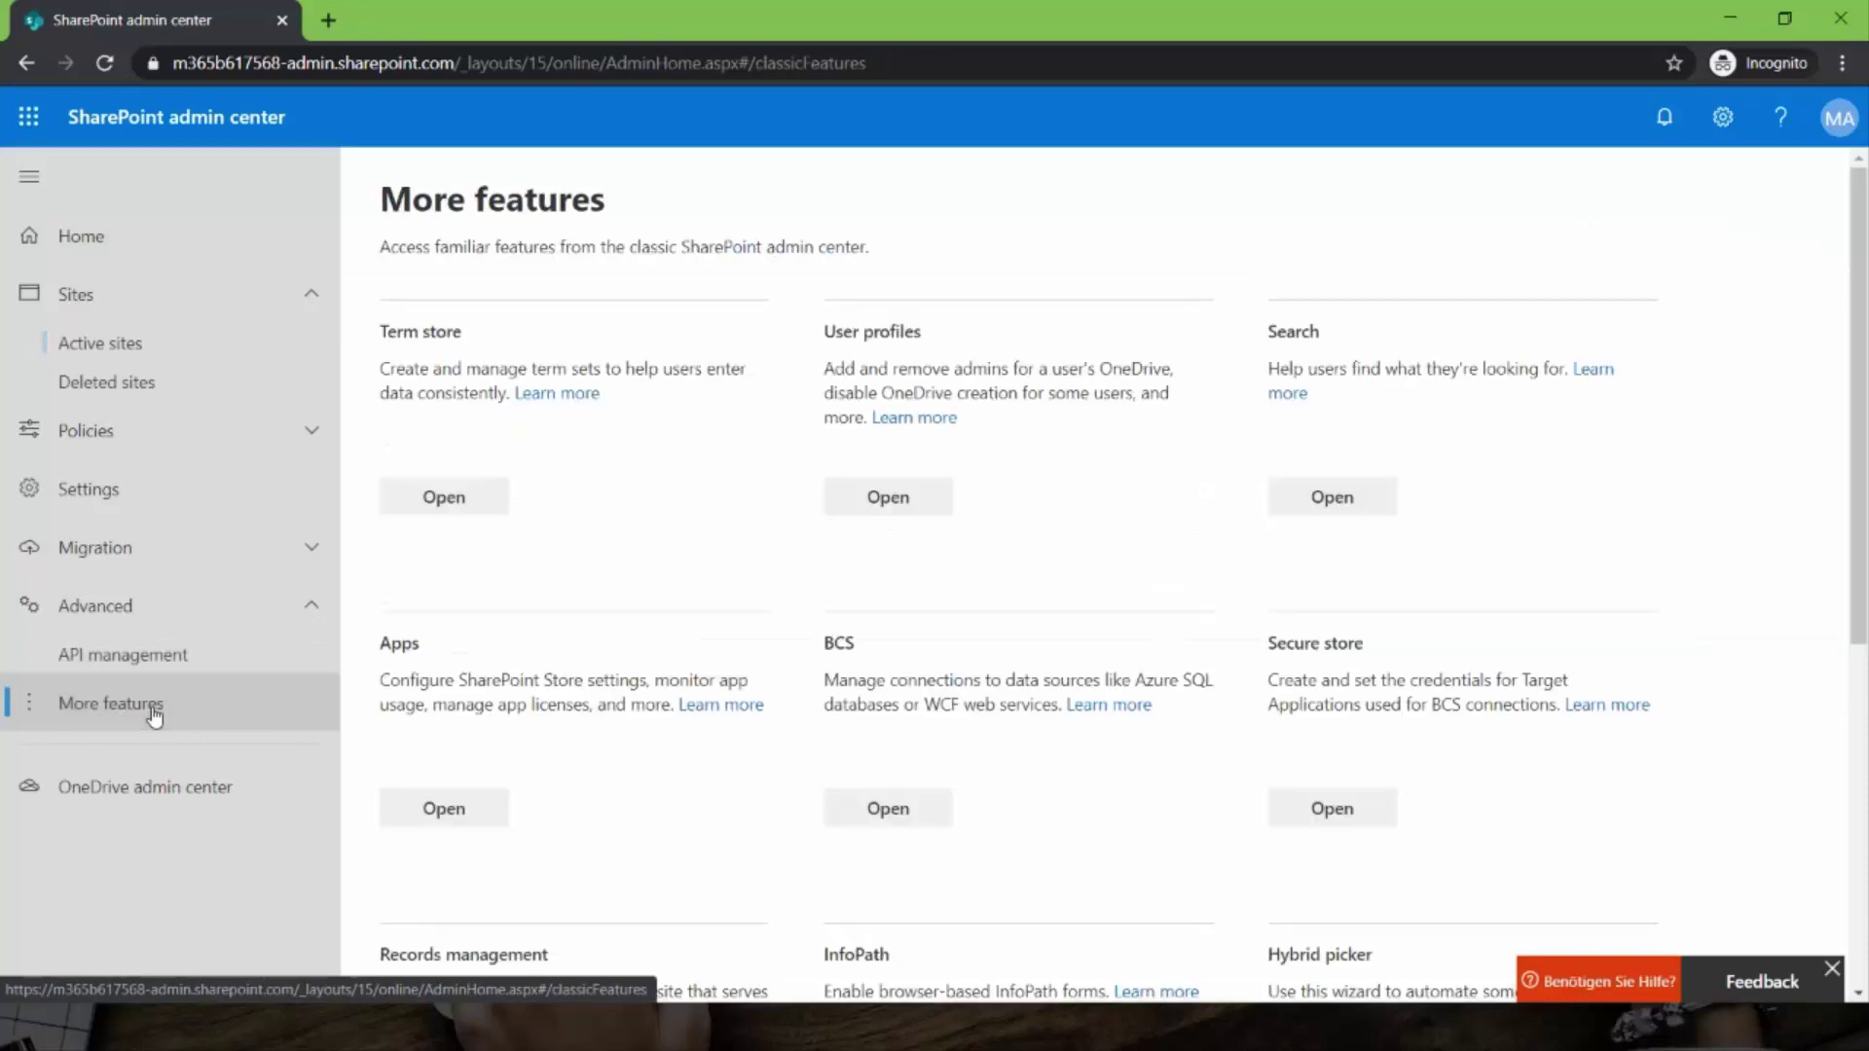
{"action": "scroll", "coordinate": [584, 740], "scroll_direction": "down", "scroll_amount": 5}
{"action": "scroll", "coordinate": [467, 730], "scroll_direction": "up", "scroll_amount": 2}
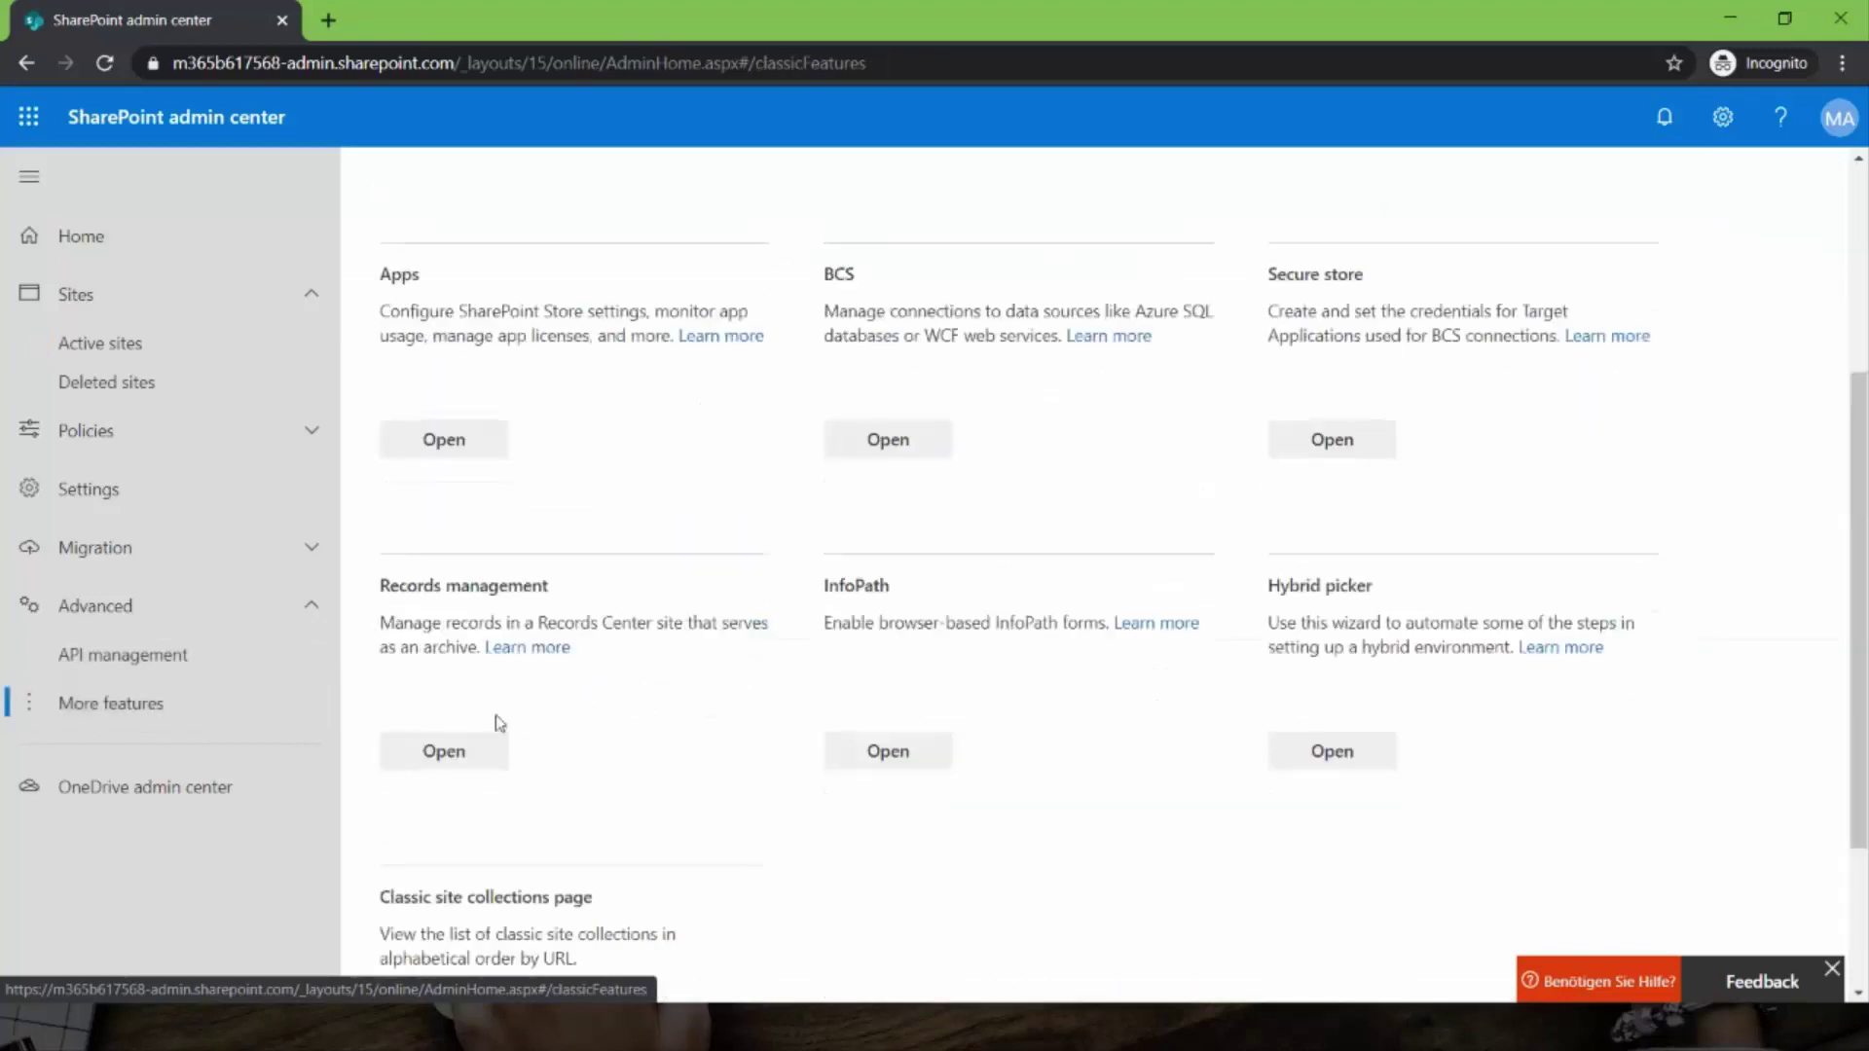
{"action": "left_click", "coordinate": [185, 490]}
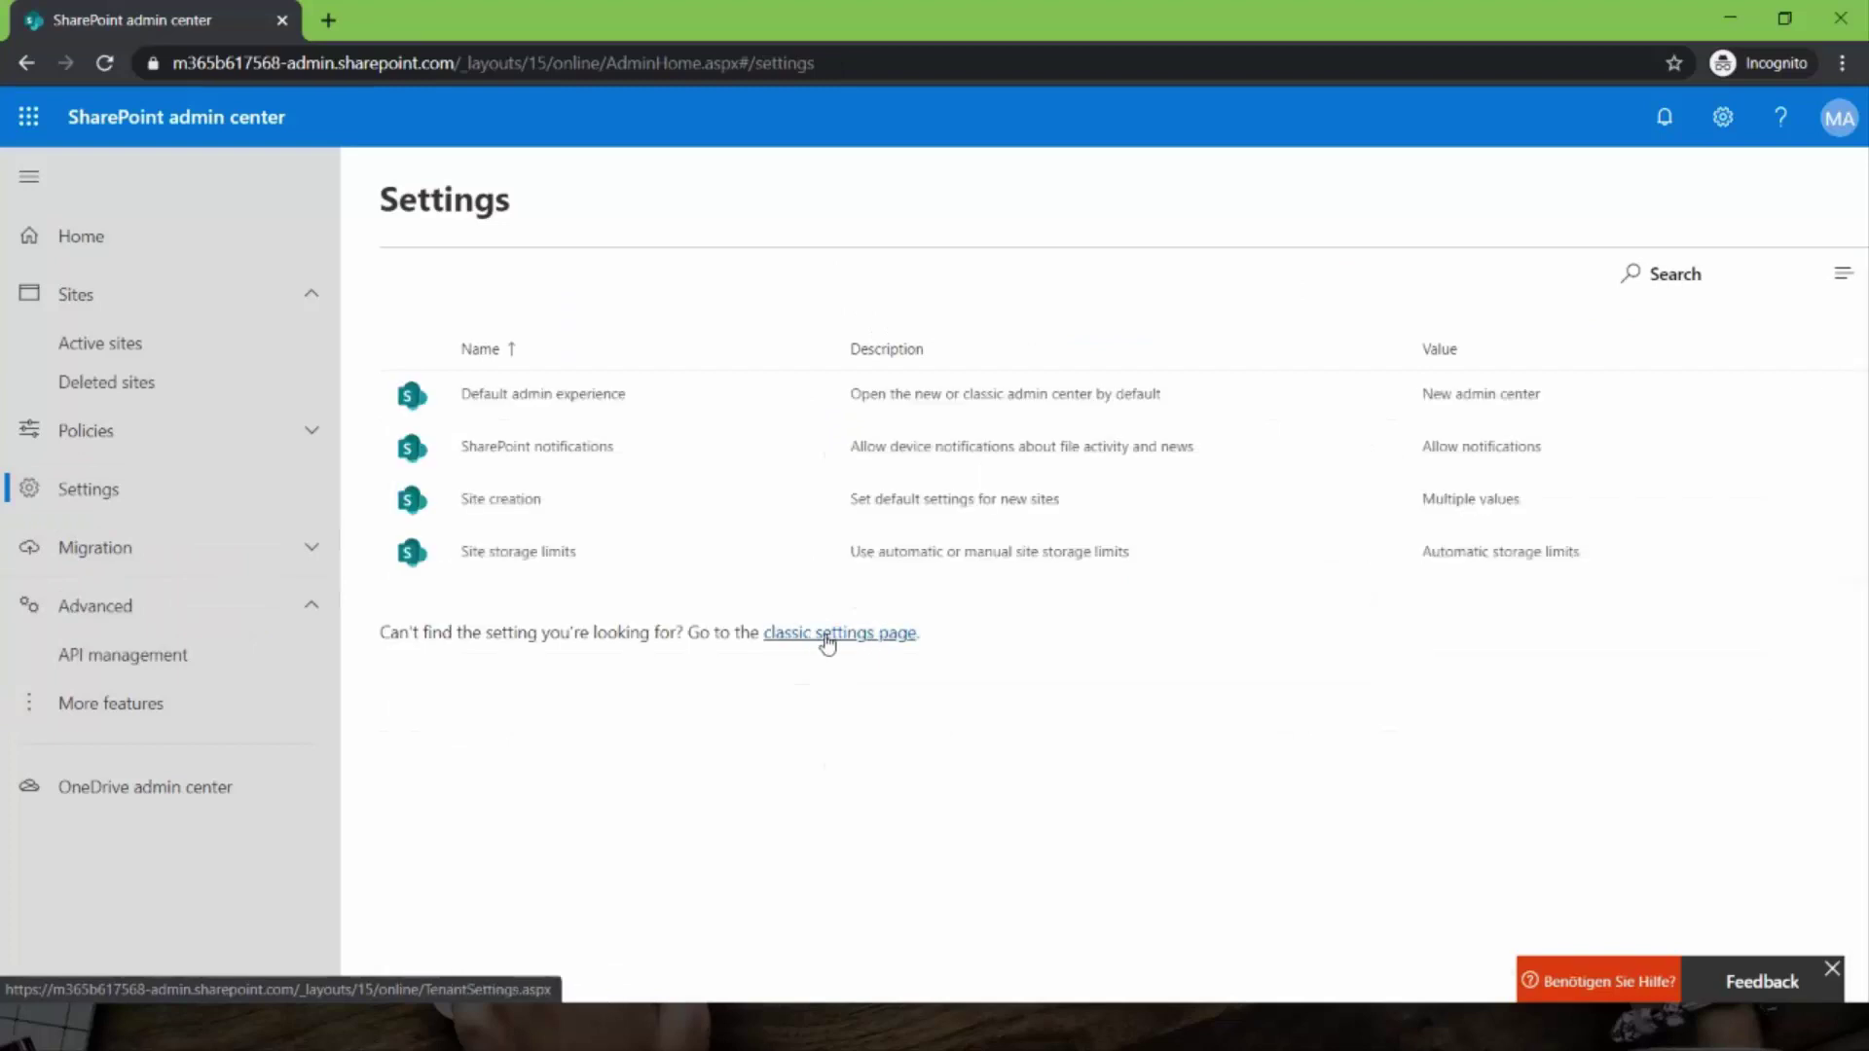
- Review the Custom Script options and 24-hour delay note on the classic settings page
{"action": "left_click", "coordinate": [848, 637]}
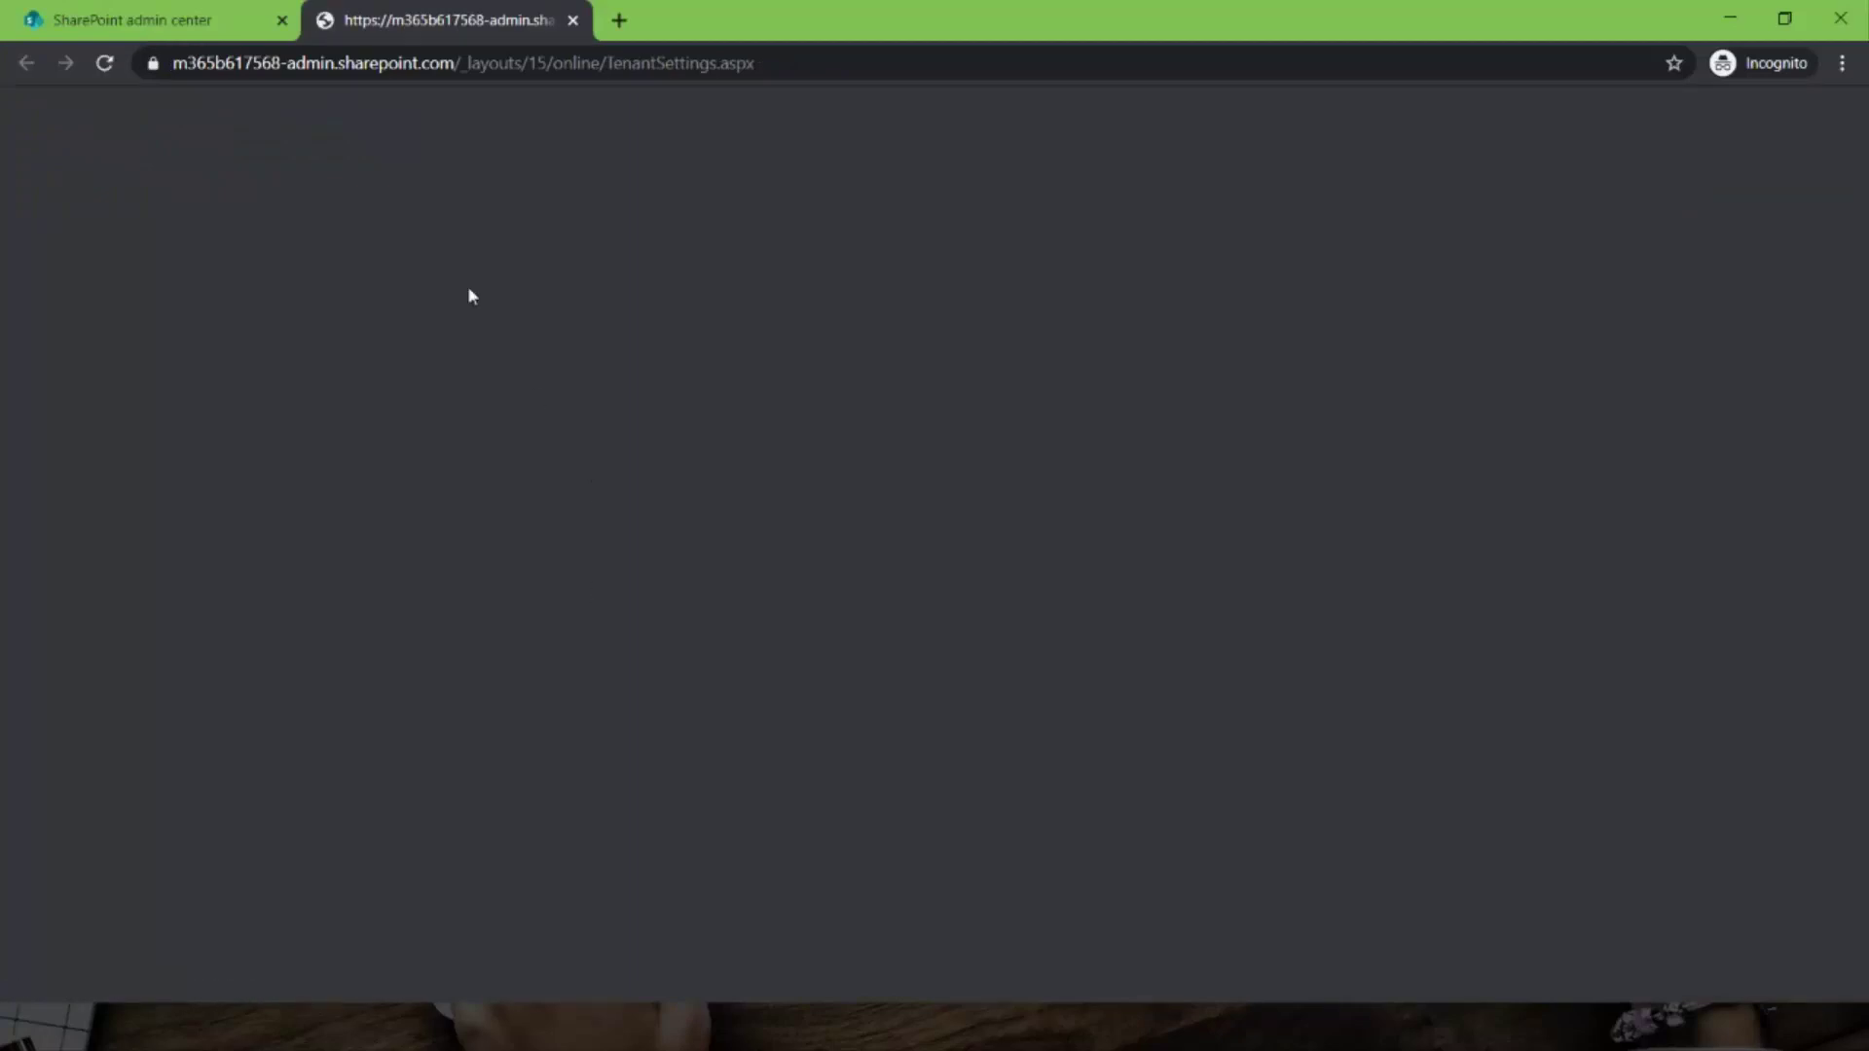
{"action": "scroll", "coordinate": [574, 601], "scroll_direction": "down", "scroll_amount": 20}
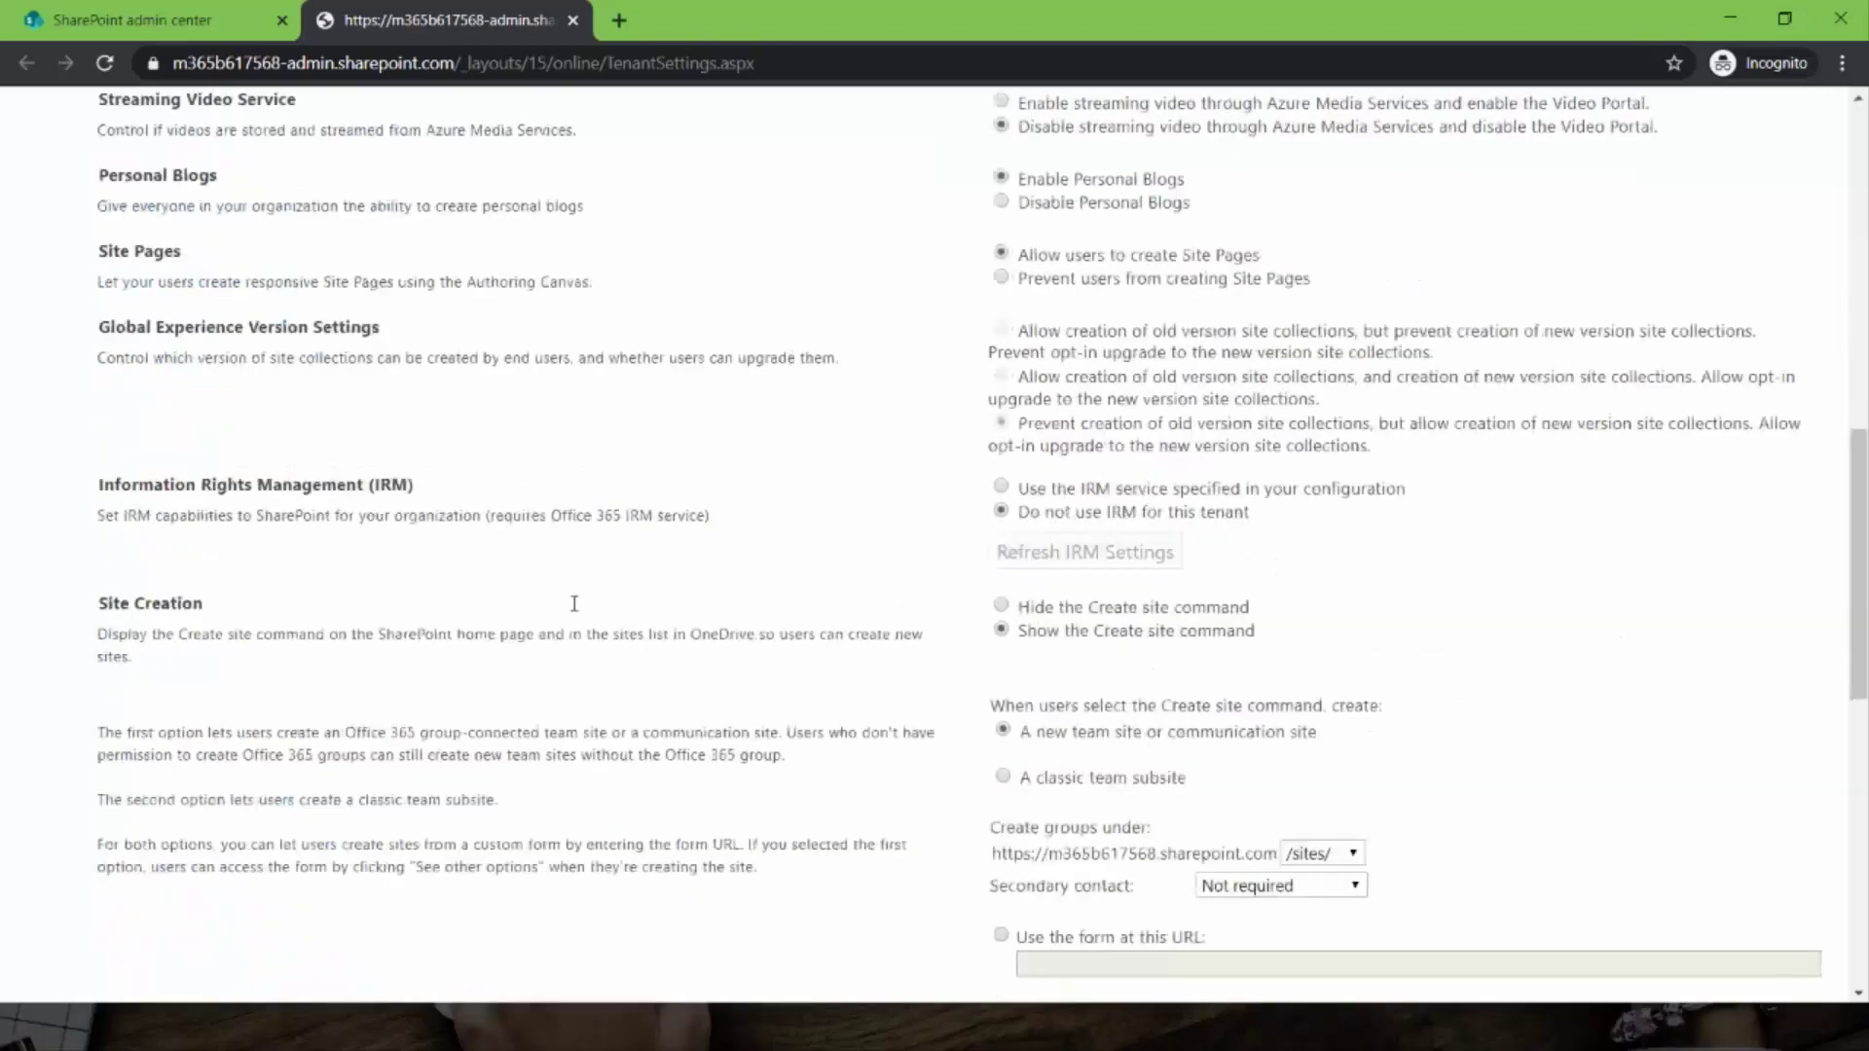
{"action": "left_click_drag", "start_coordinate": [972, 445], "coordinate": [1551, 570]}
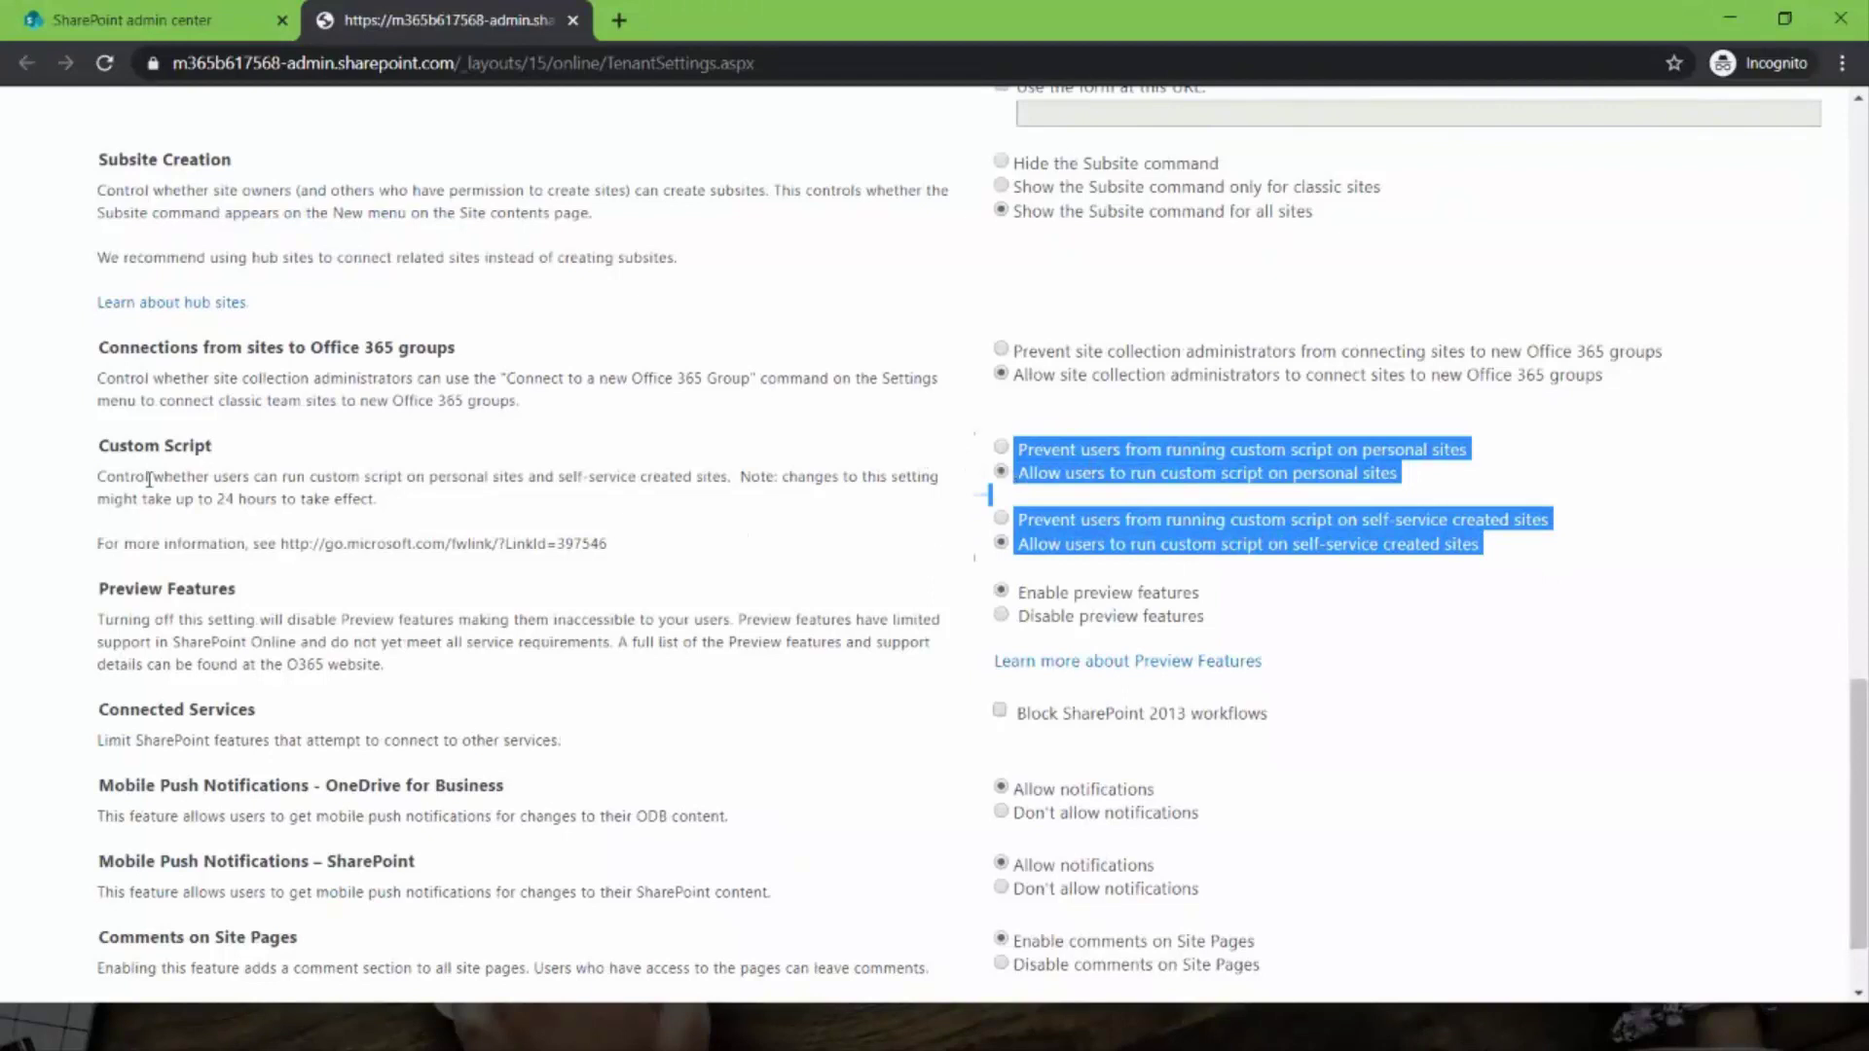
{"action": "left_click", "coordinate": [192, 497]}
{"action": "left_click_drag", "start_coordinate": [192, 497], "coordinate": [331, 500]}
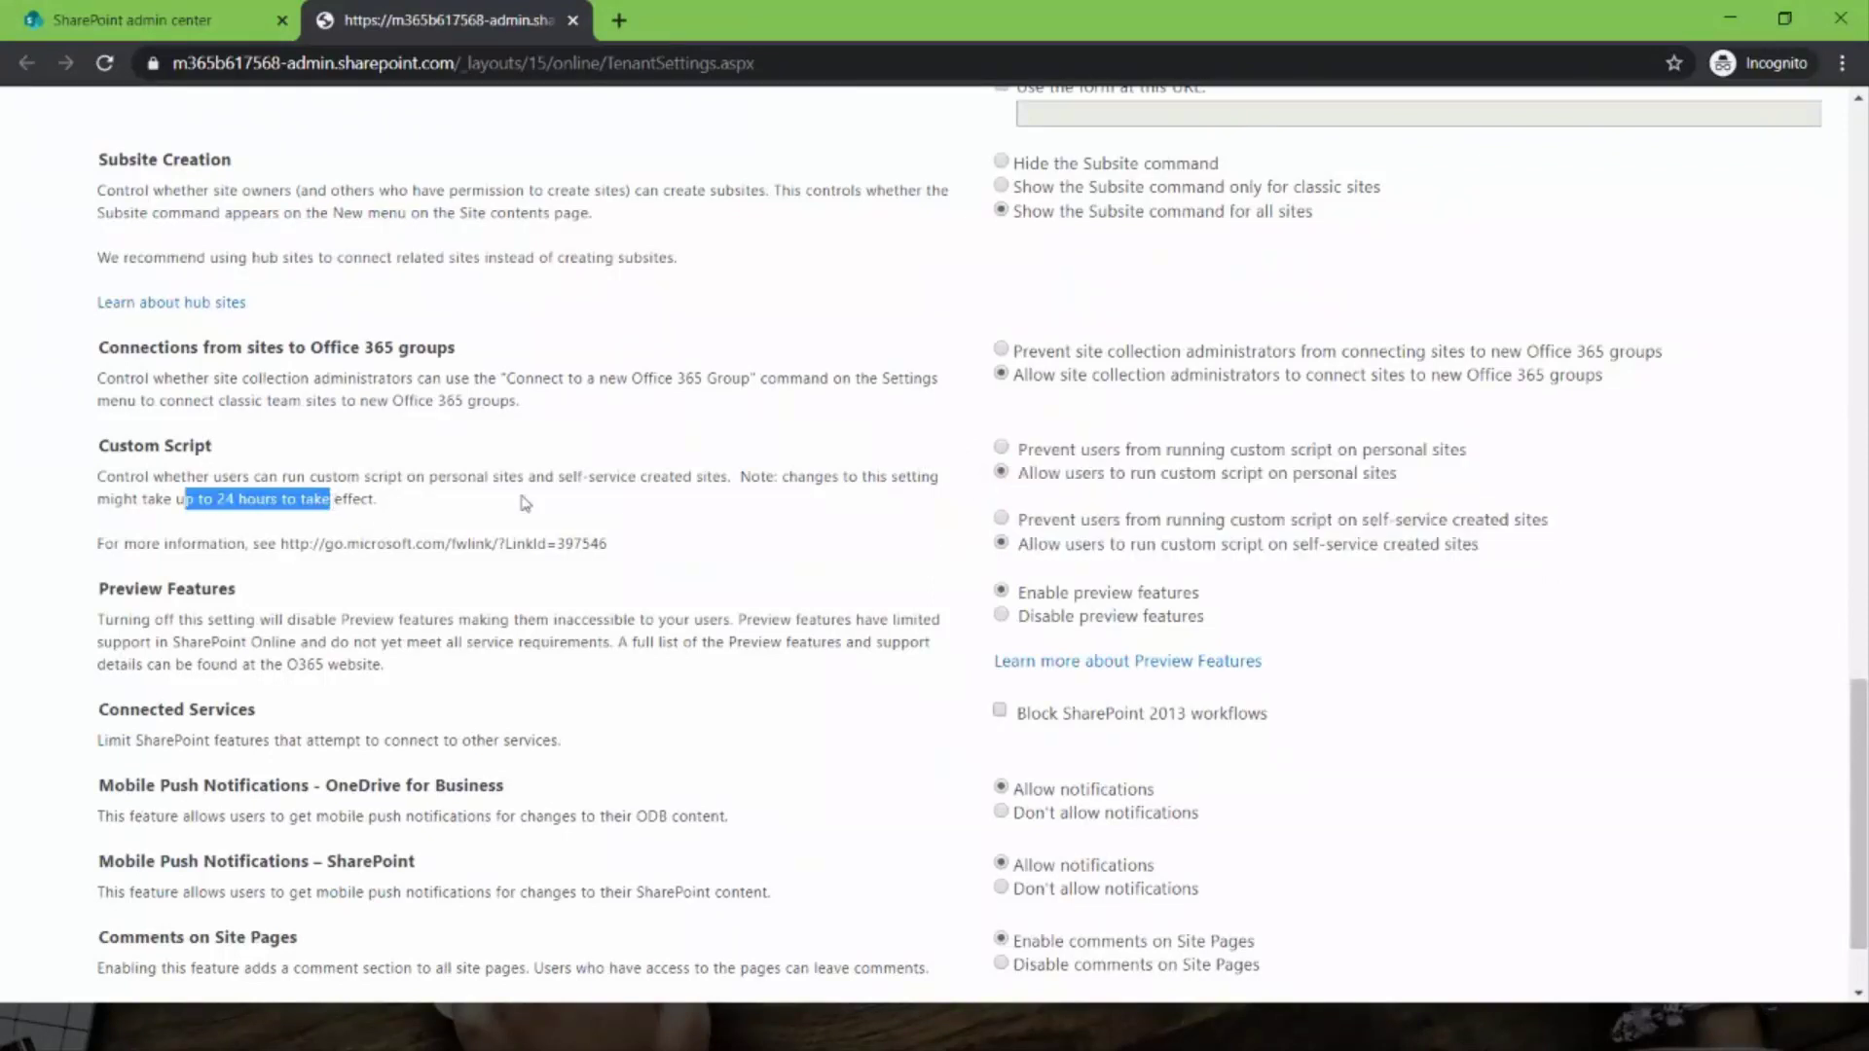
{"action": "left_click", "coordinate": [164, 29]}
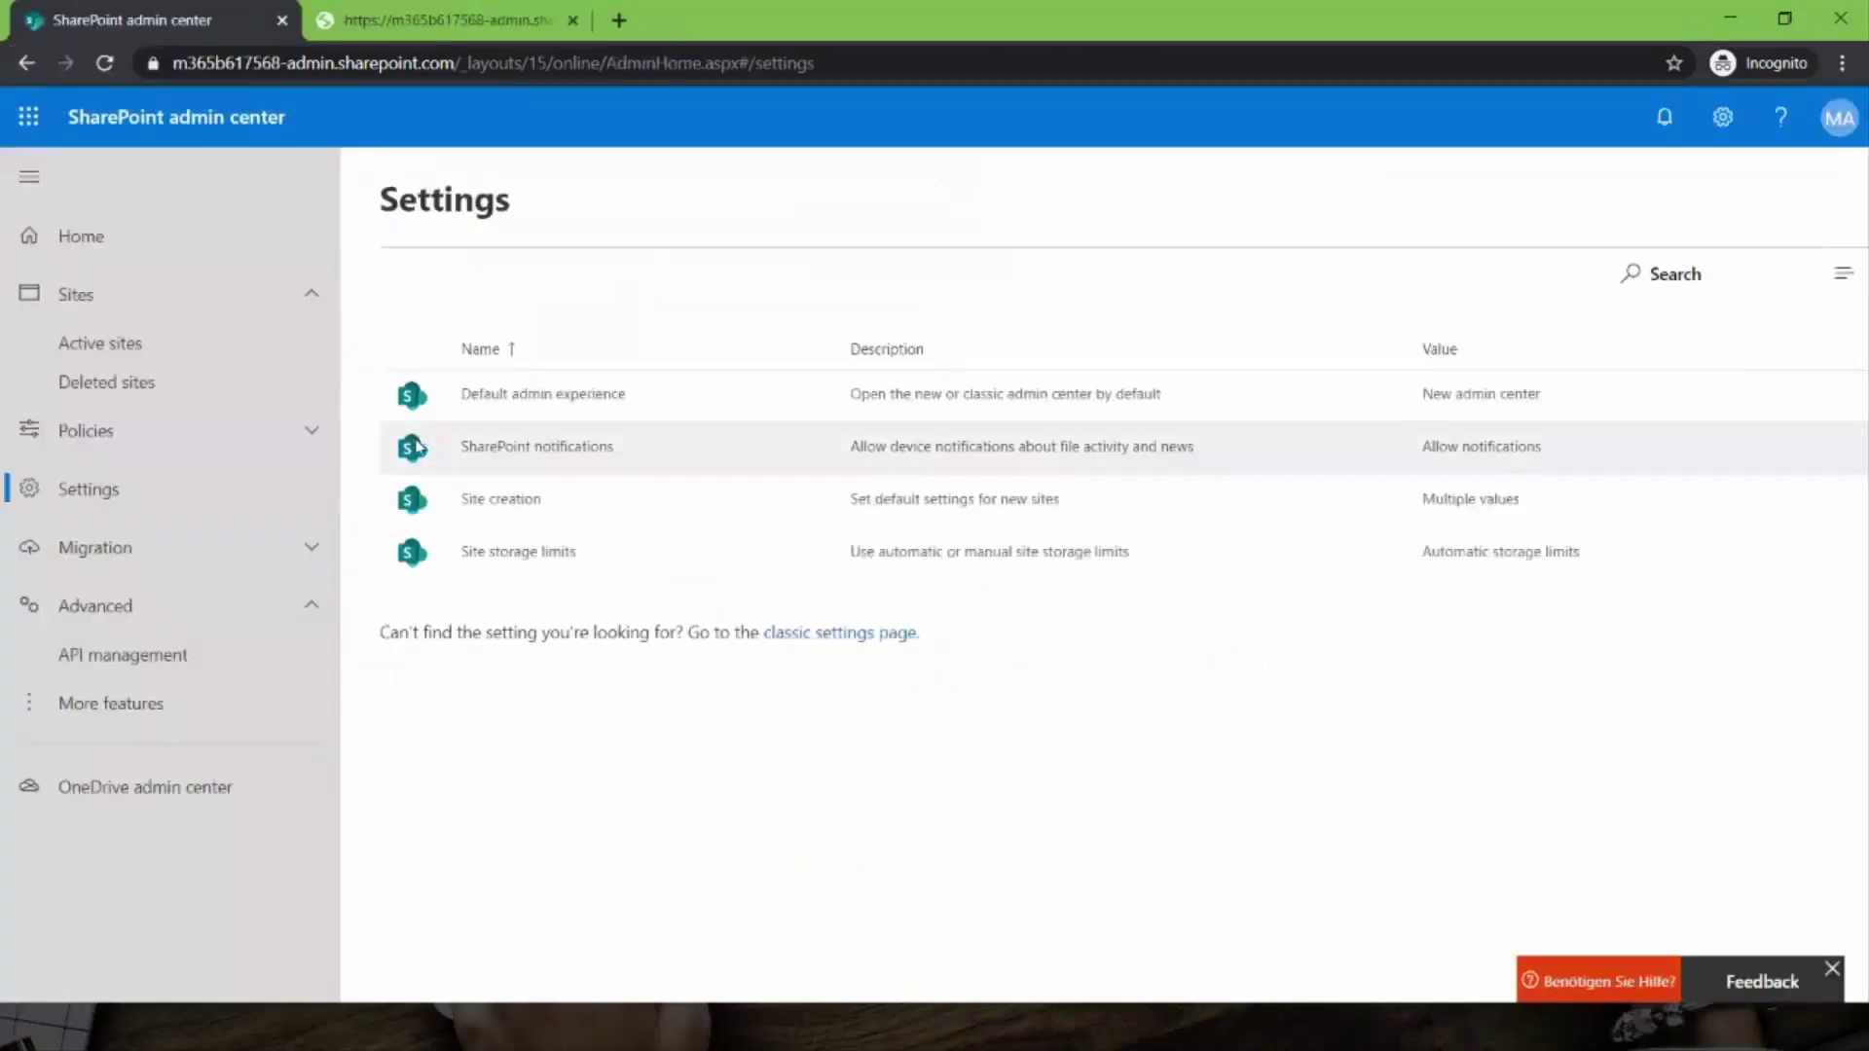
- Open the appcatalog site from Active sites and go to its Apps for SharePoint library
{"action": "left_click", "coordinate": [126, 352]}
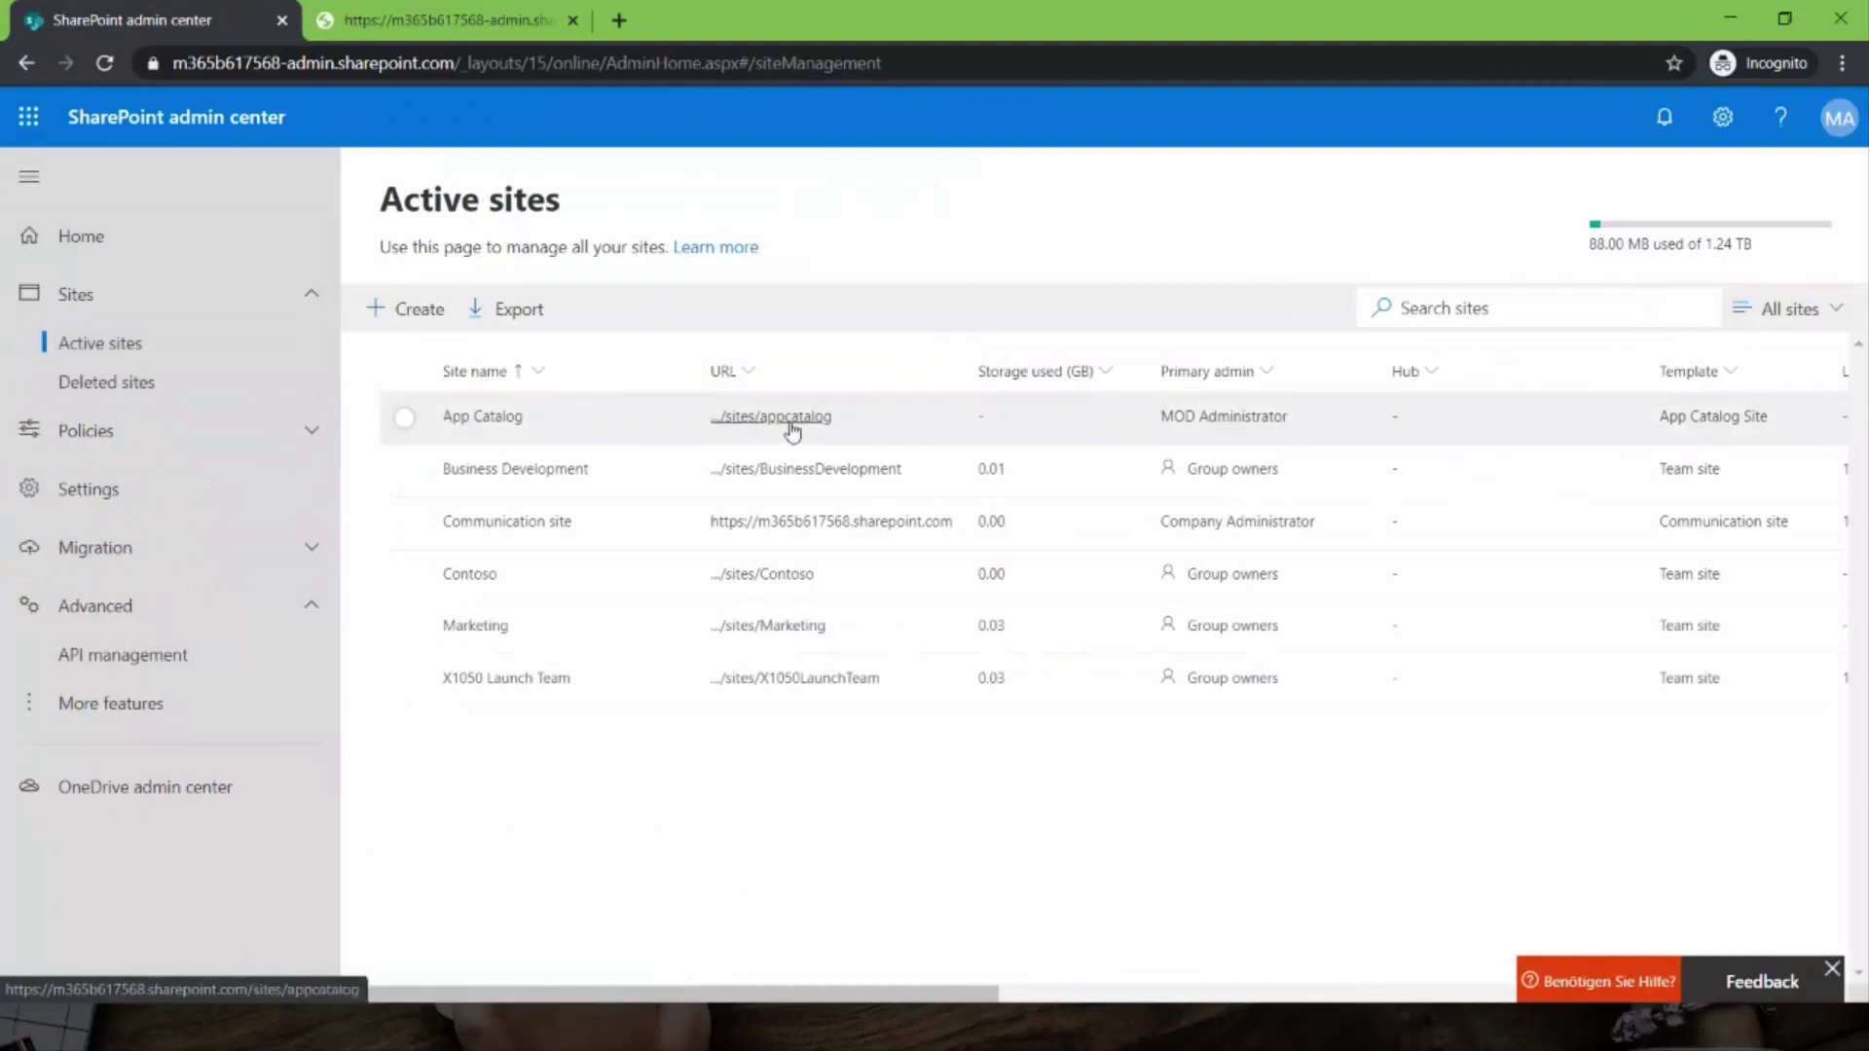
{"action": "left_click_drag", "start_coordinate": [918, 867], "coordinate": [533, 446]}
{"action": "left_click", "coordinate": [715, 878]}
{"action": "left_click", "coordinate": [804, 417]}
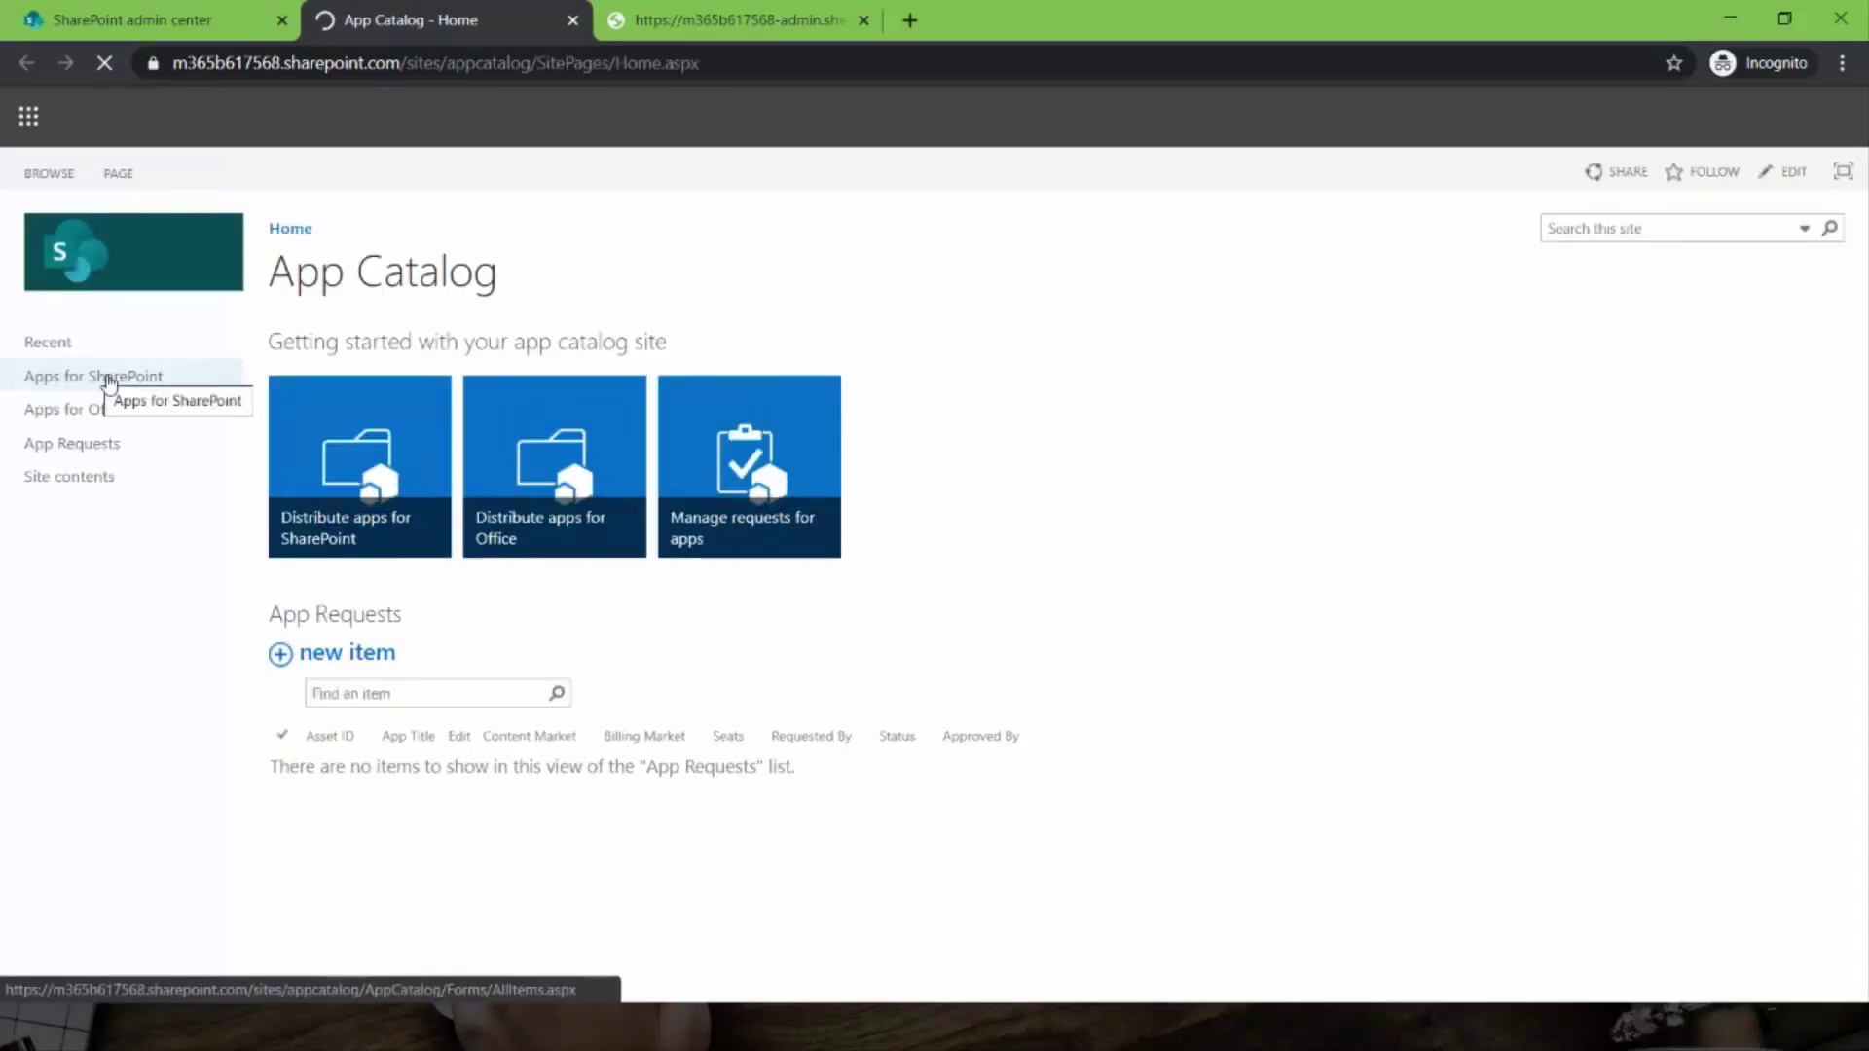
{"action": "left_click", "coordinate": [83, 375]}
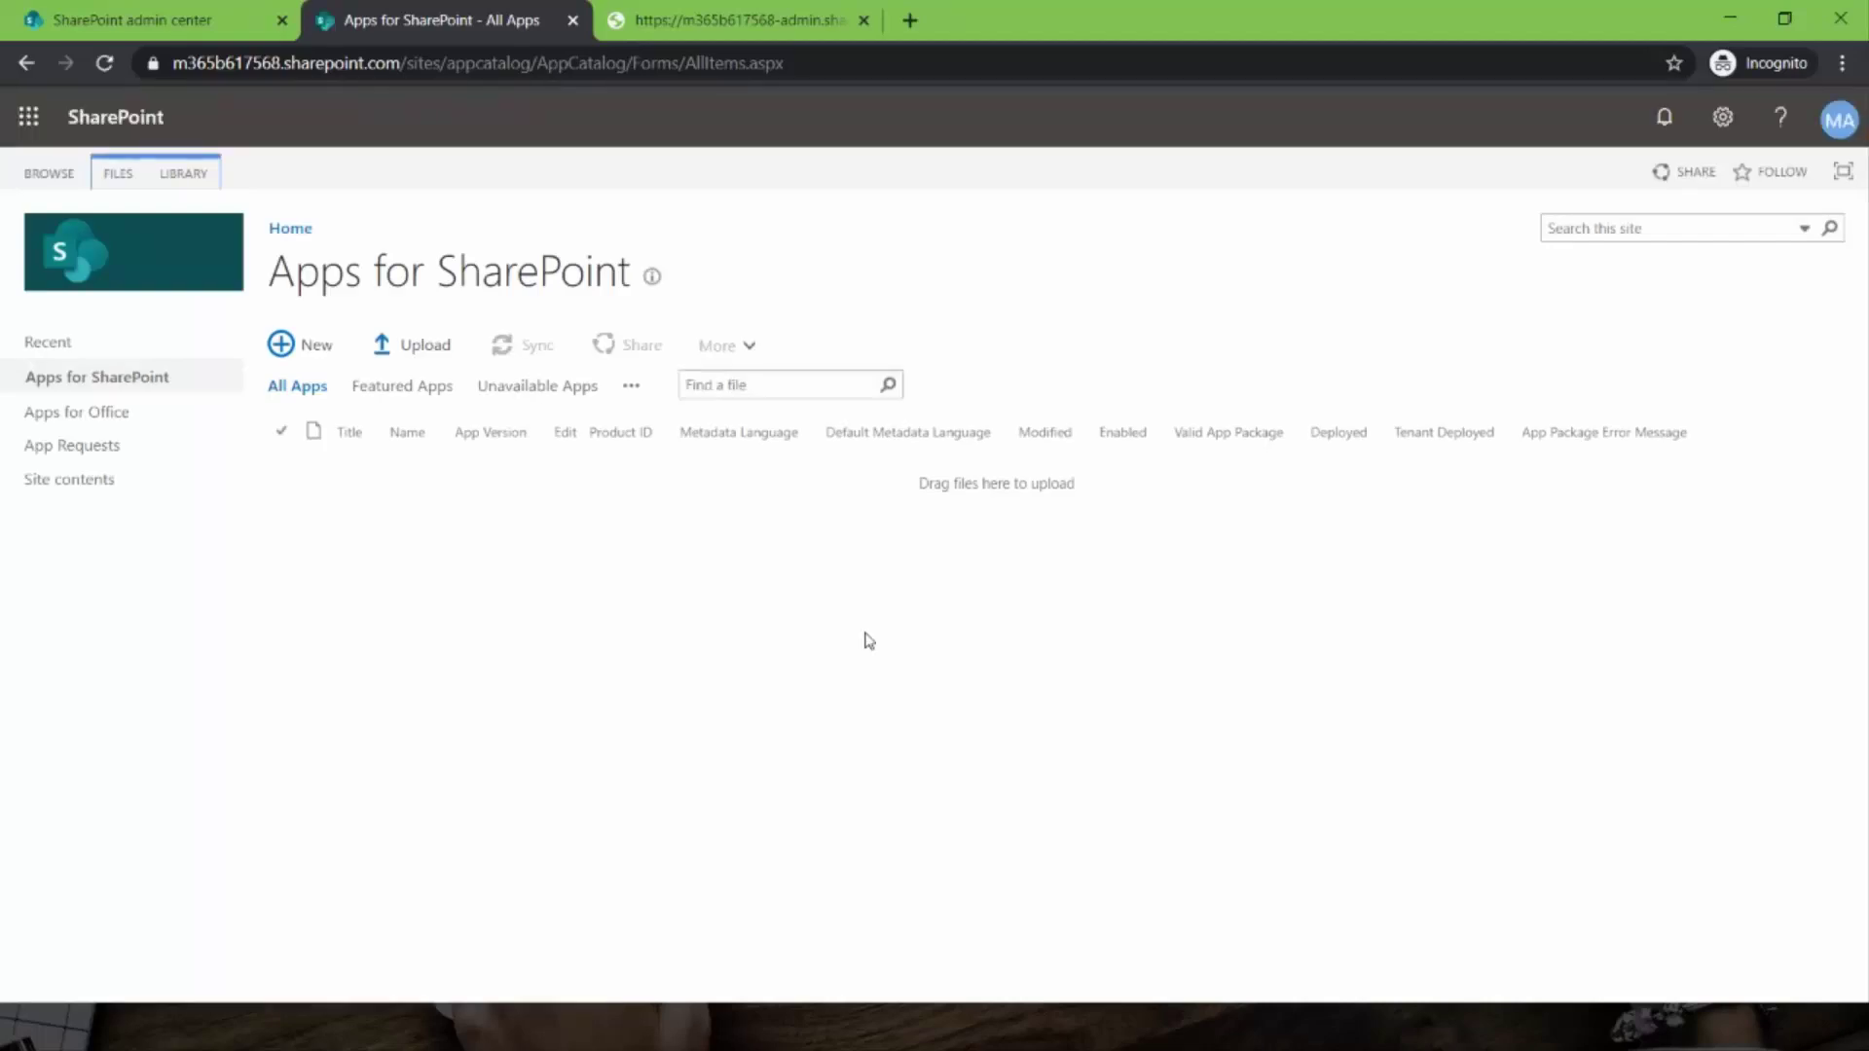
- Upload skybow-modern-forms-1.0.45.0.sppkg to Apps for SharePoint and deploy it, not tenant-wide
{"action": "key", "text": "alt+Tab"}
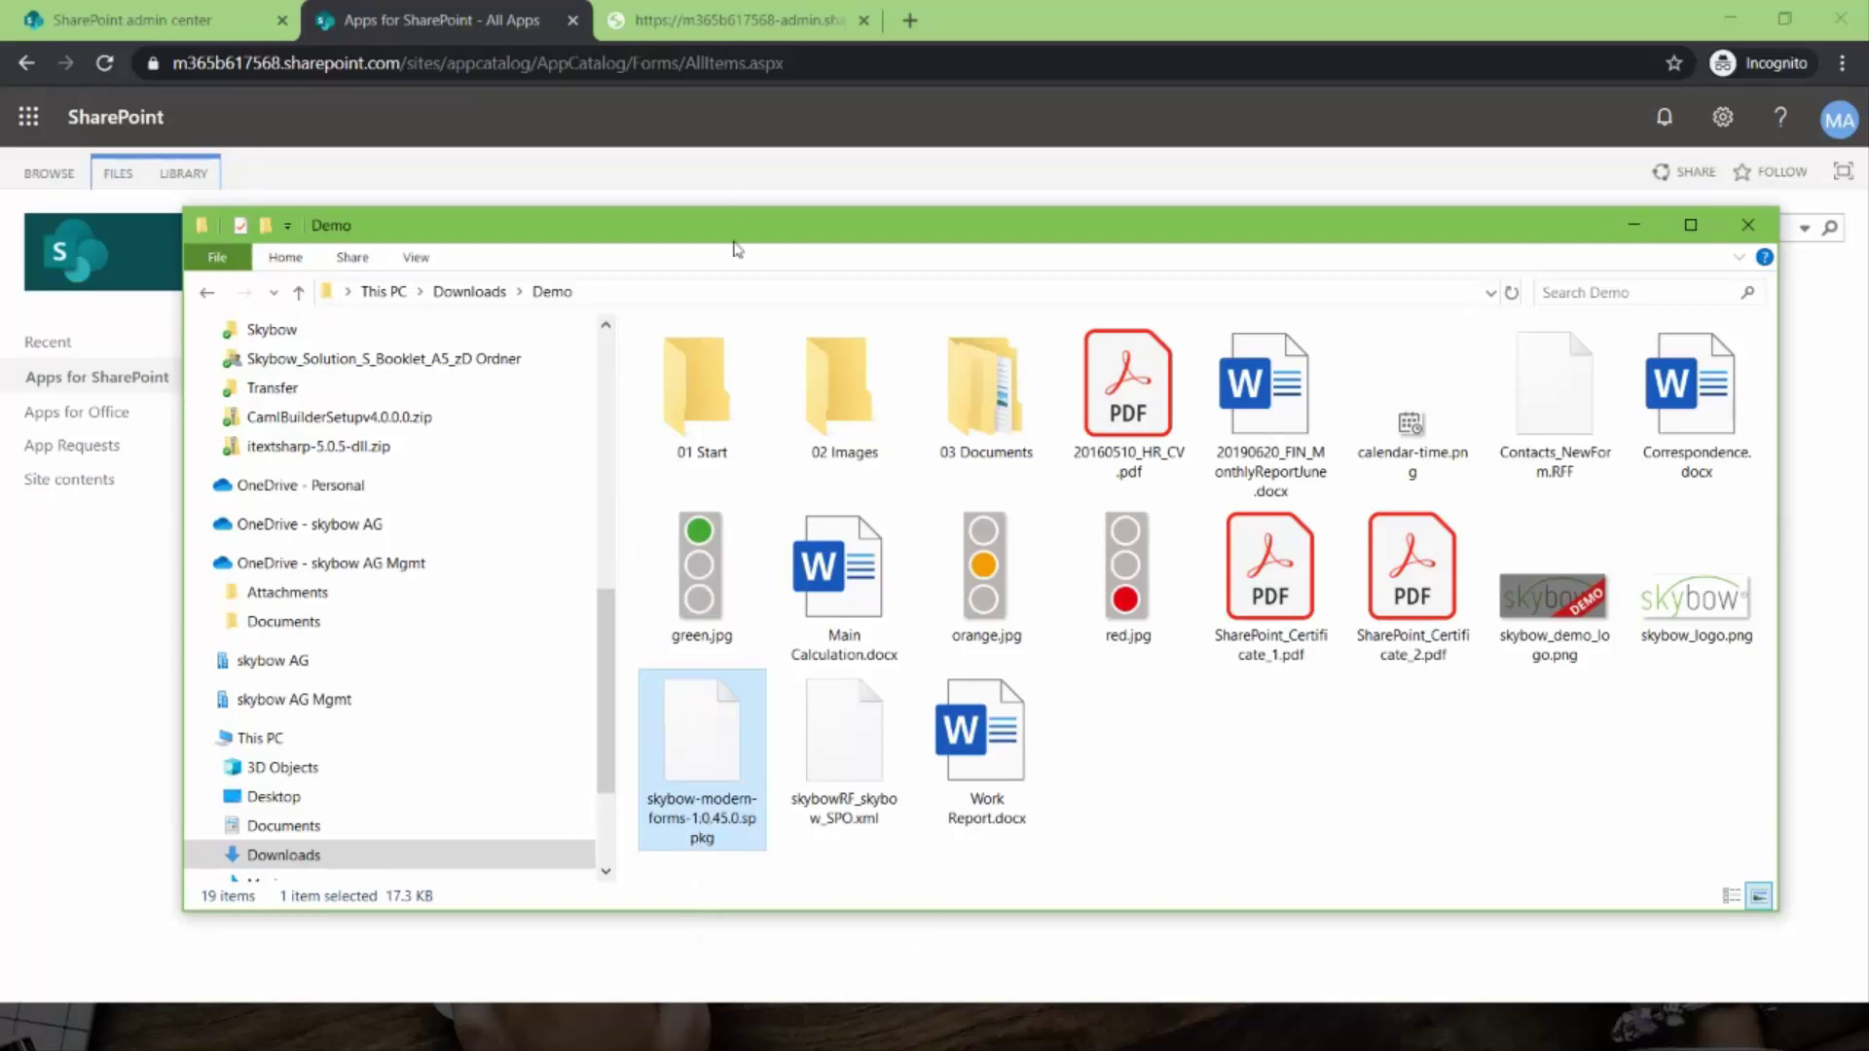
{"action": "left_click_drag", "start_coordinate": [743, 240], "coordinate": [1514, 215]}
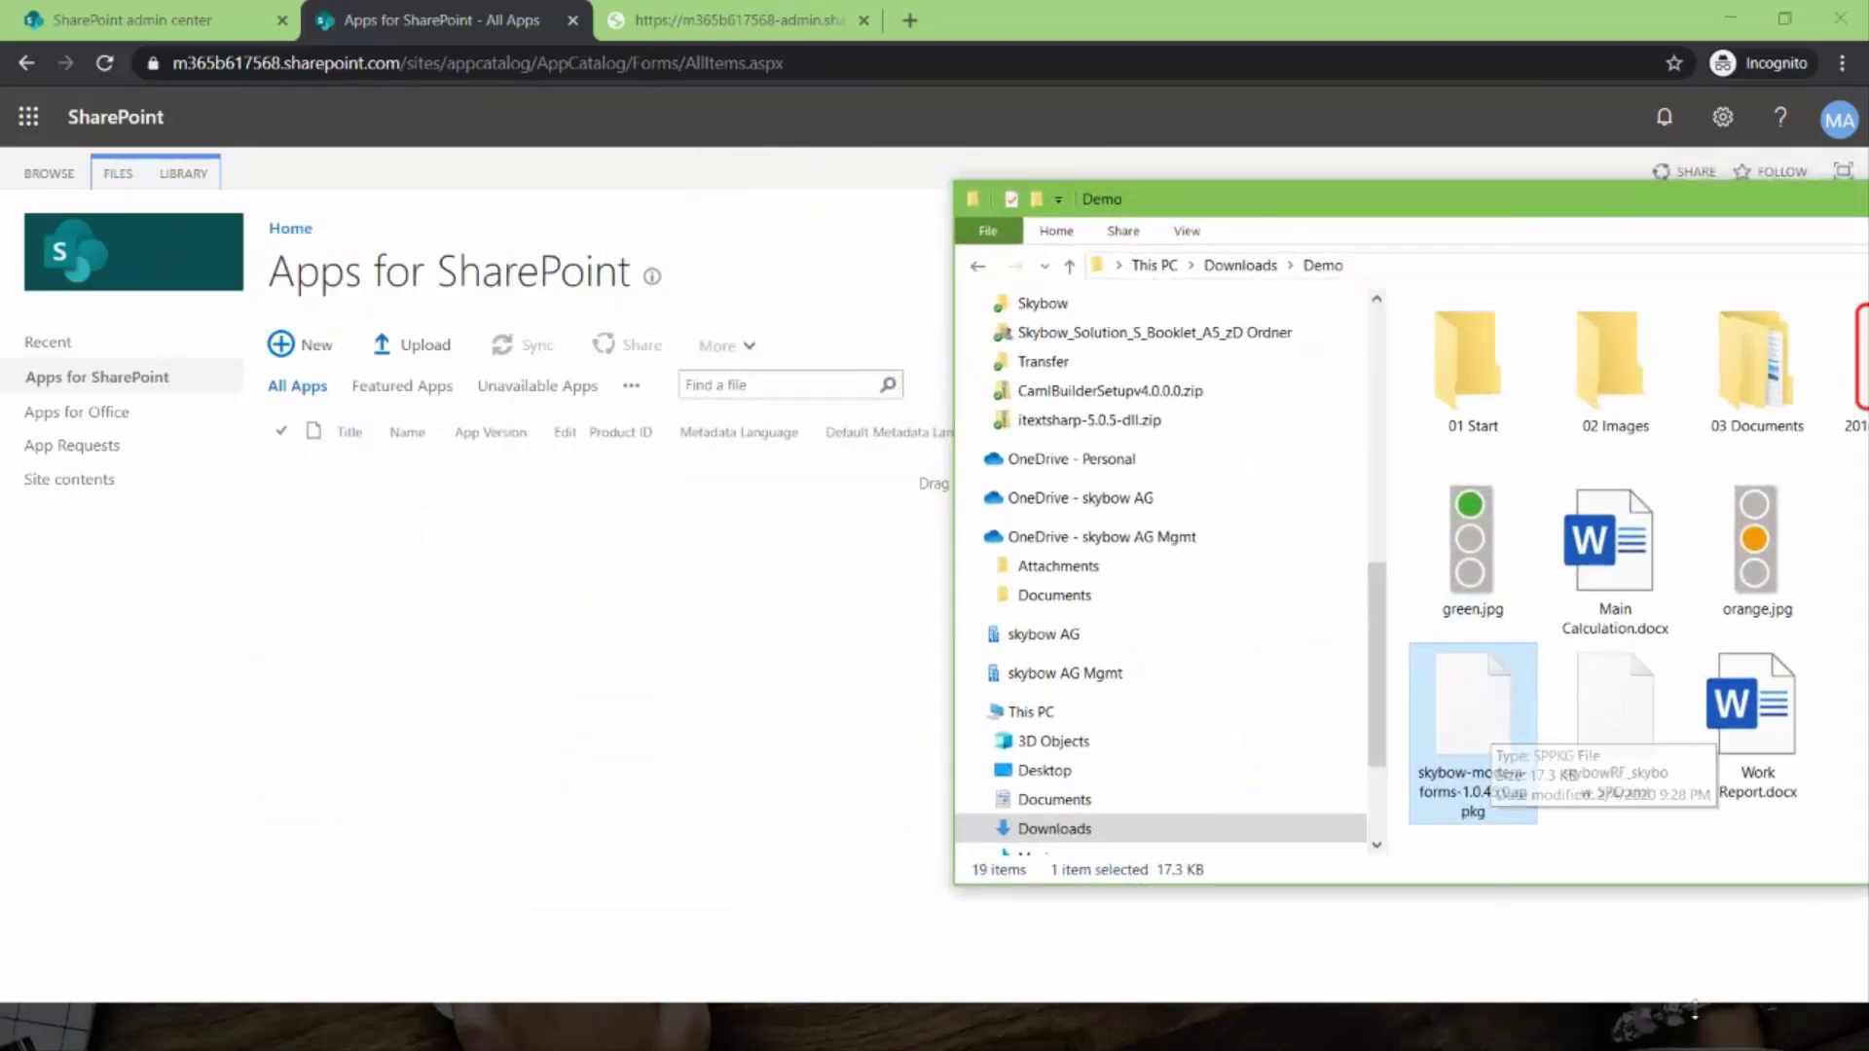
{"action": "left_click_drag", "start_coordinate": [1479, 725], "coordinate": [580, 453]}
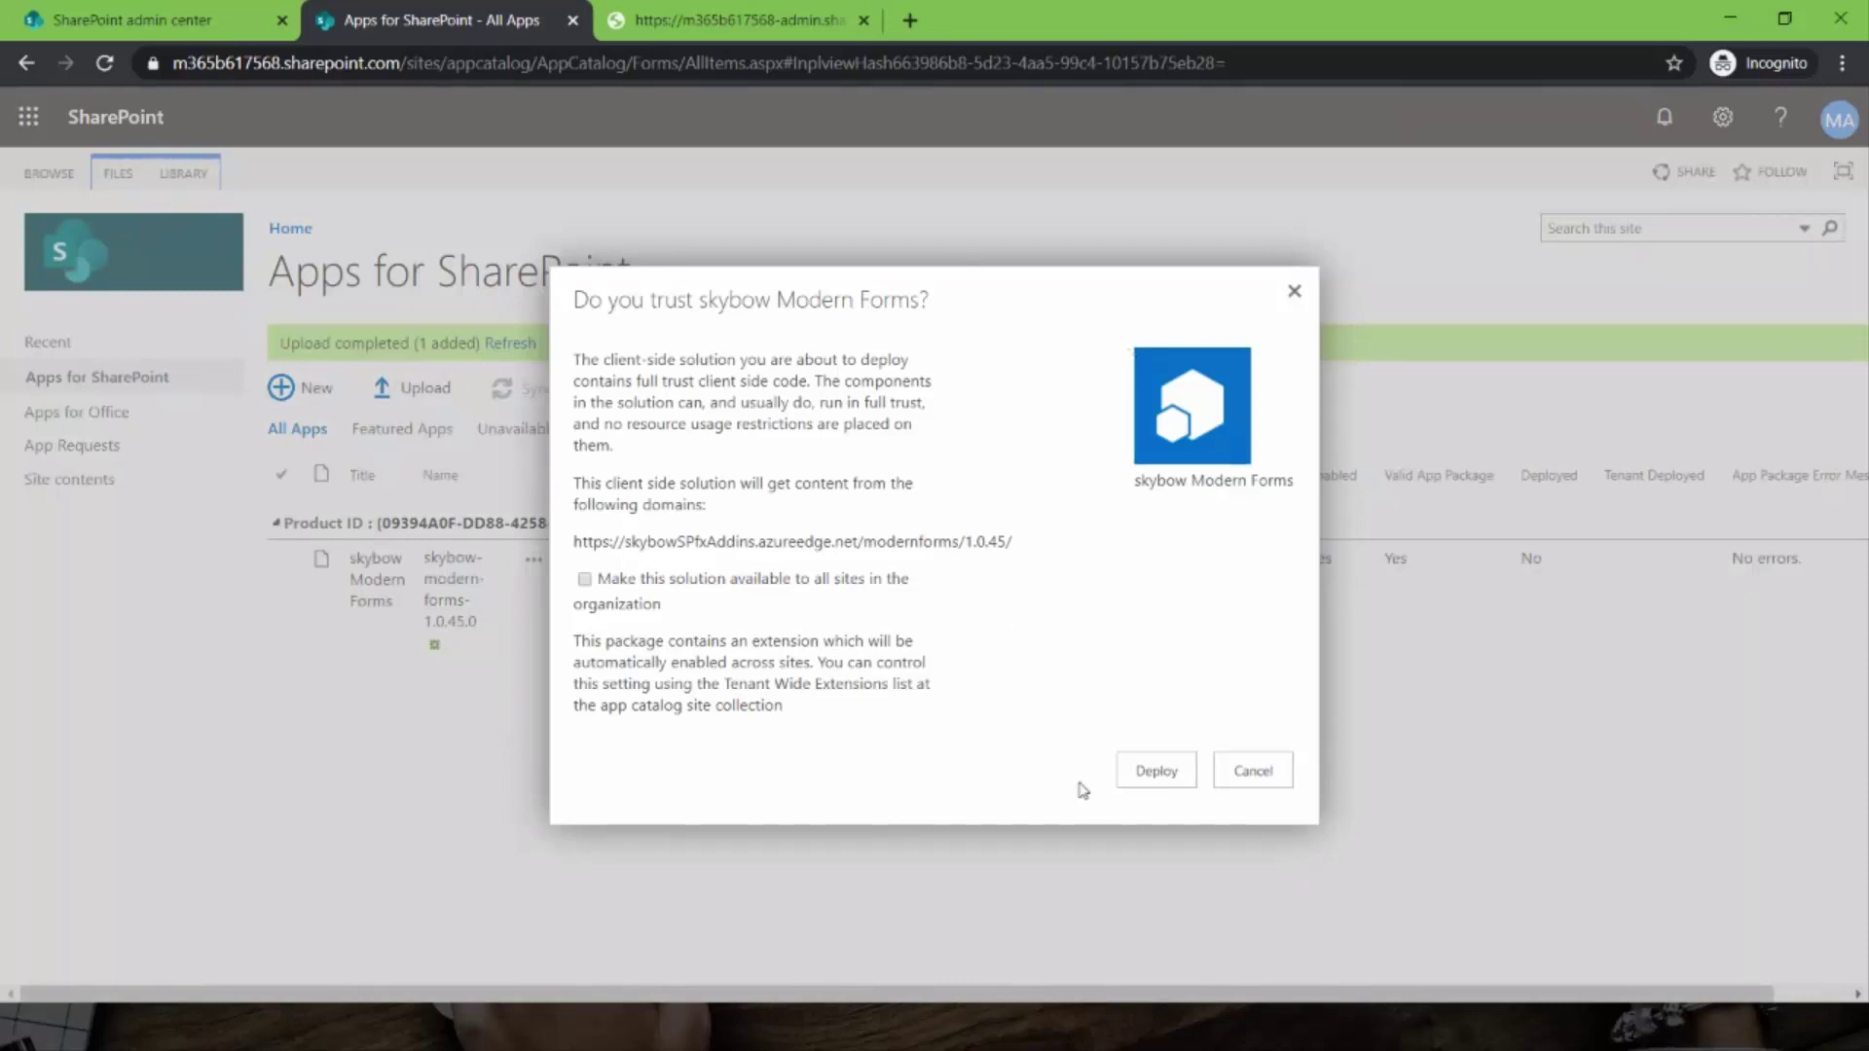
{"action": "left_click", "coordinate": [1153, 777]}
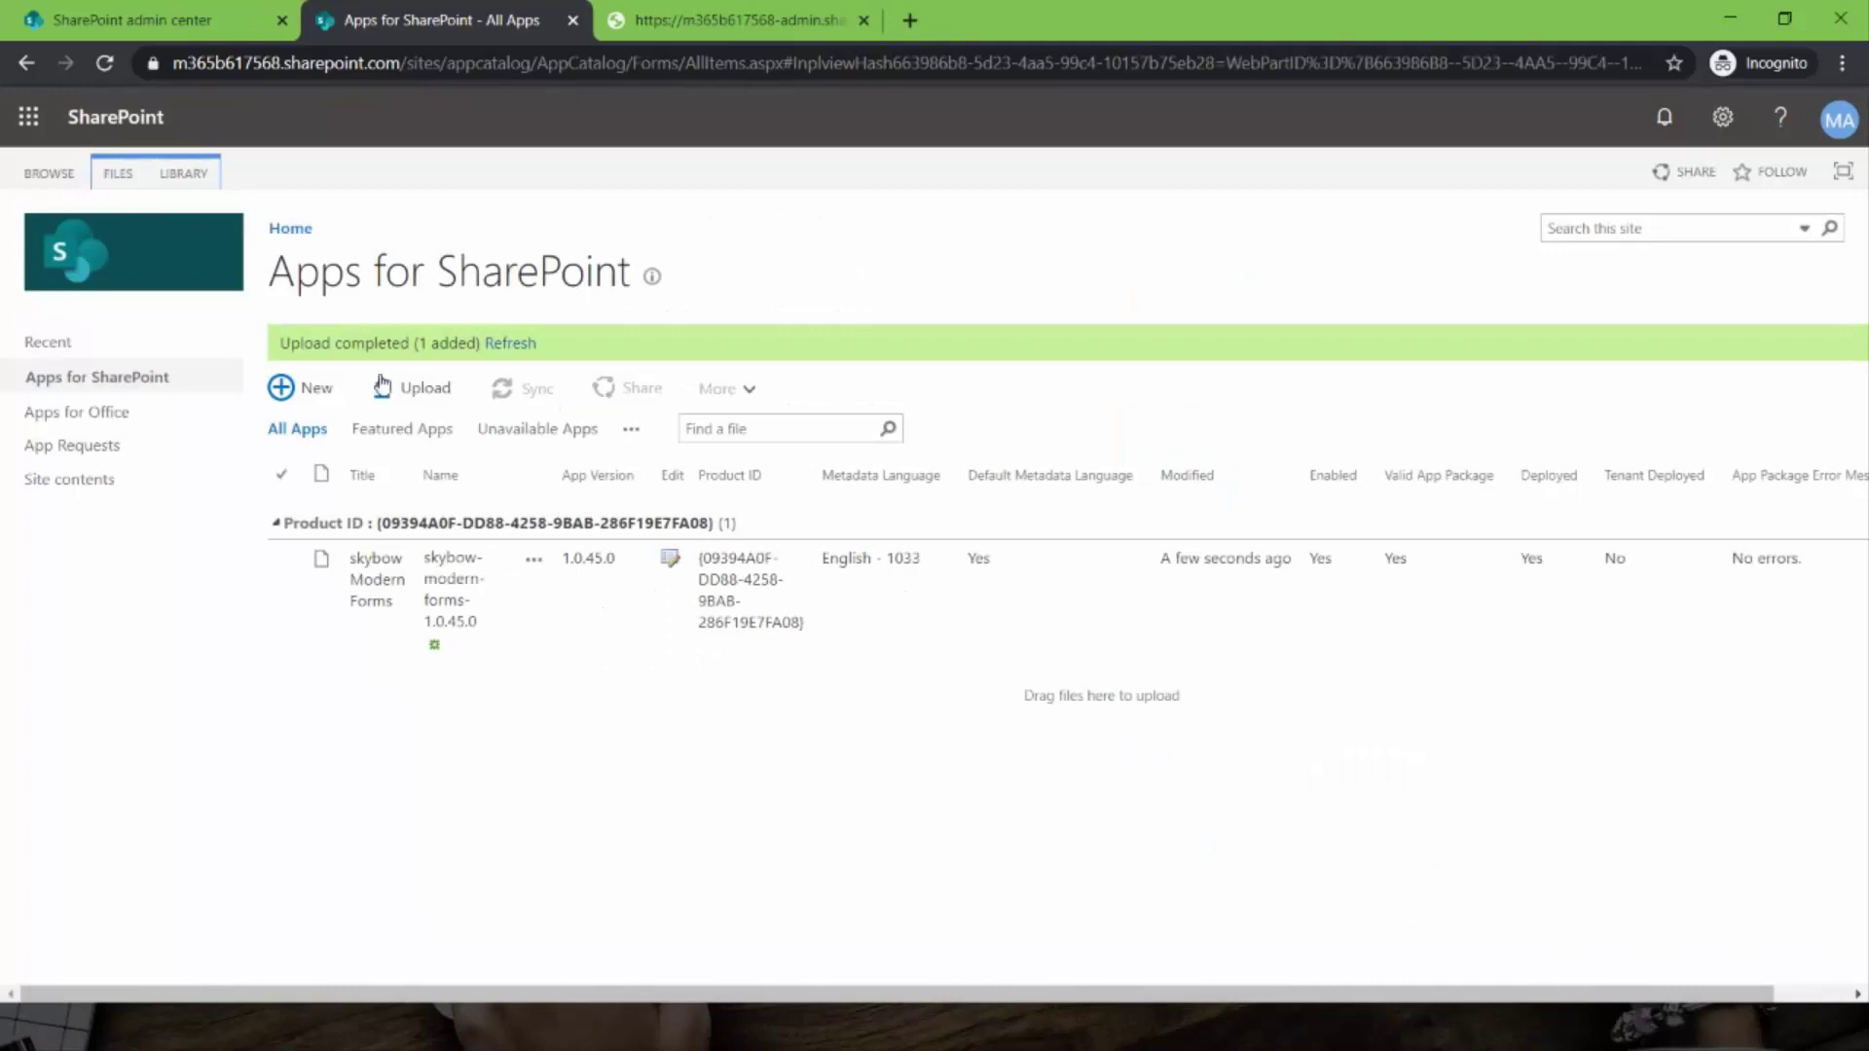
{"action": "left_click", "coordinate": [142, 32]}
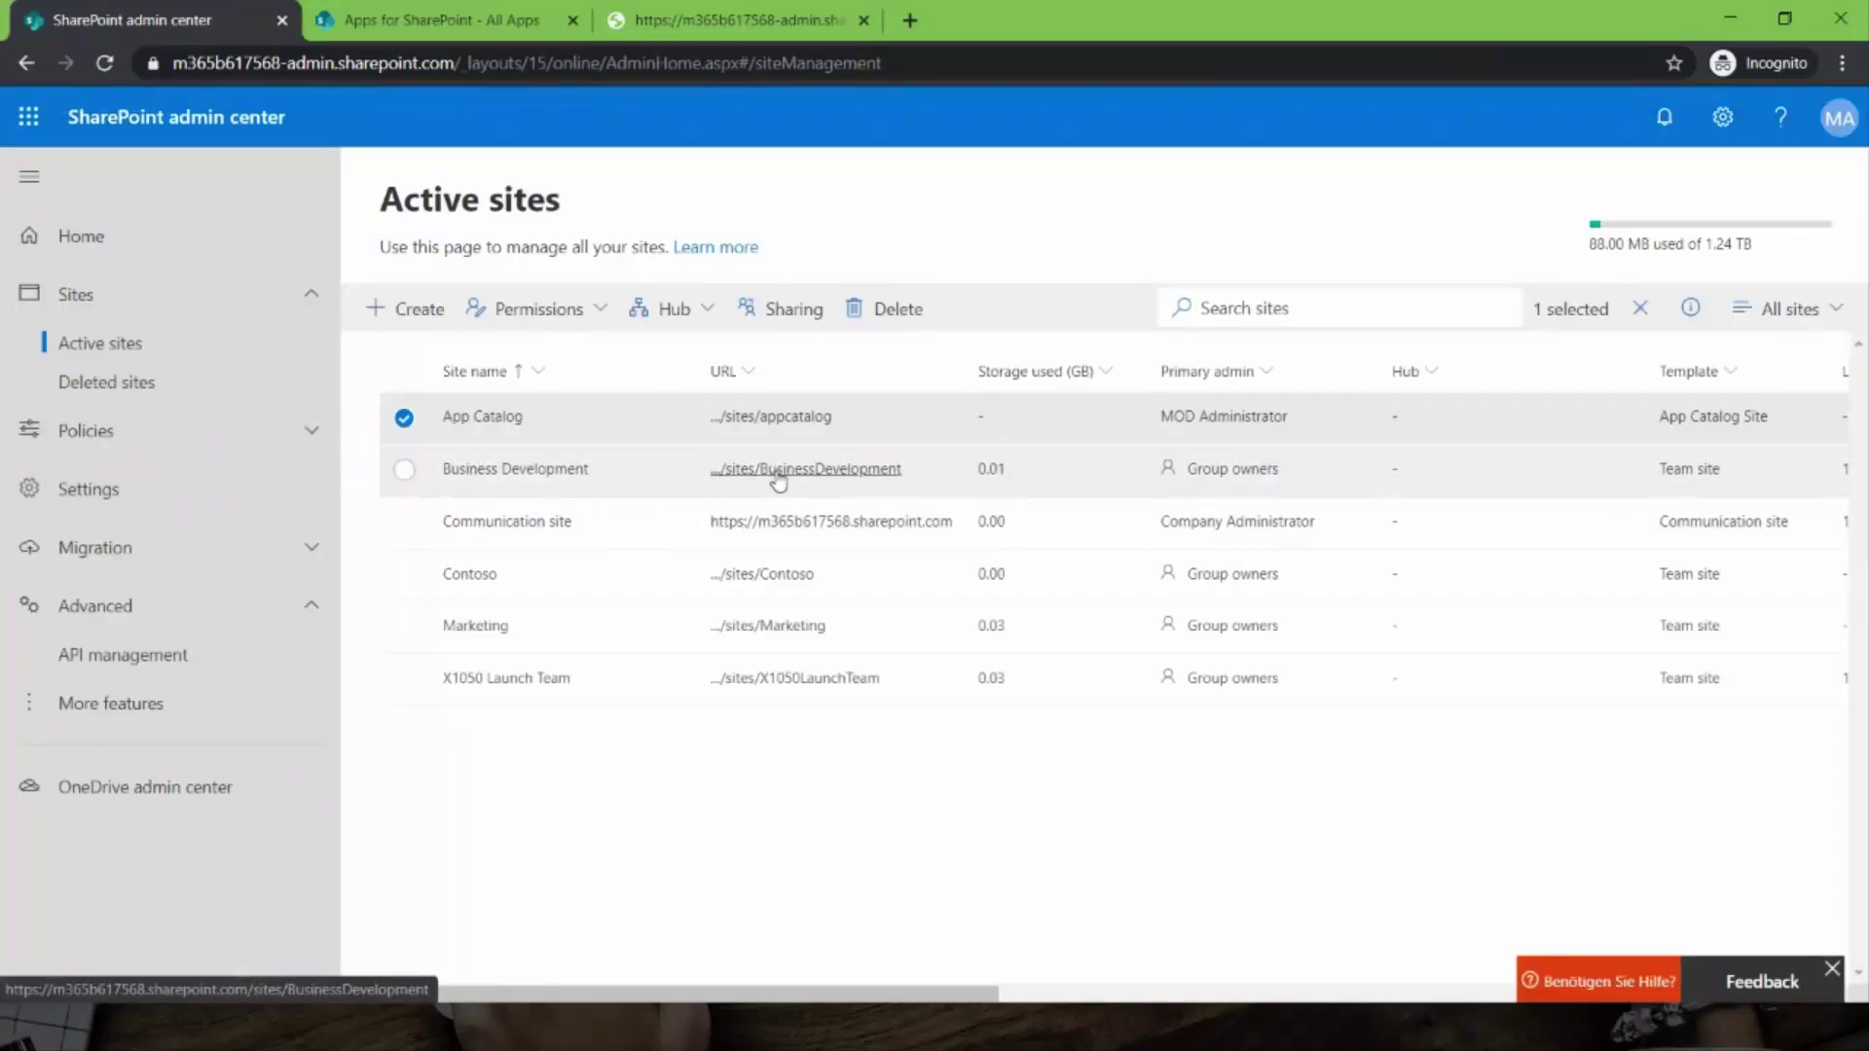
- Open the Business Development site from Active sites and view its Site contents
{"action": "left_click", "coordinate": [778, 470]}
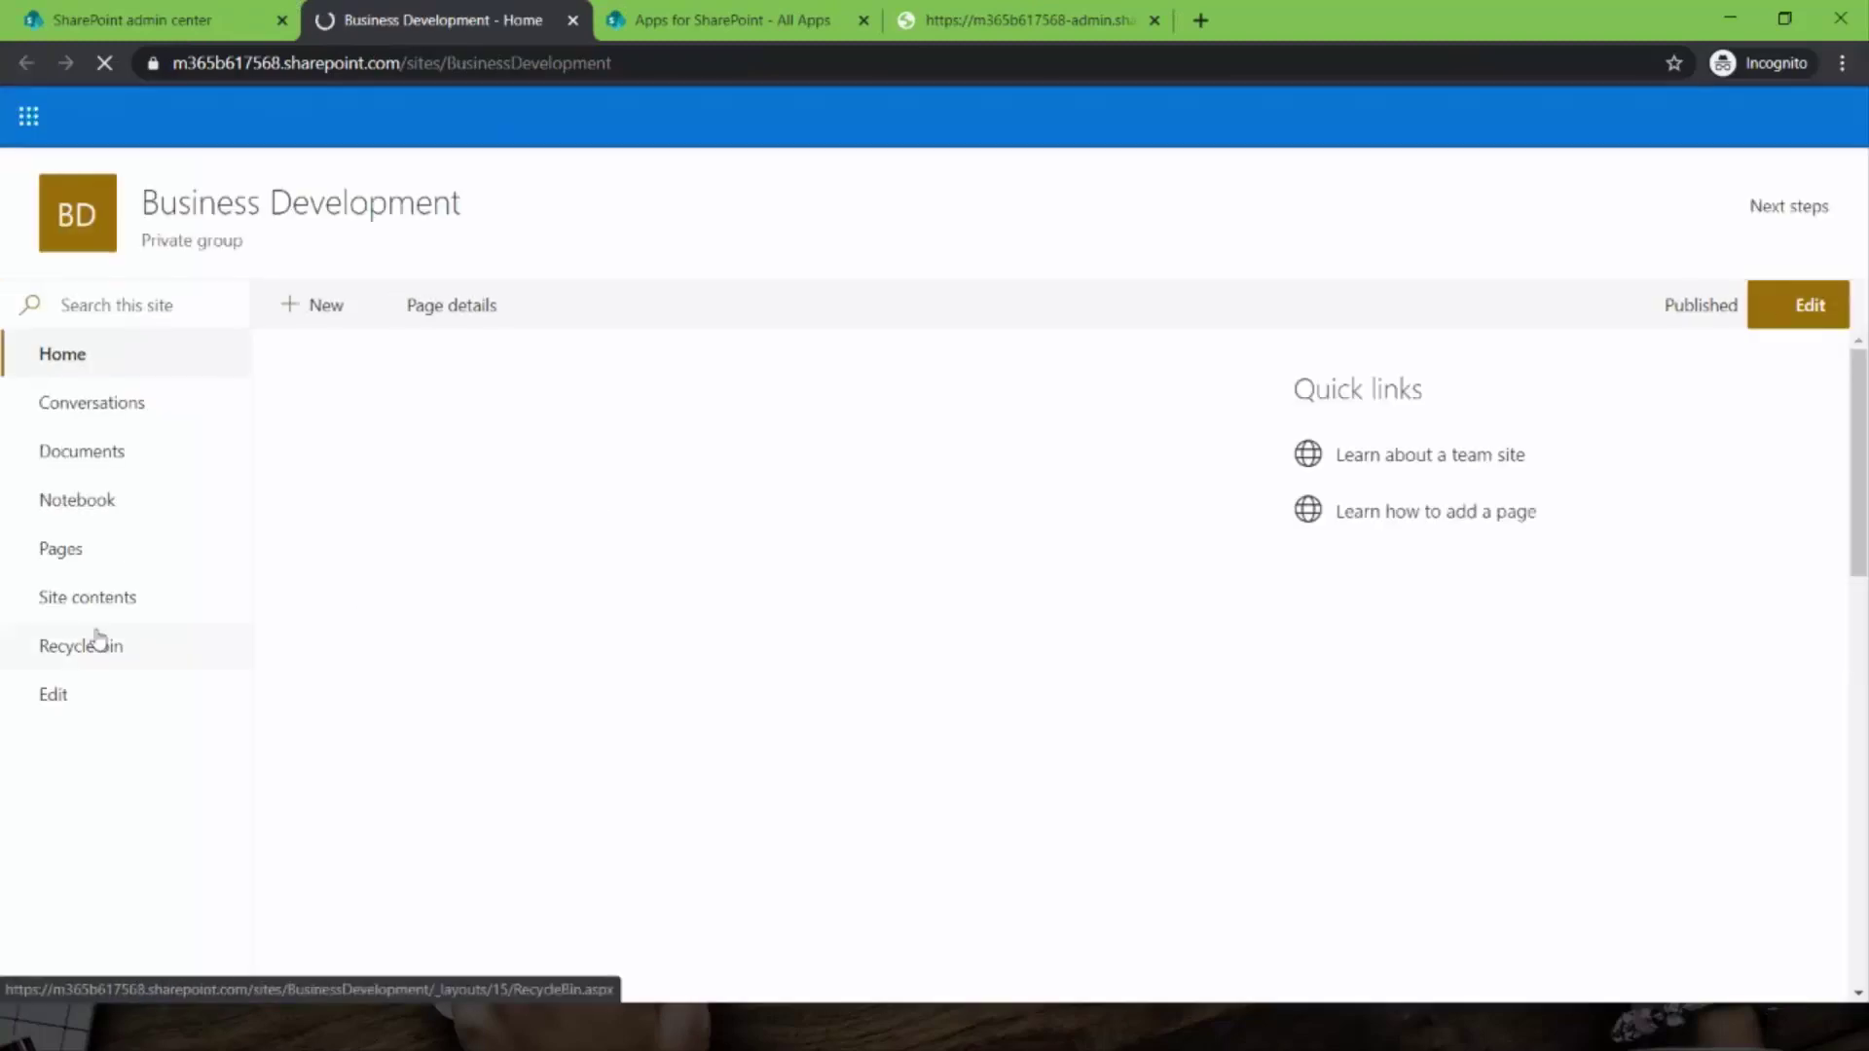
{"action": "left_click", "coordinate": [103, 608]}
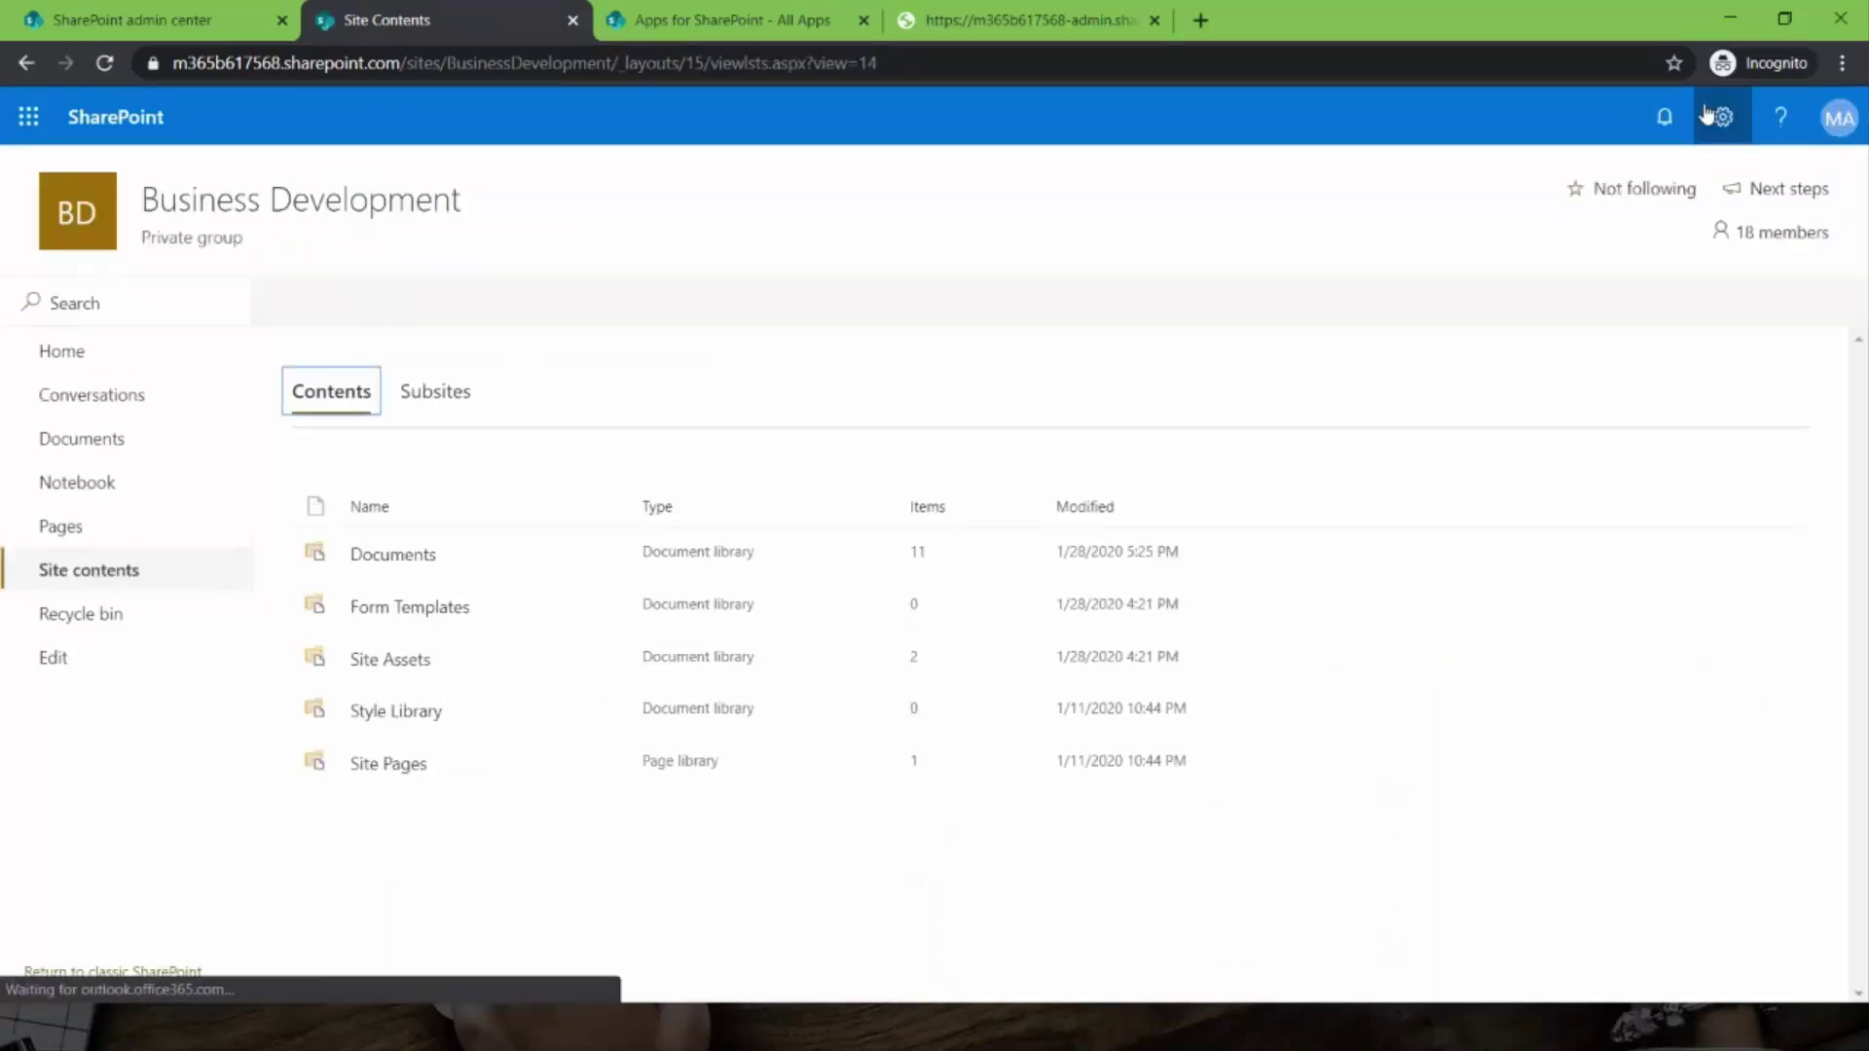
{"action": "left_click", "coordinate": [1708, 115]}
- Add the skybow Modern Forms app to Business Development, then browse the Apps you can add catalogue
{"action": "left_click", "coordinate": [1540, 324]}
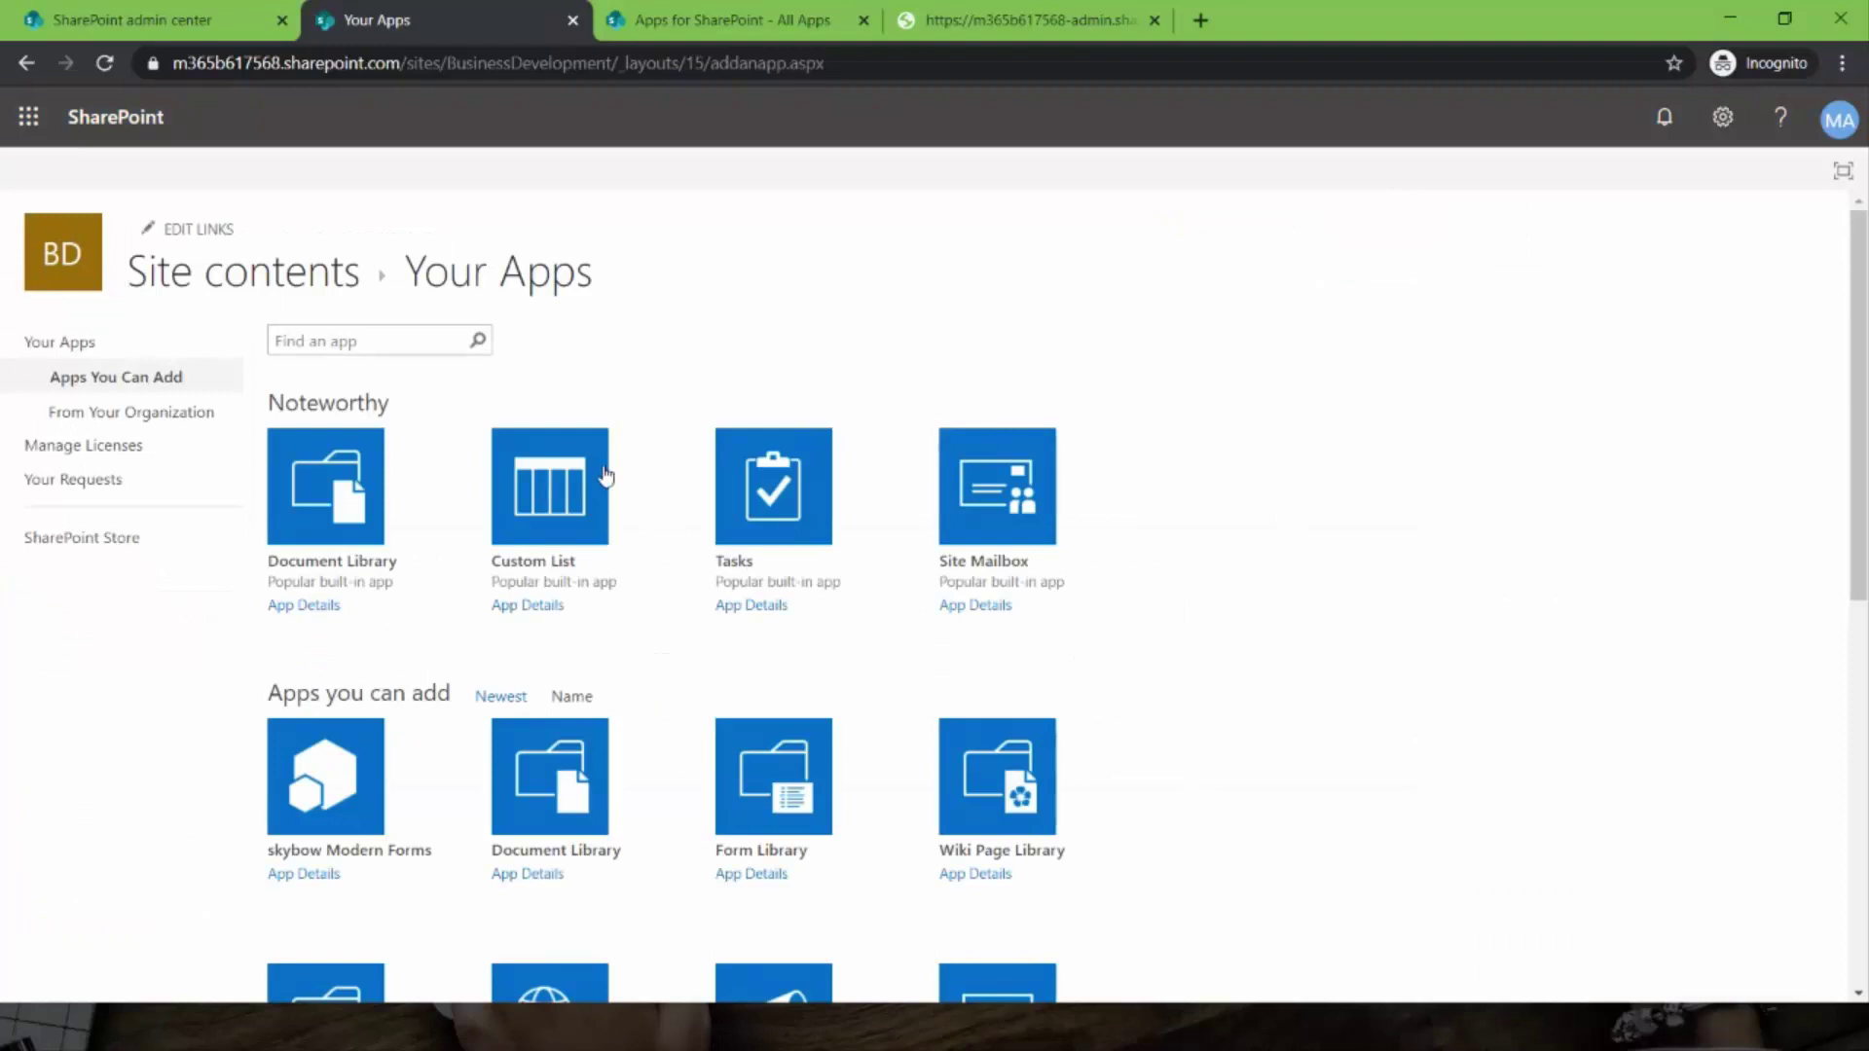
{"action": "left_click", "coordinate": [308, 790]}
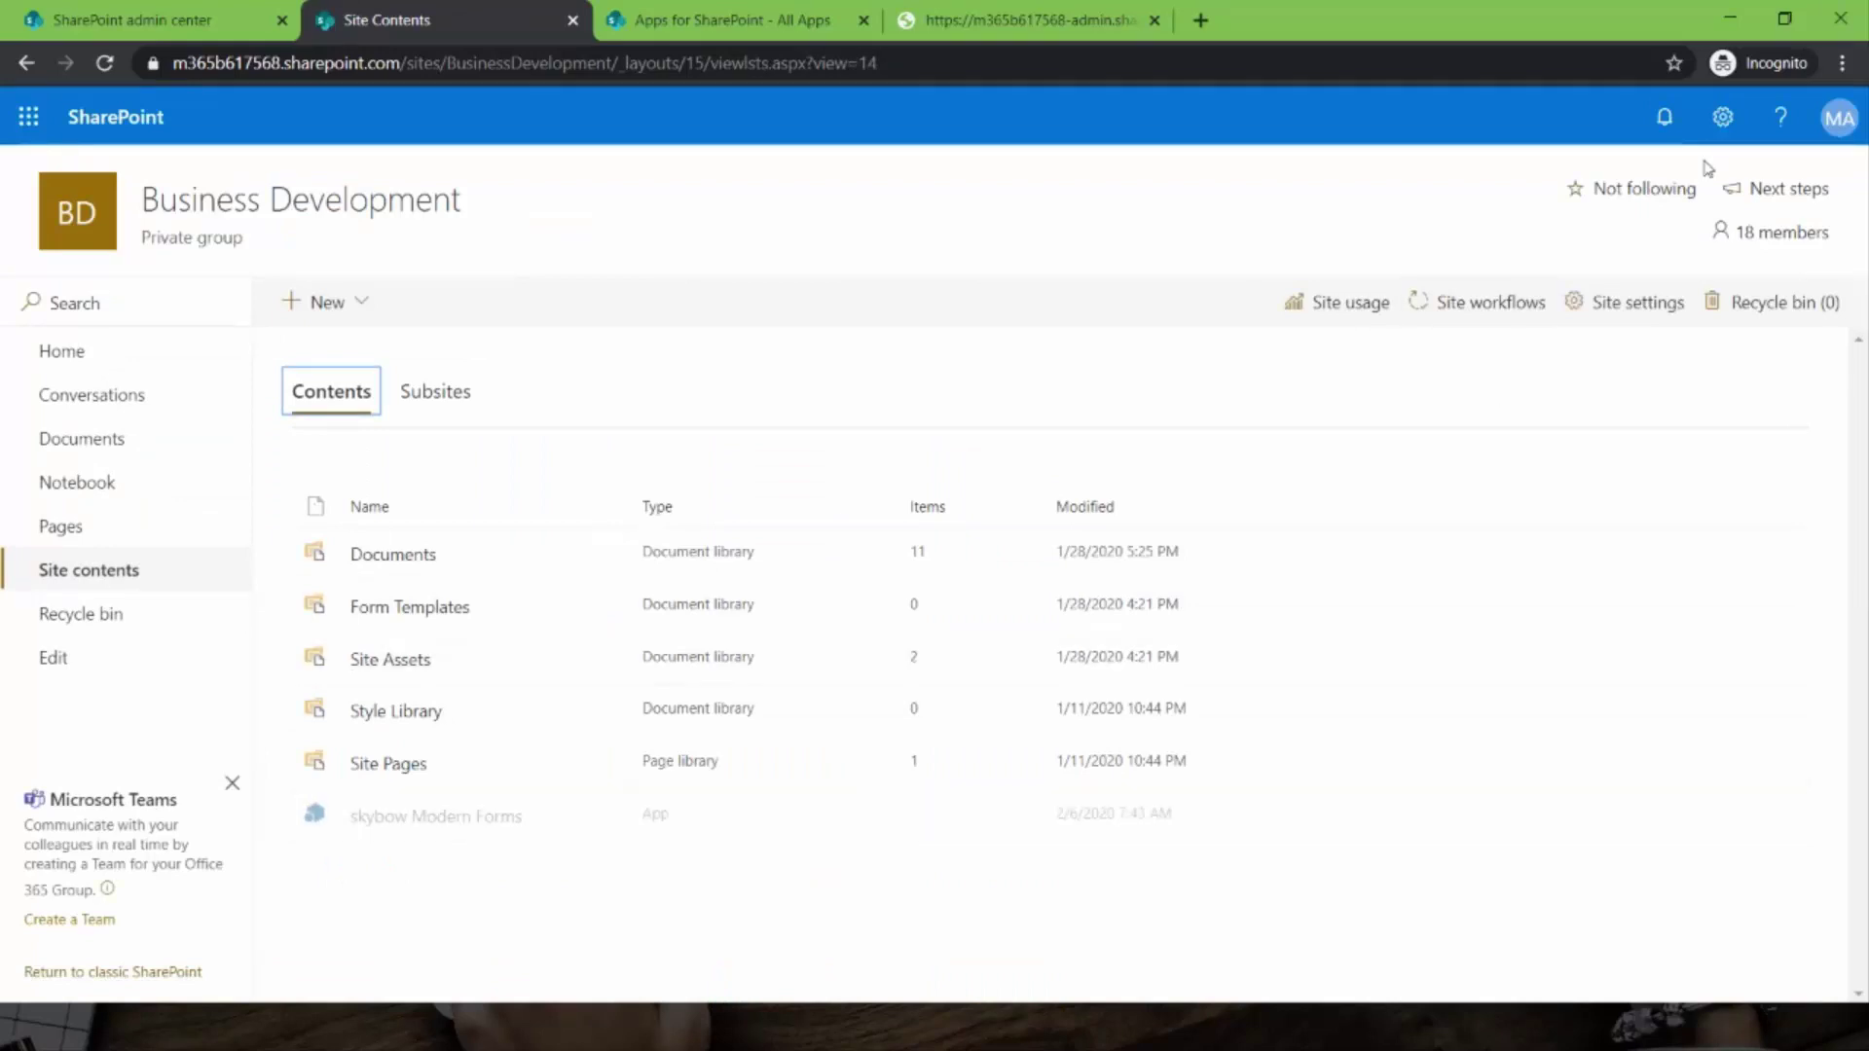
{"action": "left_click", "coordinate": [1723, 119]}
{"action": "left_click", "coordinate": [1543, 319]}
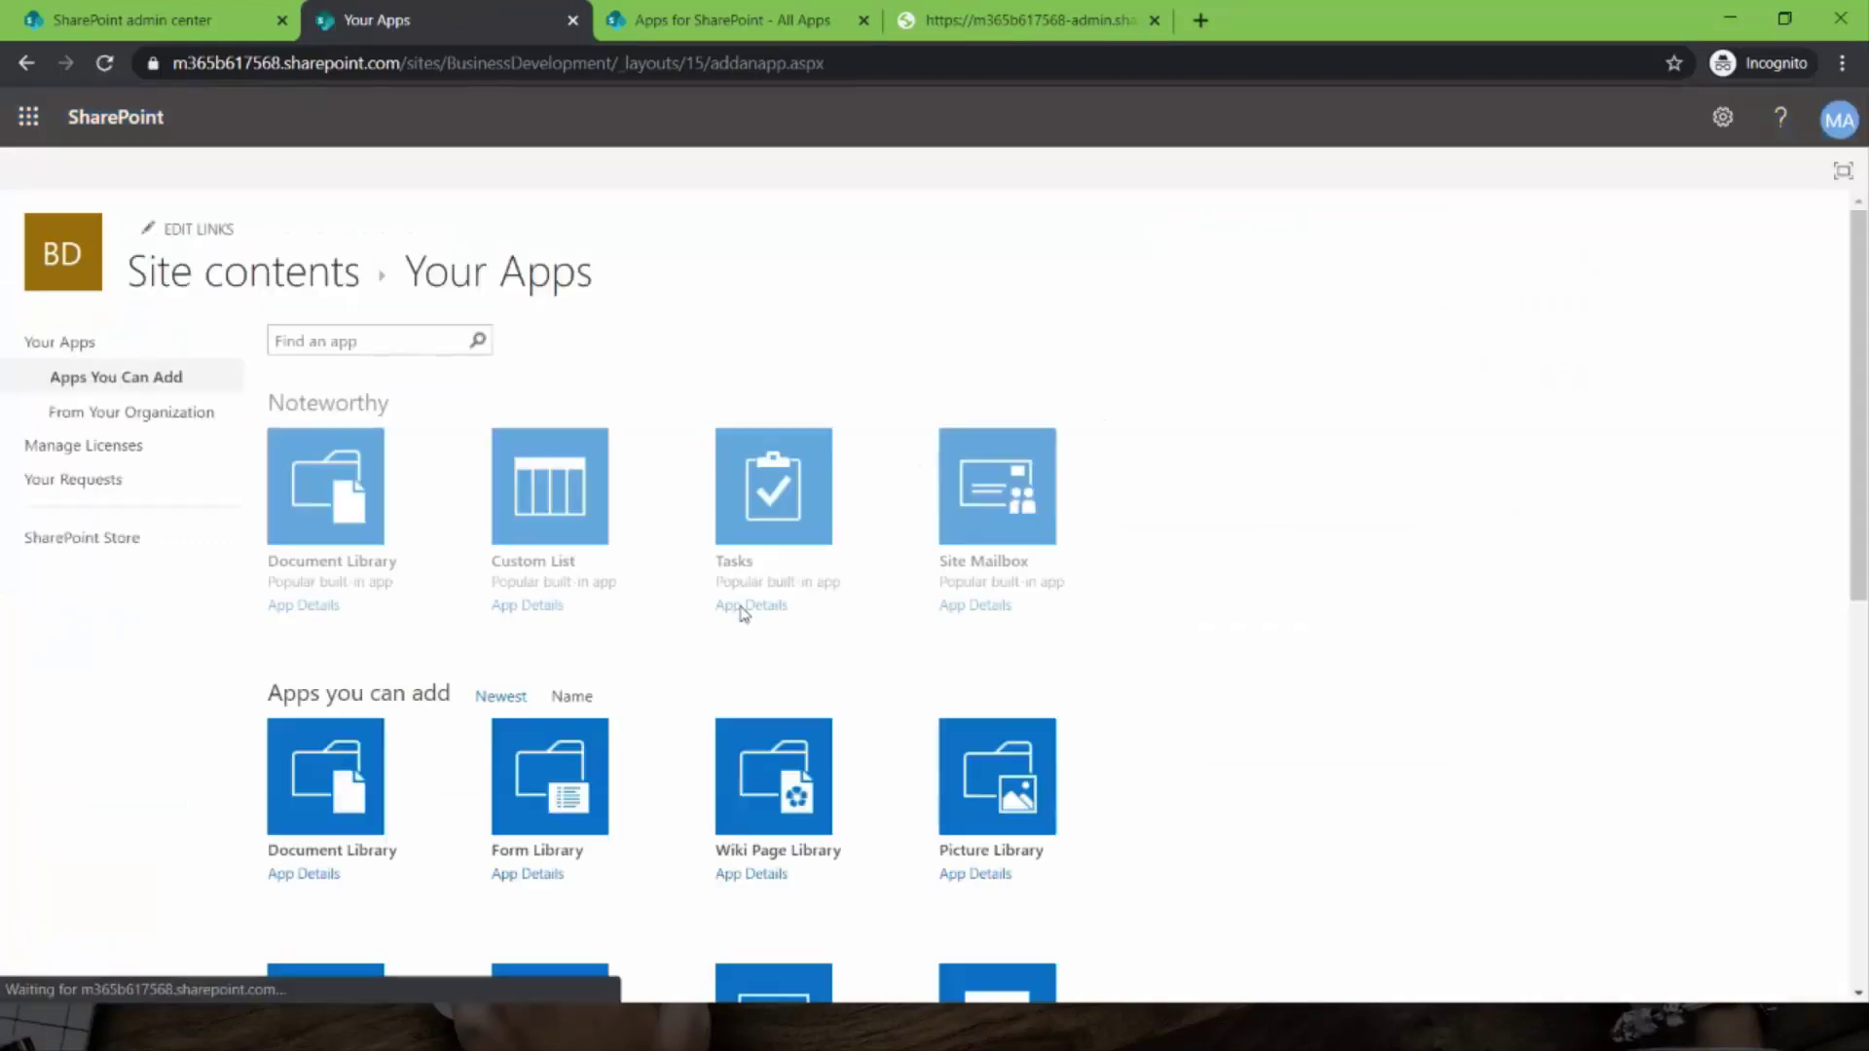
{"action": "scroll", "coordinate": [1120, 662], "scroll_direction": "down", "scroll_amount": 3}
{"action": "scroll", "coordinate": [1222, 672], "scroll_direction": "down", "scroll_amount": 2}
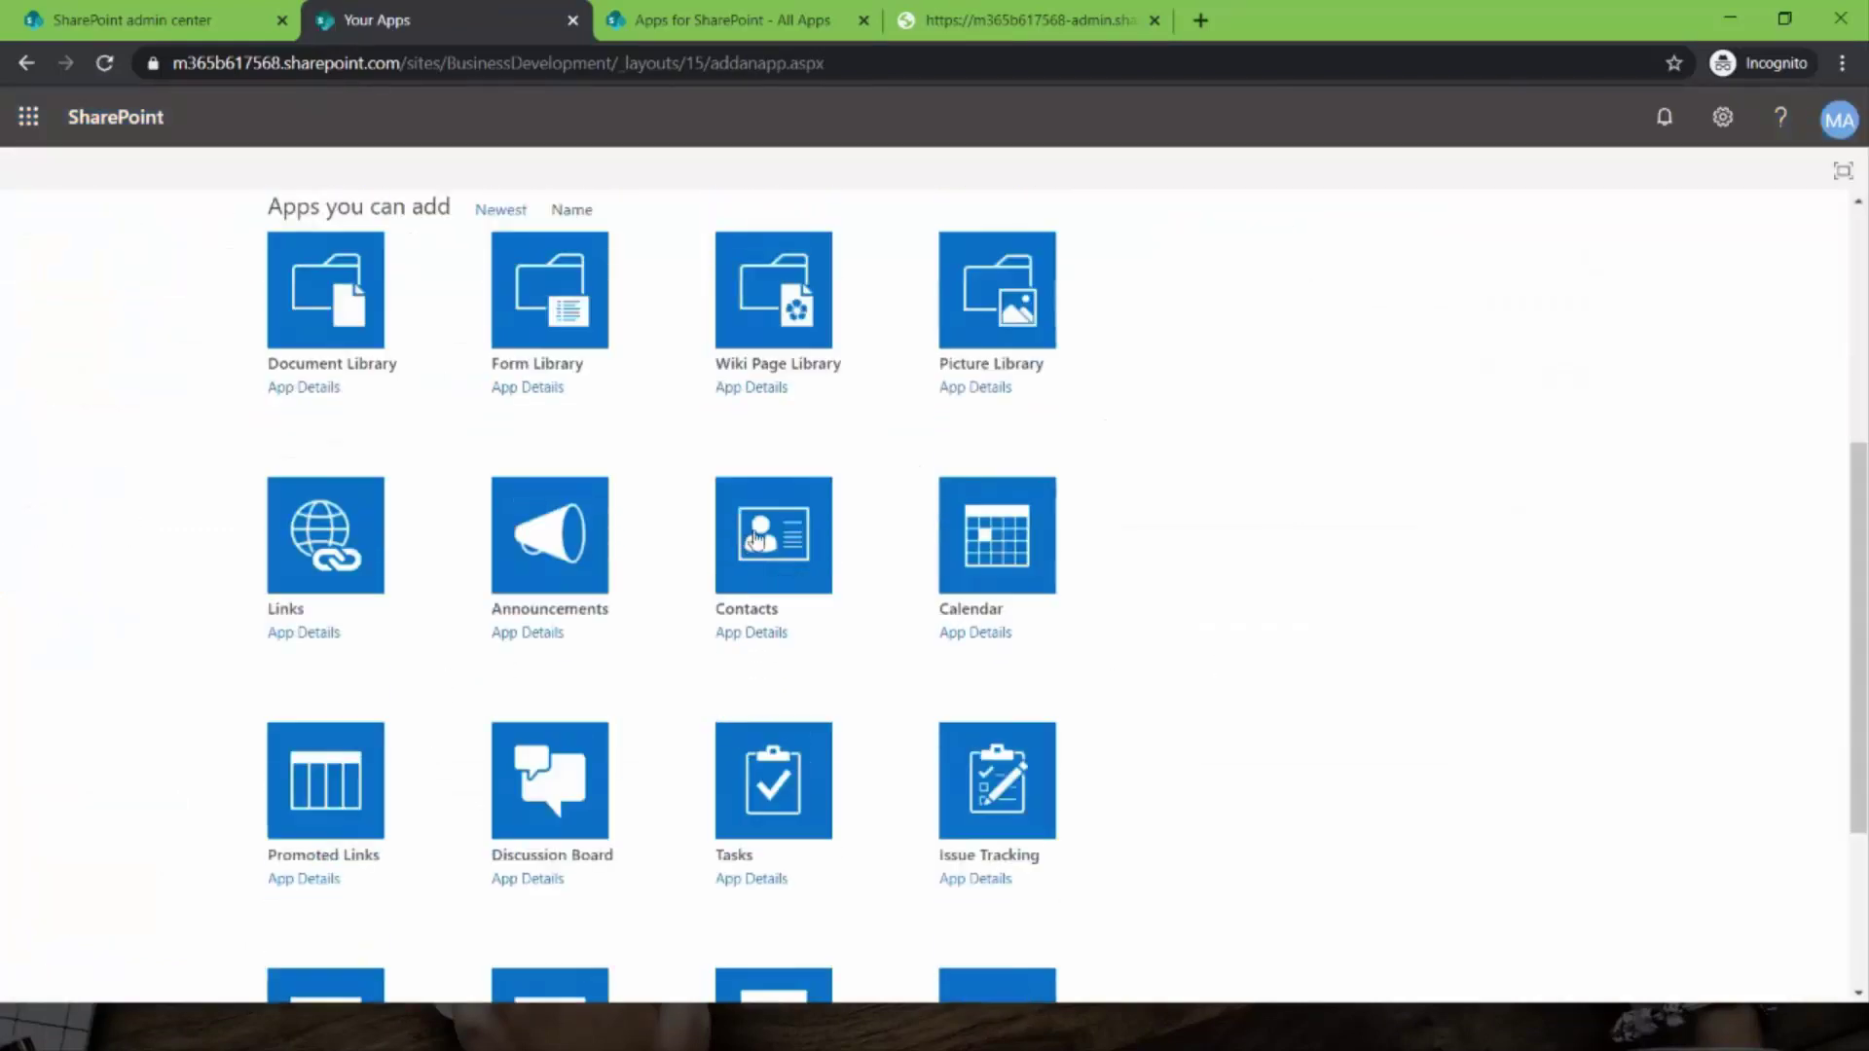
- Create a new Contacts list named 'Contacts' on the site
{"action": "left_click", "coordinate": [762, 545]}
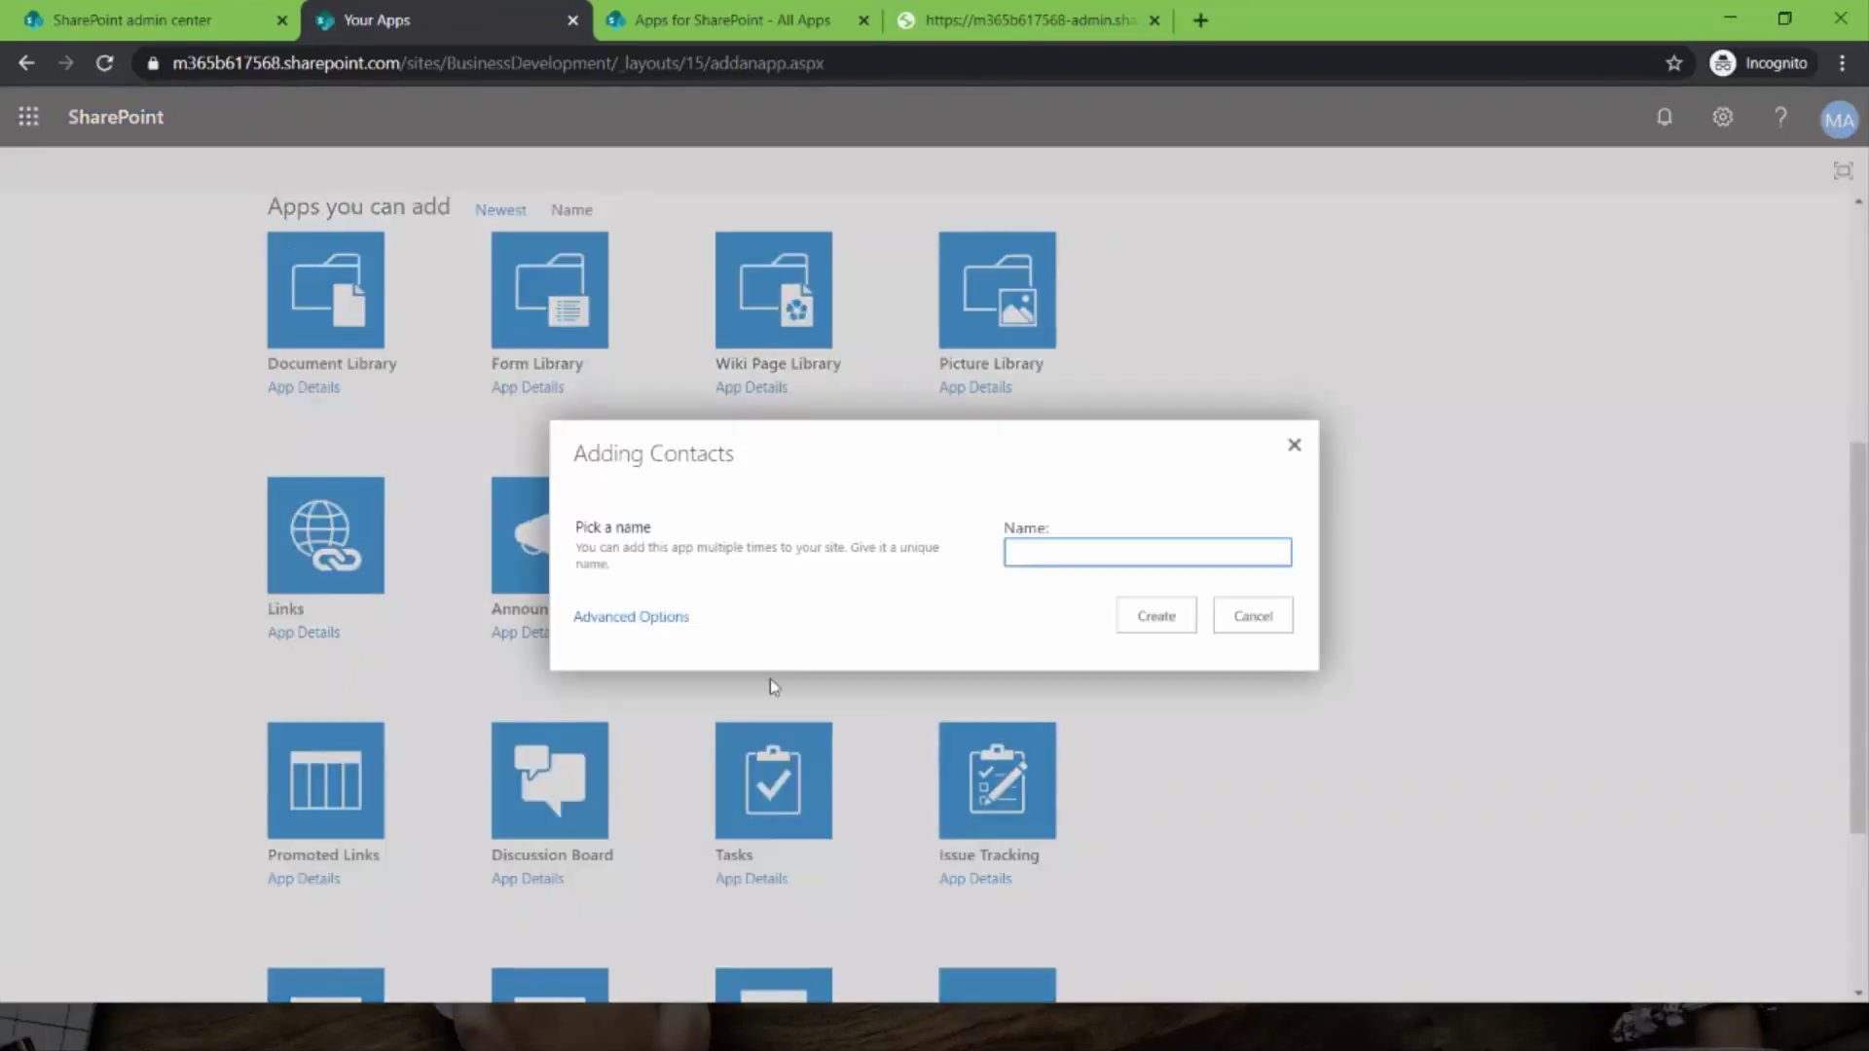
{"action": "type", "text": "Contacts"}
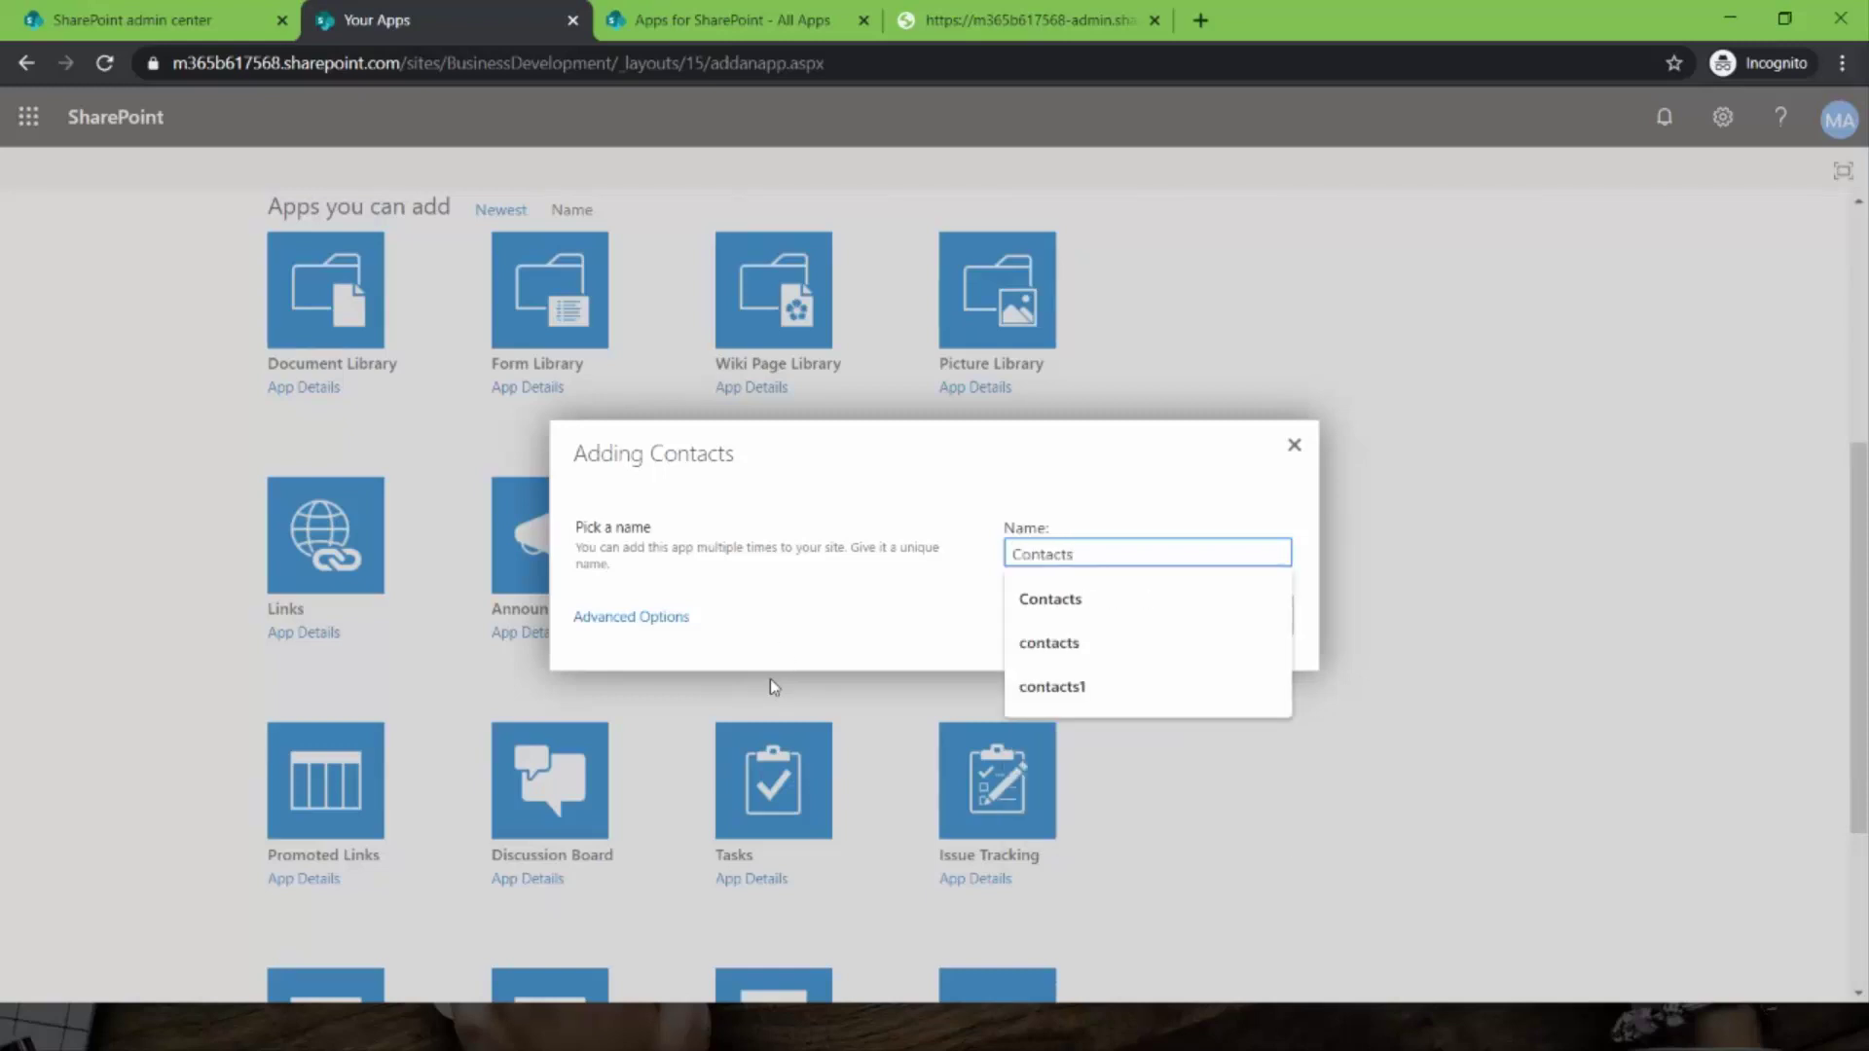
{"action": "left_click", "coordinate": [1320, 697]}
{"action": "left_click", "coordinate": [1168, 617]}
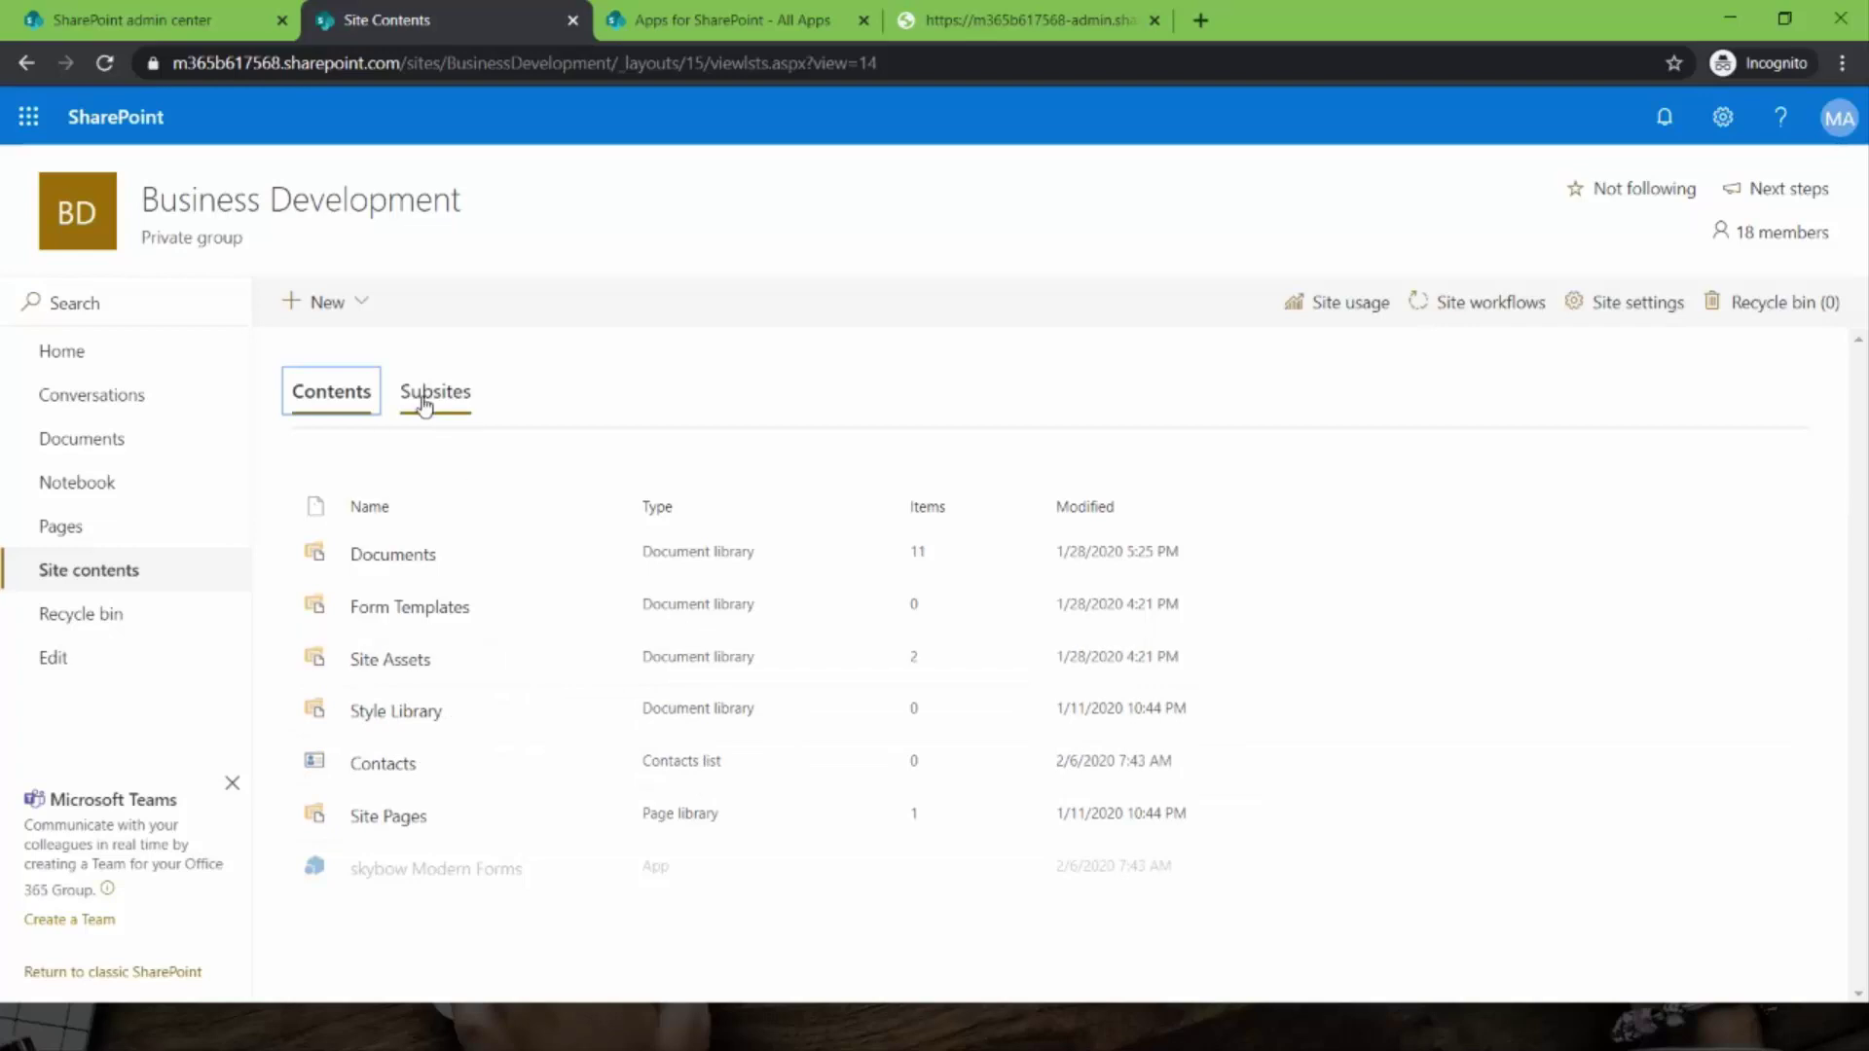
- Open Contacts, return to Site contents and reload until skybow Modern Forms is no longer greyed out
{"action": "left_click", "coordinate": [396, 768]}
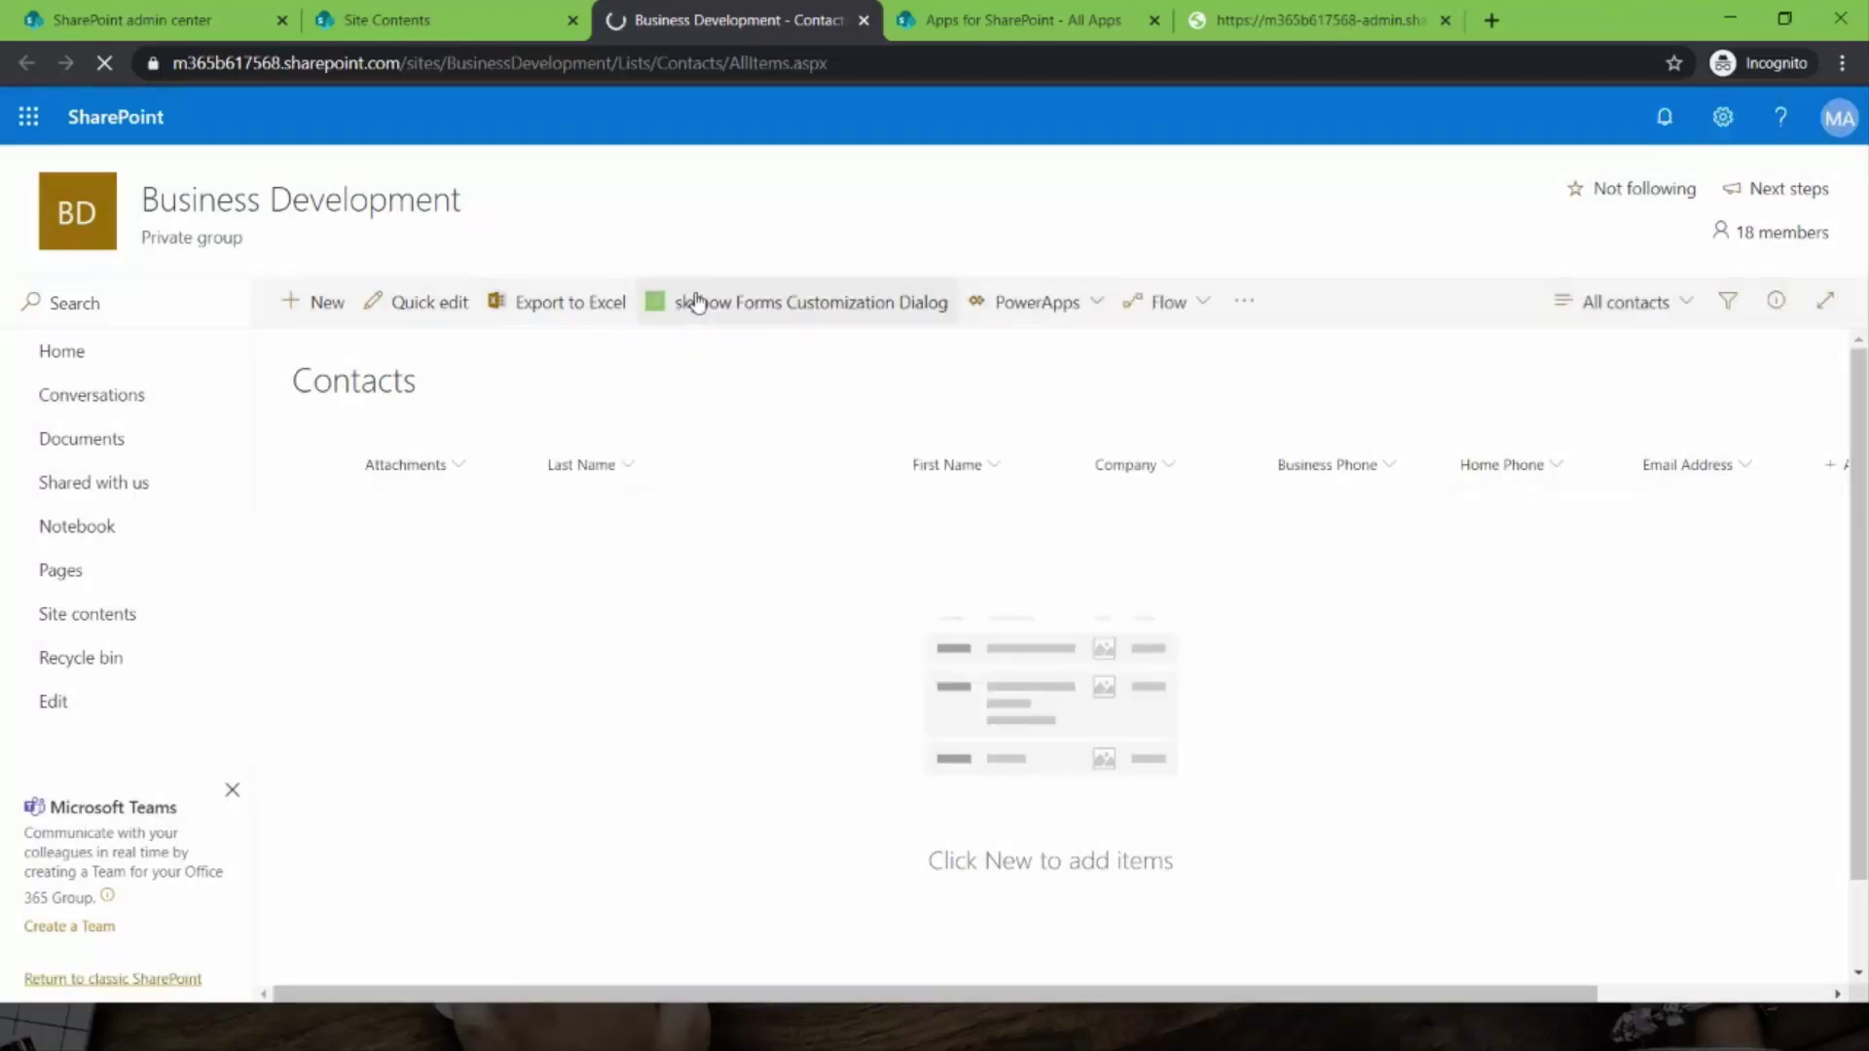
{"action": "left_click", "coordinate": [107, 620]}
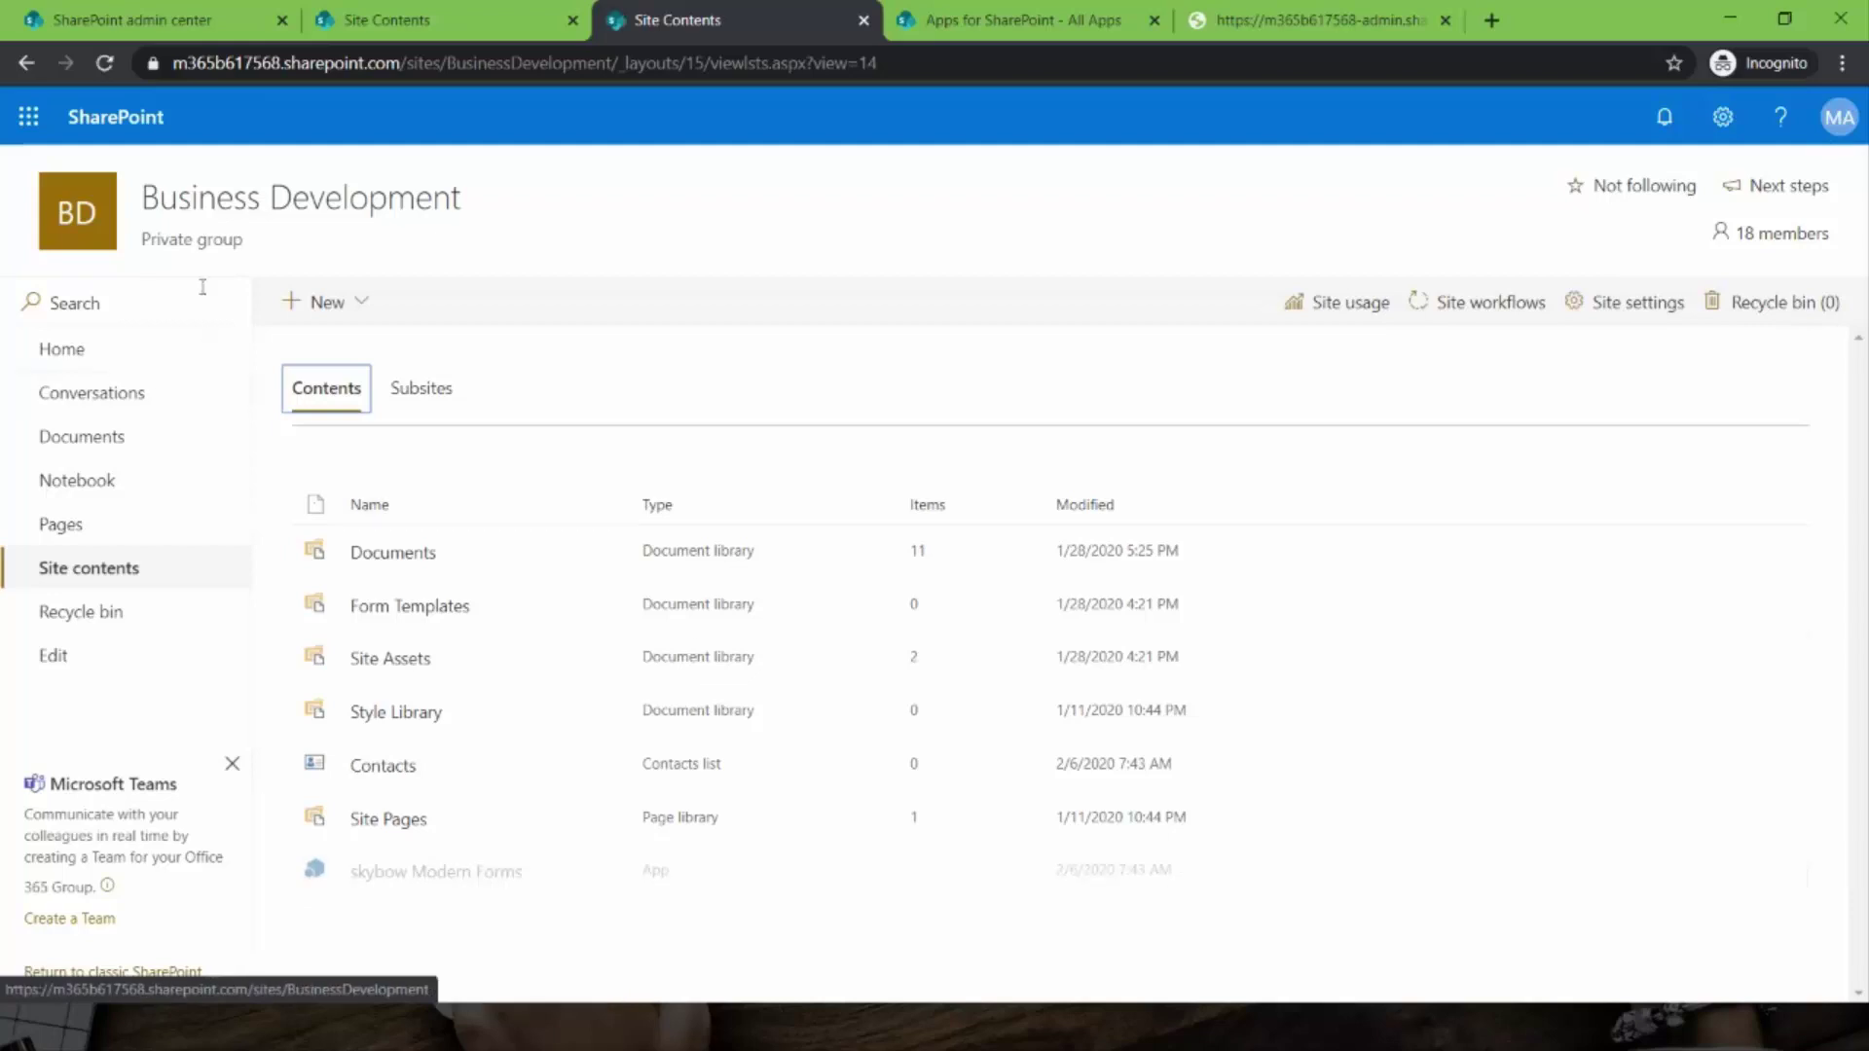
{"action": "left_click", "coordinate": [102, 72]}
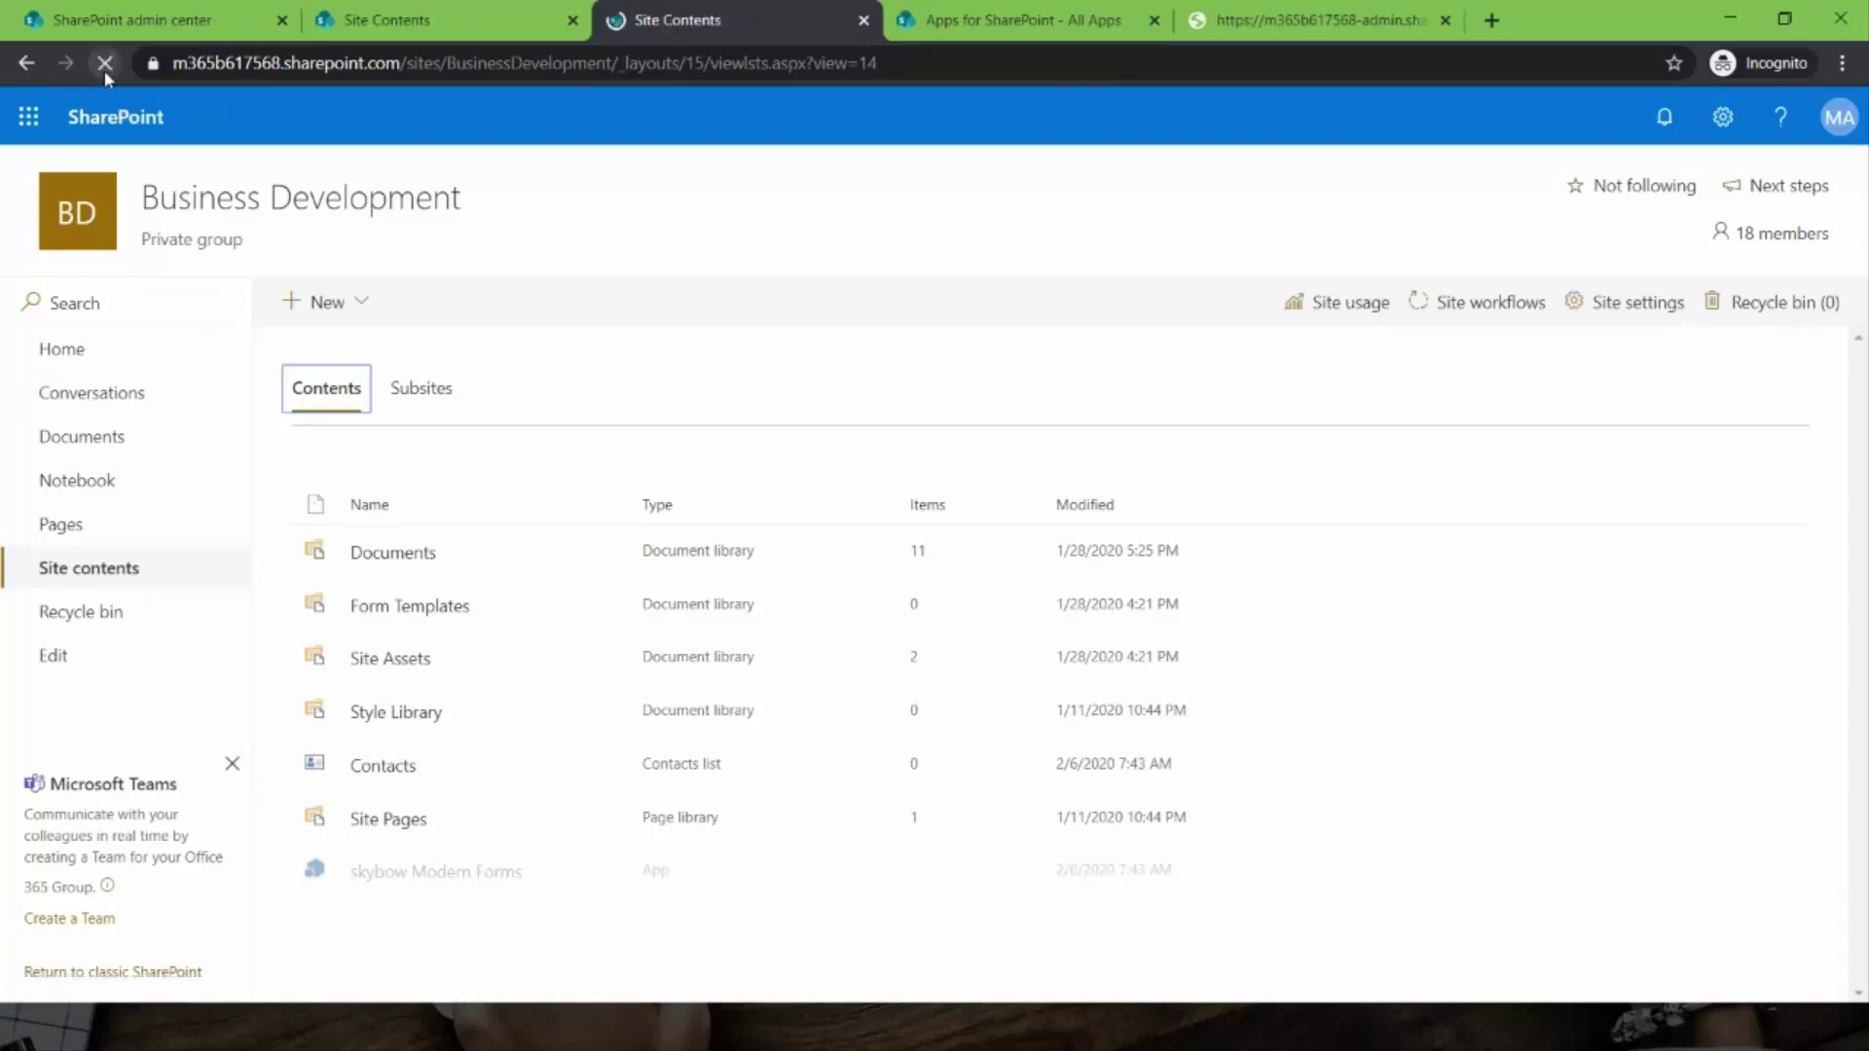
{"action": "left_click", "coordinate": [104, 70]}
{"action": "left_click", "coordinate": [104, 62]}
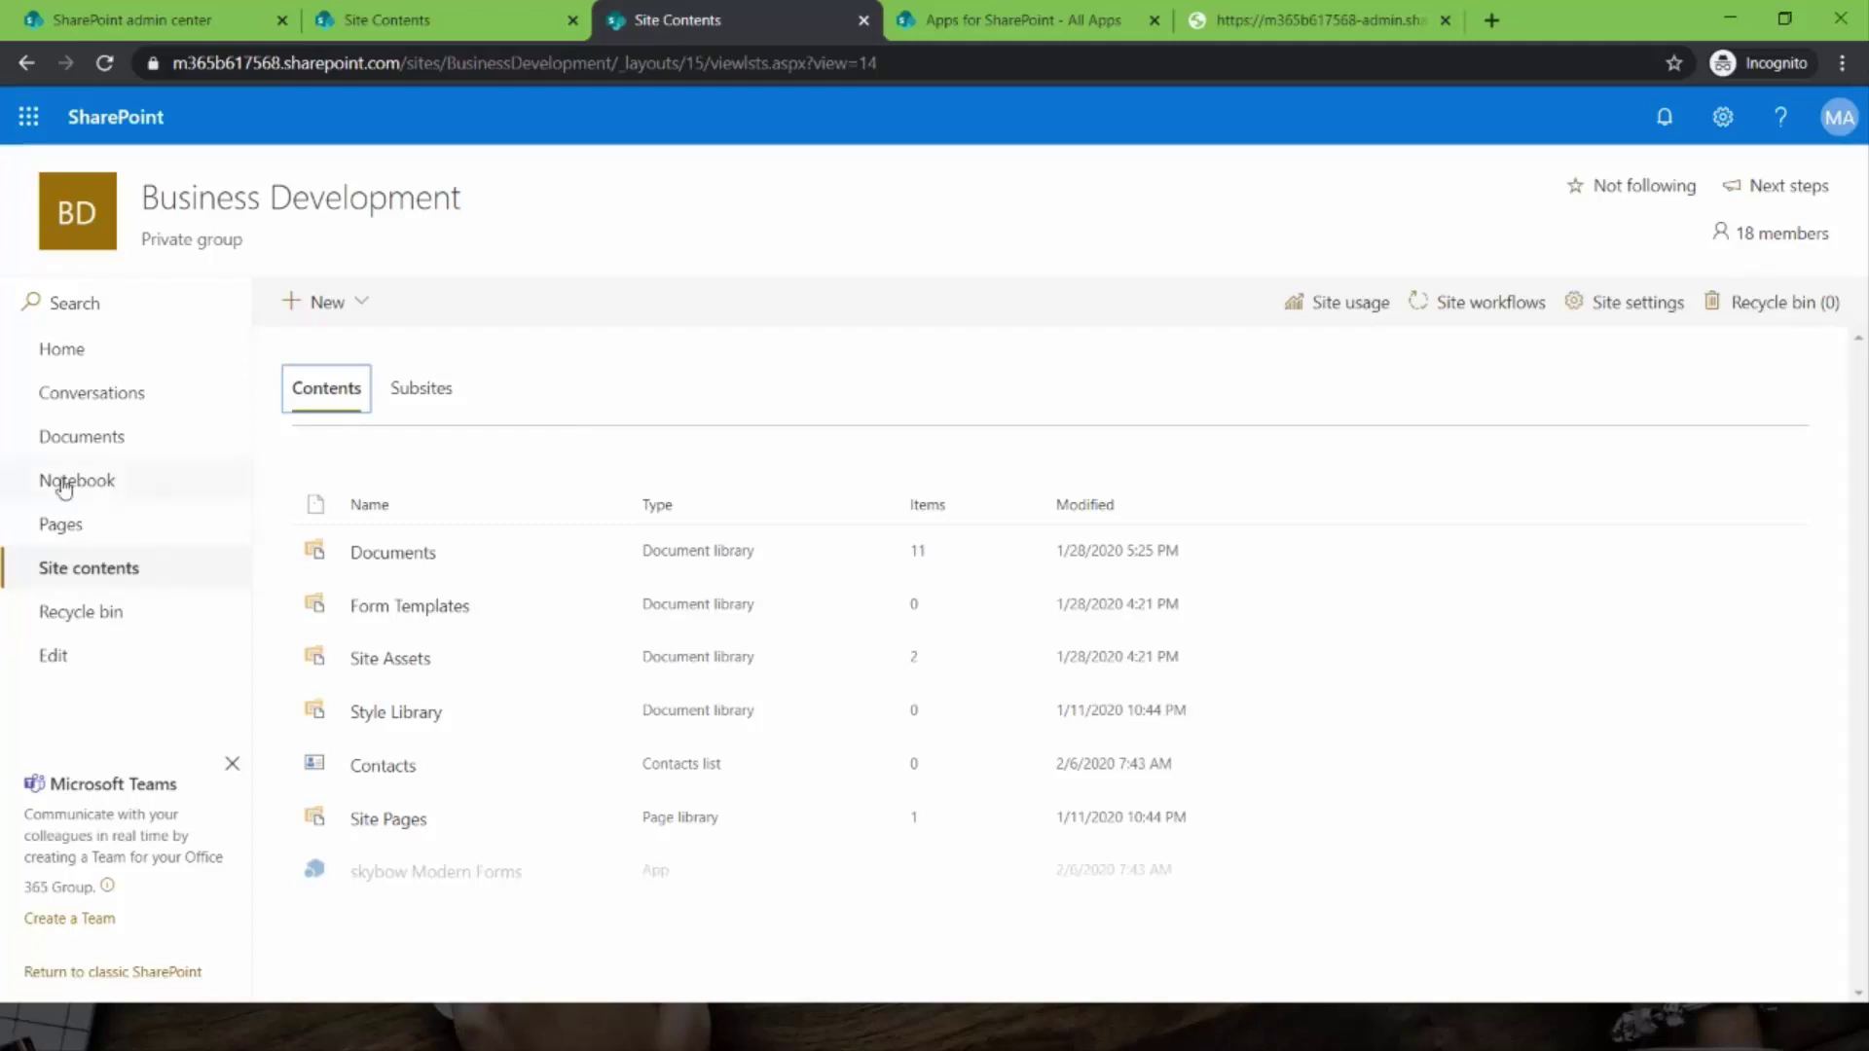
{"action": "left_click", "coordinate": [103, 578]}
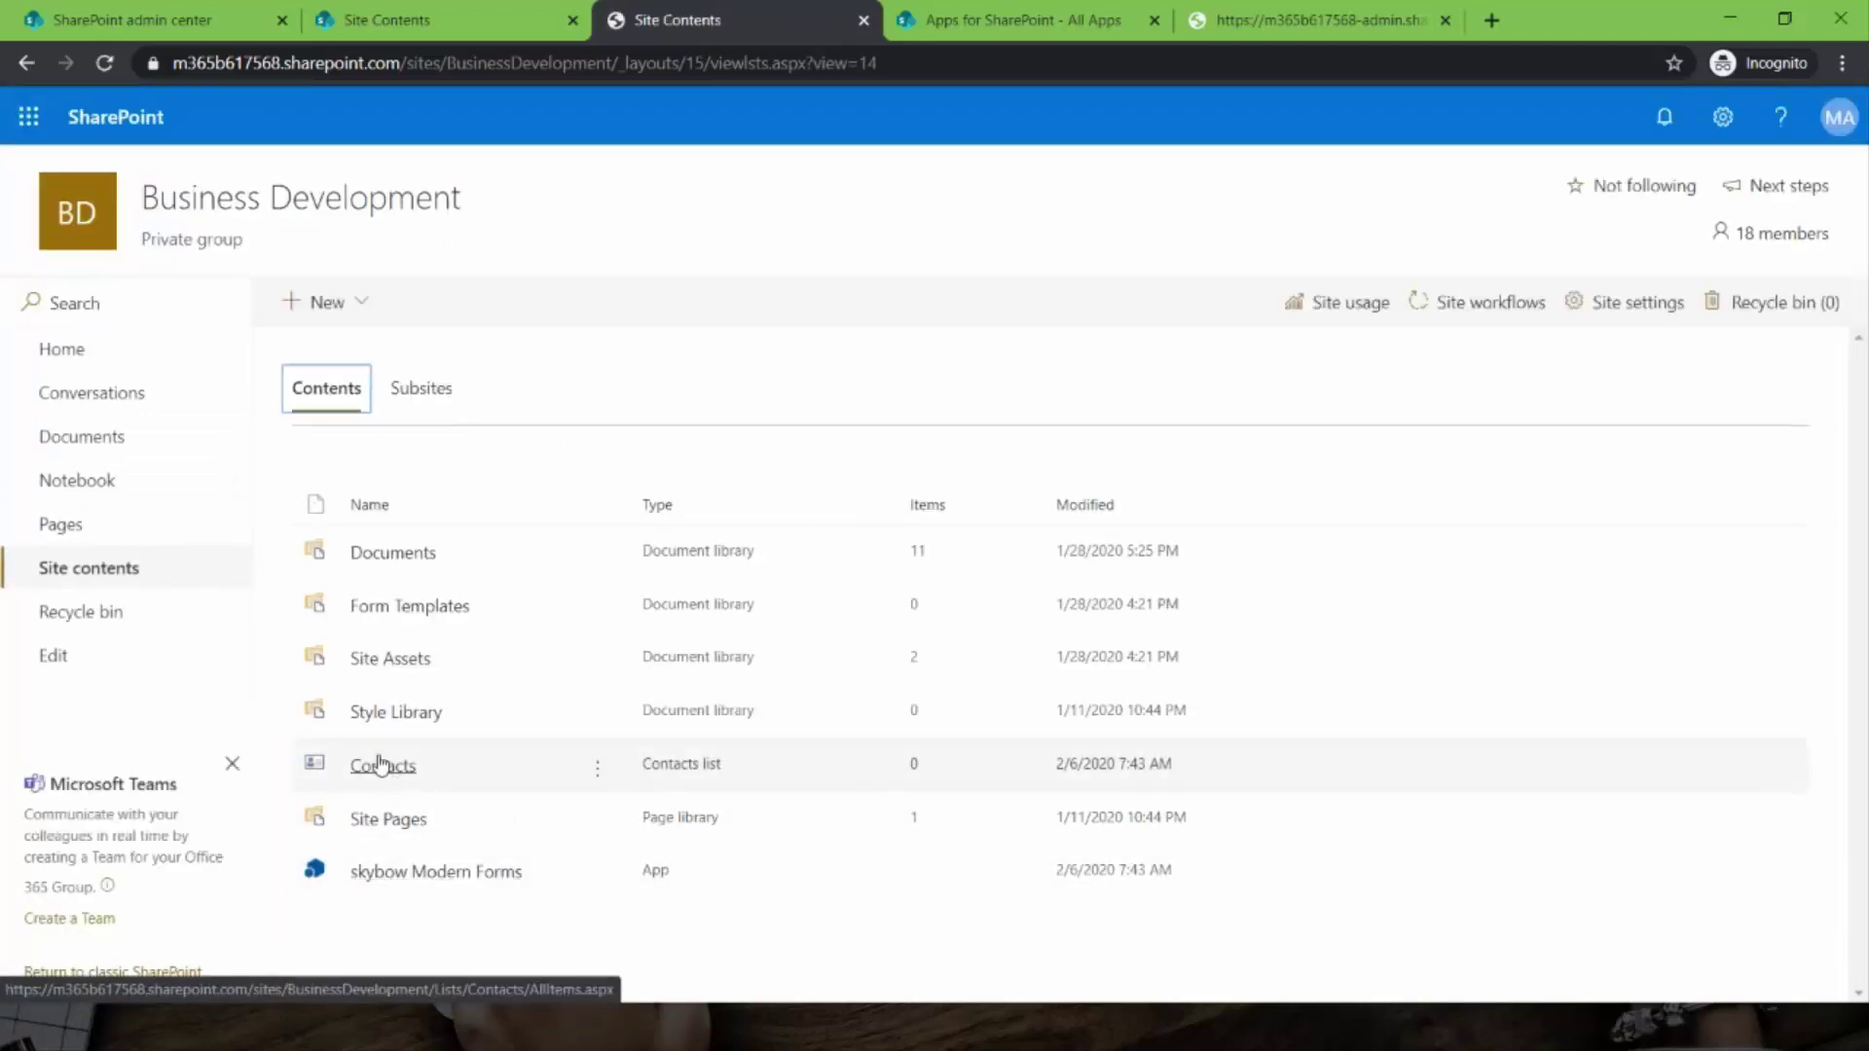
- Open the Contacts list, permanently hide the Teams banner, and show the skybow forms status
{"action": "left_click", "coordinate": [381, 765]}
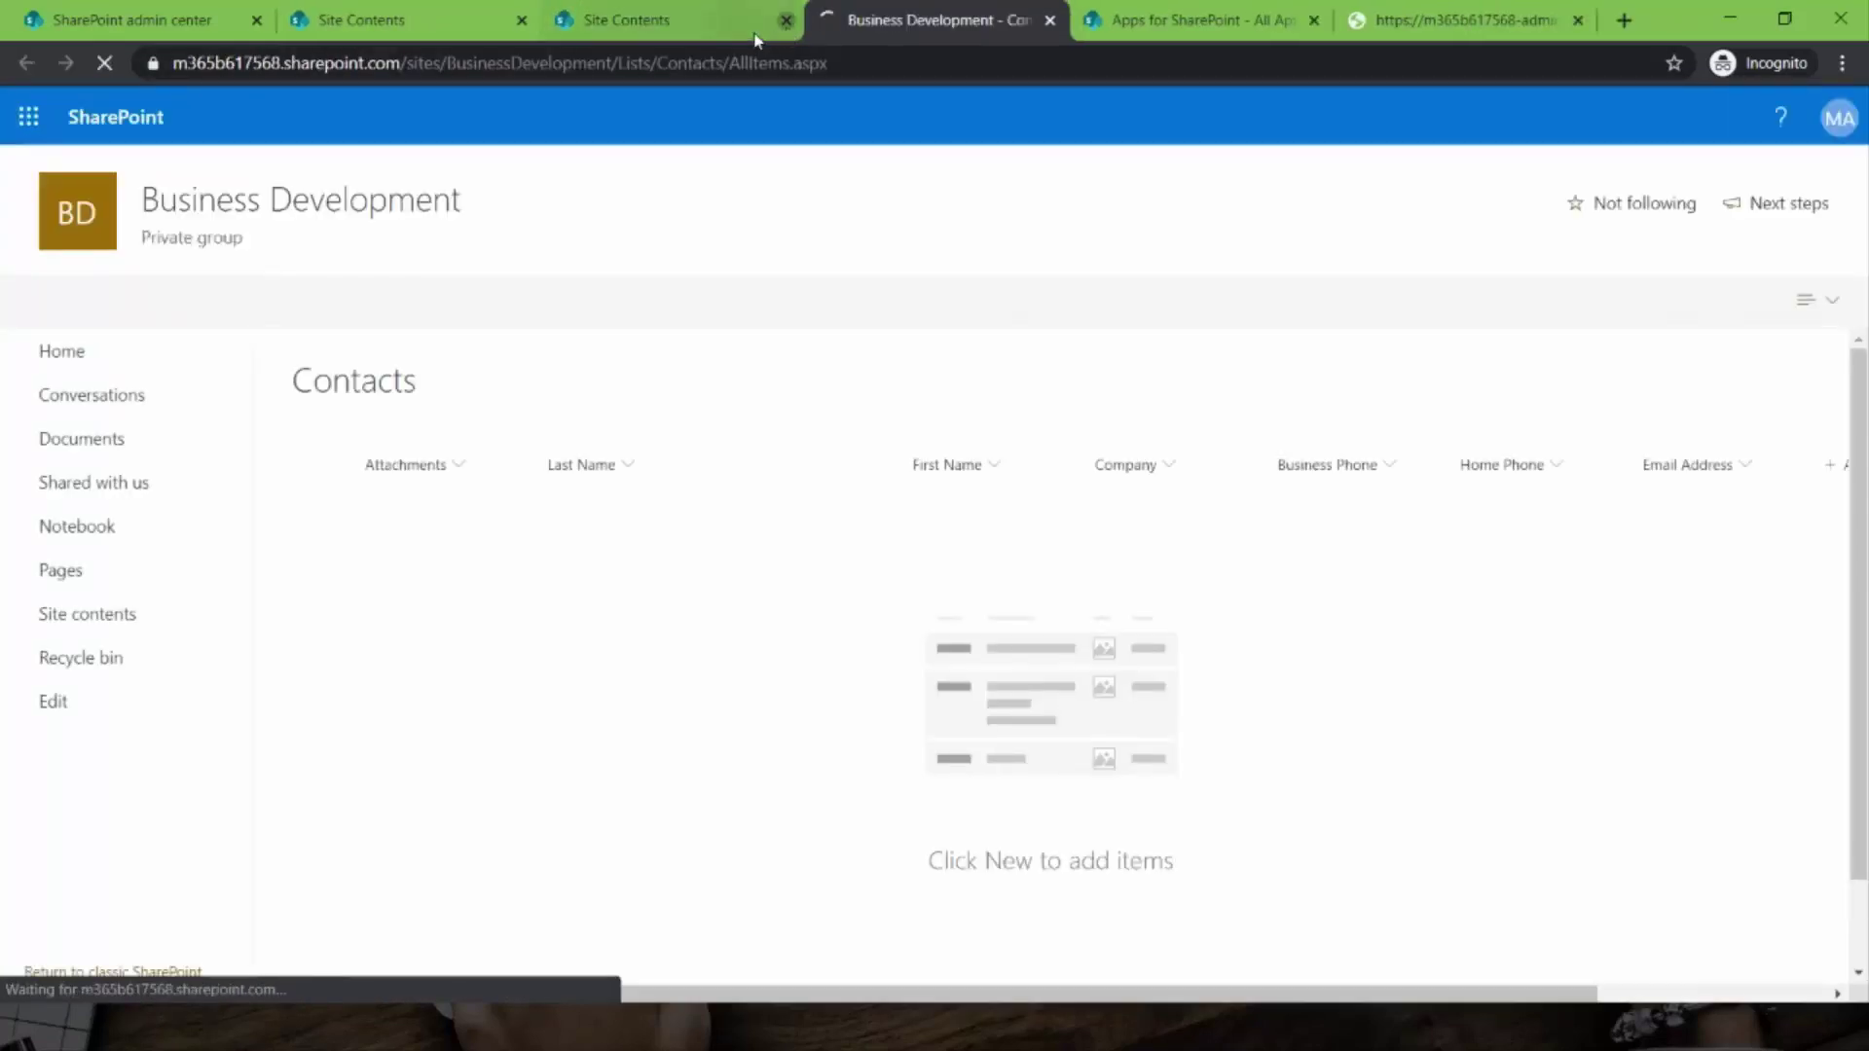
{"action": "left_click", "coordinate": [784, 20]}
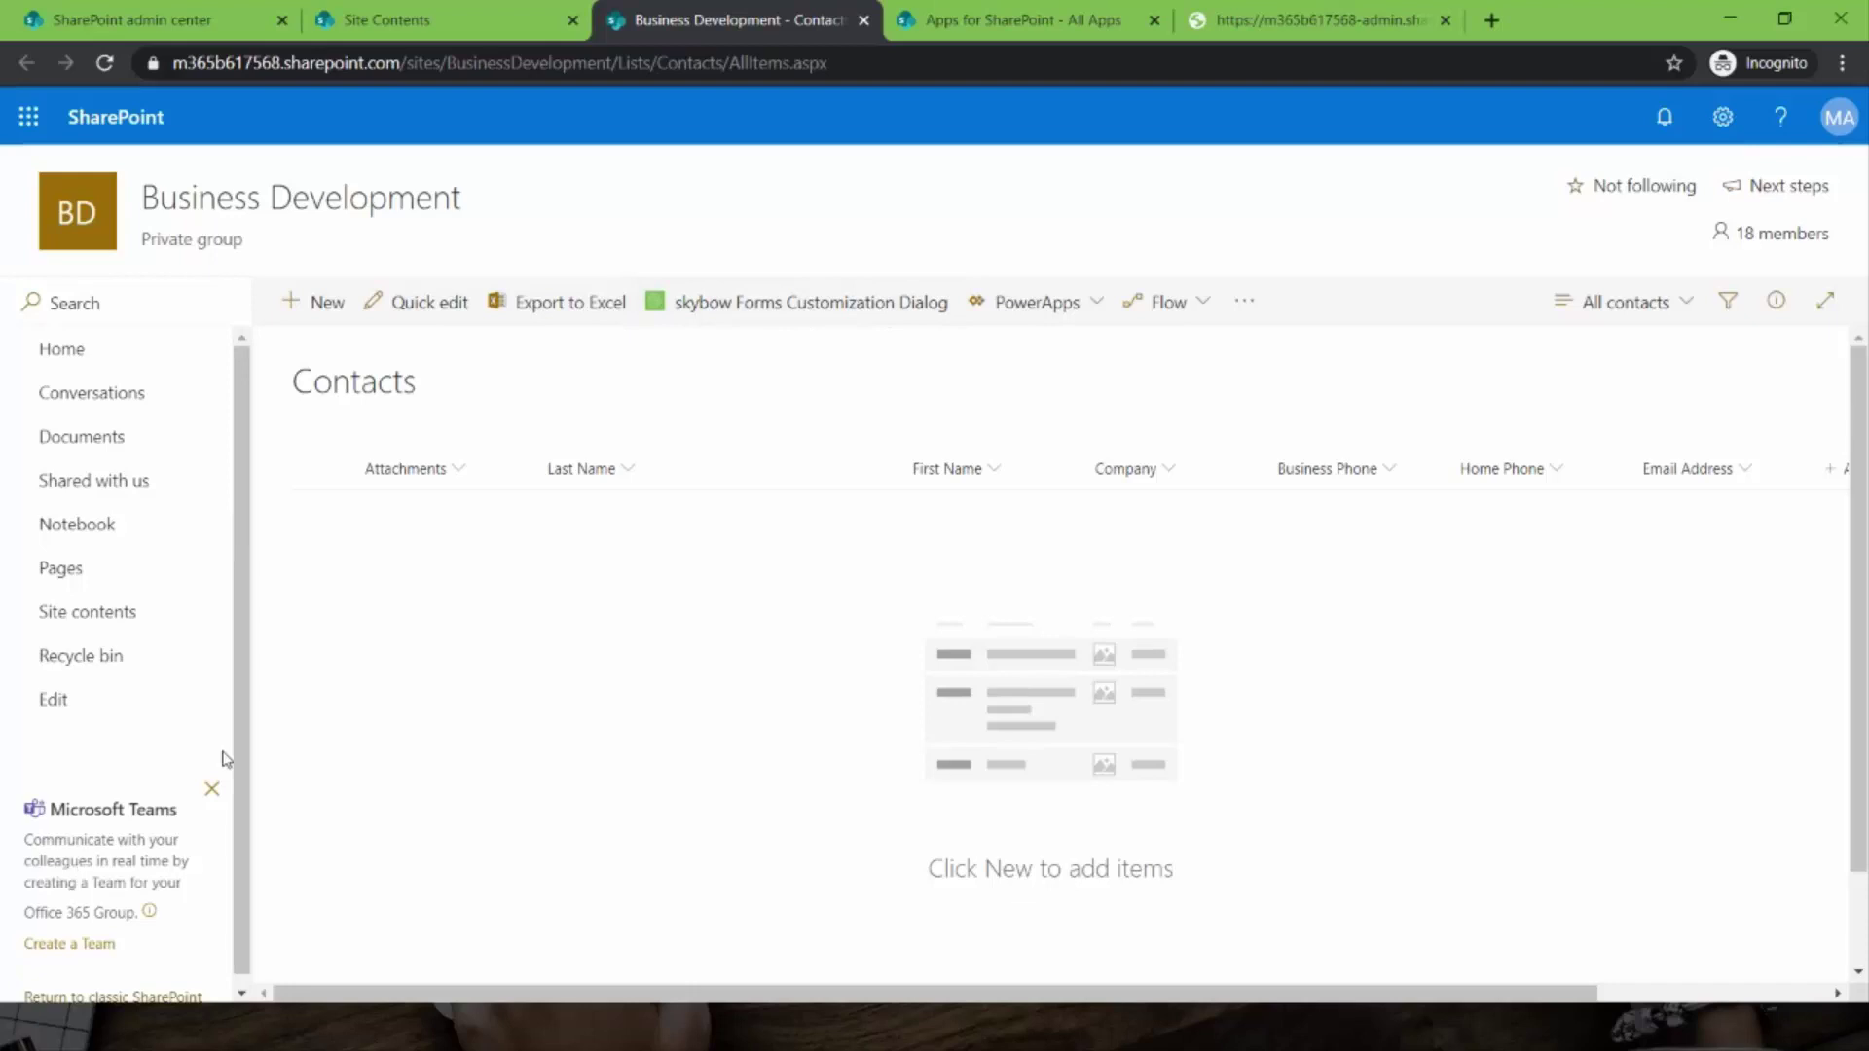
{"action": "left_click", "coordinate": [212, 793]}
{"action": "left_click", "coordinate": [1076, 620]}
{"action": "left_click", "coordinate": [212, 791]}
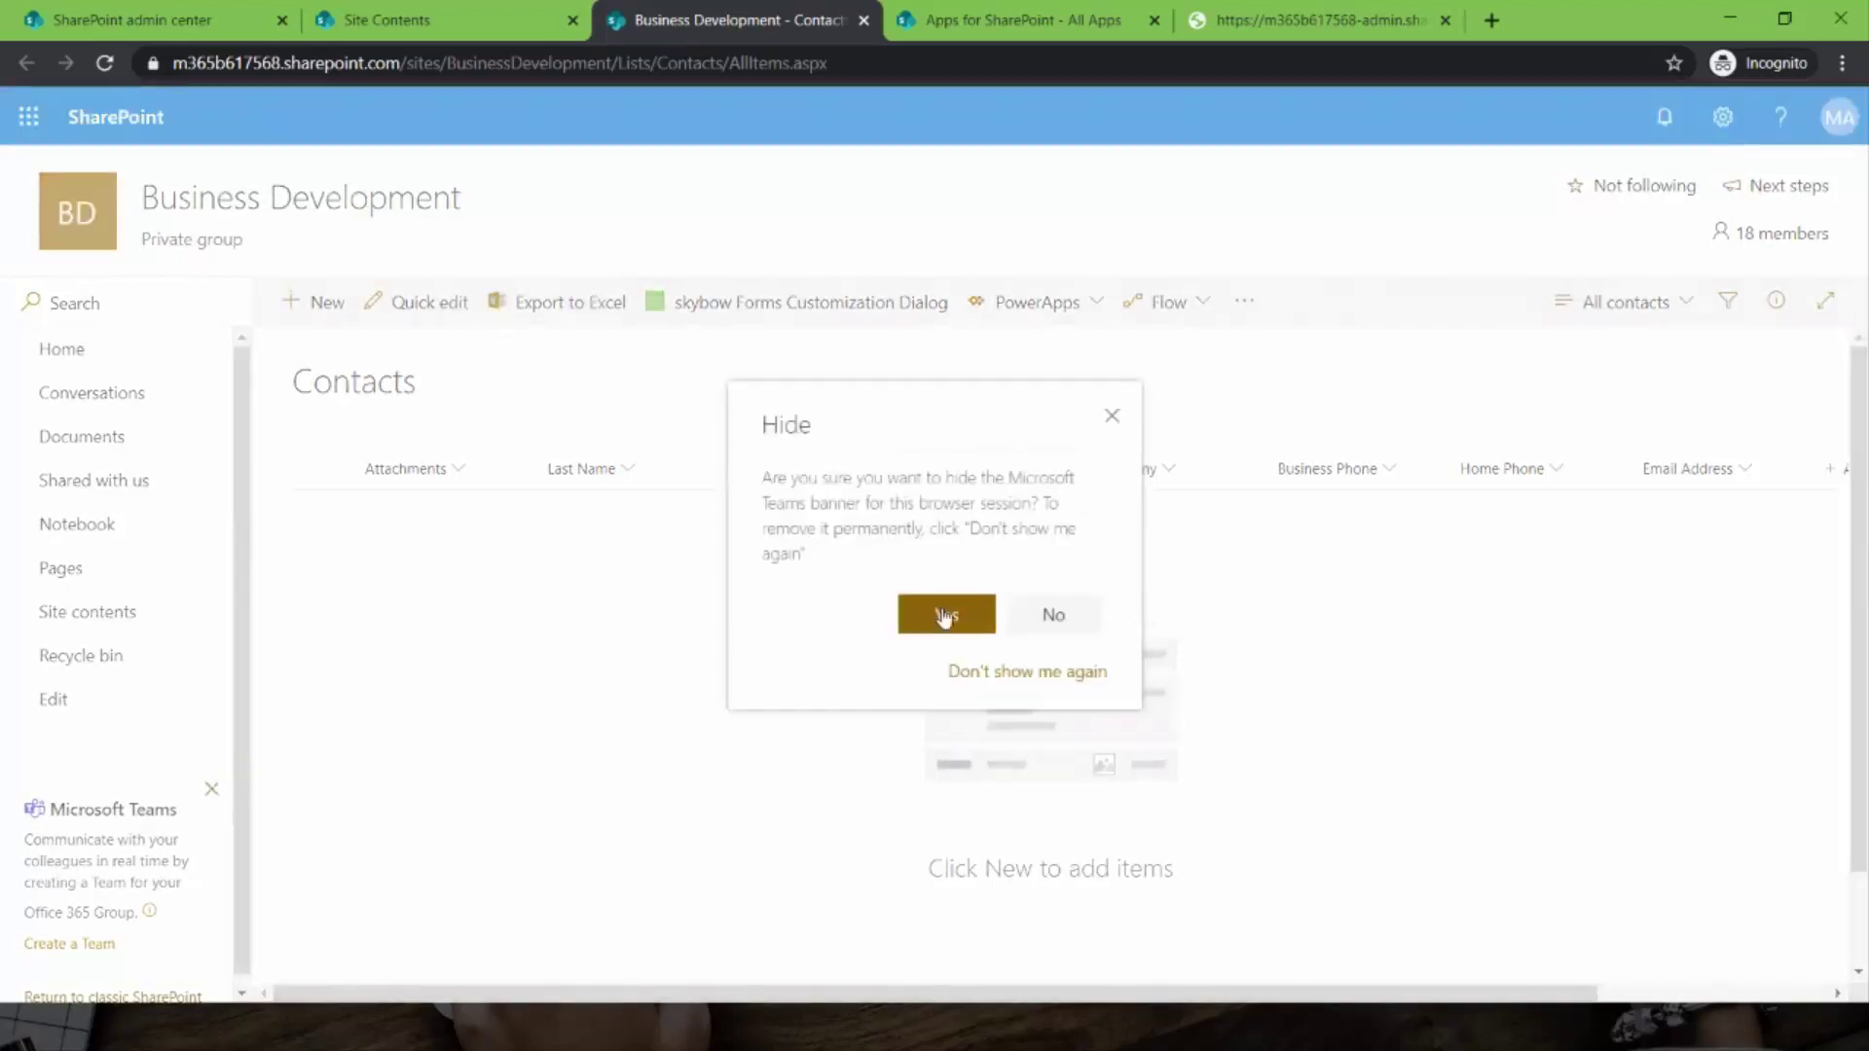
{"action": "left_click", "coordinate": [973, 676]}
{"action": "left_click", "coordinate": [814, 301]}
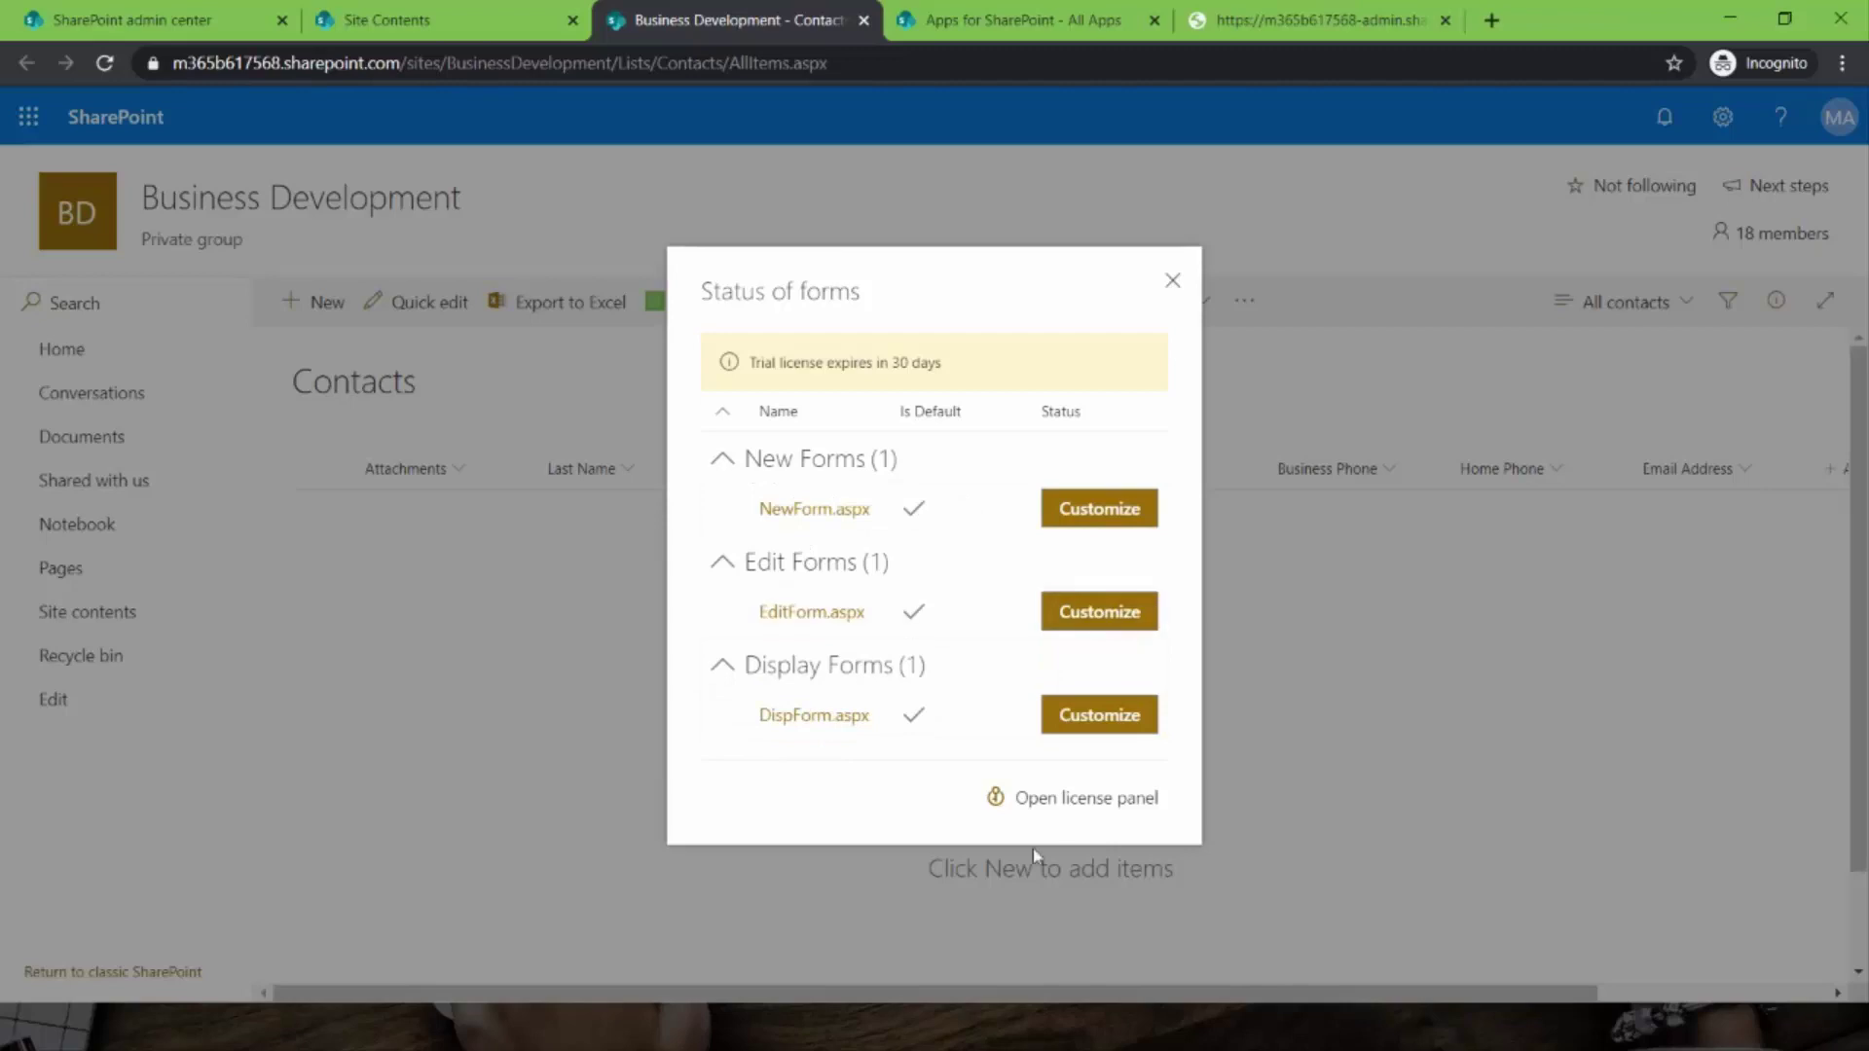
- Review the skybow trial license key, then open NewForm.aspx in skybow design mode
{"action": "left_click", "coordinate": [1104, 813]}
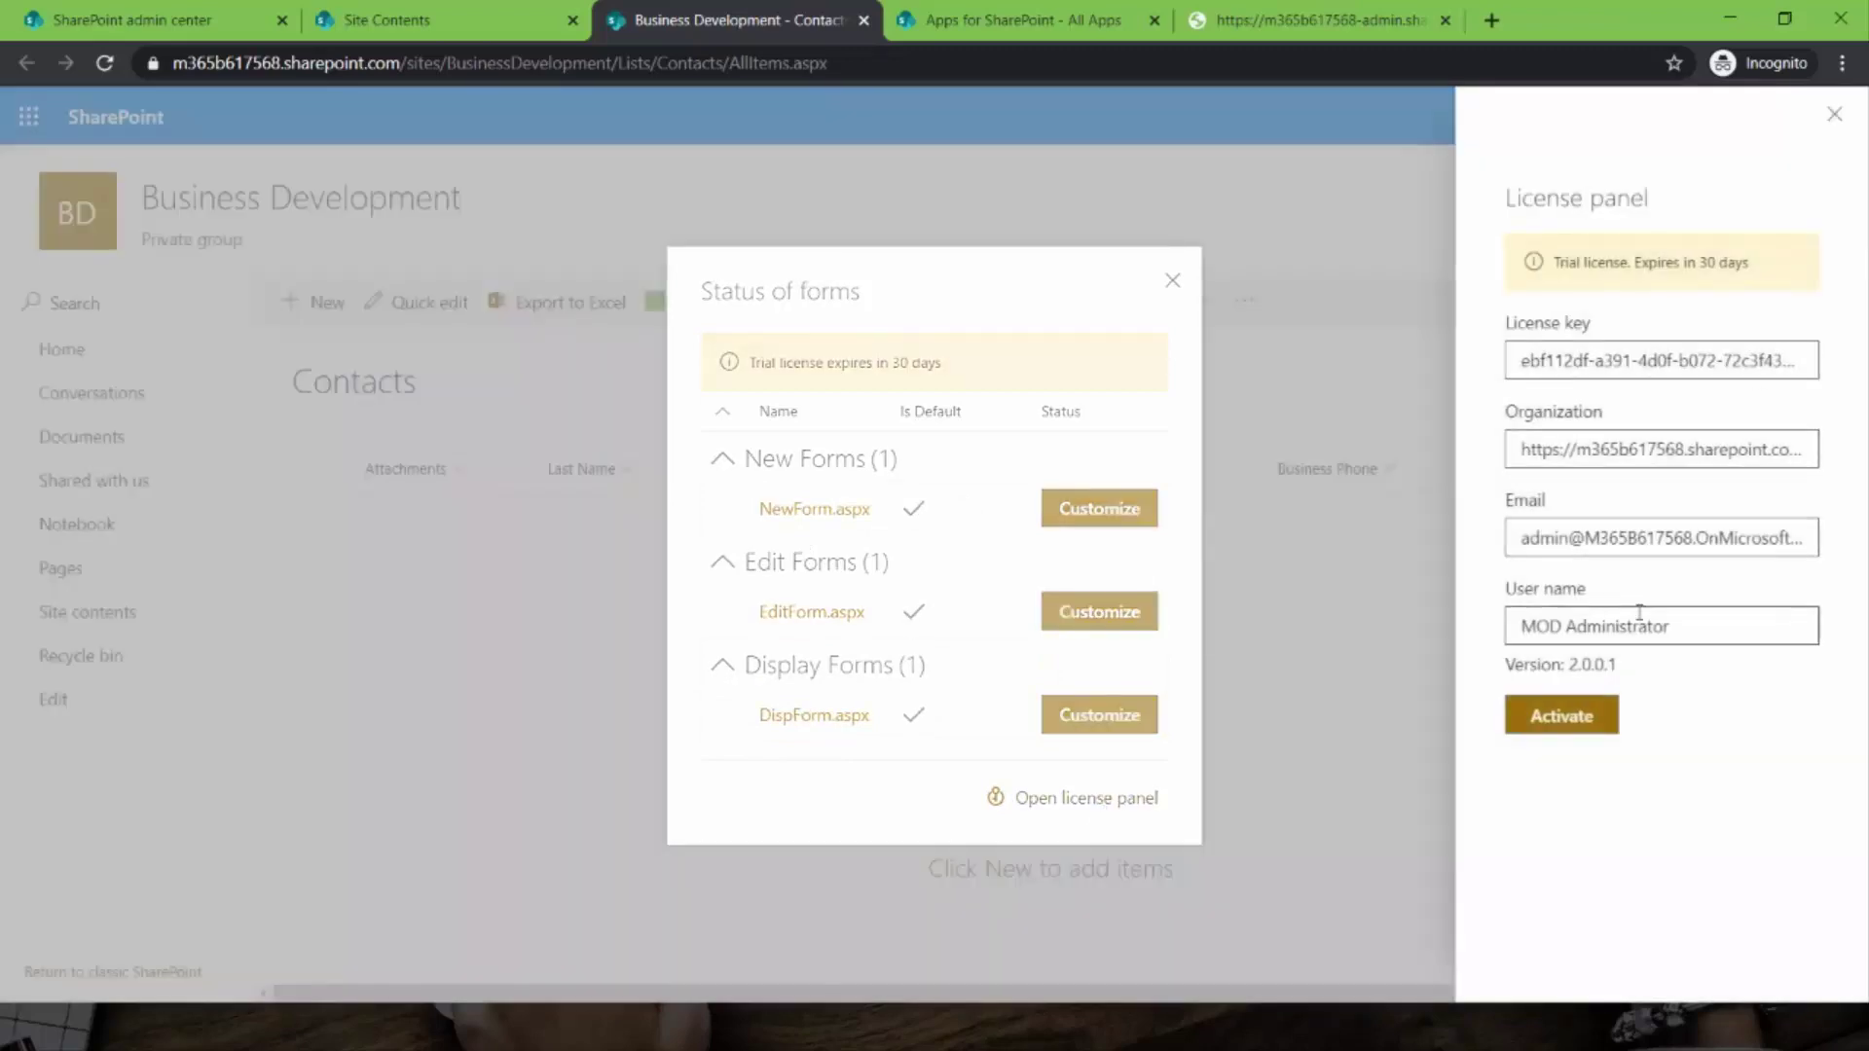
{"action": "left_click", "coordinate": [1523, 360]}
{"action": "left_click_drag", "start_coordinate": [1524, 360], "coordinate": [1828, 386]}
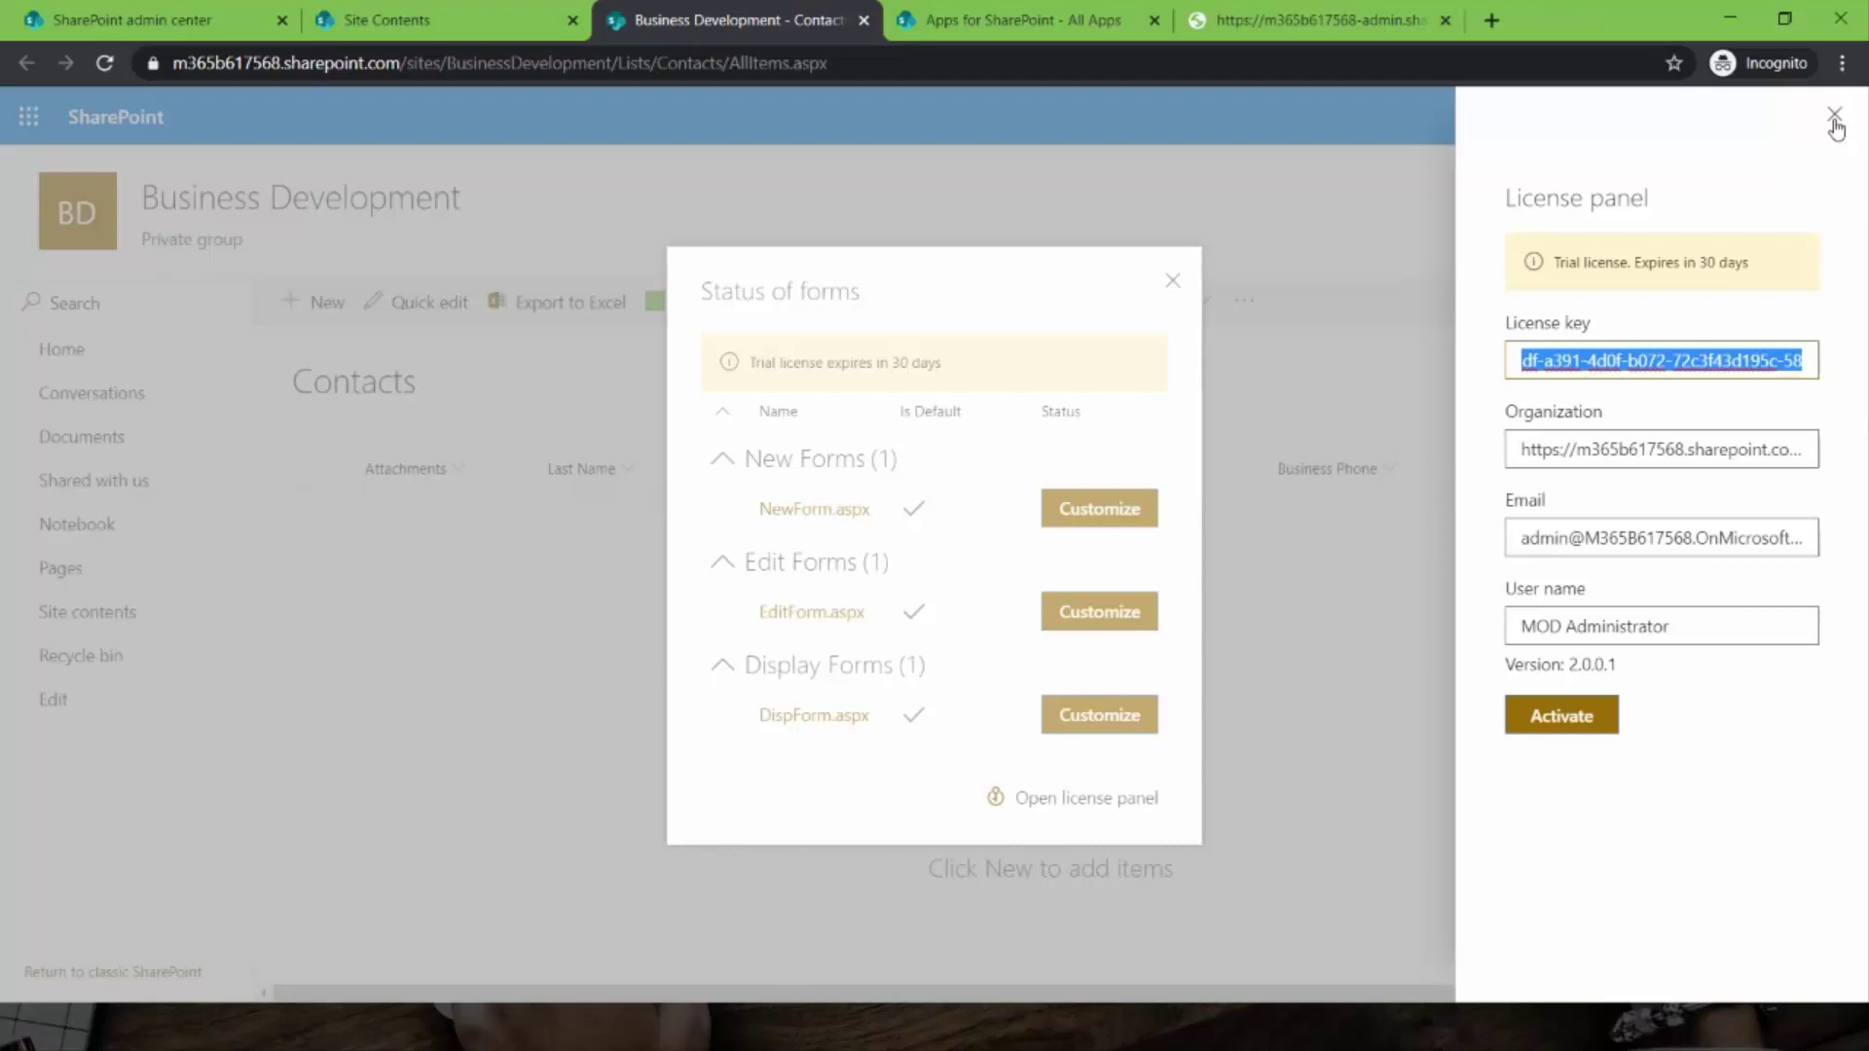
{"action": "left_click", "coordinate": [1833, 122]}
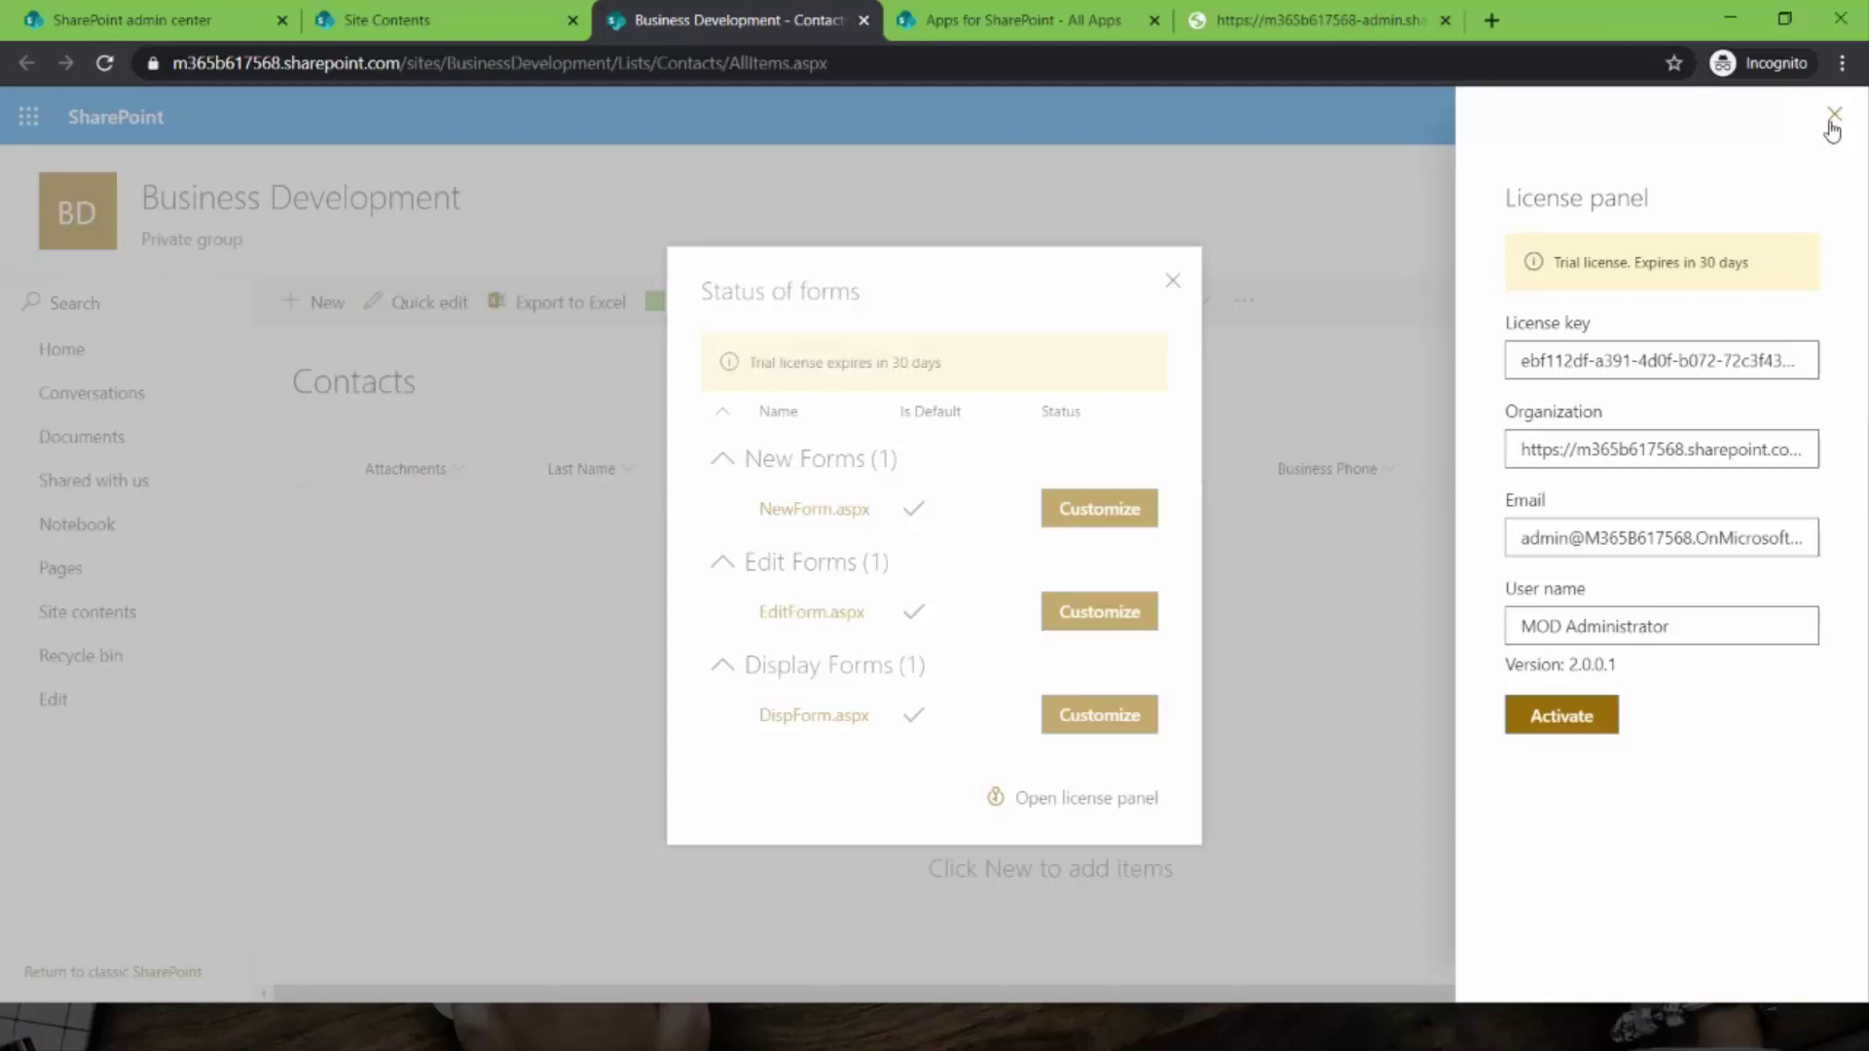
{"action": "left_click", "coordinate": [1832, 129]}
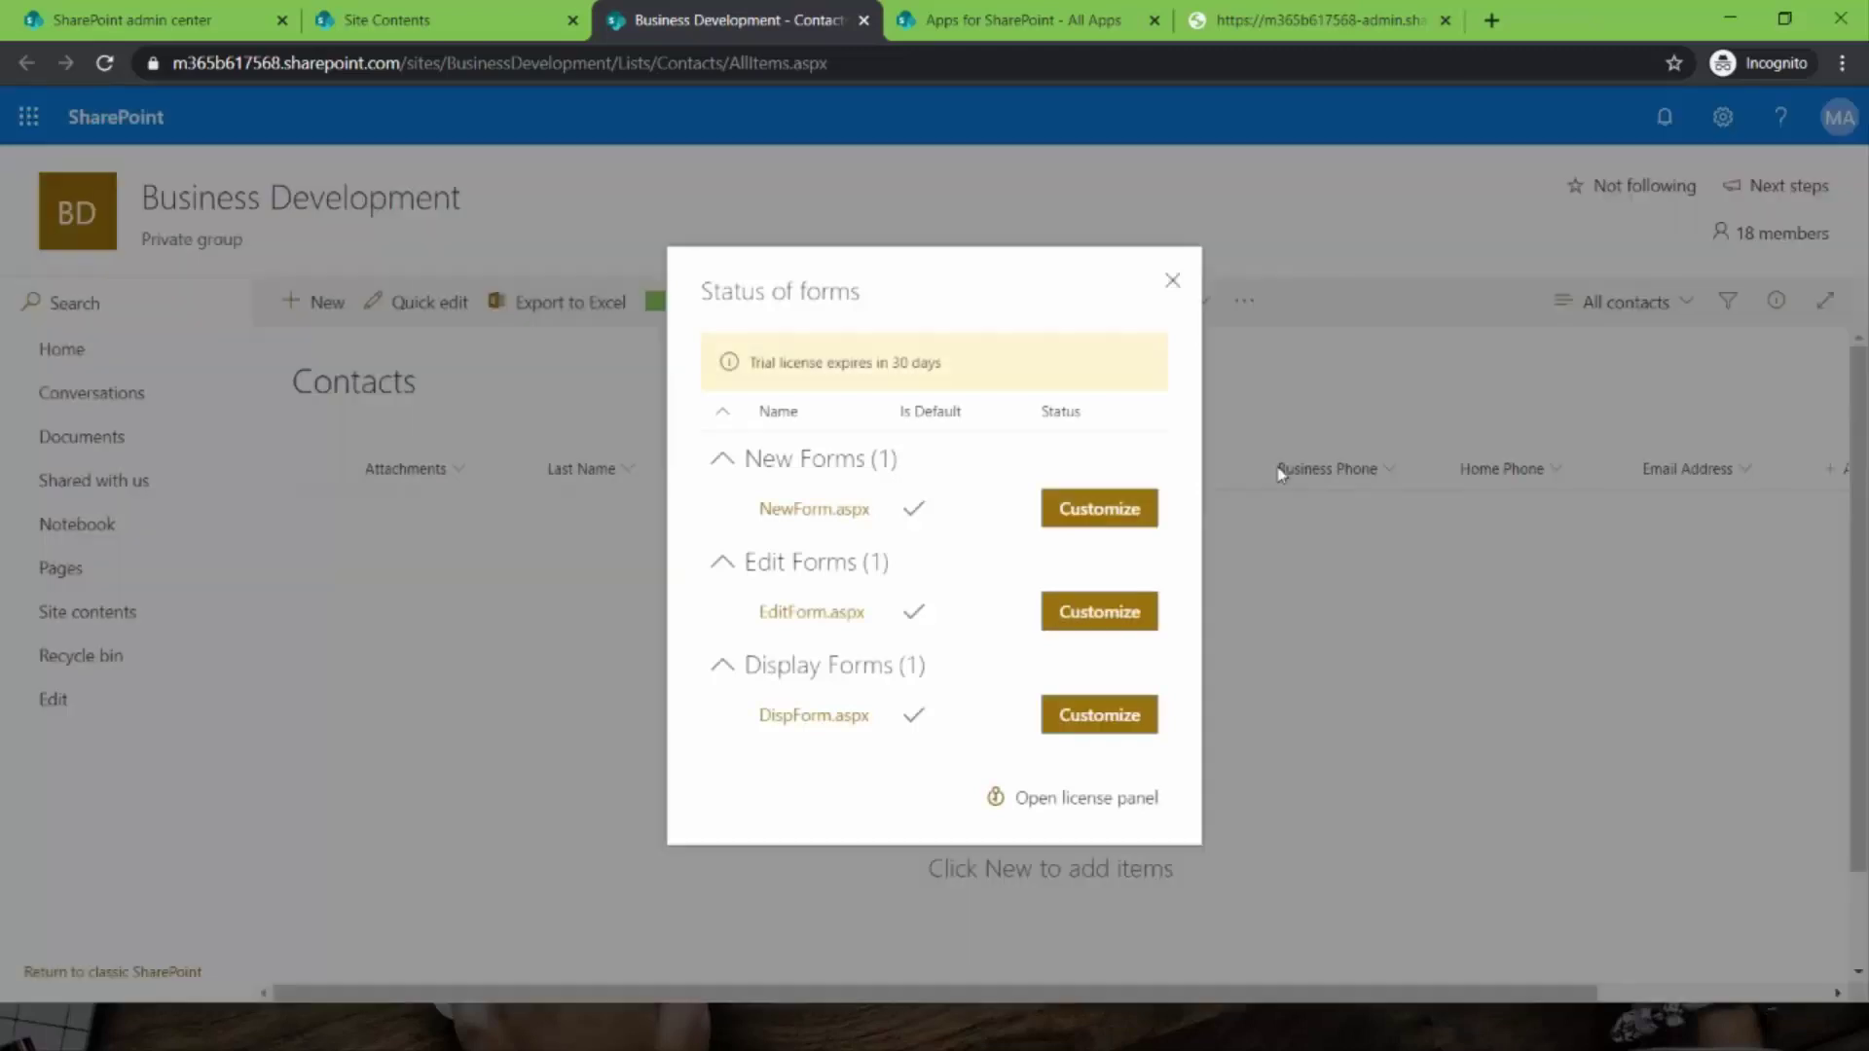
{"action": "left_click", "coordinate": [843, 510]}
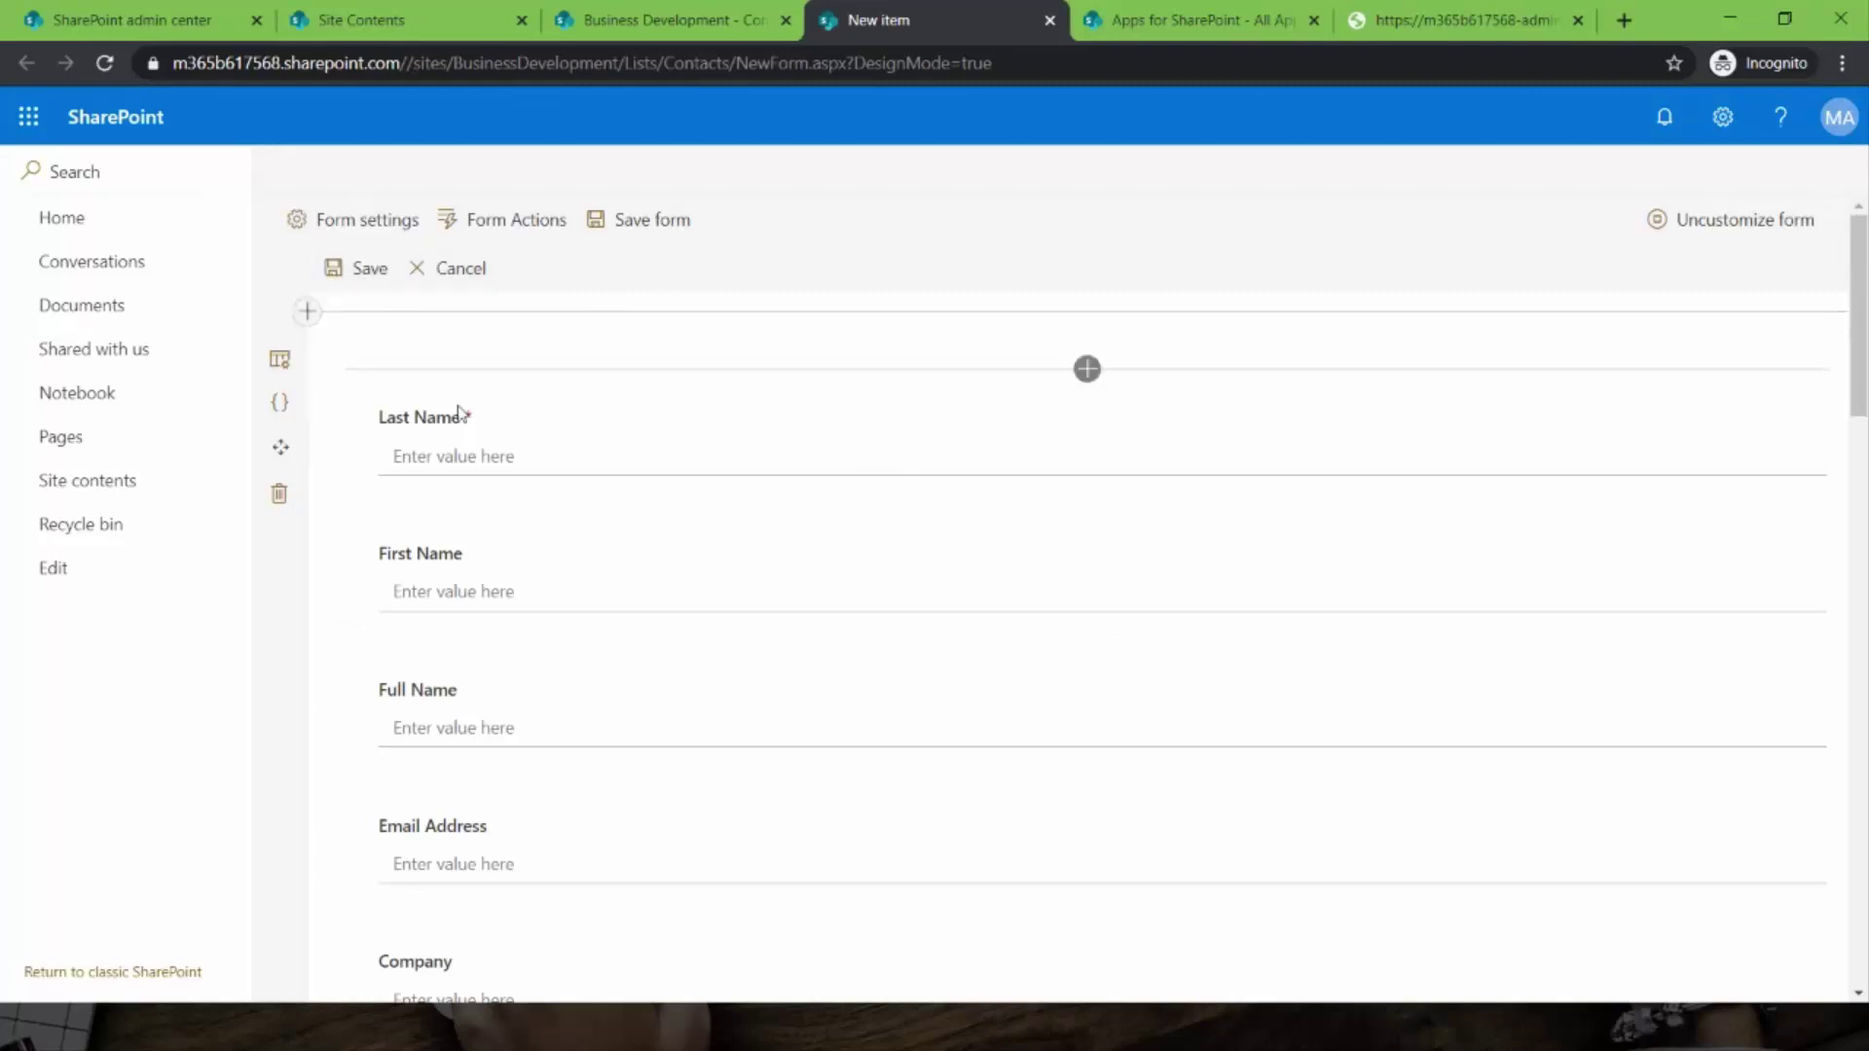
- Embed a Documents library part above Last Name, then show the Form Actions list
{"action": "left_click", "coordinate": [1087, 368]}
{"action": "scroll", "coordinate": [1011, 673], "scroll_direction": "down", "scroll_amount": 10}
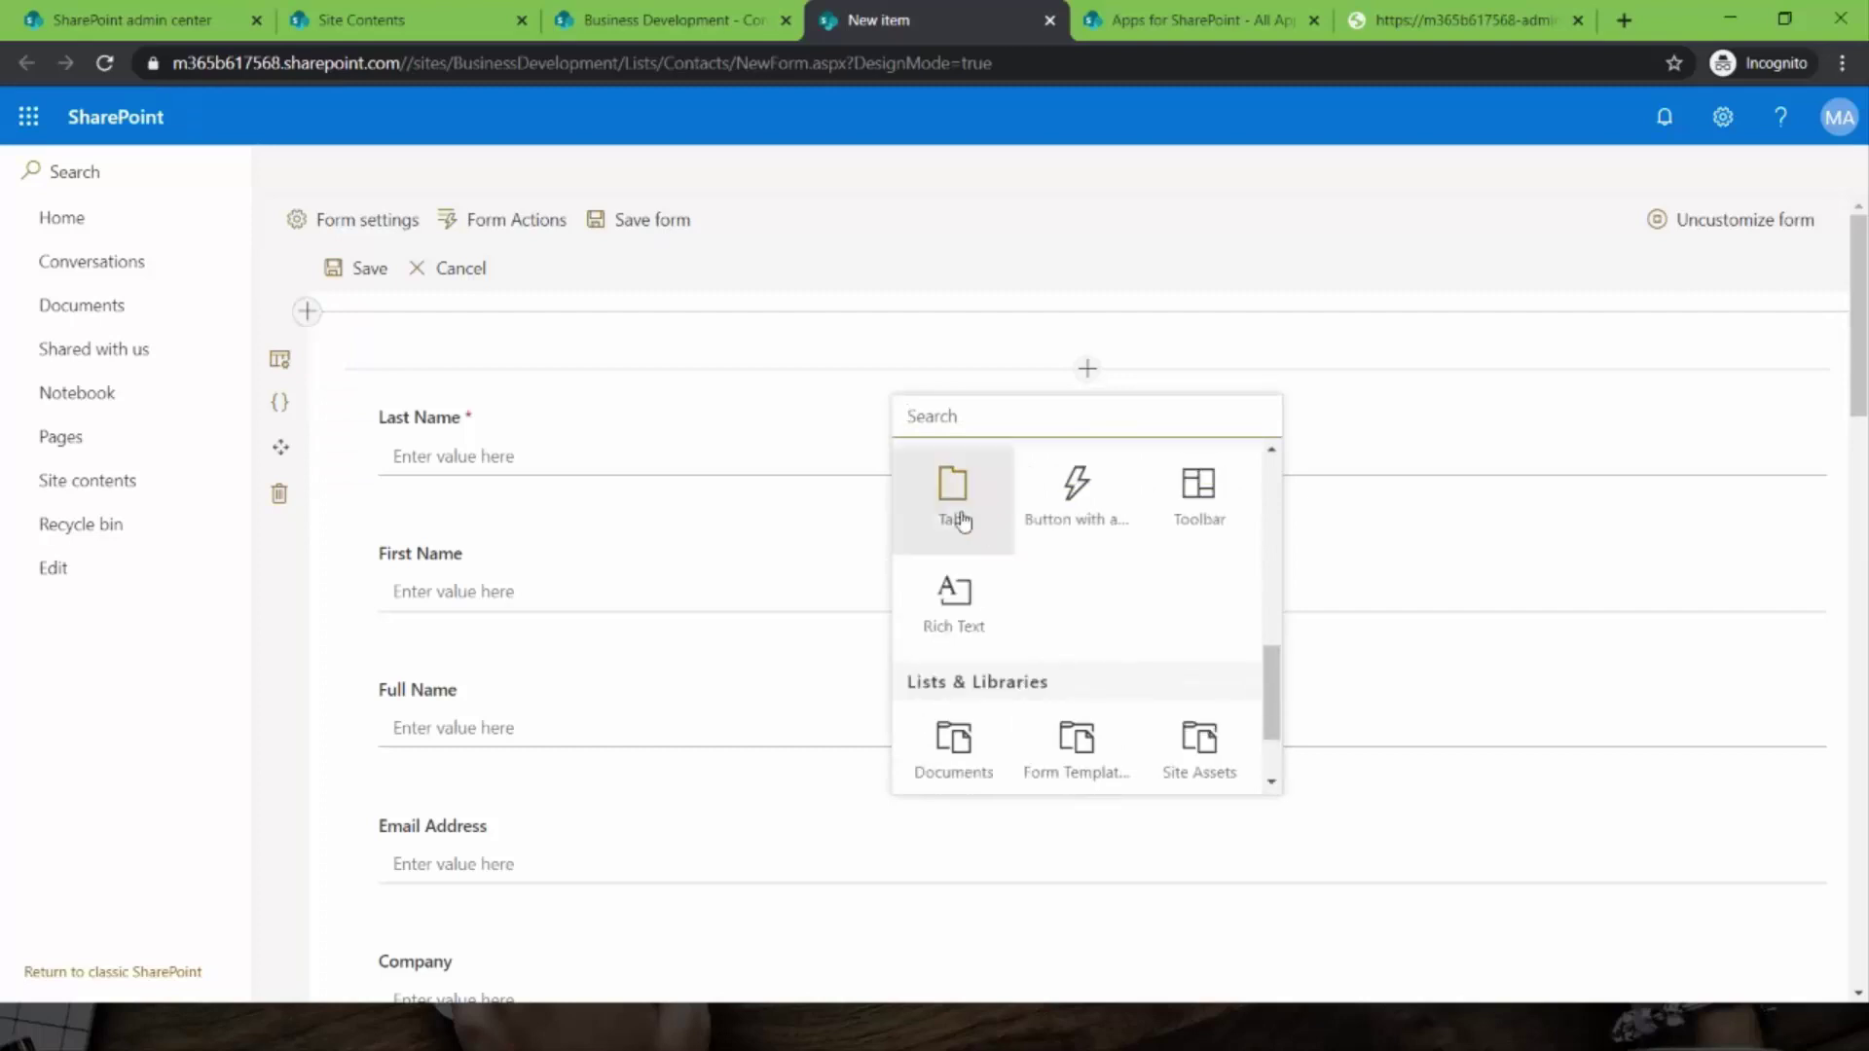
{"action": "scroll", "coordinate": [1020, 718], "scroll_direction": "down", "scroll_amount": 1}
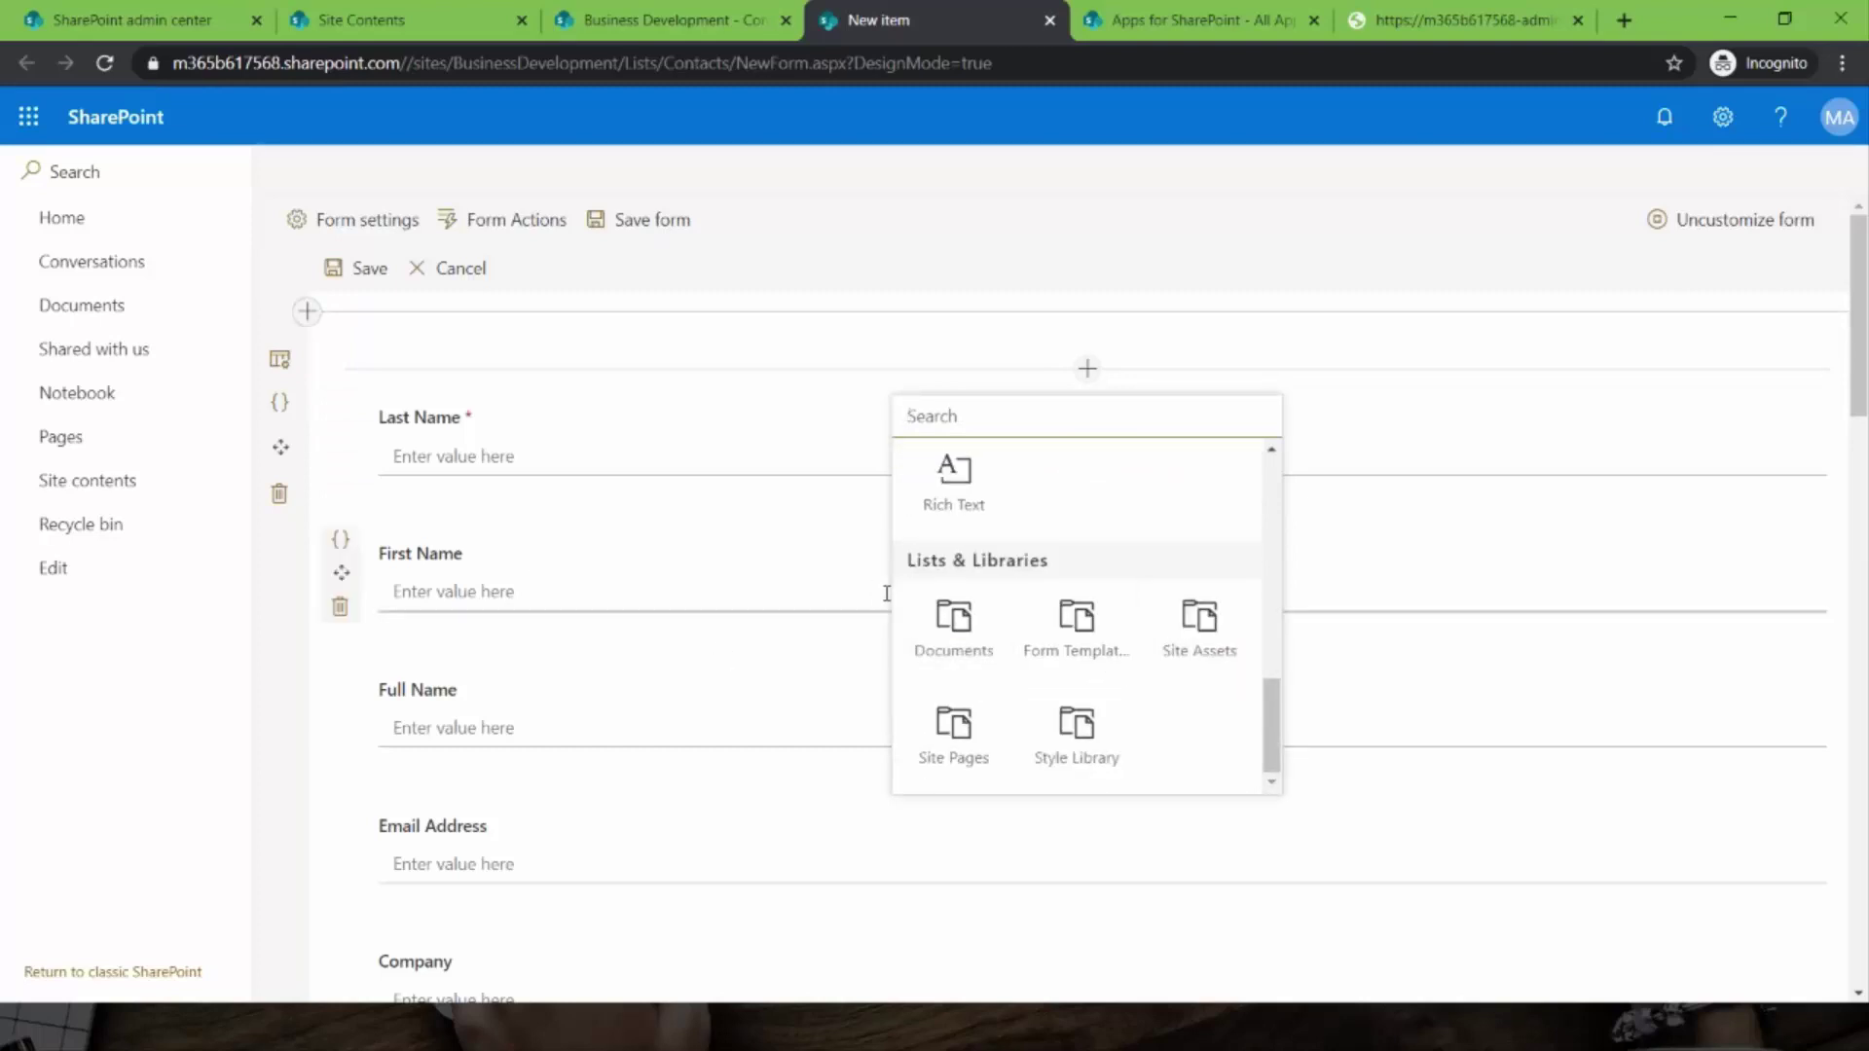
{"action": "left_click", "coordinate": [962, 637]}
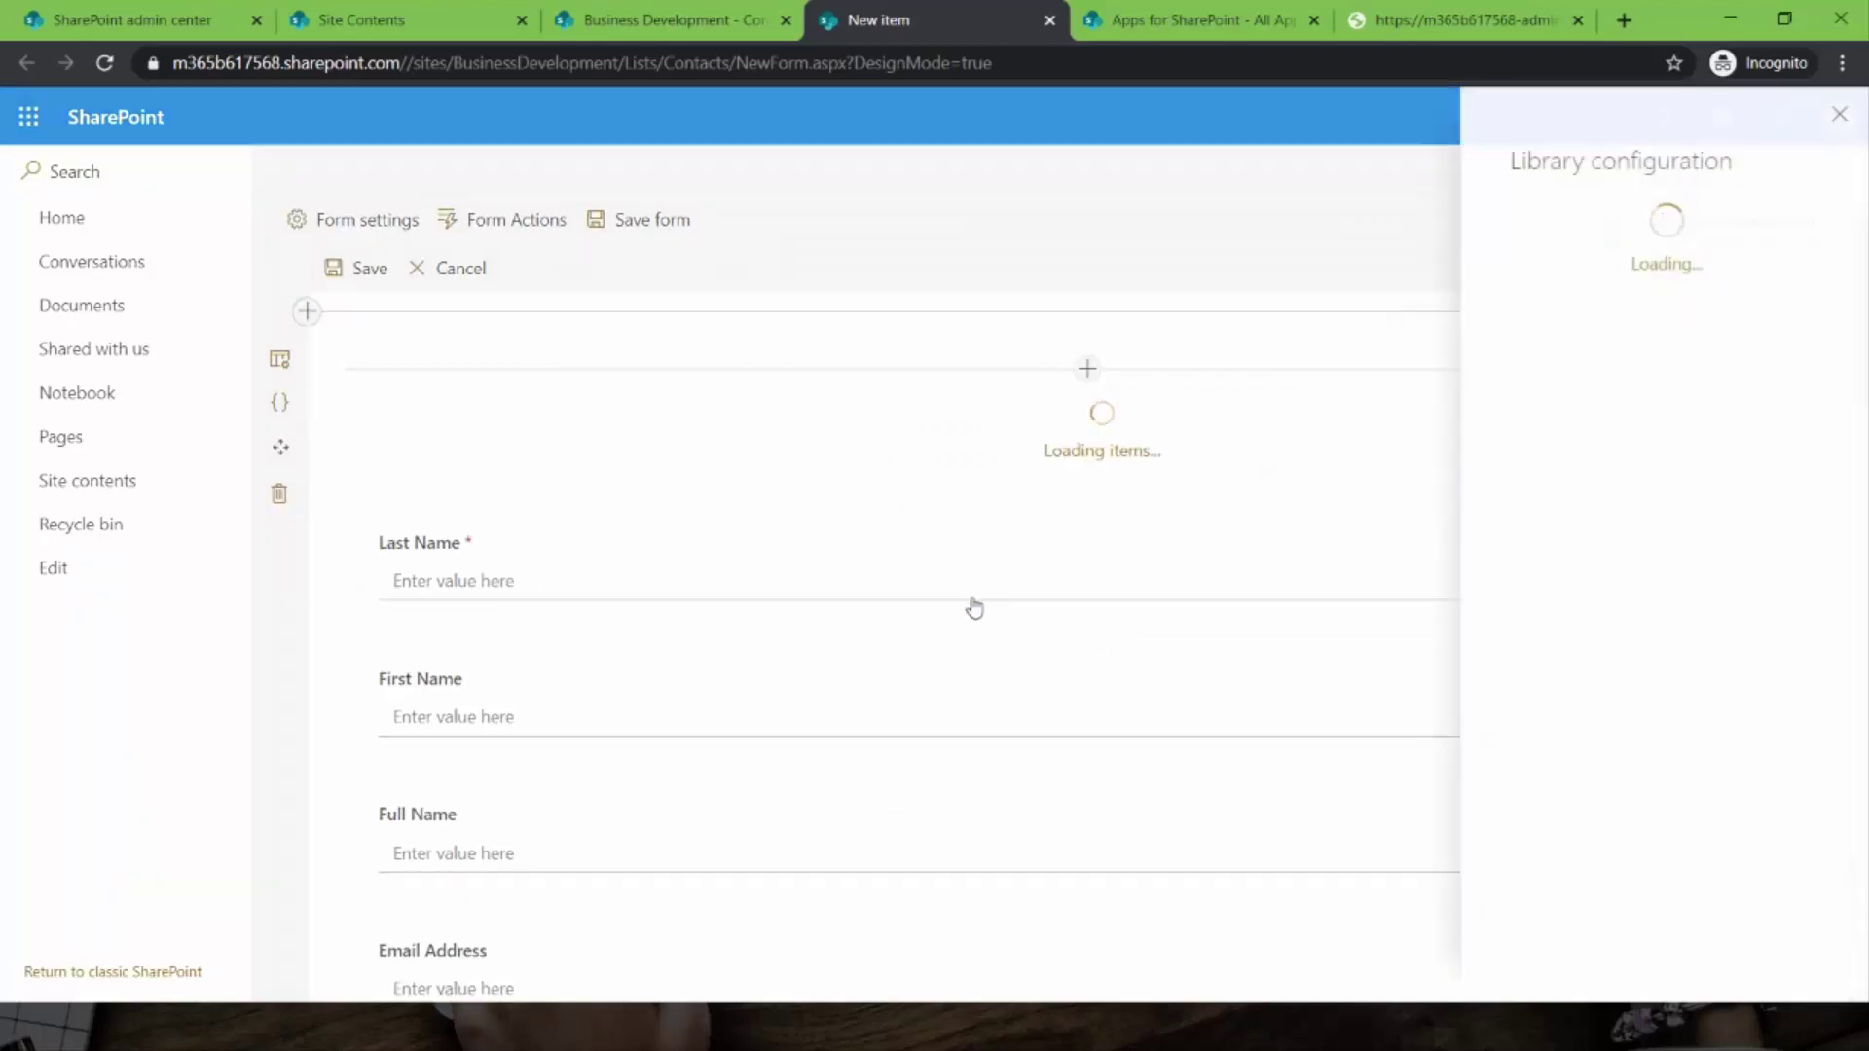
{"action": "scroll", "coordinate": [1711, 855], "scroll_direction": "down", "scroll_amount": 2}
{"action": "scroll", "coordinate": [1706, 750], "scroll_direction": "up", "scroll_amount": 2}
{"action": "scroll", "coordinate": [1698, 774], "scroll_direction": "down", "scroll_amount": 2}
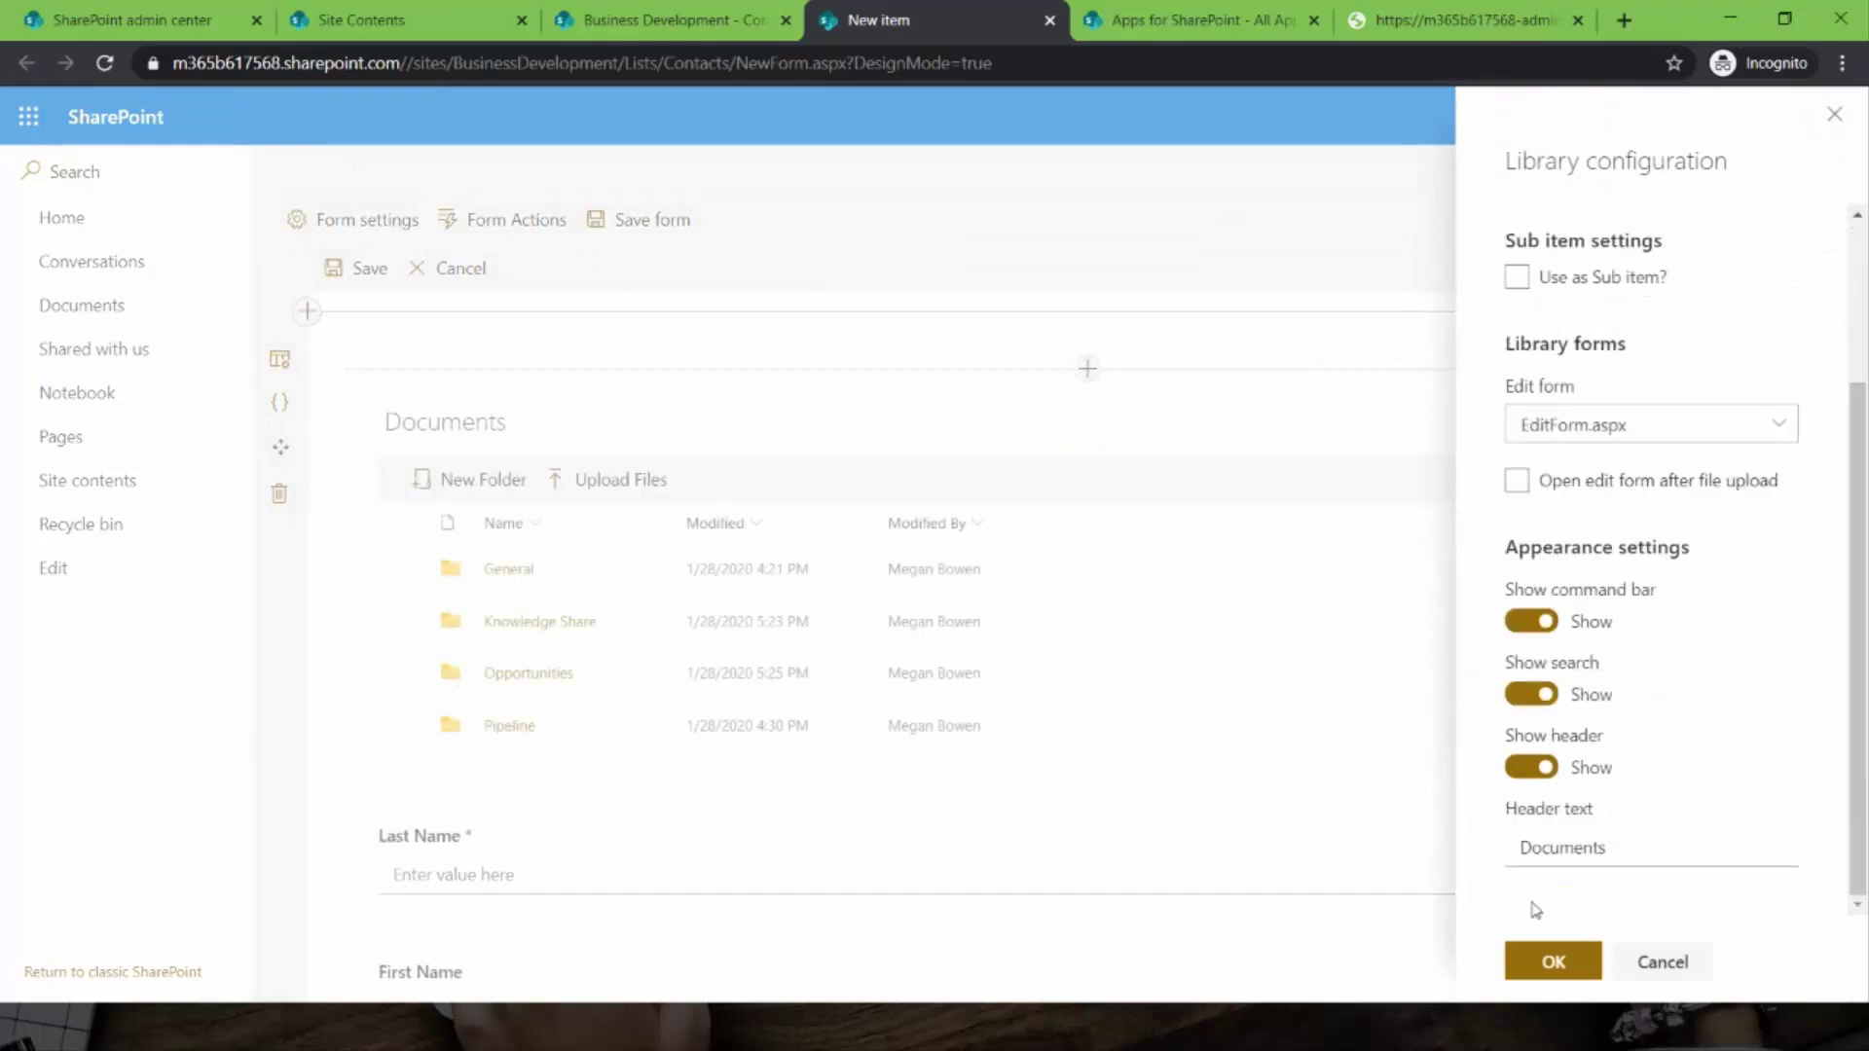
{"action": "left_click", "coordinate": [1553, 965]}
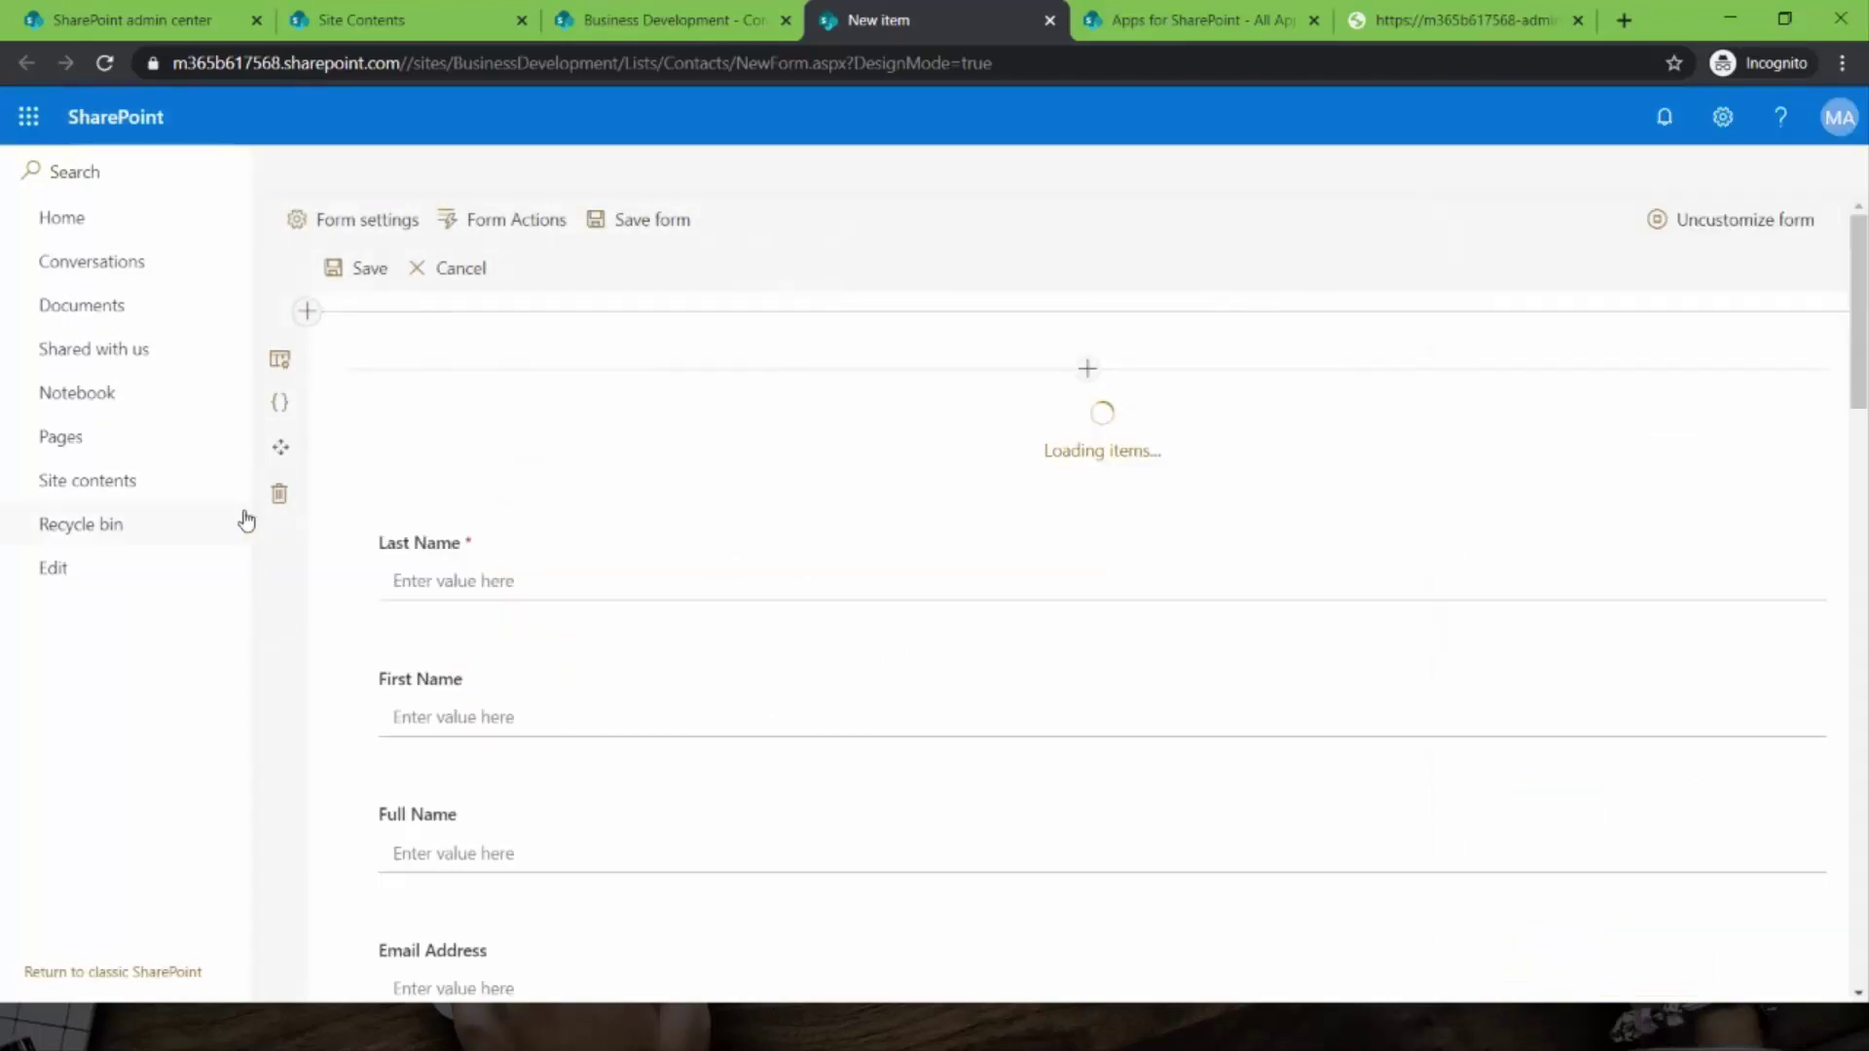
{"action": "left_click", "coordinate": [477, 229]}
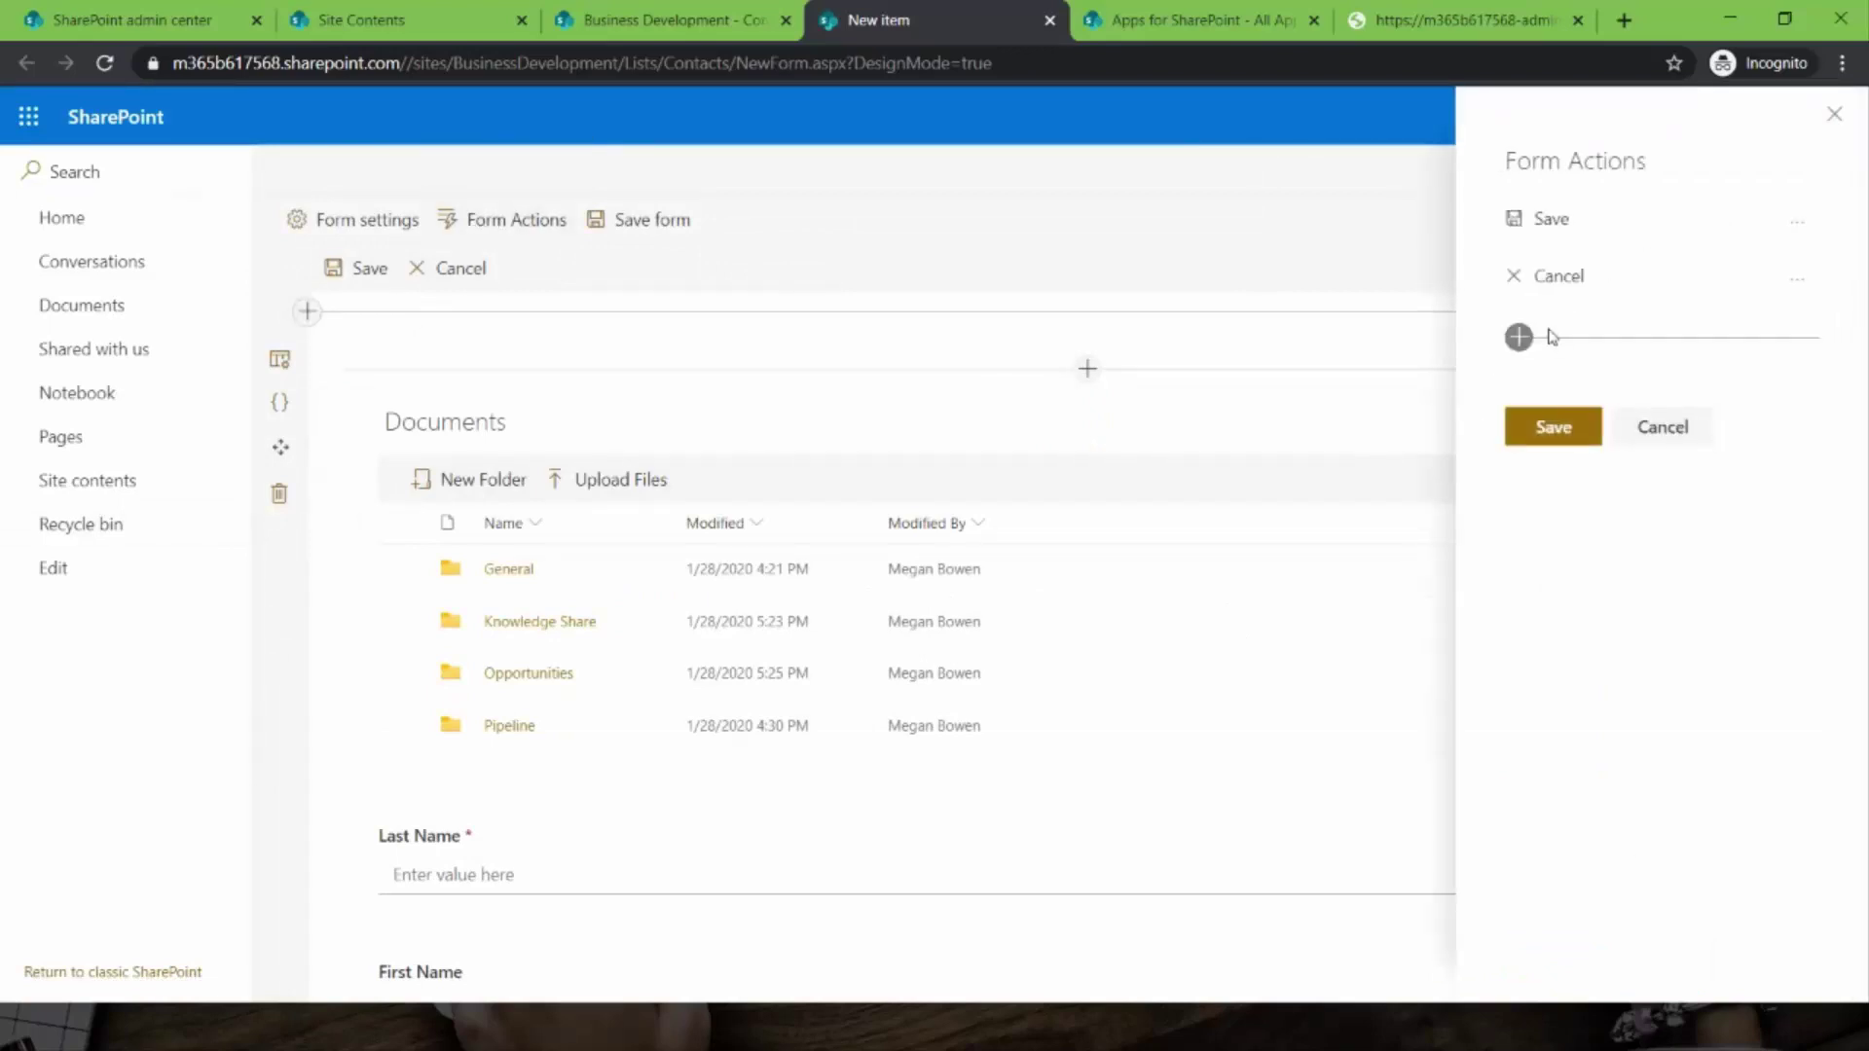
- Open the Add a new action dialog in Form Actions, then switch windows with Alt+Tab
{"action": "left_click", "coordinate": [1518, 338]}
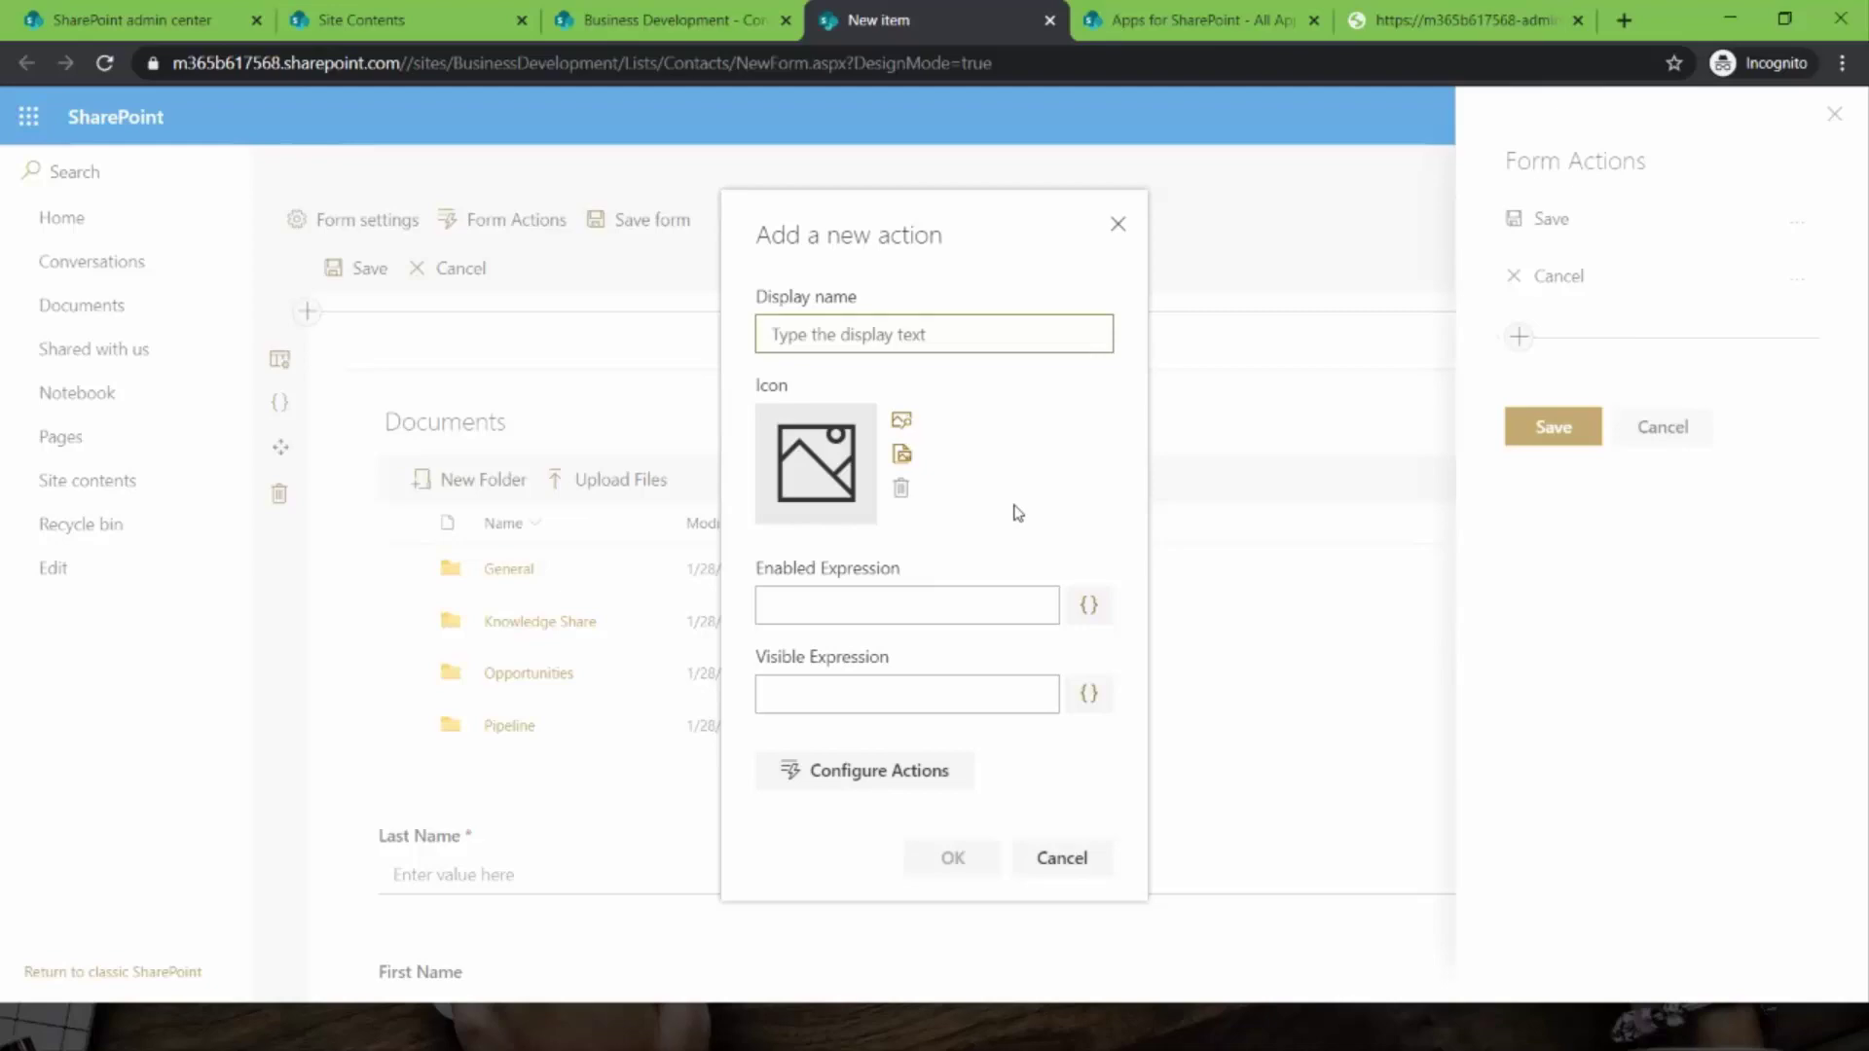
{"action": "key", "text": "alt+Tab"}
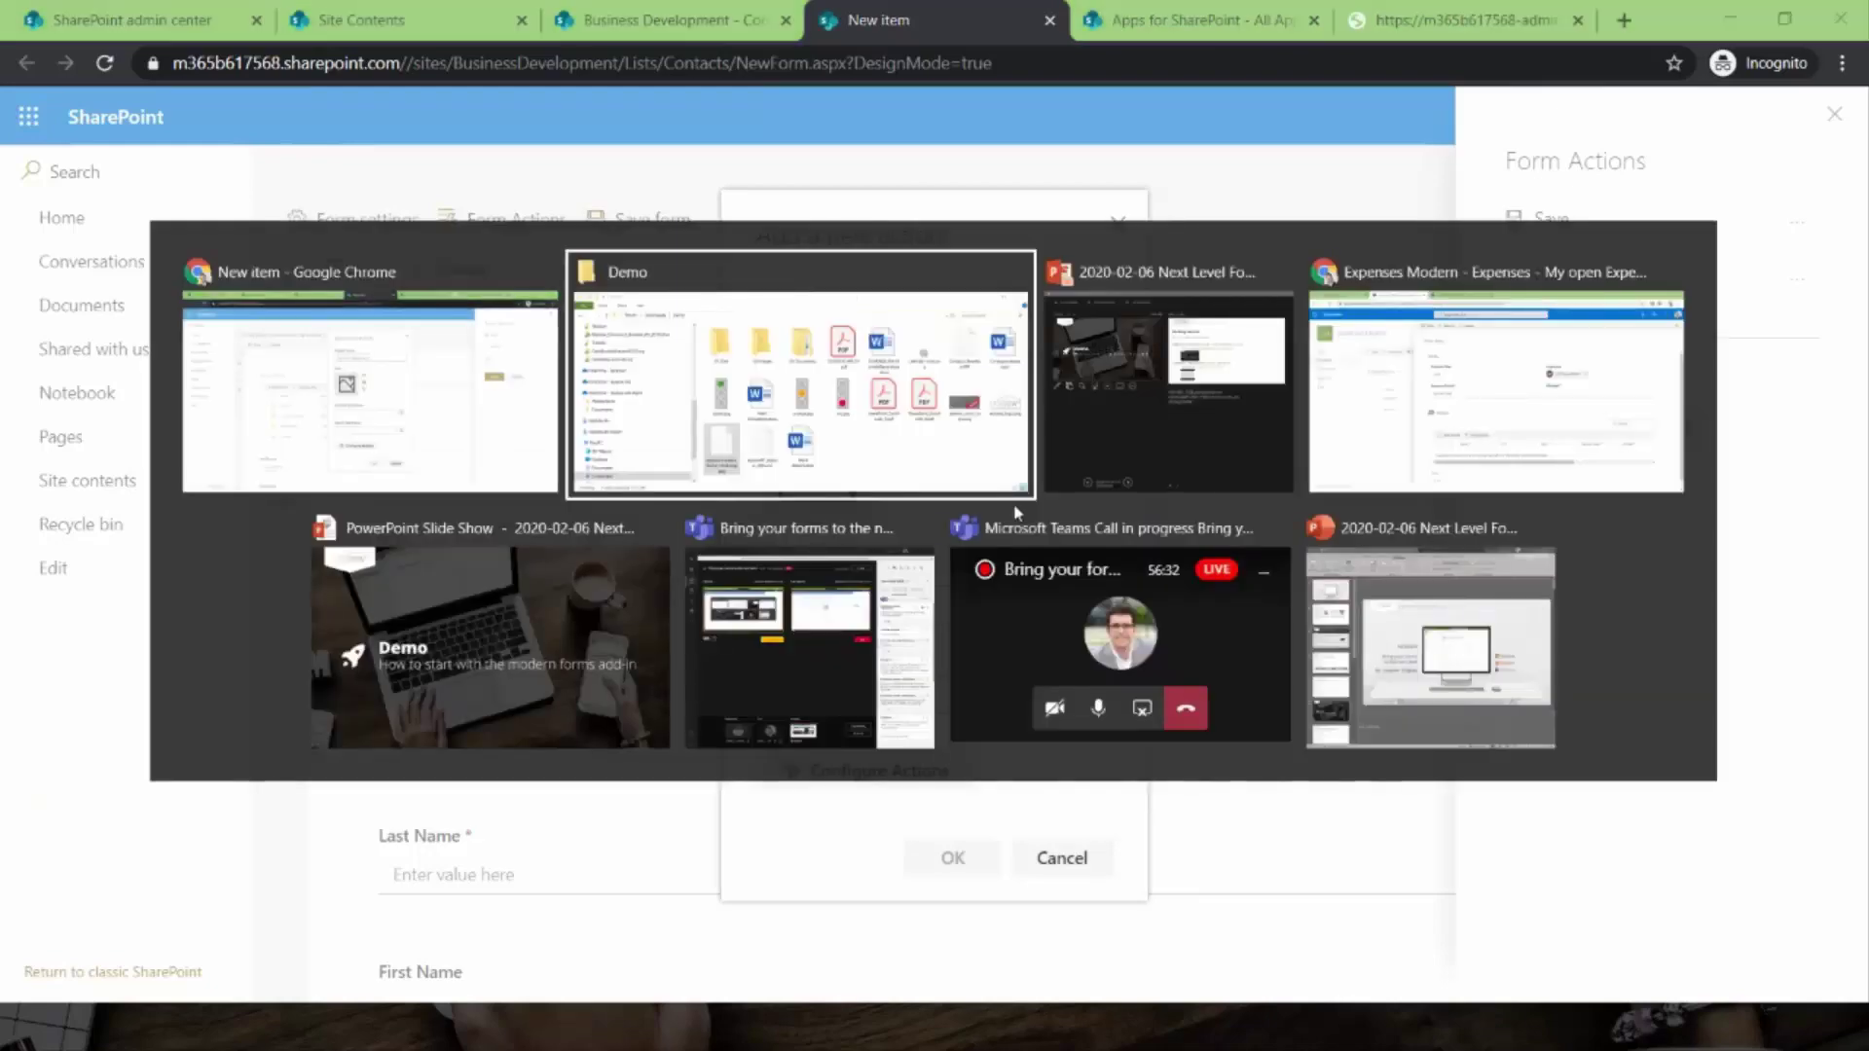